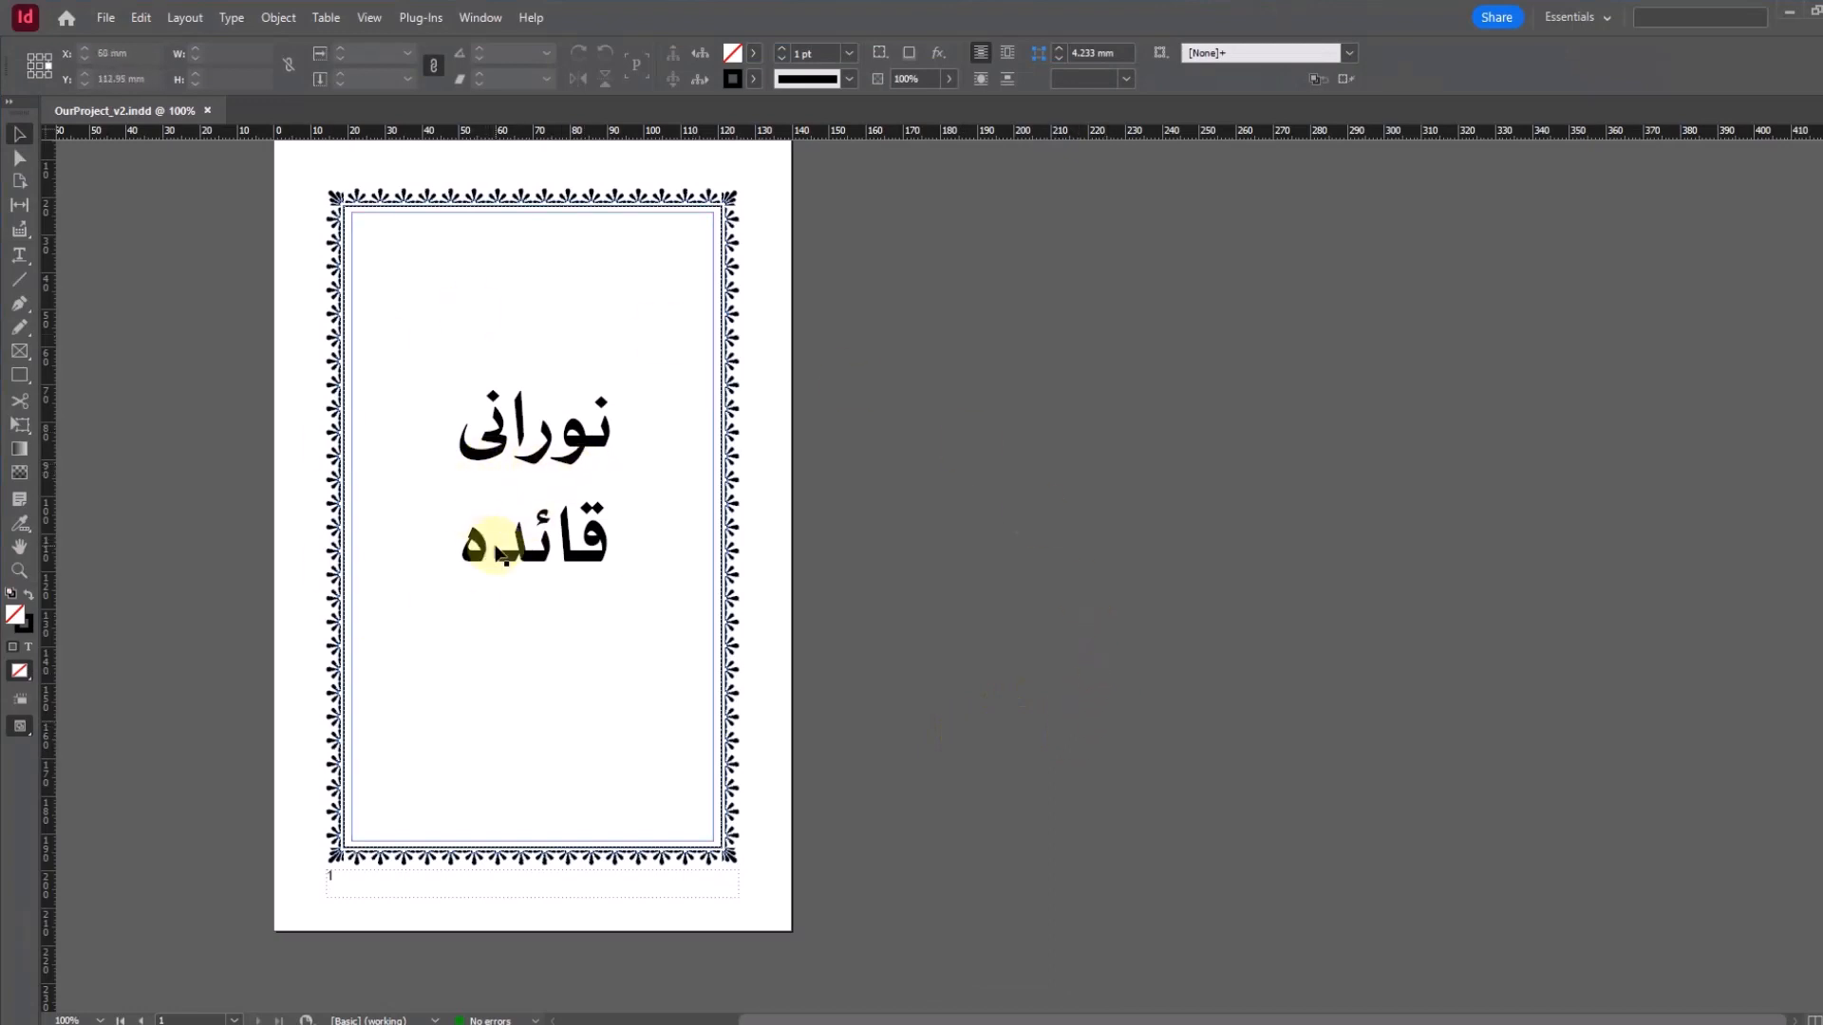
# Step: Check which paragraph style is applied to the lesson 1 chapter title on page 4 and look over the following chapter titles
pyautogui.scroll(-10, 1108, 454)
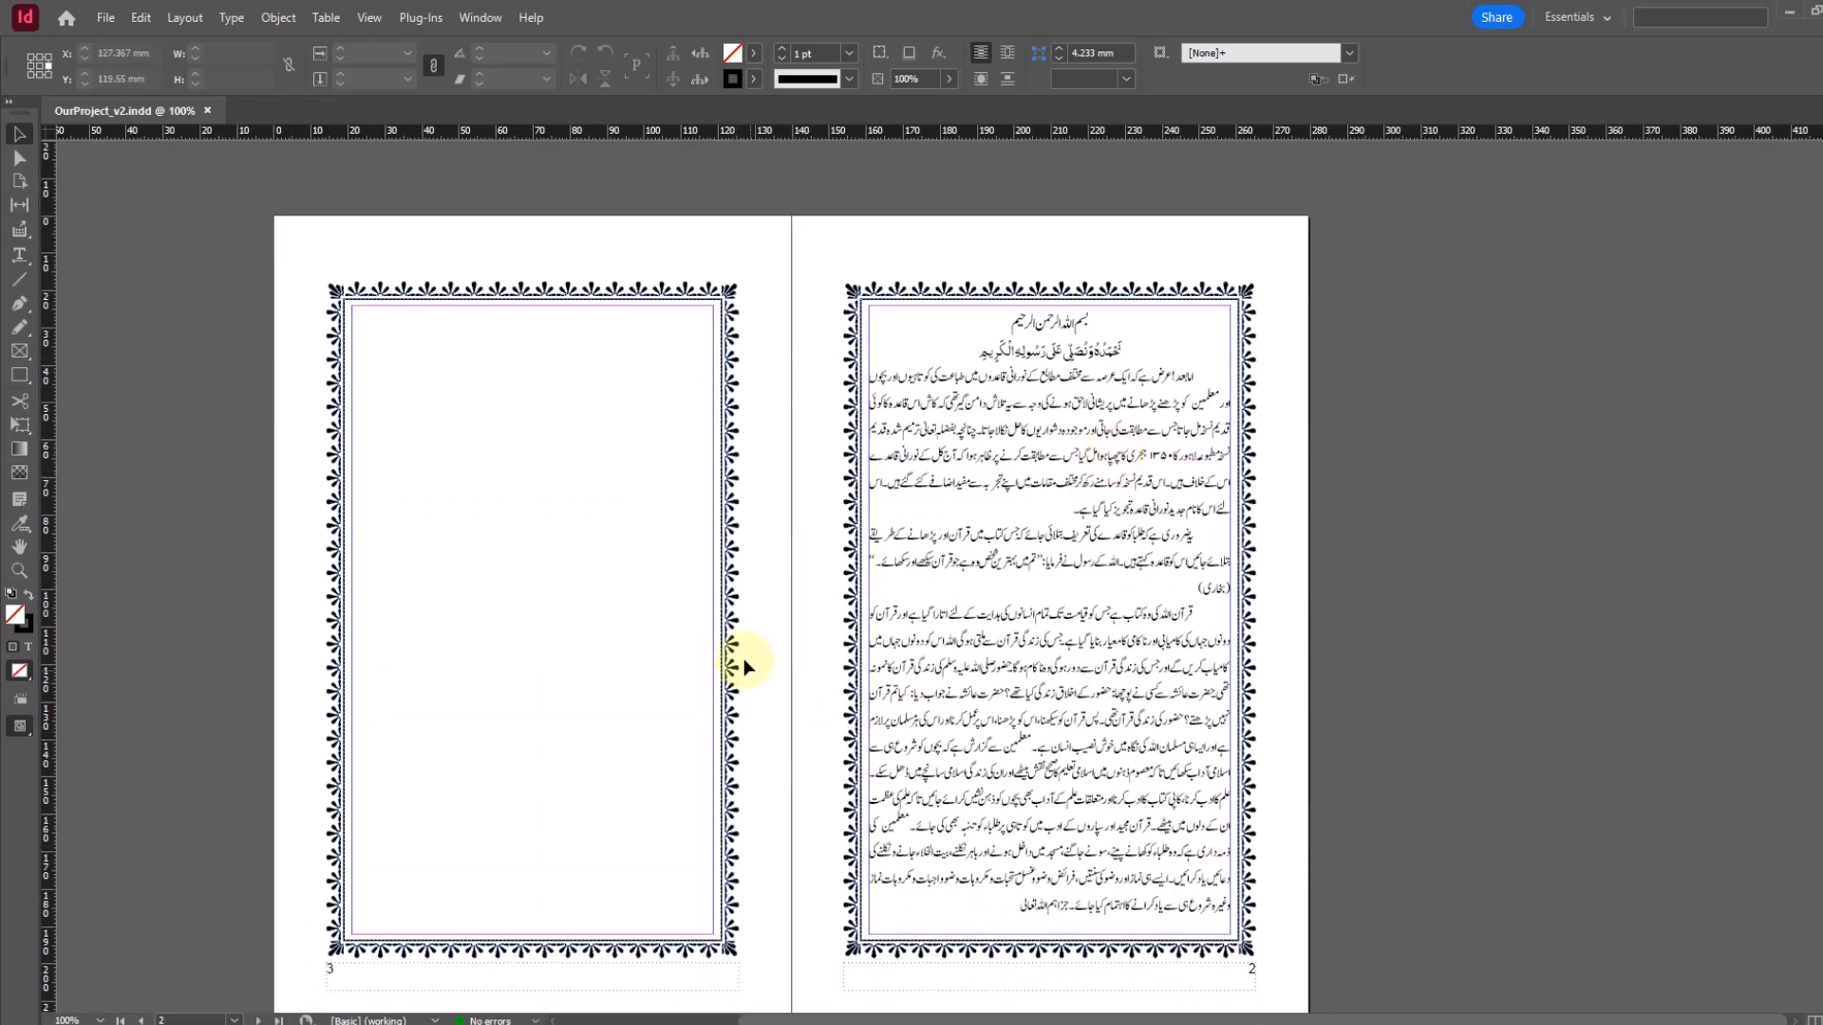
pyautogui.scroll(-5, 1156, 489)
pyautogui.scroll(-4, 1153, 501)
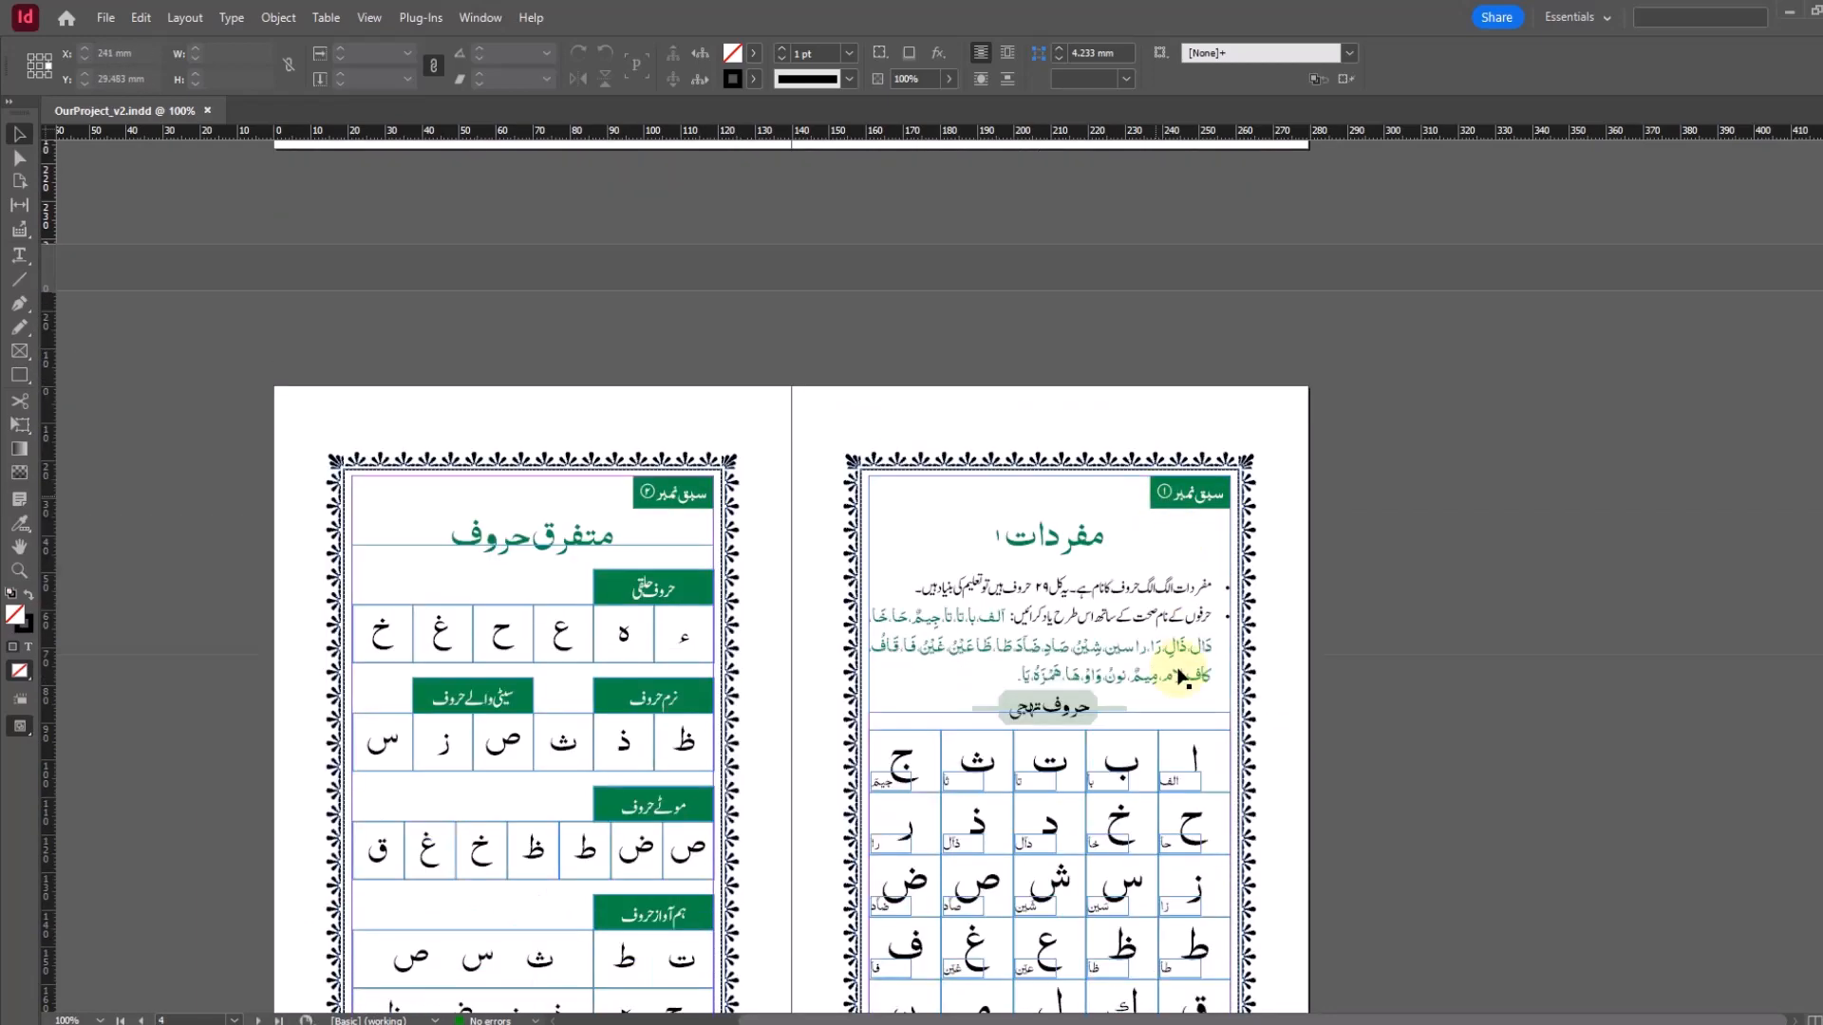
pyautogui.click(19, 255)
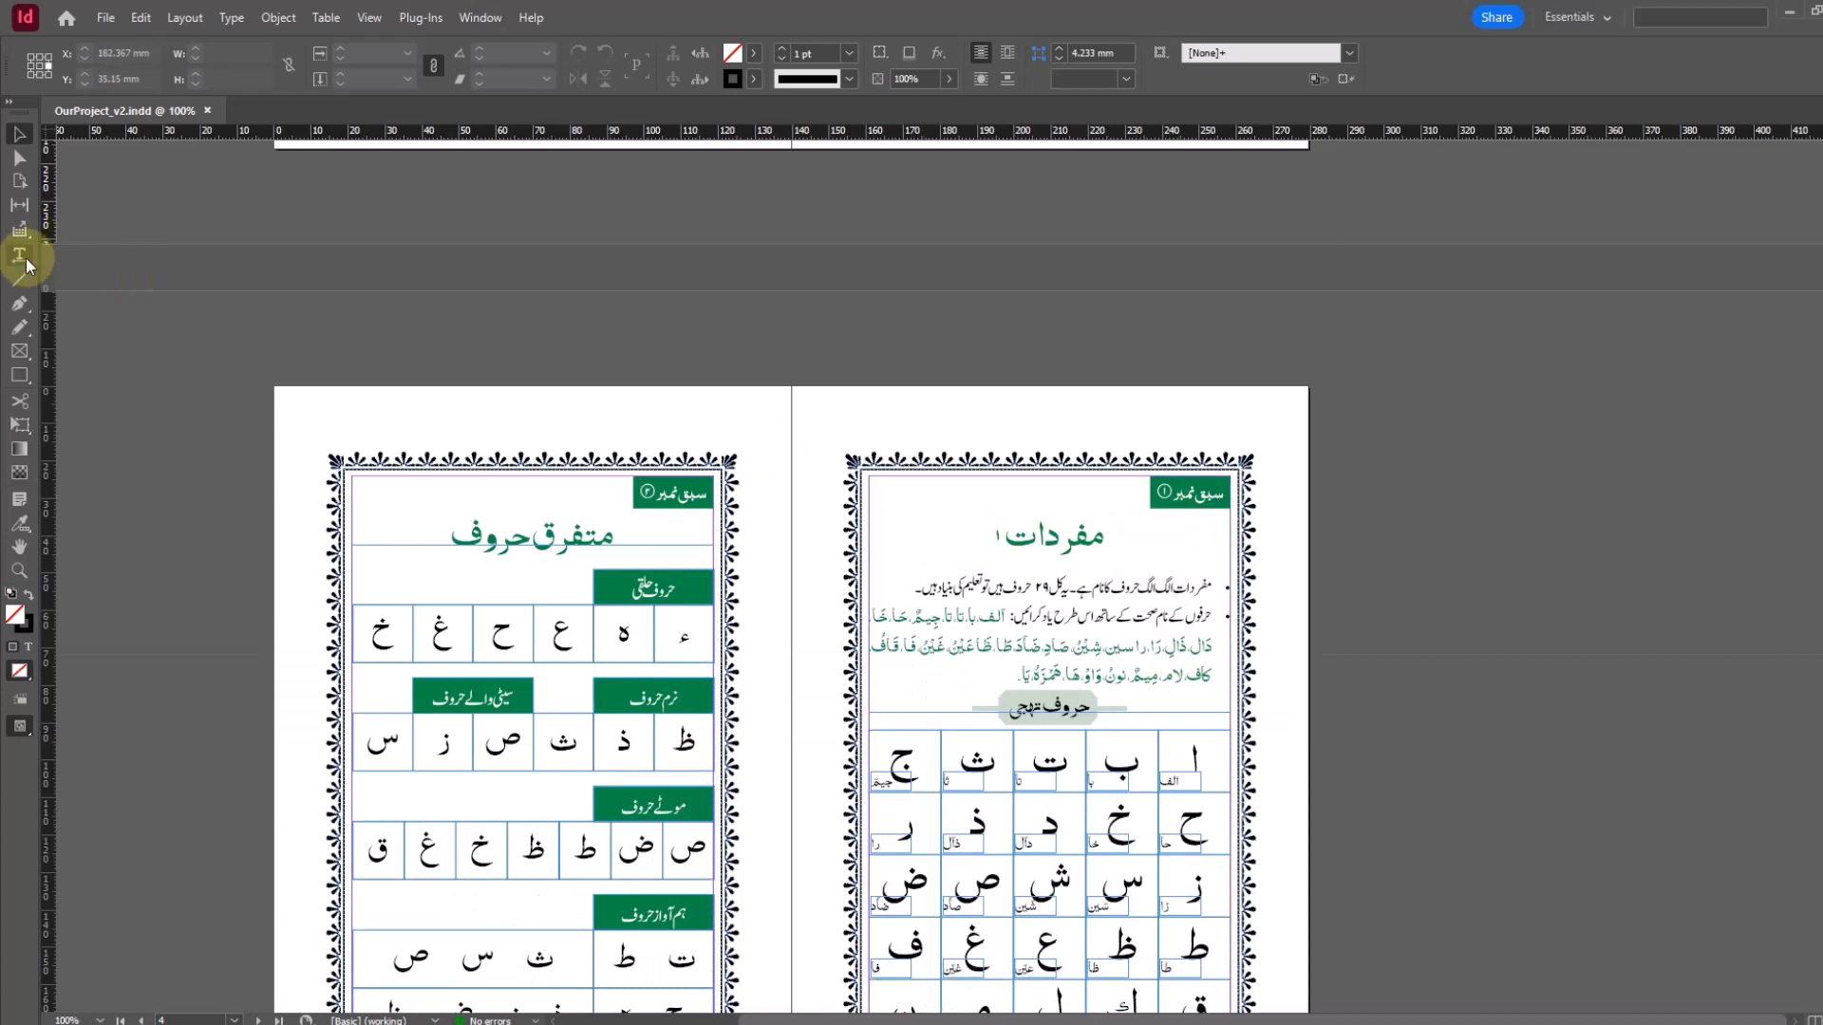
pyautogui.click(963, 533)
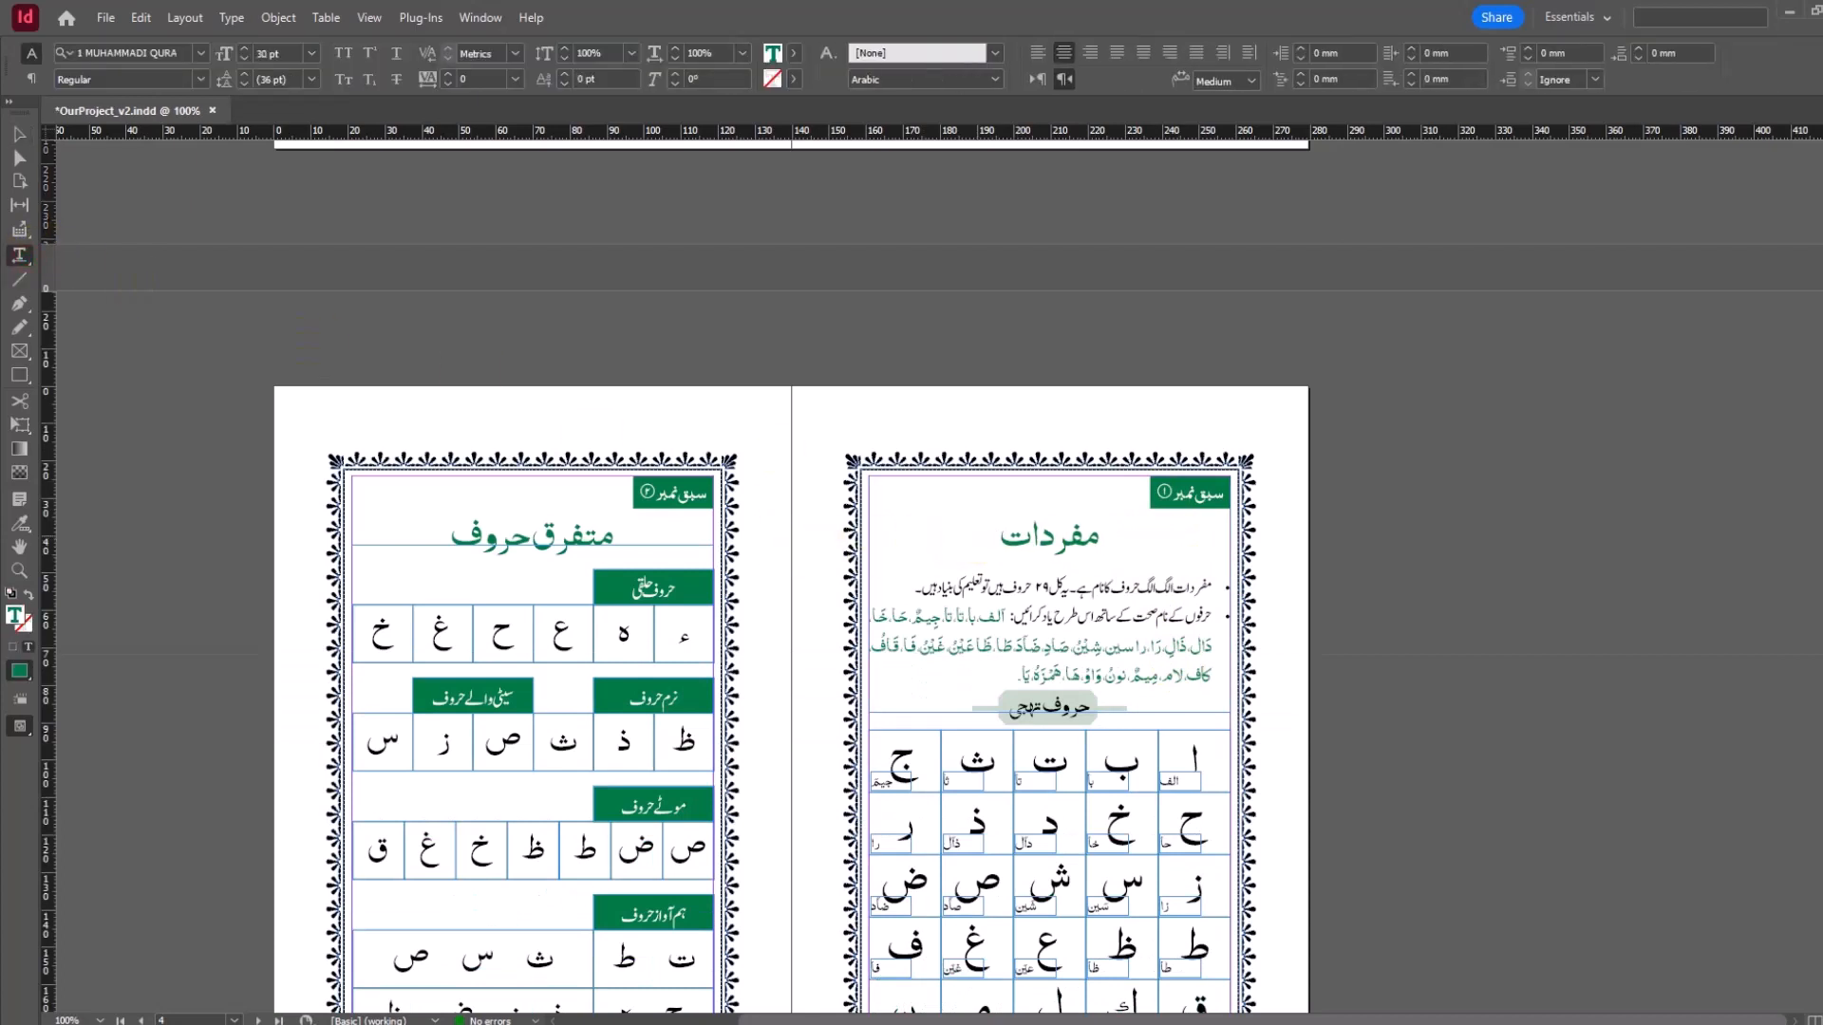
pyautogui.press('F11')
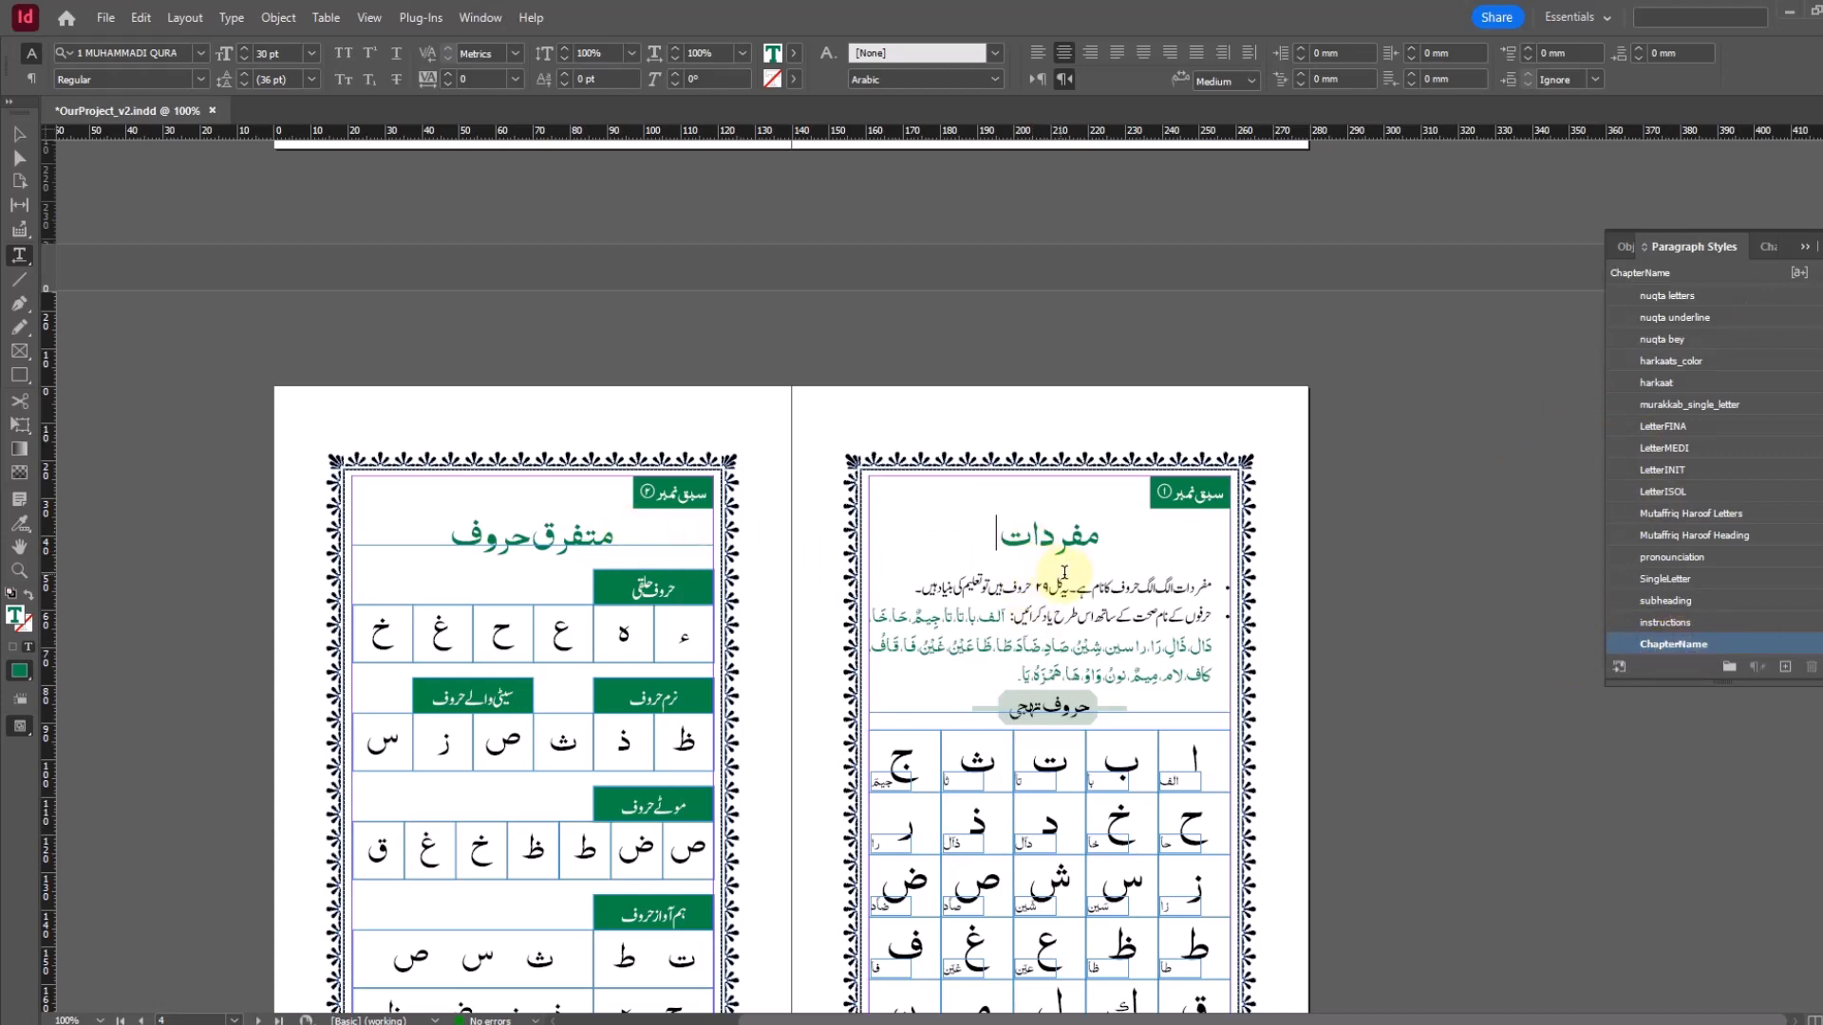
pyautogui.scroll(-5, 1068, 583)
pyautogui.scroll(-4, 1104, 791)
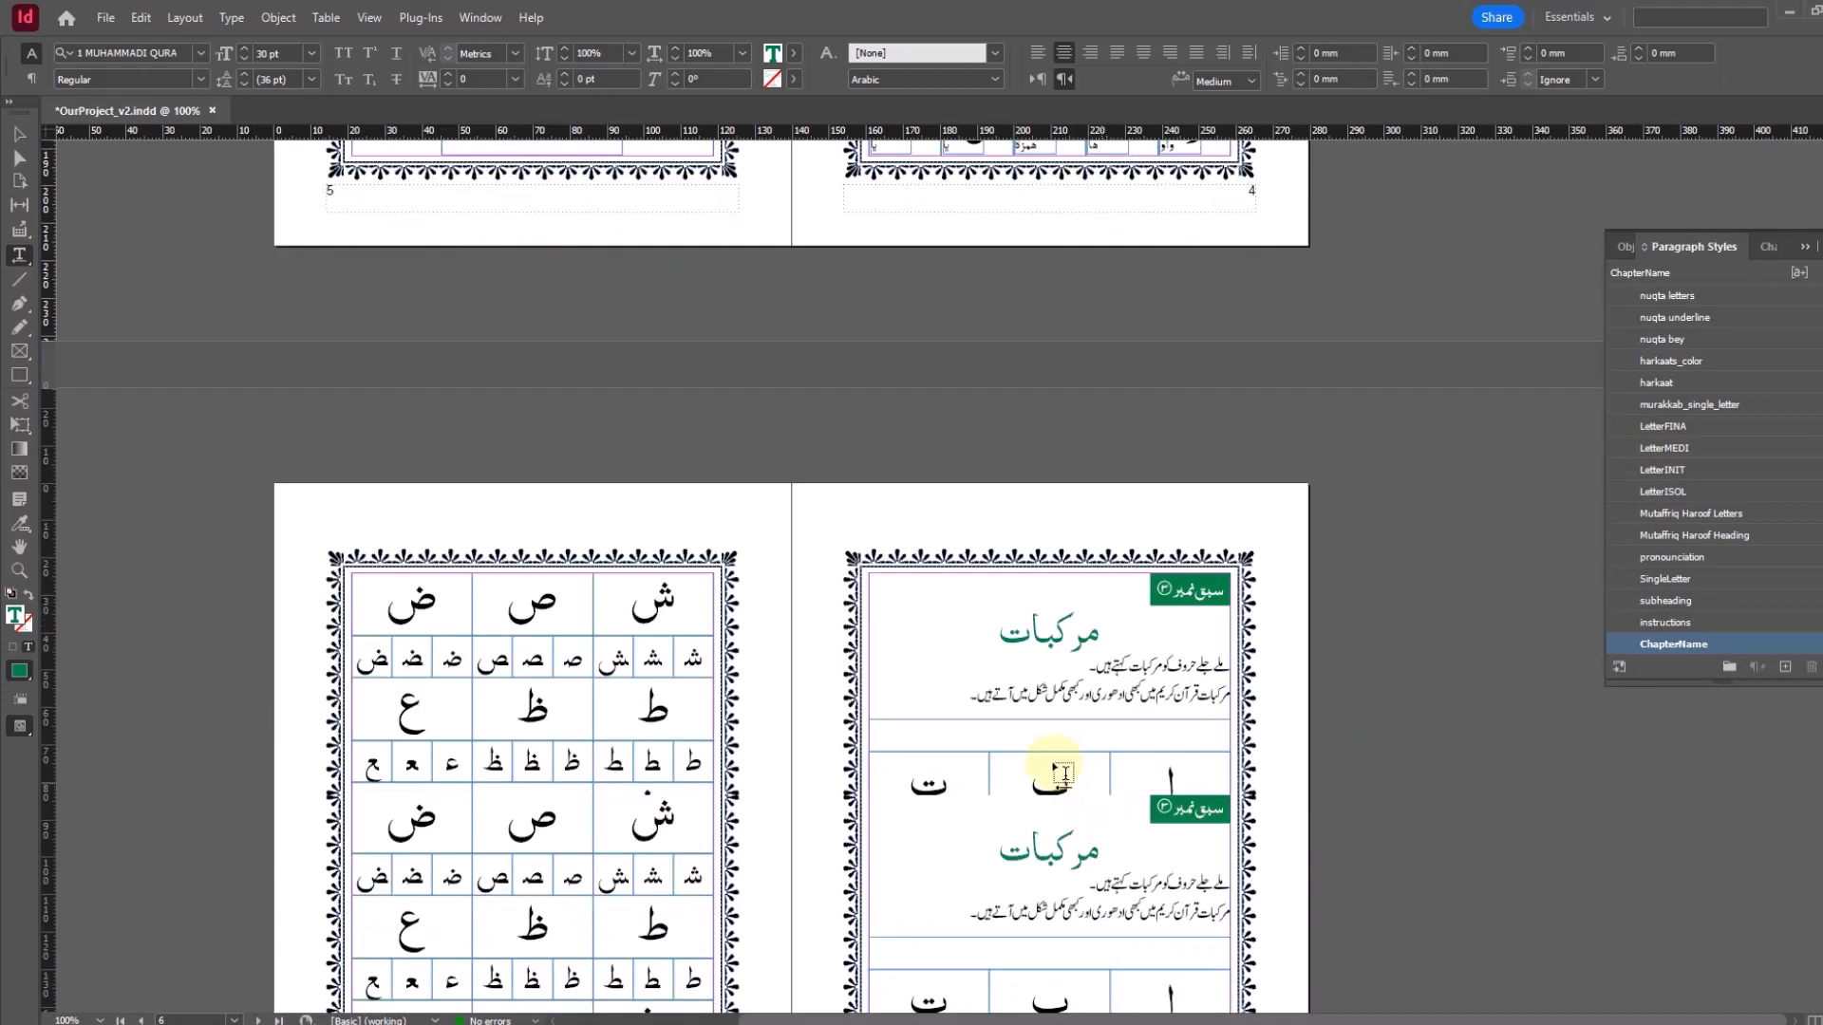
pyautogui.scroll(20, 1180, 753)
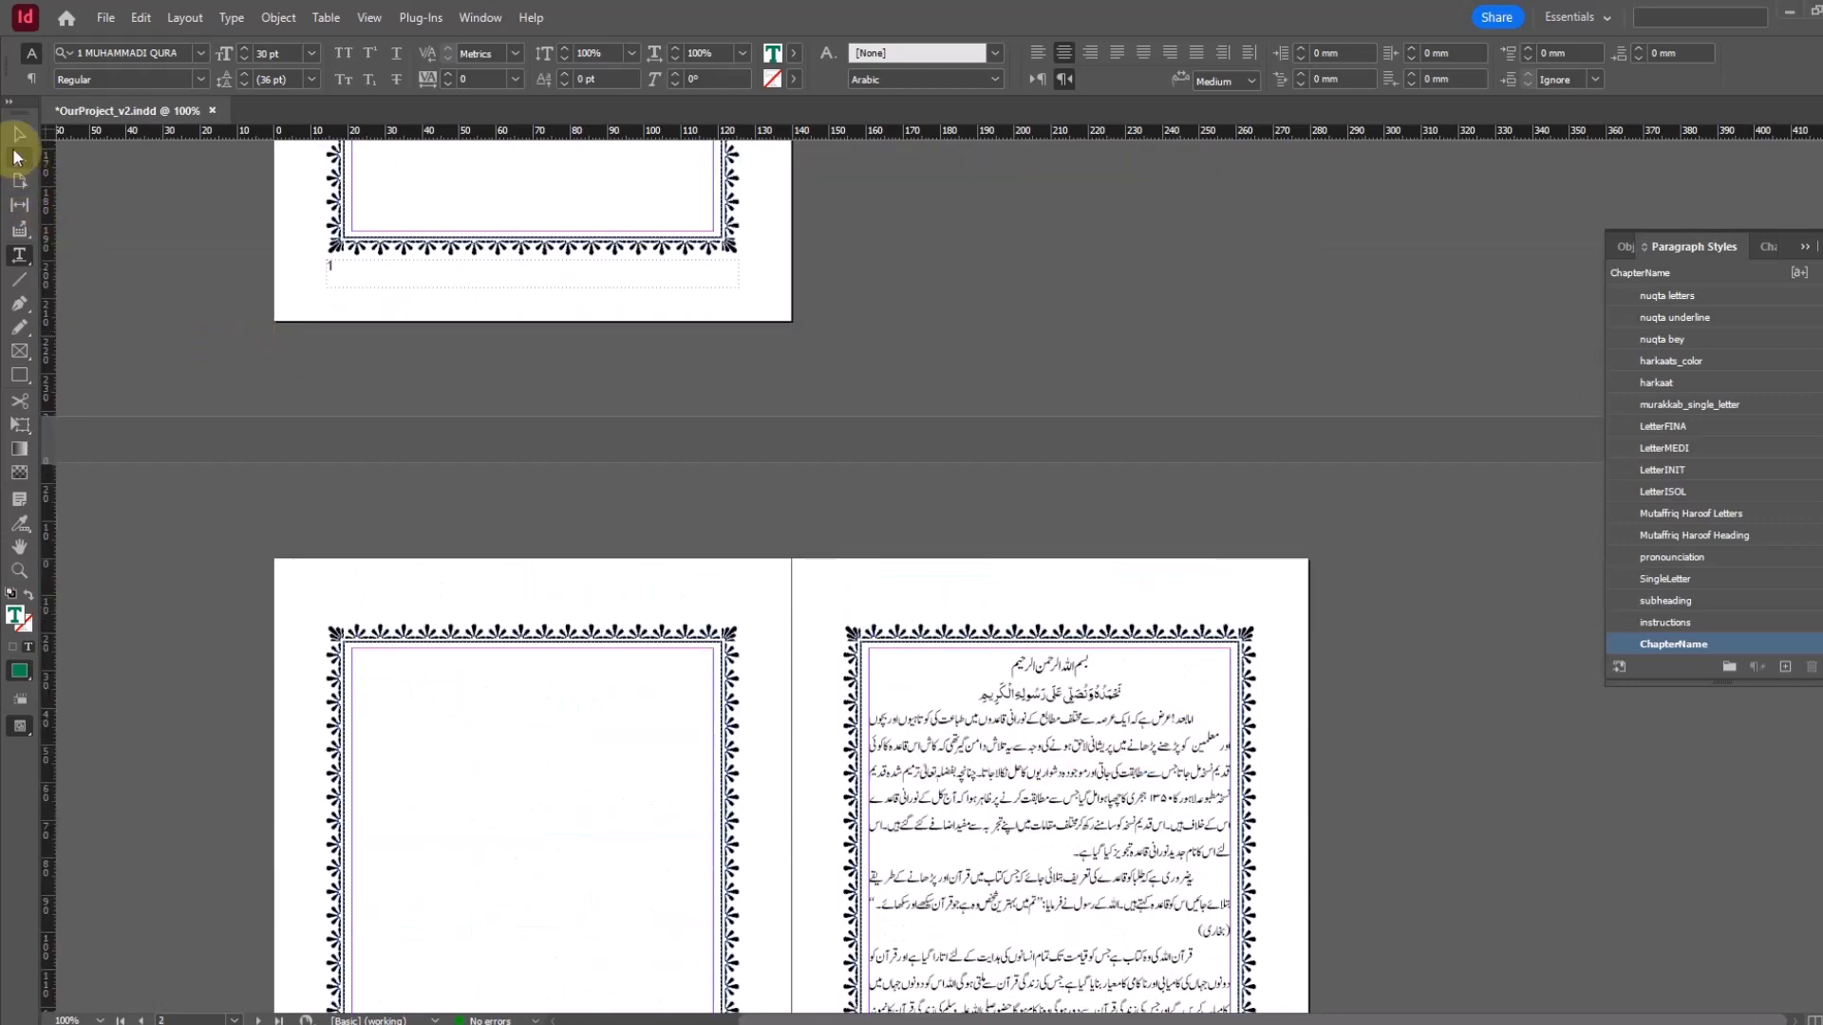
# Step: Return to the empty page 3 and open the Table of Contents settings with the full set of options shown
pyautogui.click(19, 136)
pyautogui.moveTo(898, 725); pyautogui.dragTo(848, 406)
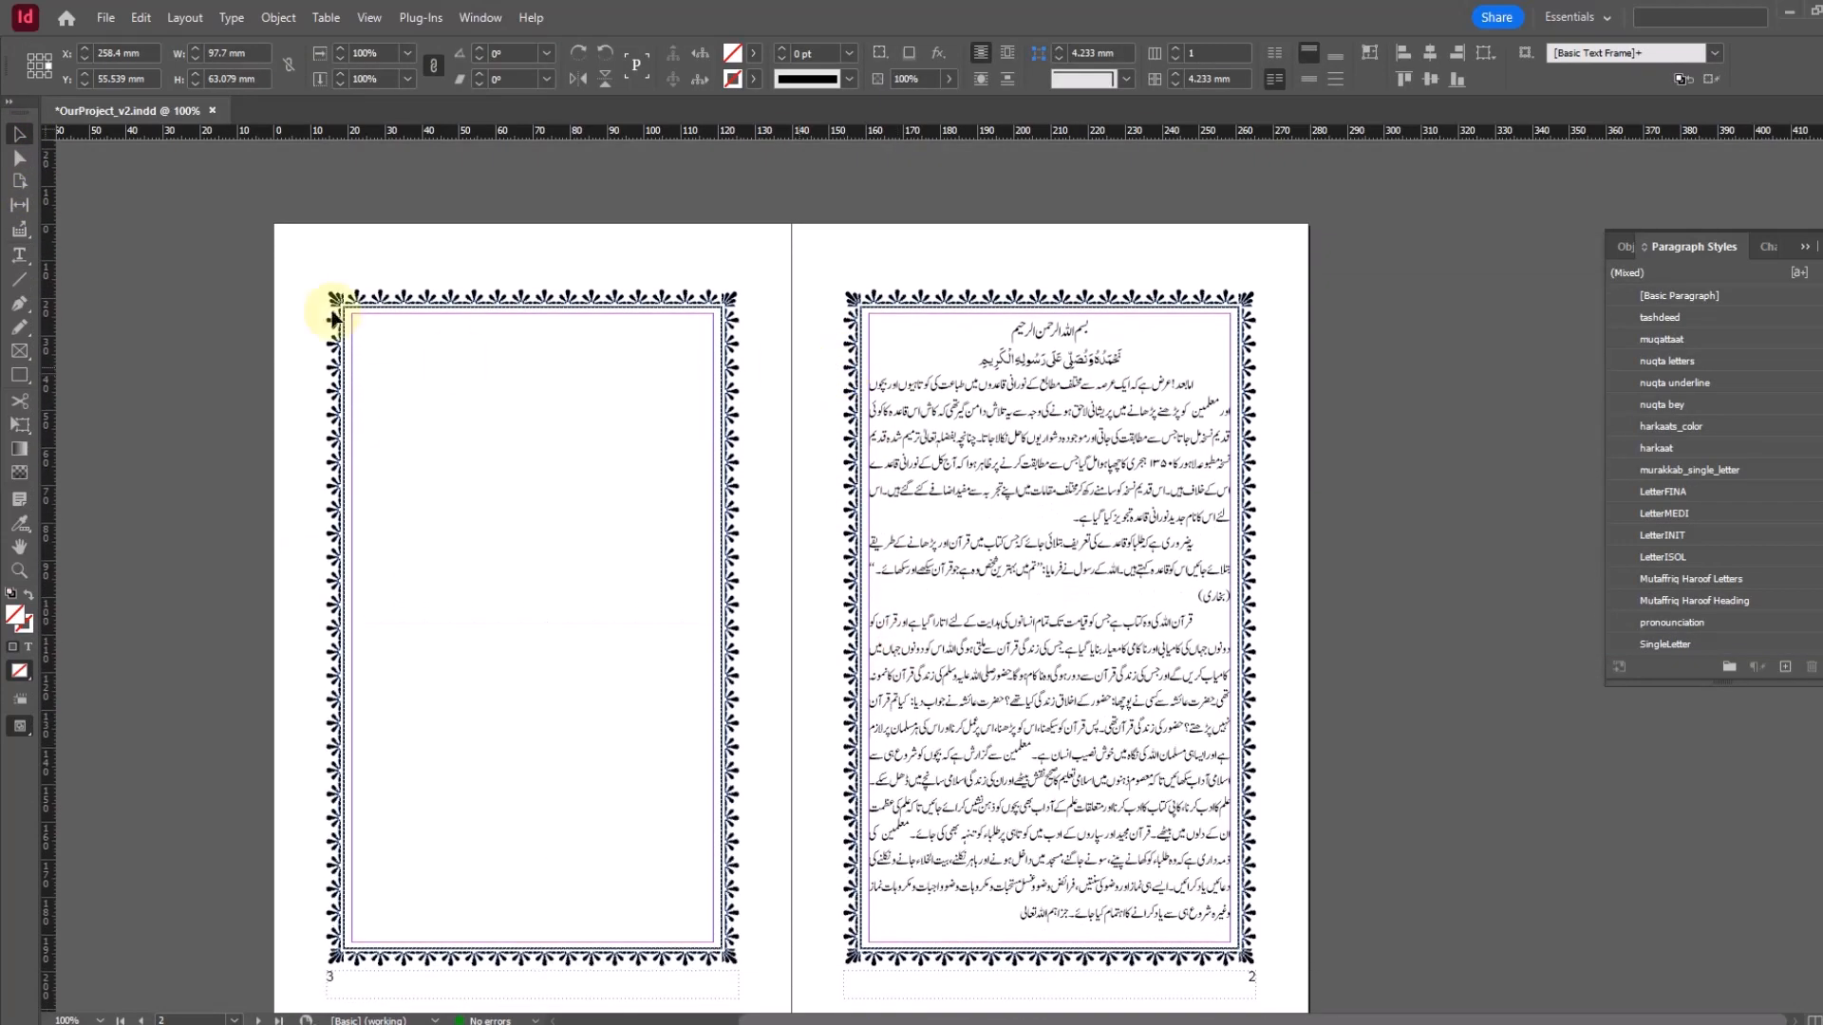
pyautogui.hotkey('ctrl', 'space')
pyautogui.moveTo(274, 233); pyautogui.dragTo(785, 888)
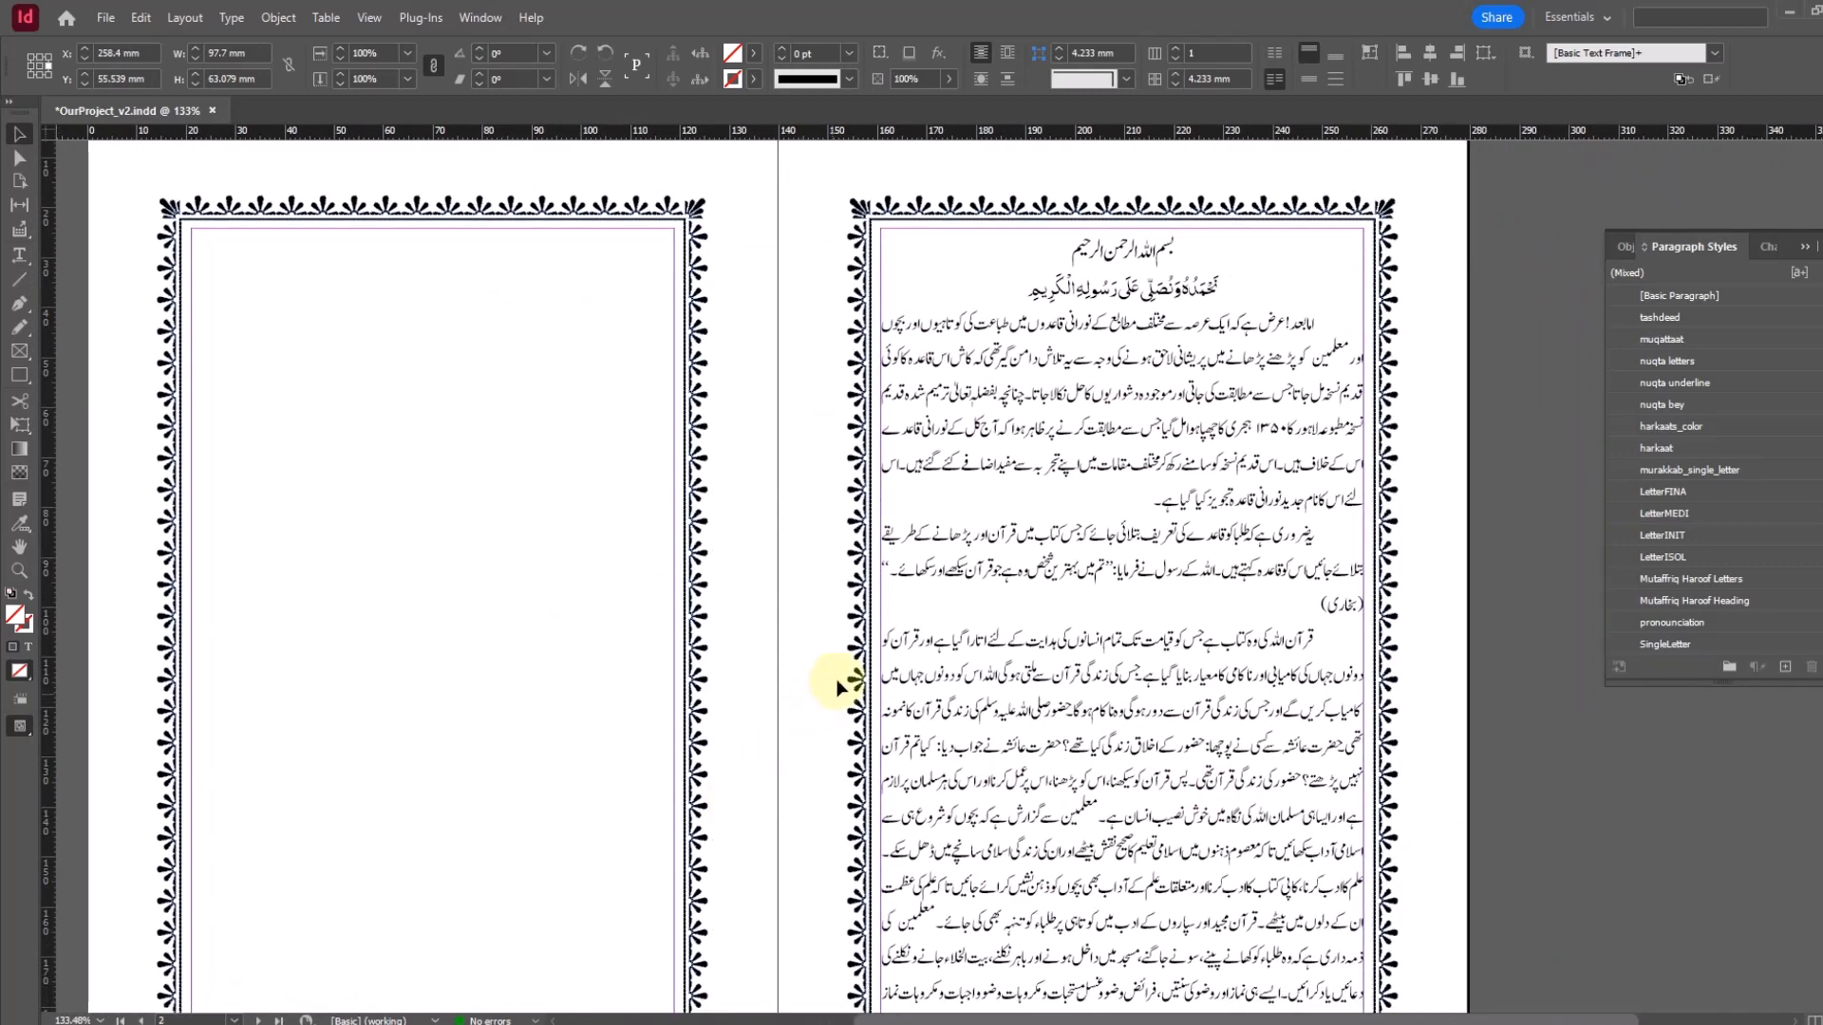
pyautogui.click(184, 17)
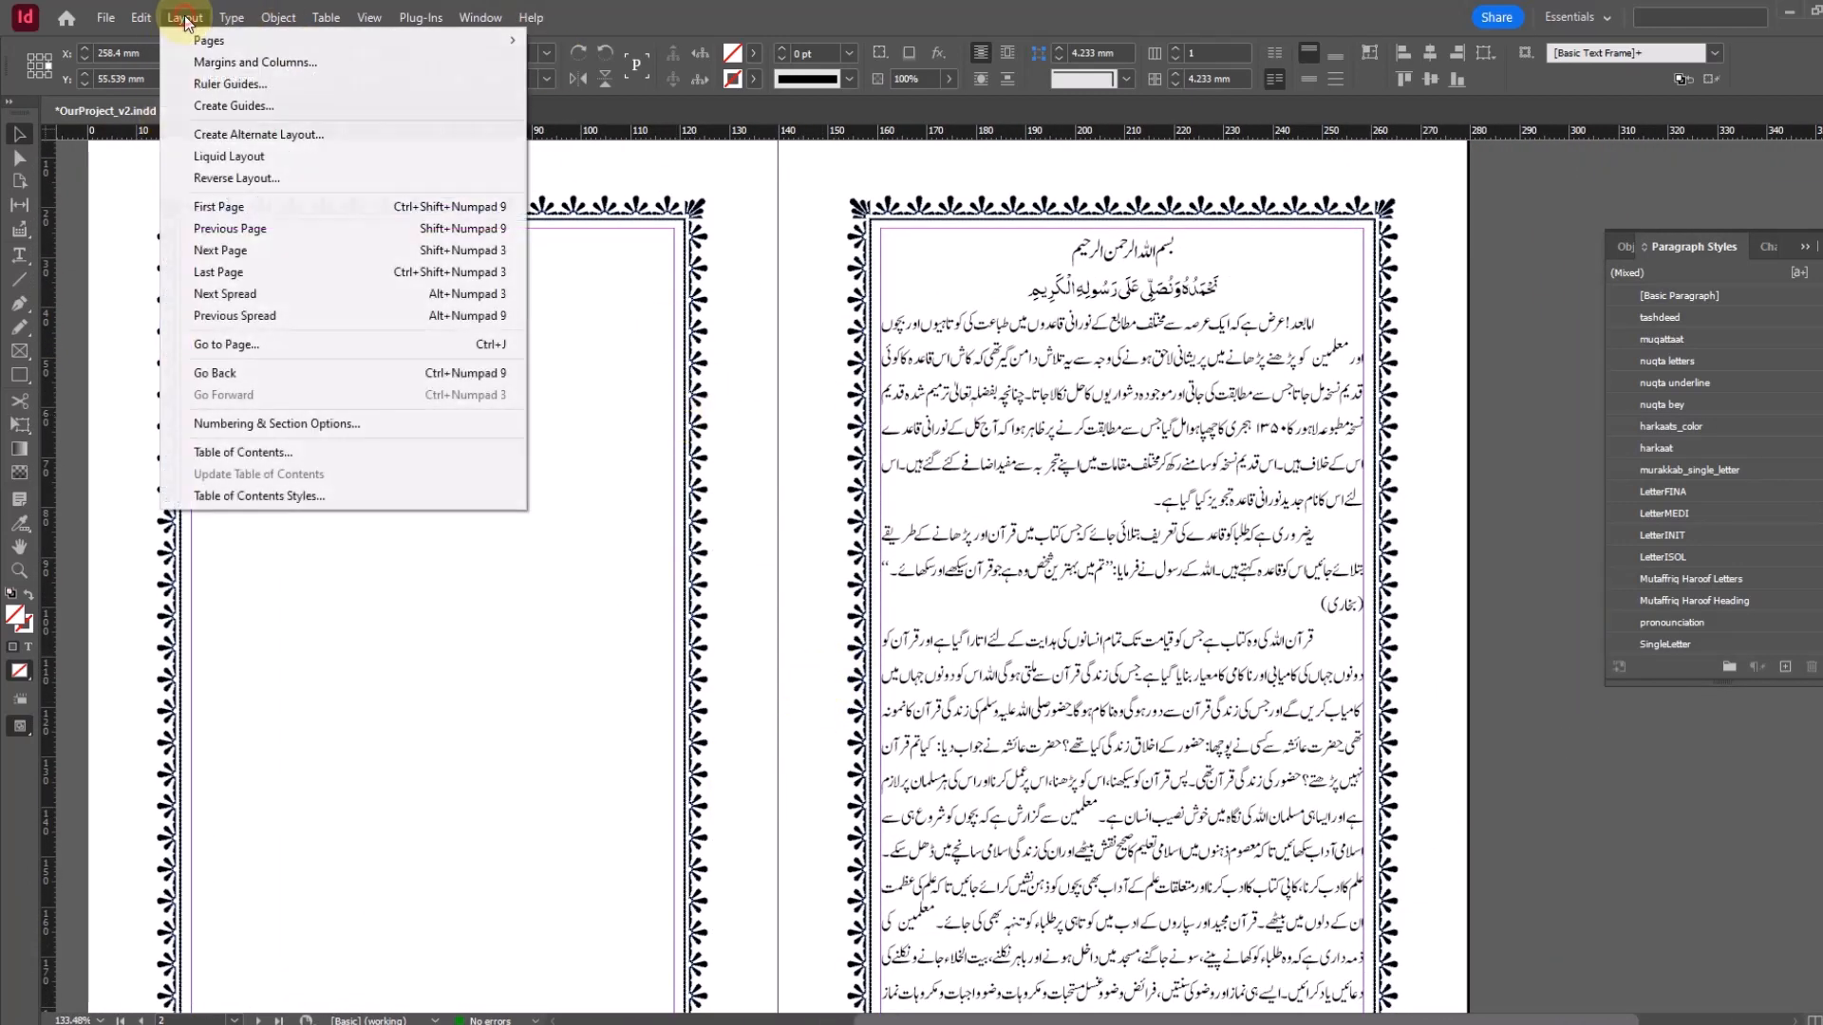
pyautogui.click(272, 452)
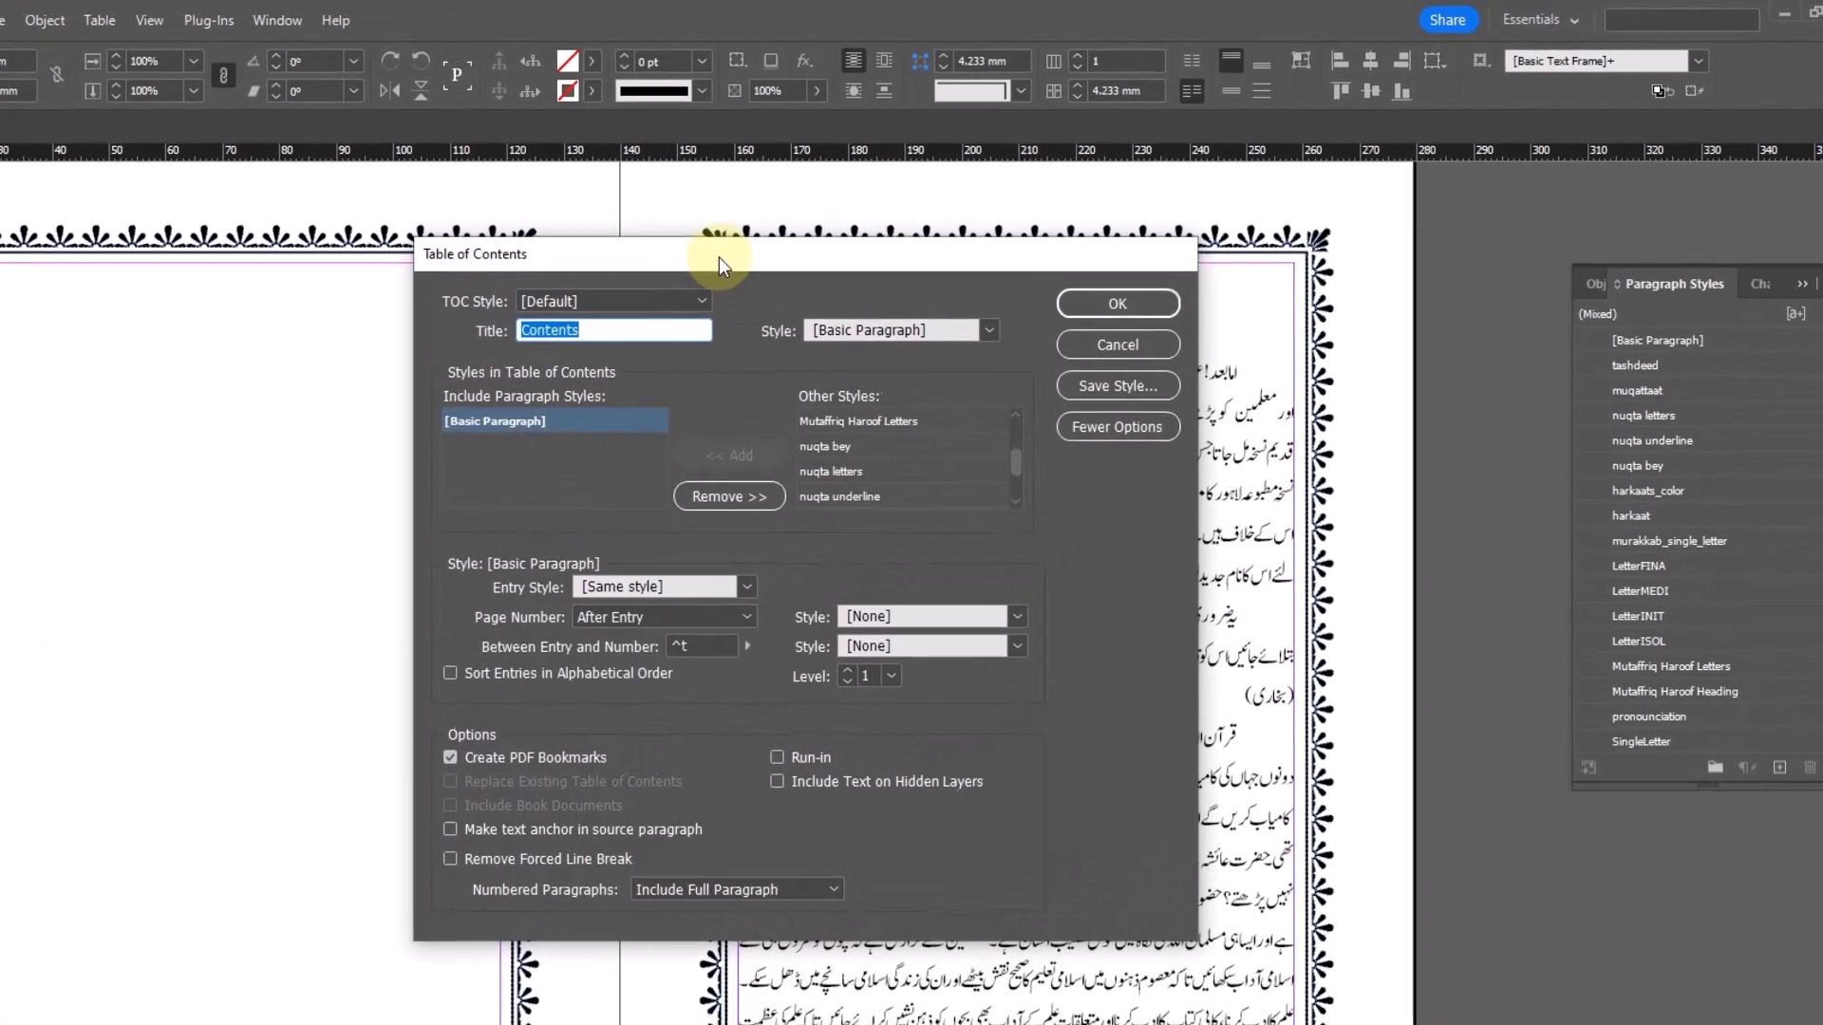
pyautogui.moveTo(834, 233); pyautogui.dragTo(654, 274)
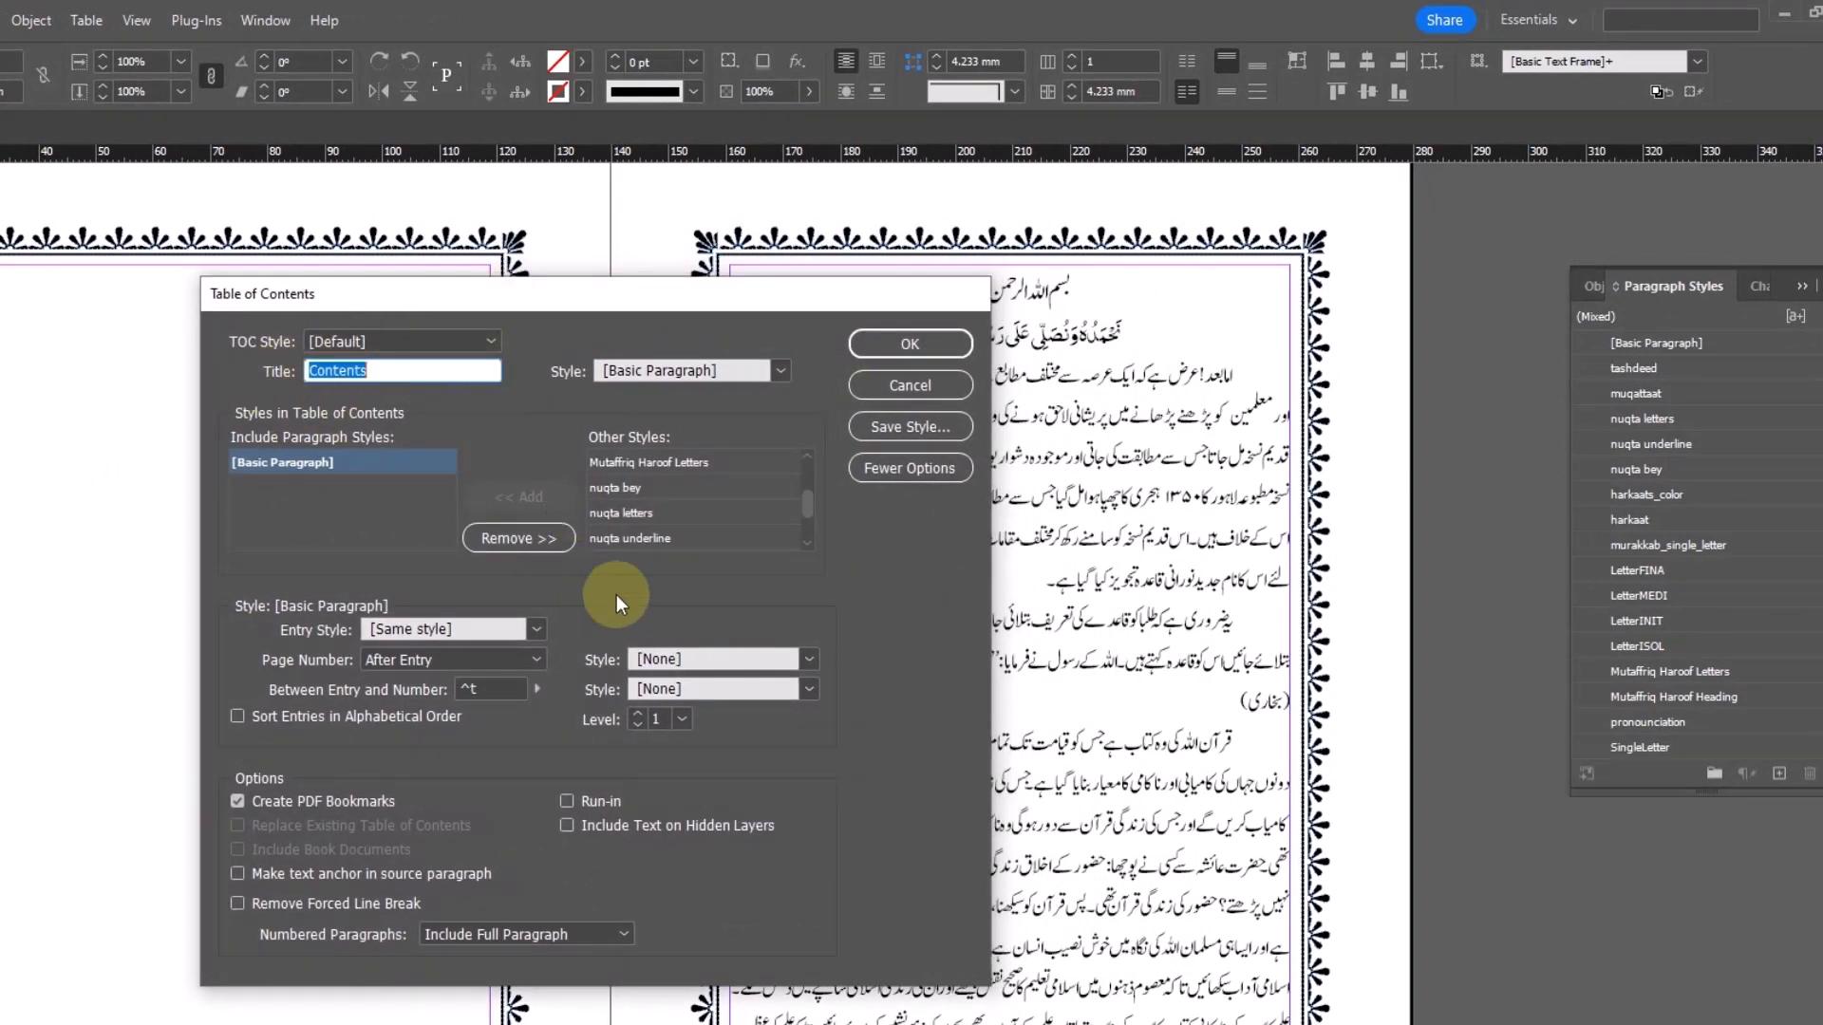
pyautogui.click(892, 475)
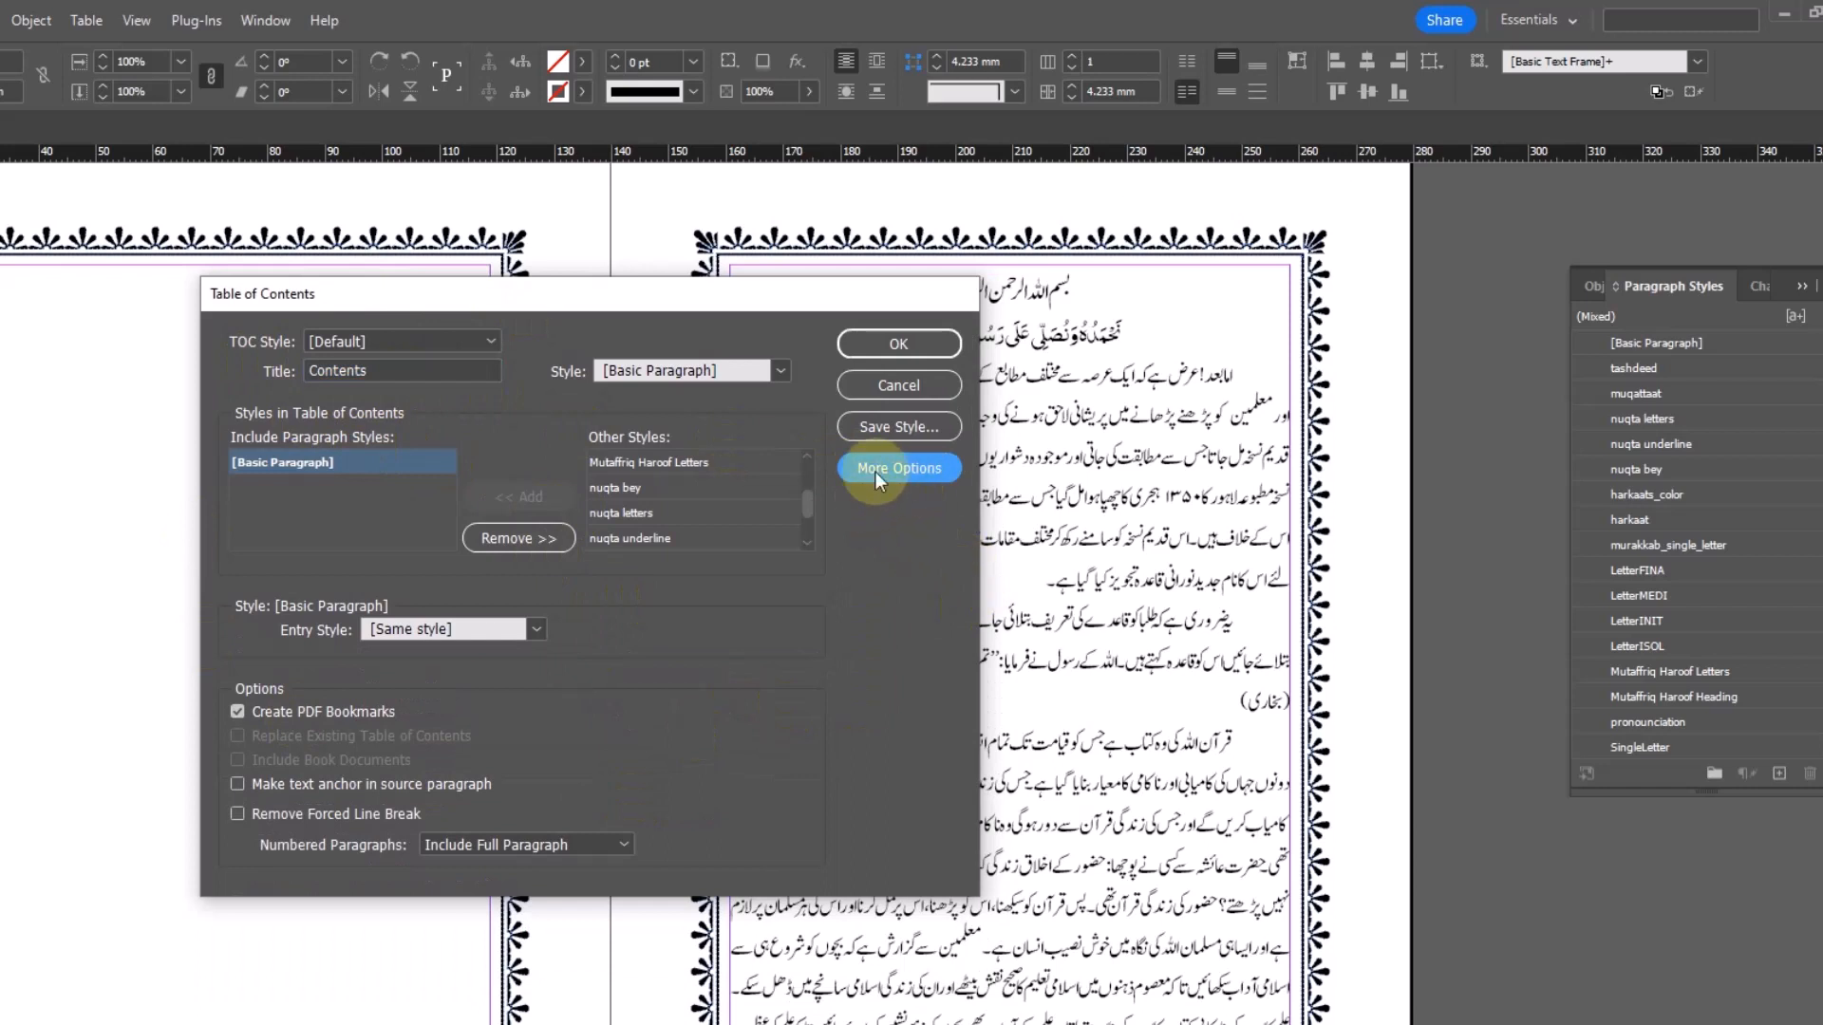
pyautogui.click(890, 471)
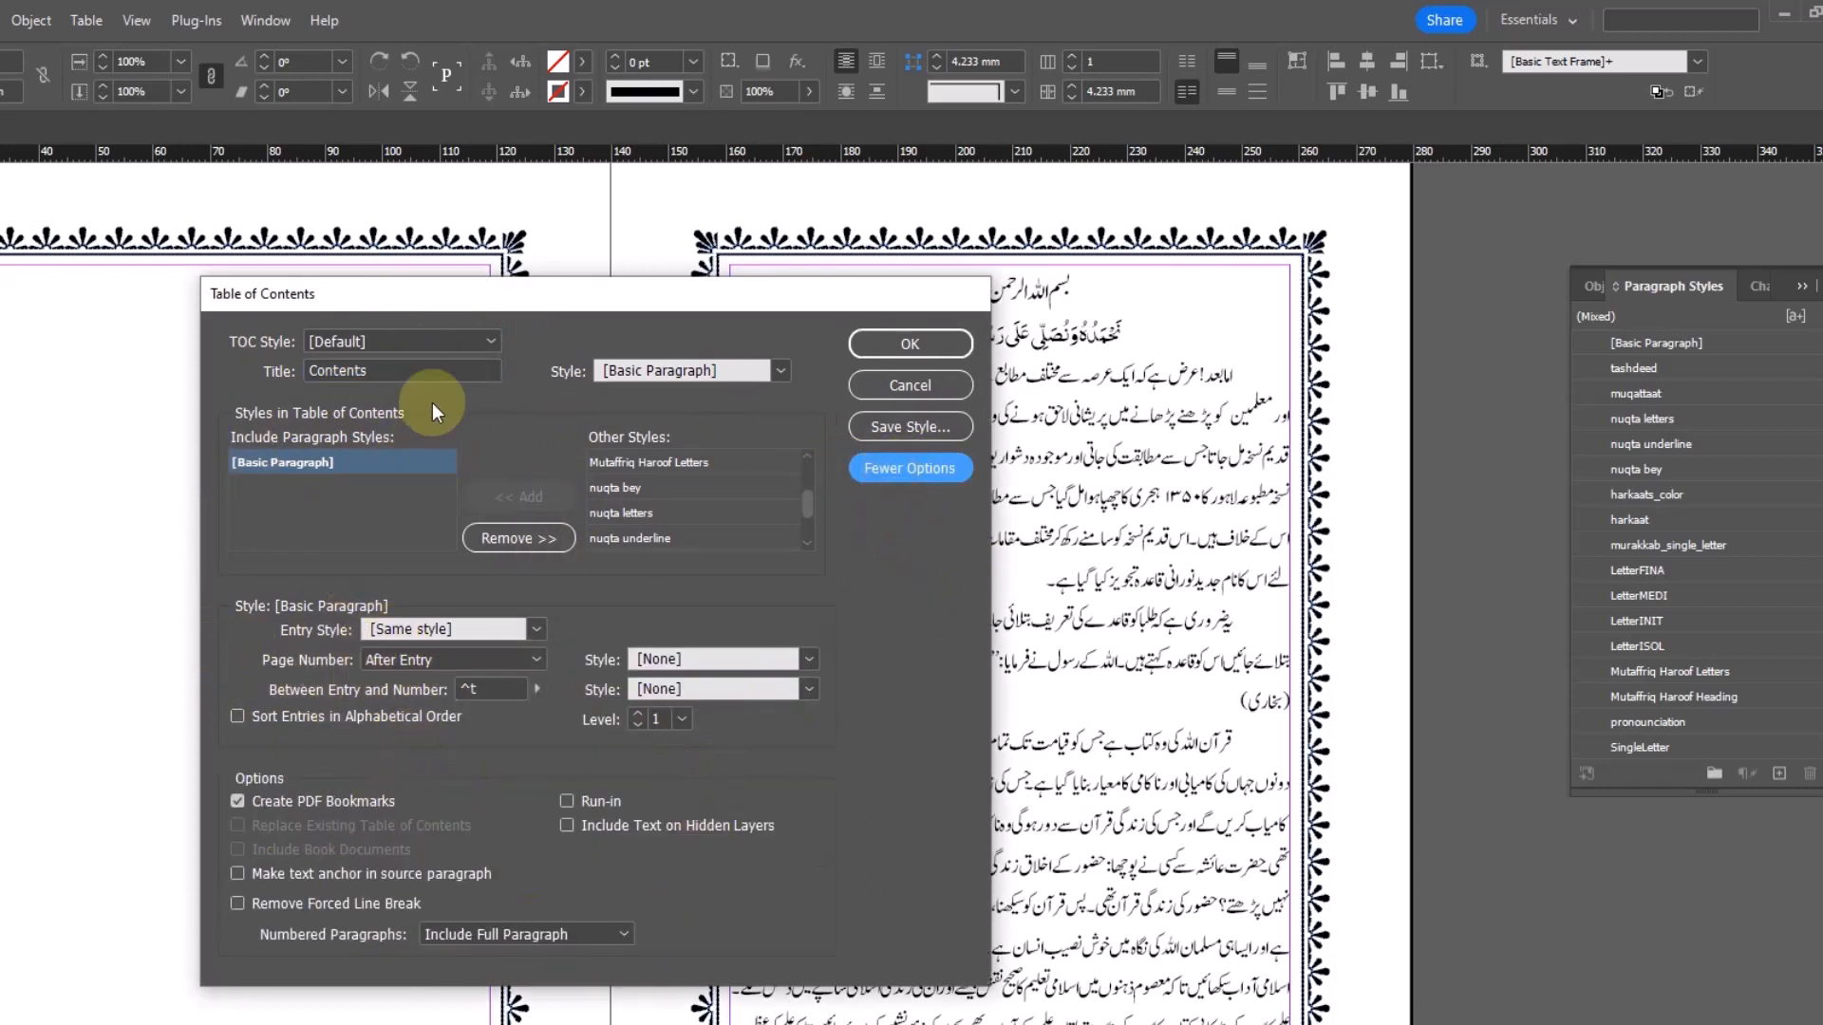
# Step: Set the table of contents title to the Urdu word "فہرست"
pyautogui.doubleClick(392, 374)
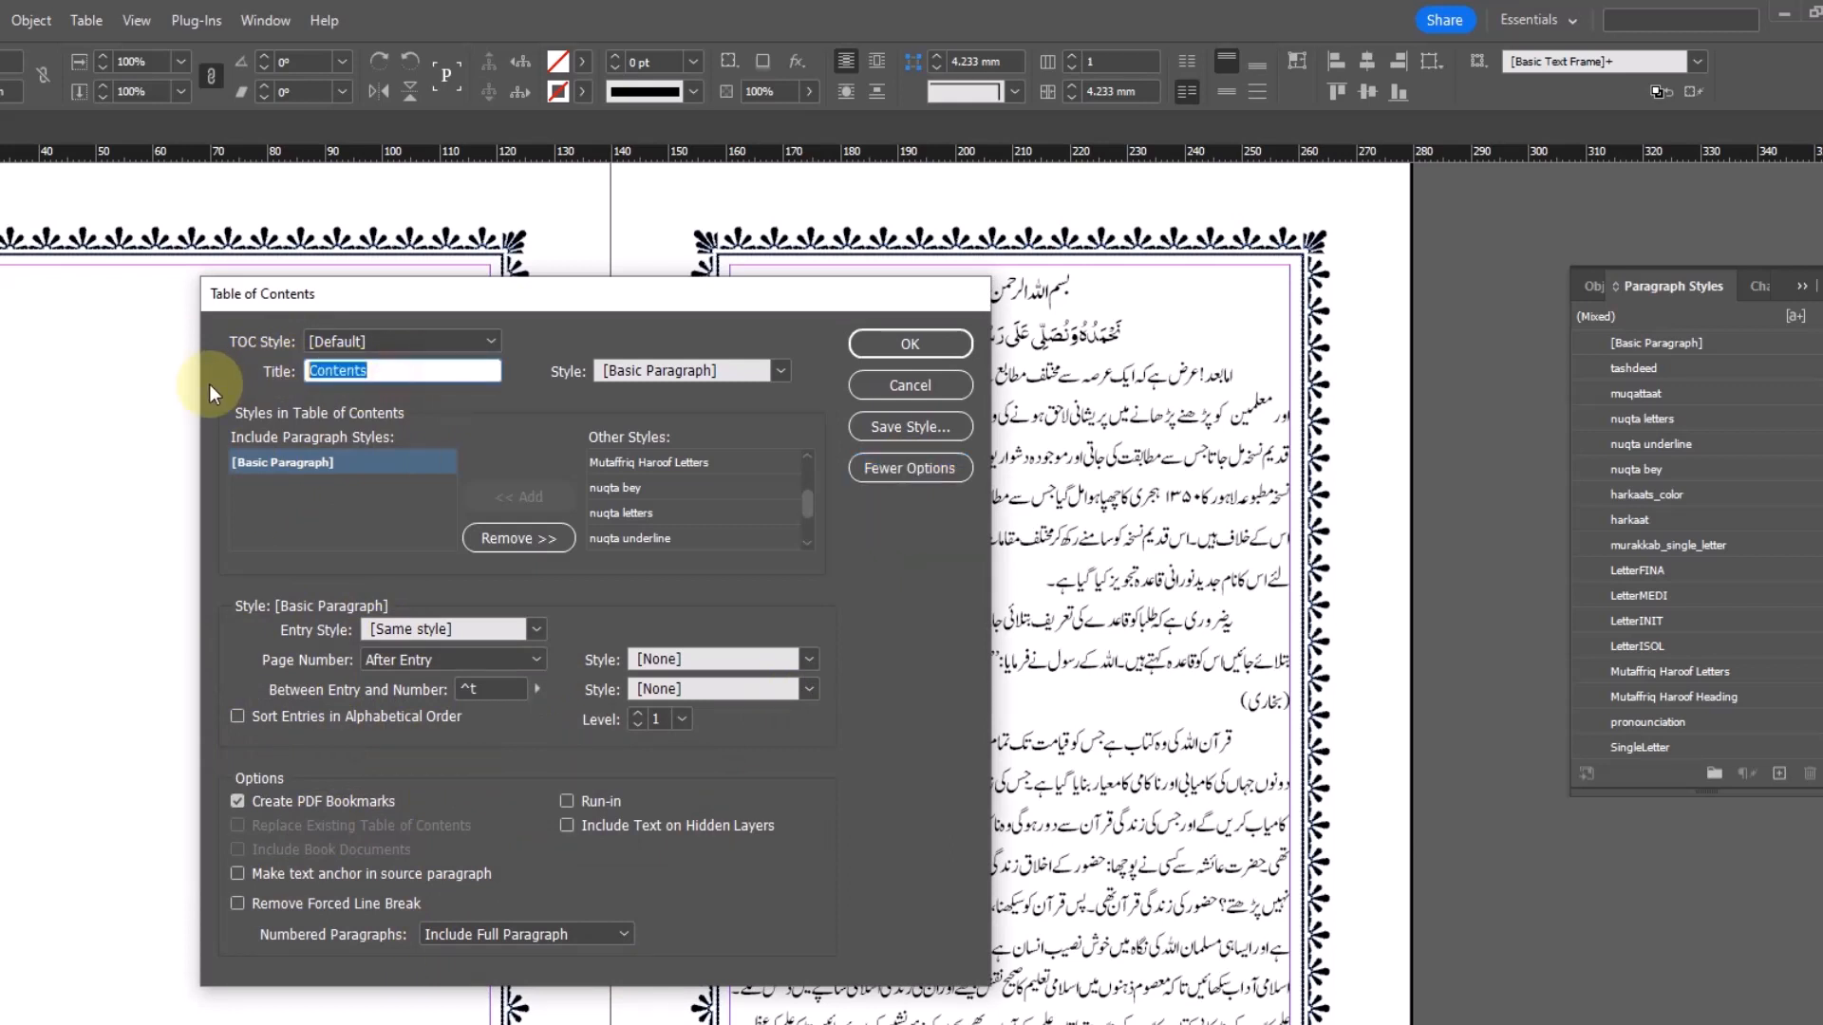
pyautogui.press('super+space')
pyautogui.write('فہرست')
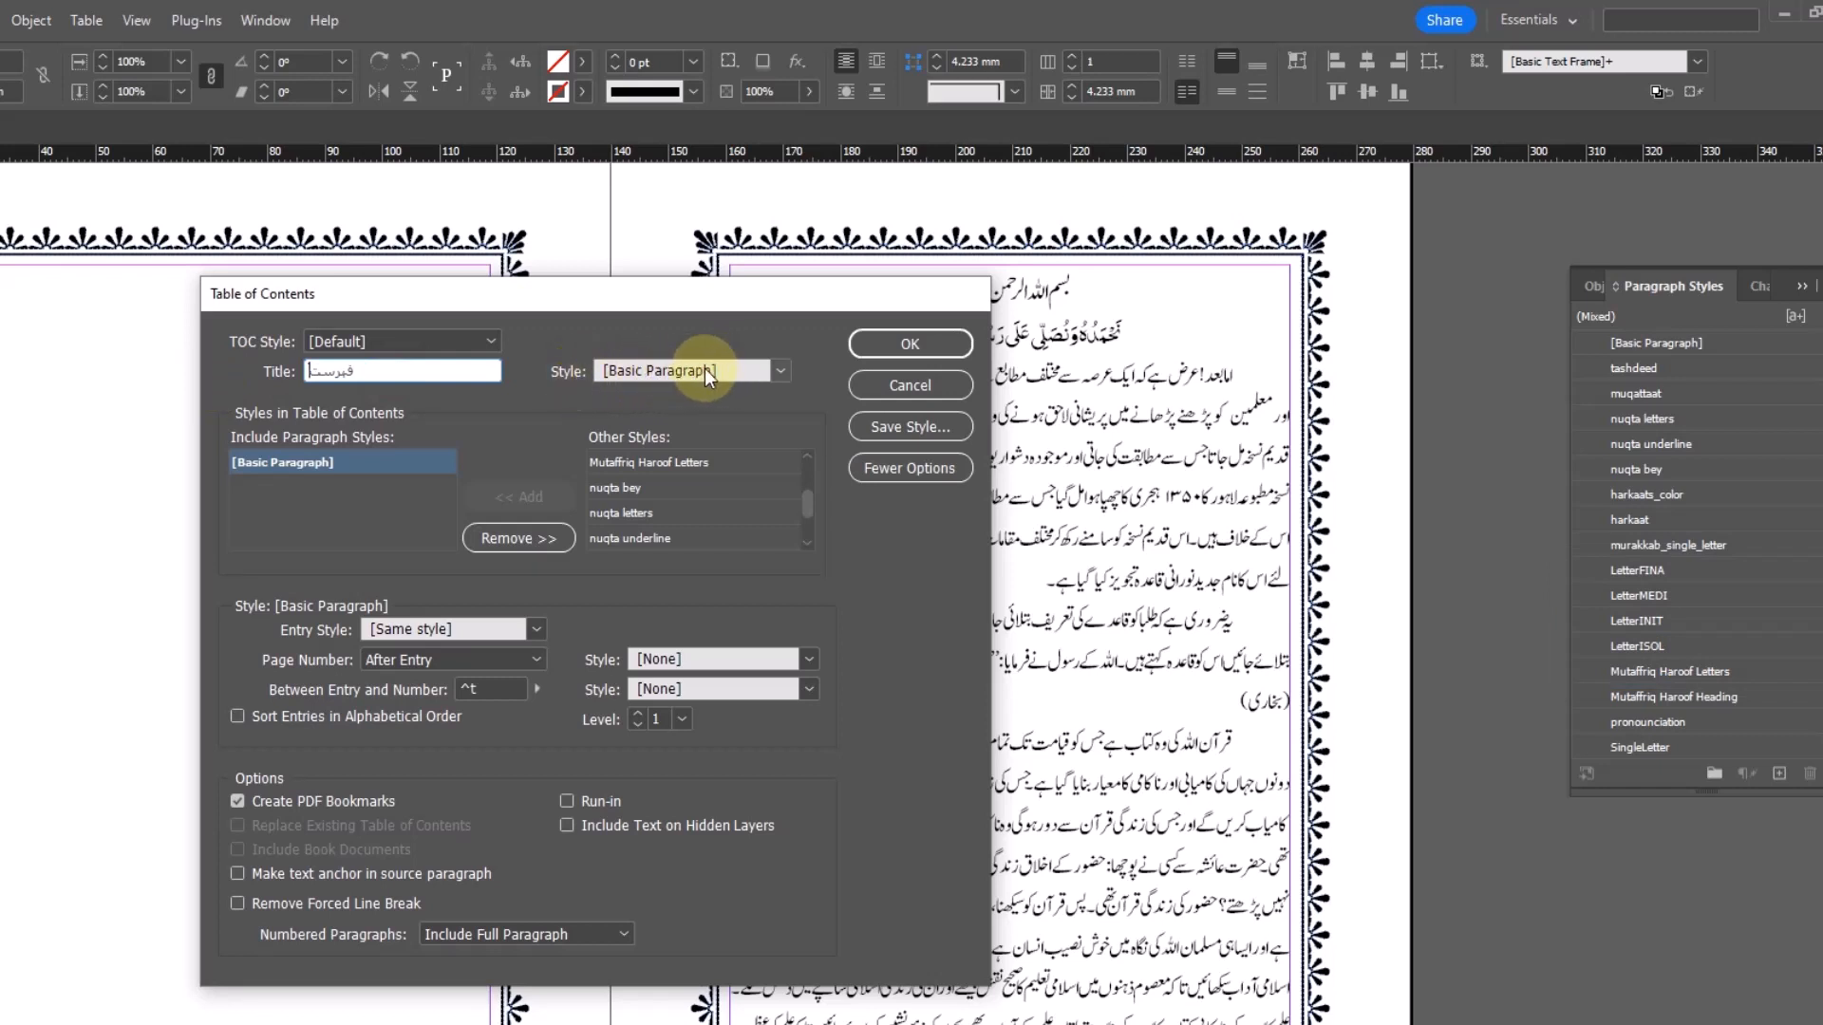
# Step: Start a new paragraph style for the contents title, named TOC Heading and based on [No Paragraph Style]
pyautogui.click(781, 371)
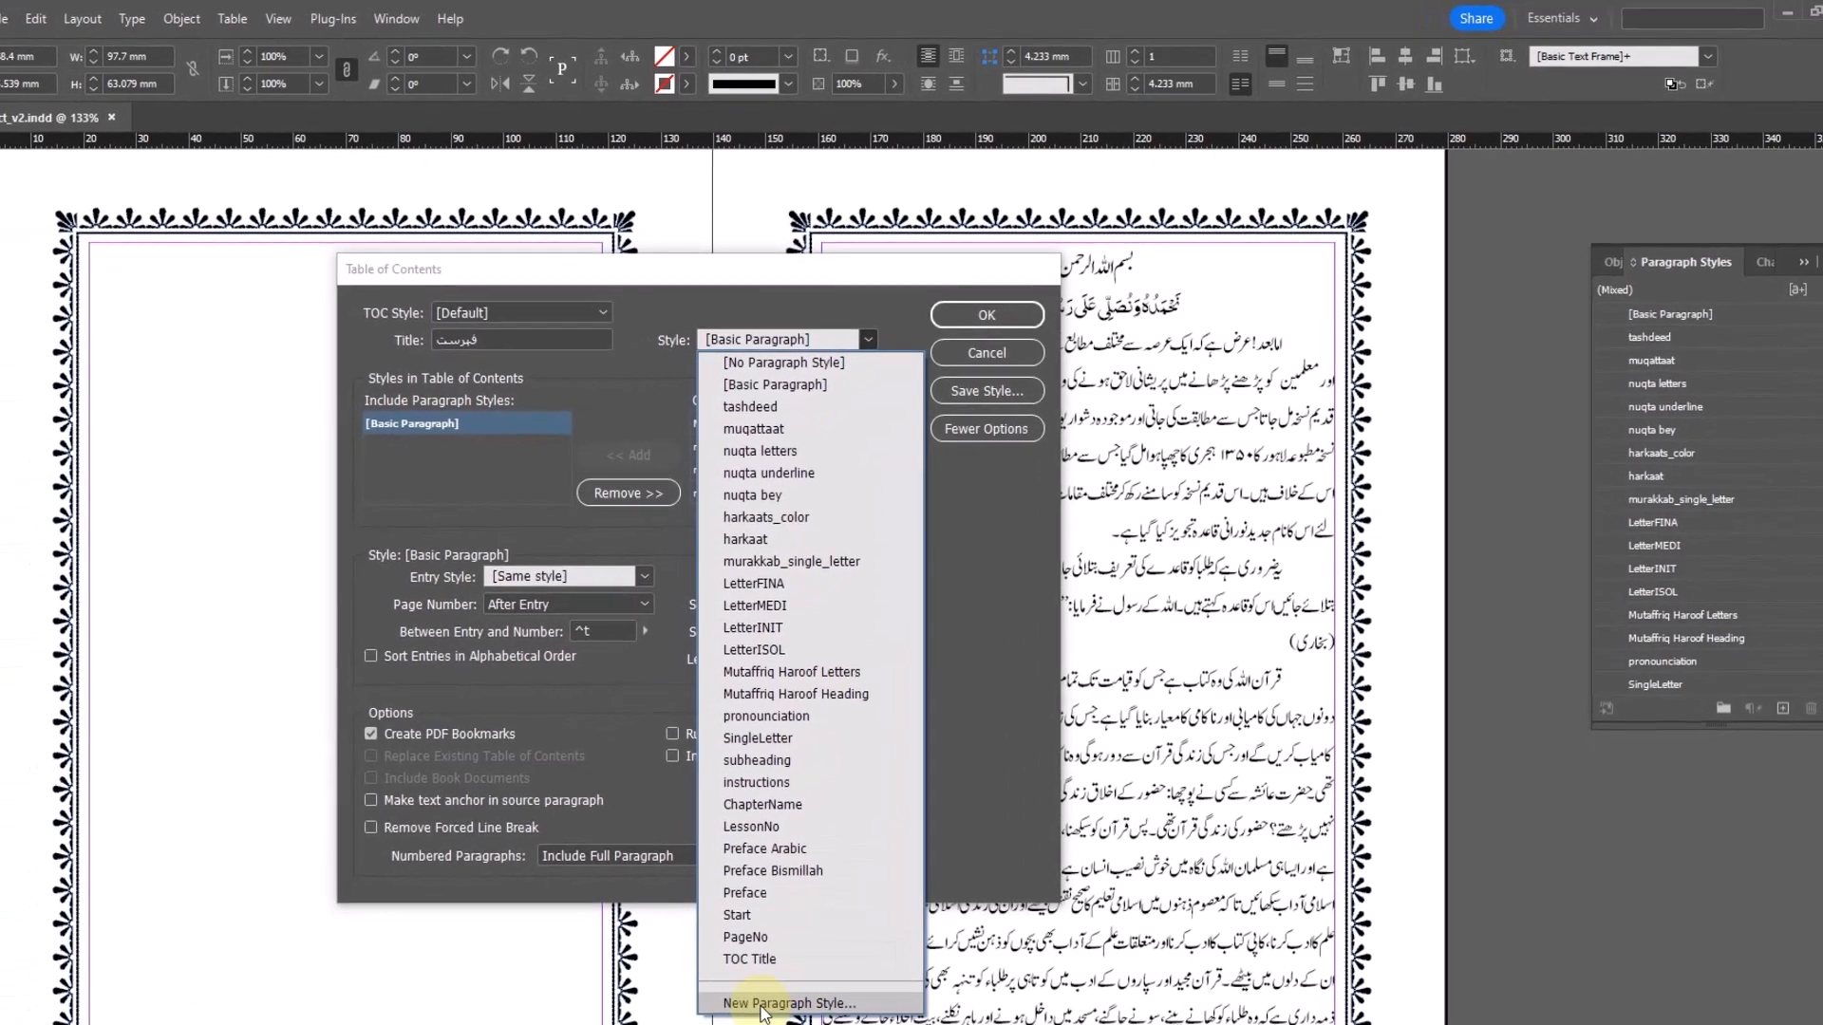
pyautogui.click(760, 1004)
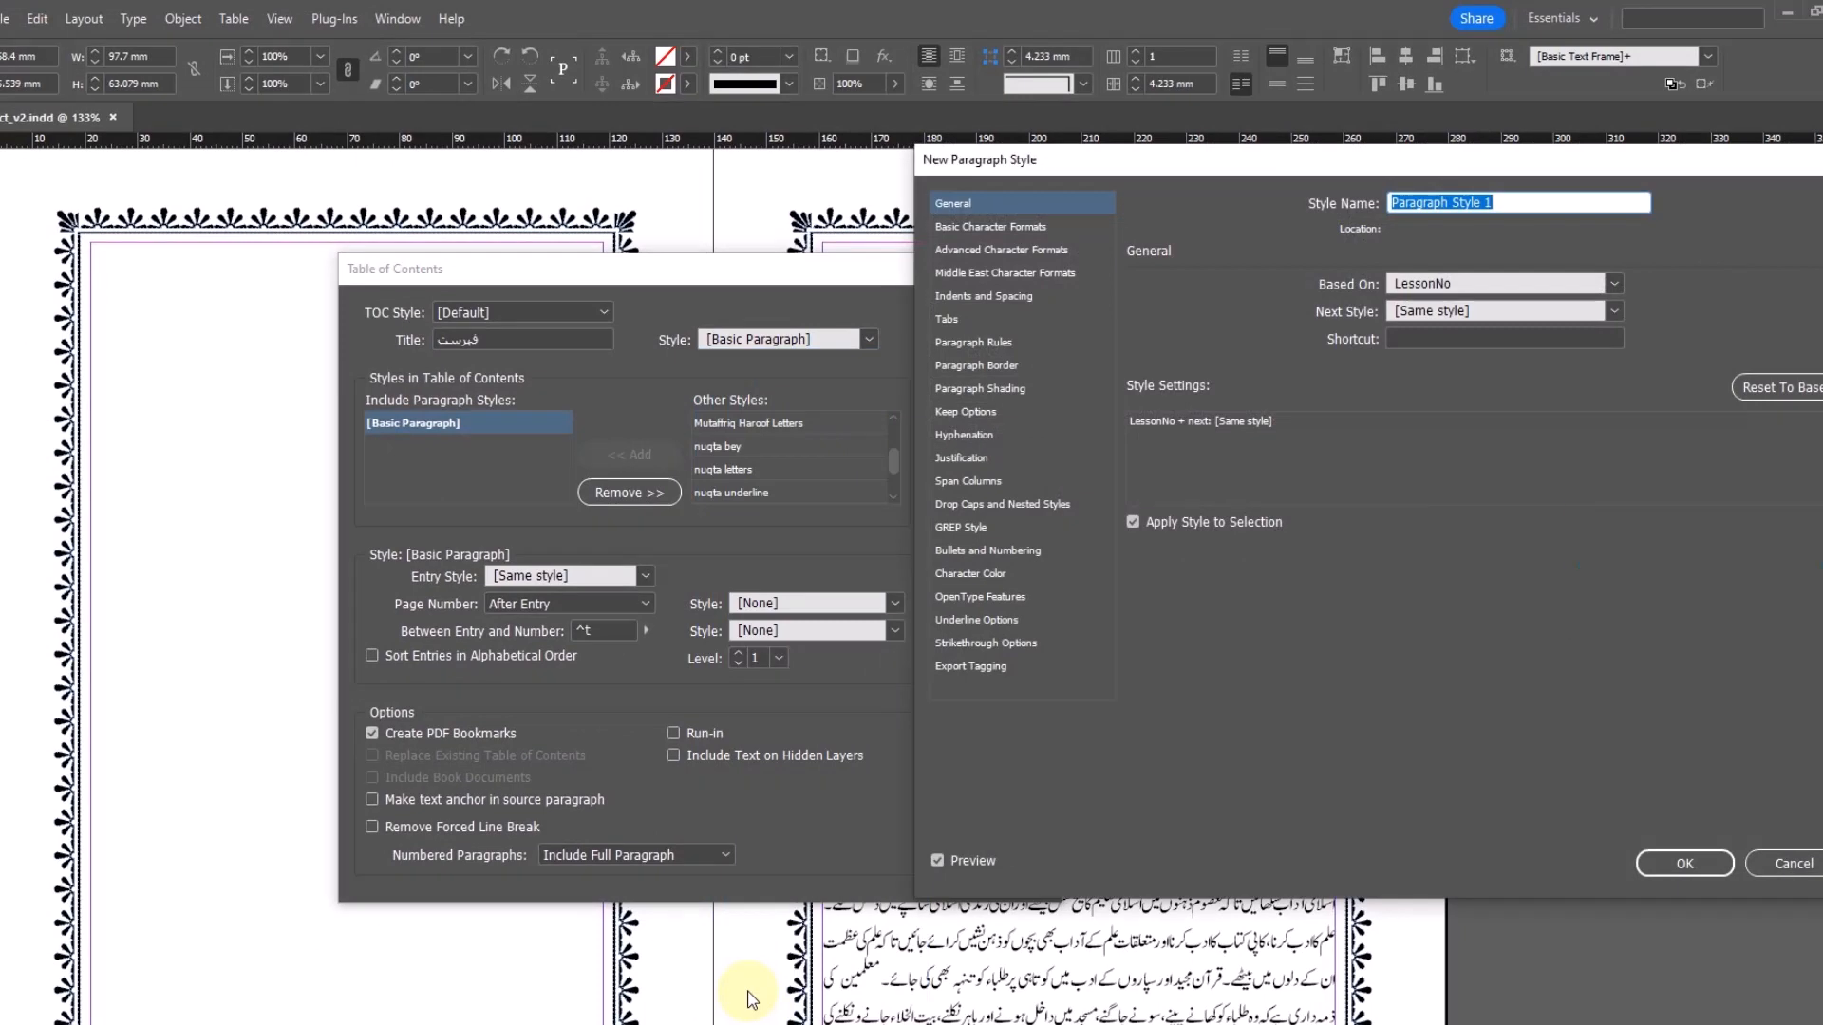
pyautogui.write('TOC Heading')
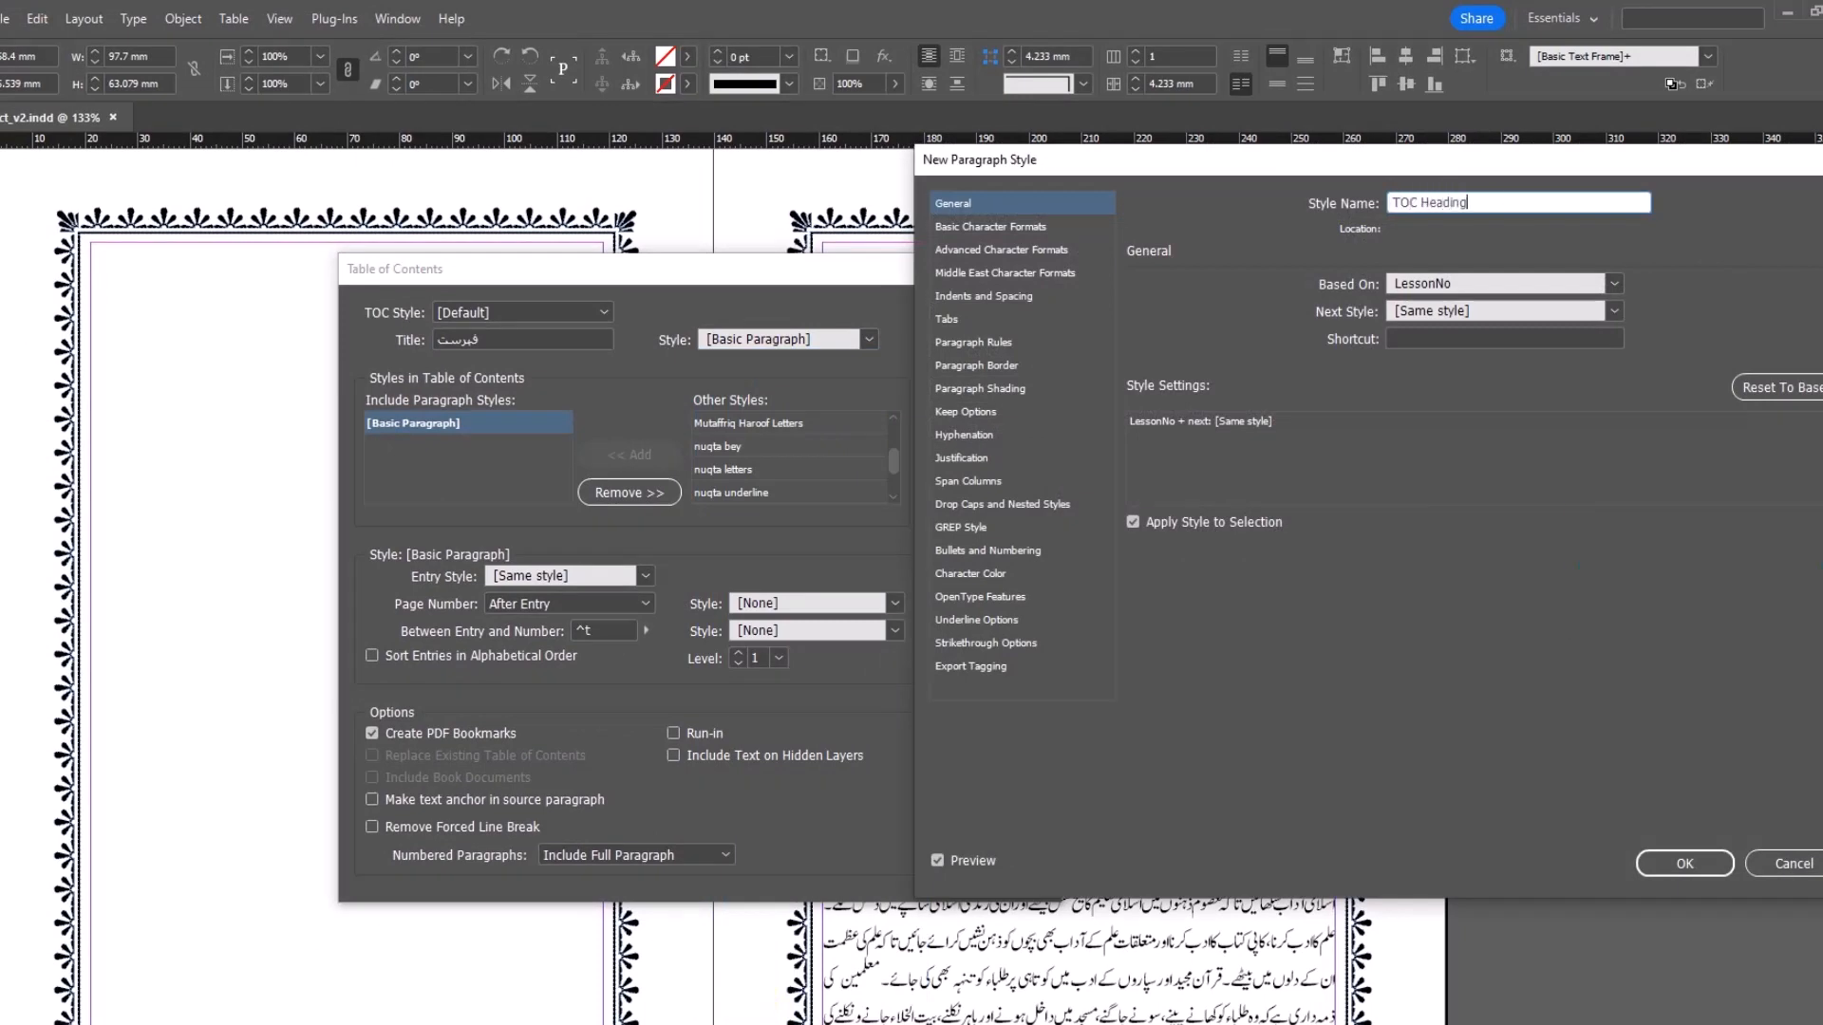
pyautogui.click(1607, 286)
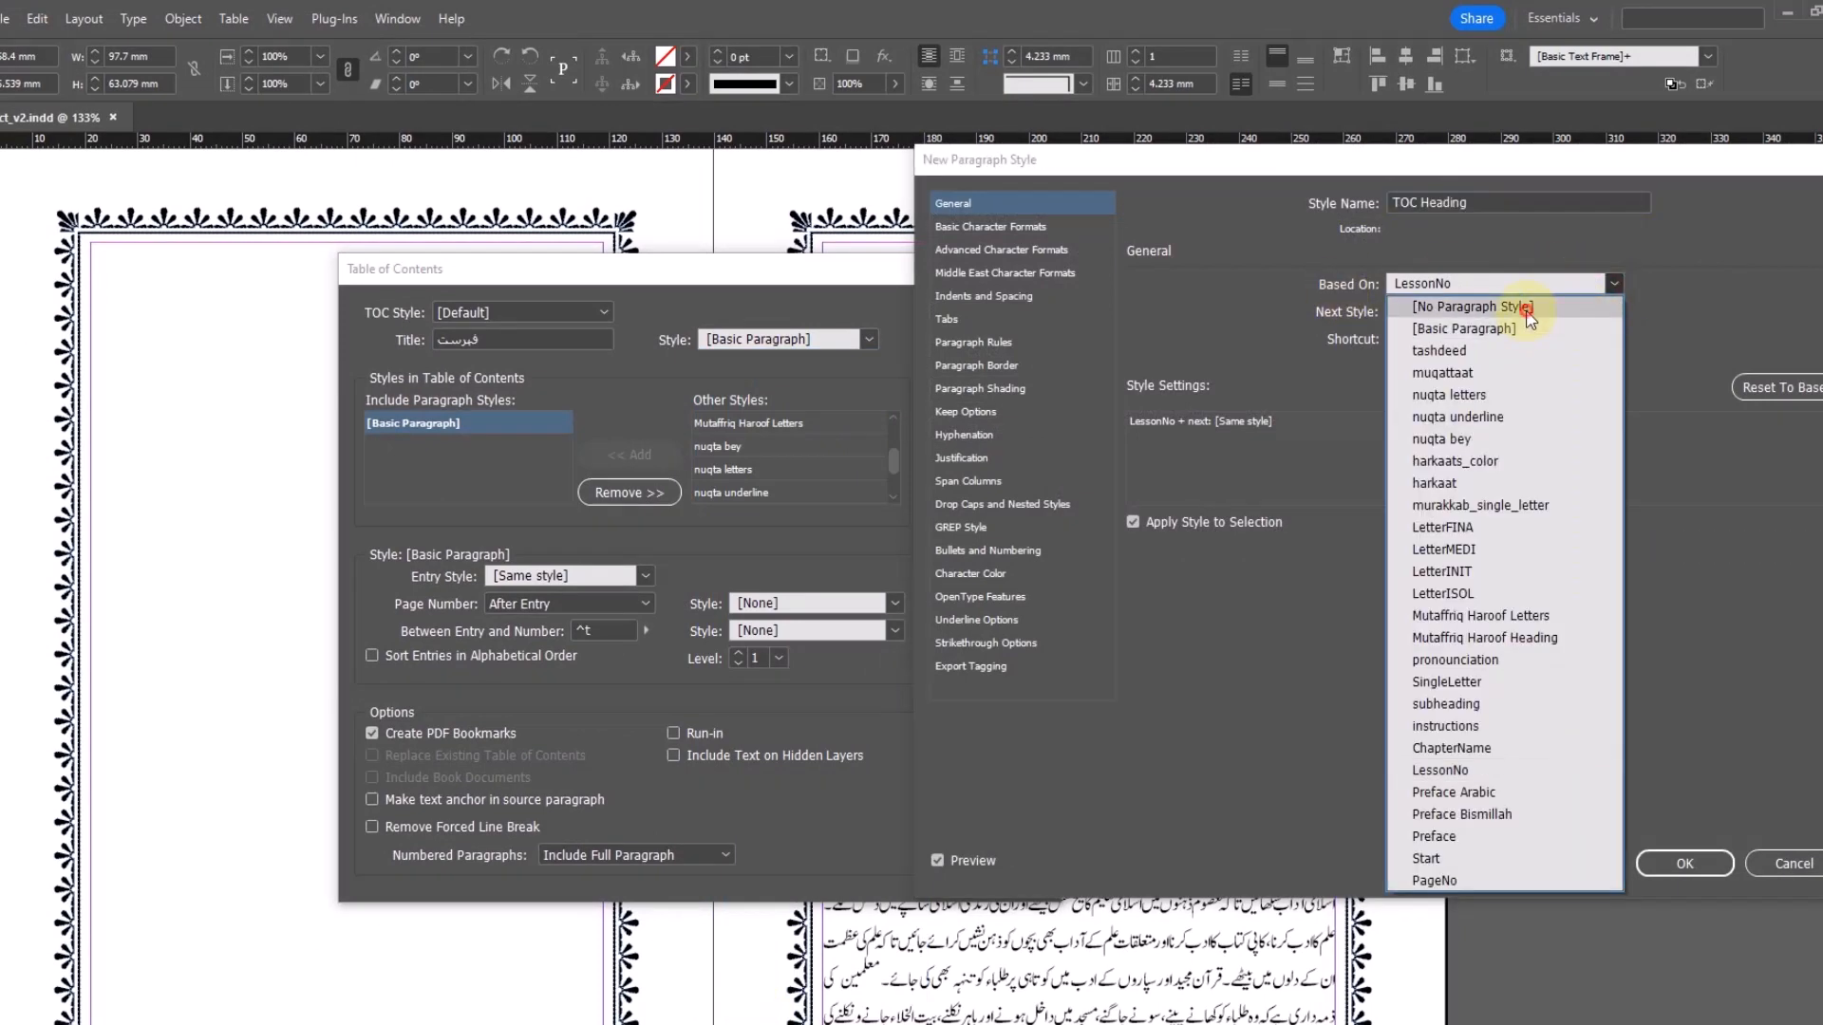
pyautogui.click(1638, 305)
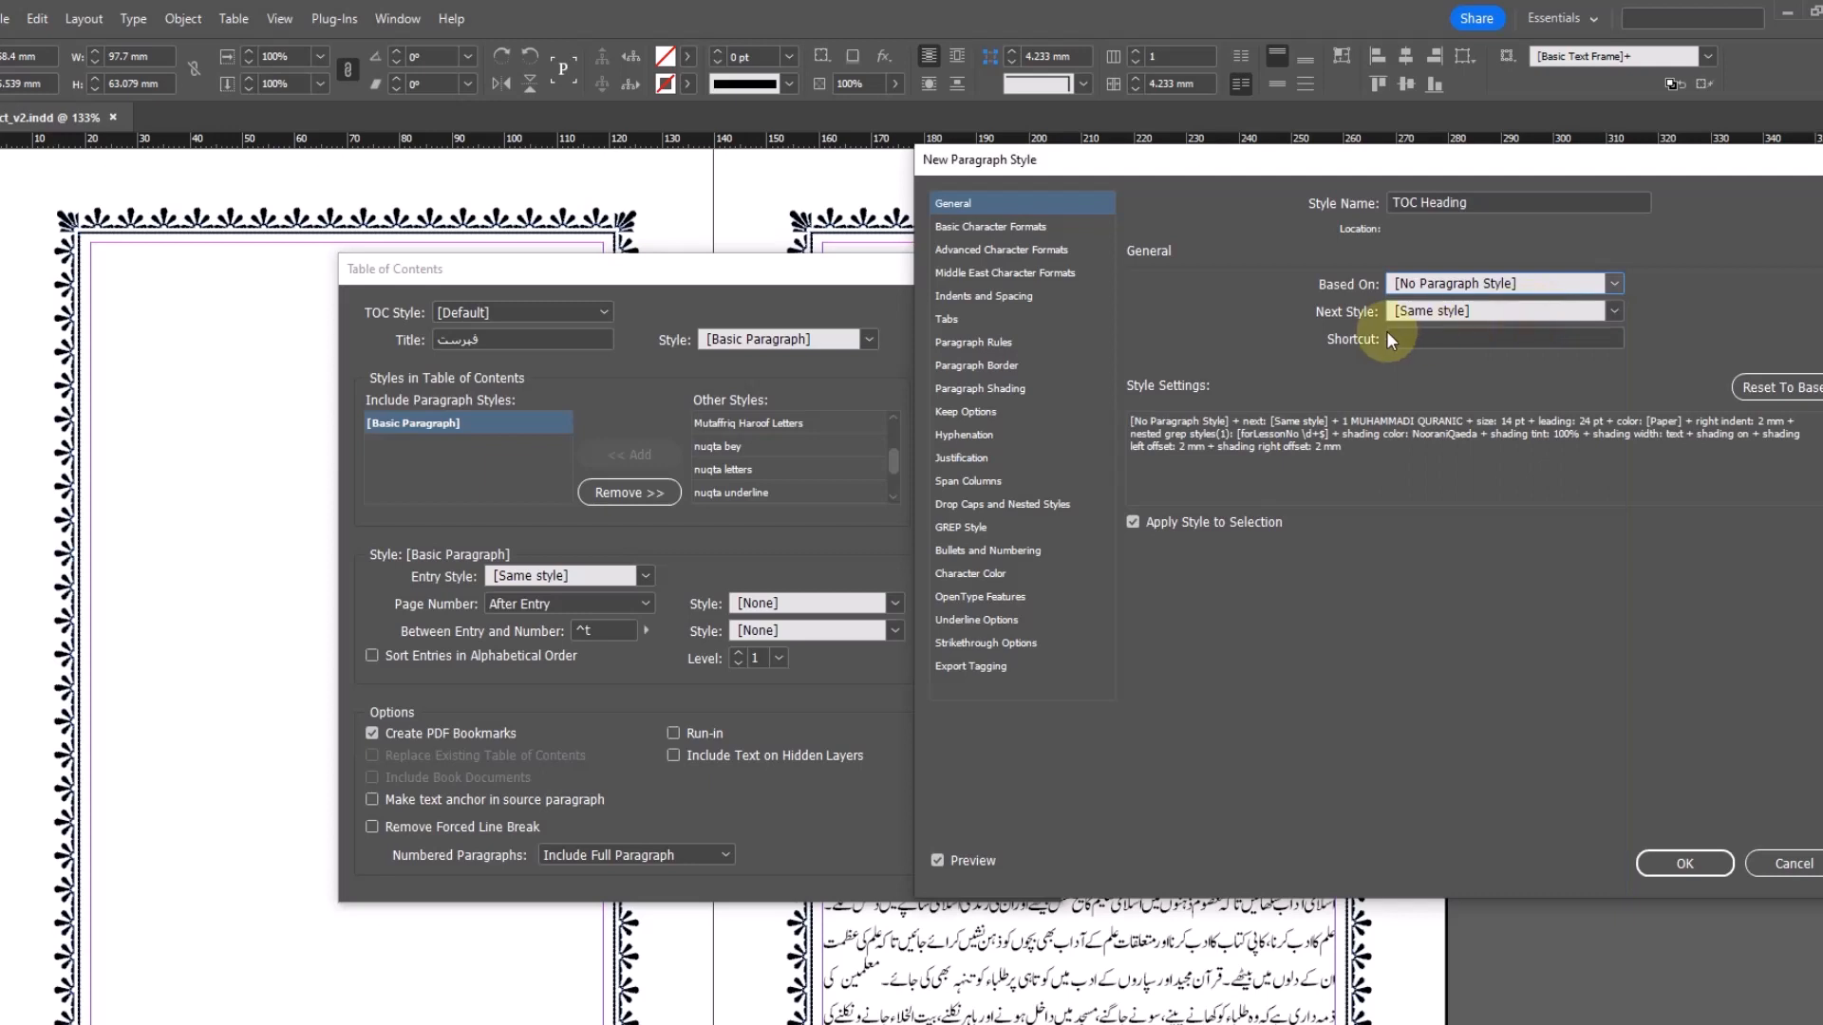
# Step: Set the TOC Heading style's font to Jameel Noori Nastaleeq, its size to 30 pt and its leading to 38 pt
pyautogui.click(1039, 227)
pyautogui.moveTo(1399, 295); pyautogui.dragTo(1126, 309)
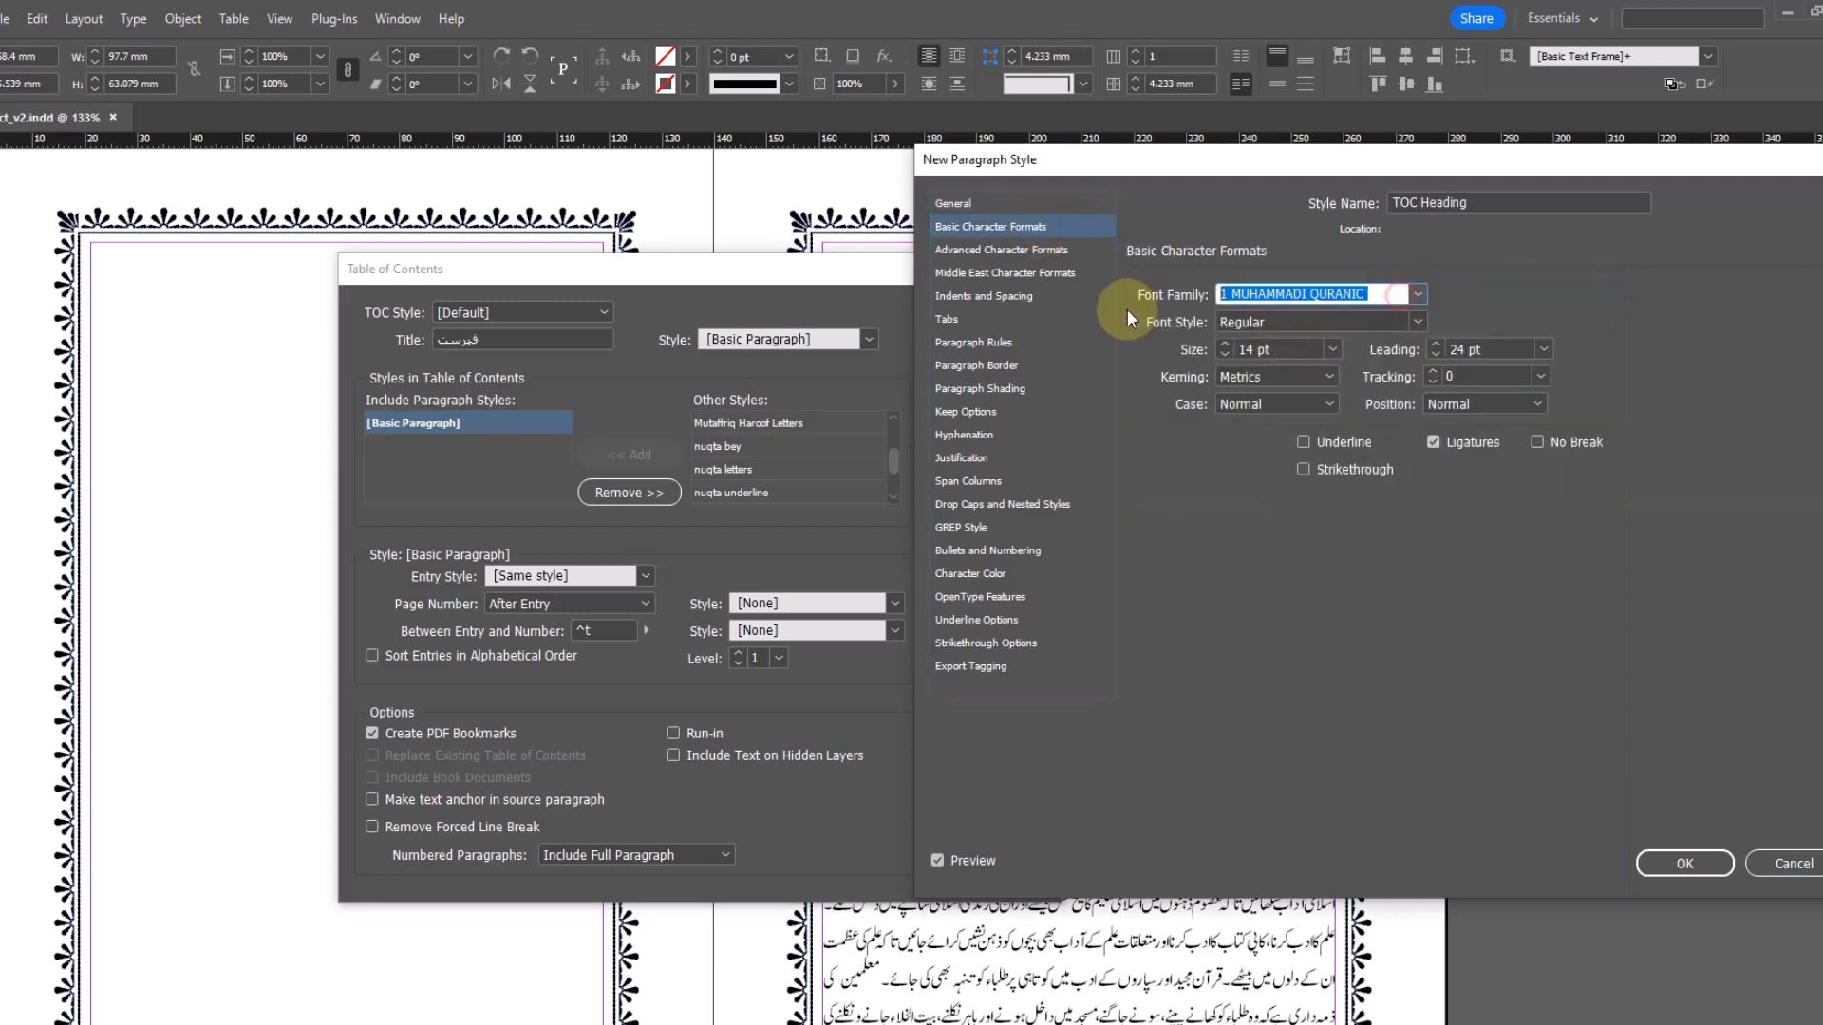
pyautogui.press('BackSpace')
pyautogui.write('Jameel Noori Nastaleeq')
pyautogui.press('Tab')
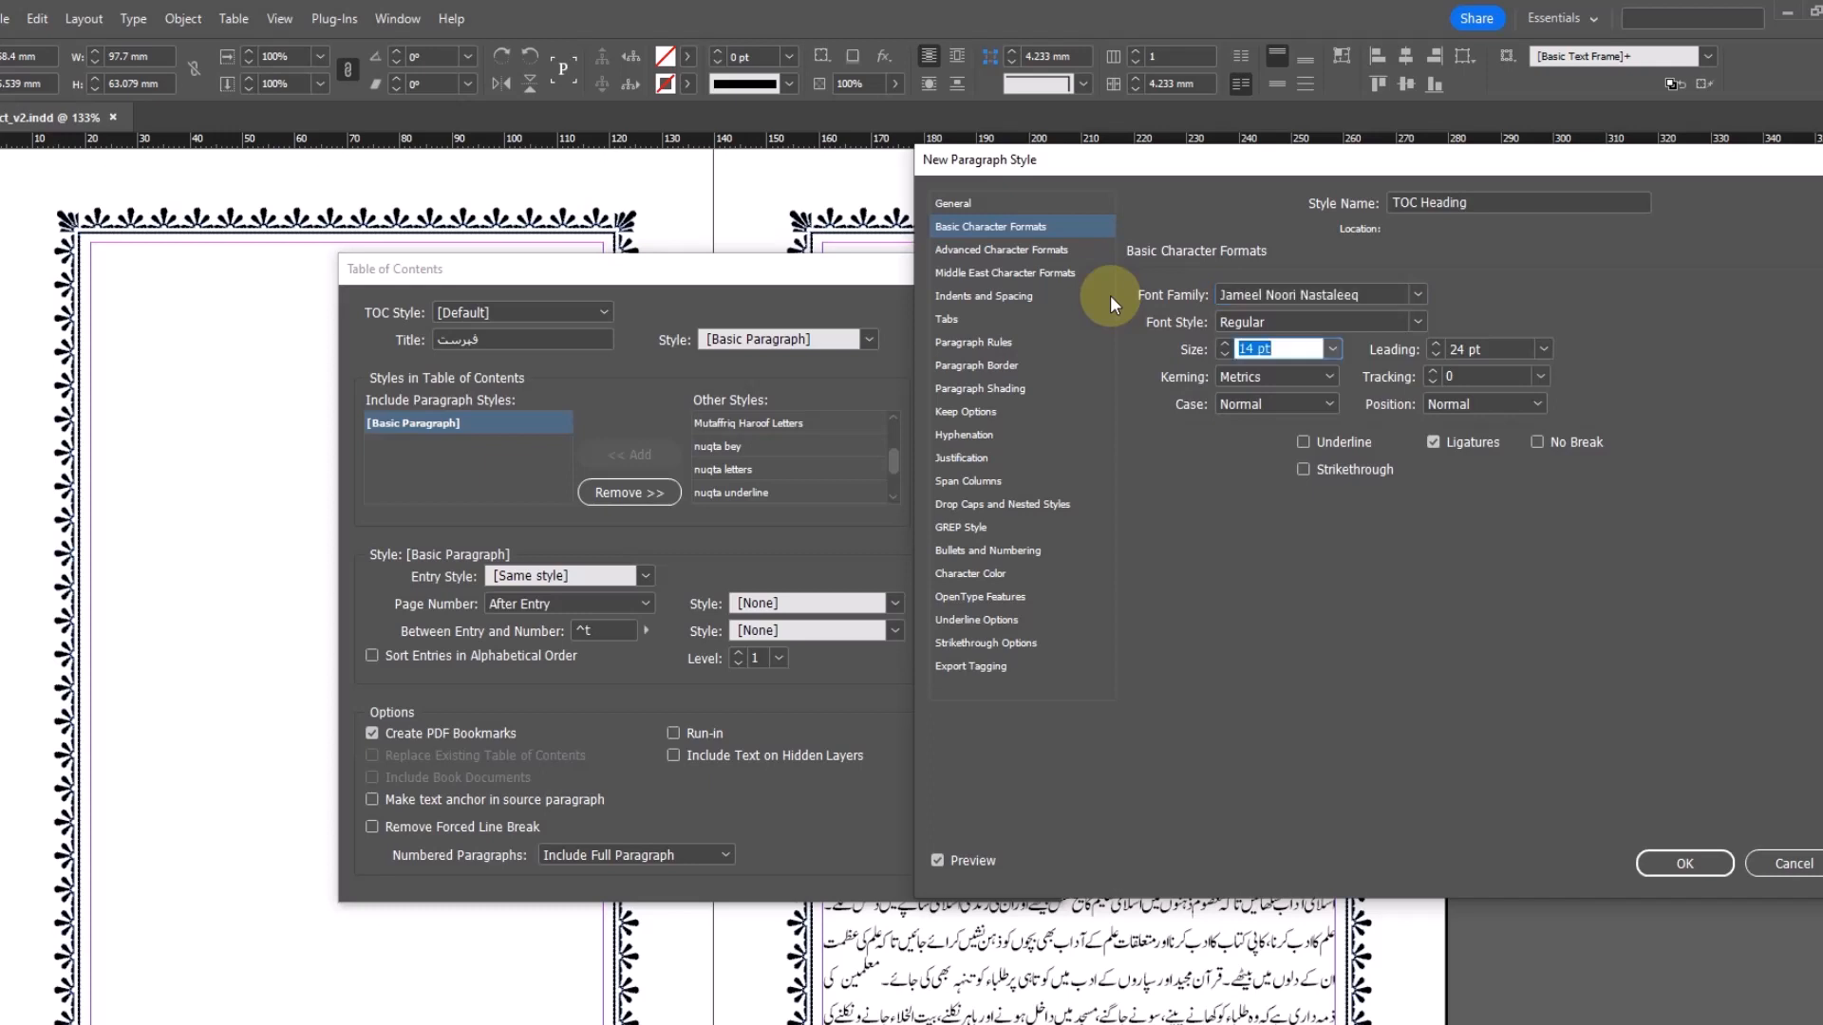
pyautogui.write('30')
pyautogui.press('Tab')
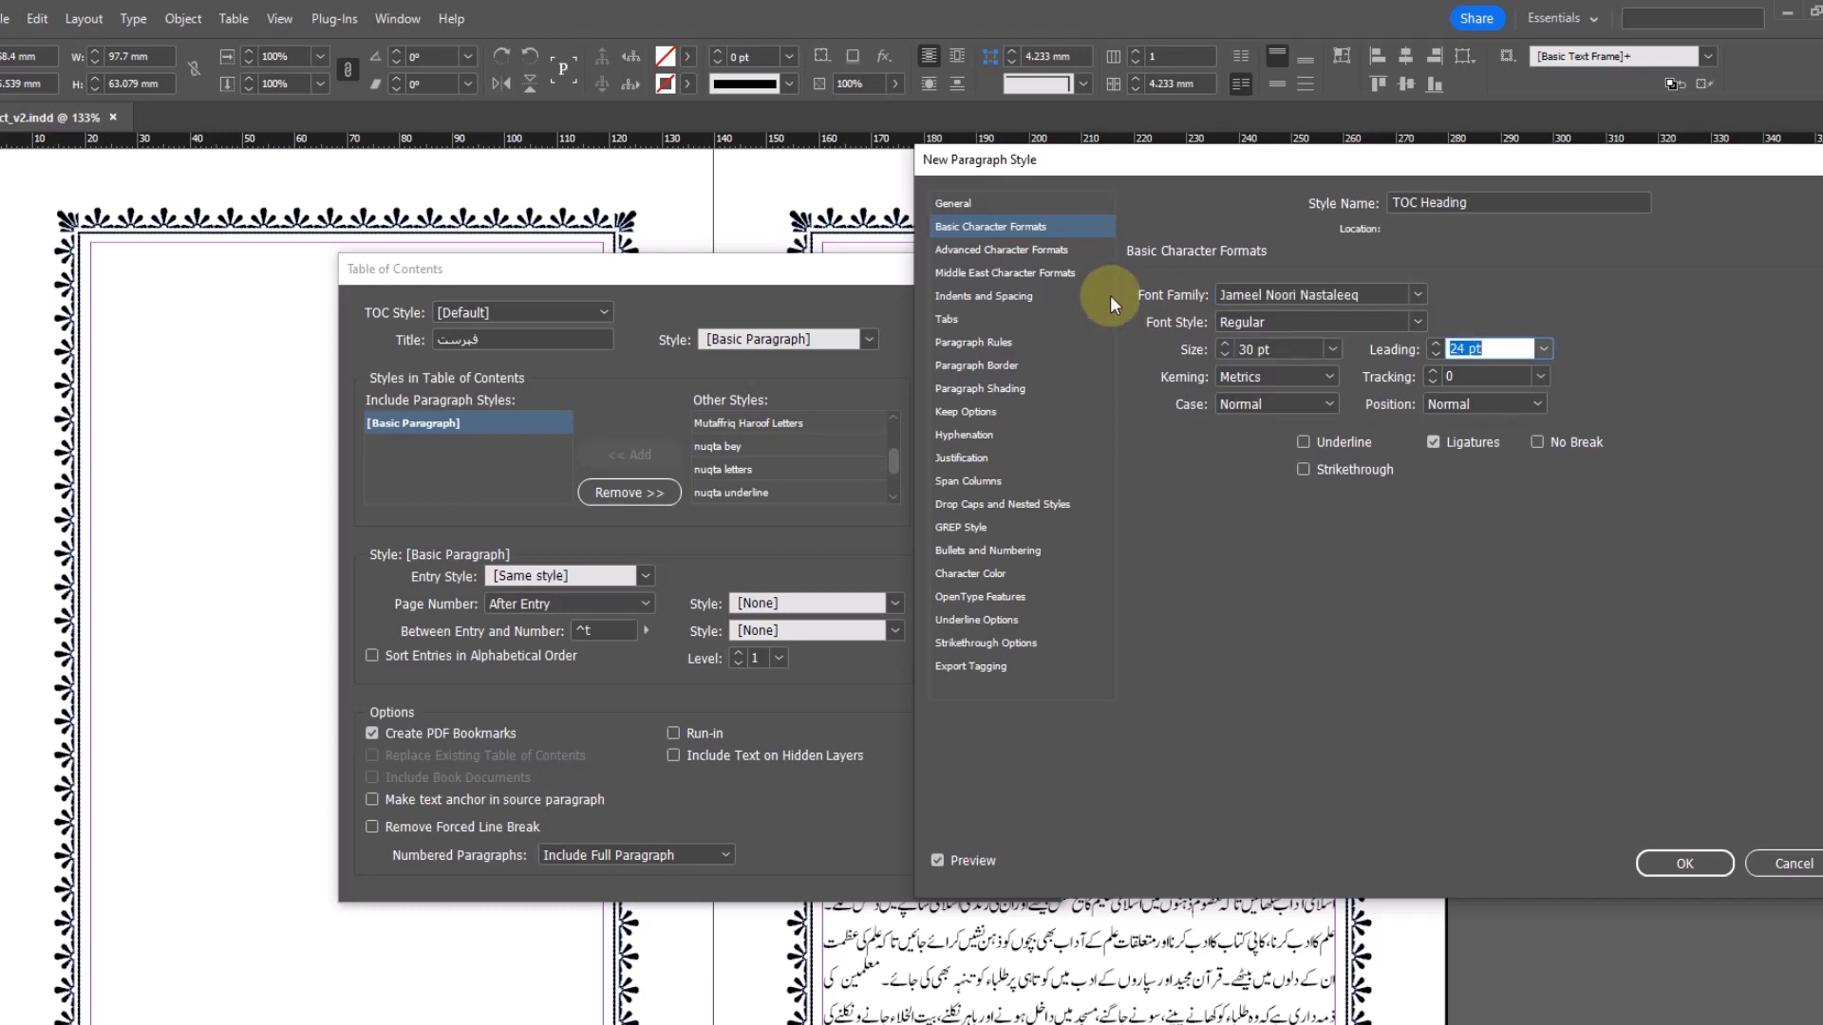
pyautogui.write('38')
pyautogui.press('Tab')
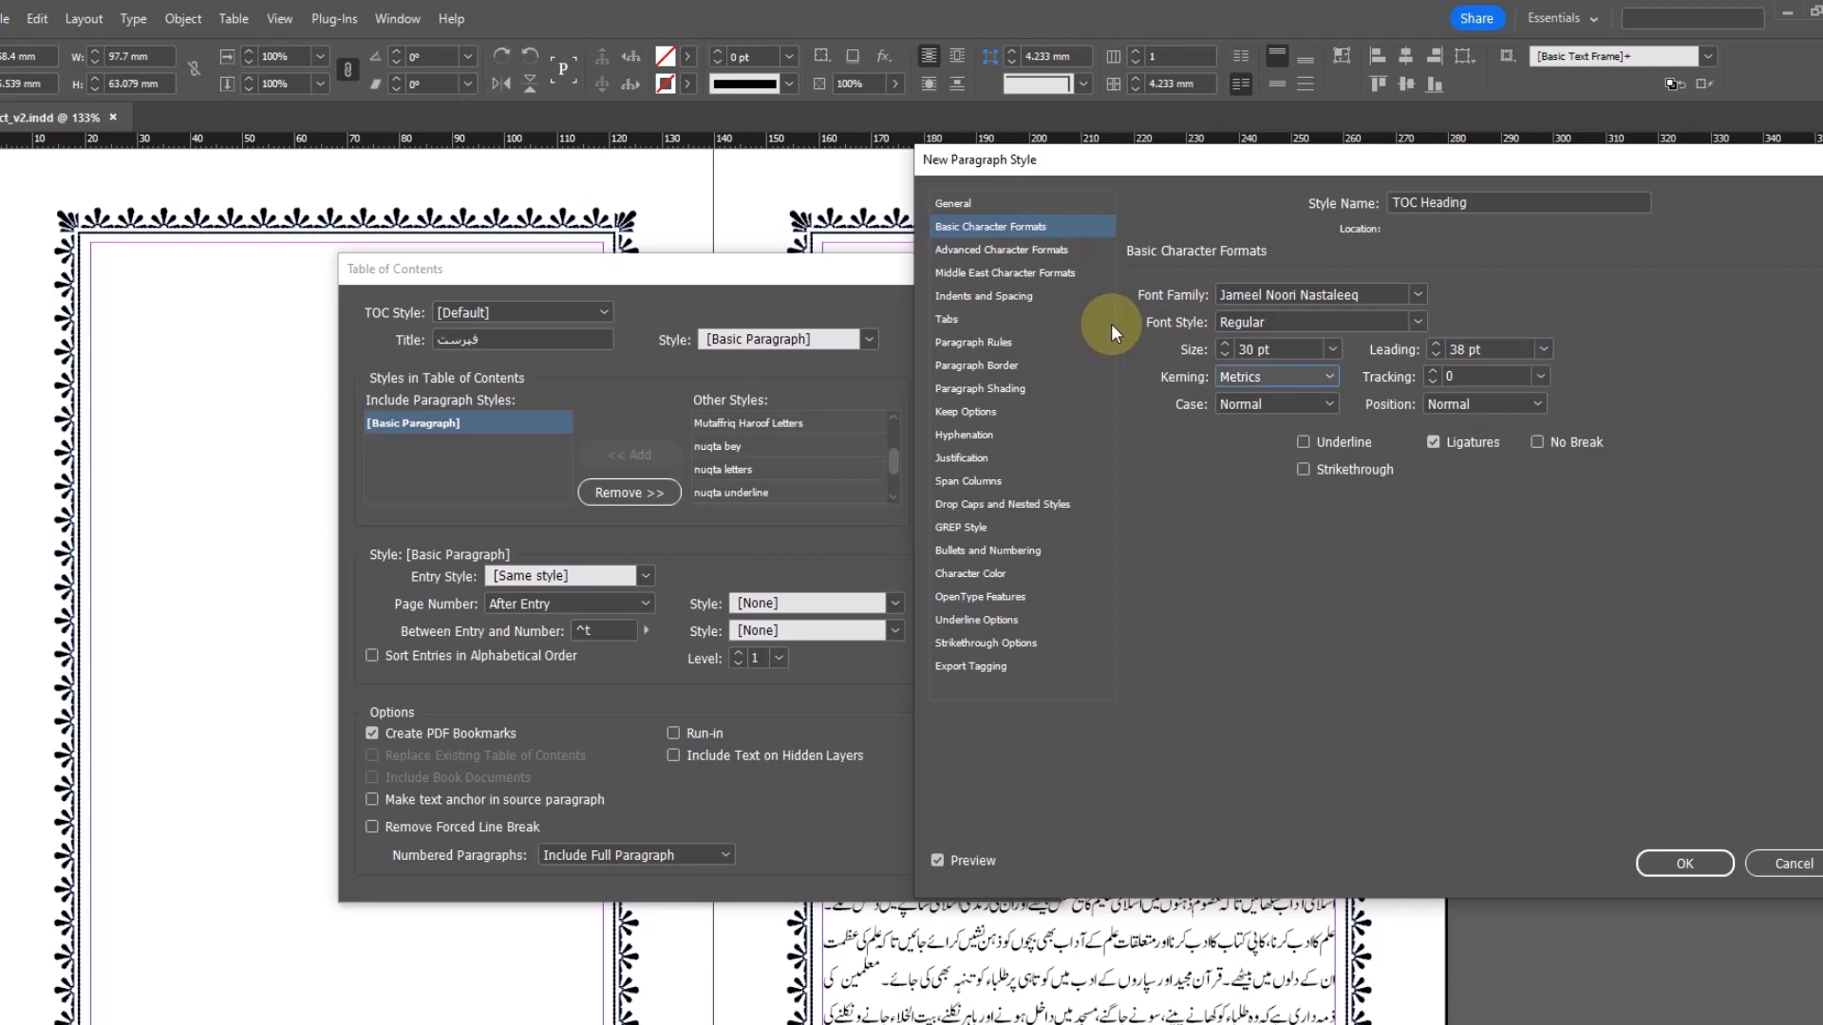
# Step: Center the TOC Heading style's alignment, give its characters a green colour, and save the style
pyautogui.click(987, 296)
pyautogui.click(1346, 323)
pyautogui.click(1332, 370)
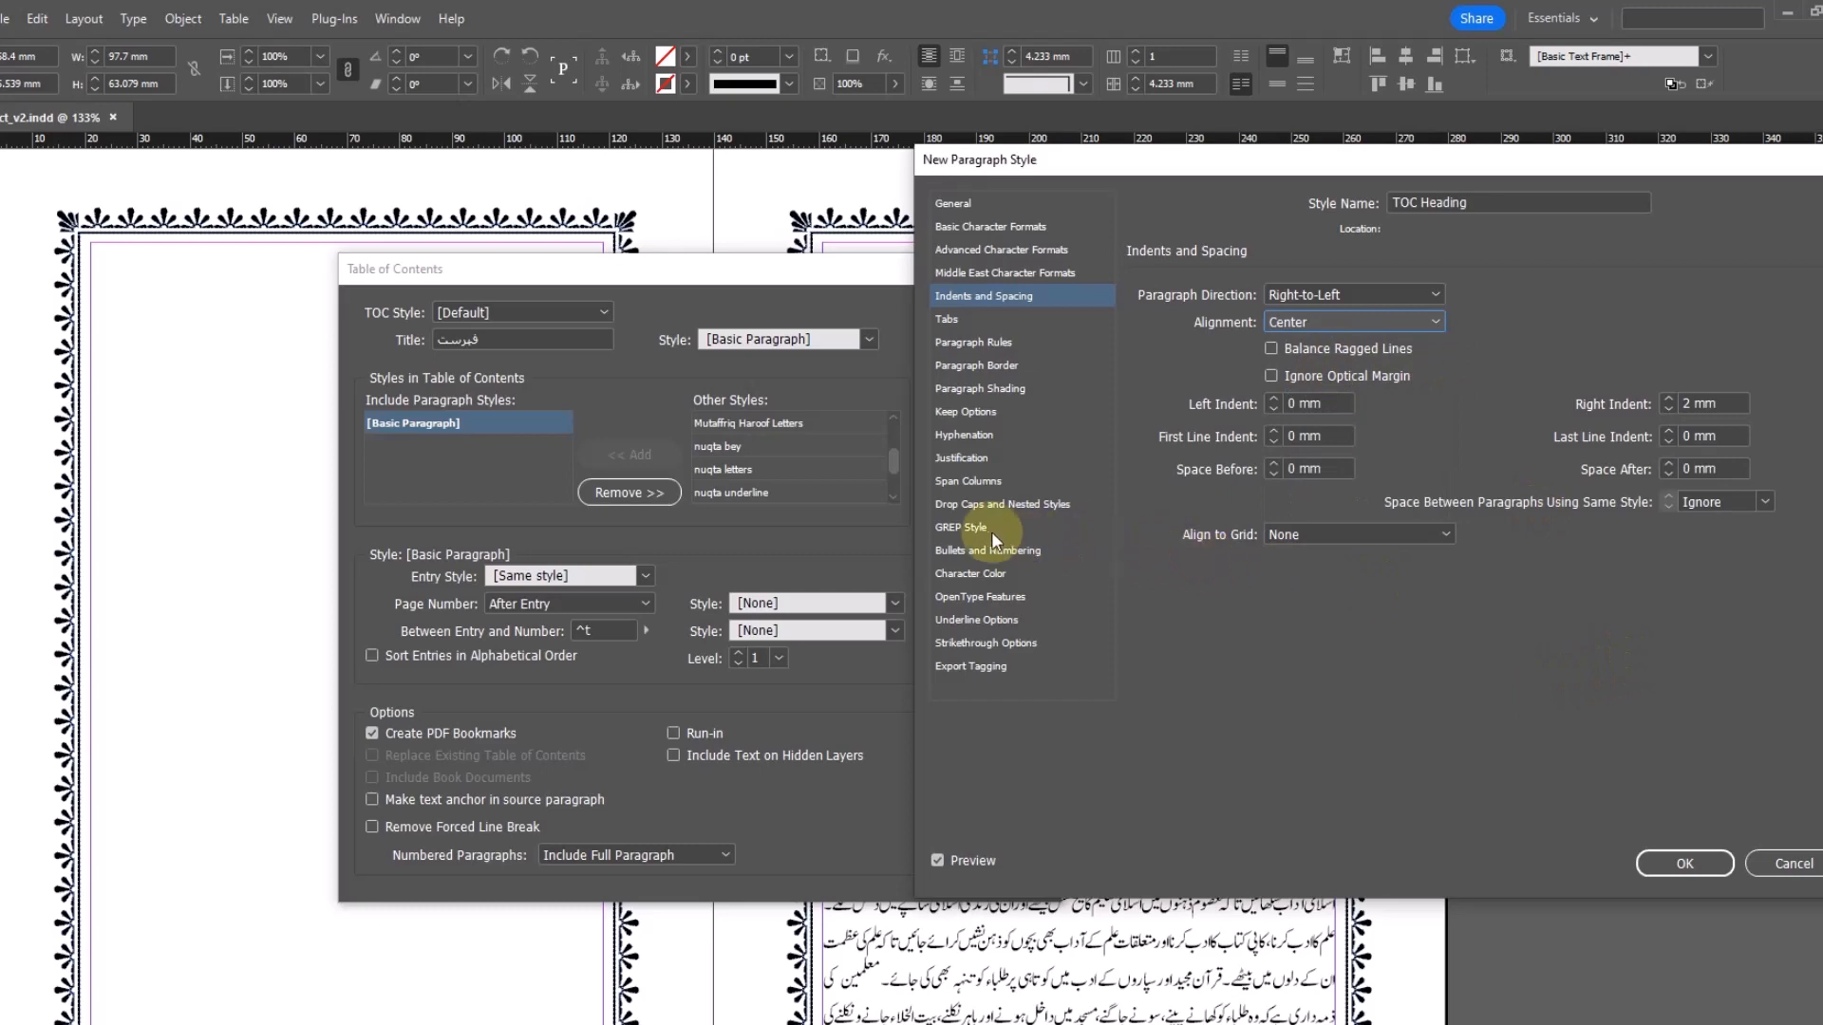
pyautogui.click(977, 575)
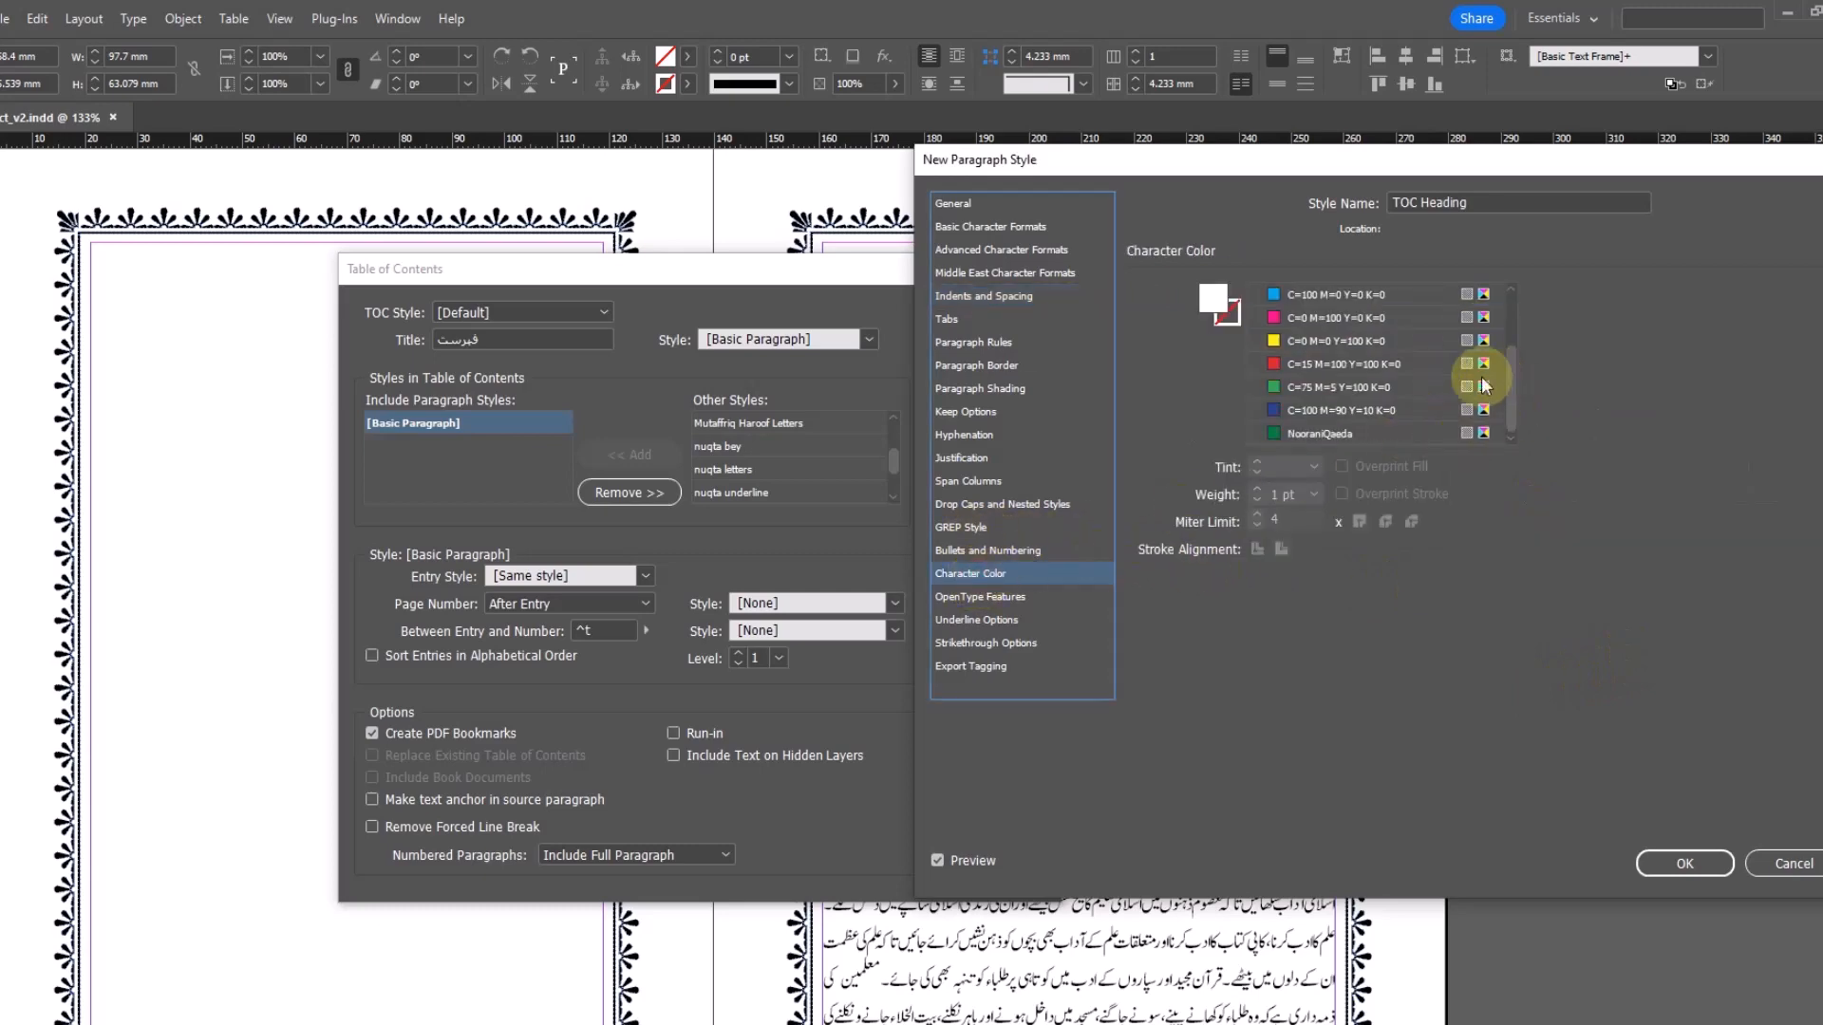
pyautogui.click(1484, 385)
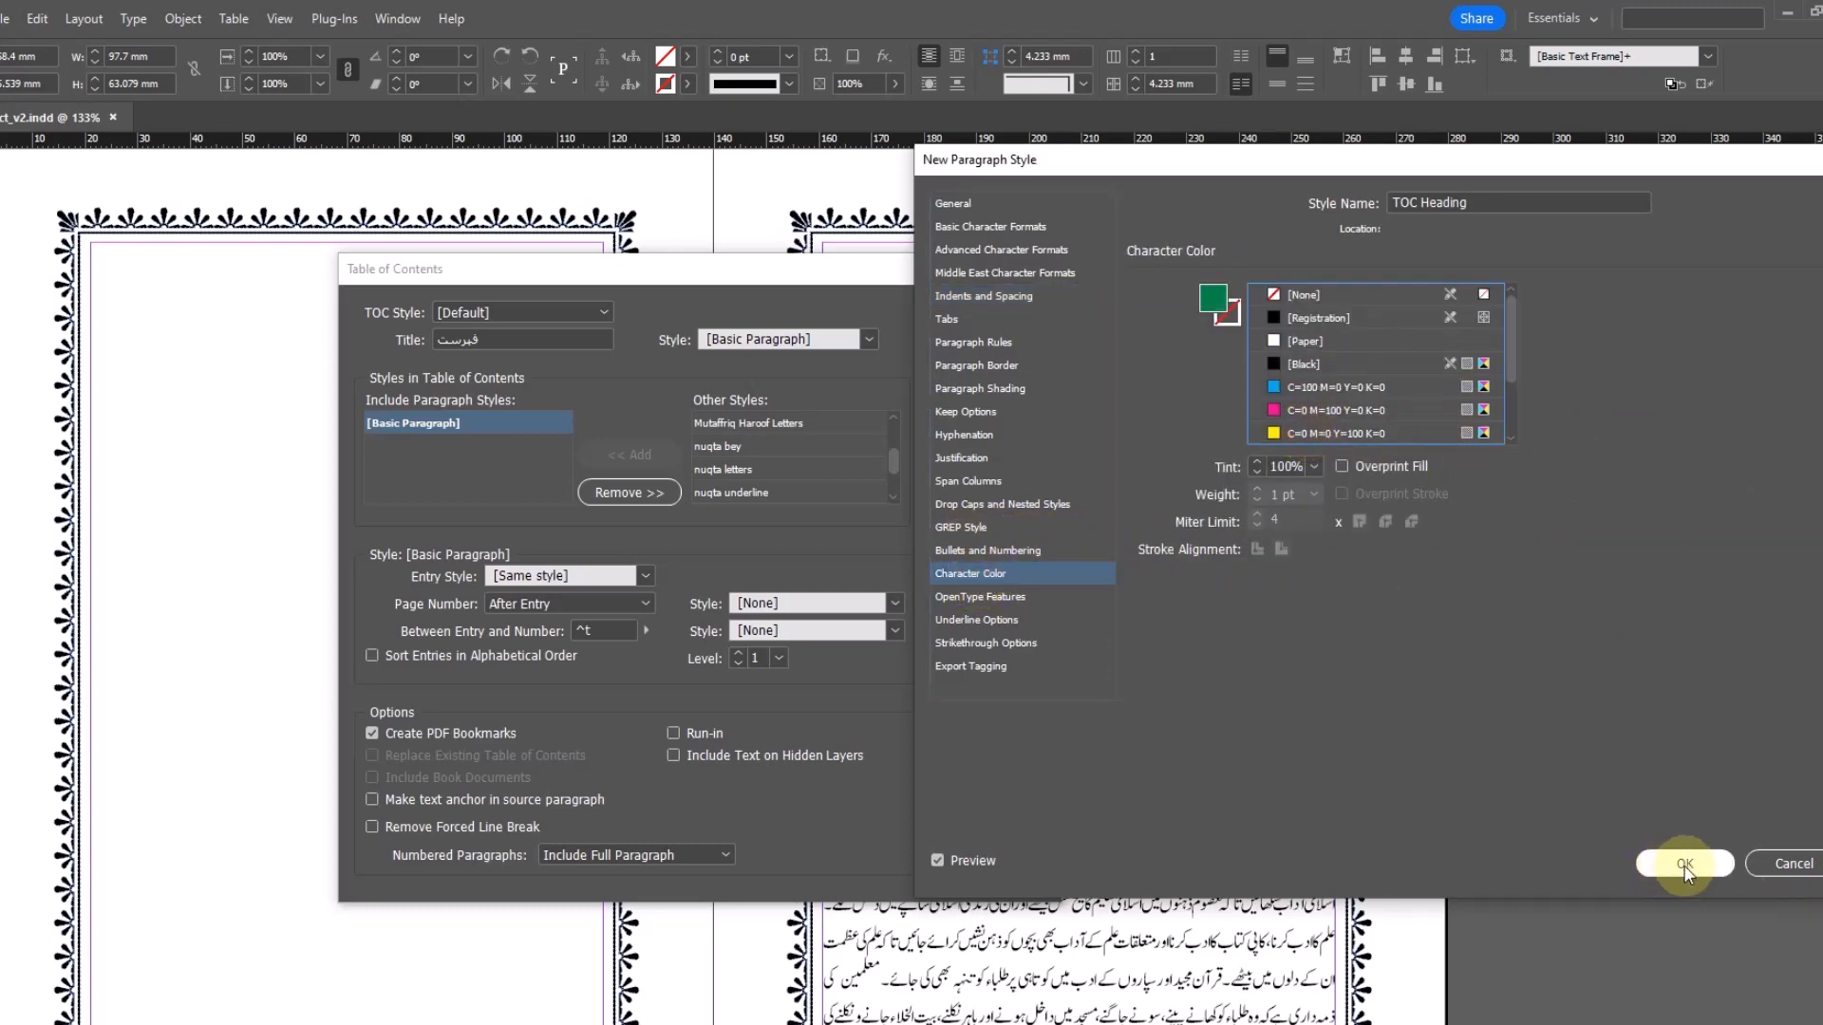
pyautogui.click(1685, 865)
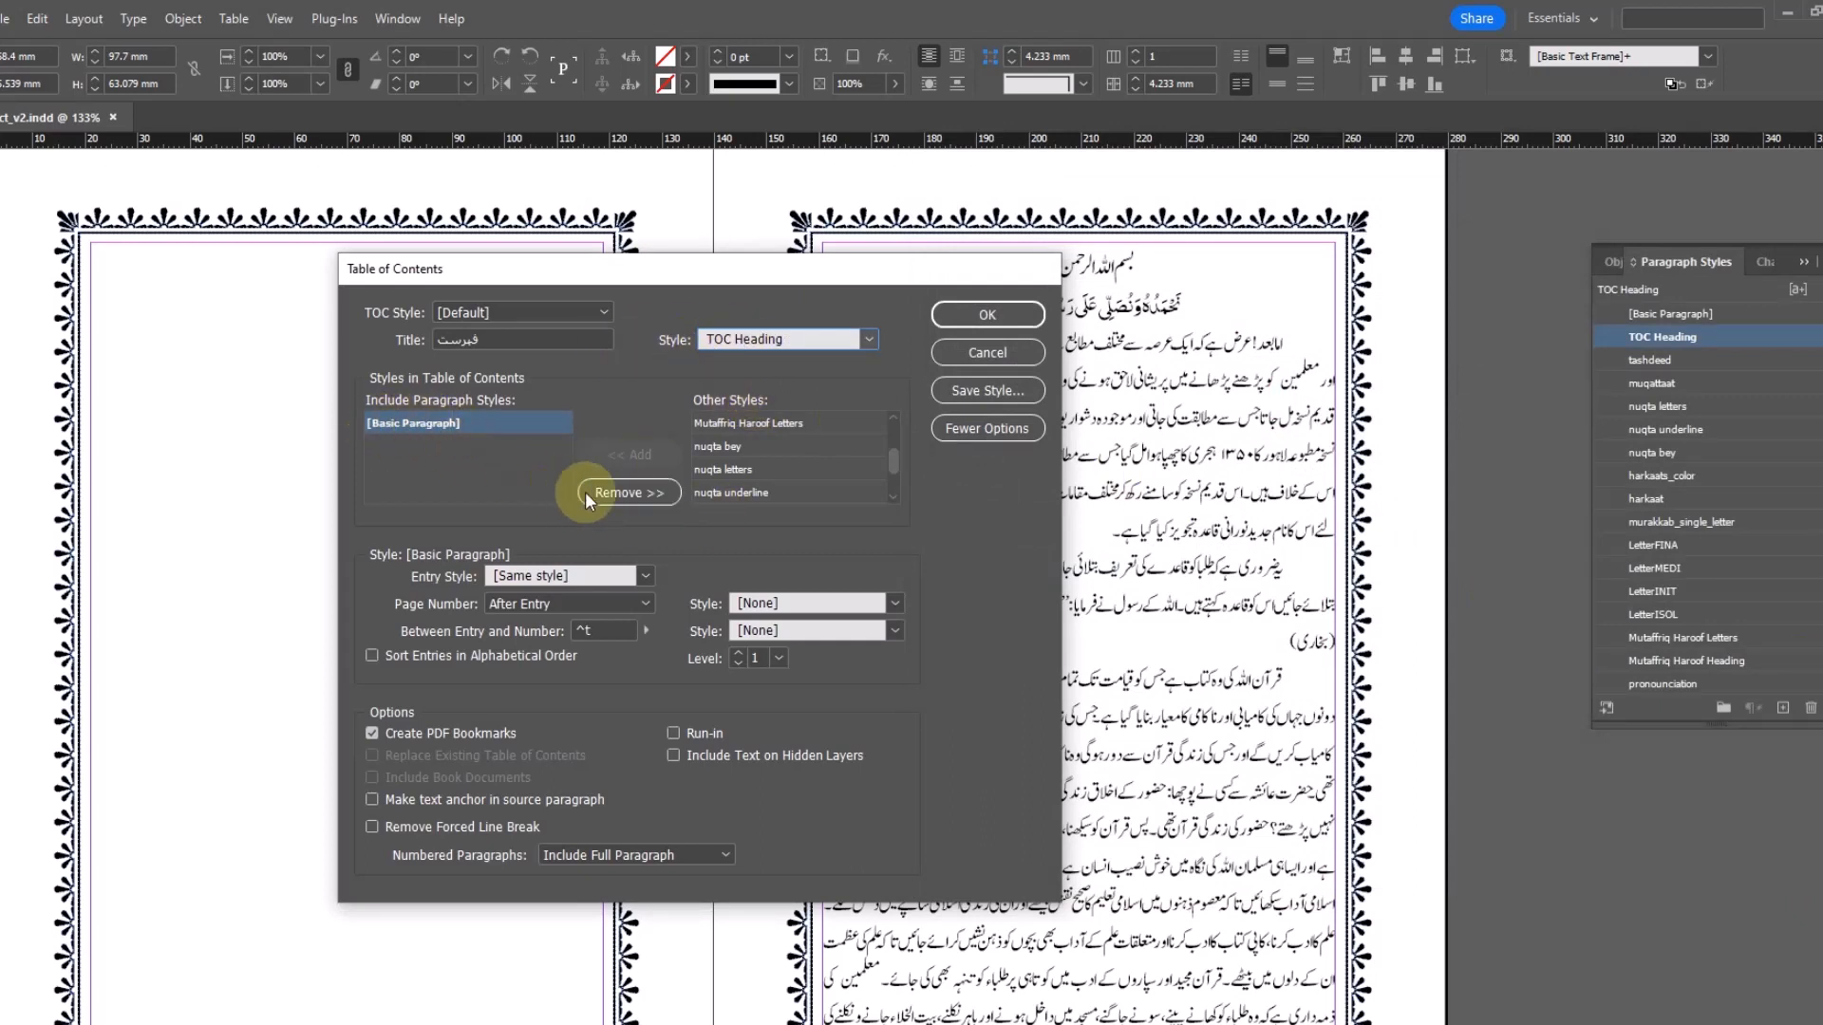
# Step: Replace [Basic Paragraph] with ChapterName in the styles included in the table of contents
pyautogui.click(623, 494)
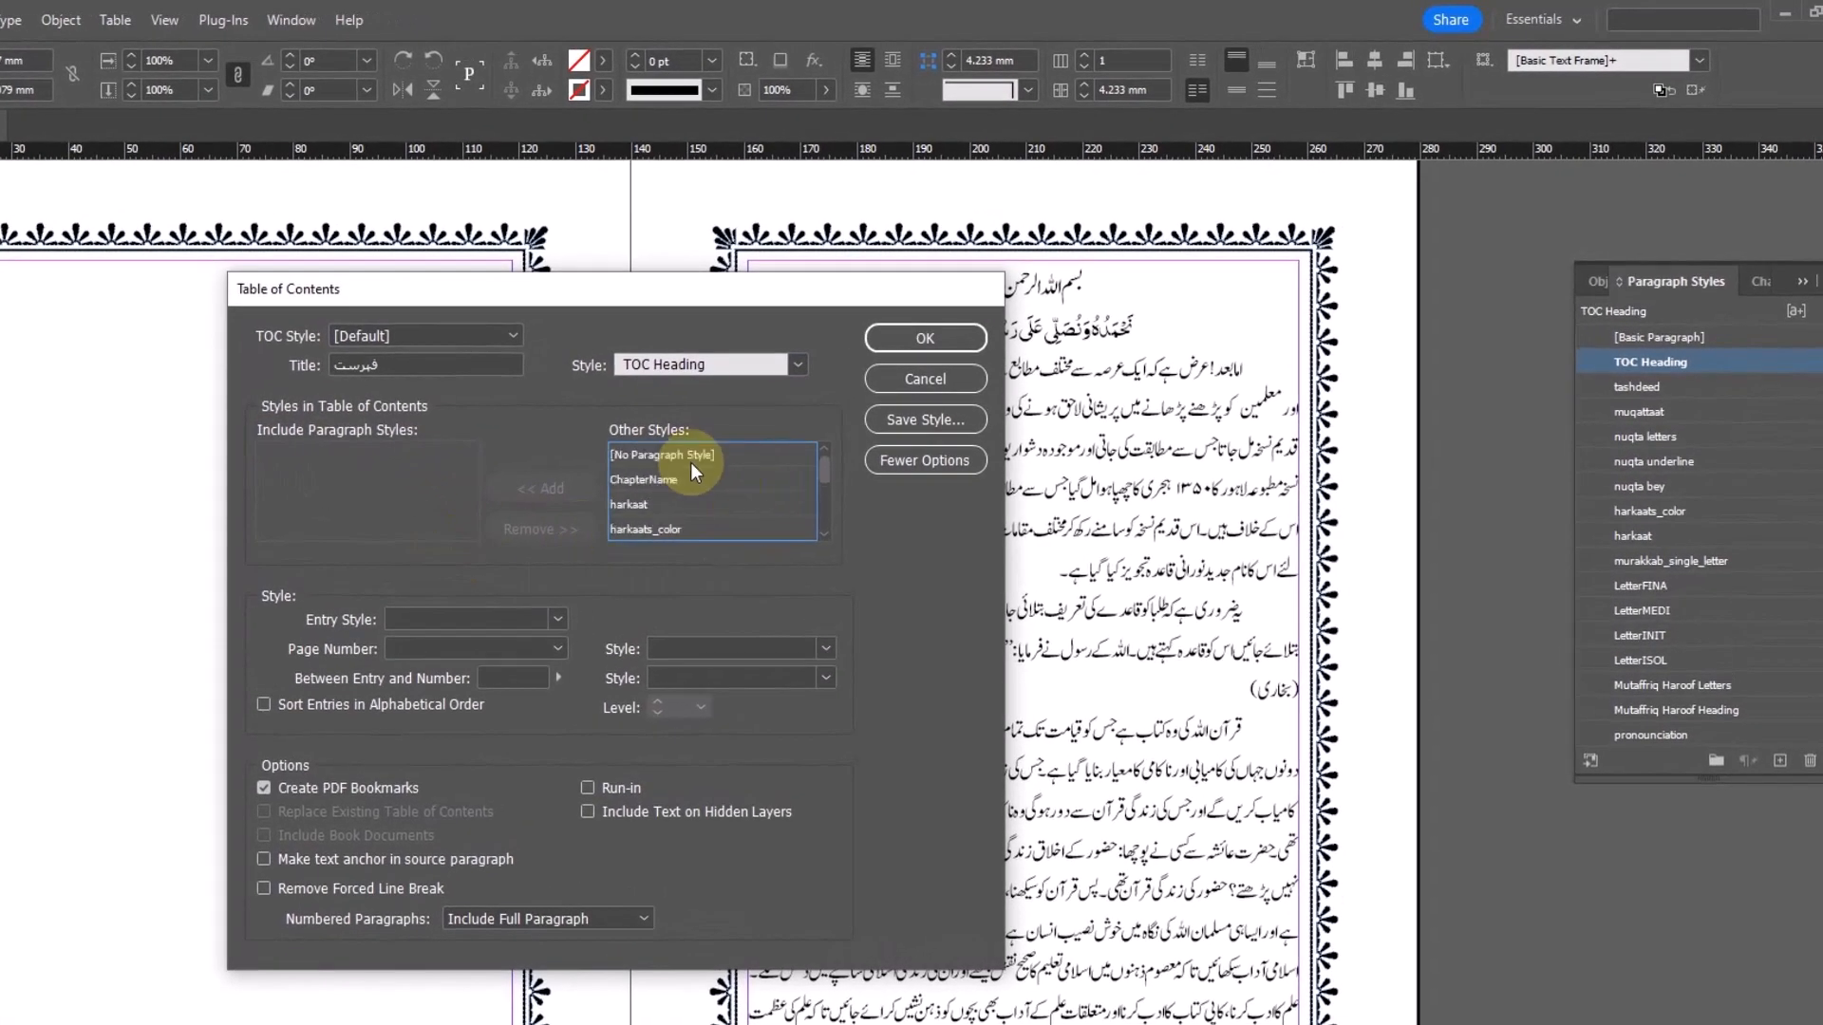
pyautogui.click(652, 482)
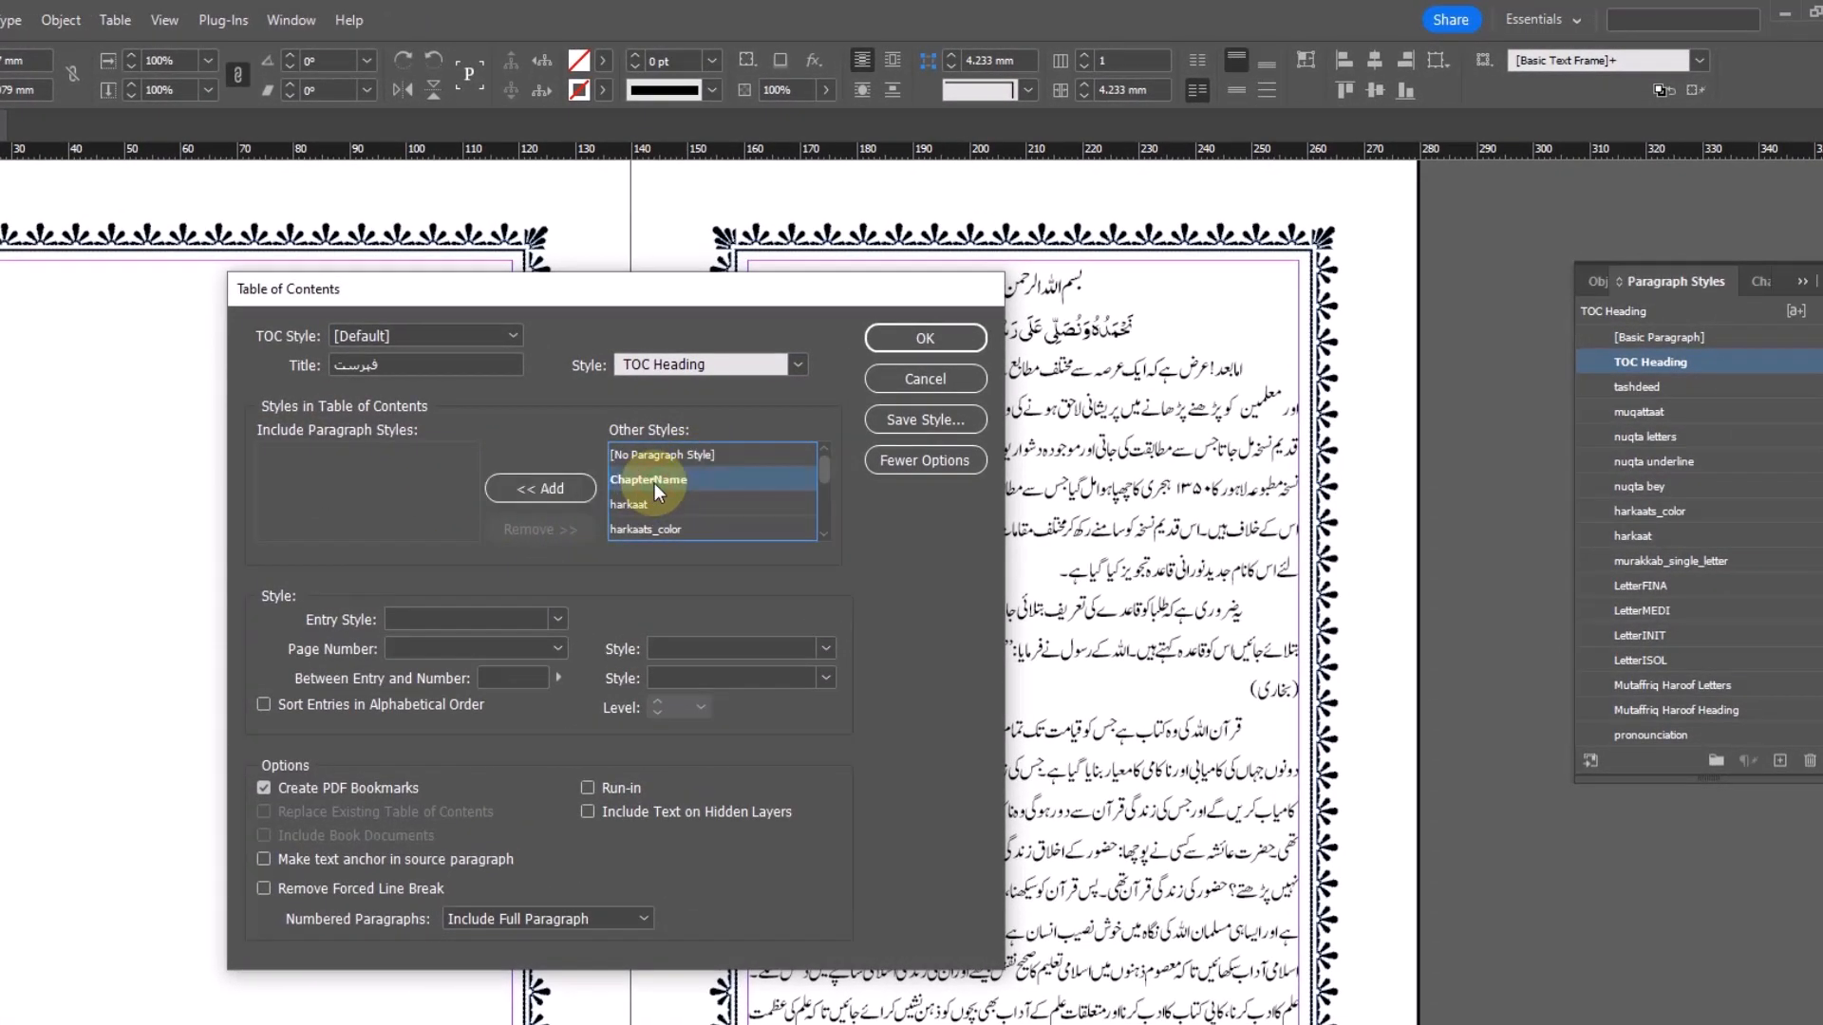
pyautogui.click(556, 489)
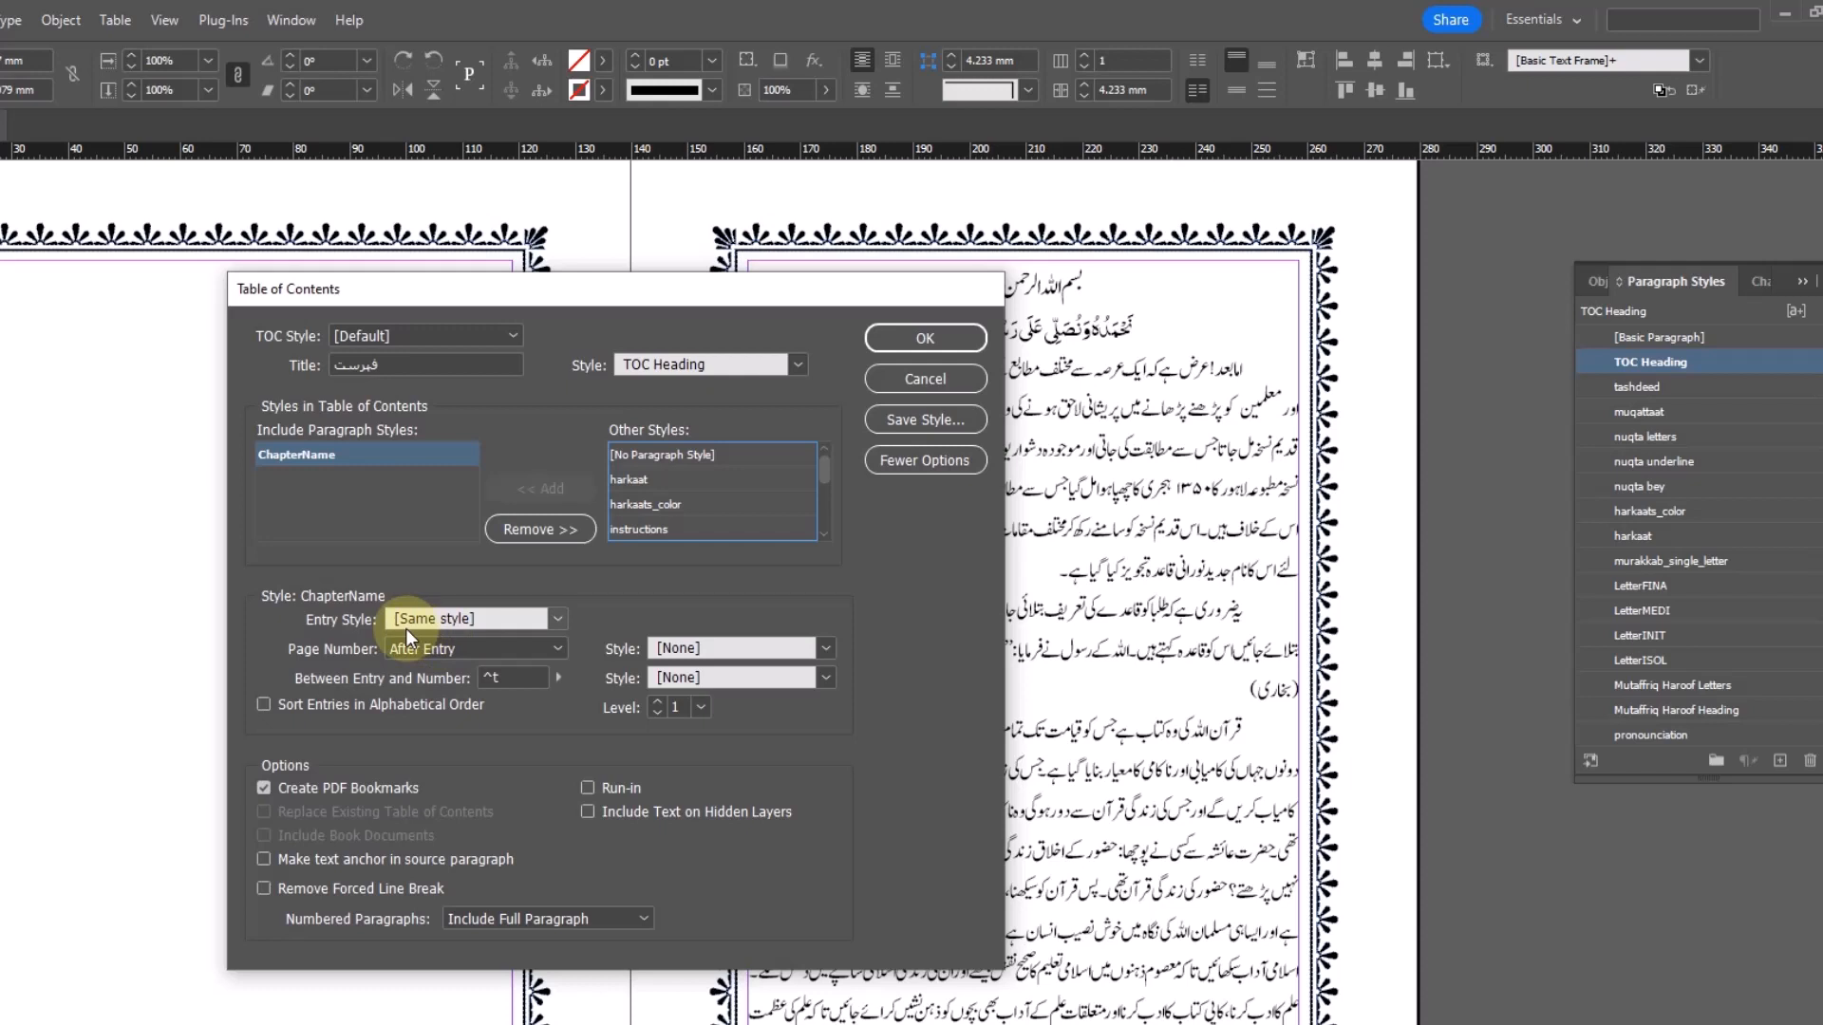
# Step: Start a new paragraph style as the ChapterName entry style, named TOC Items and based on [No Paragraph Style]
pyautogui.click(558, 622)
pyautogui.scroll(-2, 591, 338)
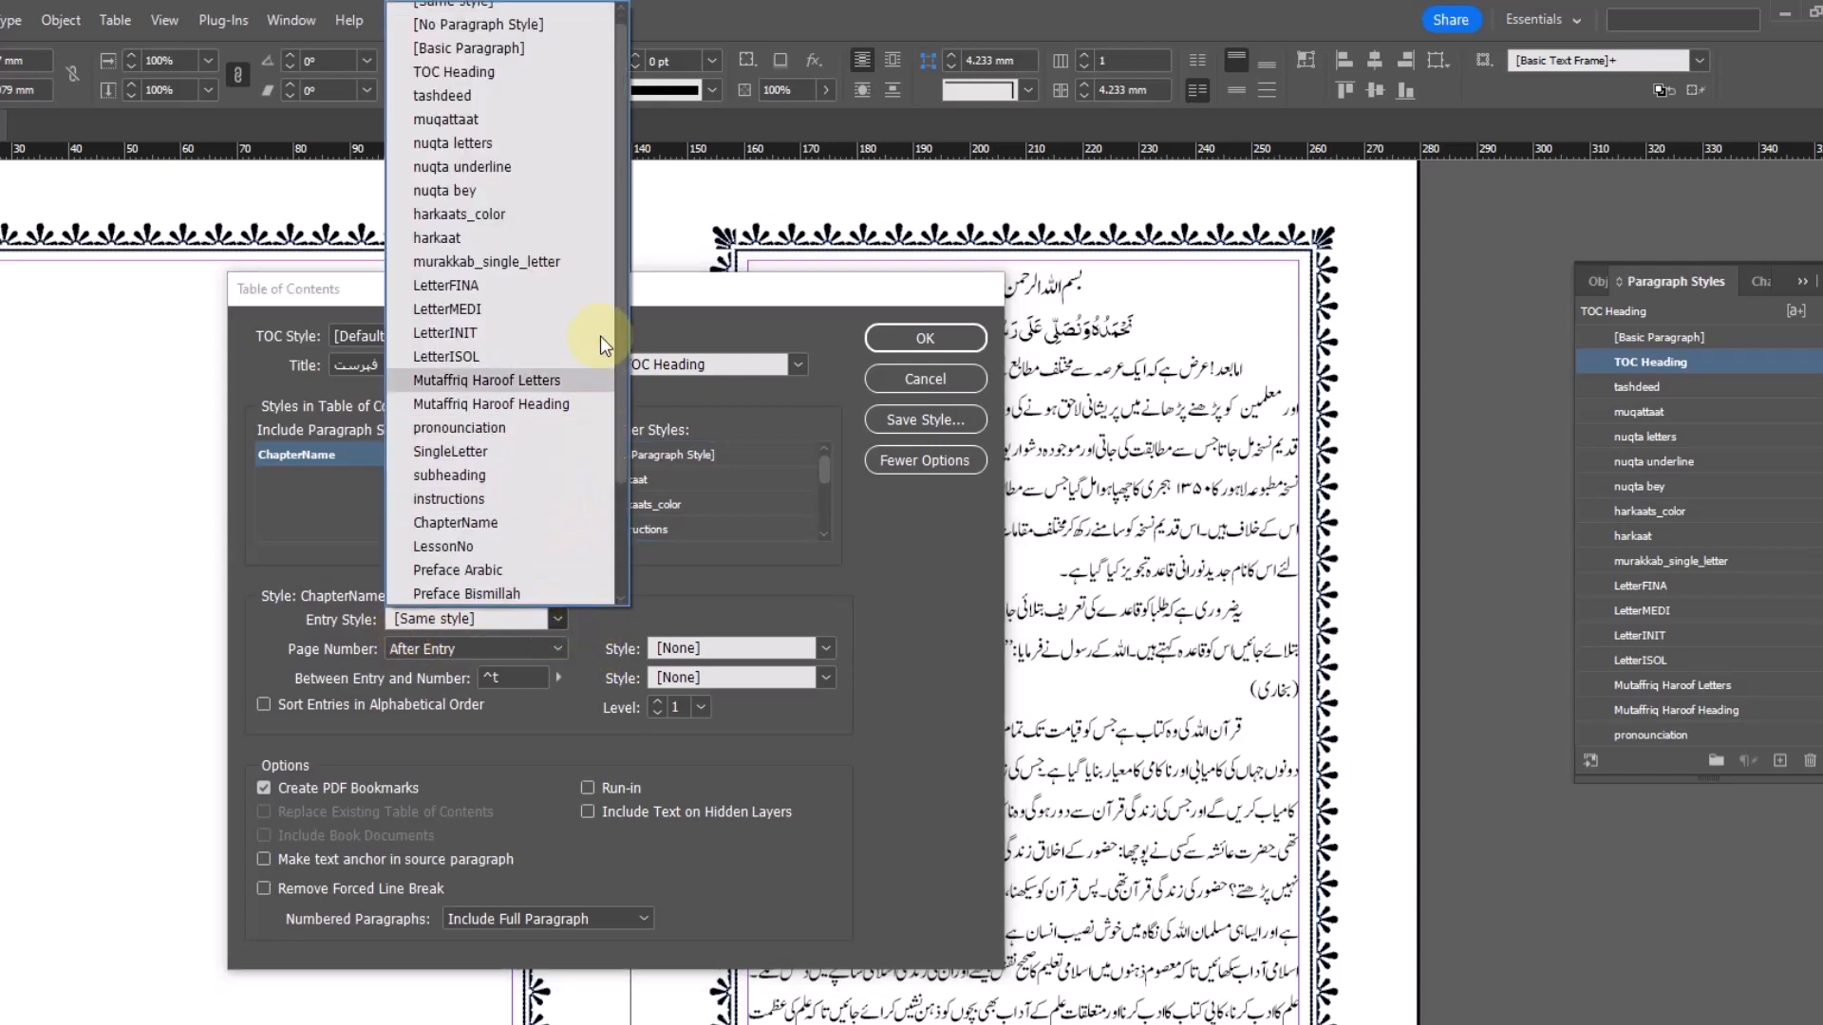
pyautogui.moveTo(627, 349); pyautogui.dragTo(628, 442)
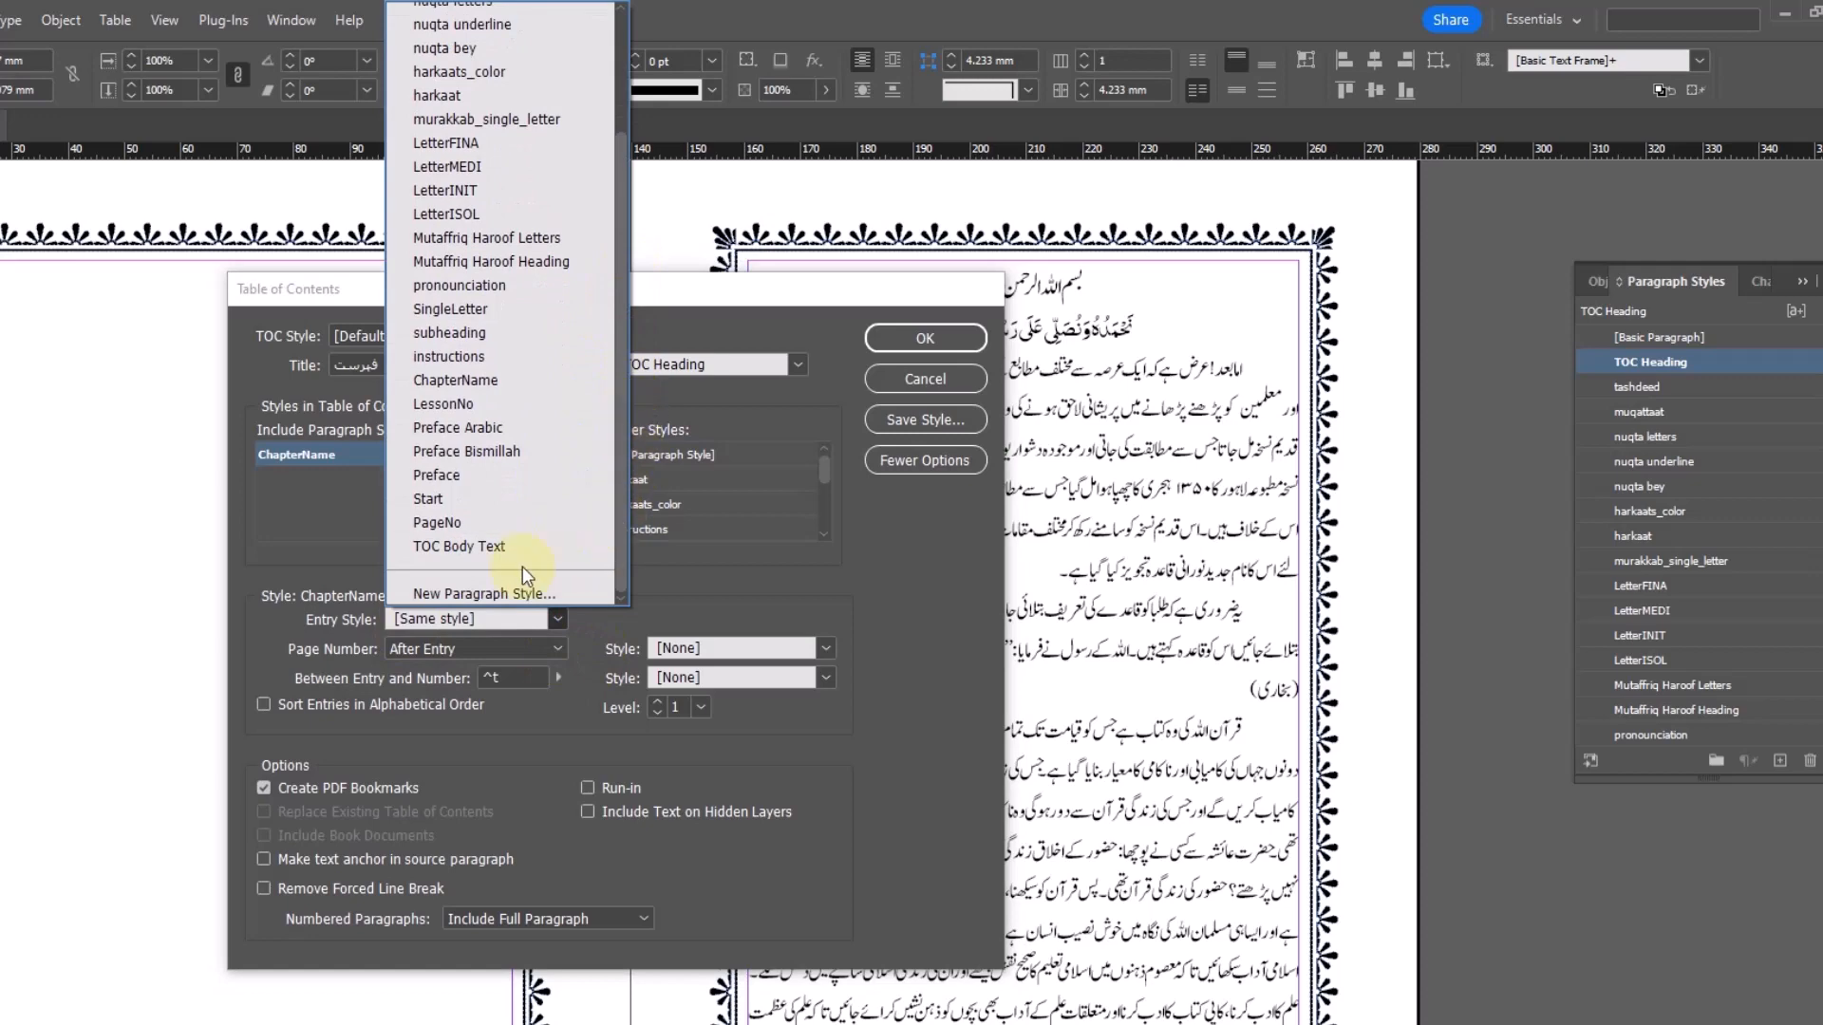
pyautogui.click(472, 594)
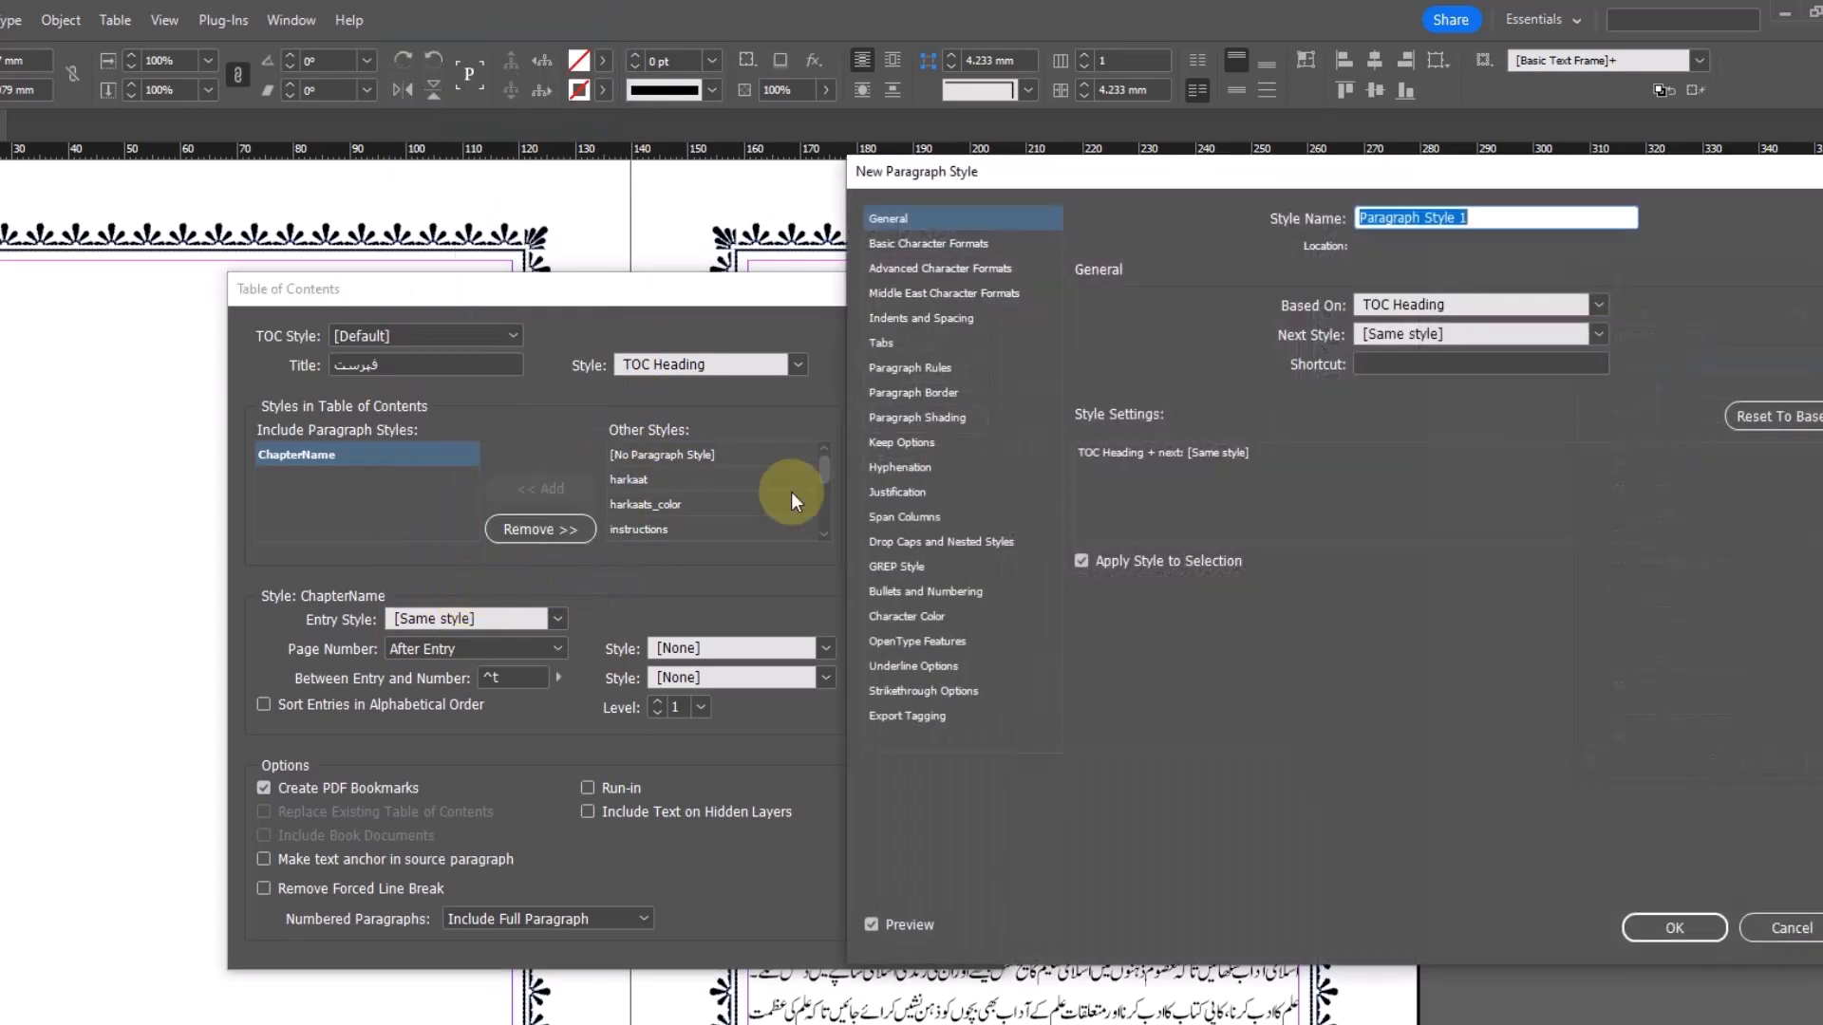
pyautogui.write('TOC Ite')
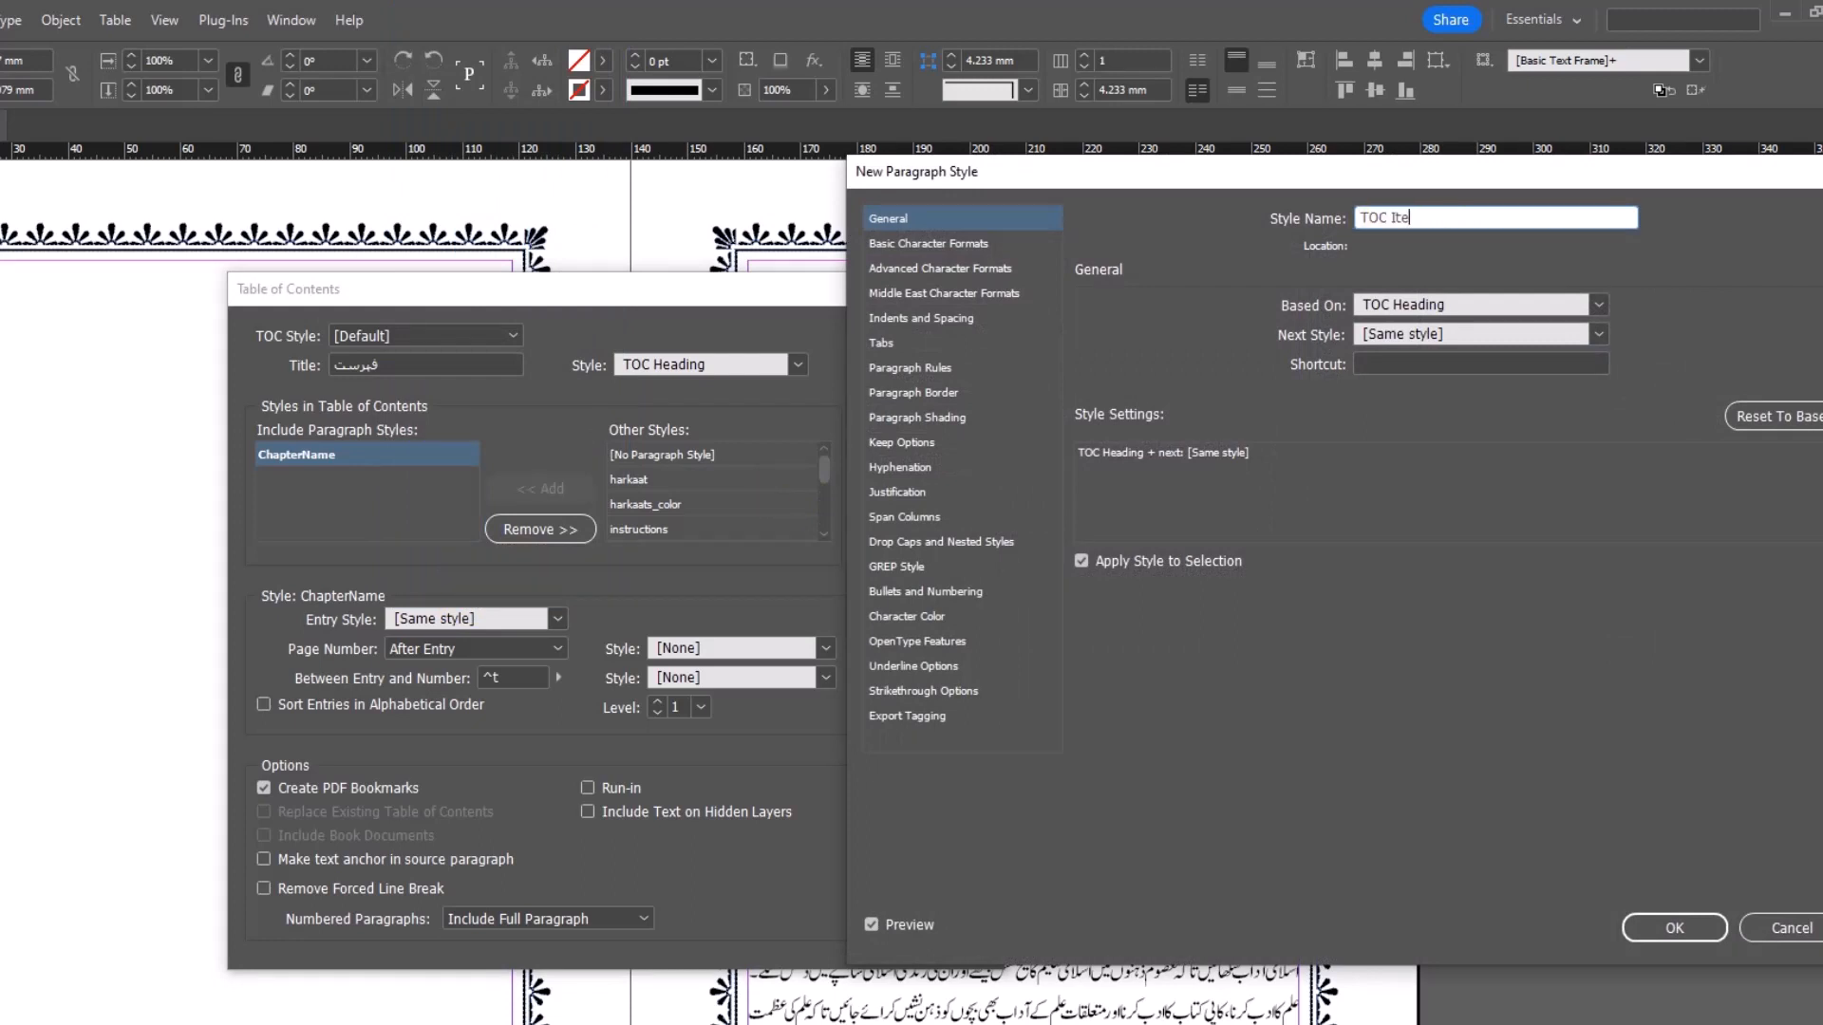
pyautogui.write('ms')
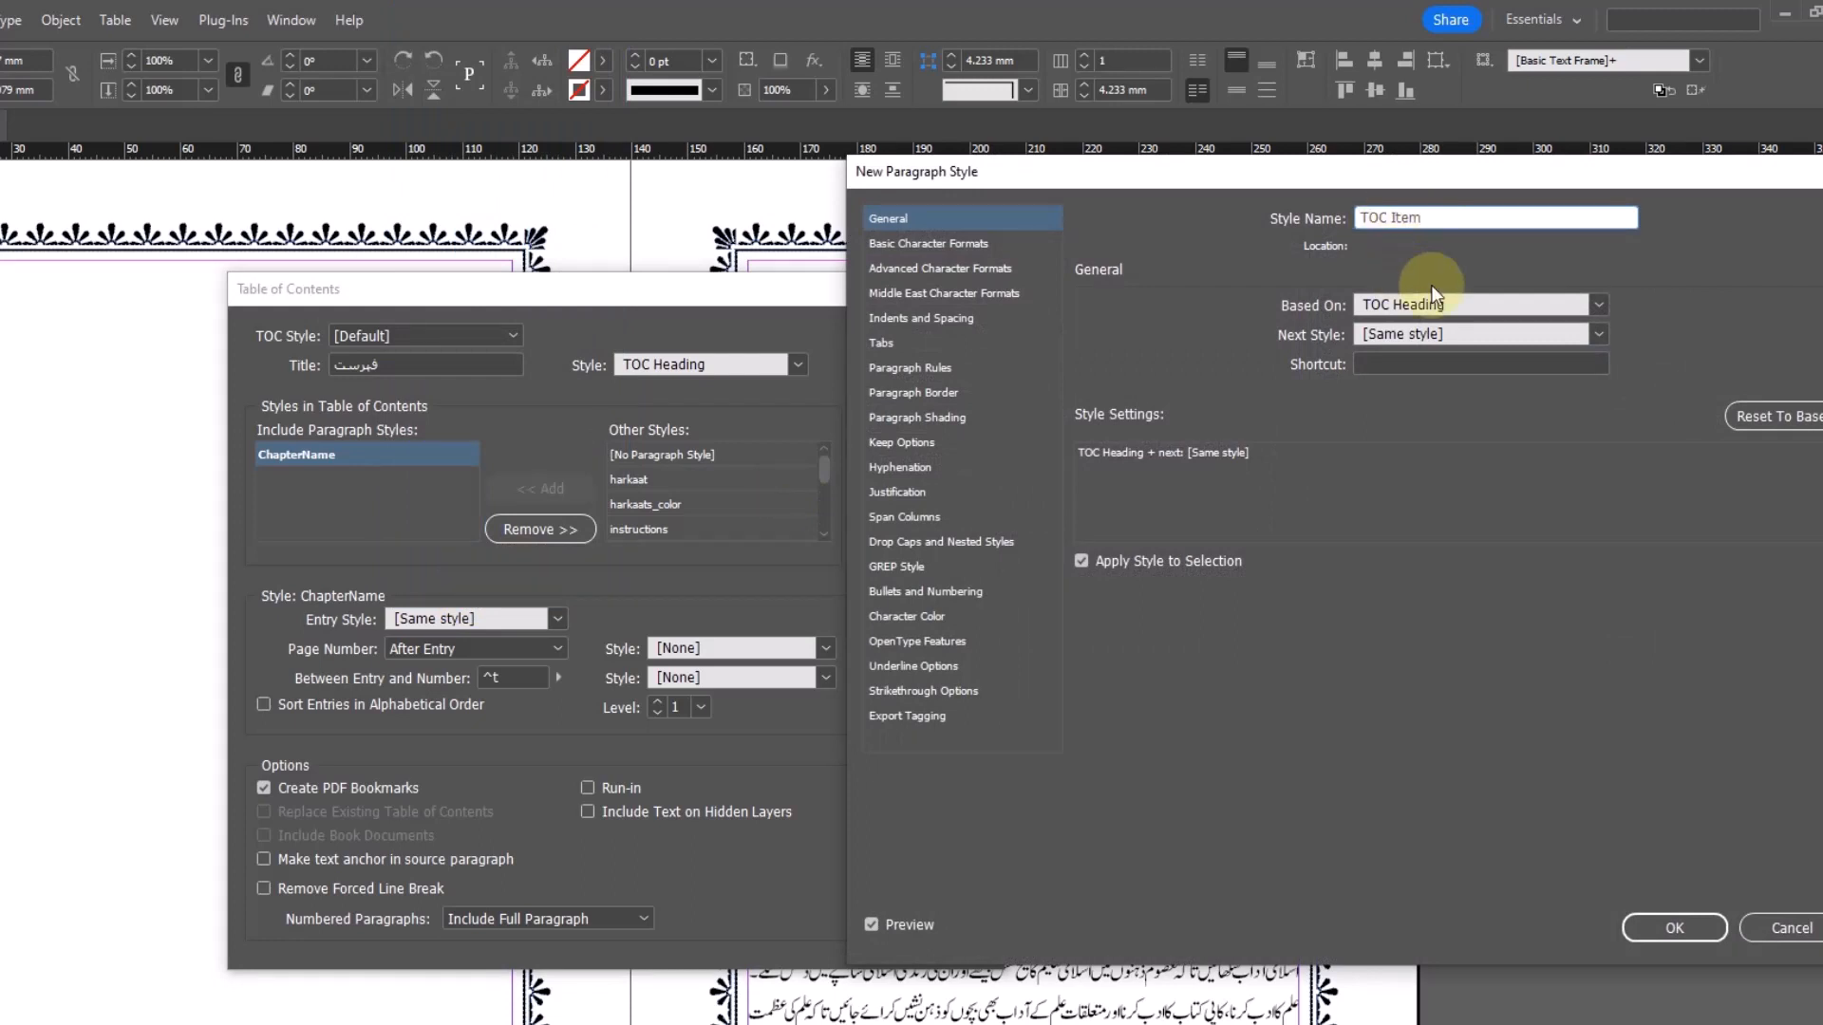
pyautogui.click(1599, 305)
pyautogui.click(1496, 332)
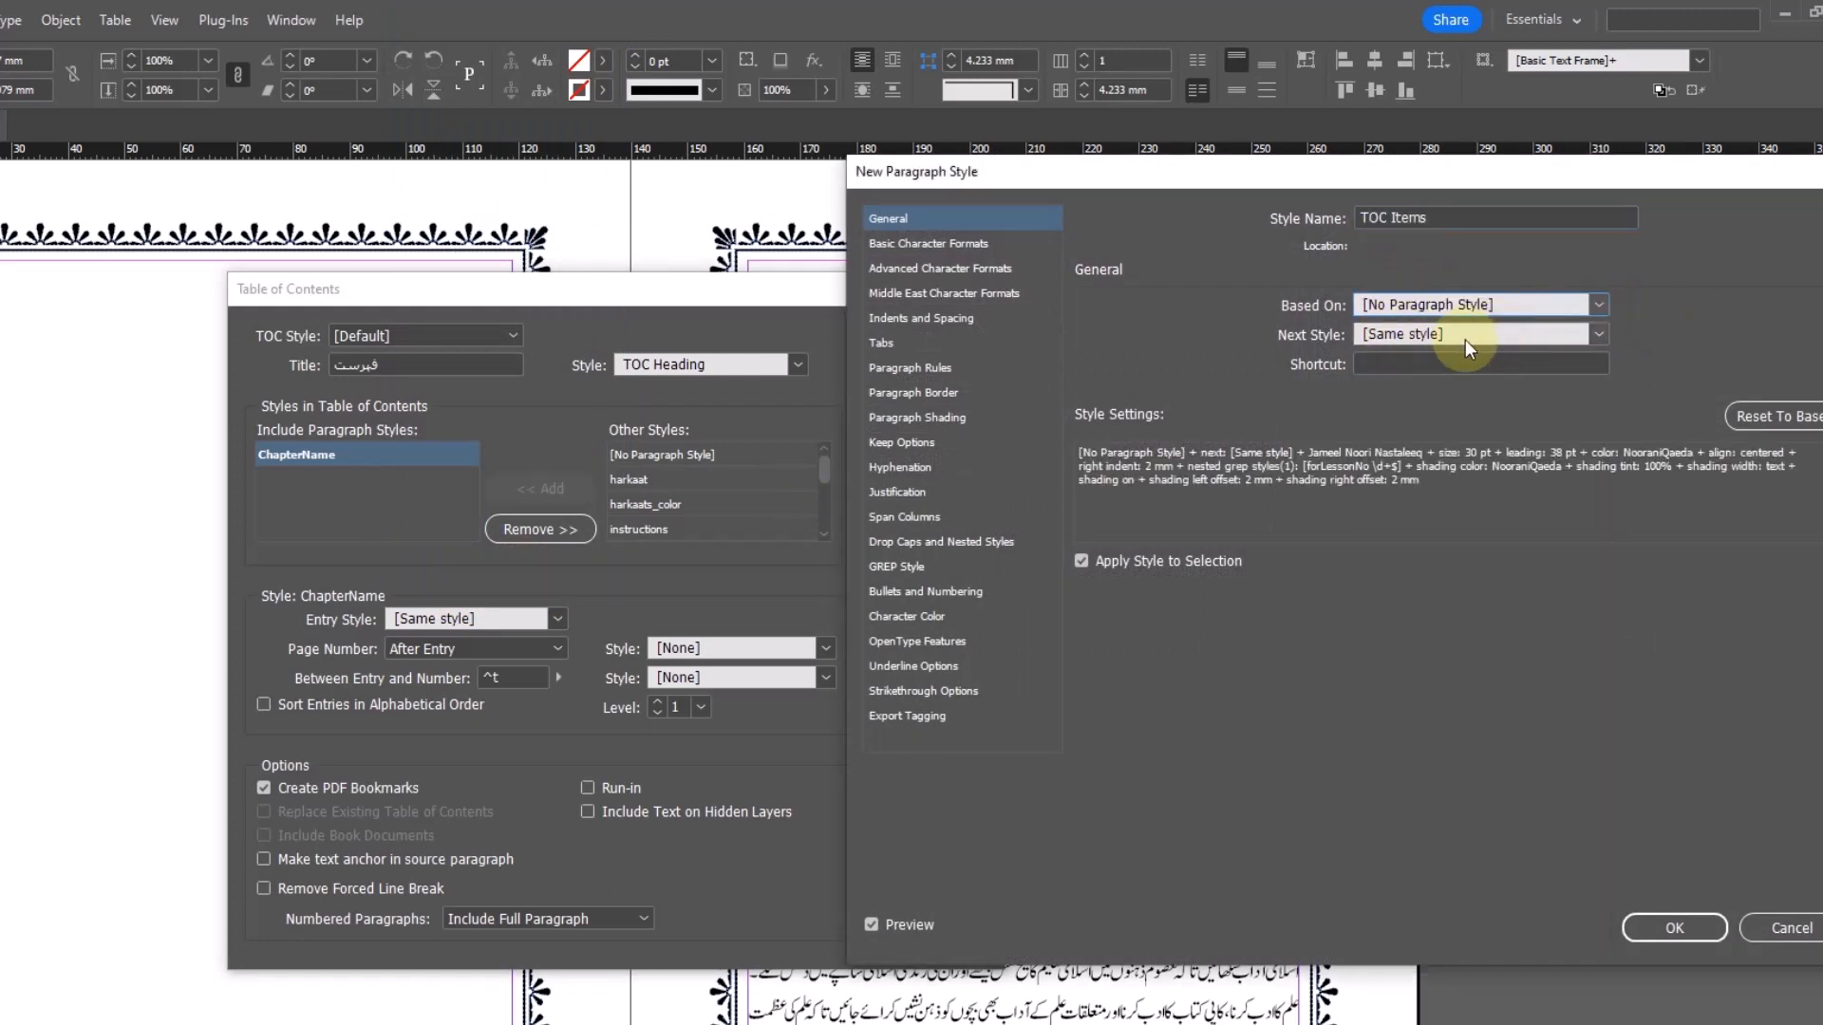
# Step: Set the TOC Items style's paragraph alignment to Left
pyautogui.click(935, 323)
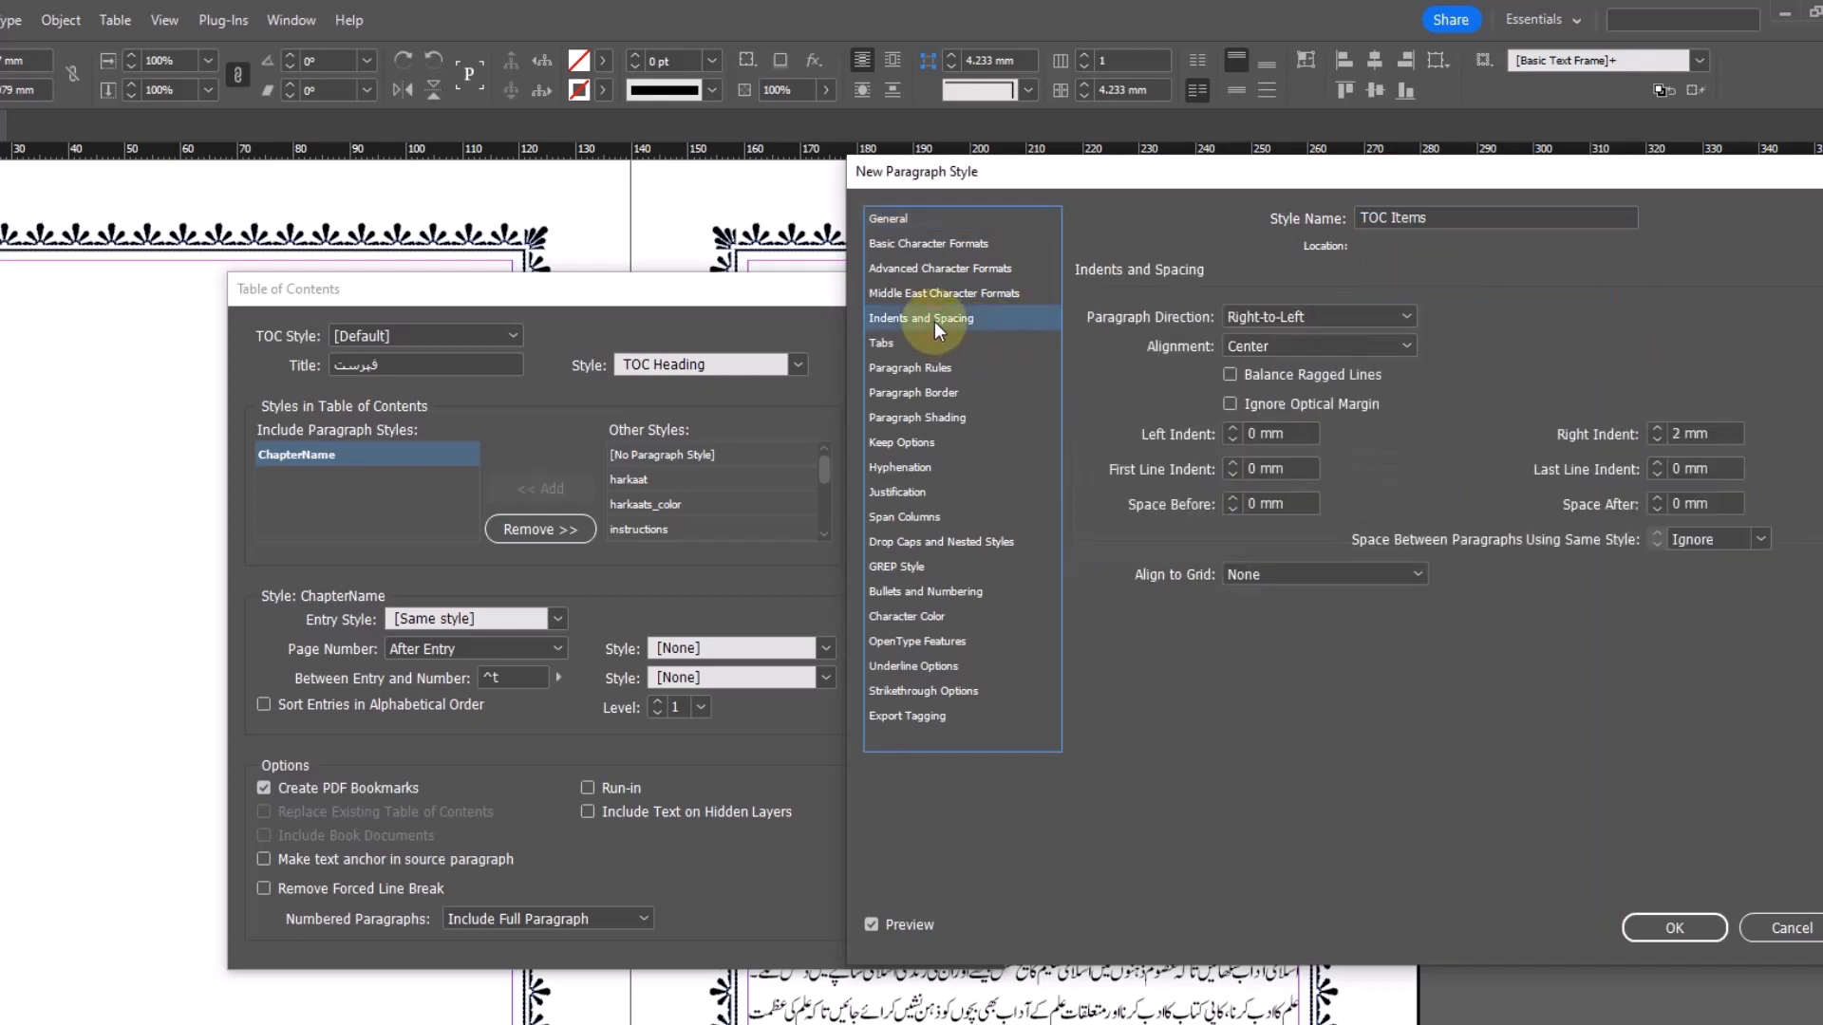
pyautogui.click(1268, 347)
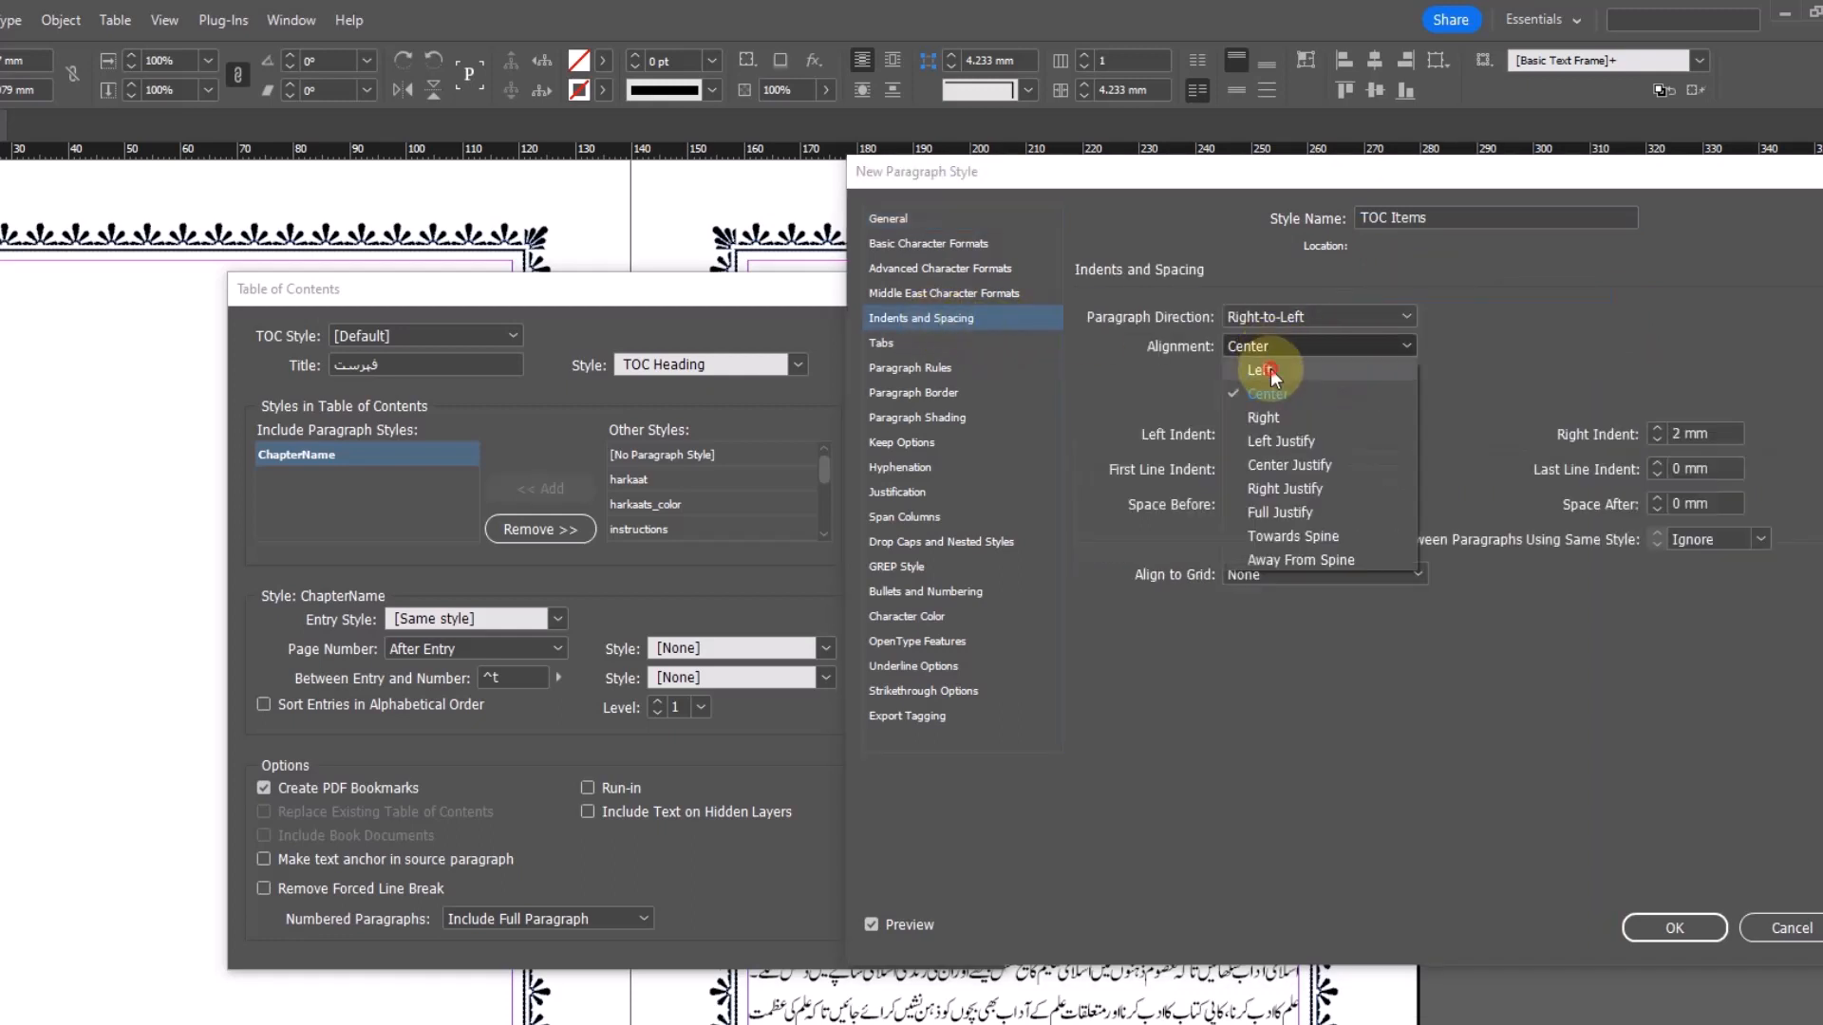
pyautogui.click(1270, 369)
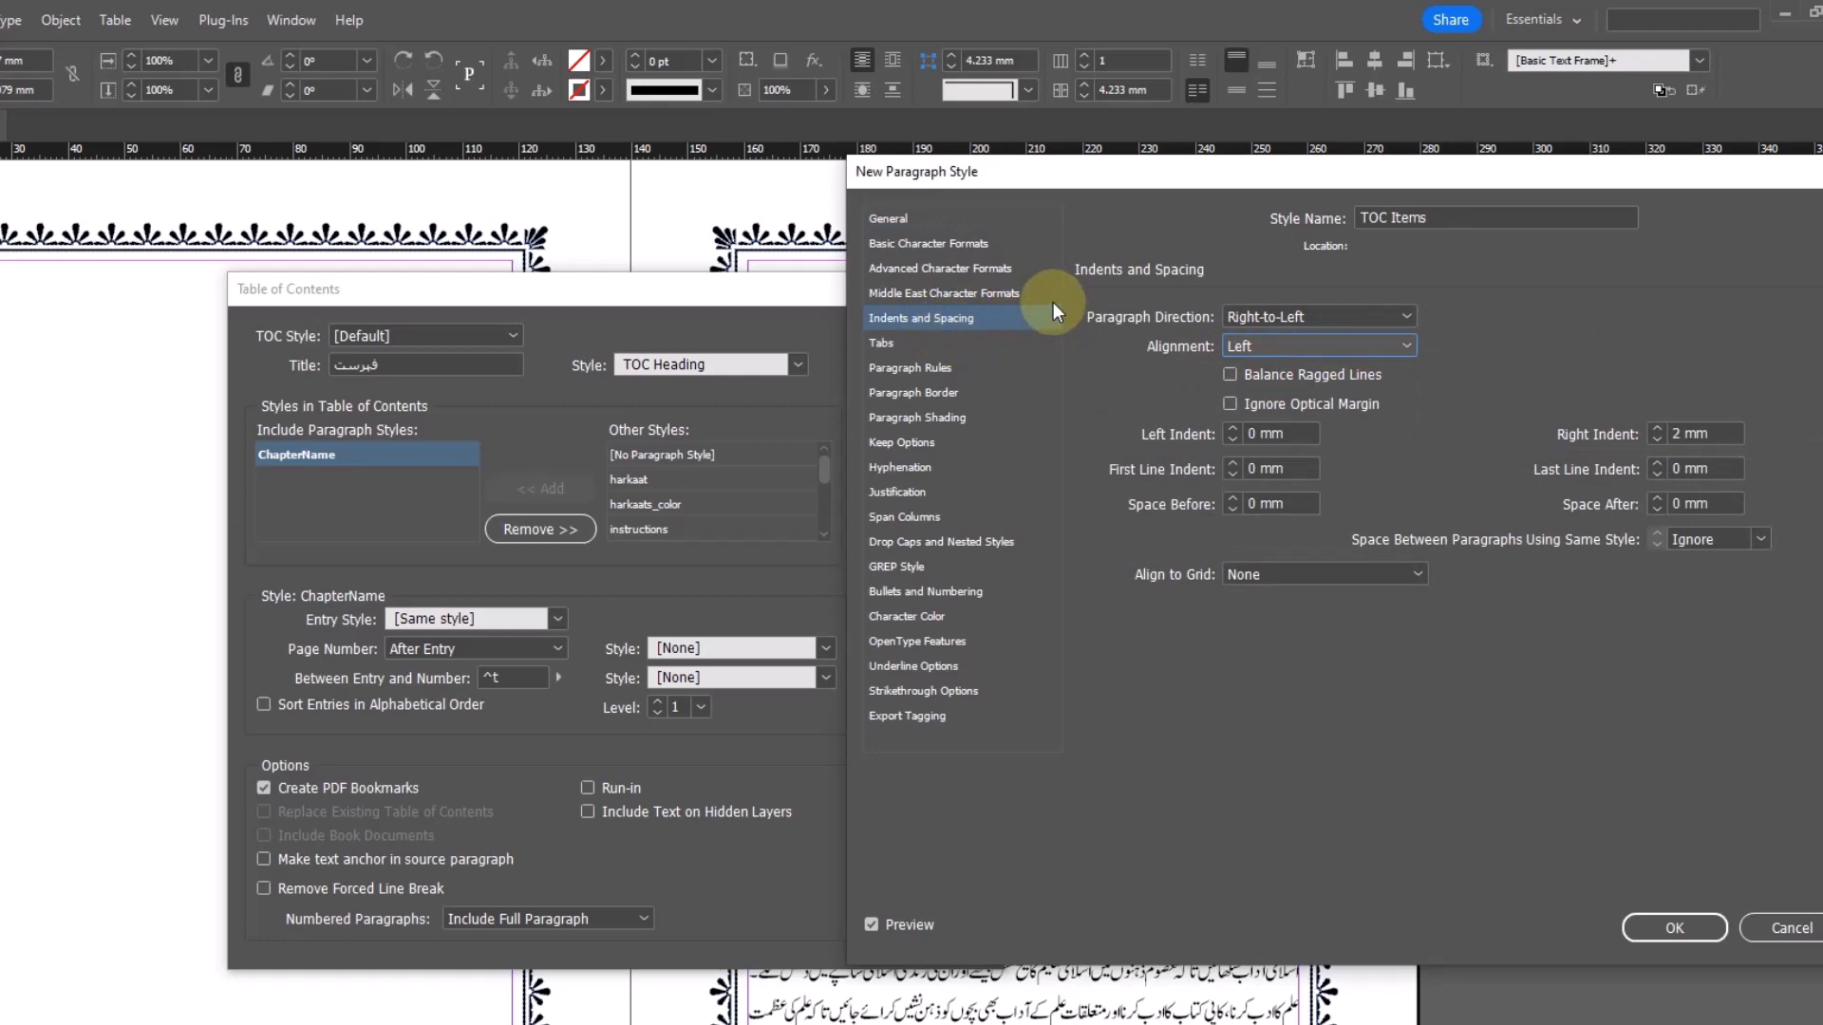
# Step: Set the TOC Items style's font size to 22 pt and its leading to 36 pt
pyautogui.click(930, 244)
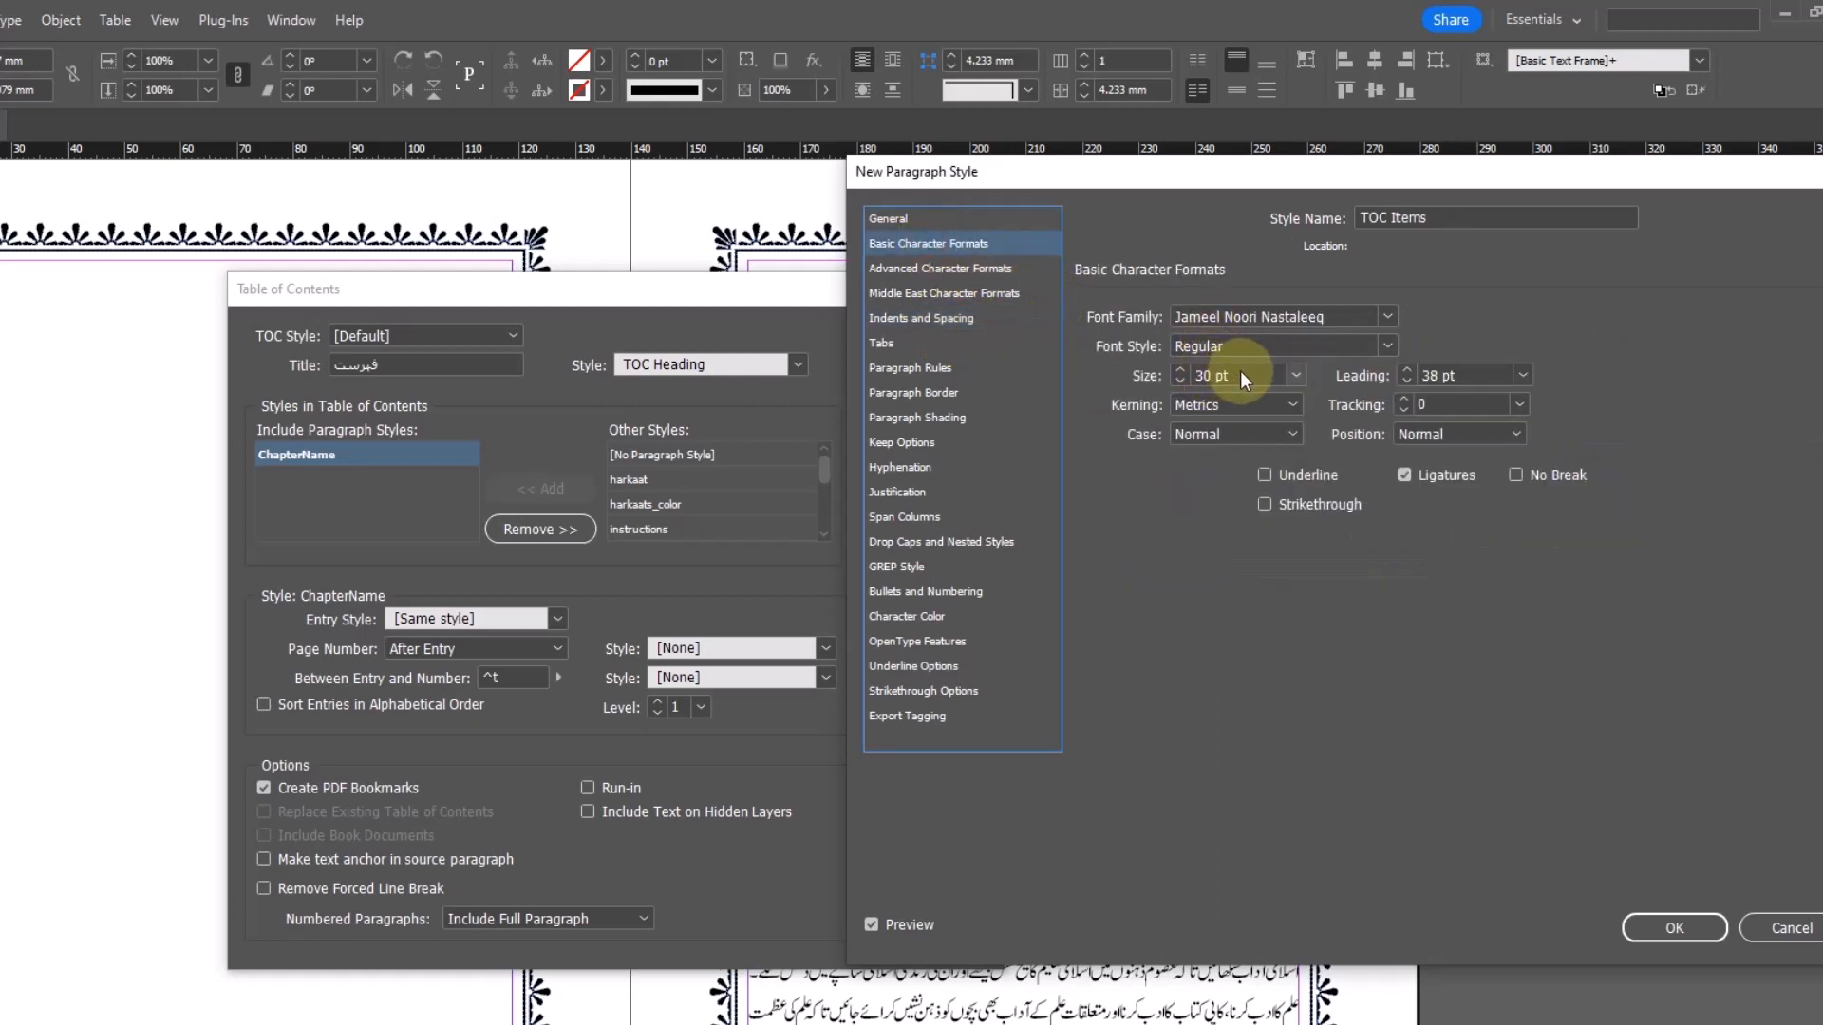
pyautogui.click(1234, 374)
pyautogui.write('22')
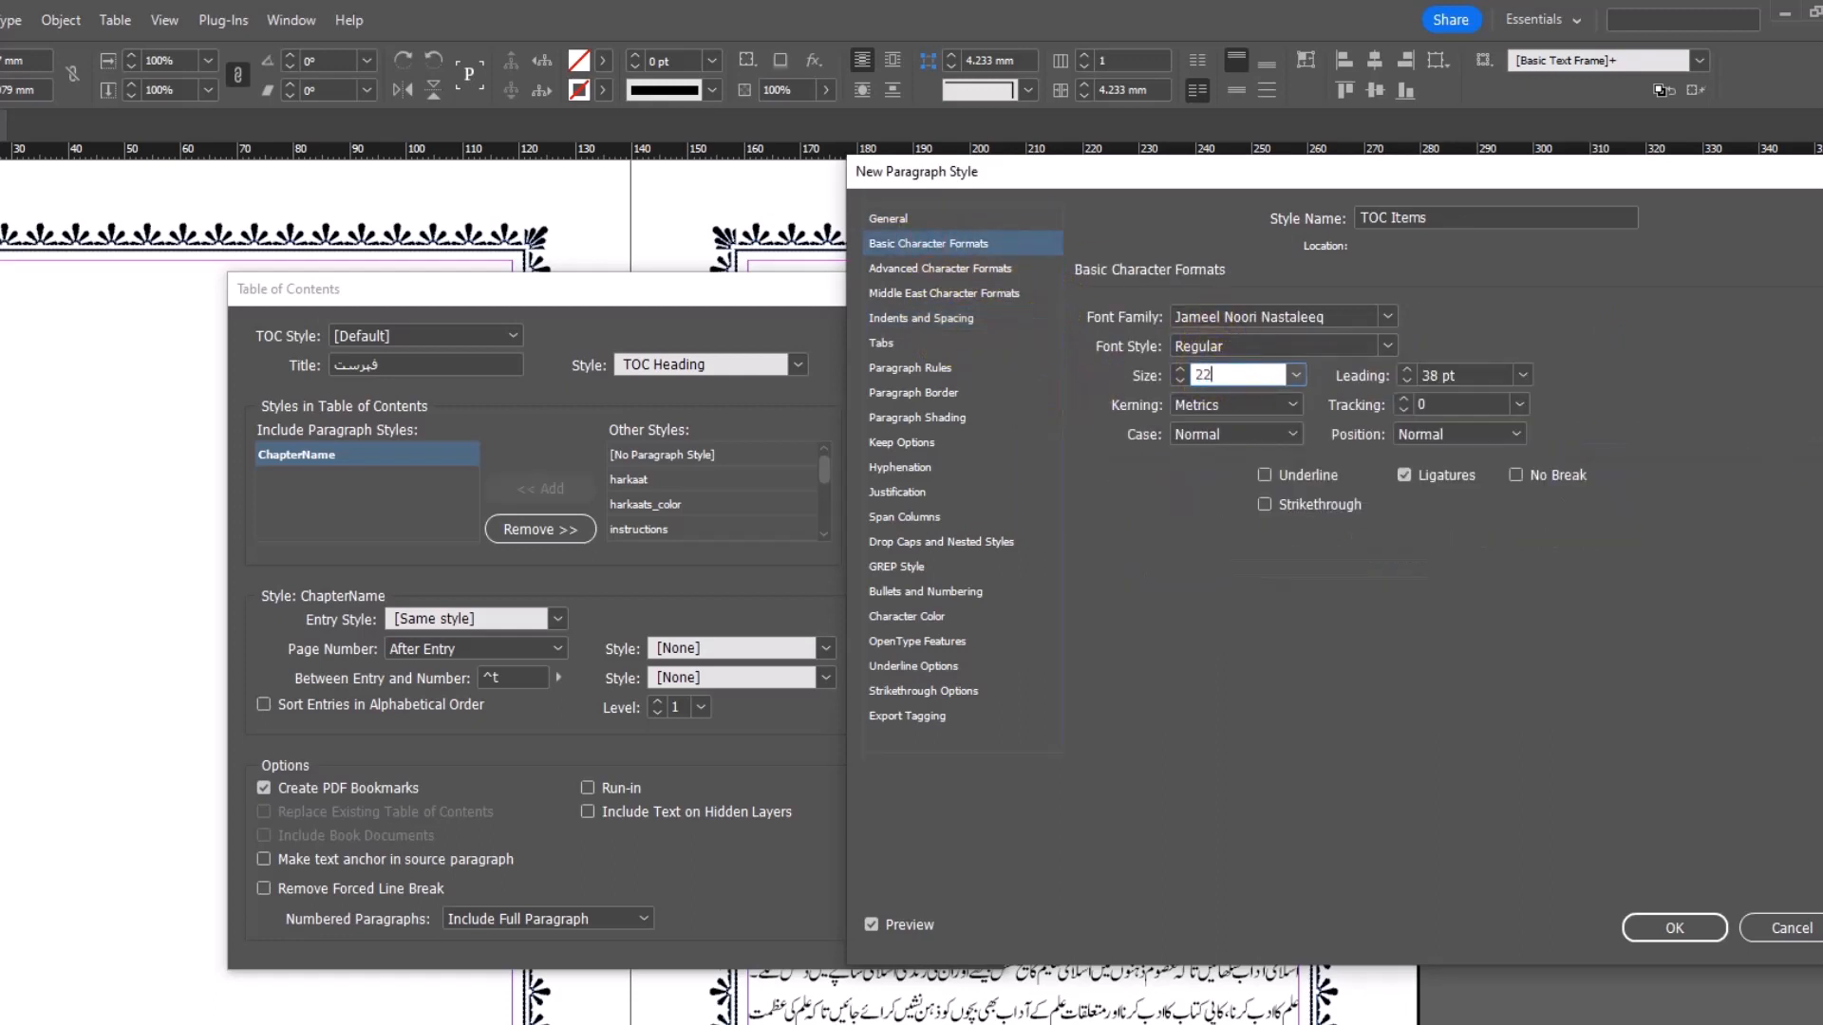
pyautogui.press('Tab')
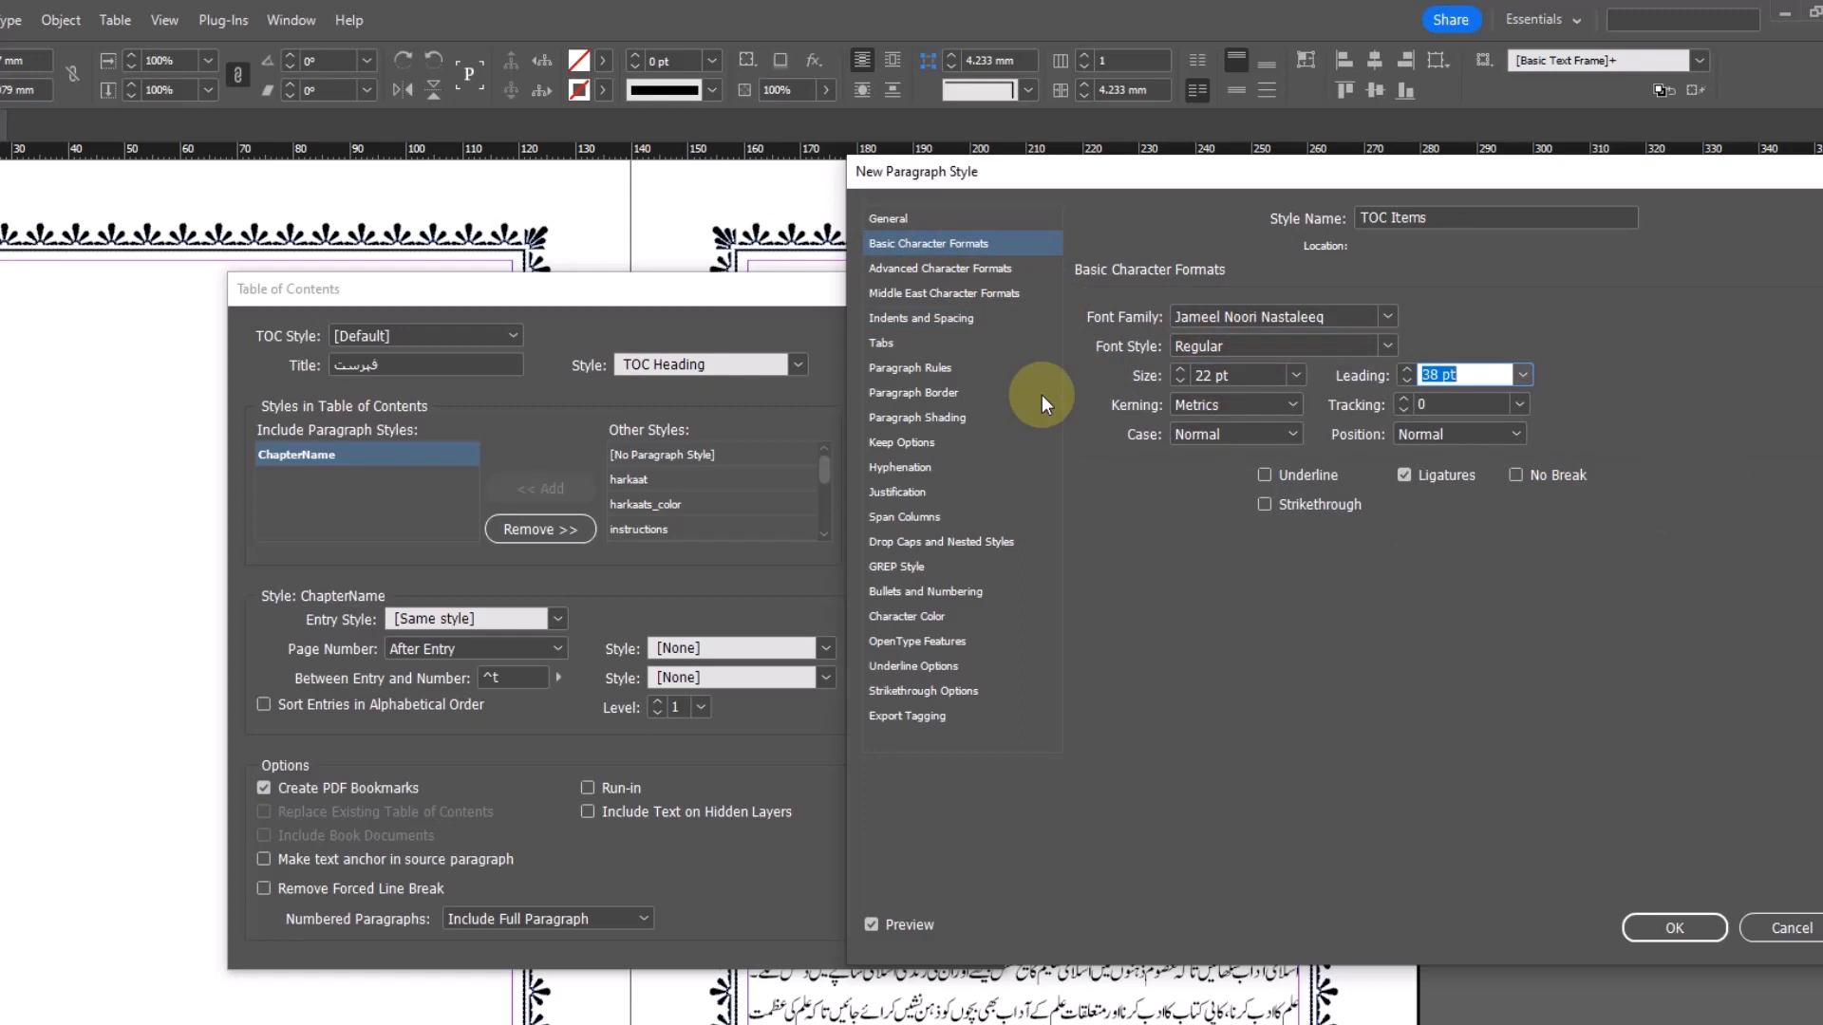
pyautogui.write('26')
pyautogui.press('Tab')
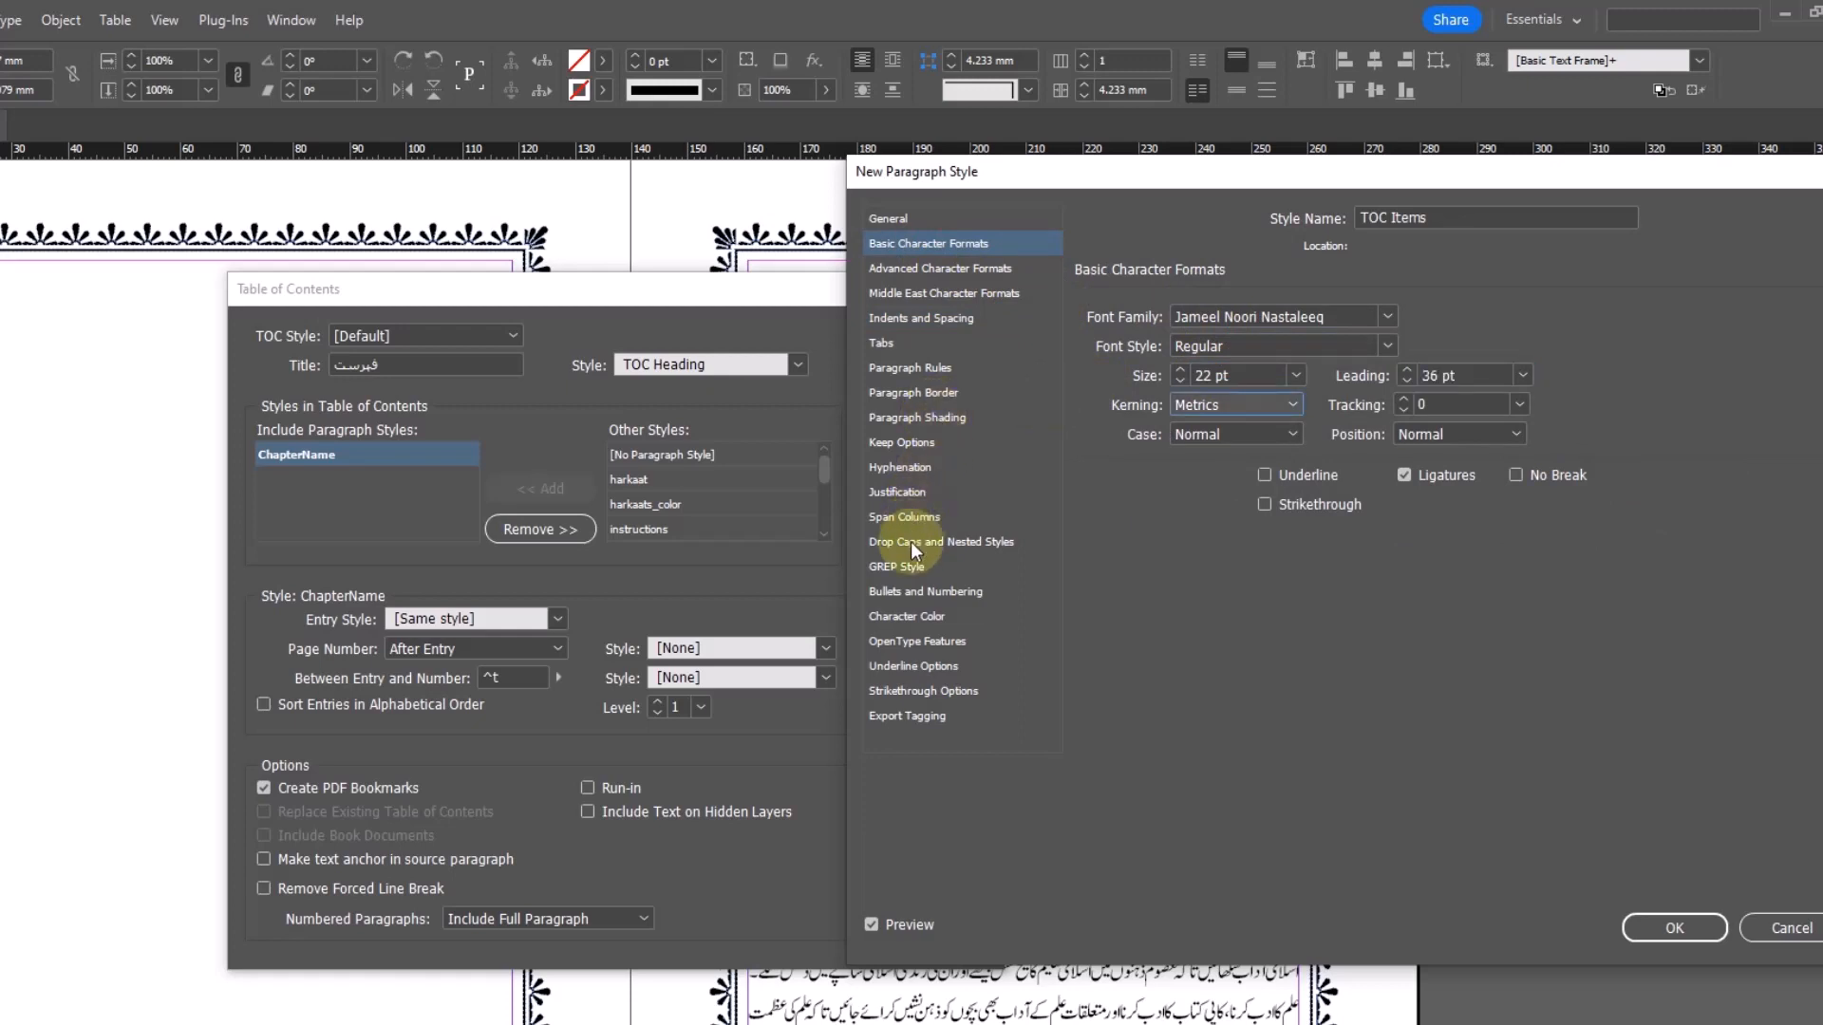
# Step: Change the TOC Items style's character colour to [Black] and save the style
pyautogui.click(907, 617)
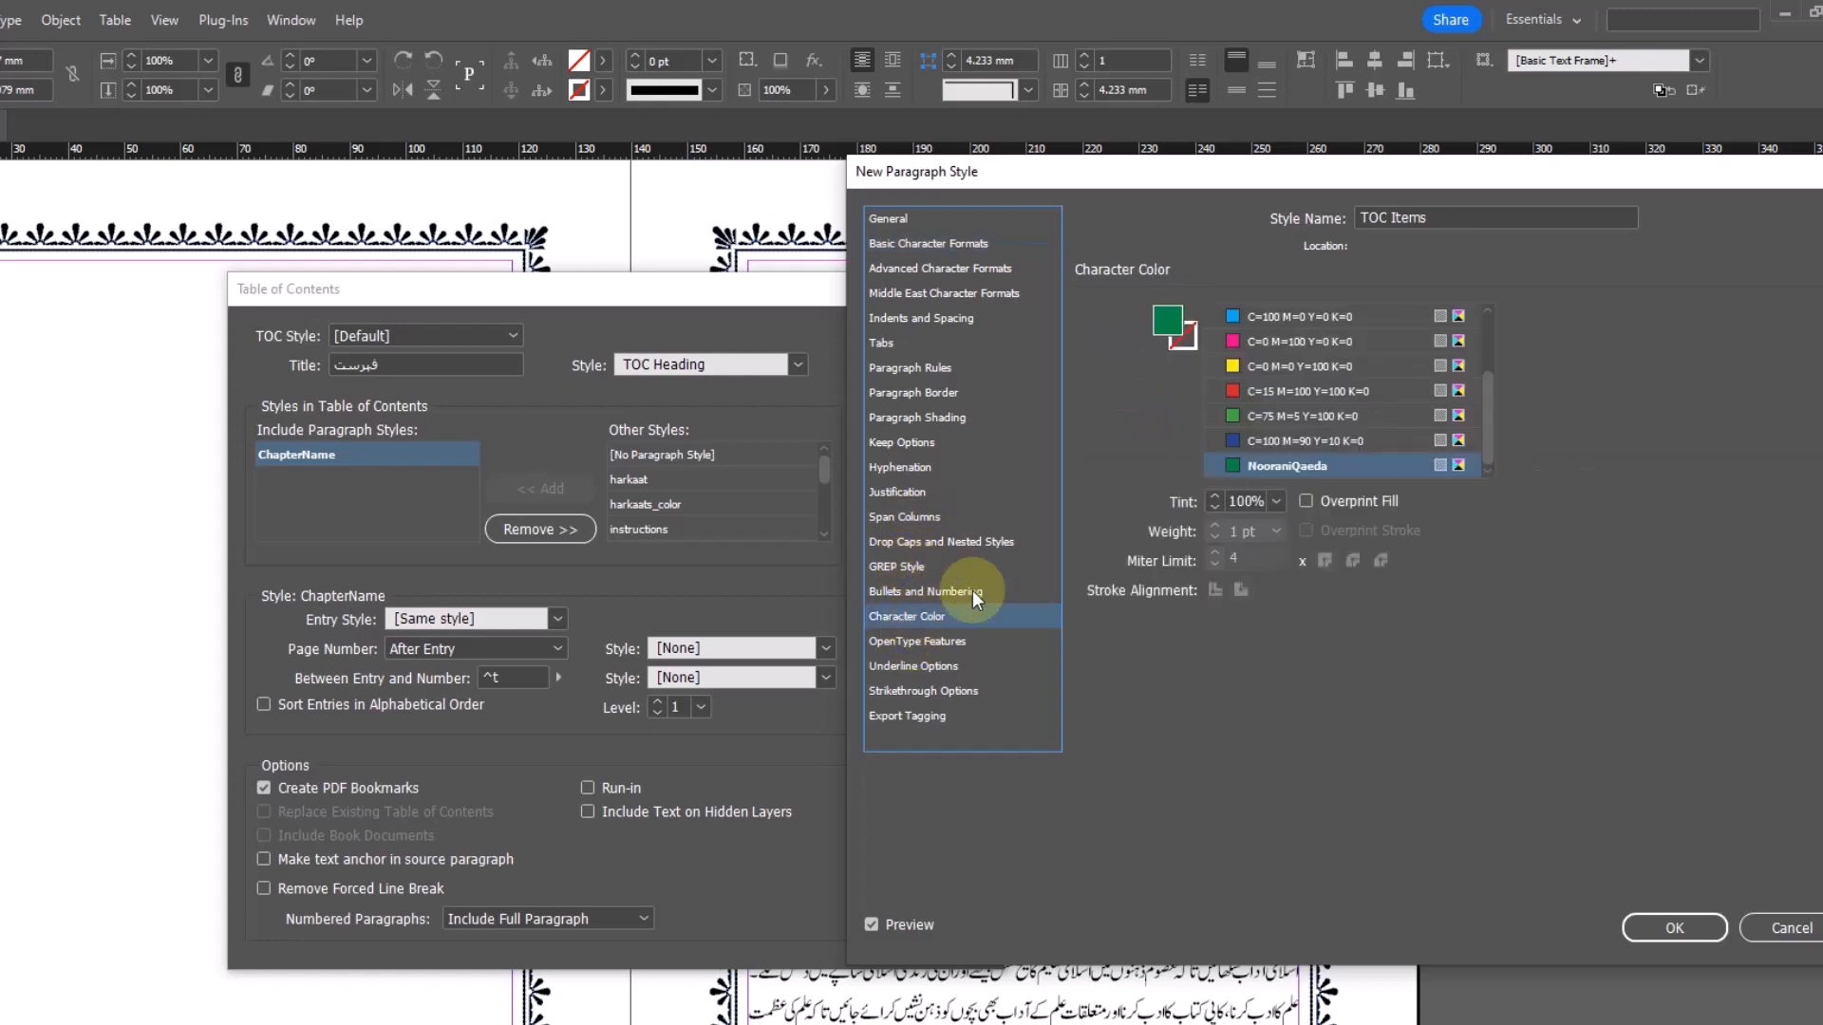
pyautogui.scroll(3, 1378, 387)
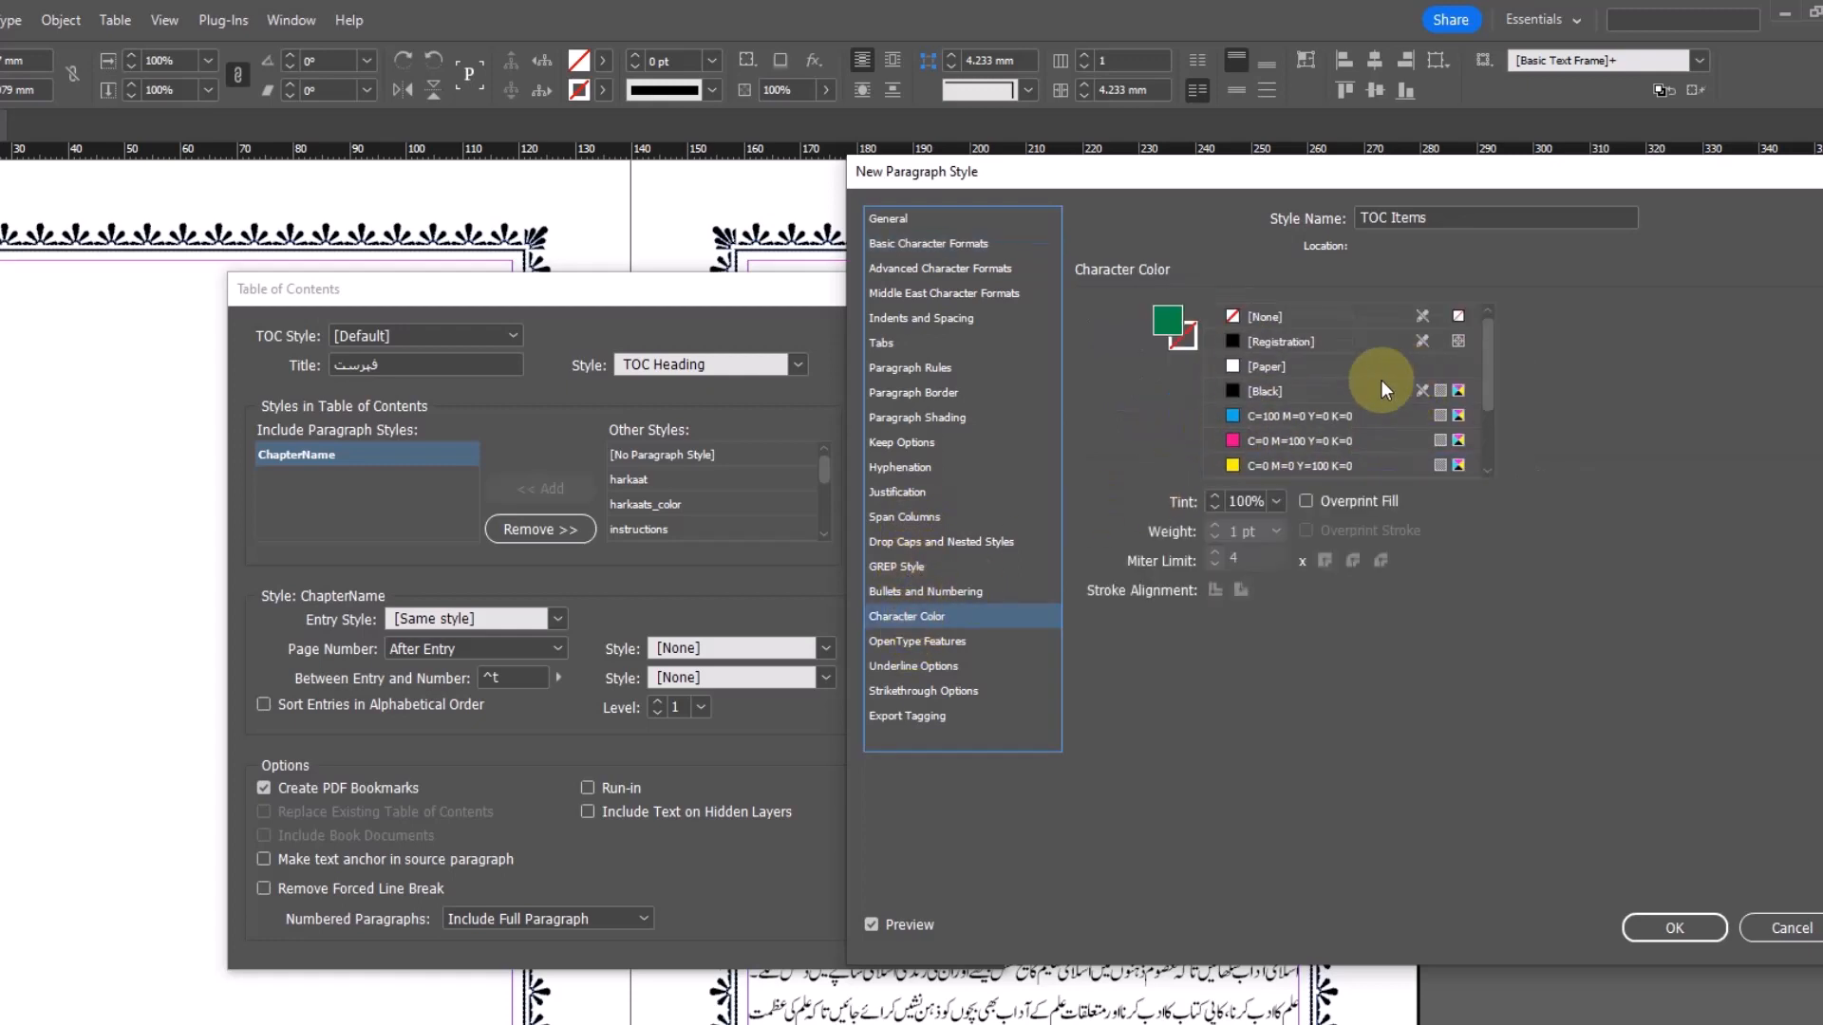
pyautogui.click(1264, 393)
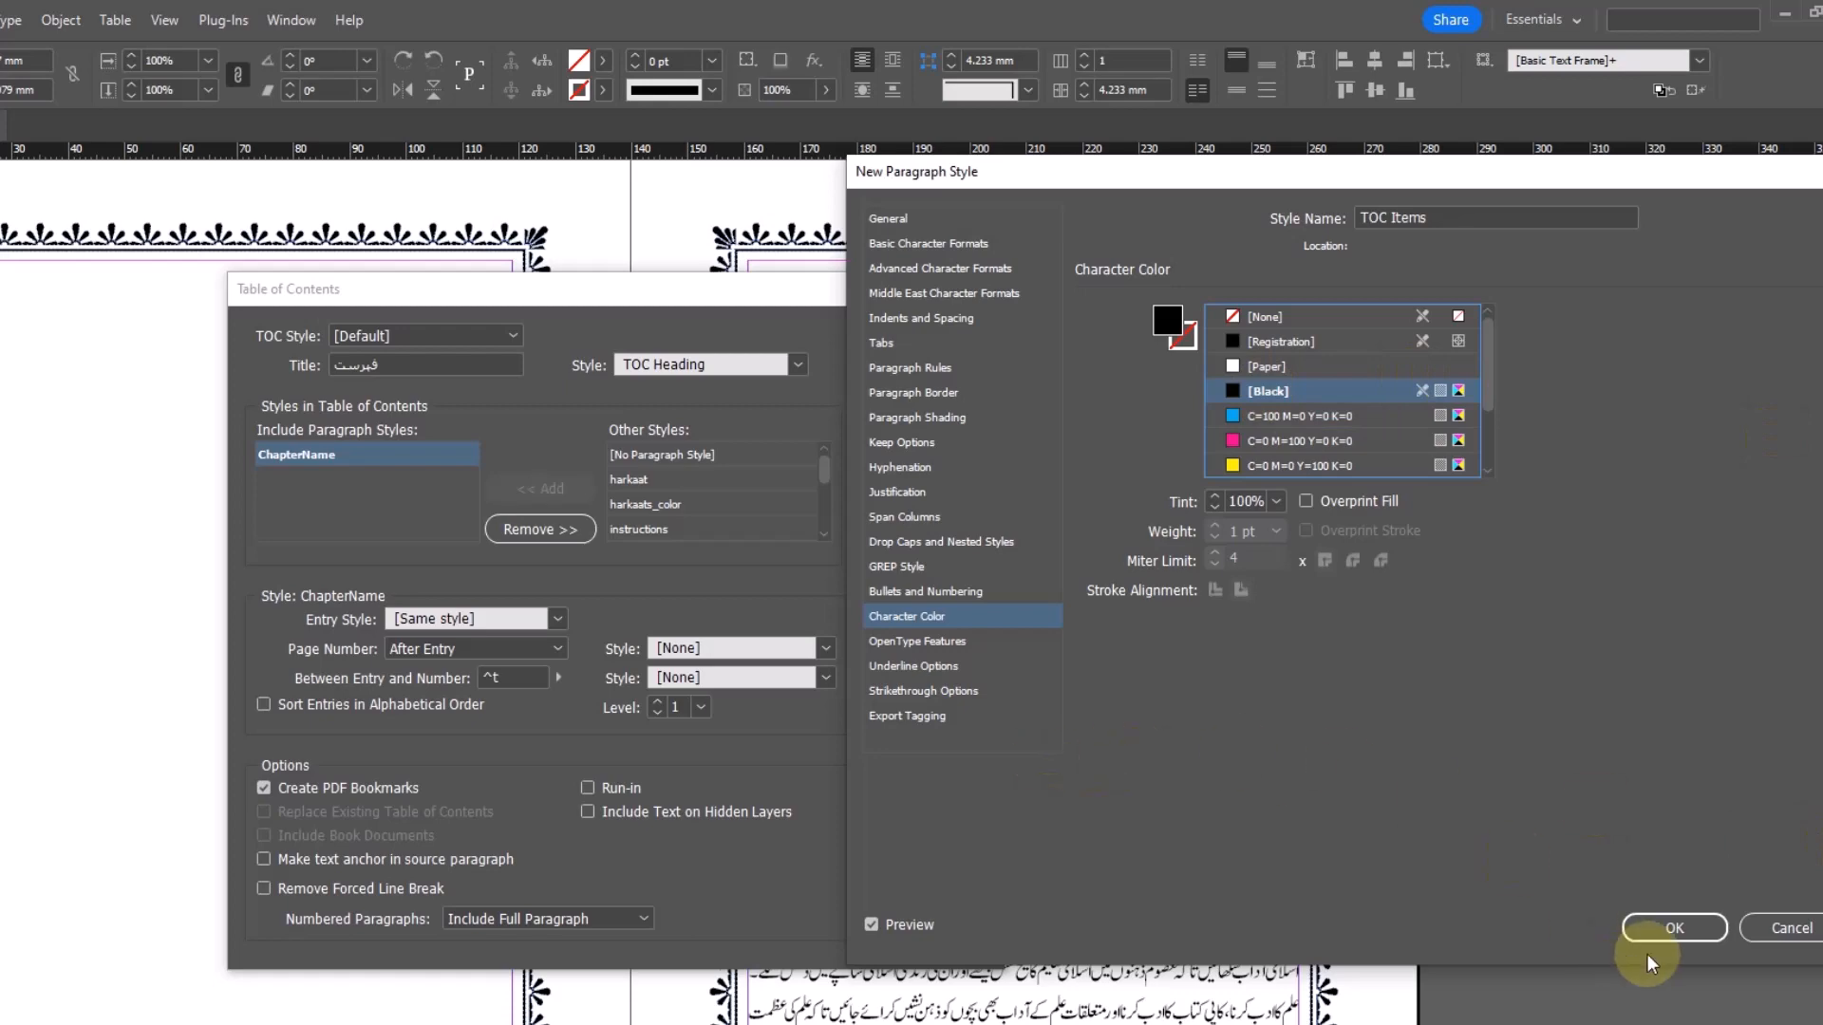
pyautogui.click(1672, 932)
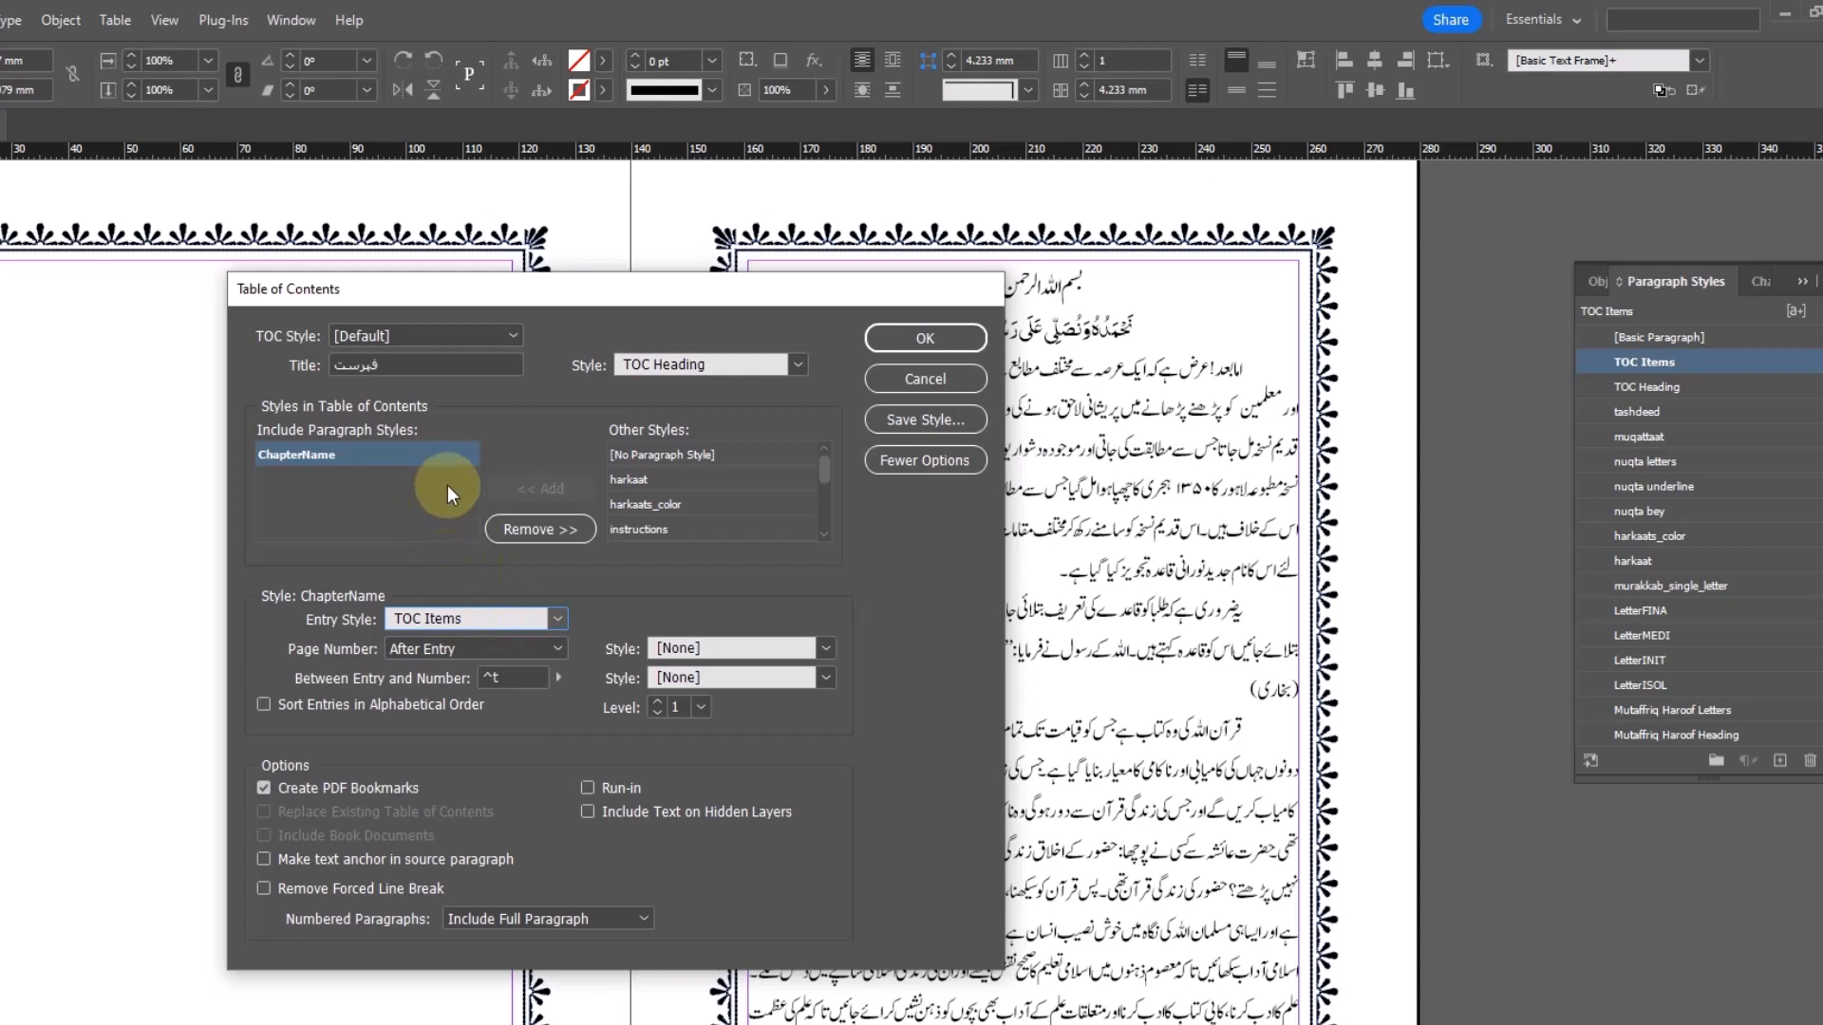
# Step: Replace the separator between entry and page number with a Right Indent Tab (^y)
pyautogui.doubleClick(503, 677)
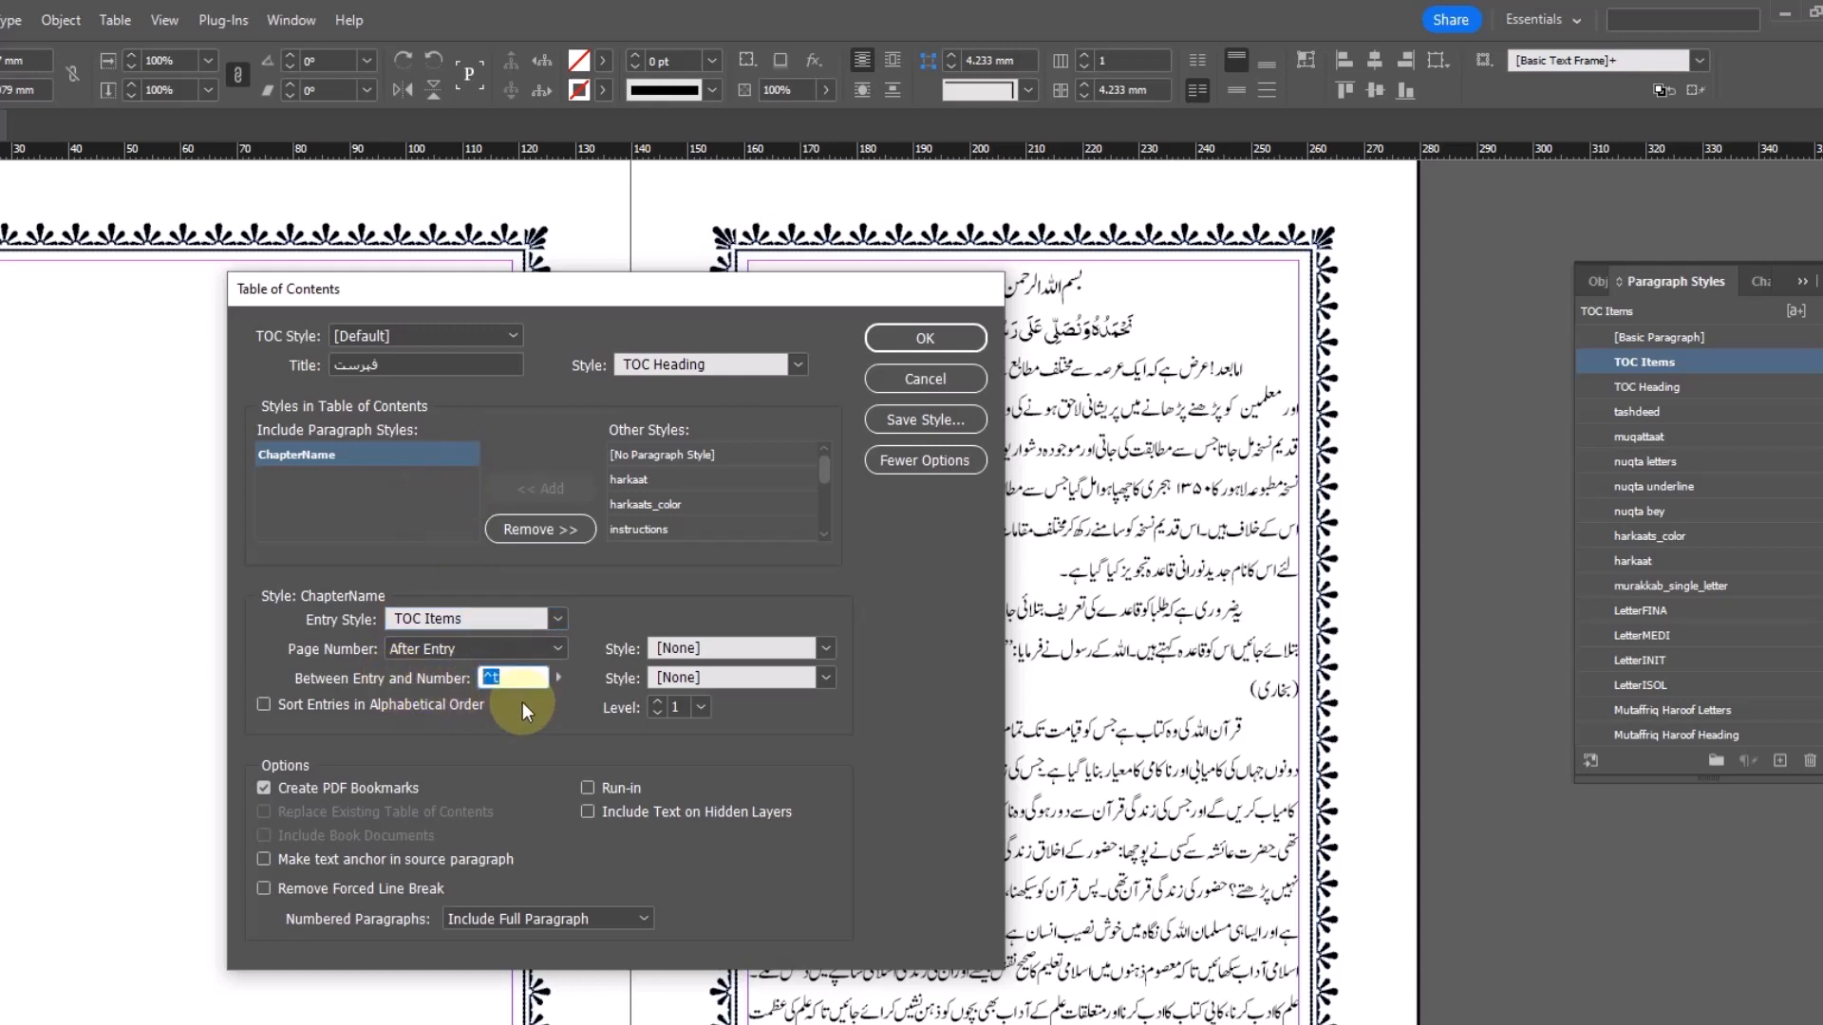
pyautogui.press('BackSpace')
pyautogui.click(559, 678)
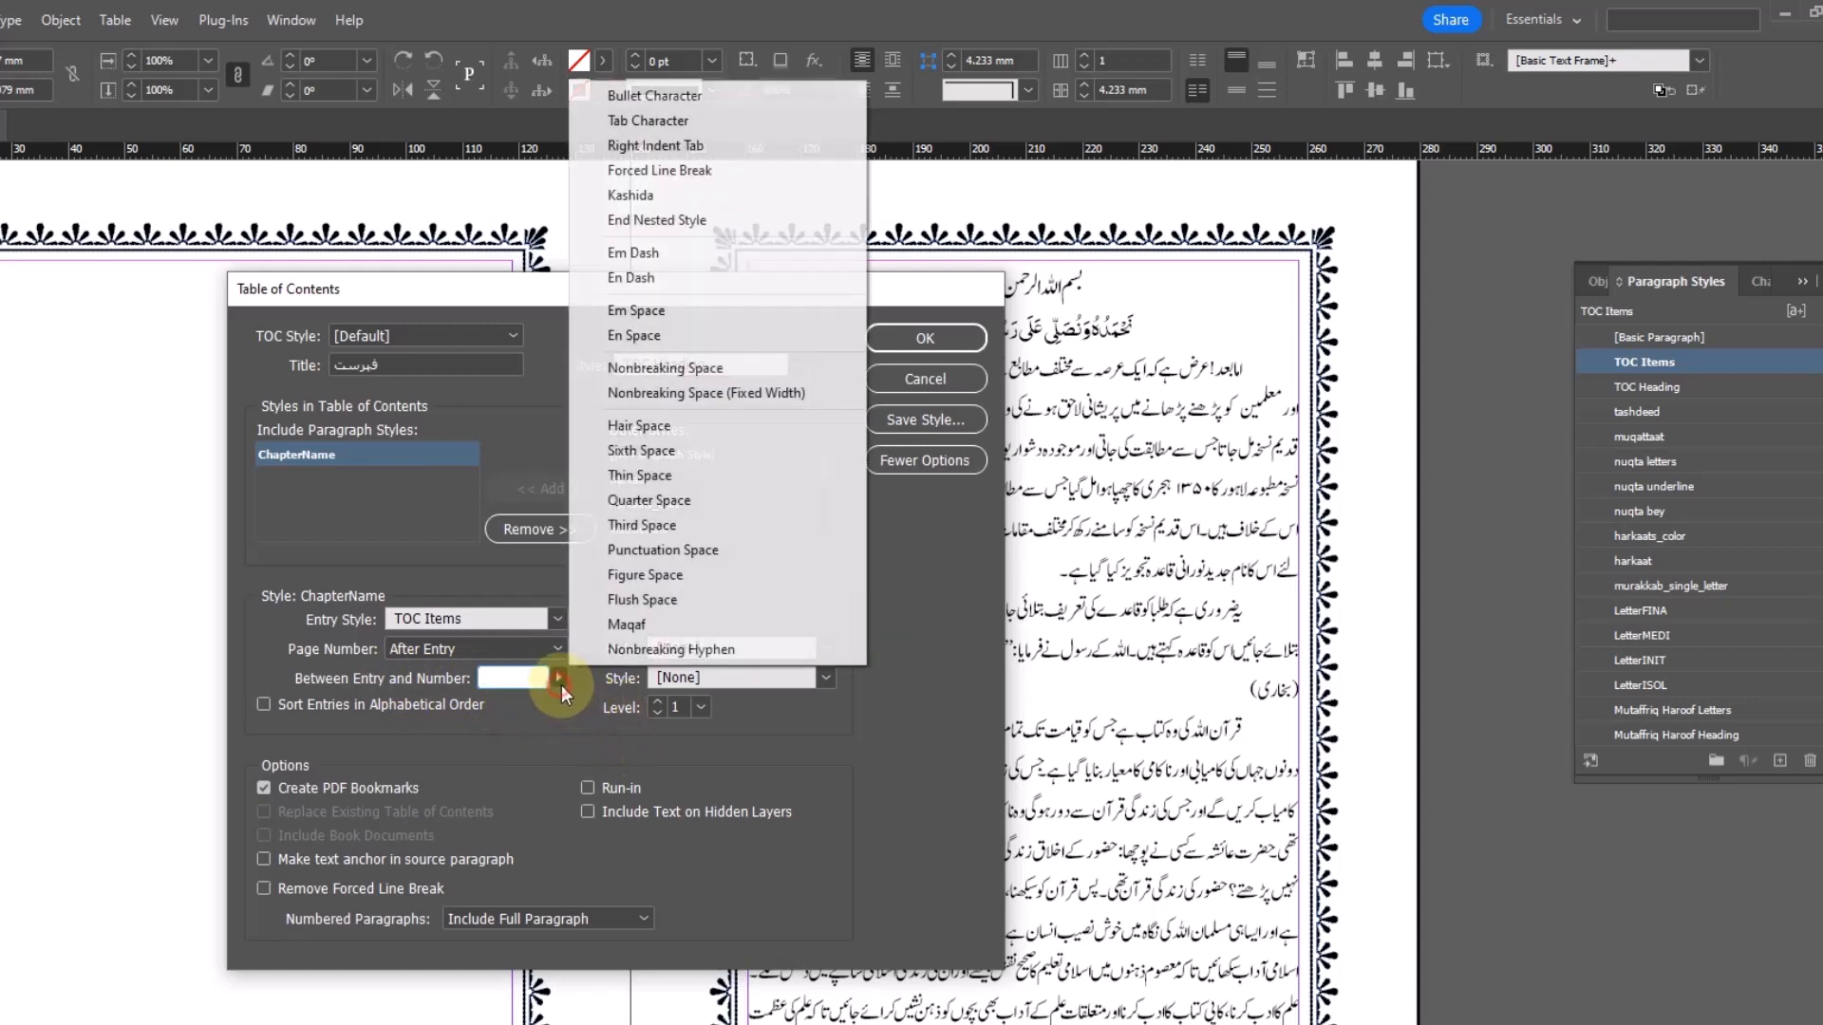
pyautogui.click(638, 148)
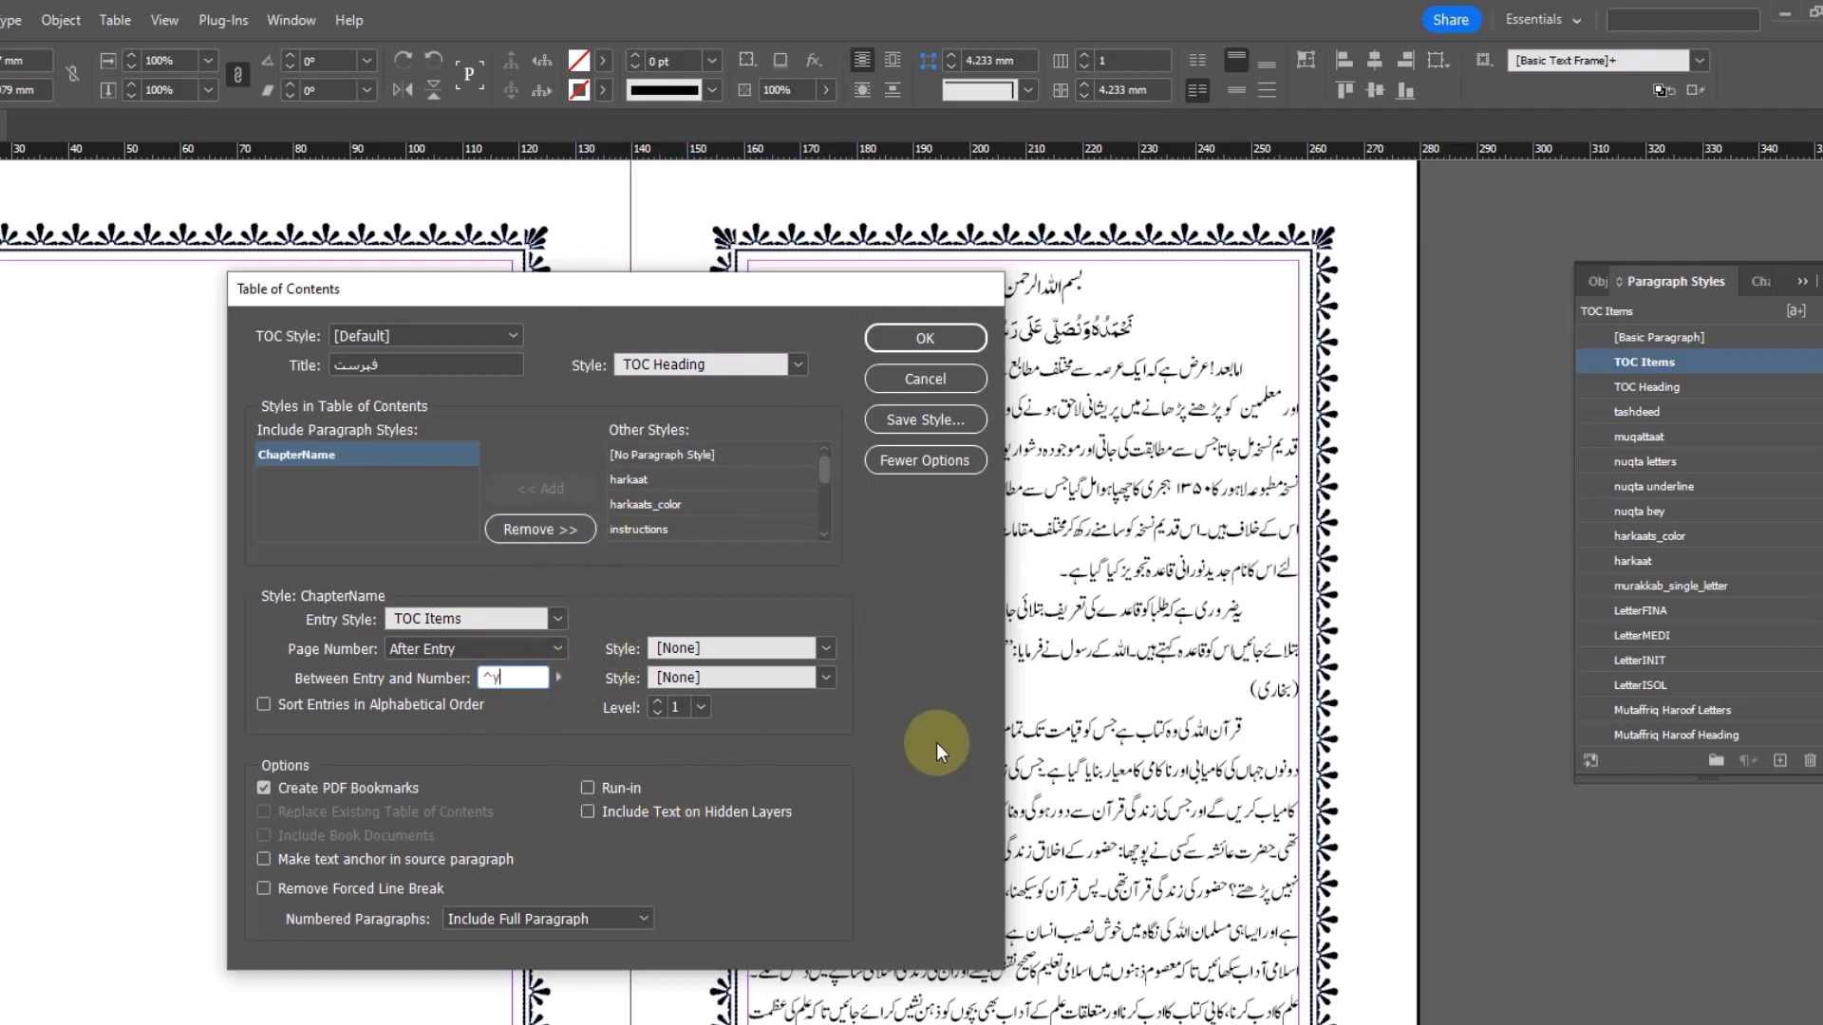
# Step: Generate the table of contents including overset text and place it in a frame about 51 by 16 mm near the empty page's upper edge
pyautogui.click(930, 344)
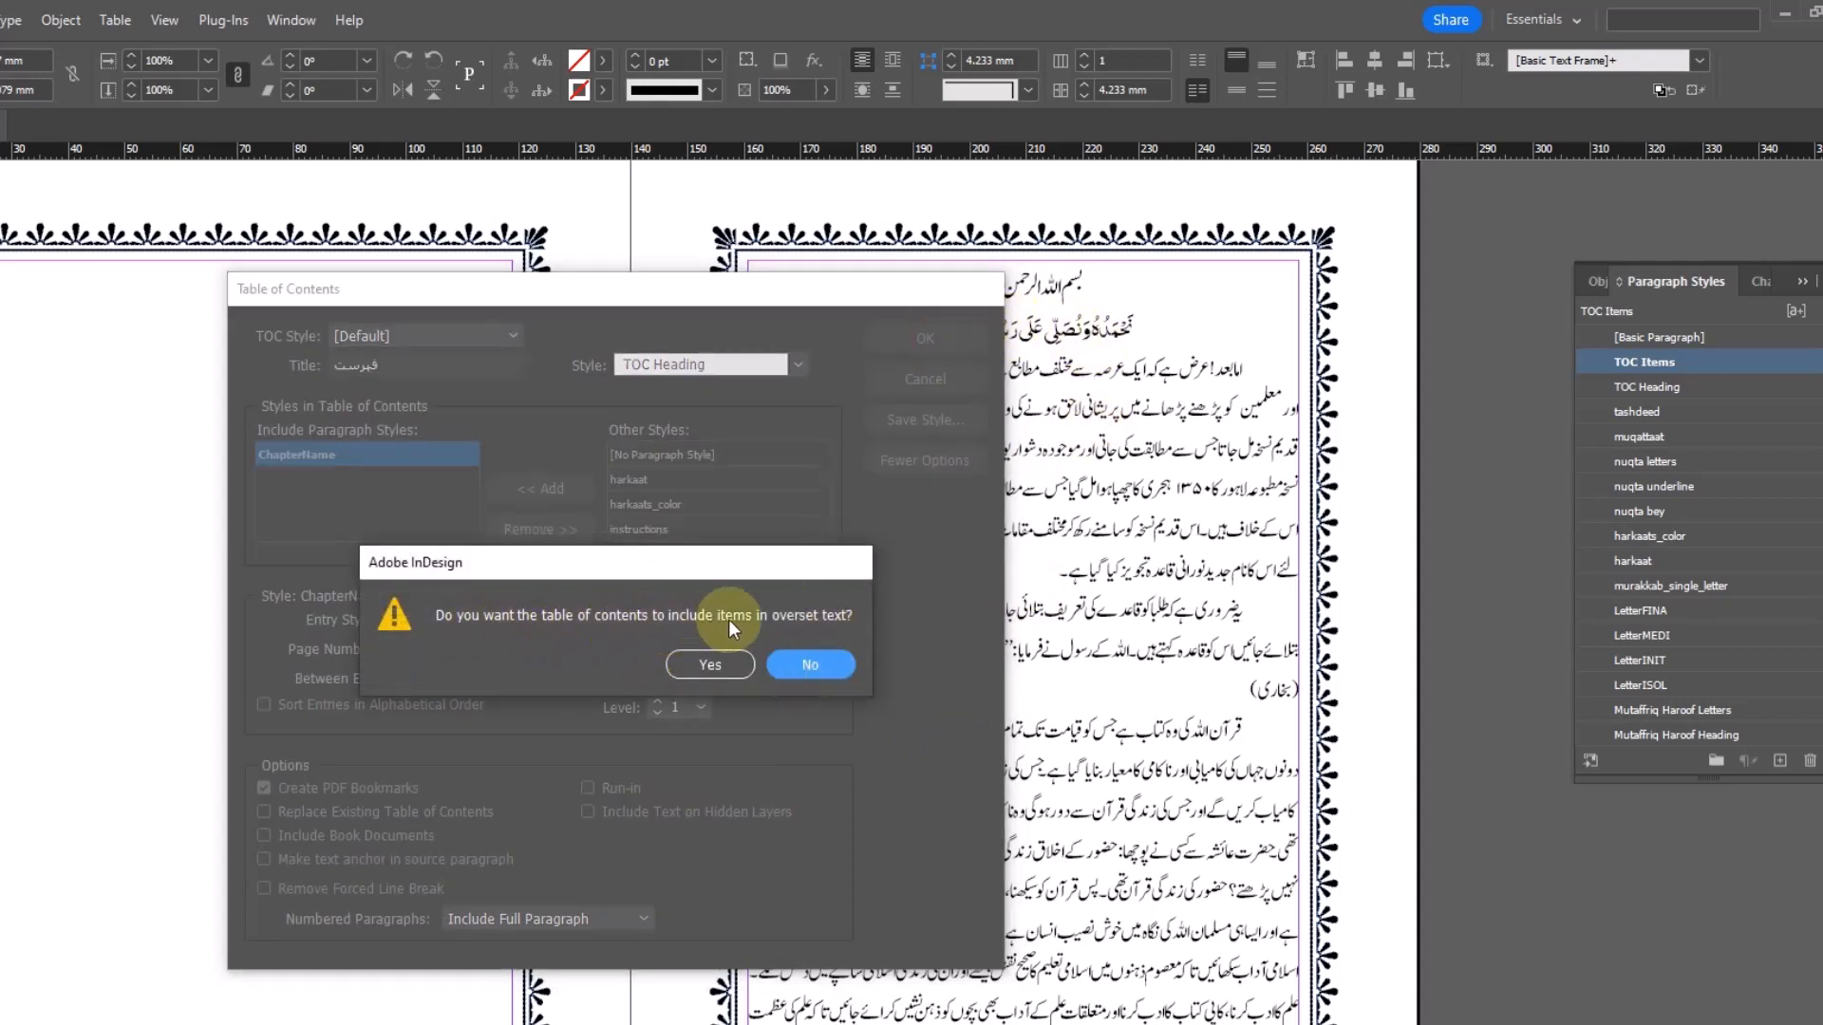
pyautogui.click(709, 666)
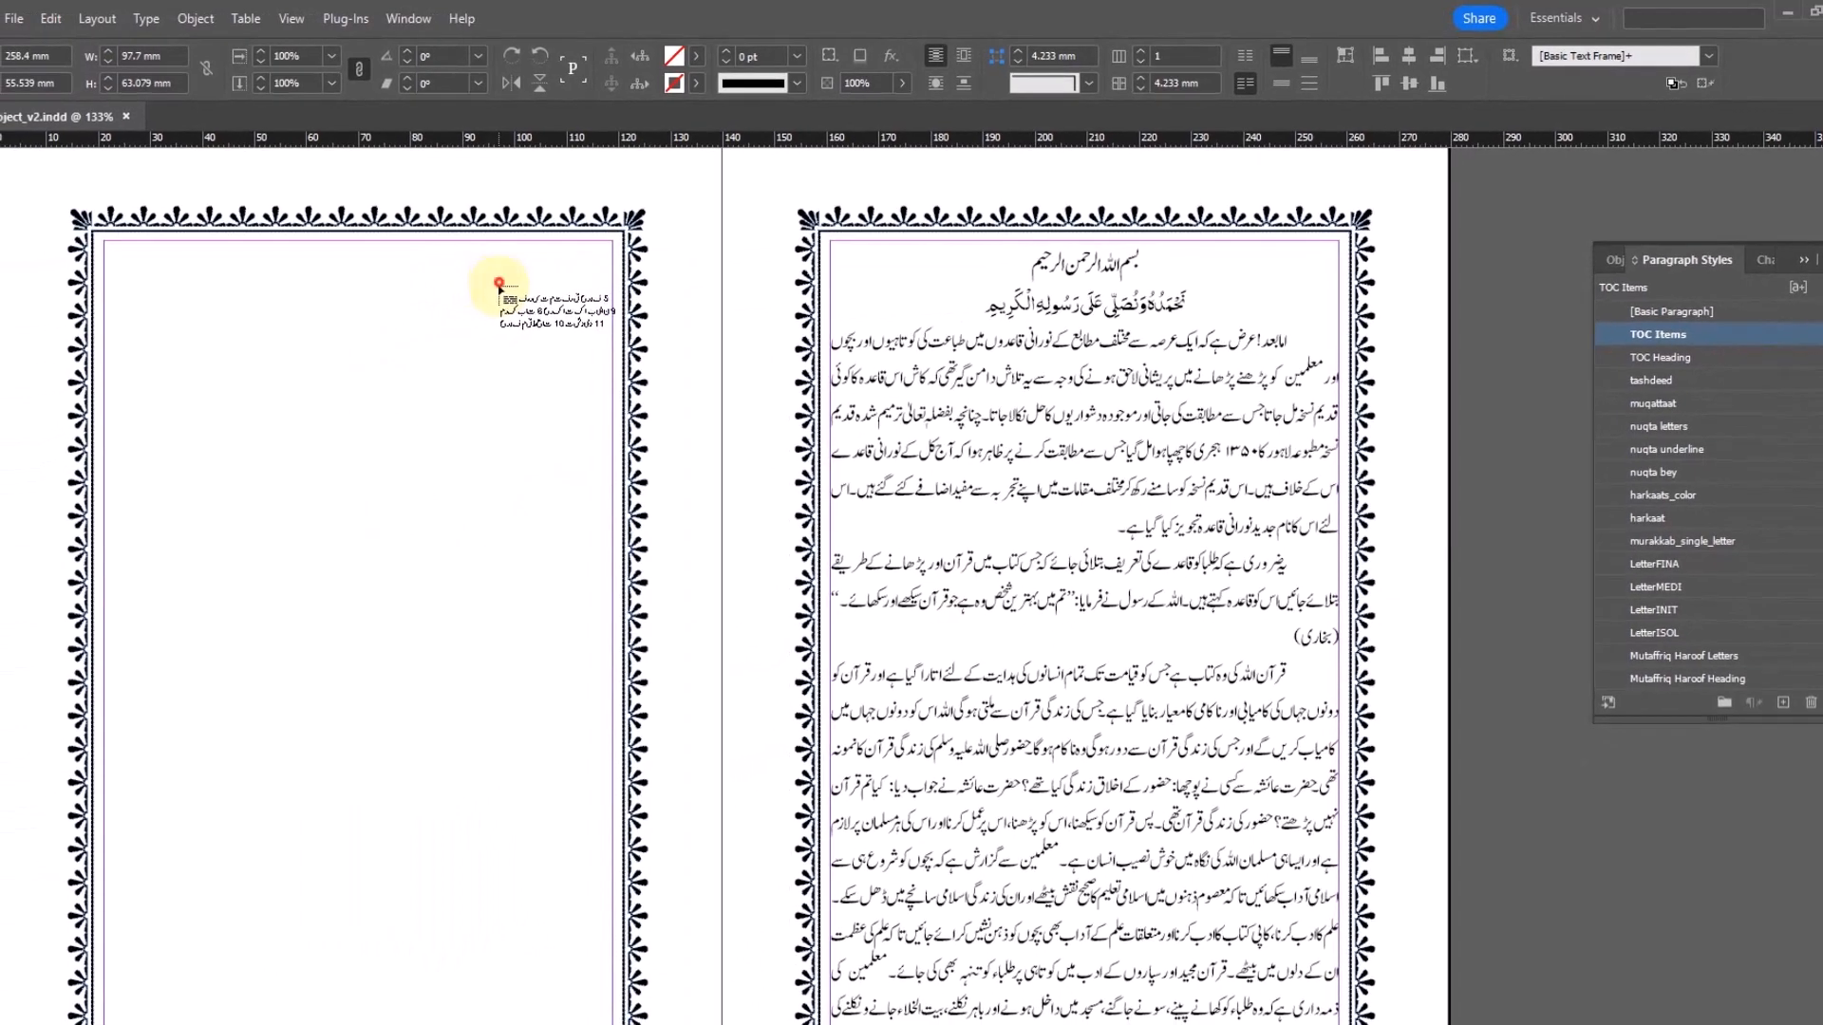
pyautogui.moveTo(498, 282); pyautogui.dragTo(232, 365)
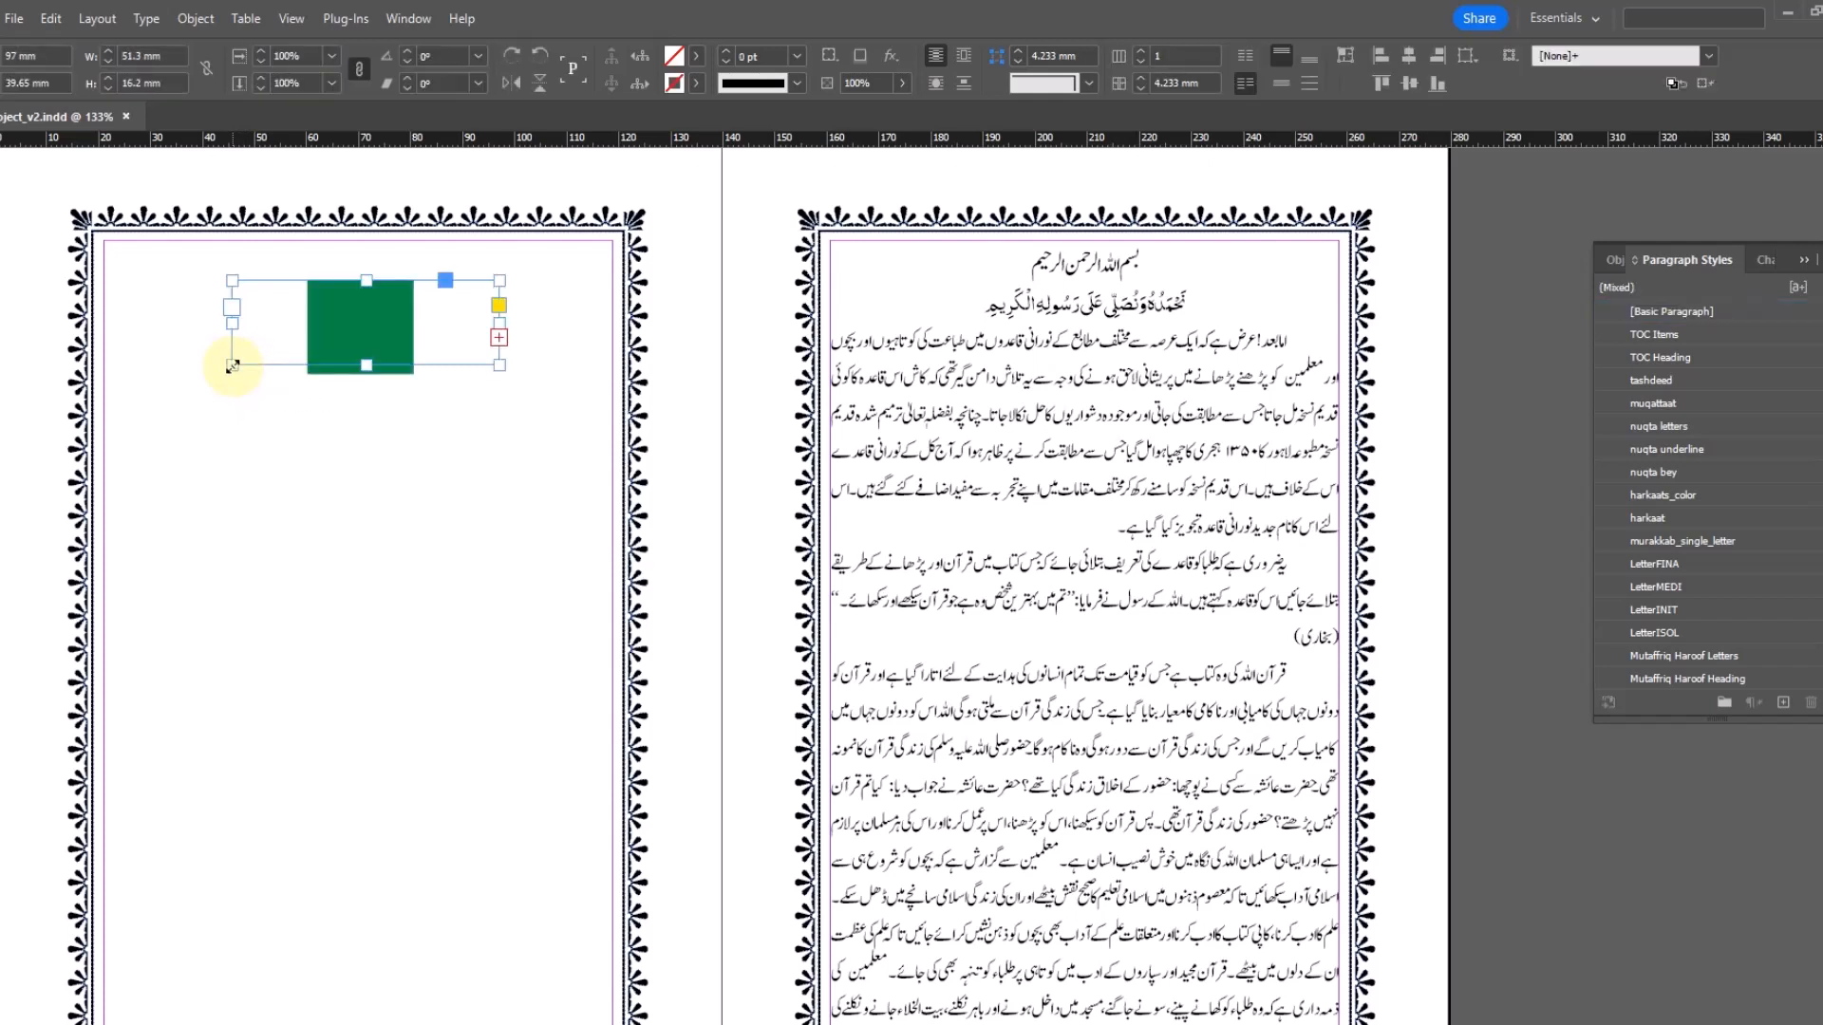
# Step: Thread the overset contents into two side-by-side frames about 46 by 18 mm and a third about 48 by 24 mm below them
pyautogui.click(500, 338)
pyautogui.moveTo(611, 481); pyautogui.dragTo(375, 574)
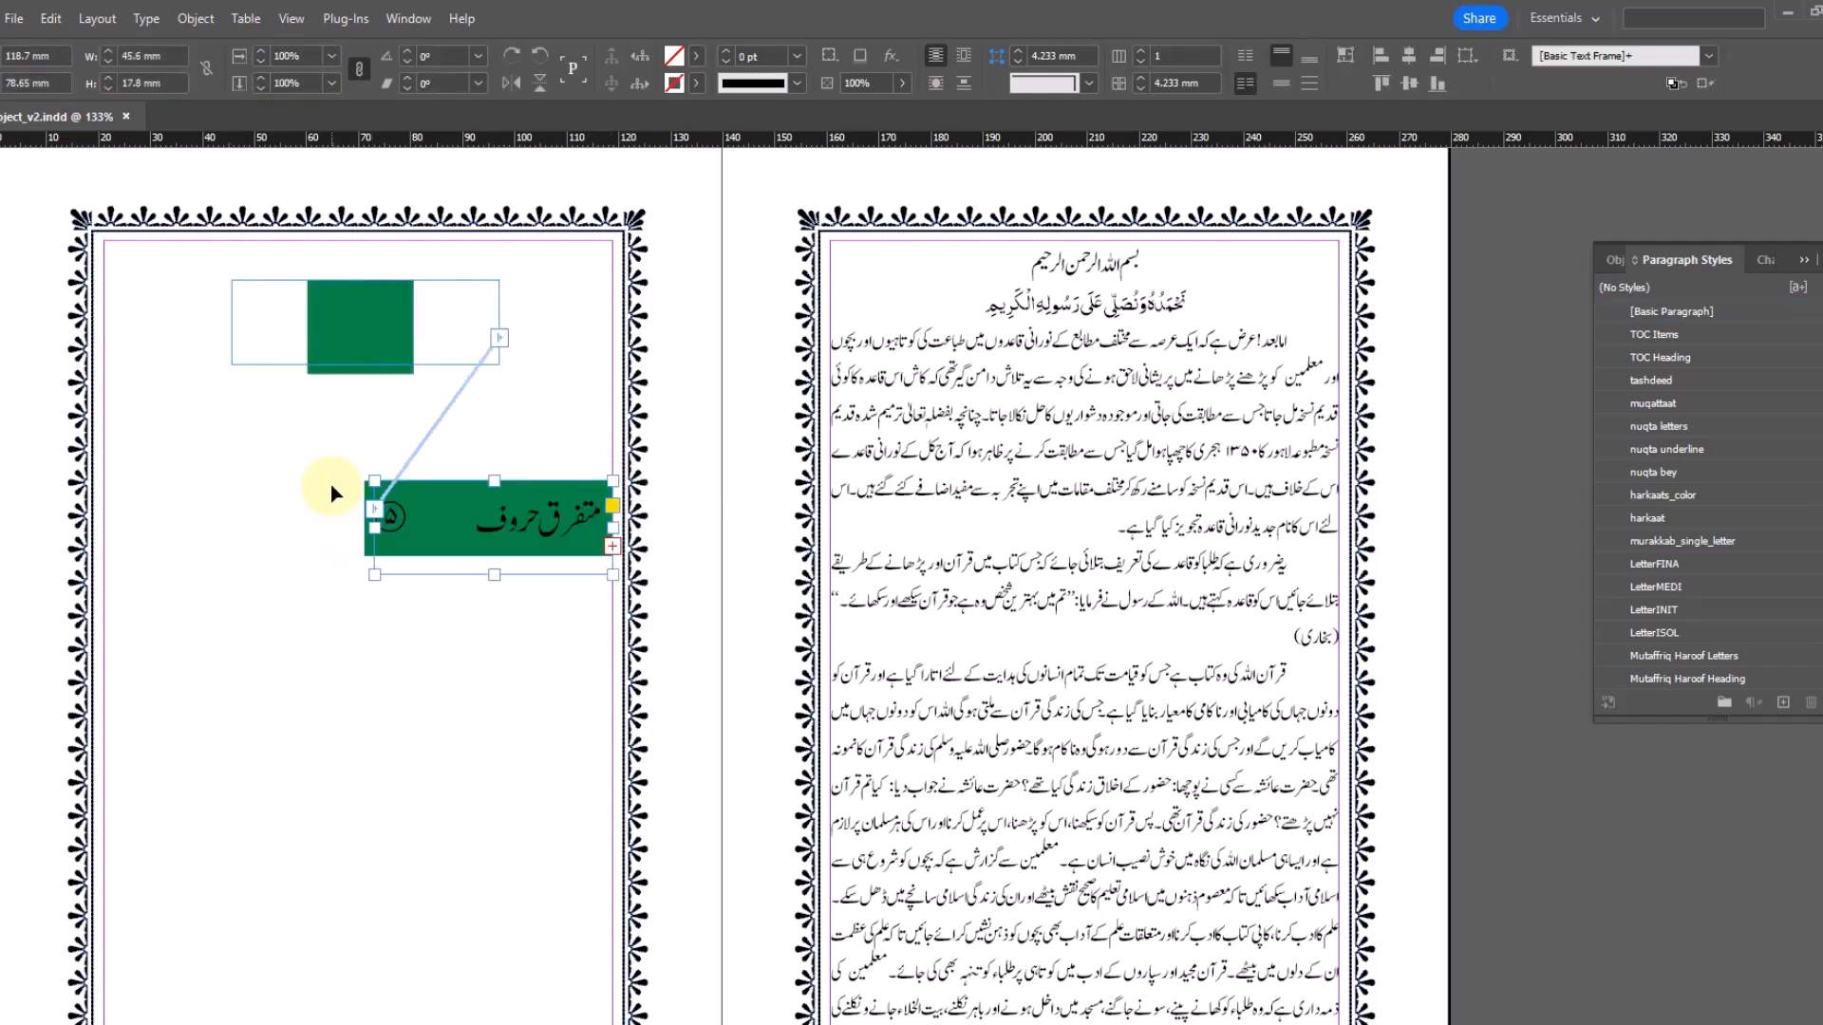
pyautogui.click(613, 546)
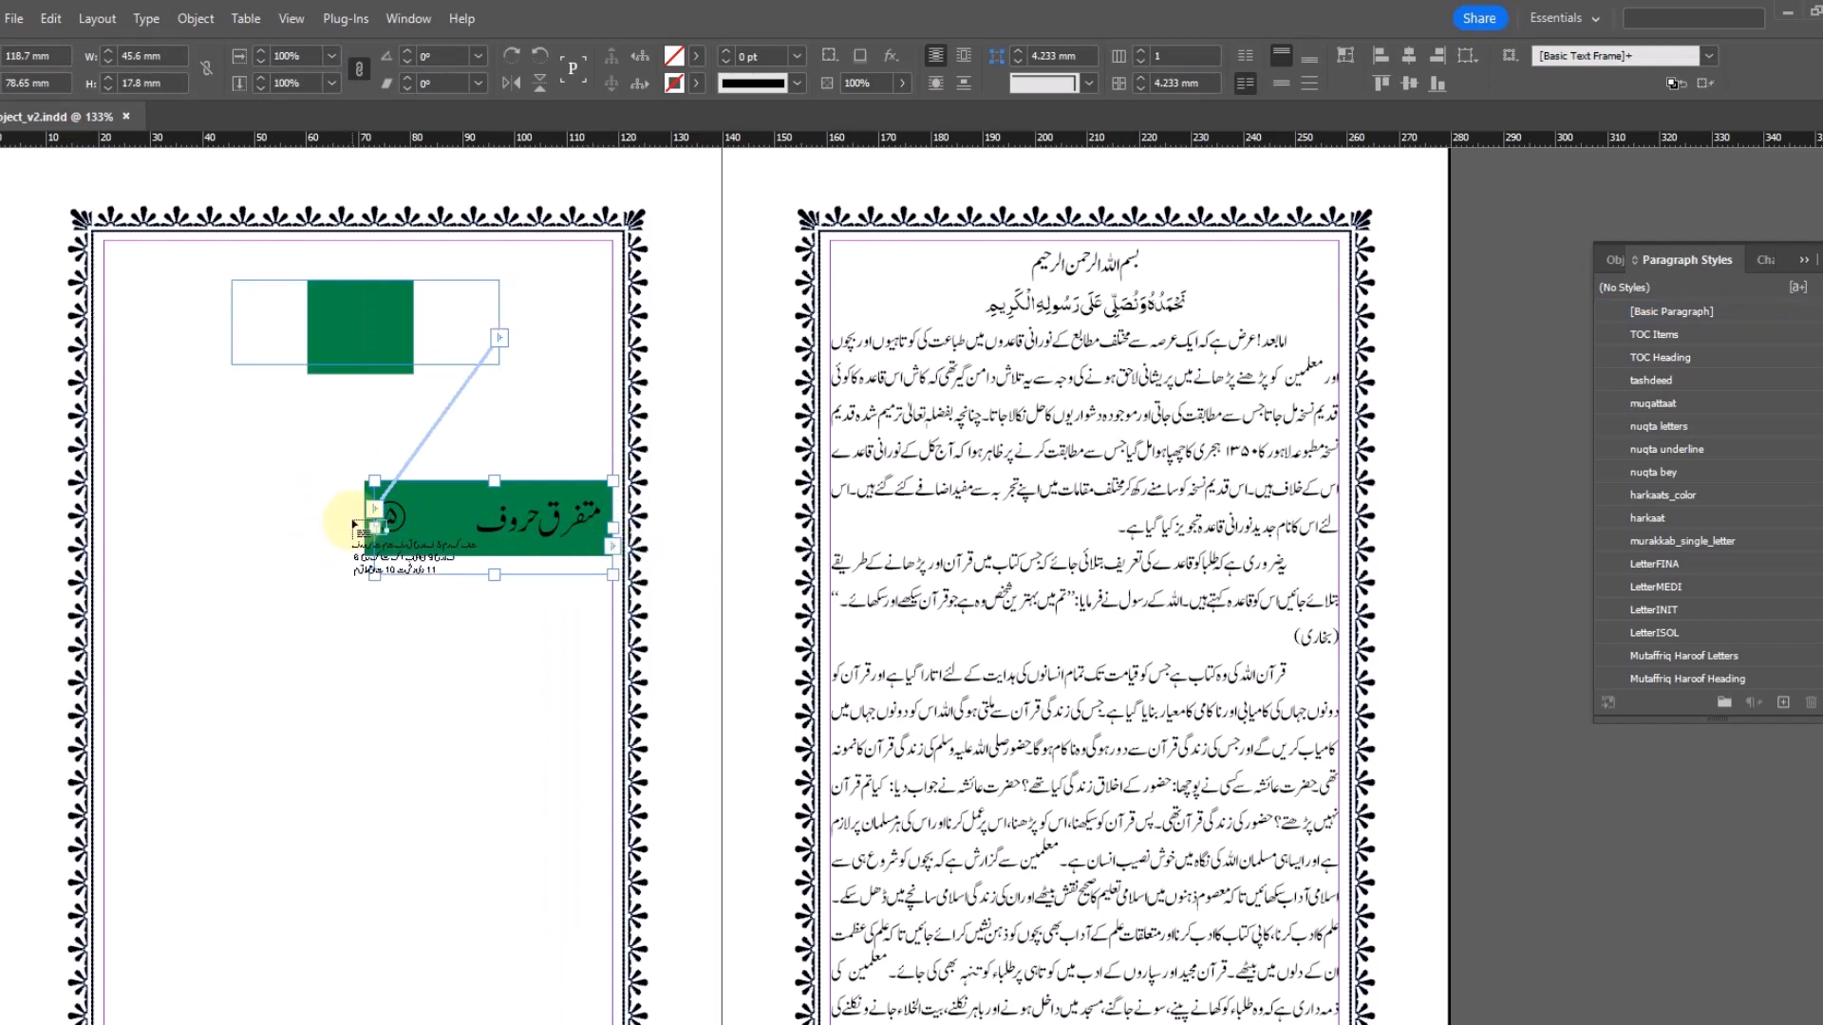
pyautogui.moveTo(340, 484); pyautogui.dragTo(105, 577)
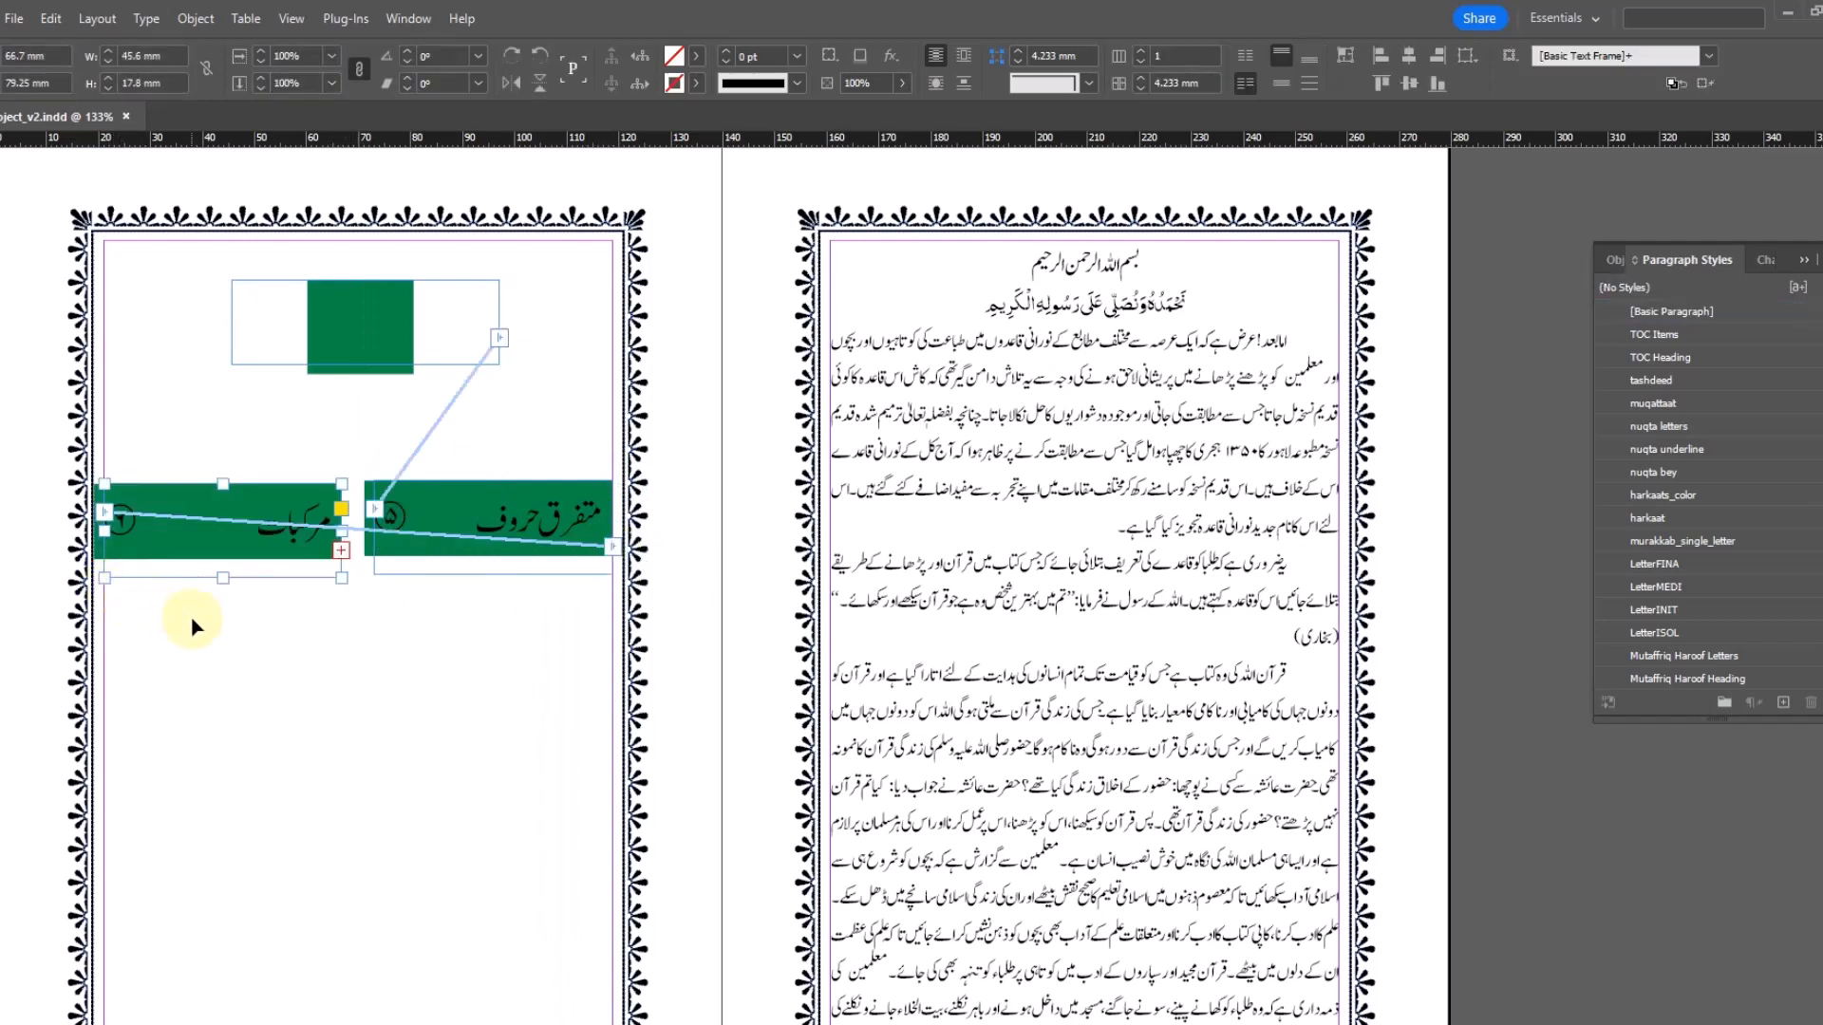
pyautogui.click(340, 550)
pyautogui.moveTo(473, 733); pyautogui.dragTo(223, 858)
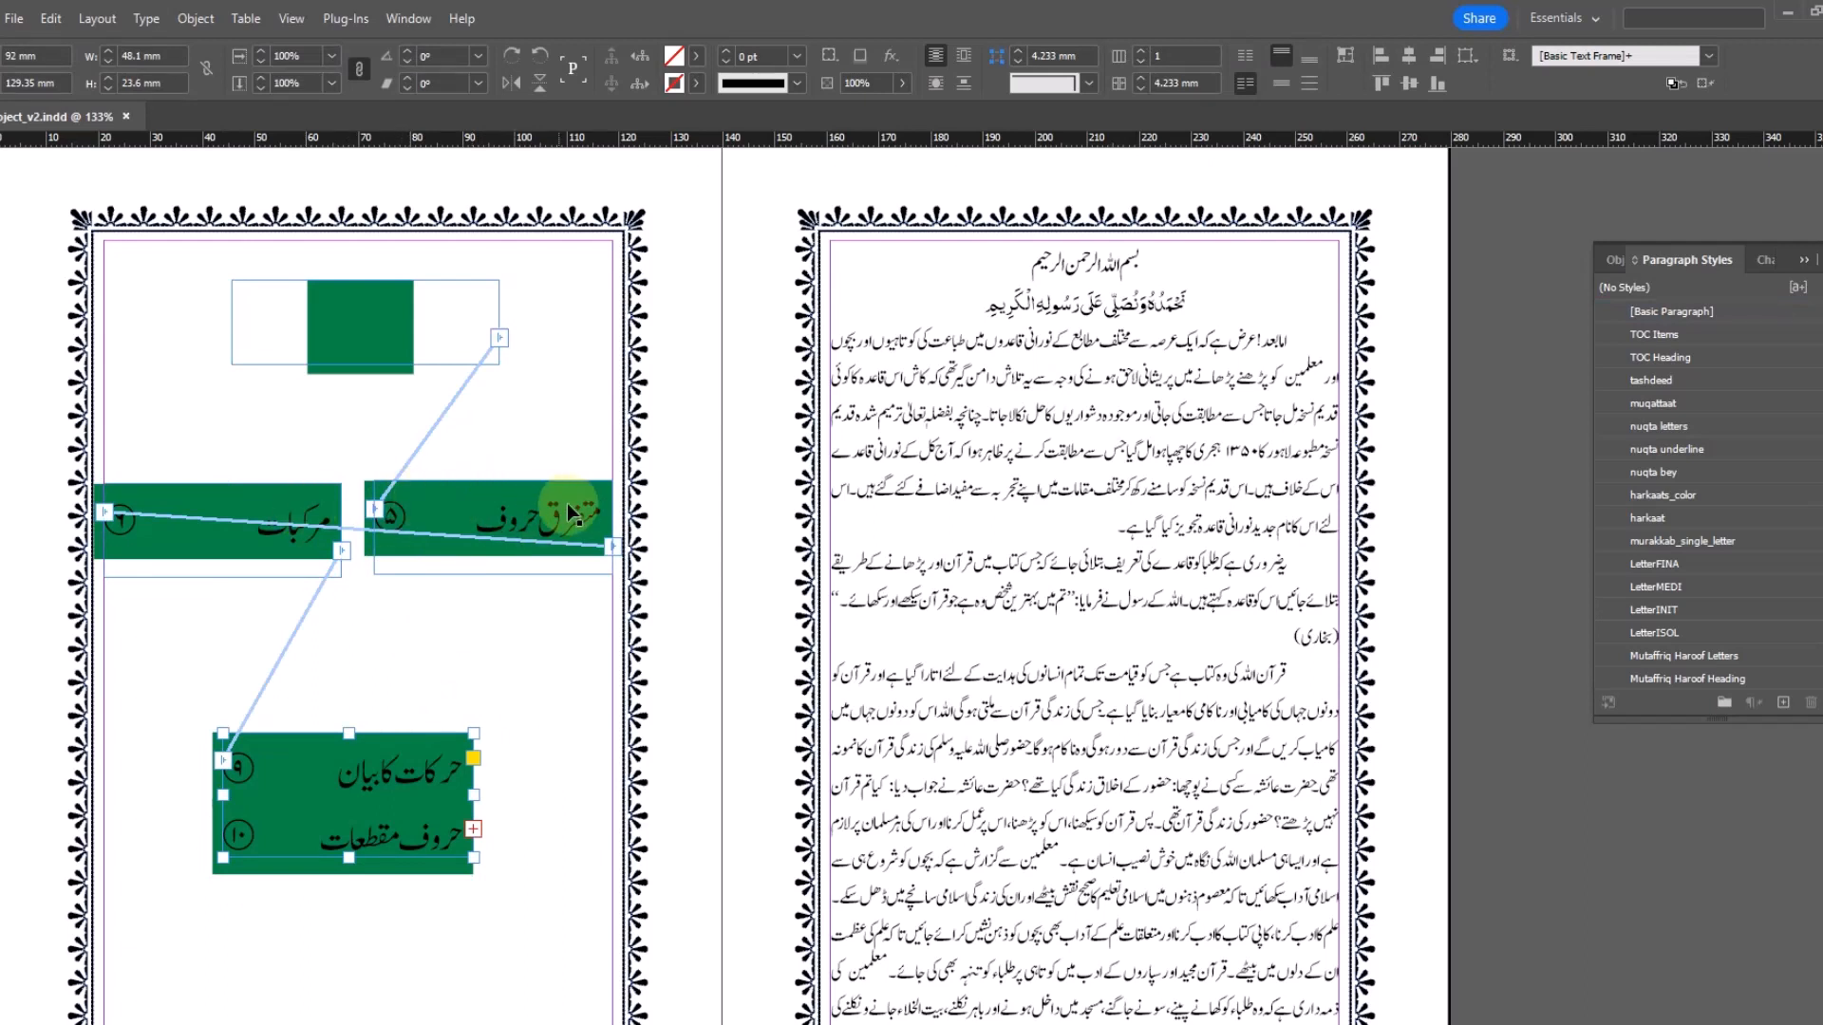
pyautogui.click(399, 323)
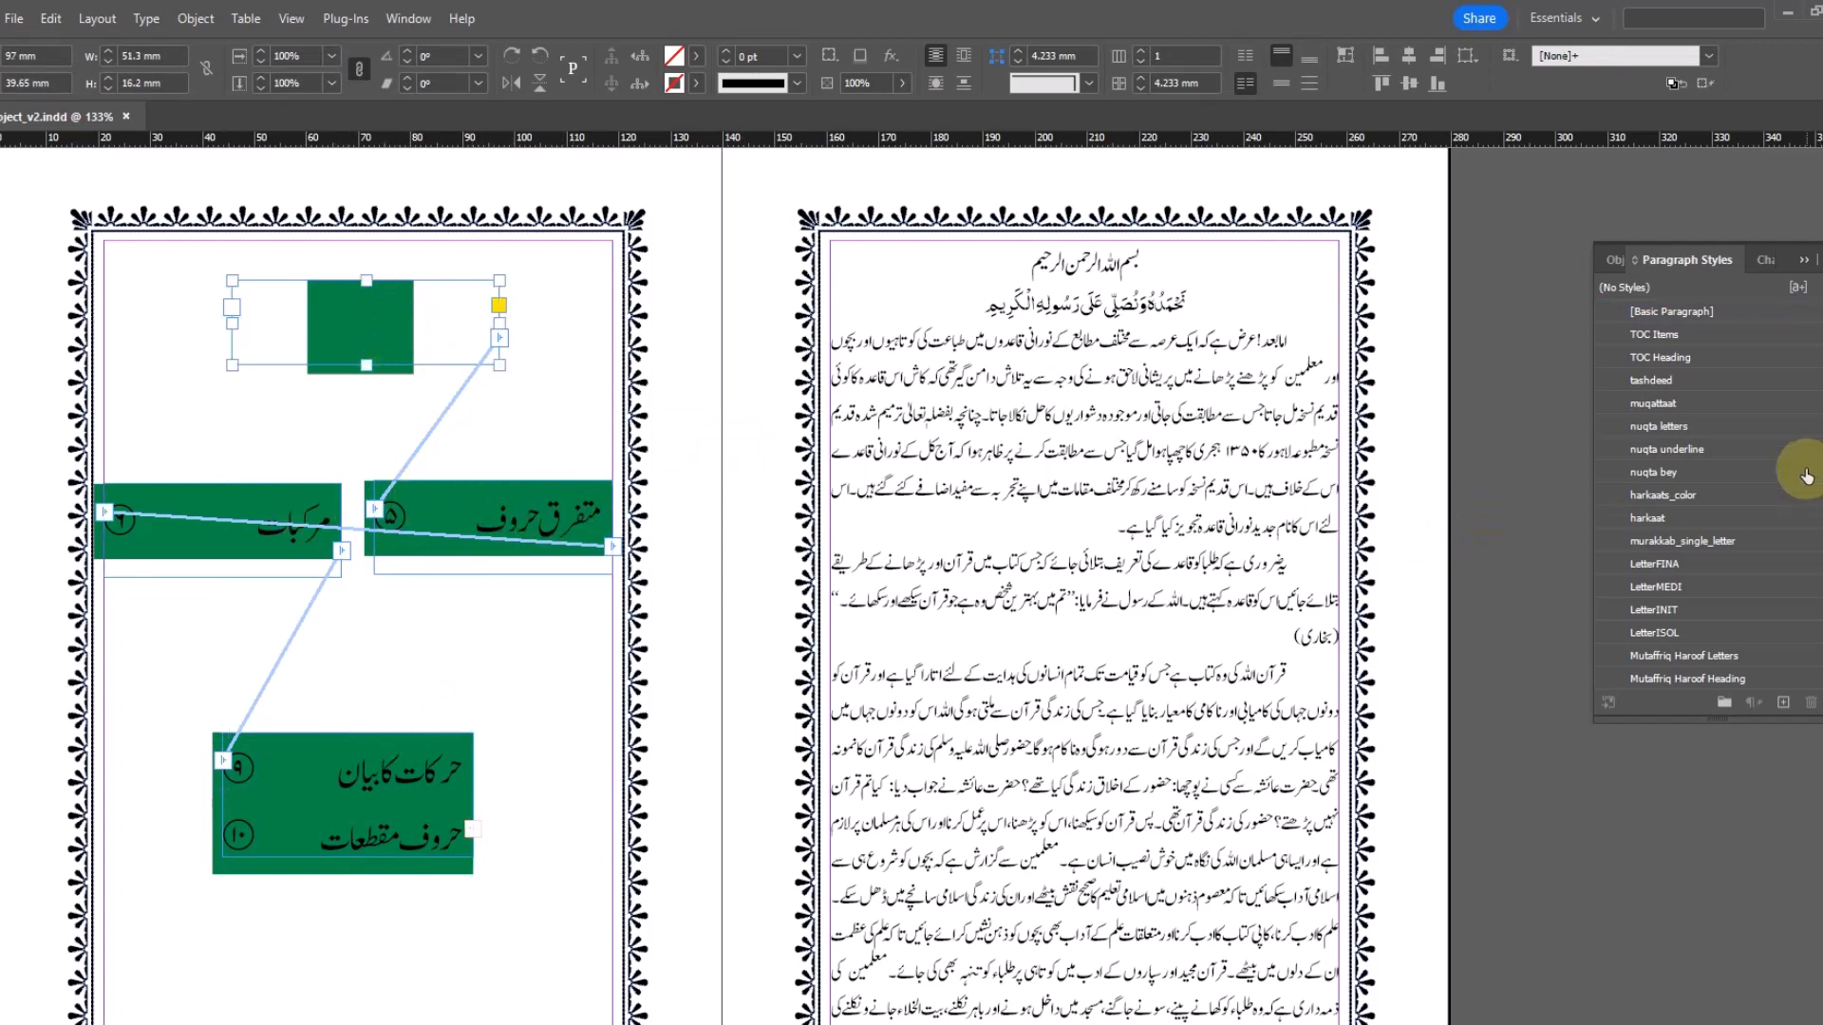
pyautogui.scroll(-3, 1790, 471)
pyautogui.scroll(3, 1785, 482)
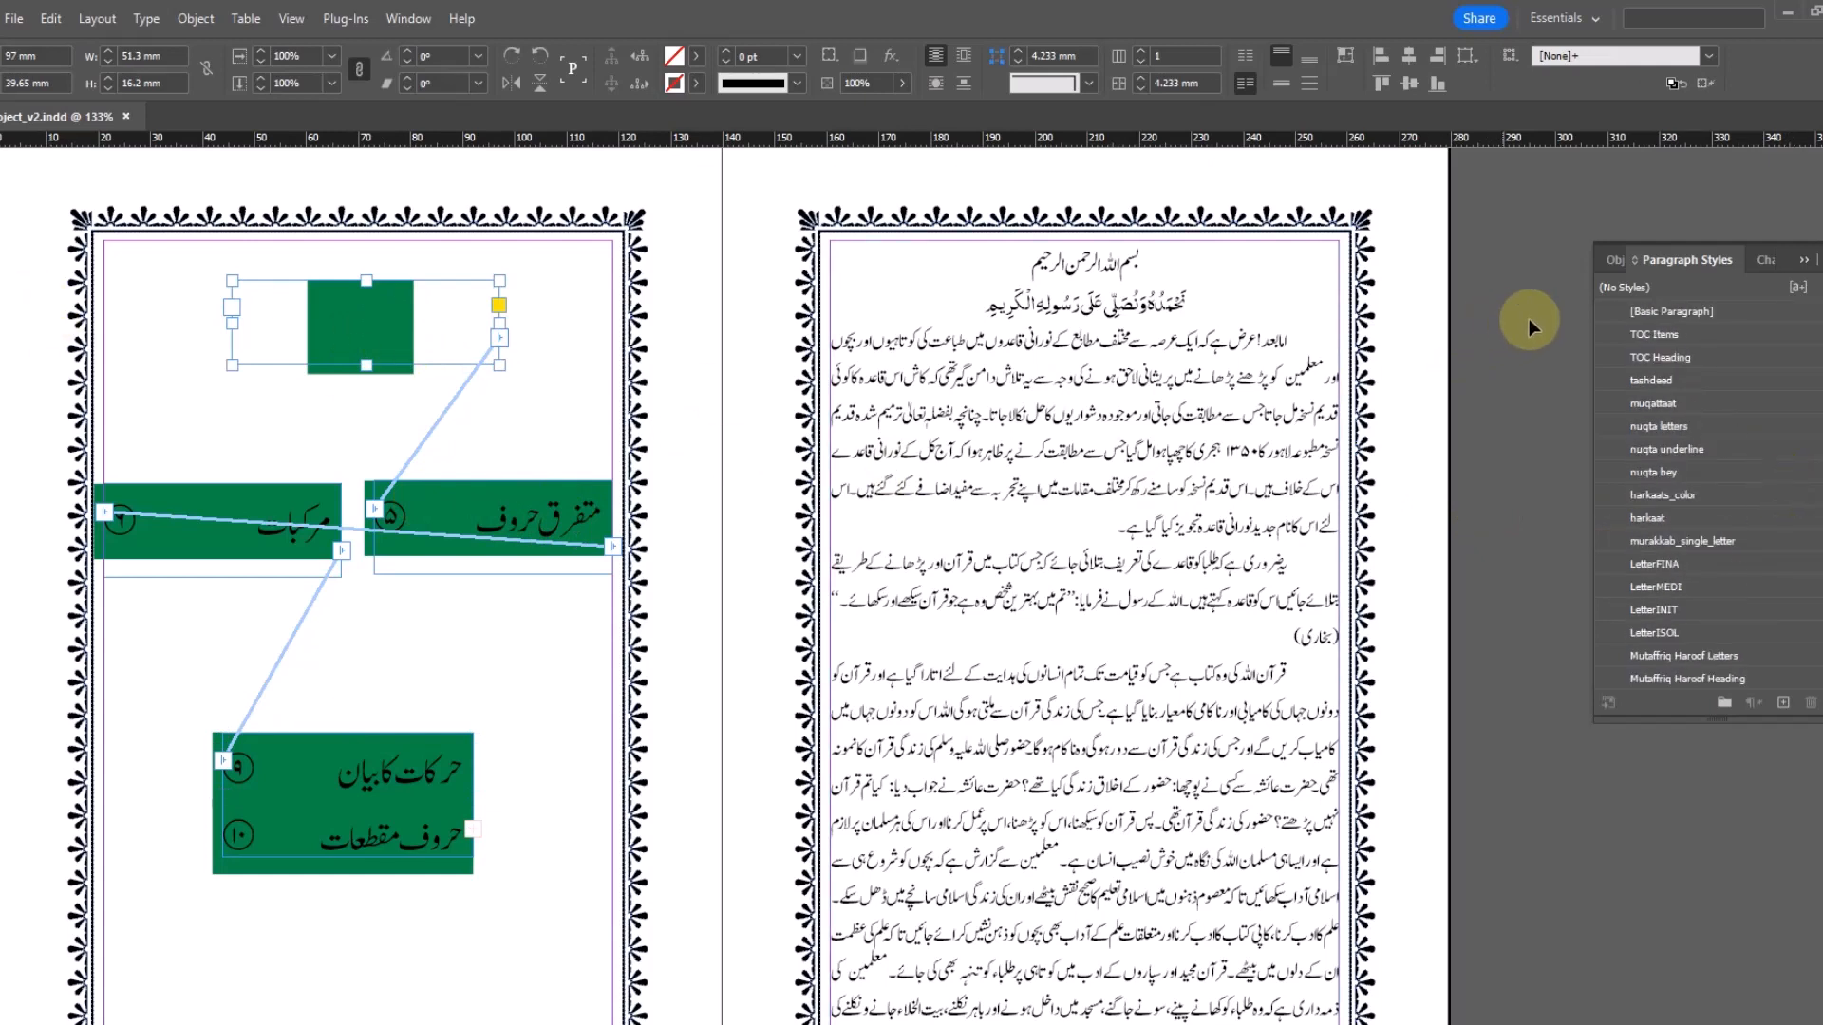
pyautogui.click(1615, 258)
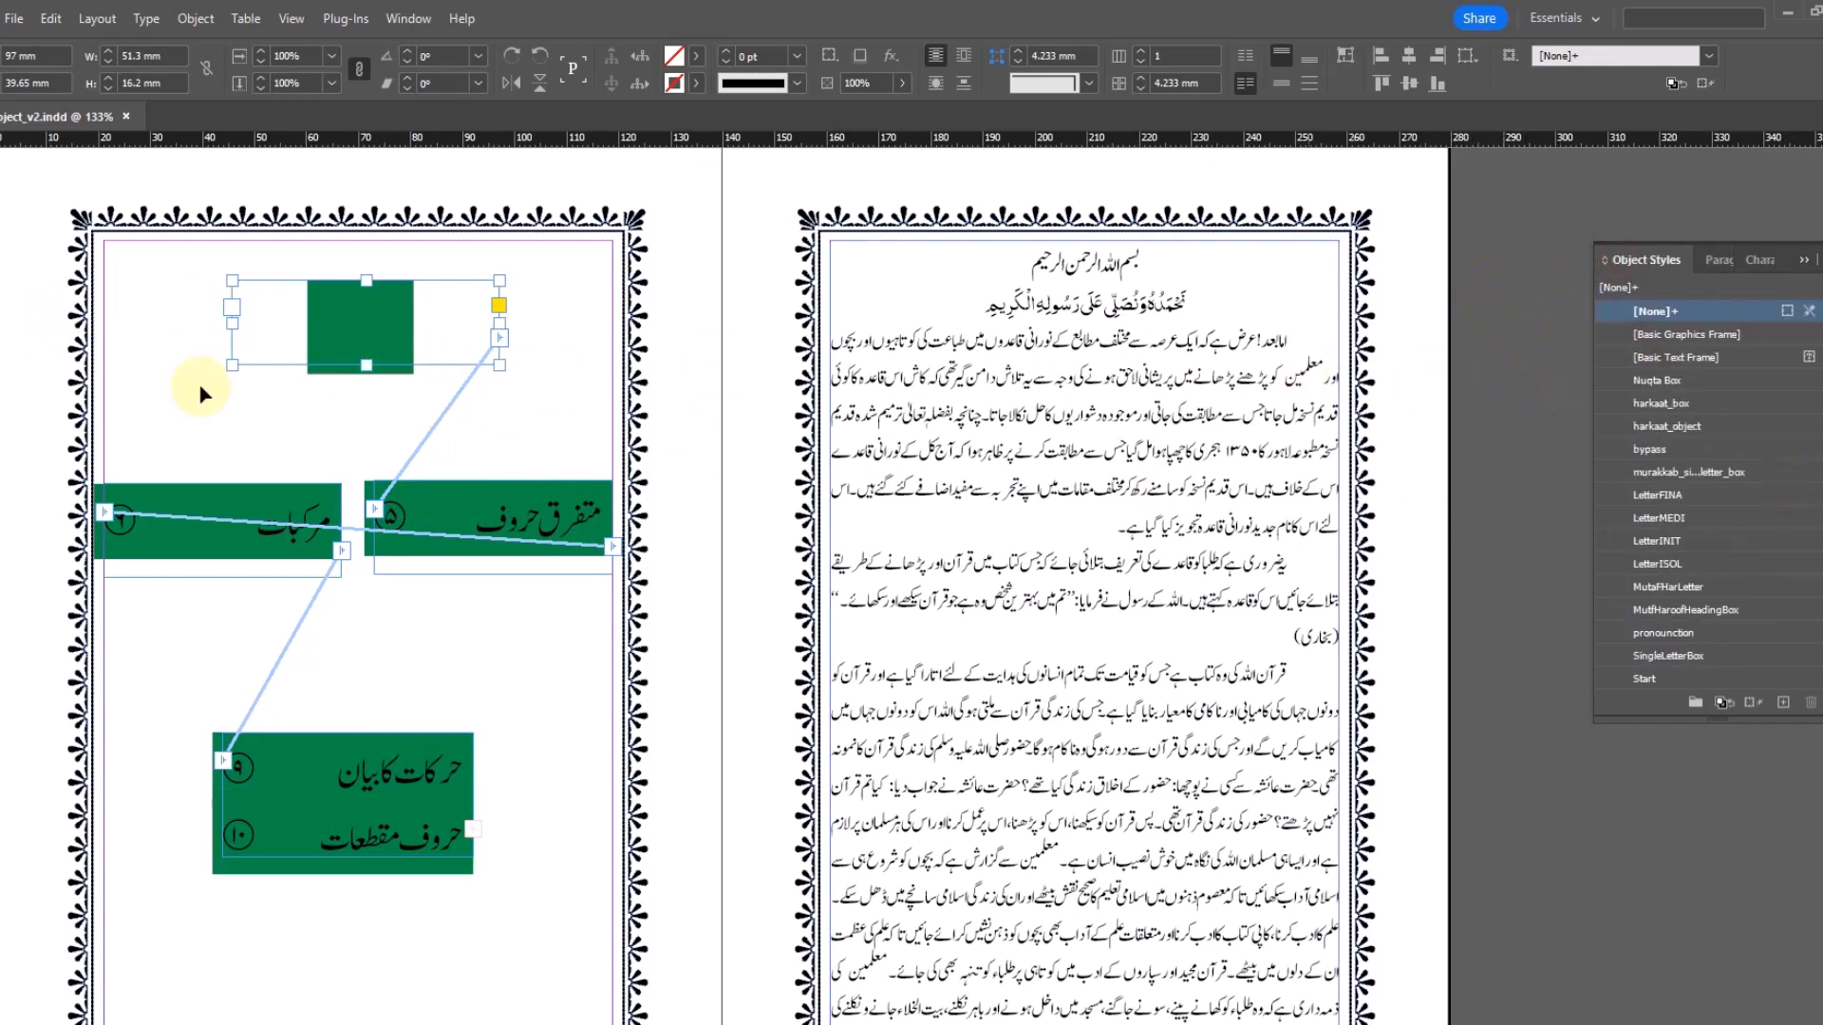
# Step: Turn off paragraph shading in the TOC Heading style used by the contents title and save the style
pyautogui.press('t')
pyautogui.click(389, 316)
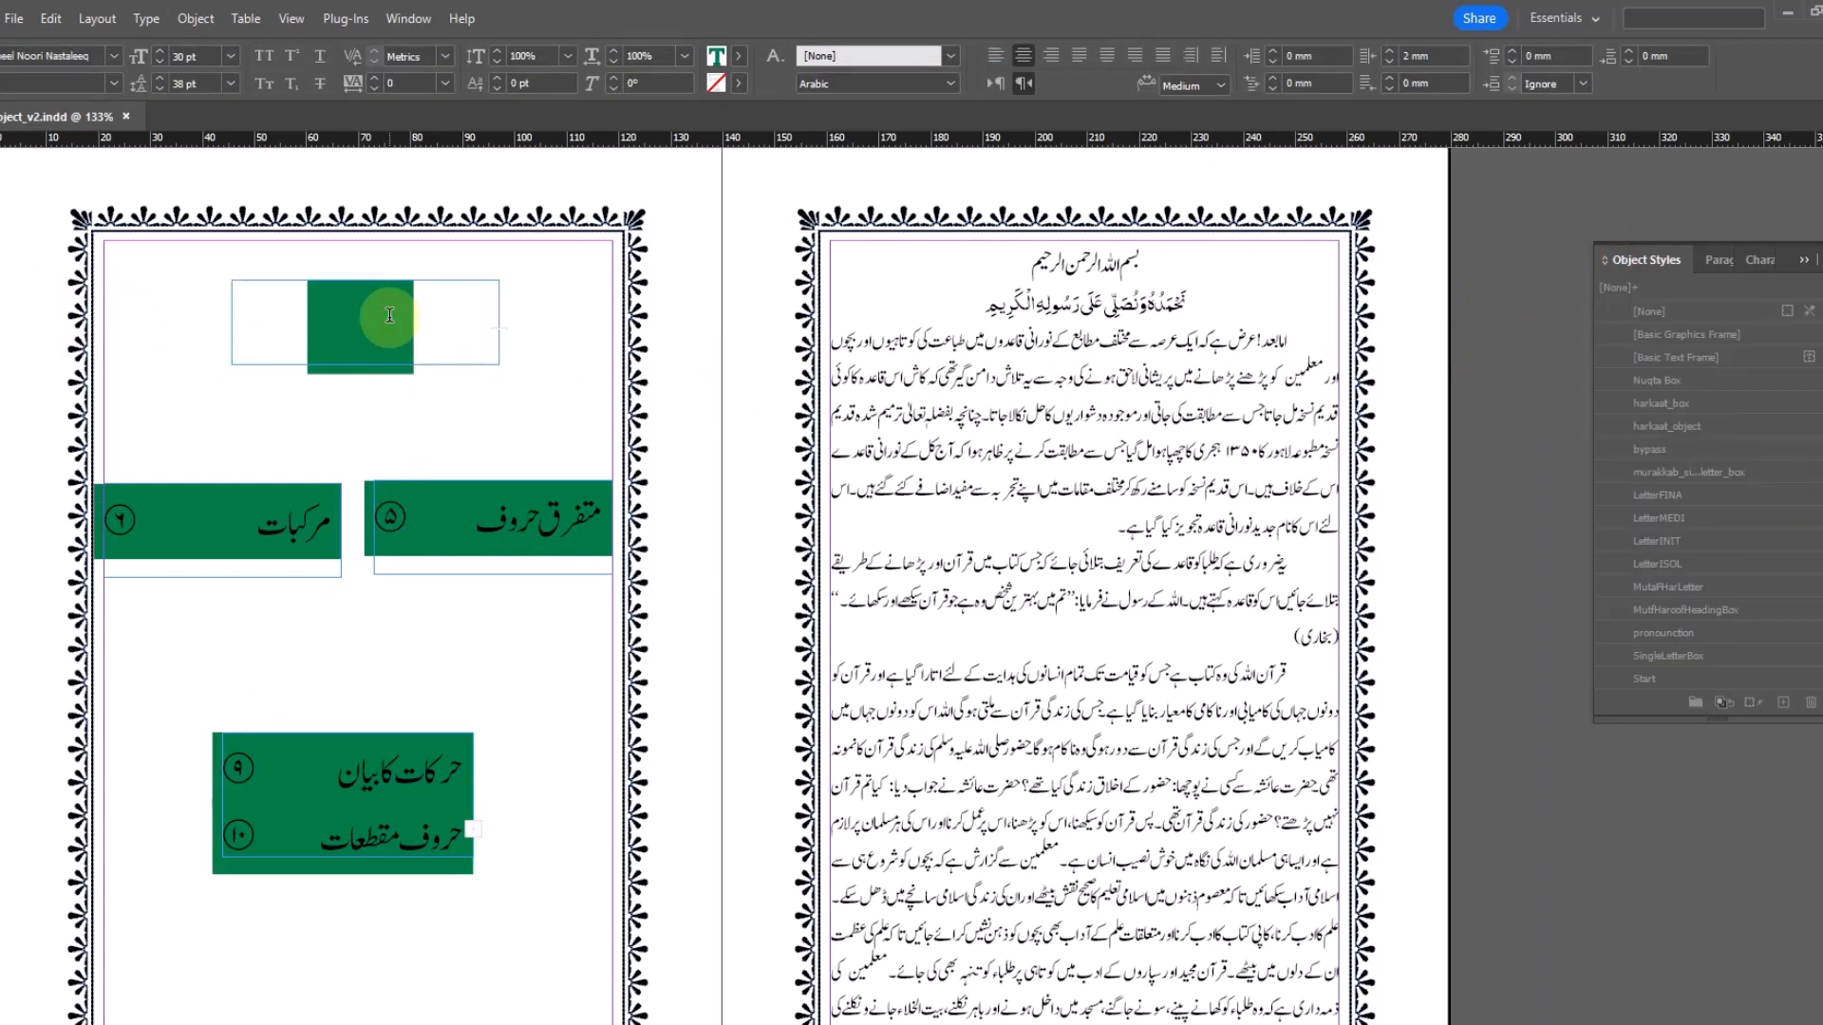
pyautogui.click(1719, 259)
pyautogui.rightClick(1699, 357)
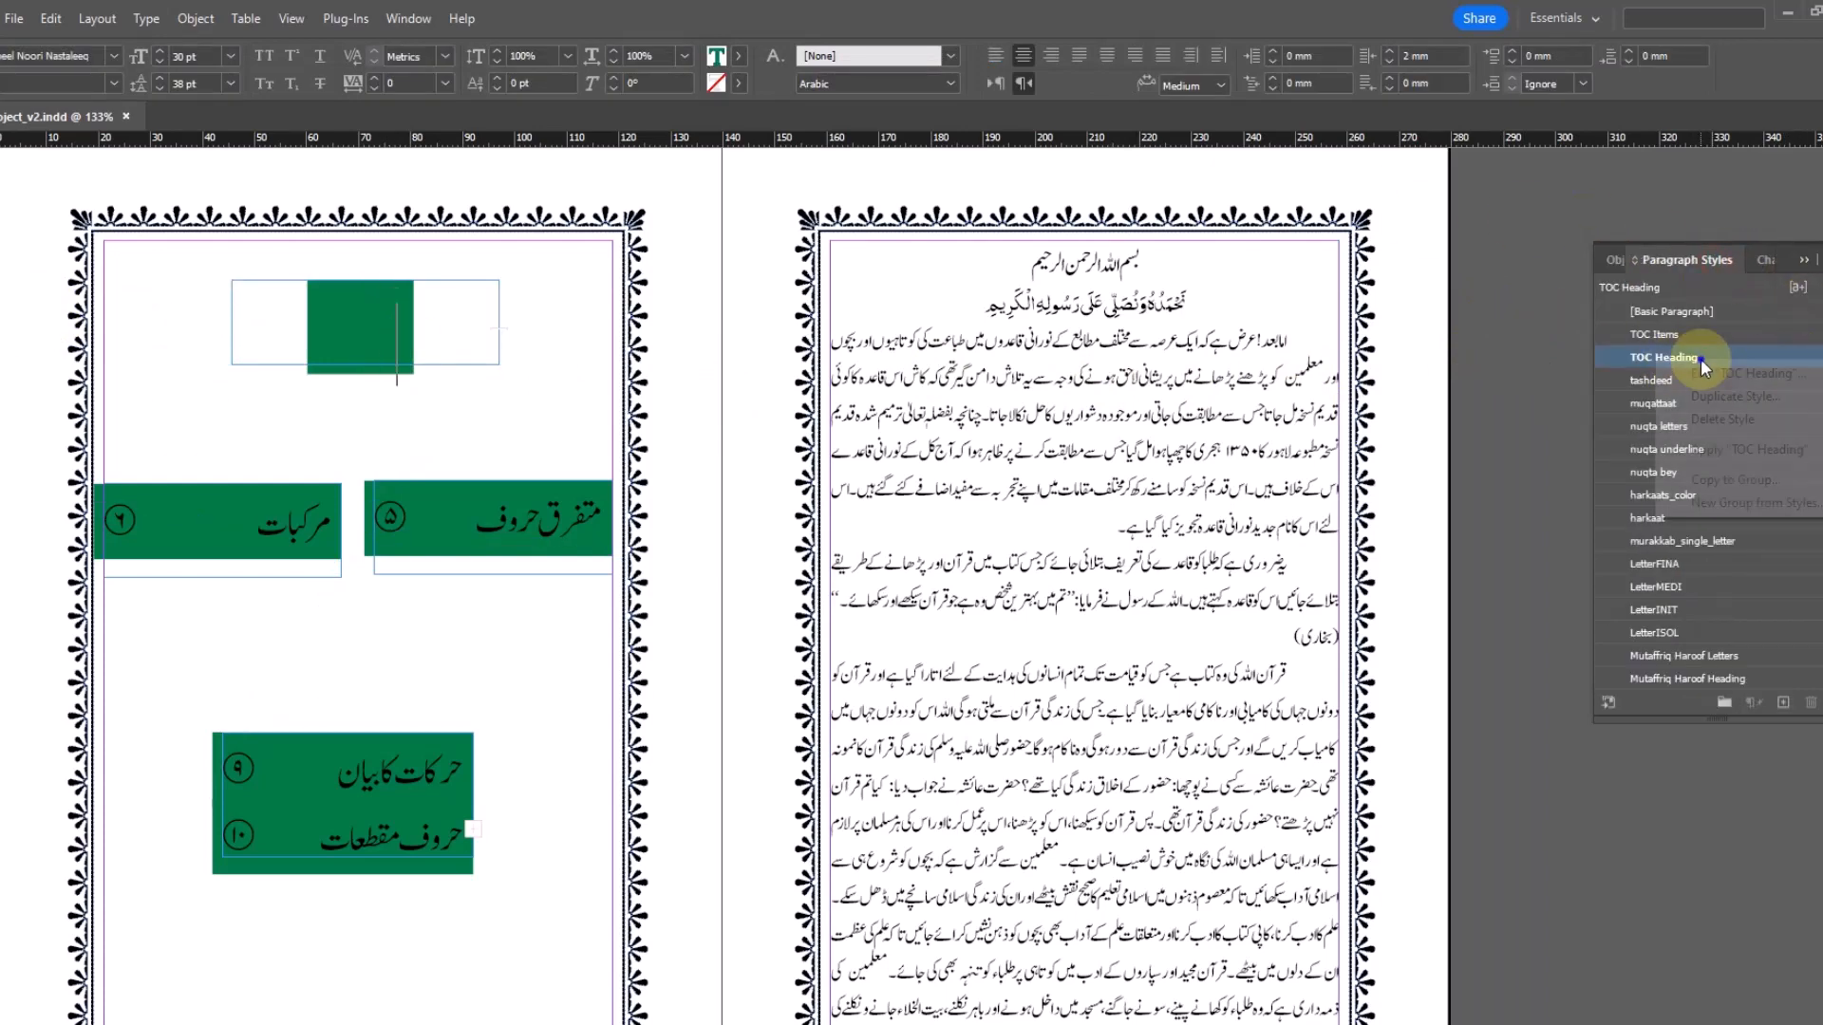
pyautogui.click(1723, 366)
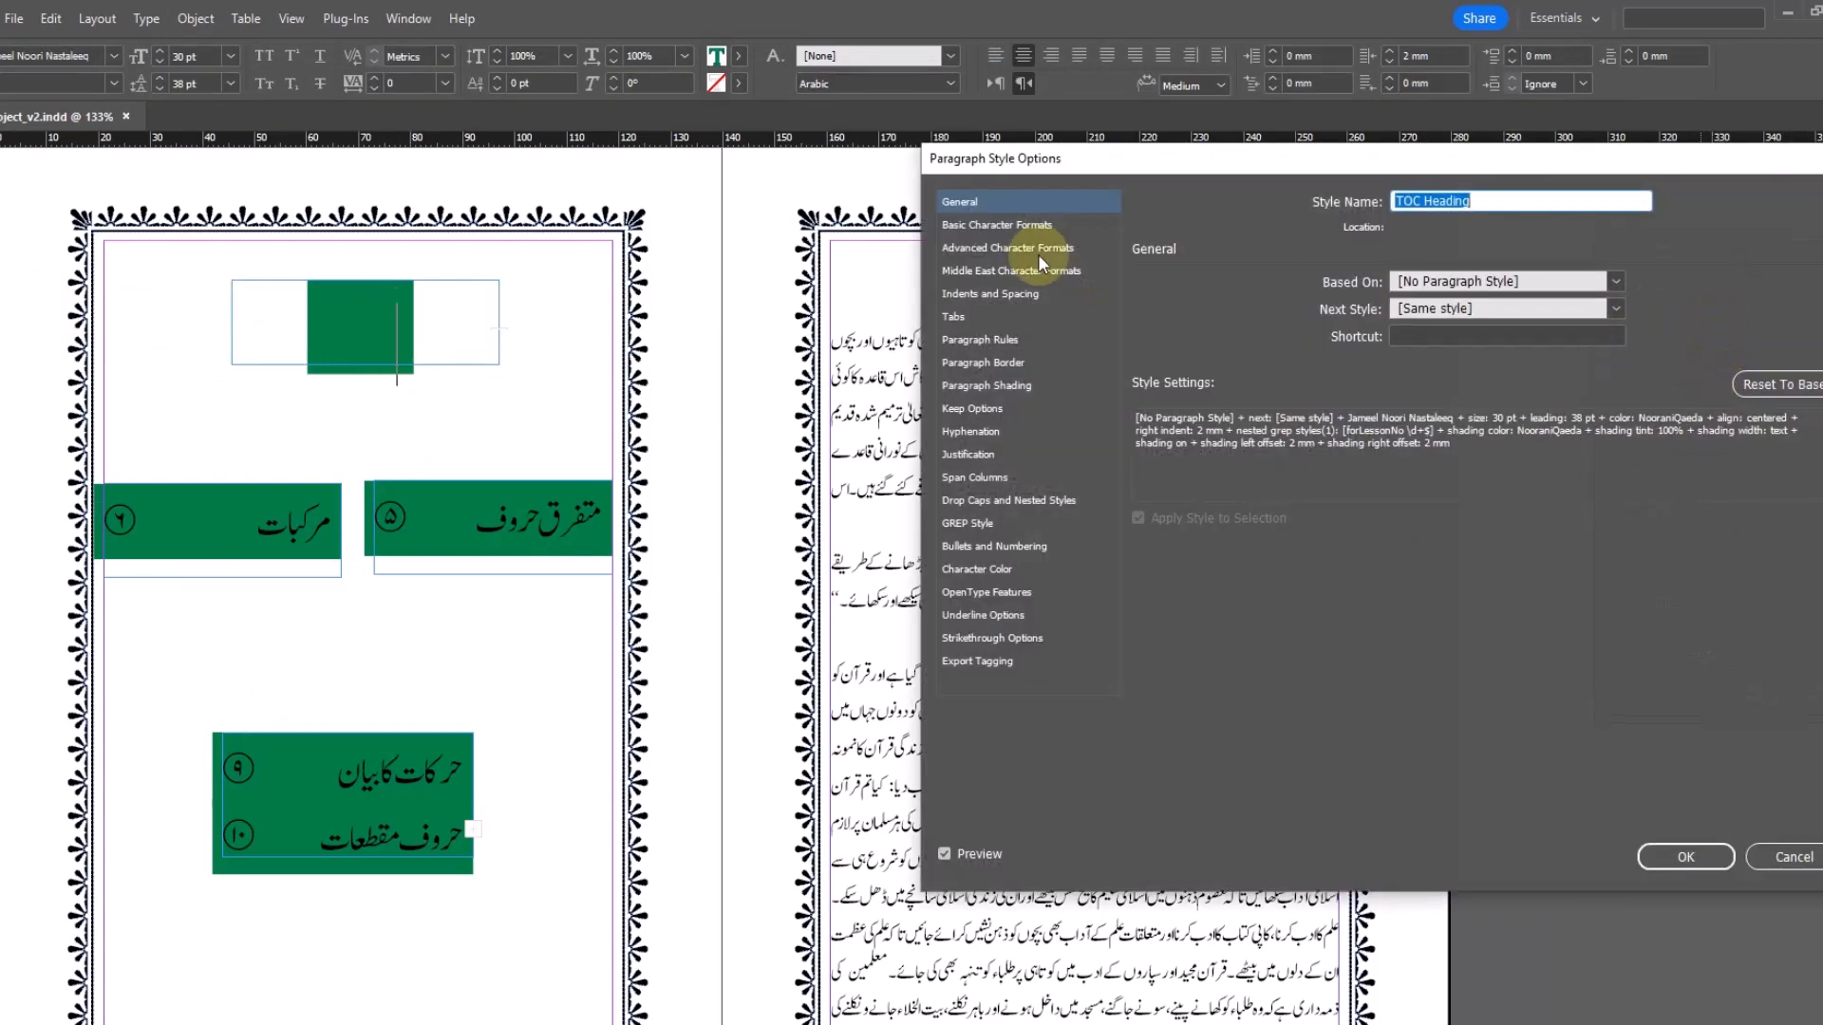
pyautogui.click(1020, 225)
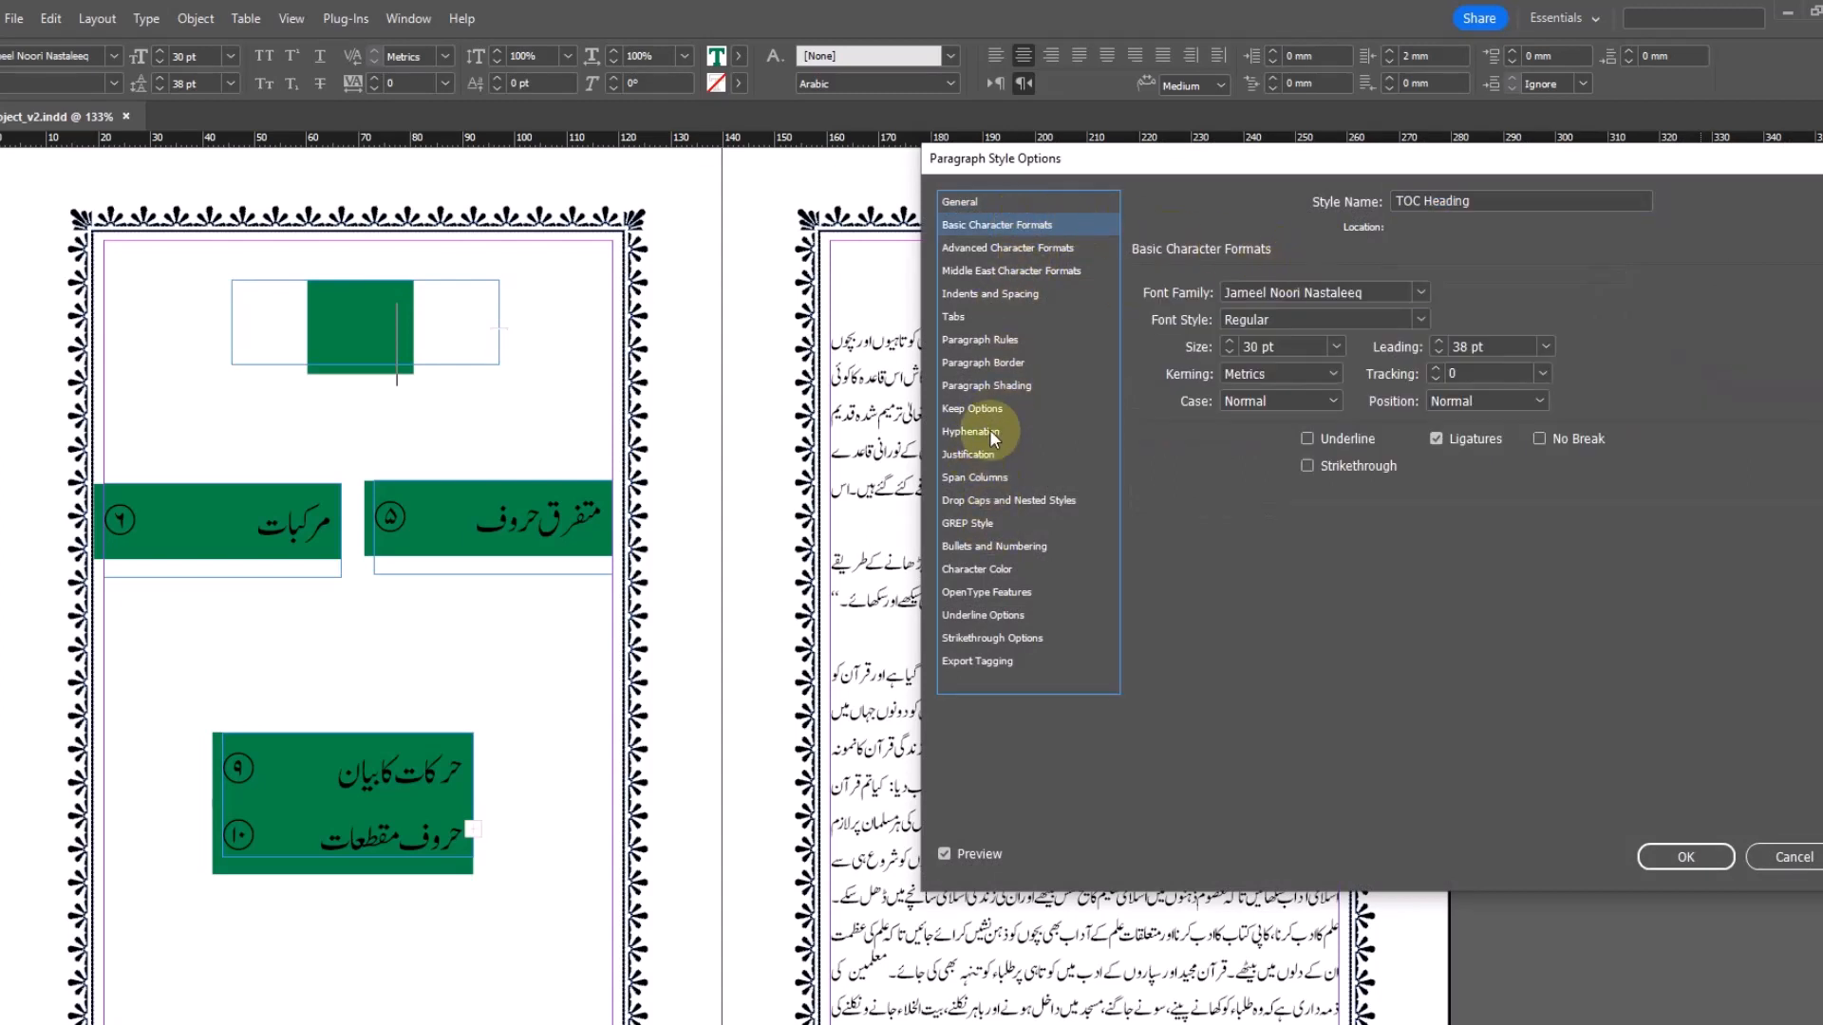
pyautogui.click(995, 385)
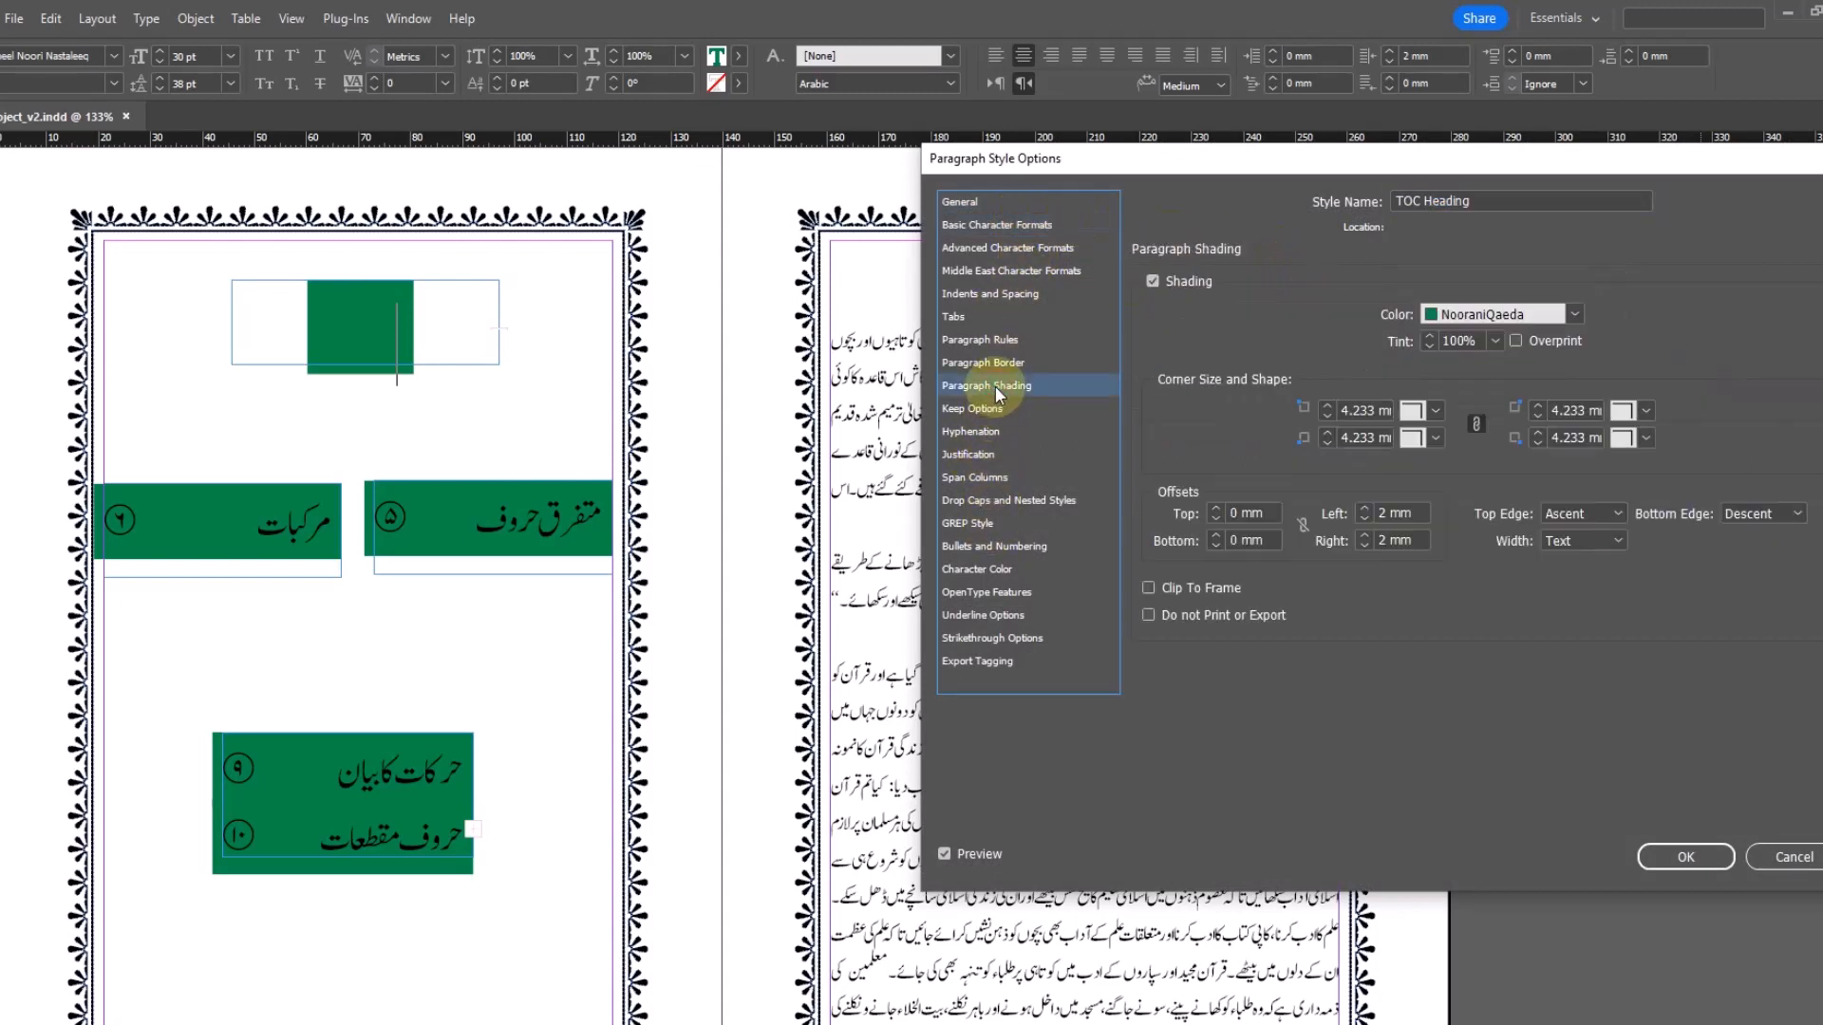
pyautogui.click(1153, 283)
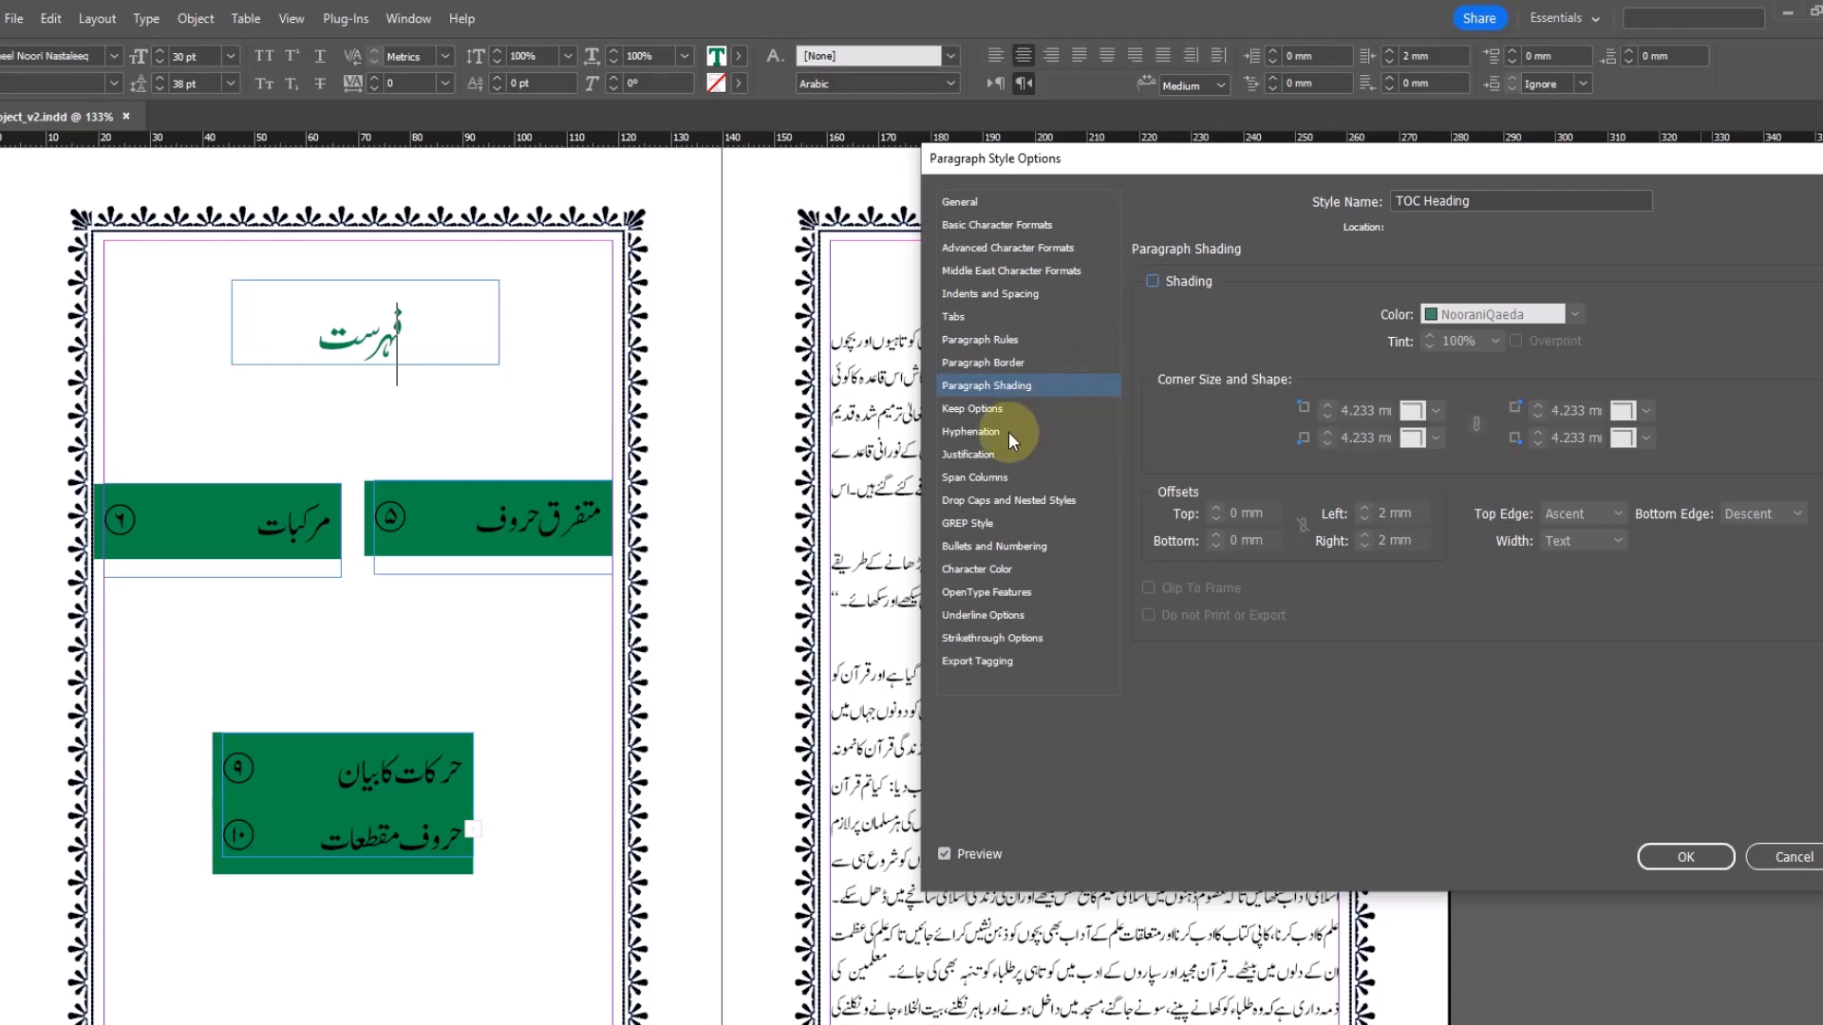
pyautogui.click(1685, 857)
# Step: Turn off paragraph shading in the TOC Items style used by the contents entries
pyautogui.click(522, 528)
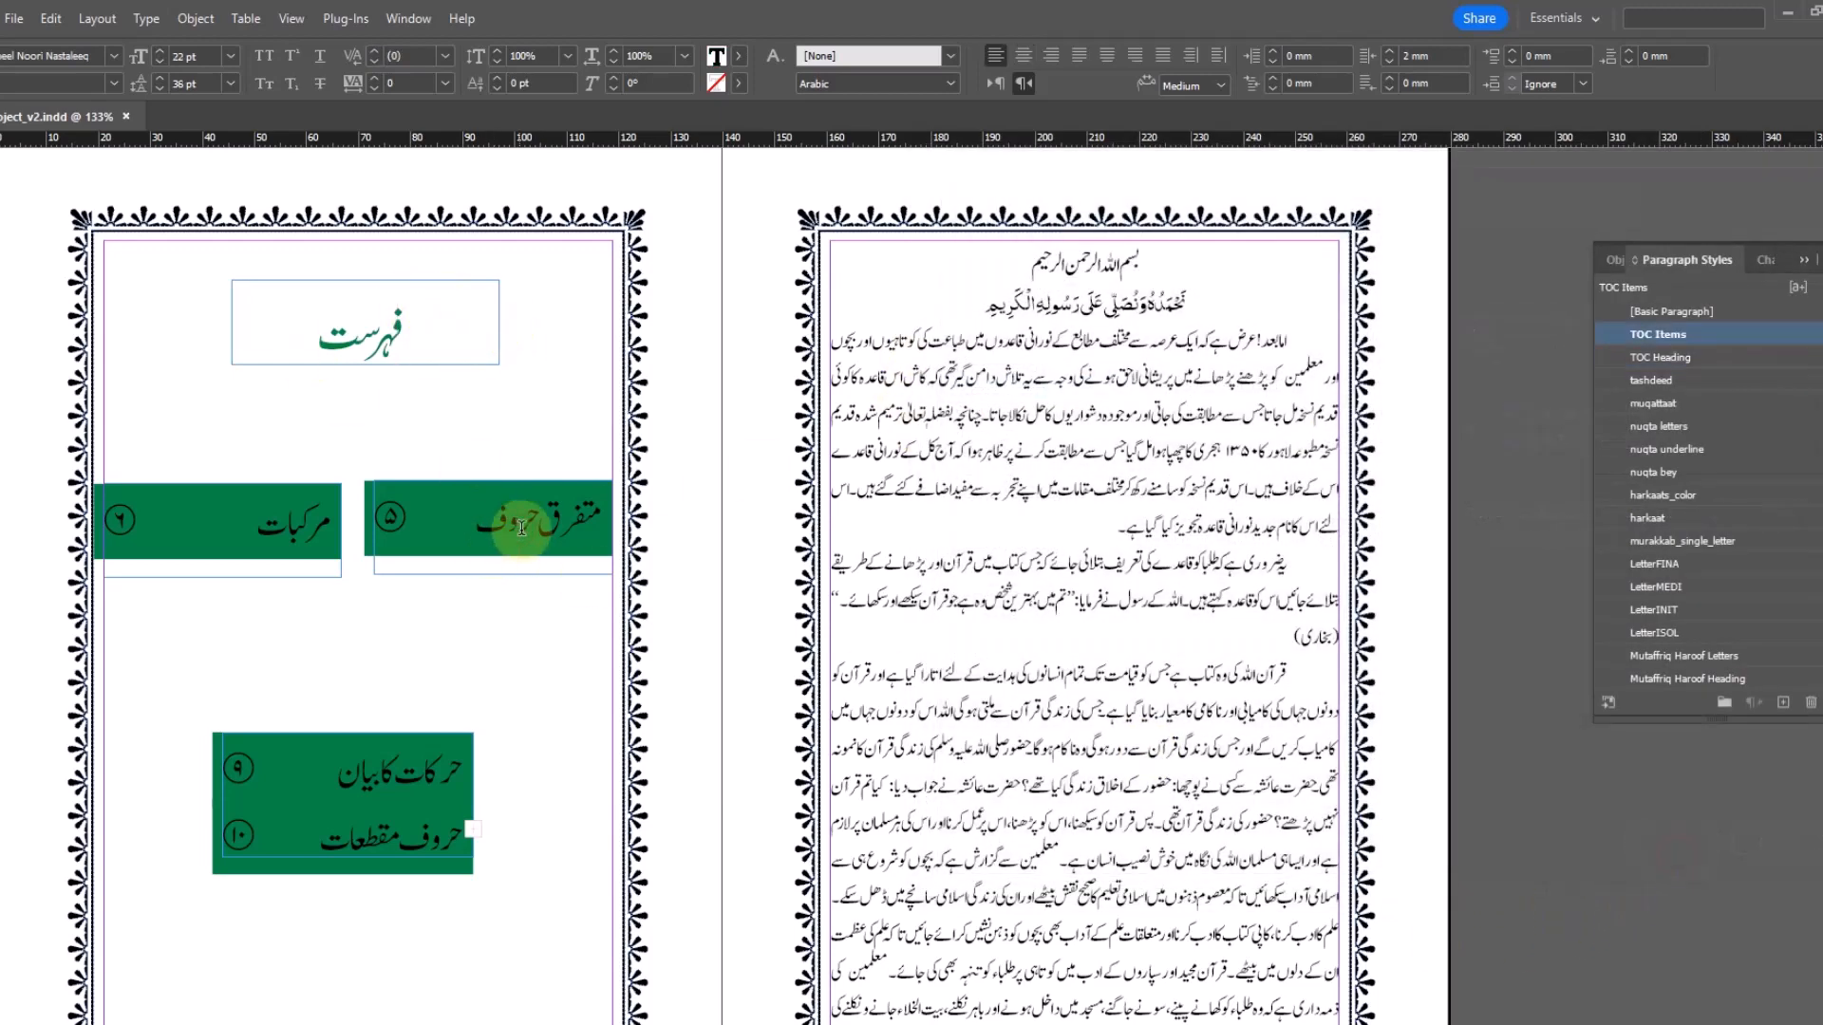
pyautogui.rightClick(1657, 335)
pyautogui.click(1676, 348)
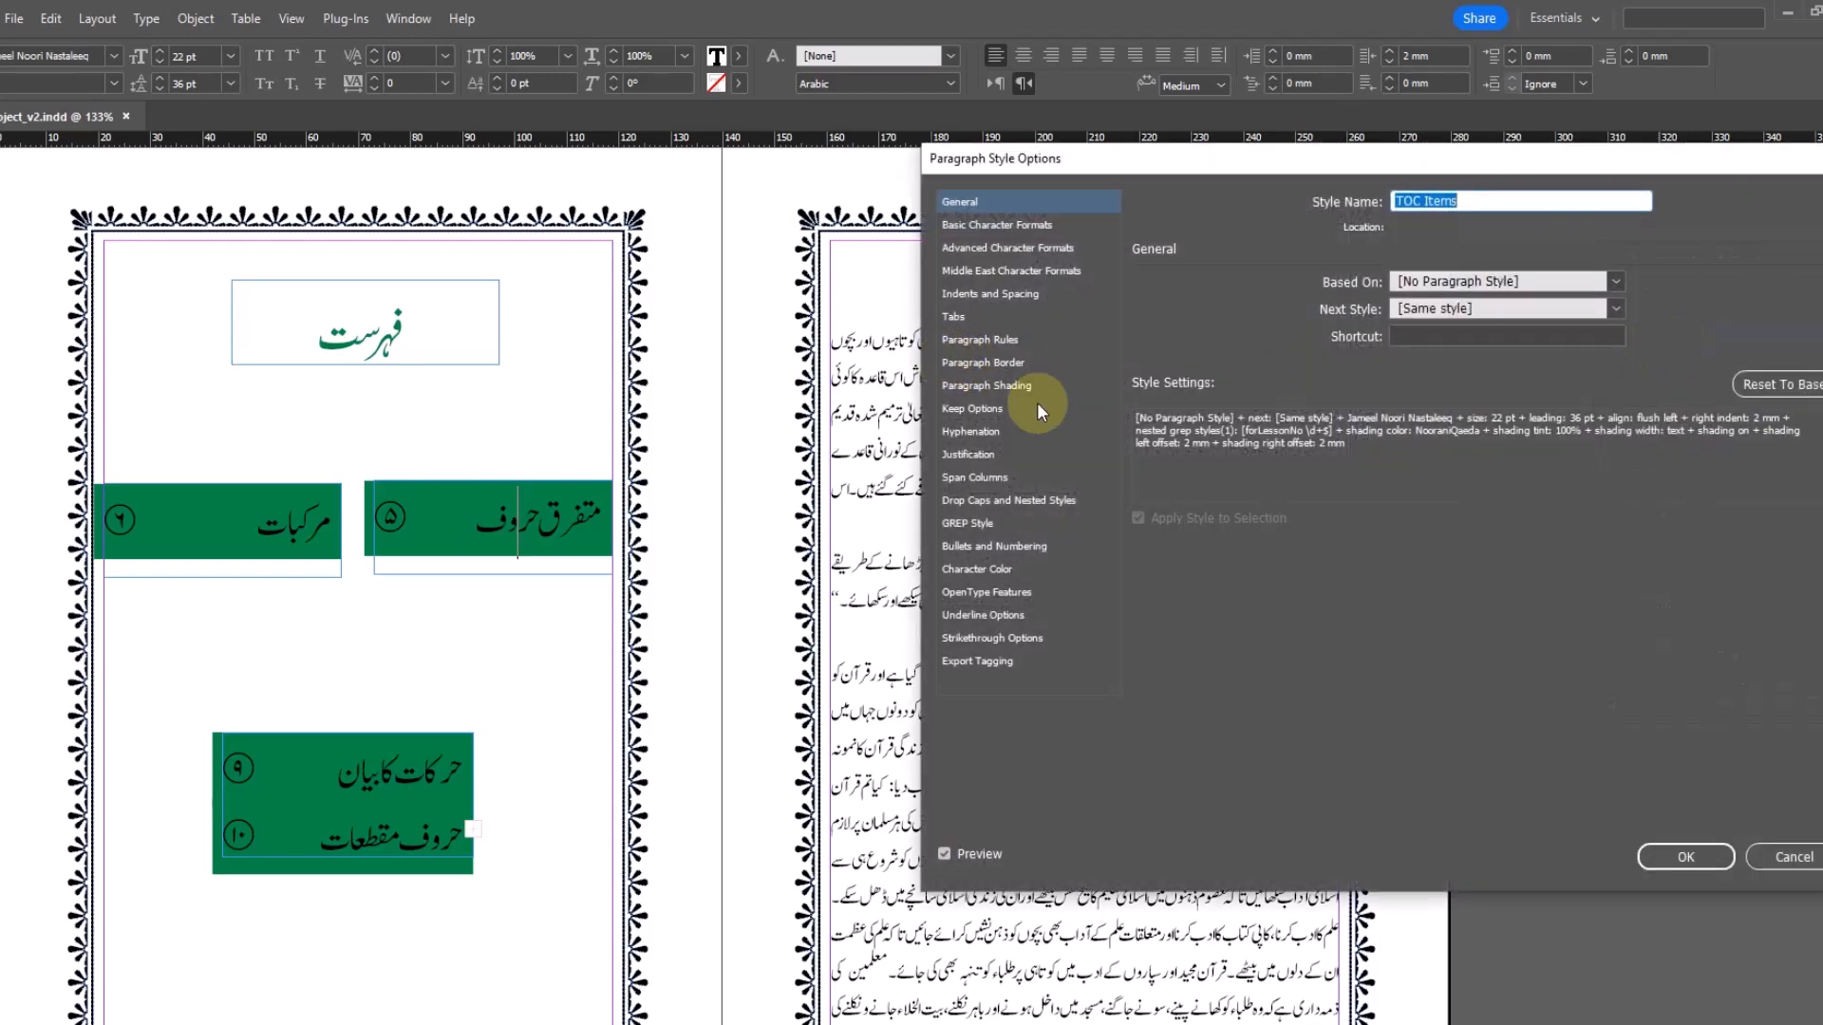
pyautogui.click(1010, 387)
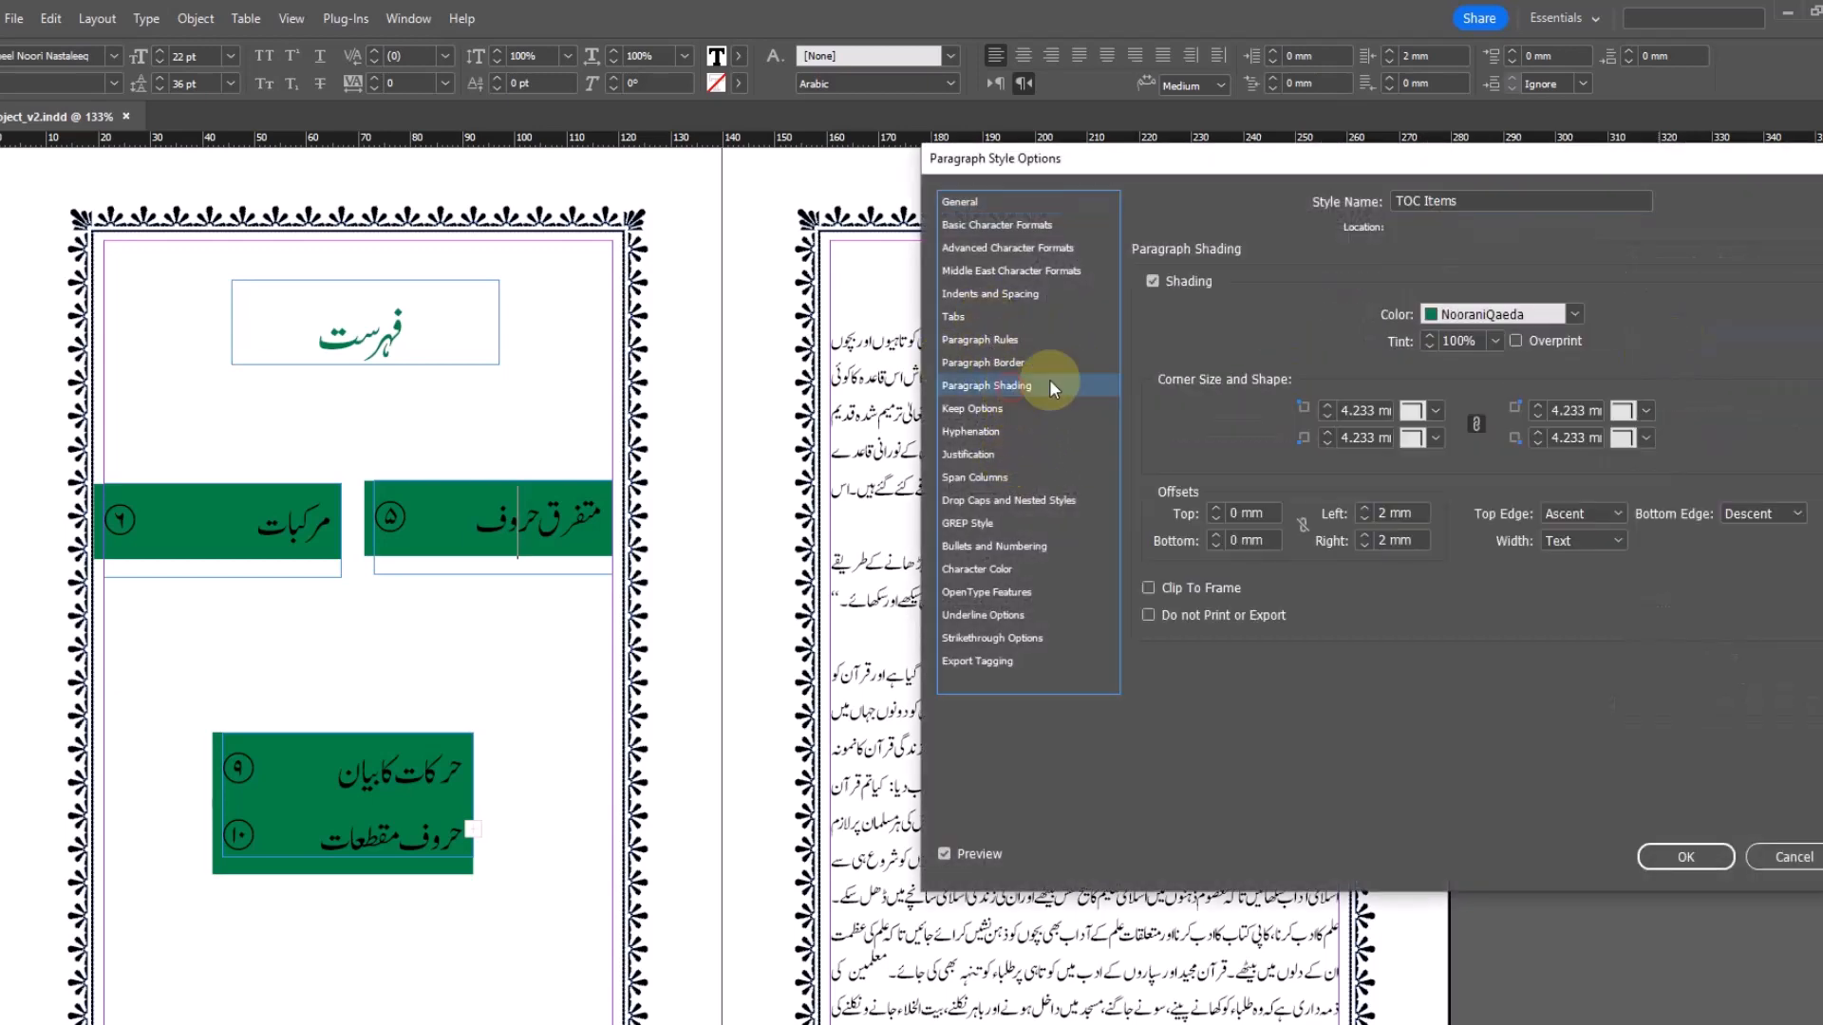
pyautogui.click(1152, 281)
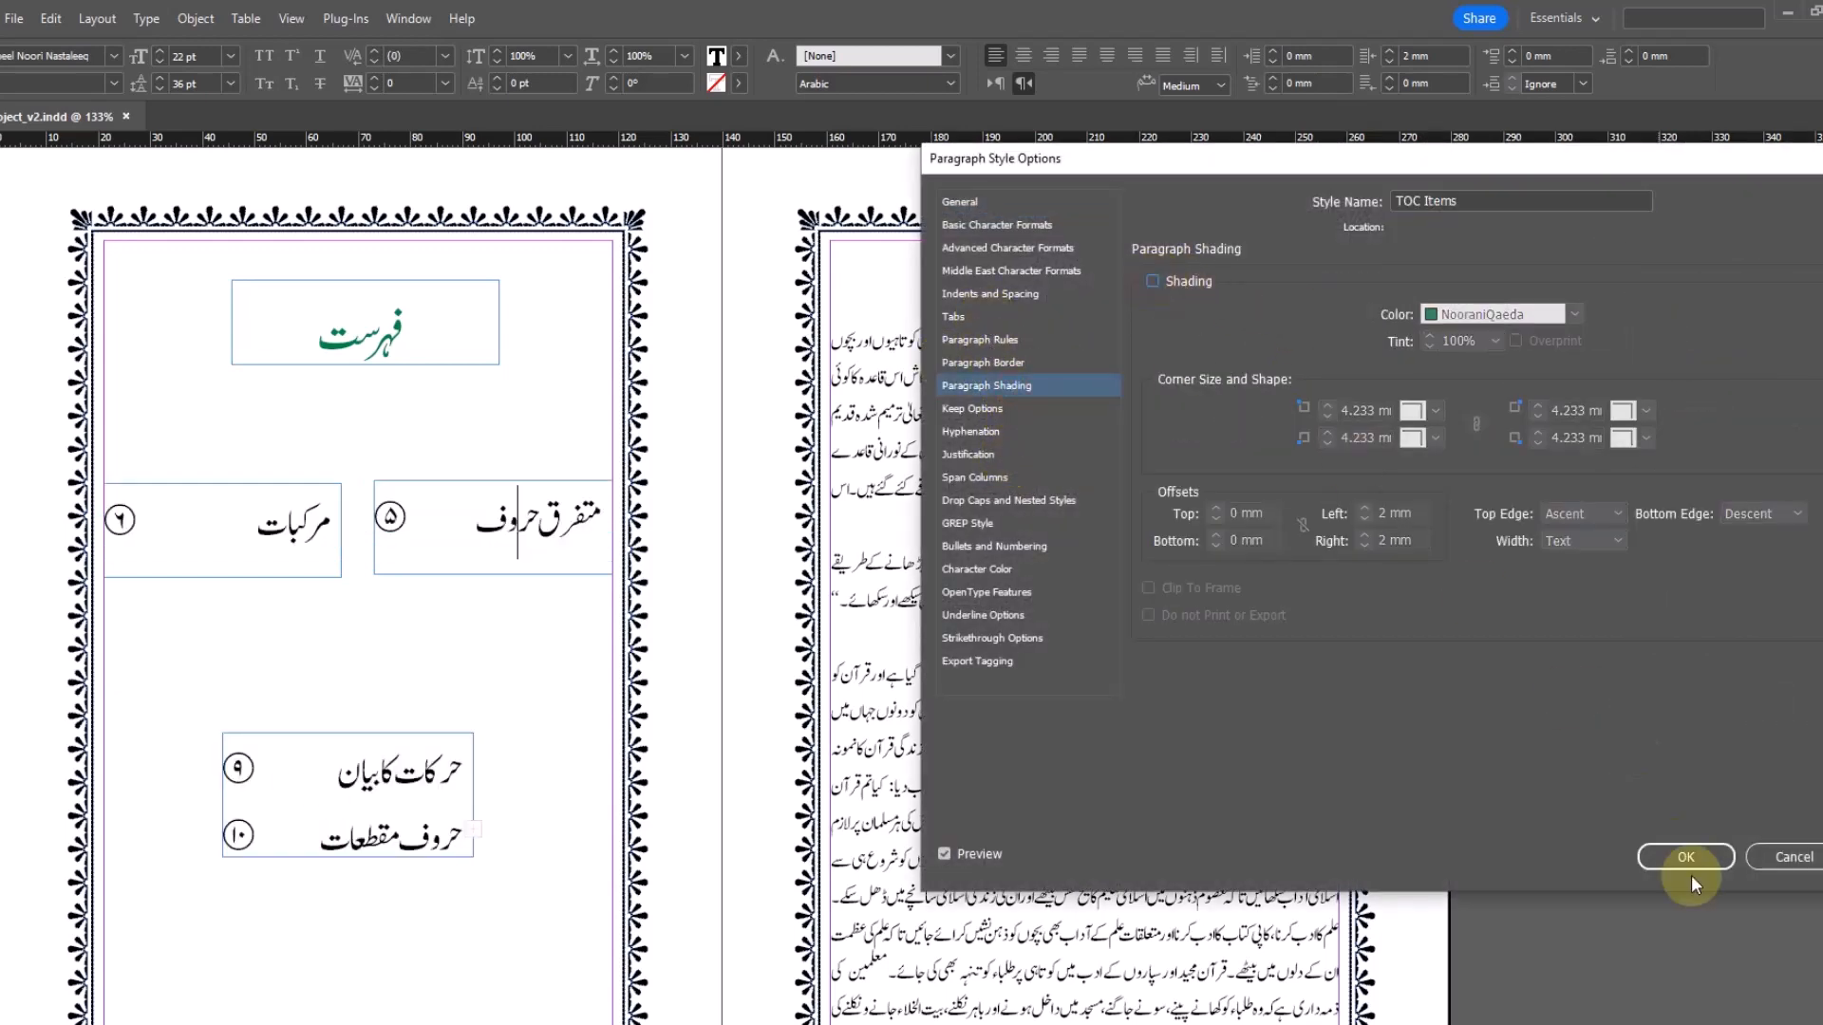
# Step: Delete the forLessonNo GREP style (\d+$) from the TOC Items style and save the style
pyautogui.click(974, 525)
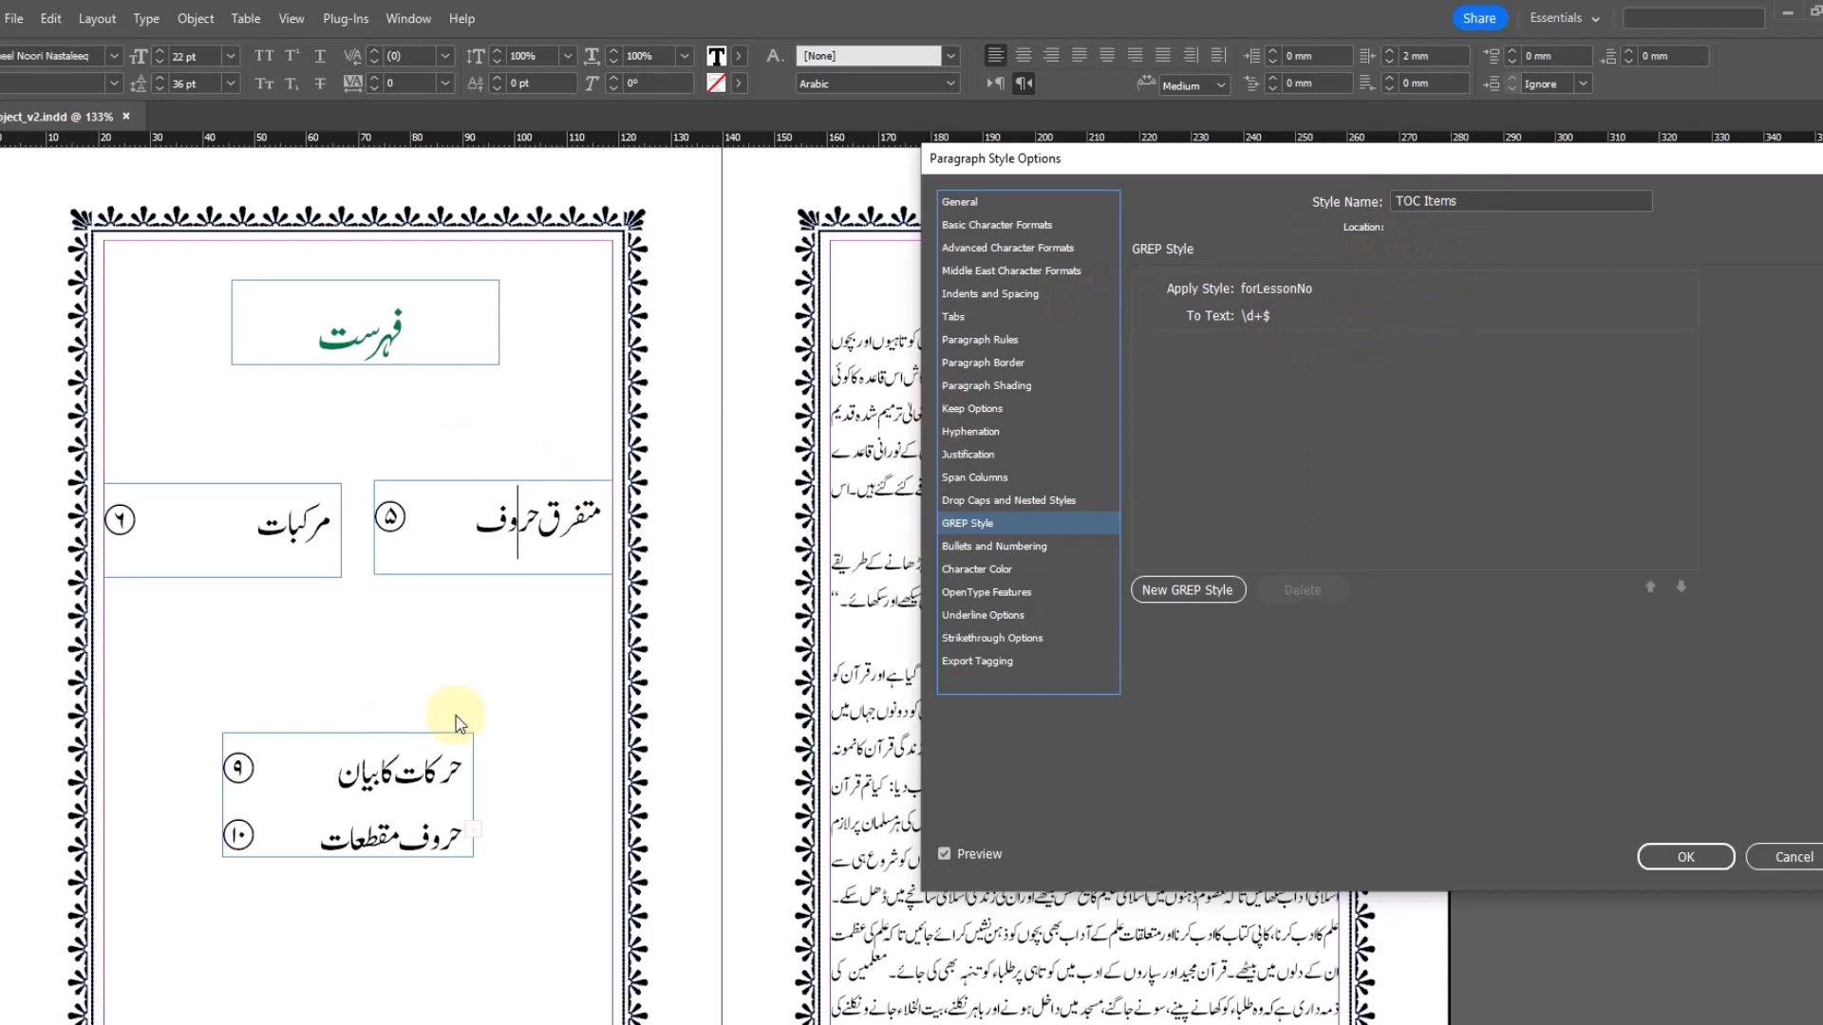
pyautogui.click(1405, 289)
pyautogui.click(1302, 589)
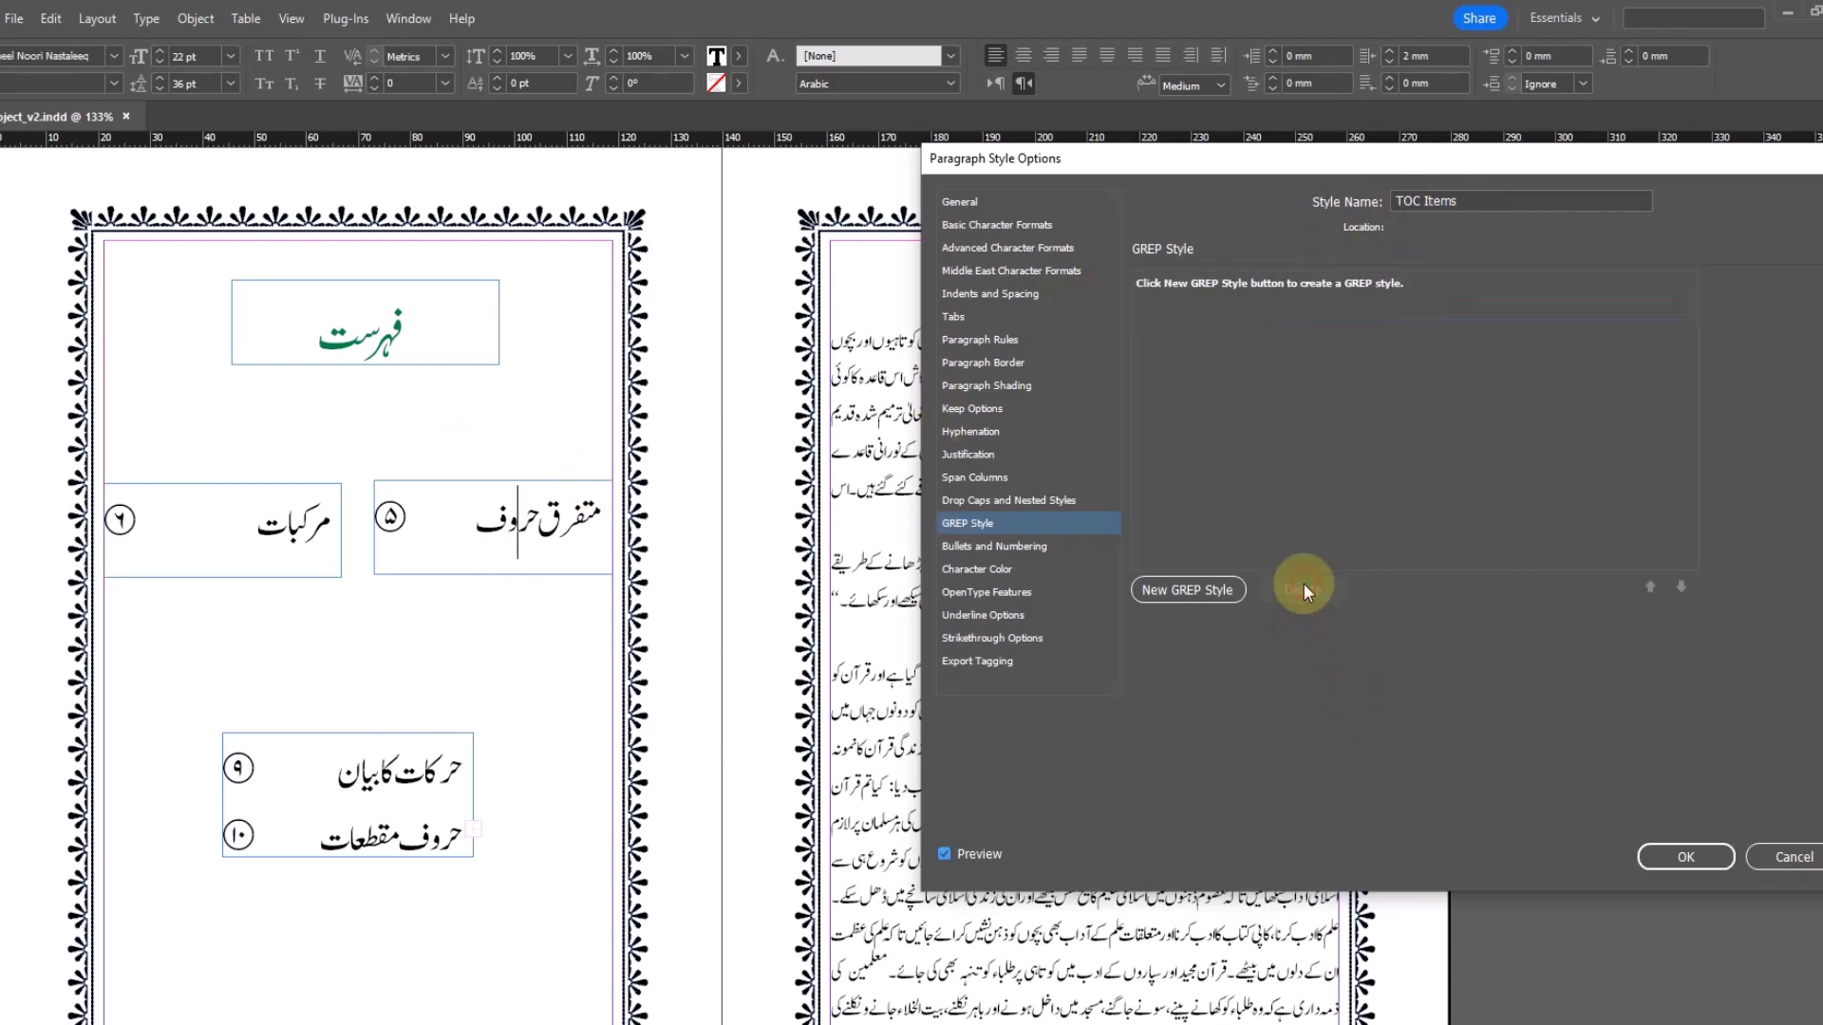
pyautogui.press('Return')
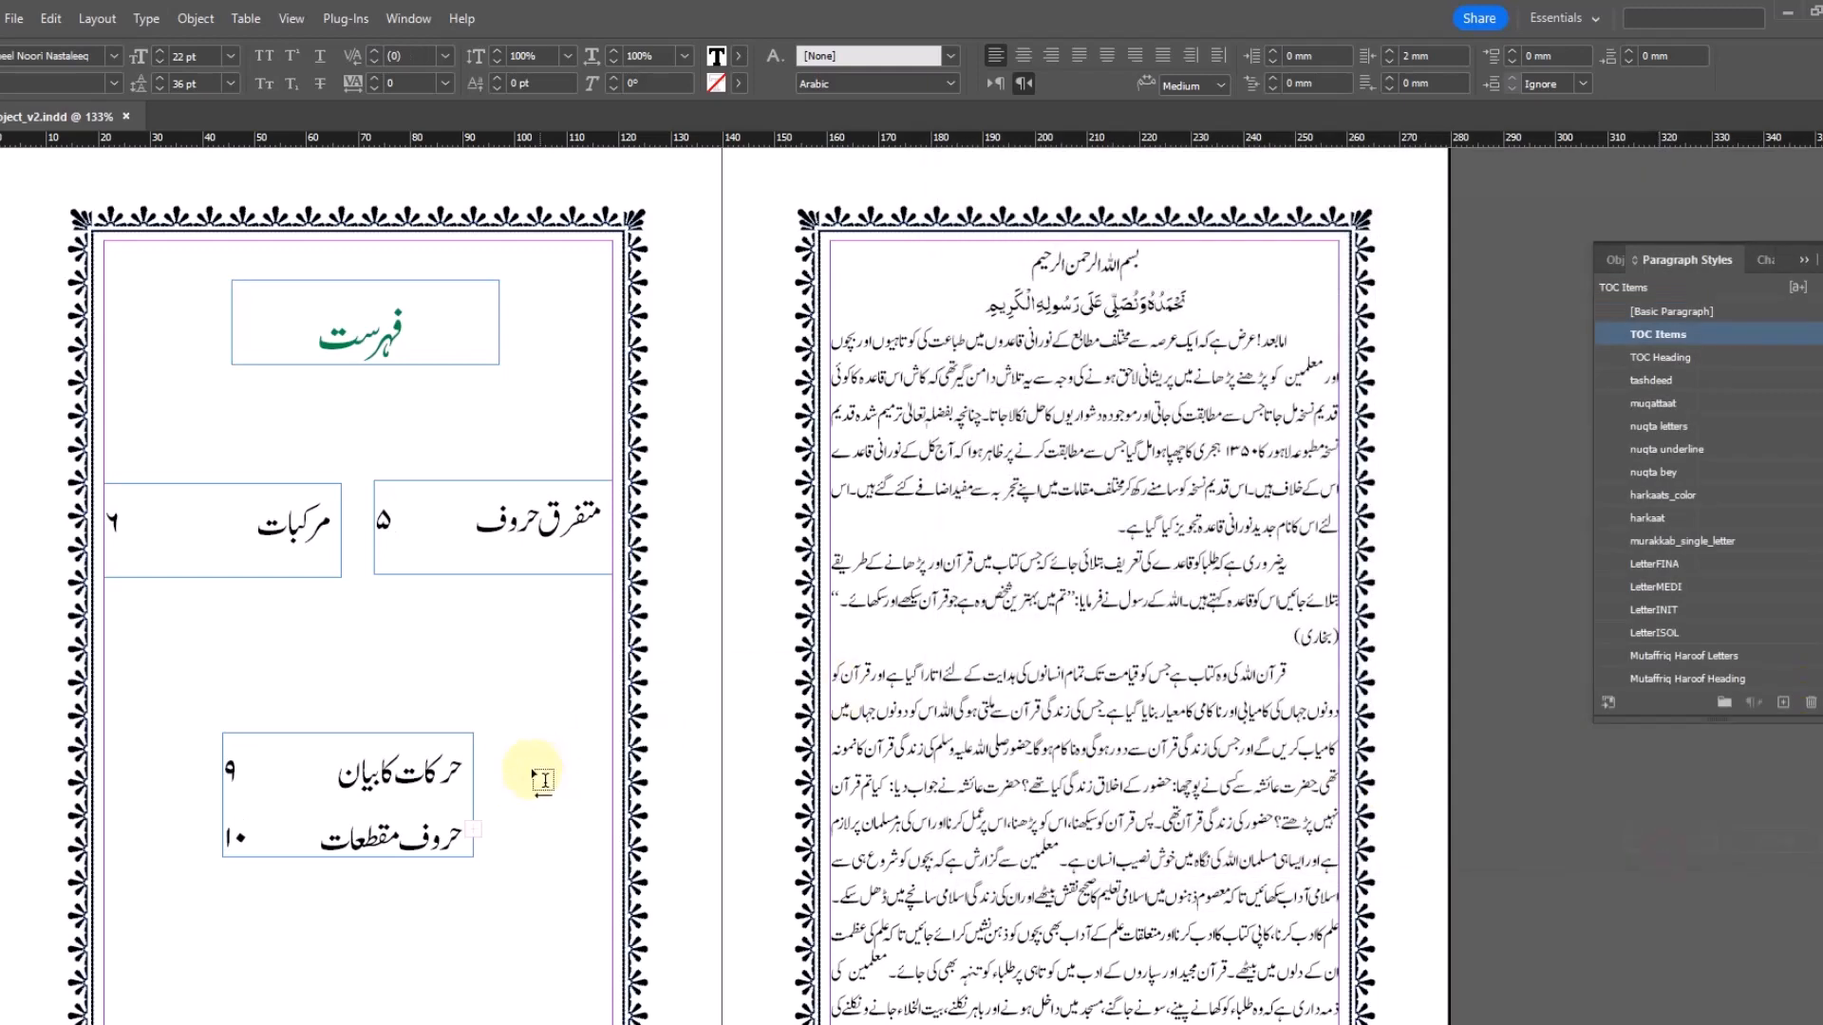
# Step: Extend the two side-by-side contents frames downward to about 30 mm high each so they hold two entries
pyautogui.click(524, 570)
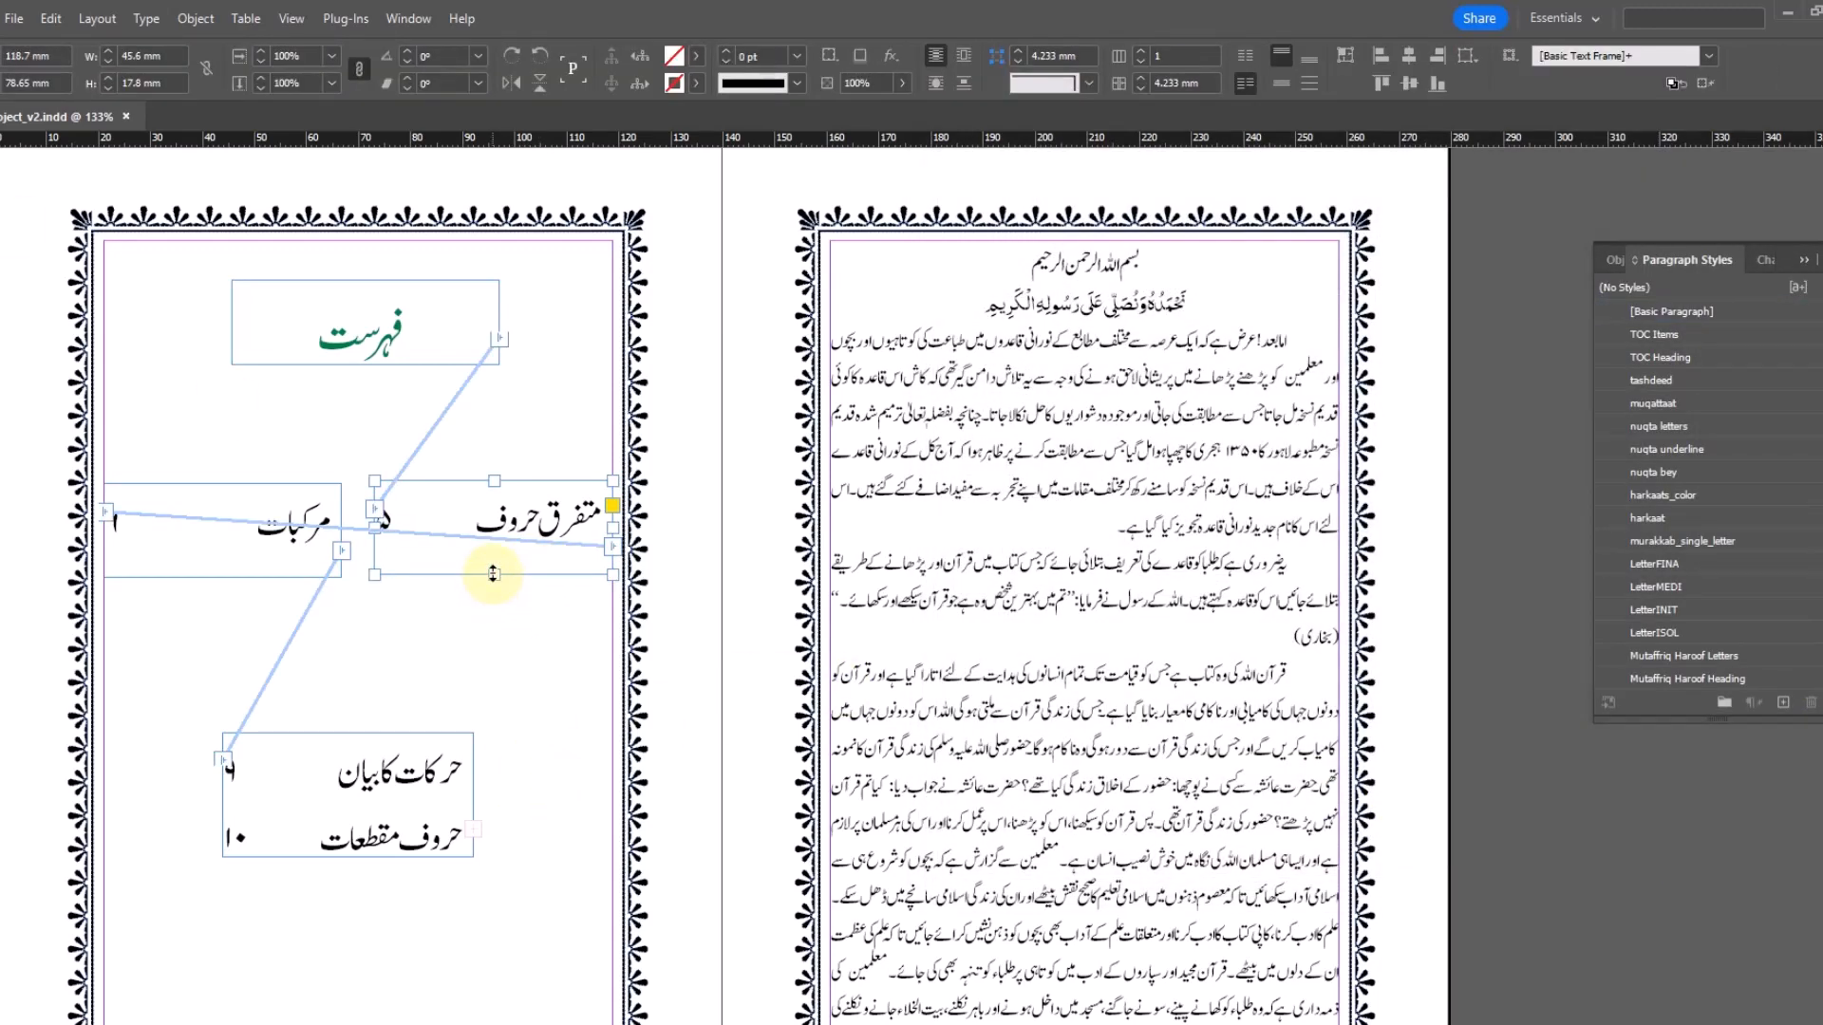
pyautogui.moveTo(493, 573); pyautogui.dragTo(493, 639)
pyautogui.click(193, 560)
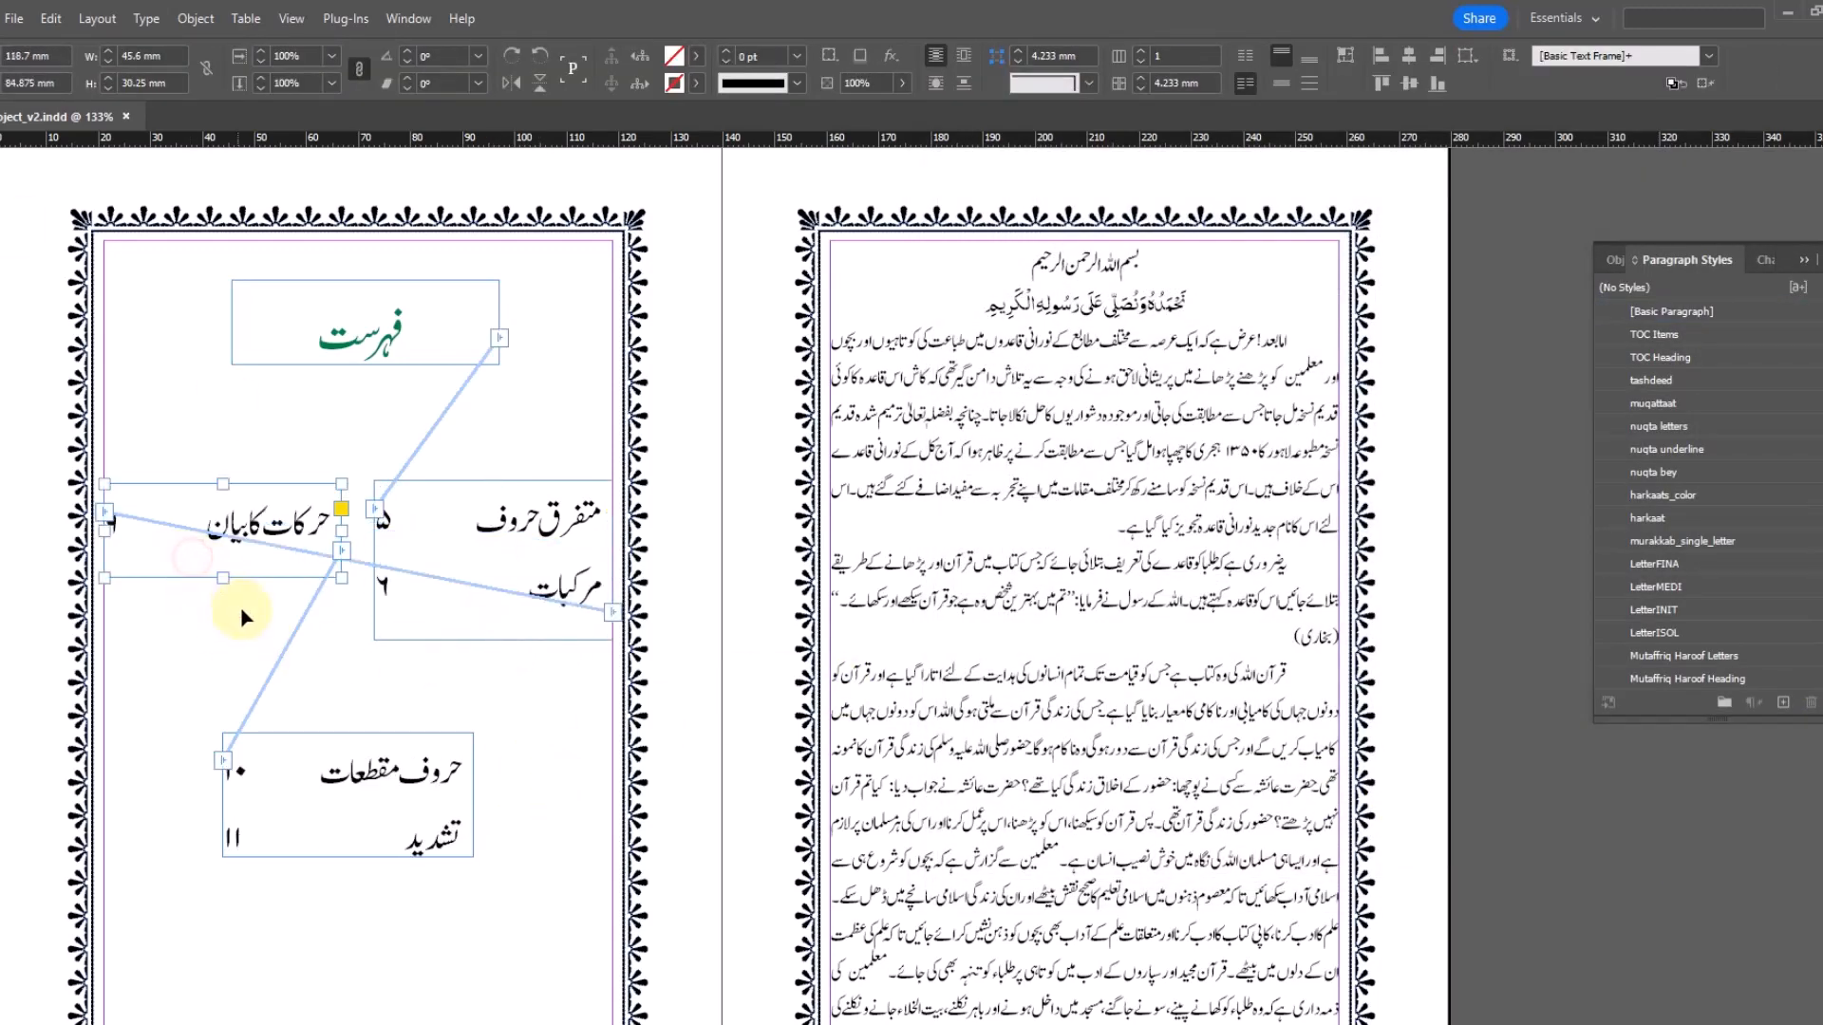
pyautogui.moveTo(224, 578); pyautogui.dragTo(224, 640)
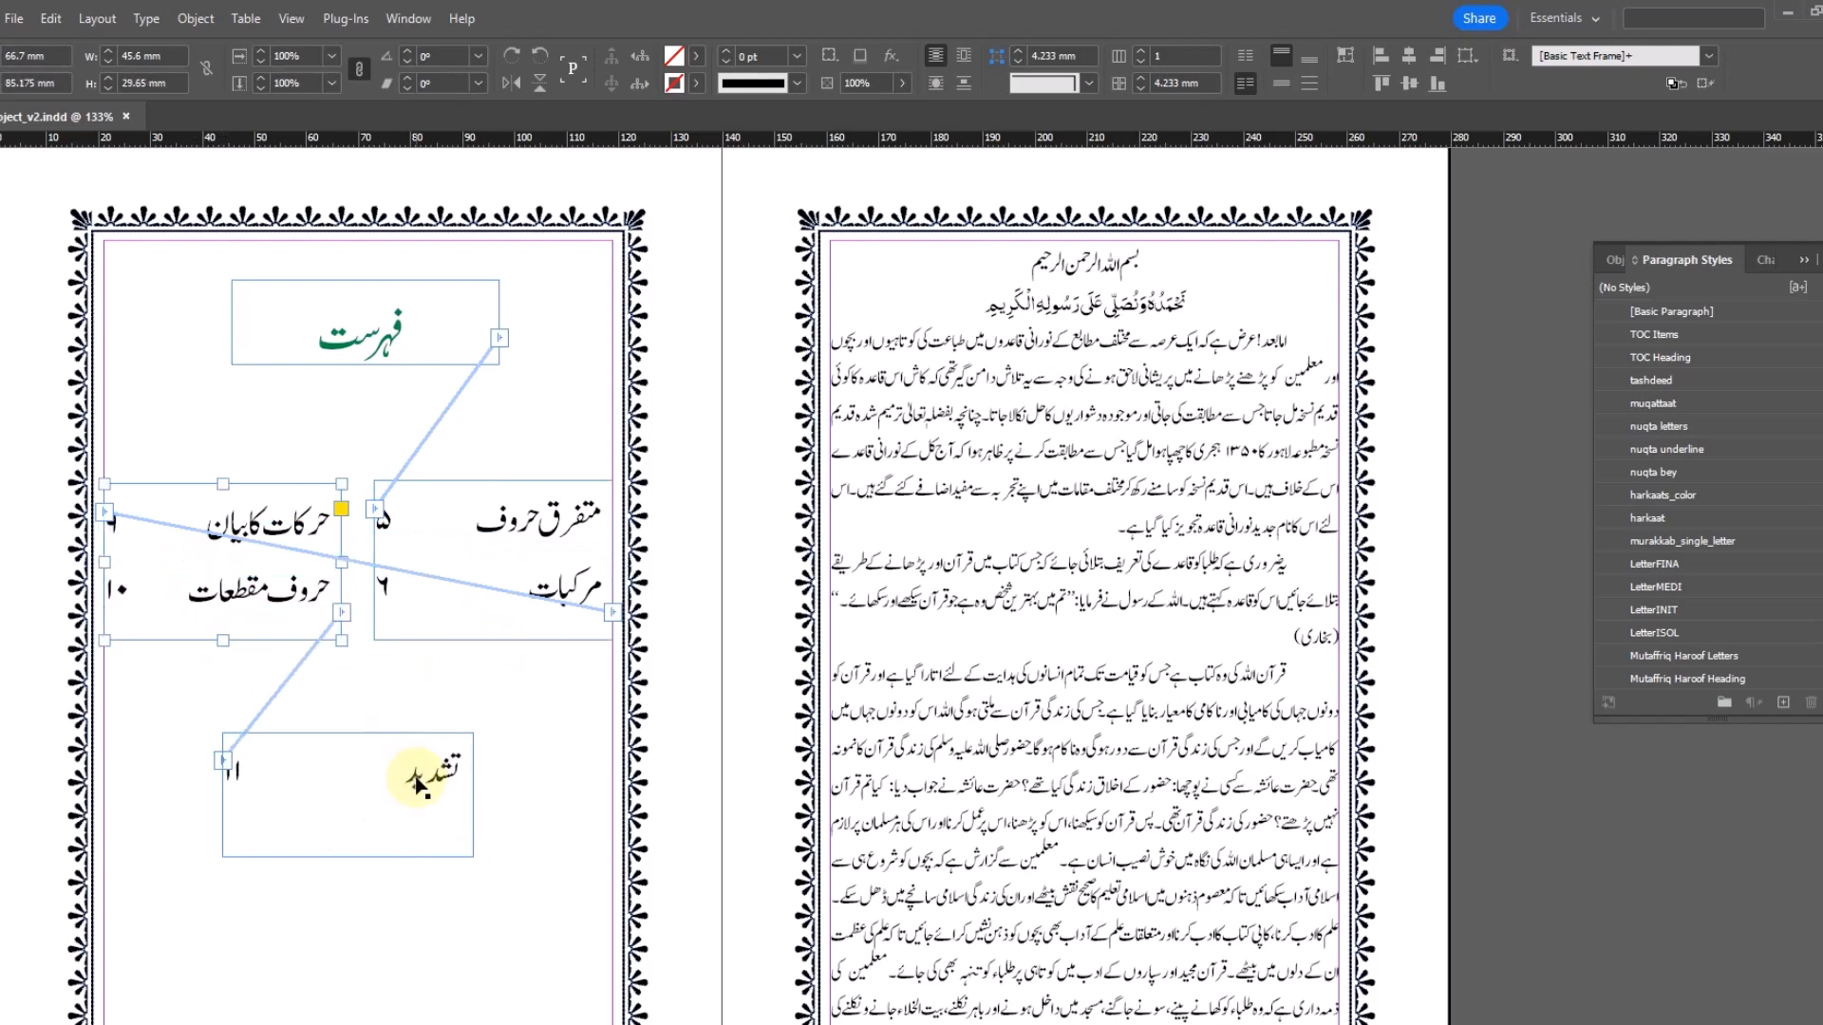
pyautogui.click(408, 815)
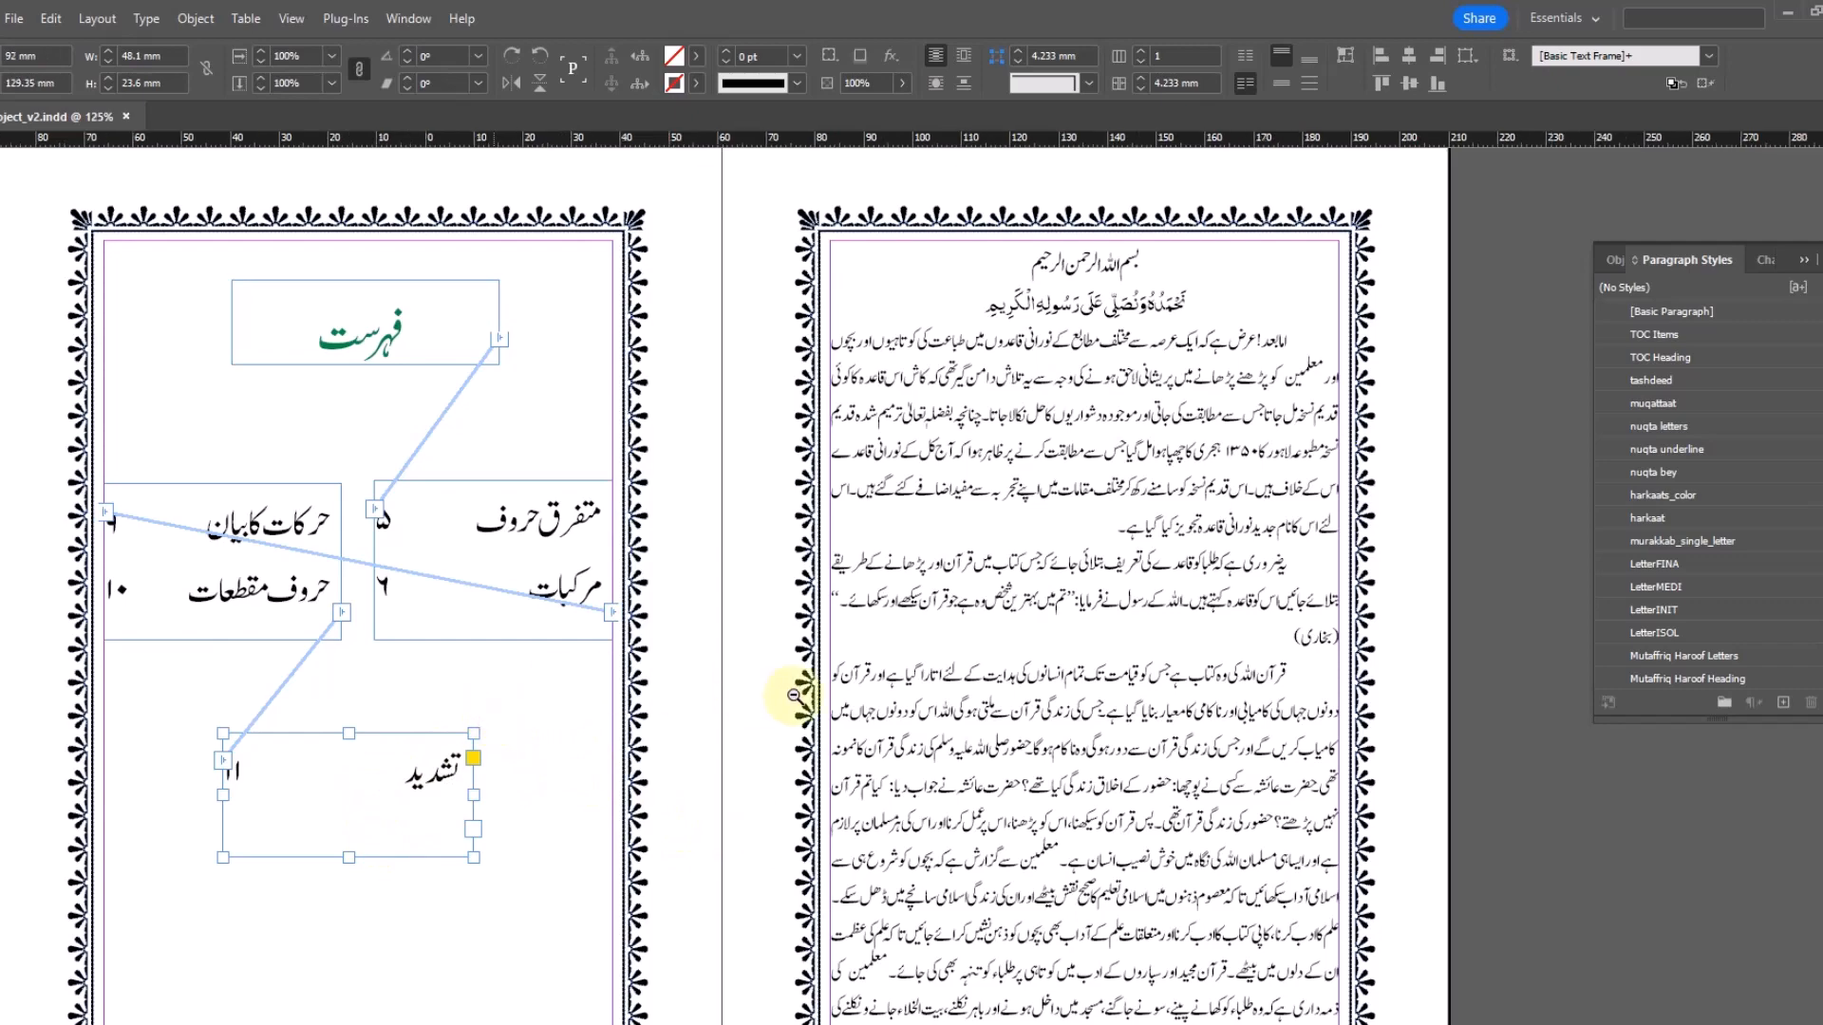
# Step: Compare the chapter headings and page numbers on the lesson pages with the entries in the table of contents
pyautogui.hotkey('ctrl', '-')
pyautogui.scroll(-10, 892, 738)
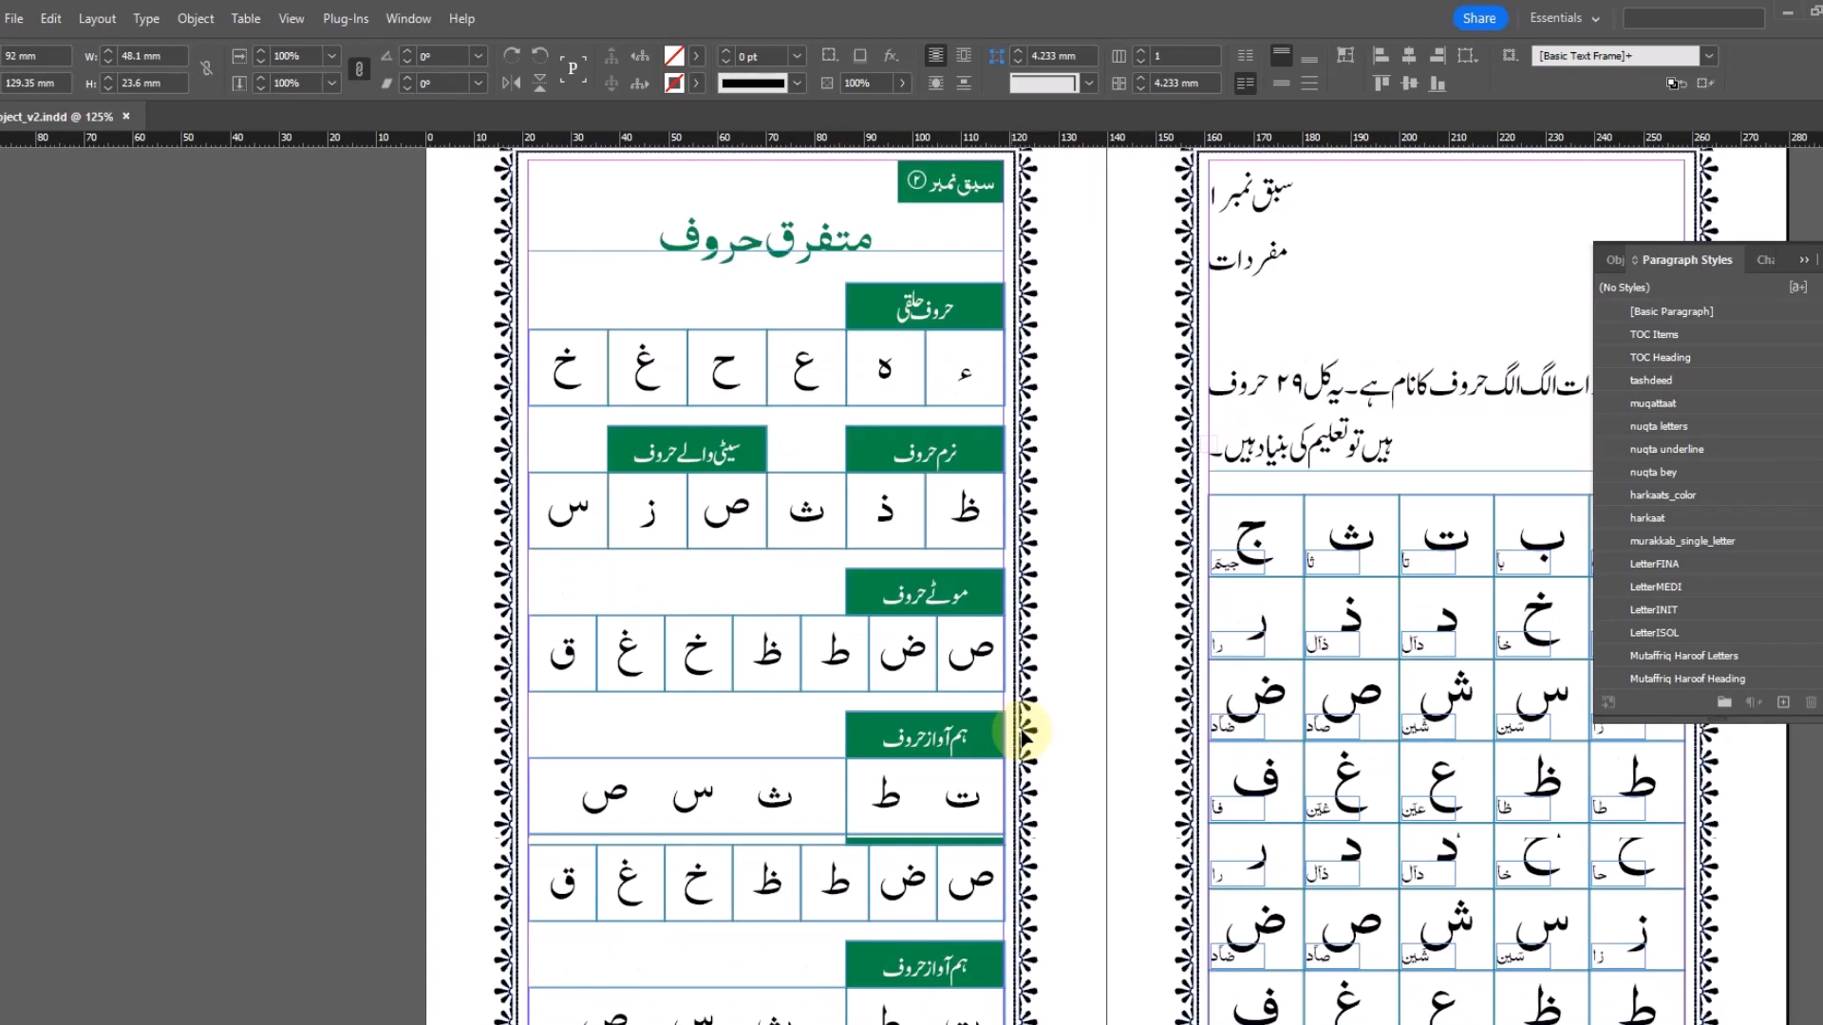
pyautogui.keyDown('ctrl'); pyautogui.keyDown('alt'); pyautogui.click(954, 733); pyautogui.keyUp('alt'); pyautogui.keyUp('ctrl')
pyautogui.scroll(-10, 984, 732)
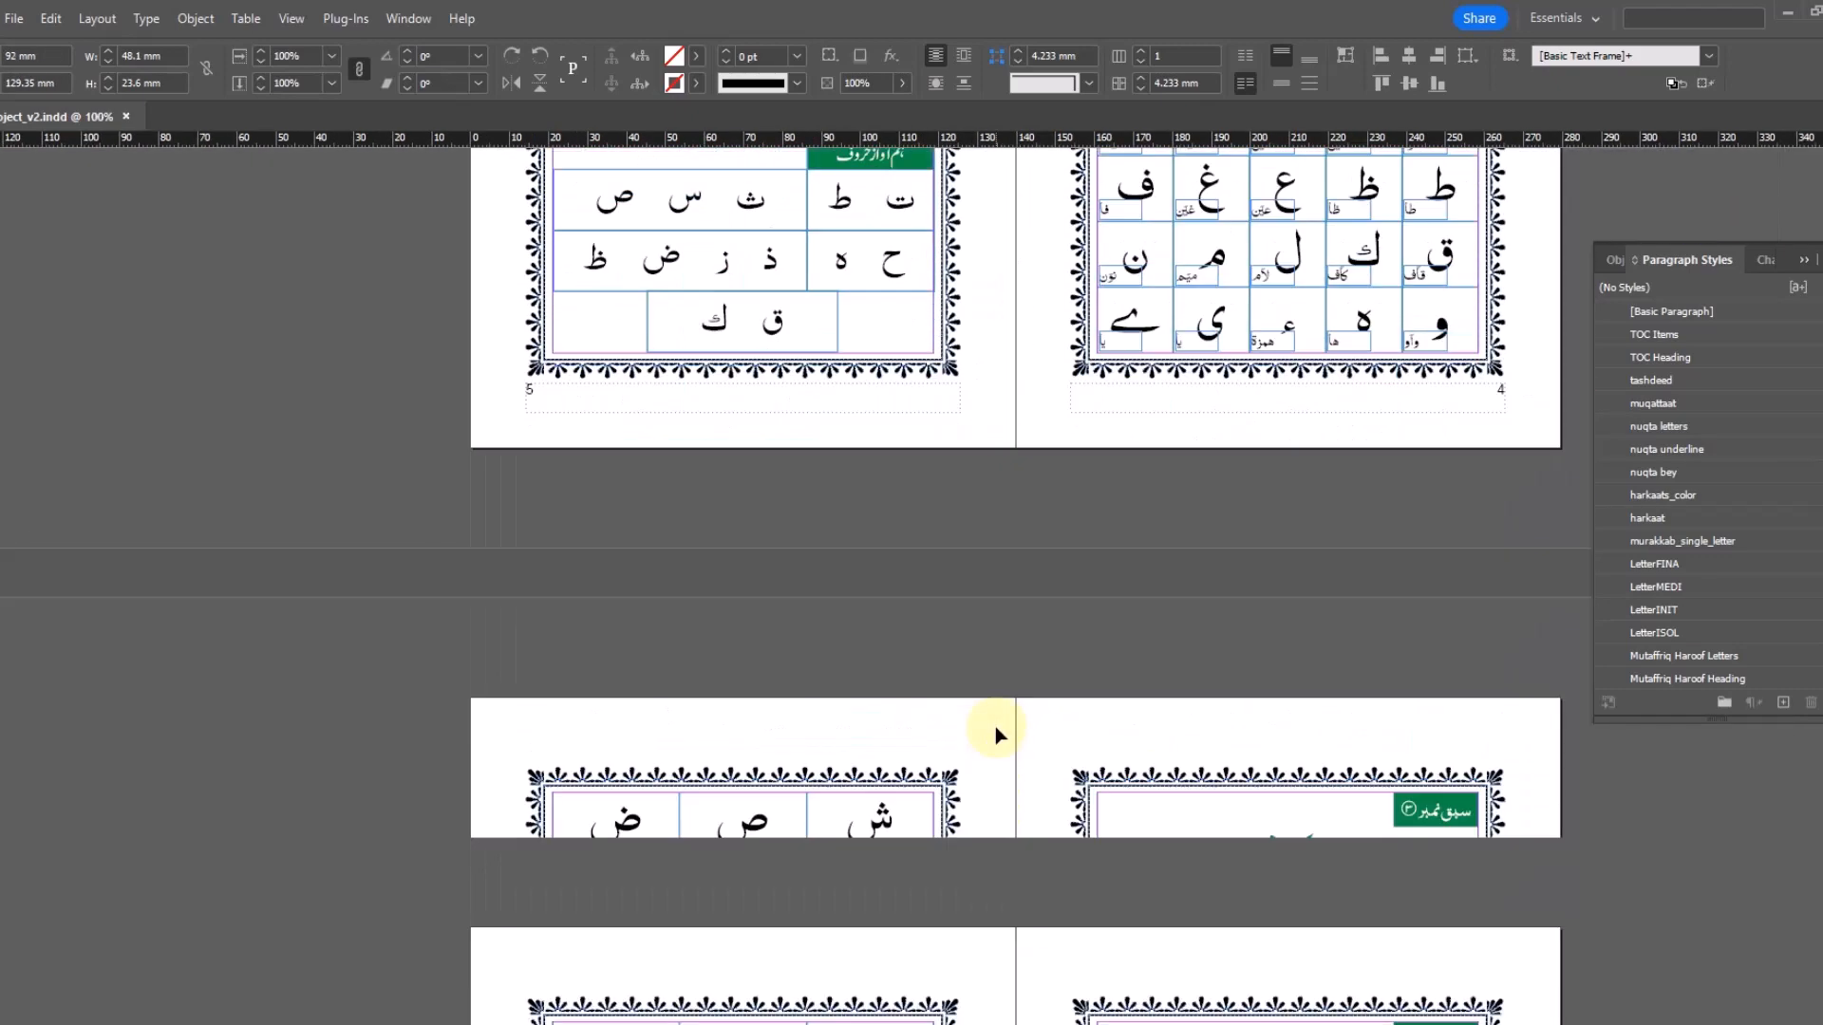
pyautogui.scroll(-10, 1049, 740)
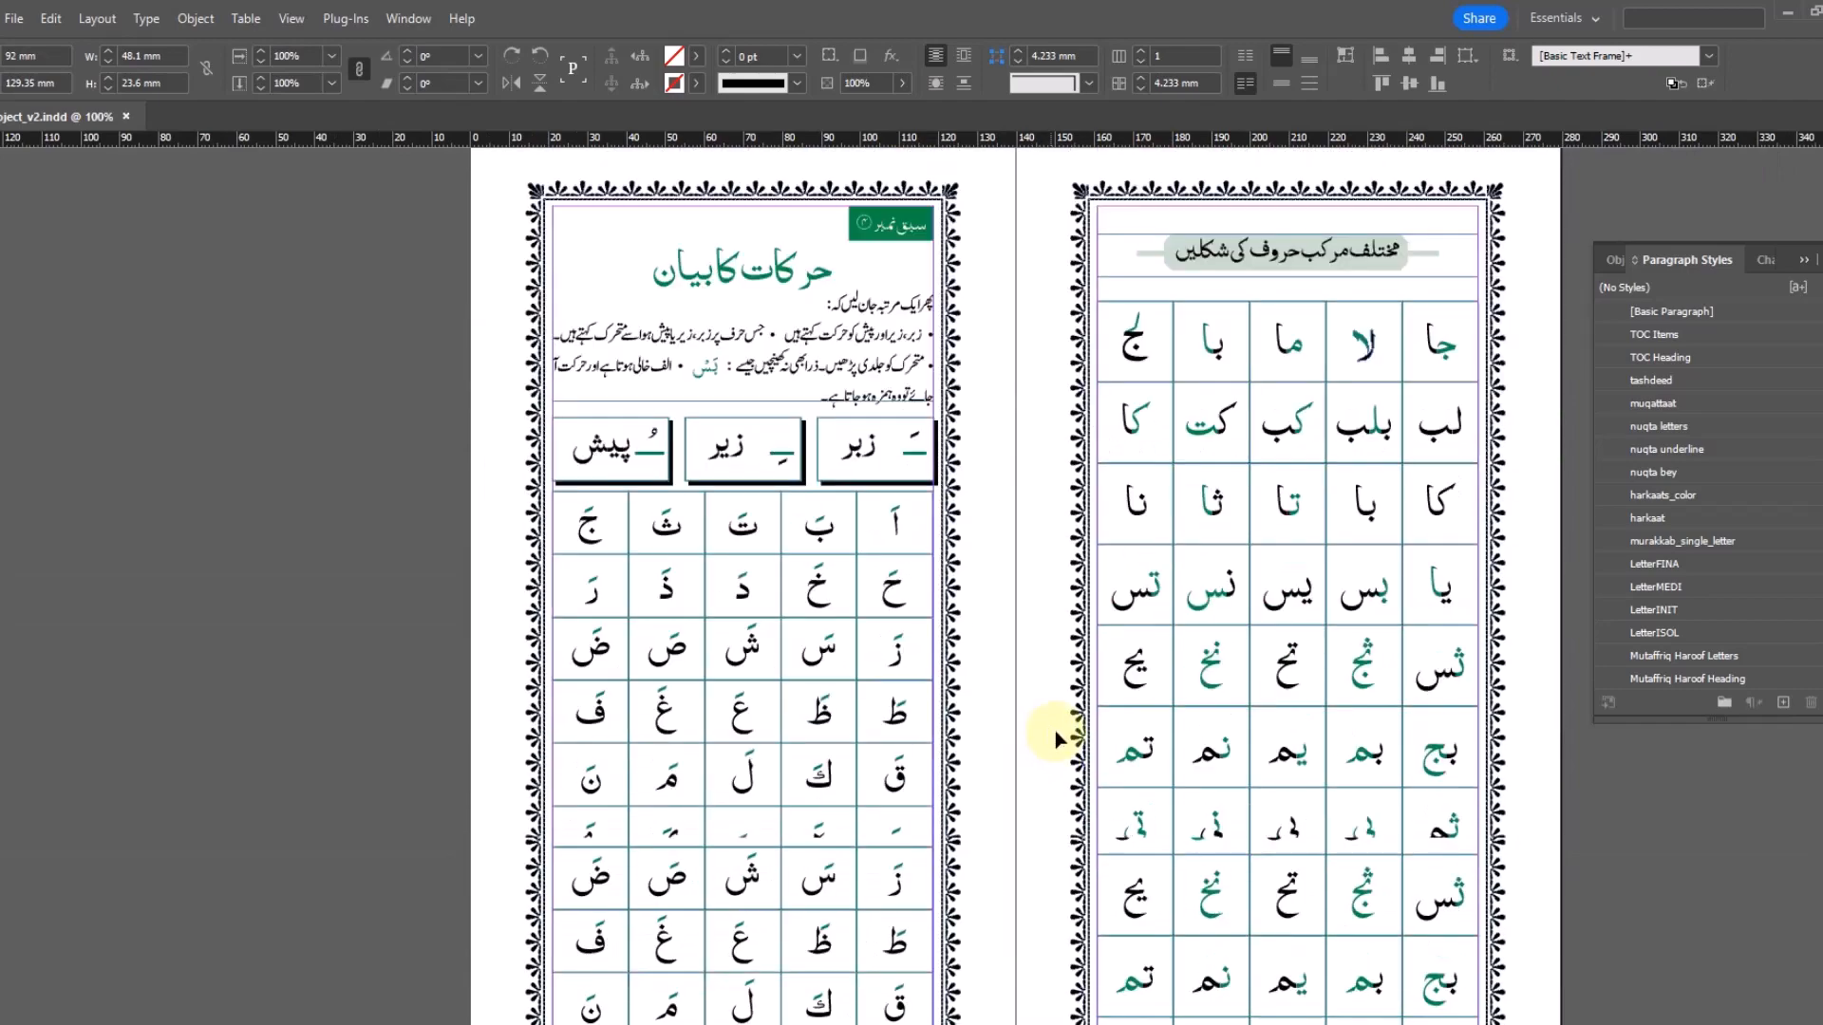
pyautogui.scroll(15, 1373, 774)
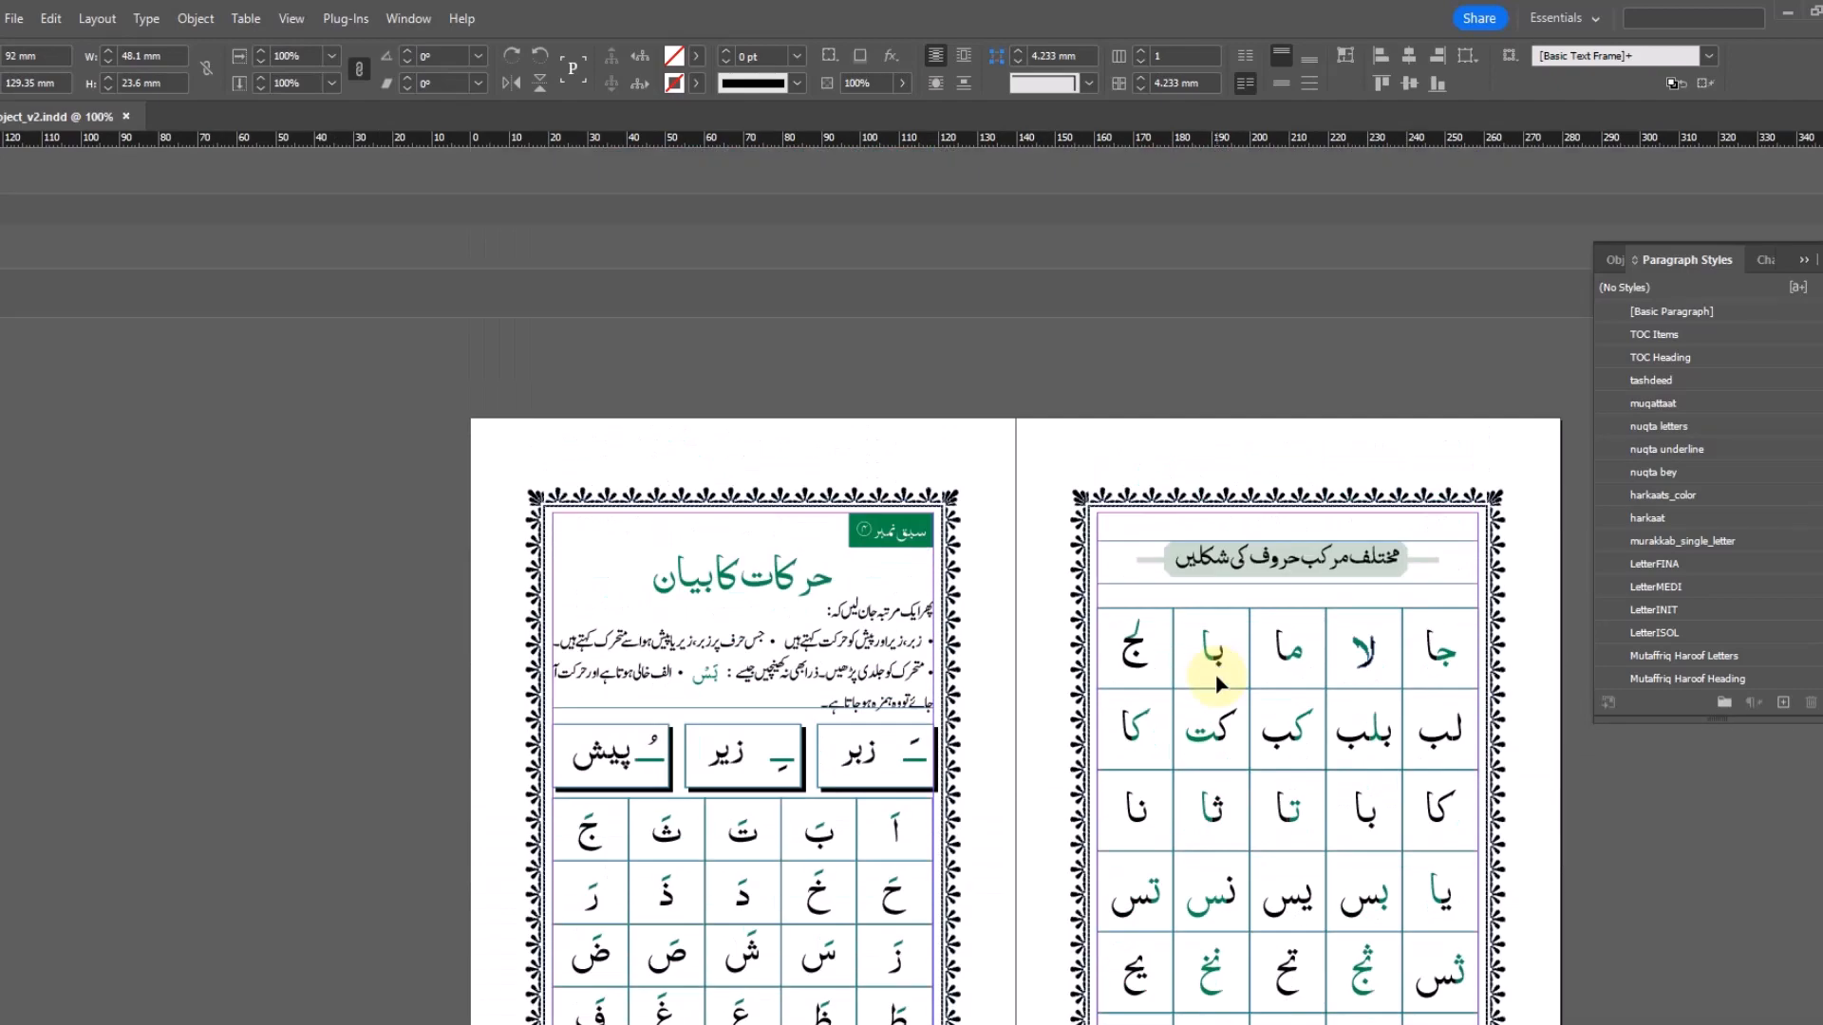
pyautogui.scroll(-8, 1168, 645)
pyautogui.scroll(8, 1303, 551)
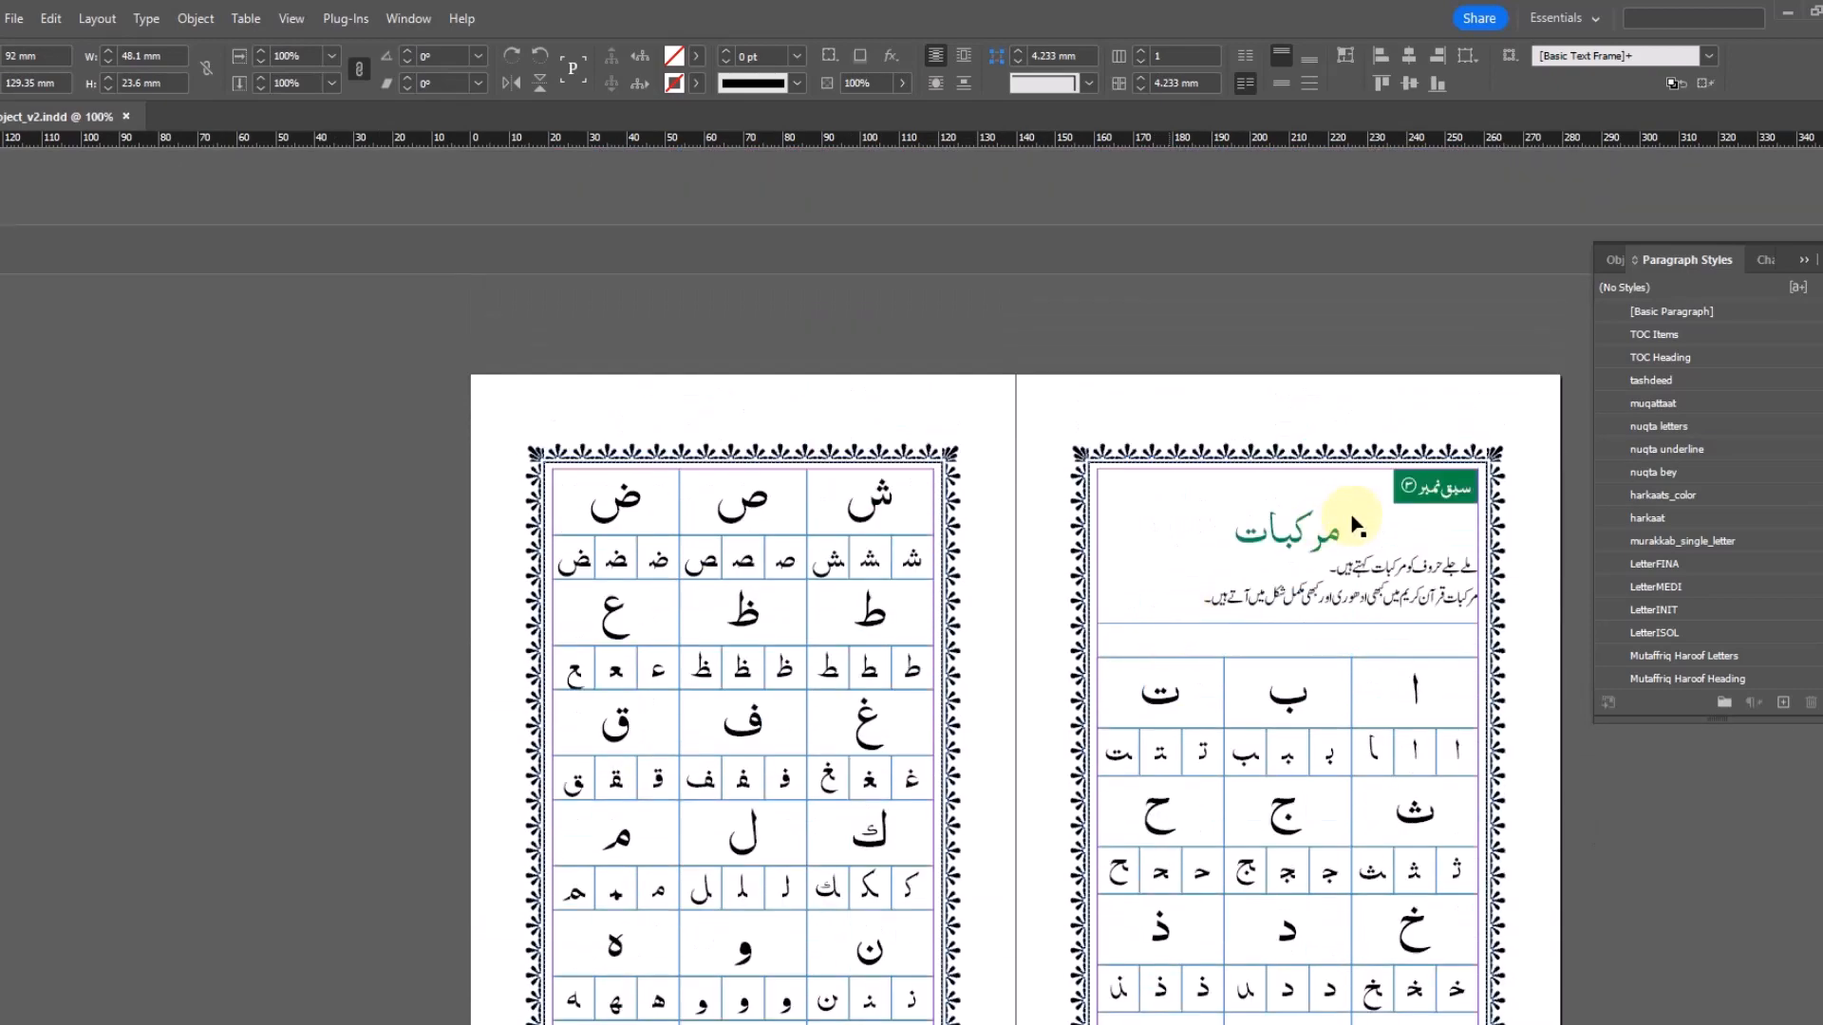
pyautogui.scroll(15, 1302, 551)
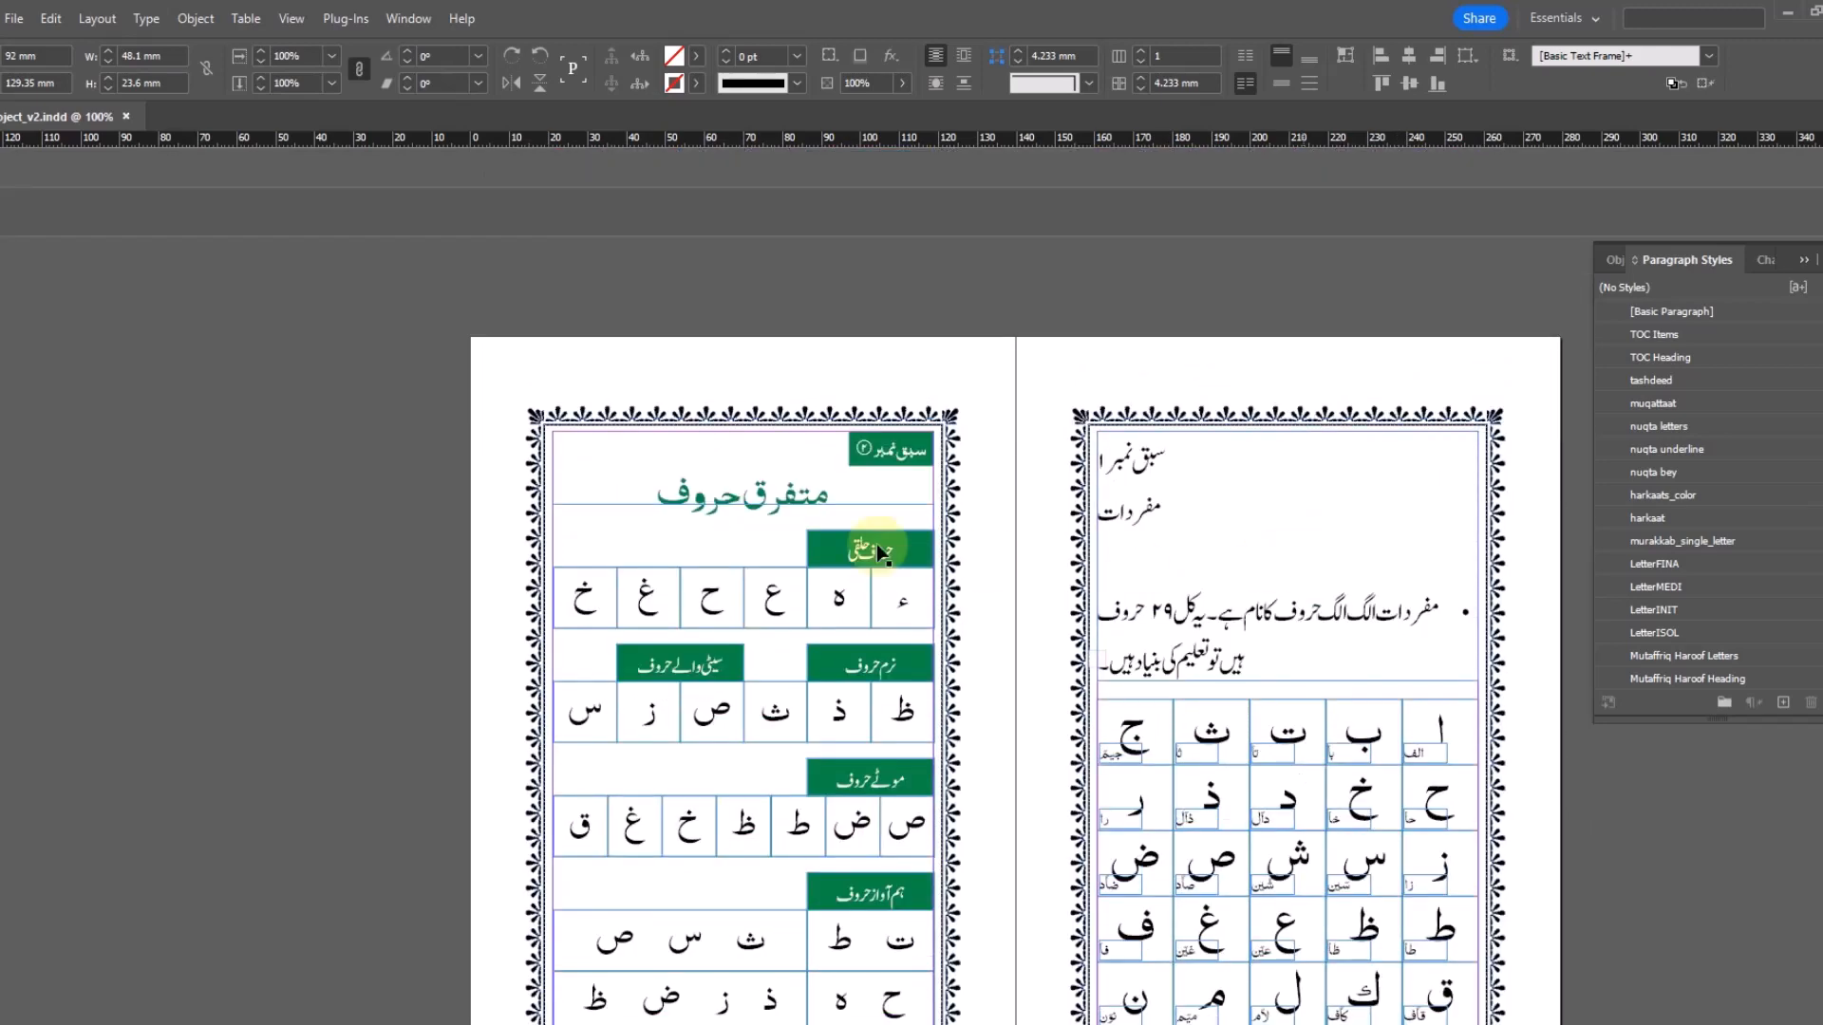
pyautogui.click(900, 770)
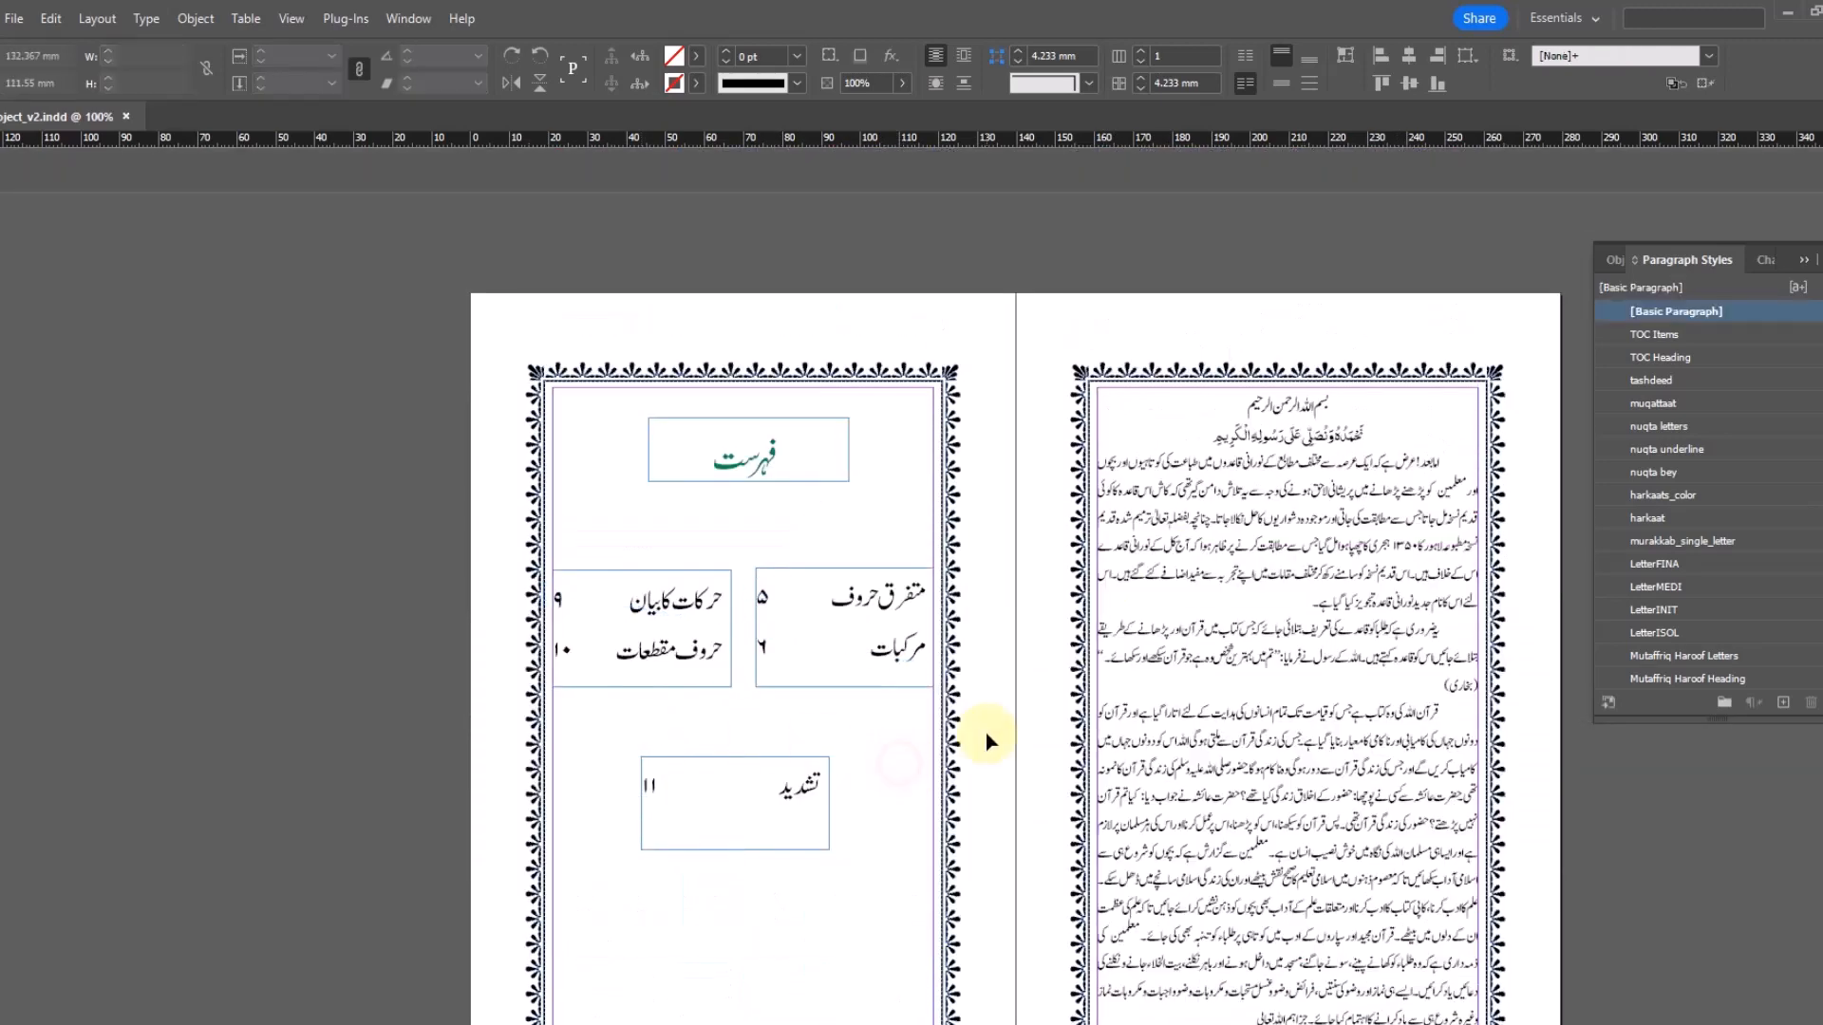
pyautogui.scroll(-5, 686, 736)
pyautogui.scroll(-10, 778, 740)
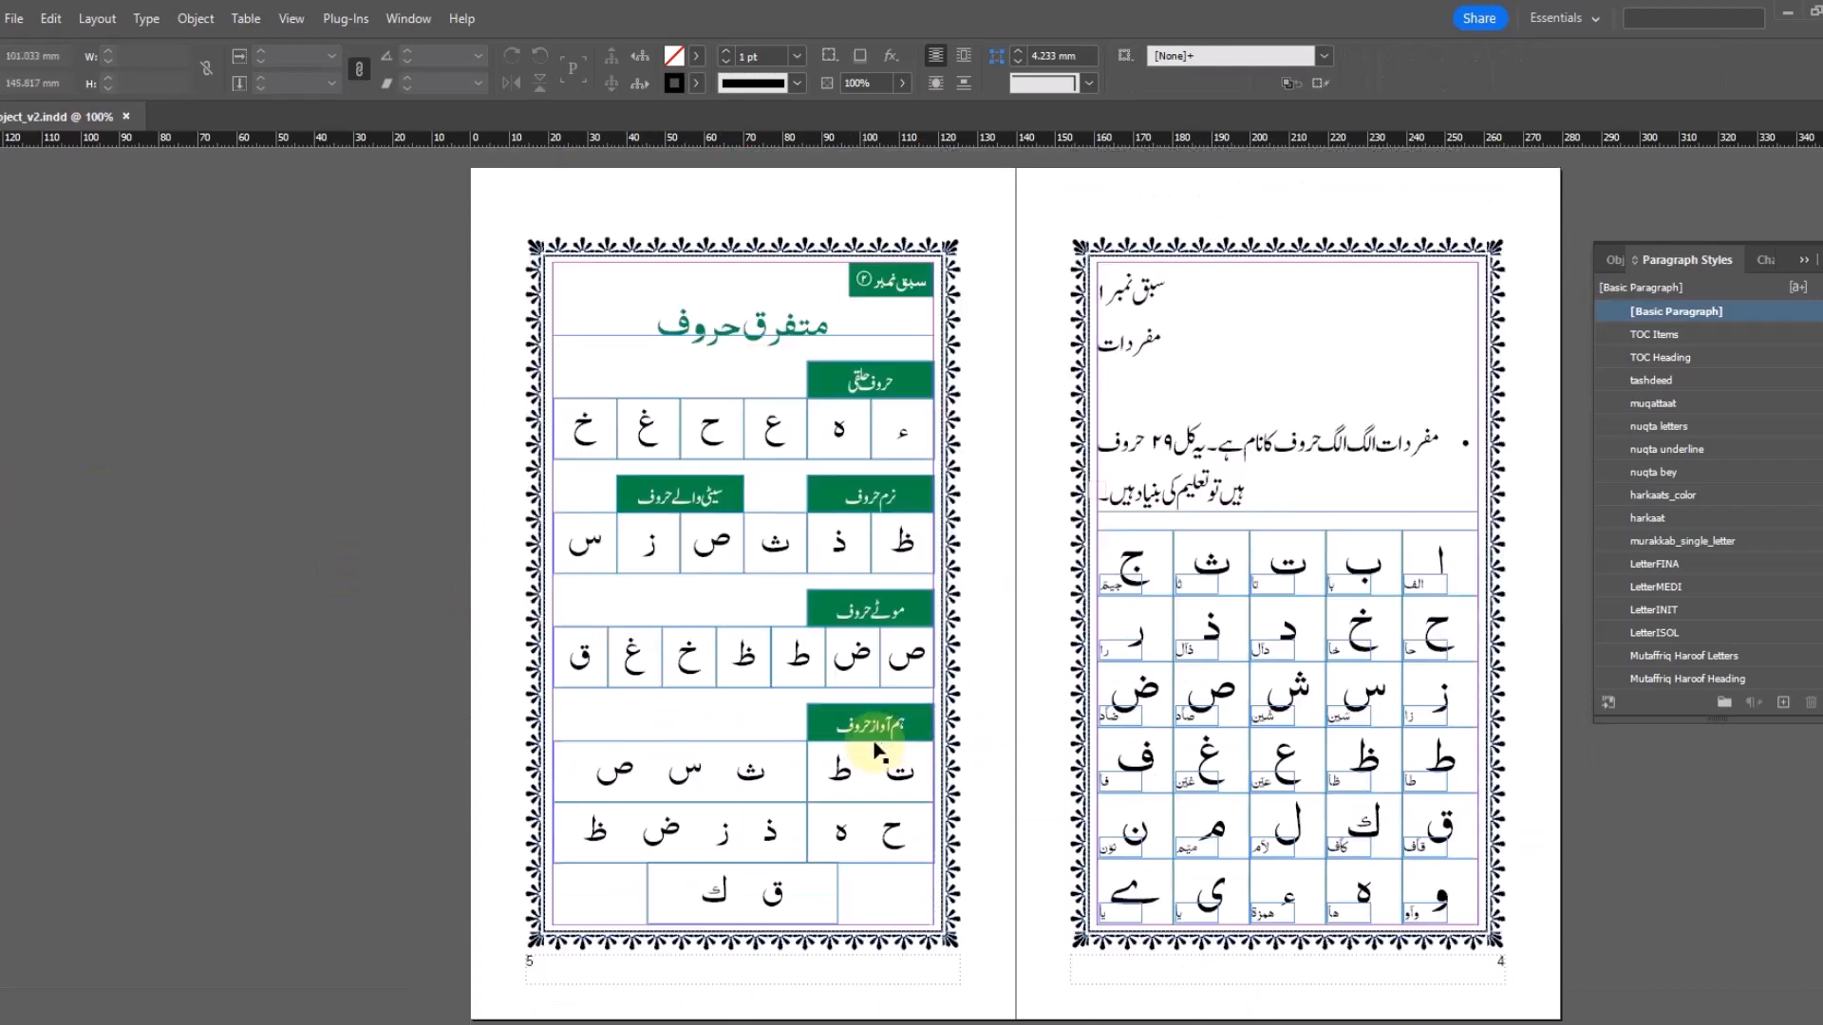
pyautogui.scroll(-8, 1049, 773)
pyautogui.scroll(-15, 1113, 776)
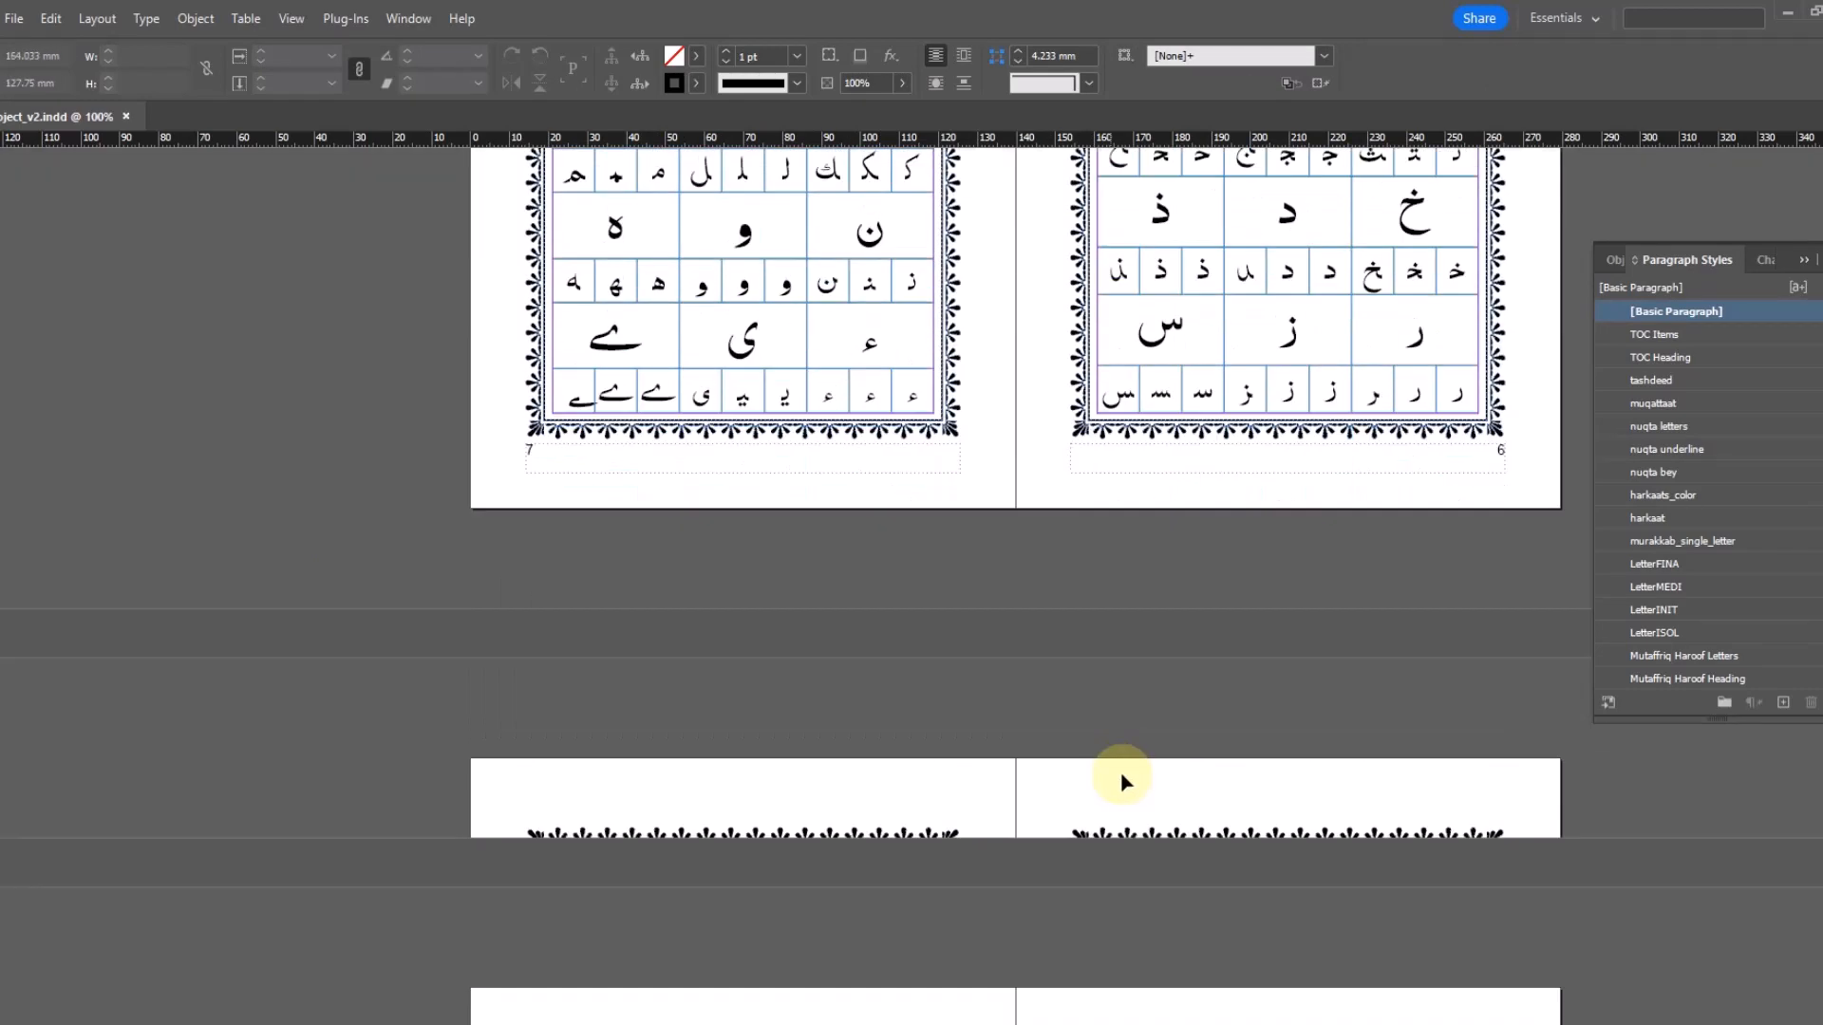
pyautogui.scroll(-3, 1219, 760)
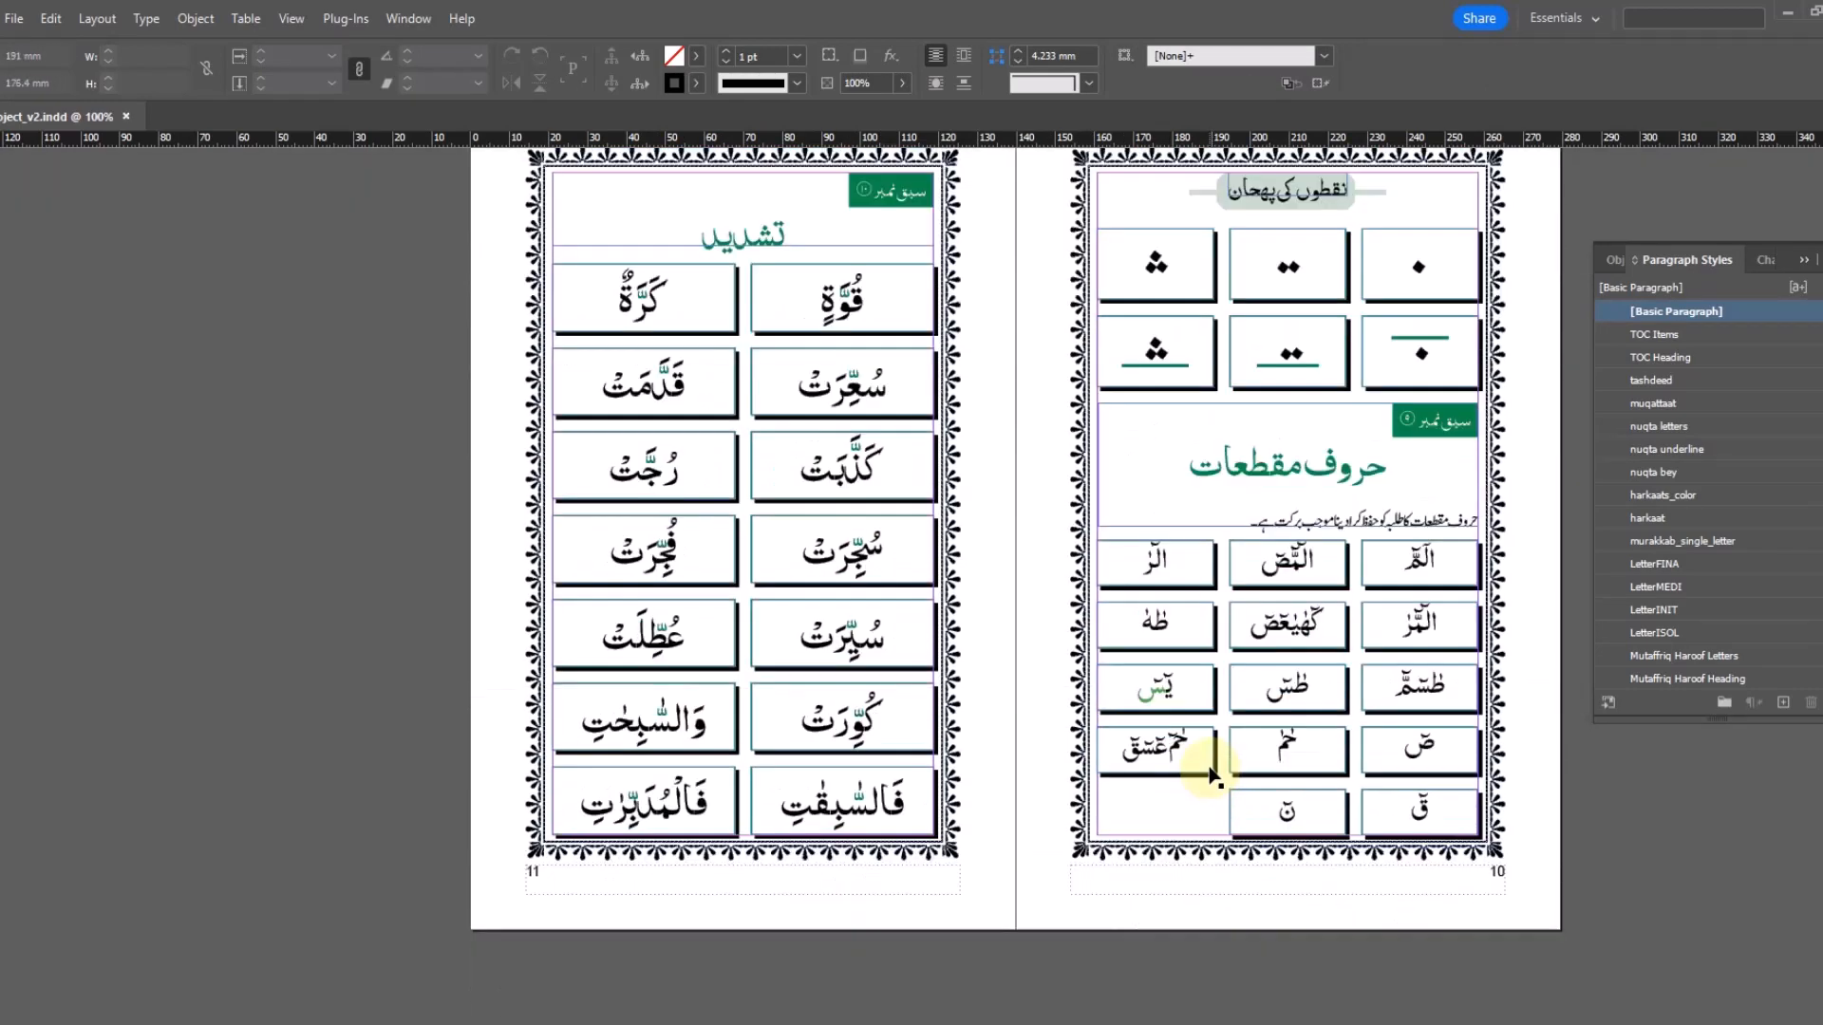
pyautogui.scroll(9, 822, 521)
pyautogui.scroll(10, 966, 527)
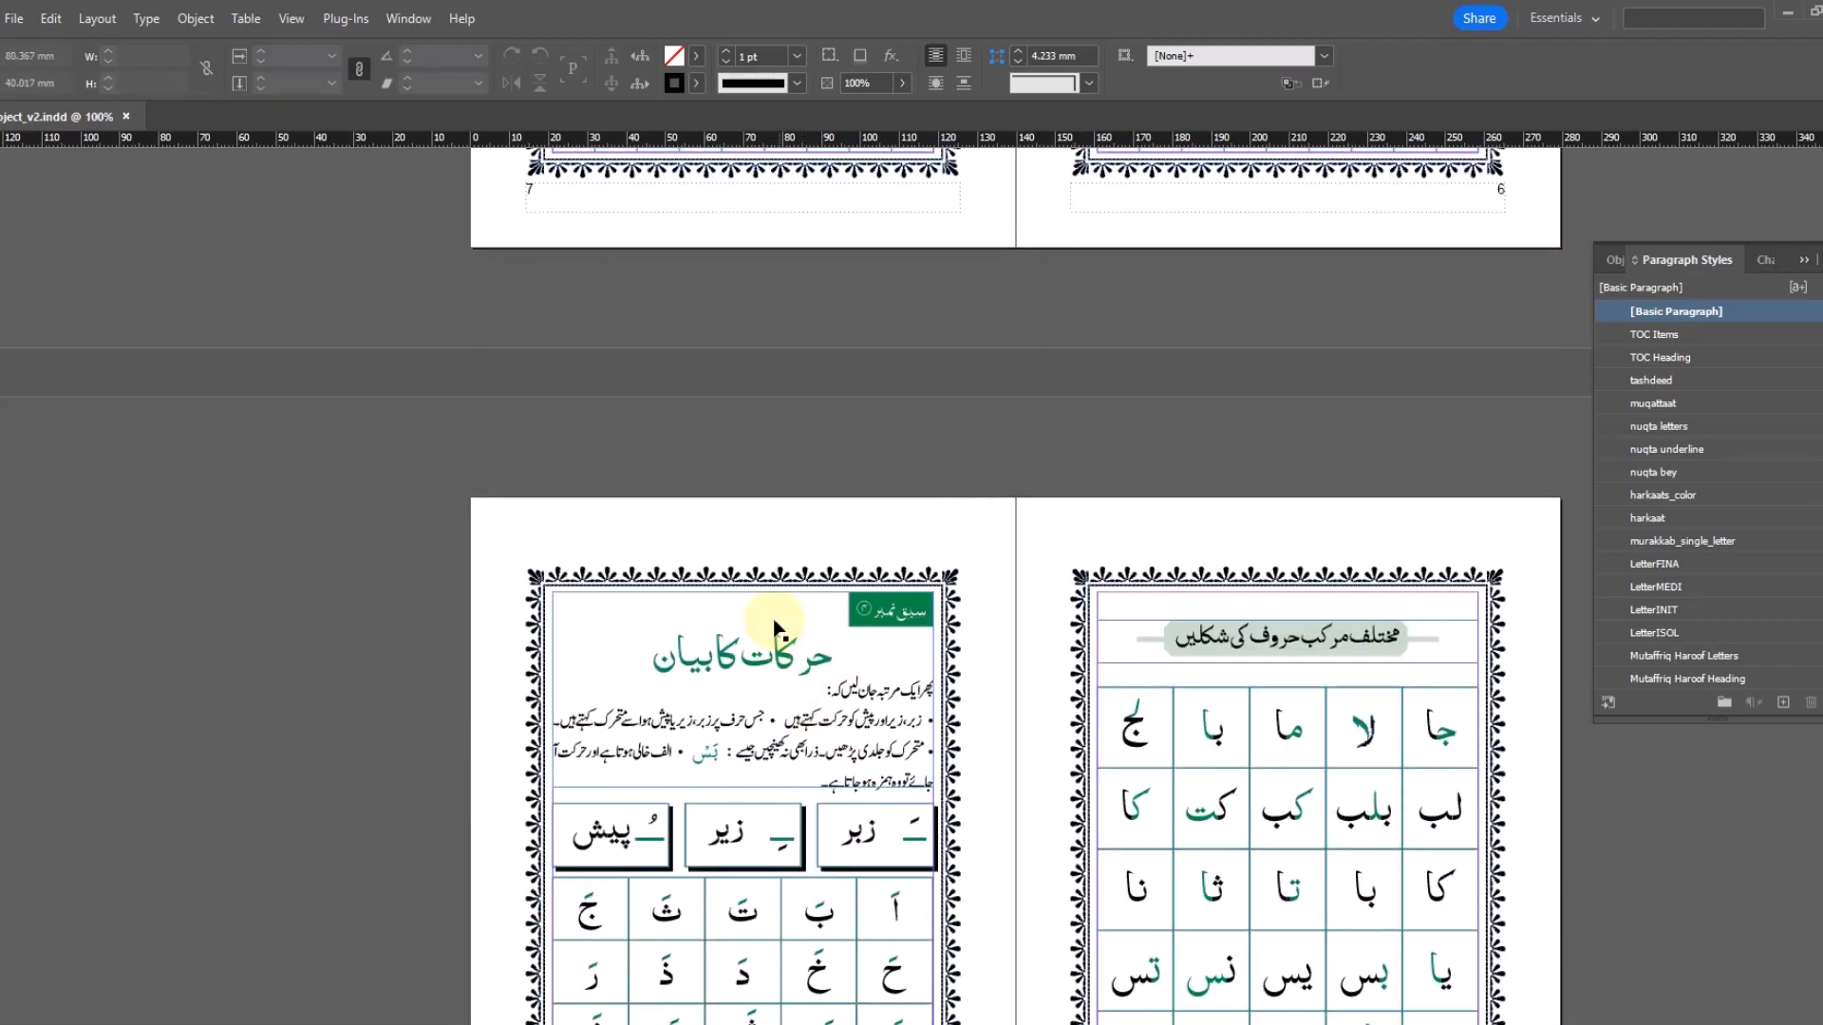
pyautogui.scroll(-14, 892, 671)
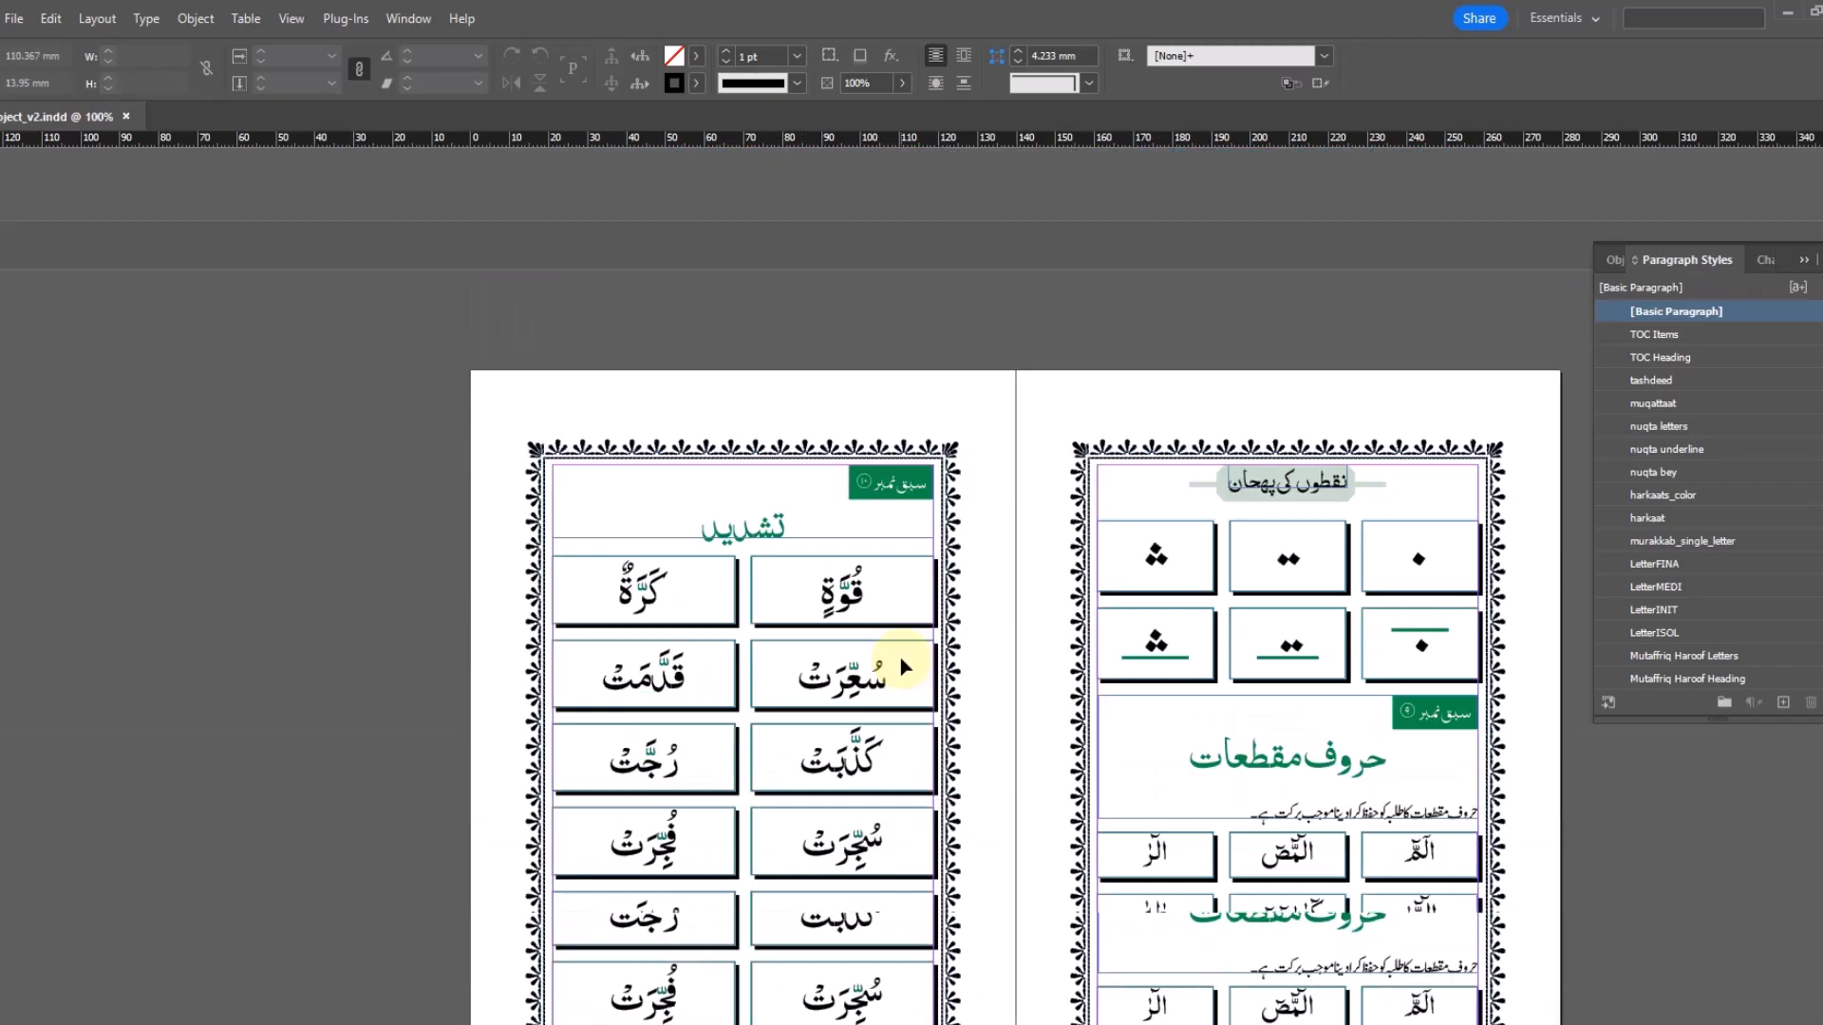
# Step: Add page 12 and place a copy of page 11's lesson heading frame along the upper margin
pyautogui.click(808, 285)
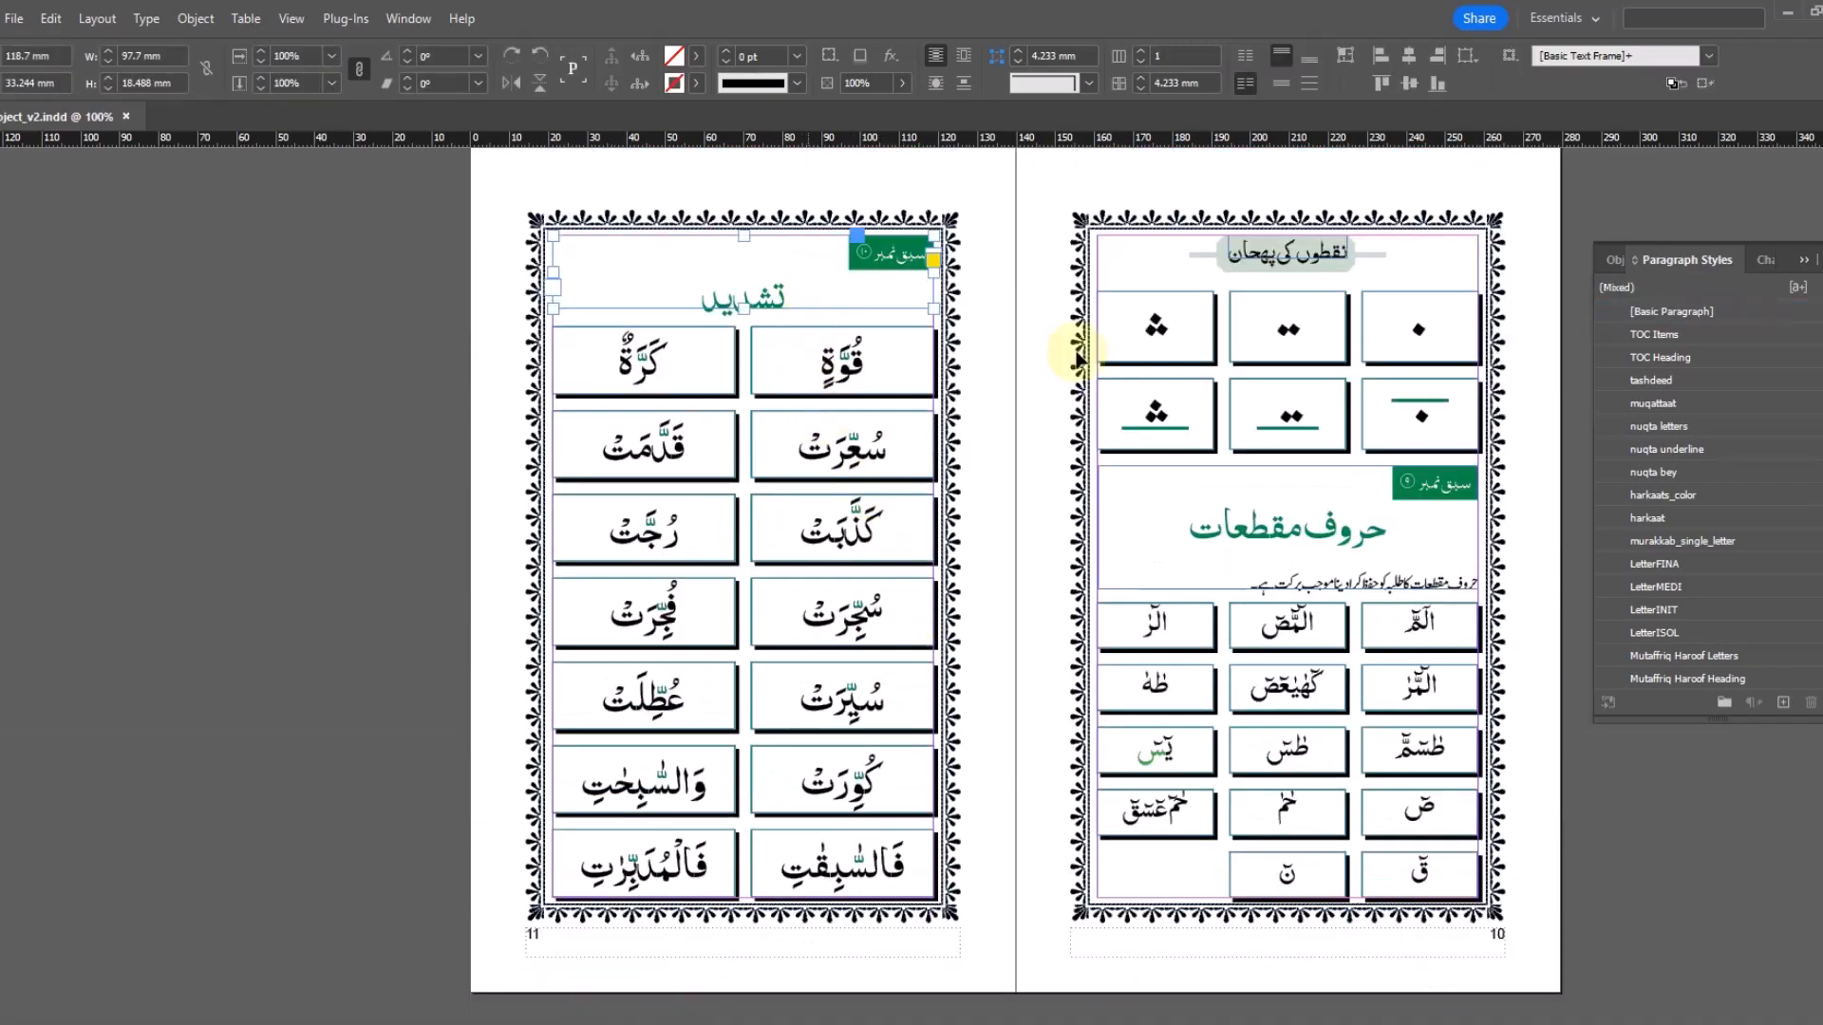
pyautogui.click(1820, 201)
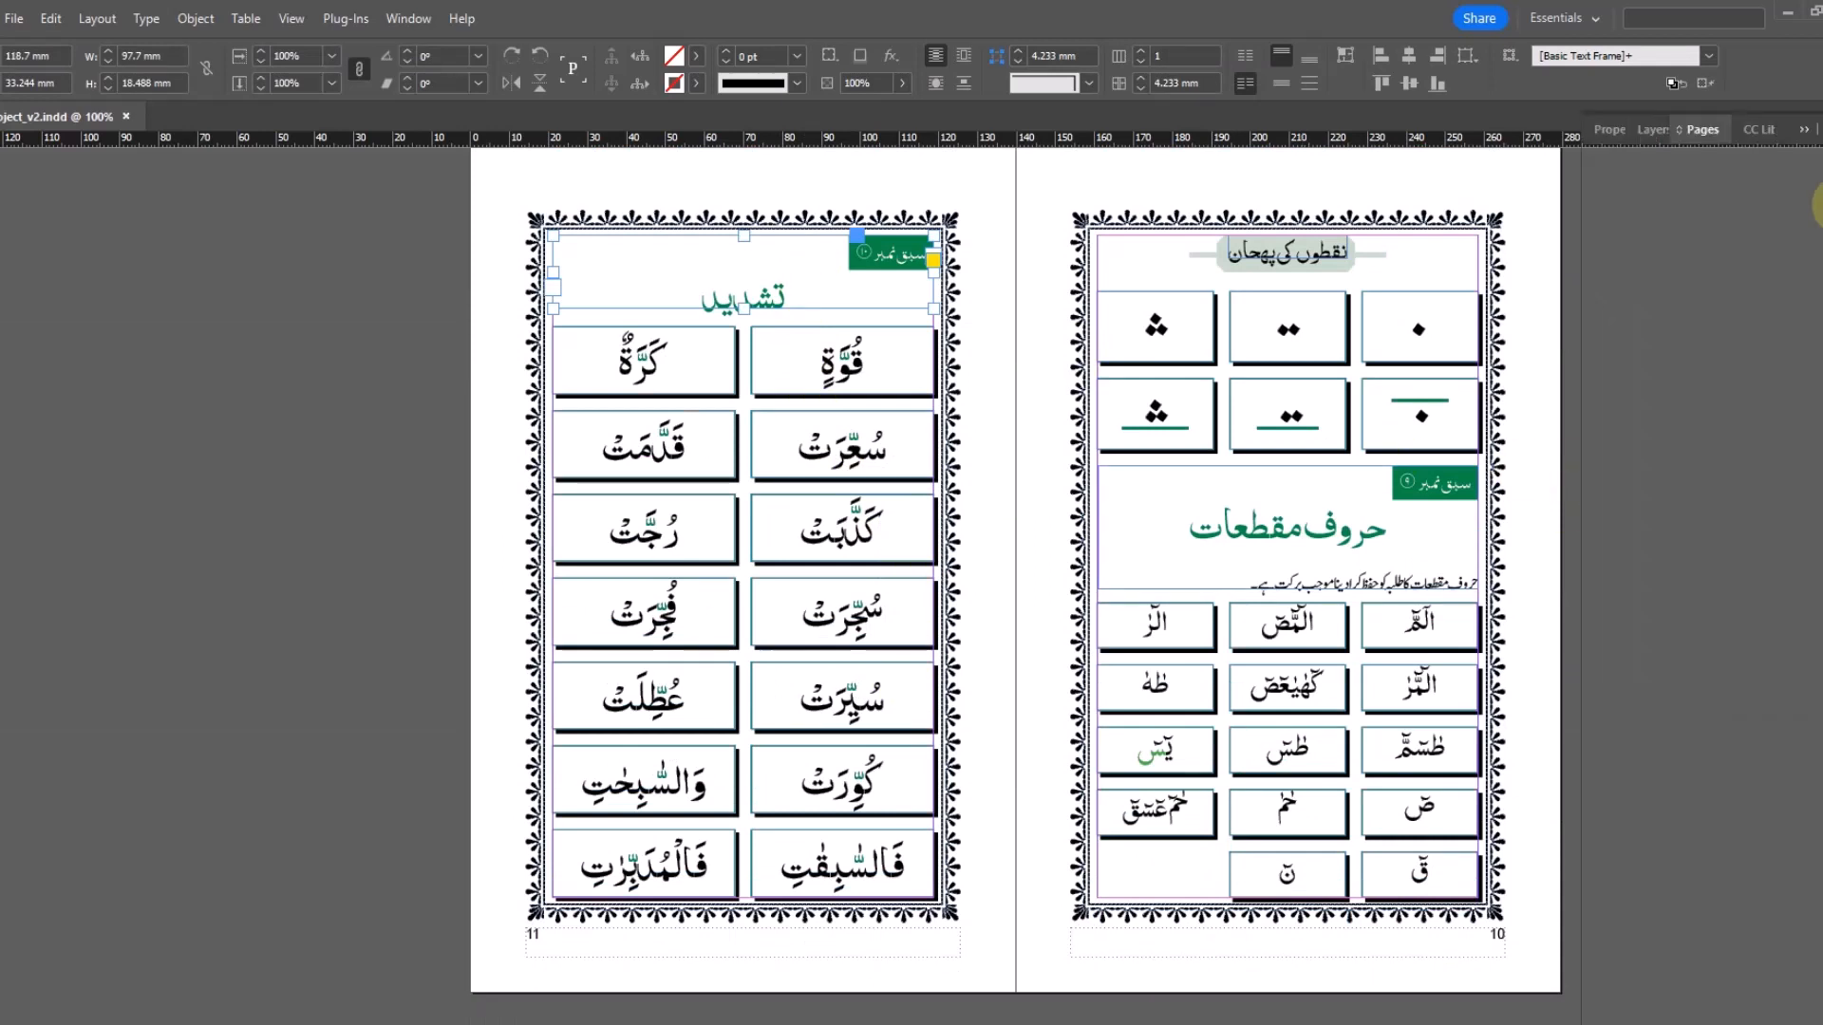
pyautogui.click(1781, 1018)
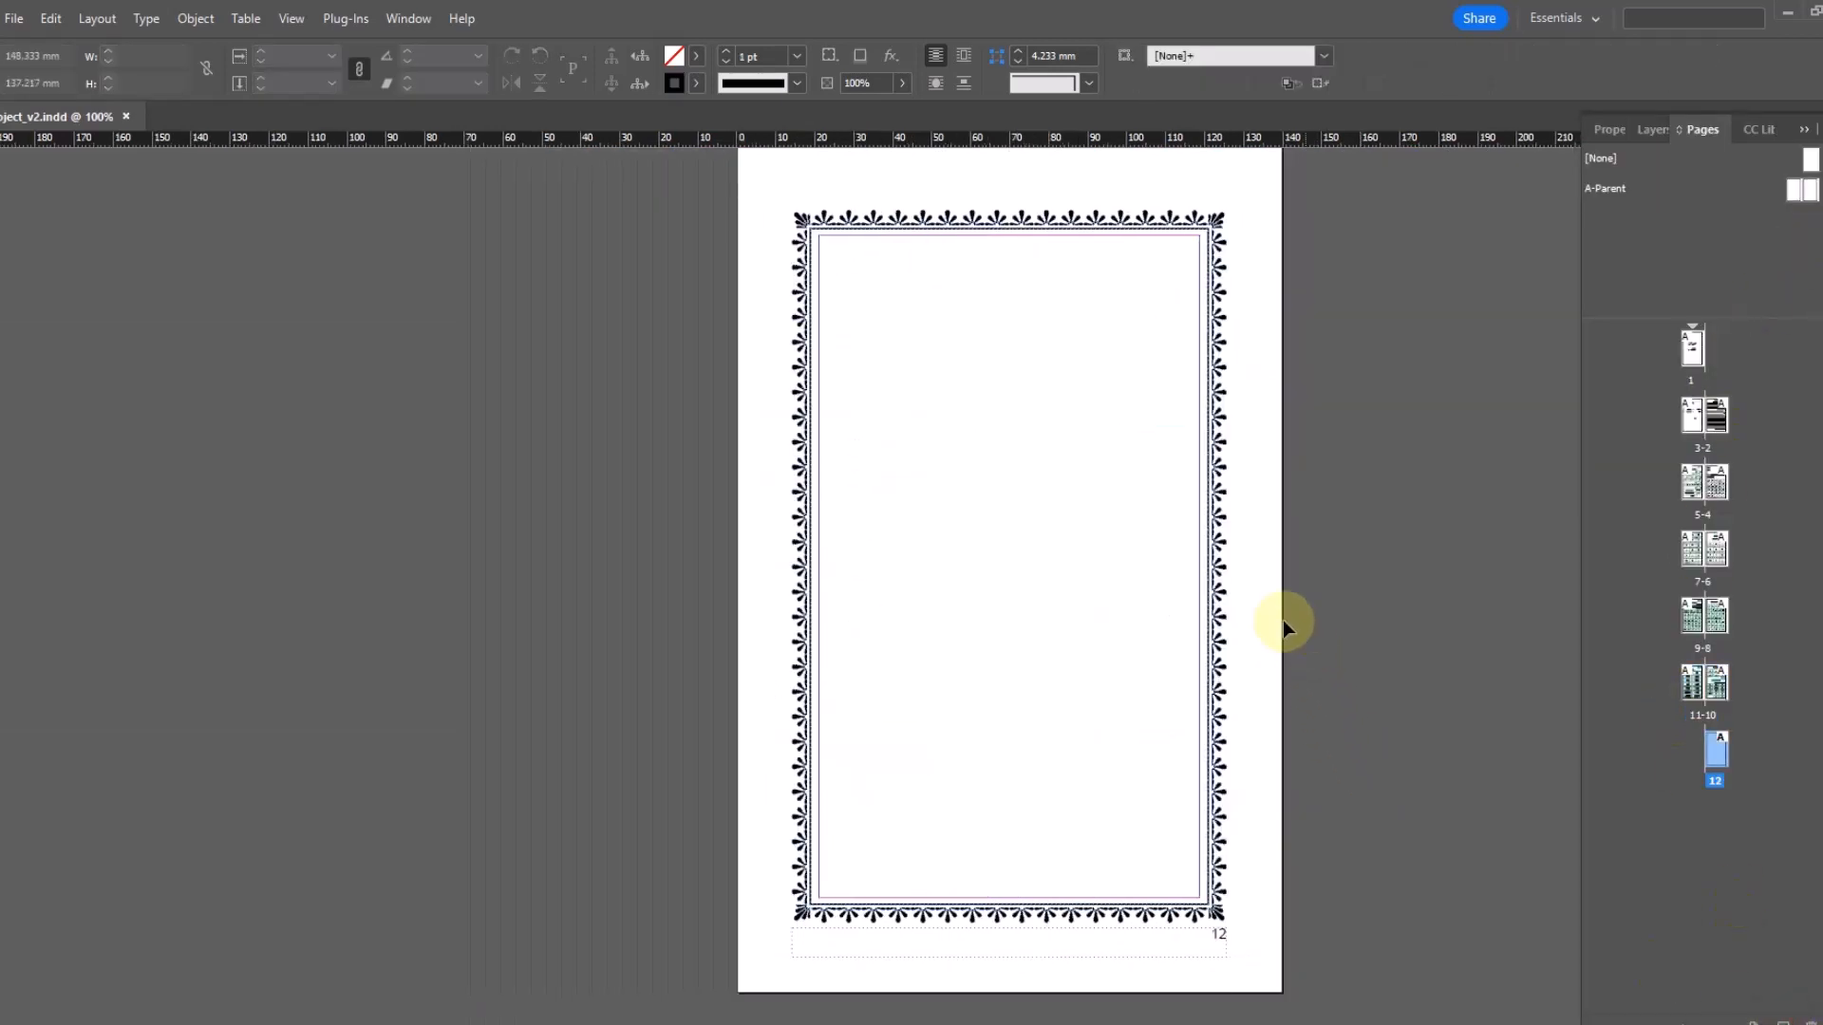
pyautogui.hotkey('ctrl', 'v')
pyautogui.moveTo(1021, 606); pyautogui.dragTo(1136, 271)
pyautogui.click(1398, 324)
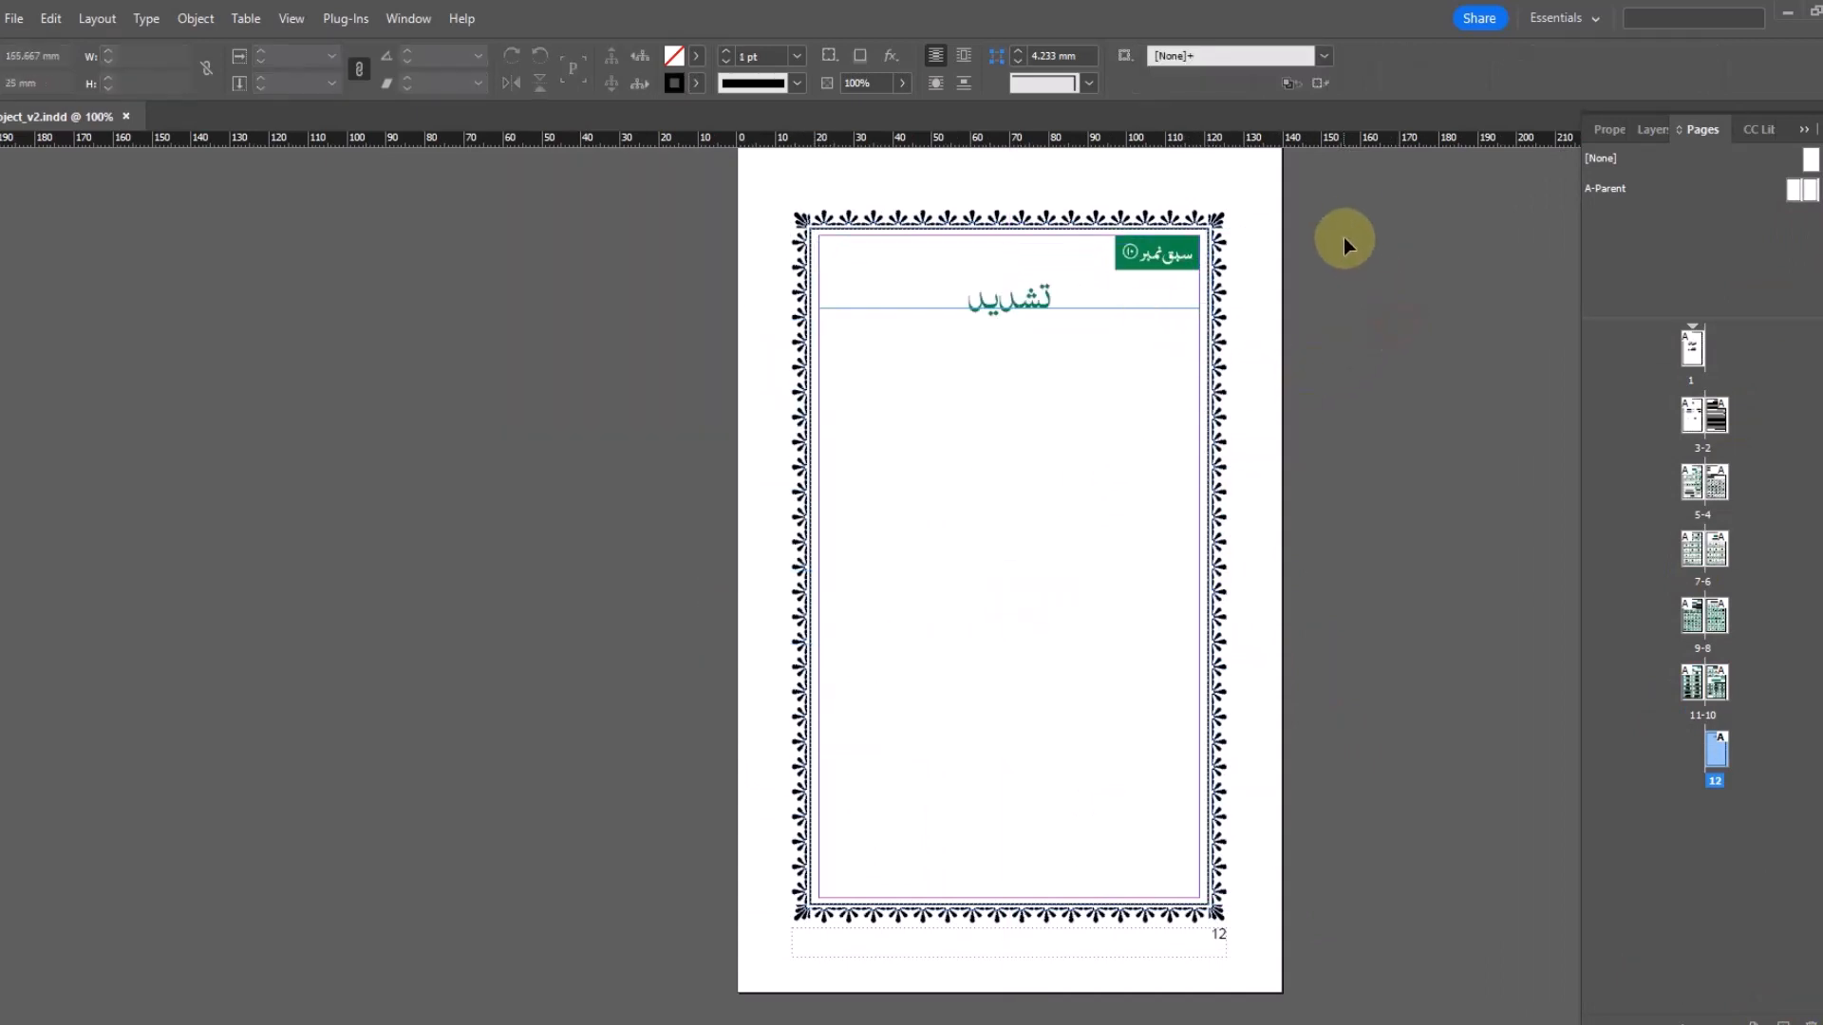
# Step: Replace the تشدید heading on page 12 with the text نئے حروف
pyautogui.moveTo(1357, 204); pyautogui.dragTo(695, 543)
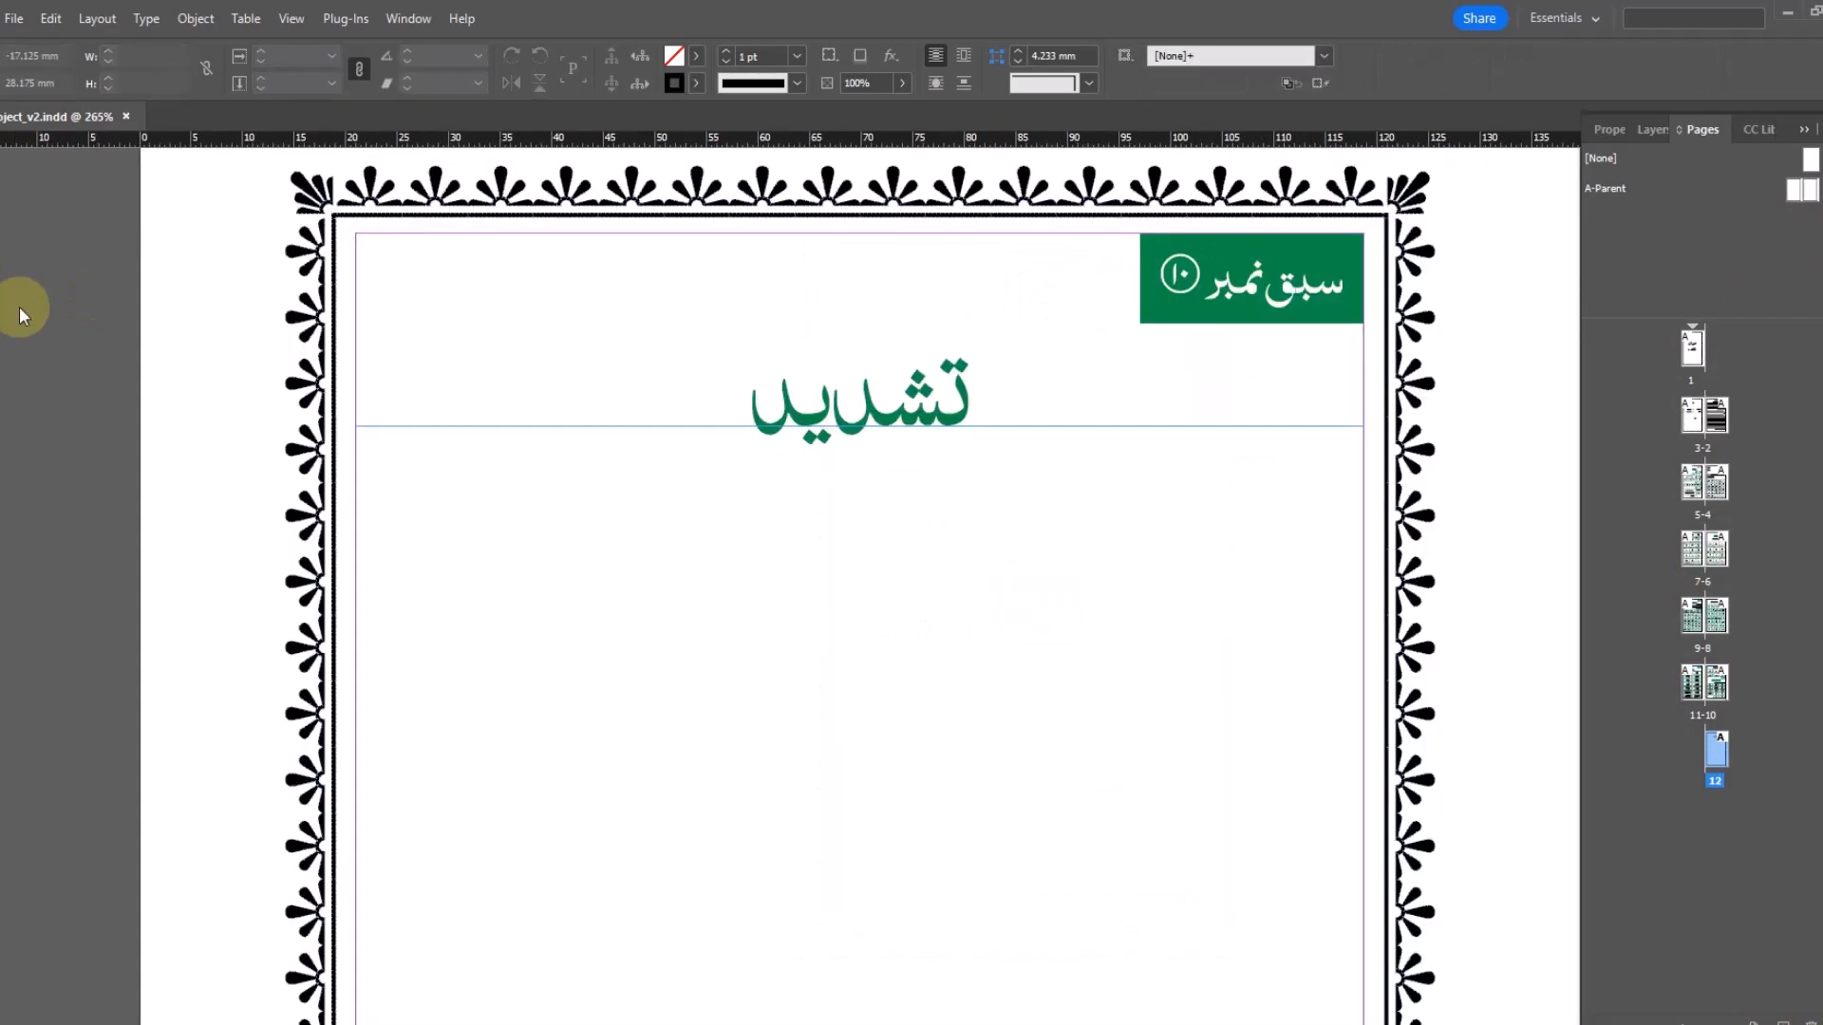
pyautogui.doubleClick(745, 395)
pyautogui.press('BackSpace')
pyautogui.press('BackSpace')
pyautogui.press('BackSpace')
pyautogui.press('BackSpace')
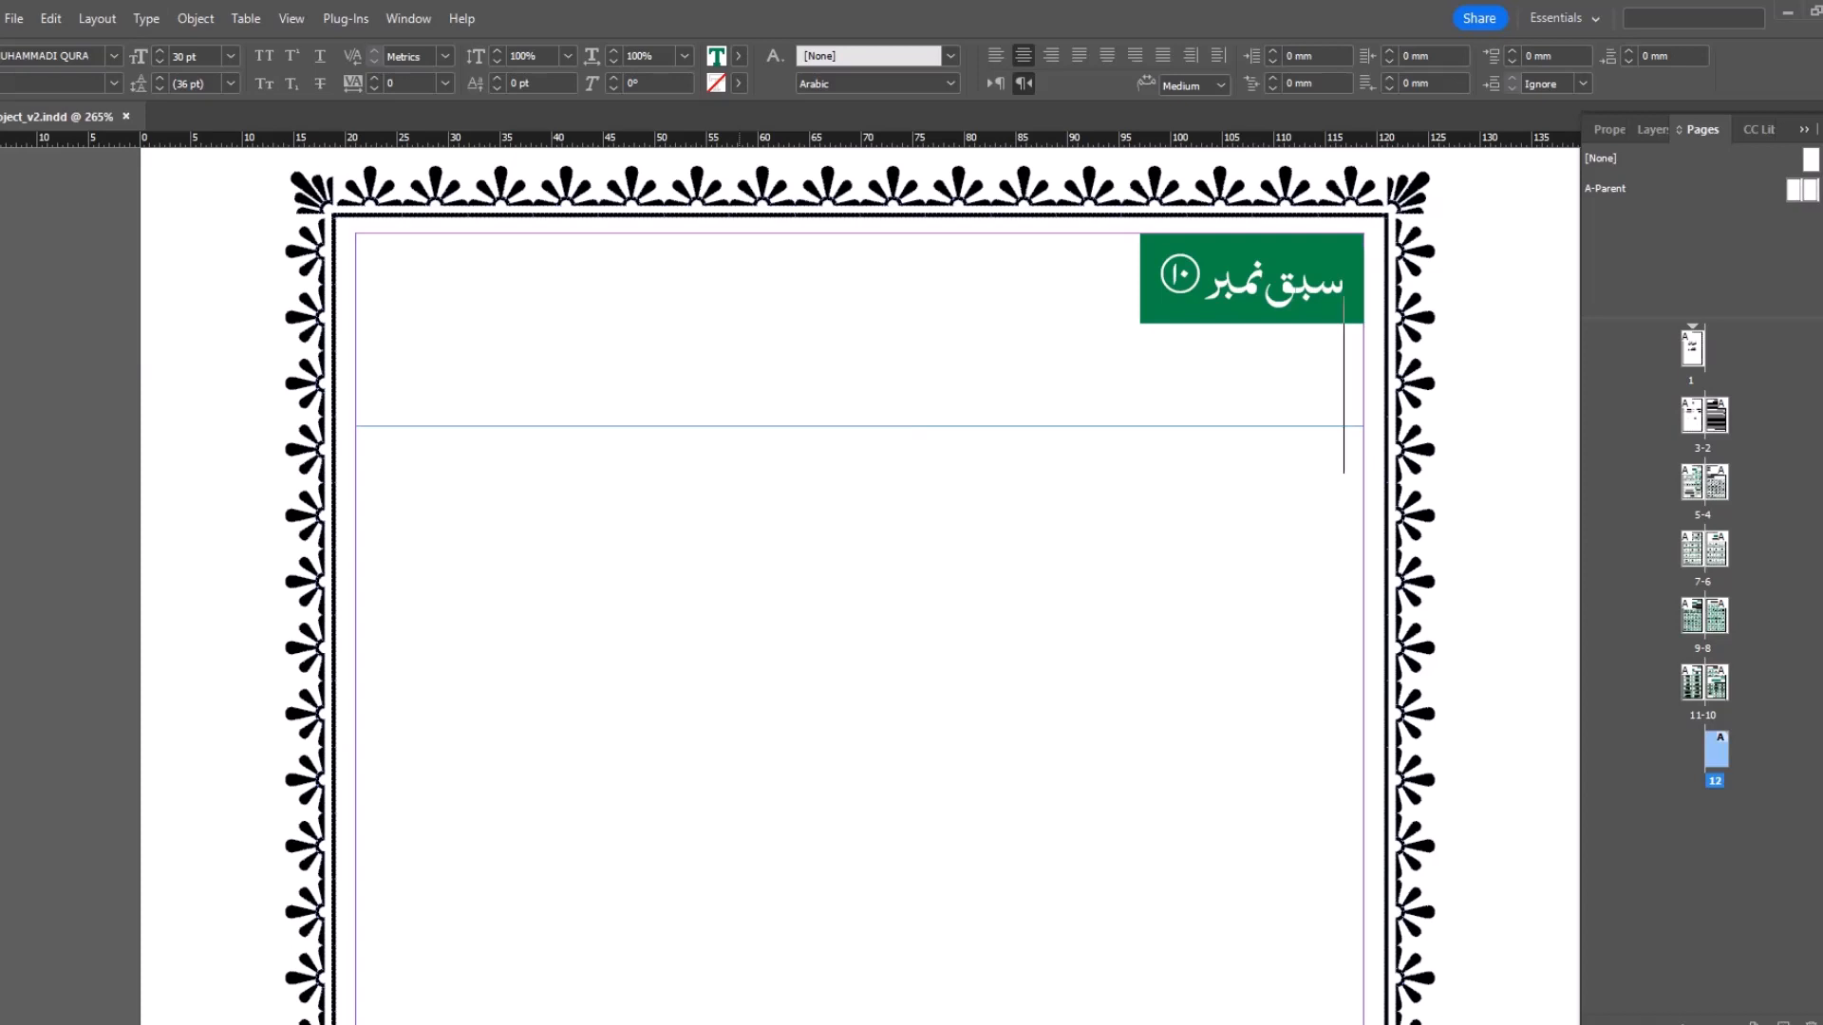
pyautogui.write('نئے')
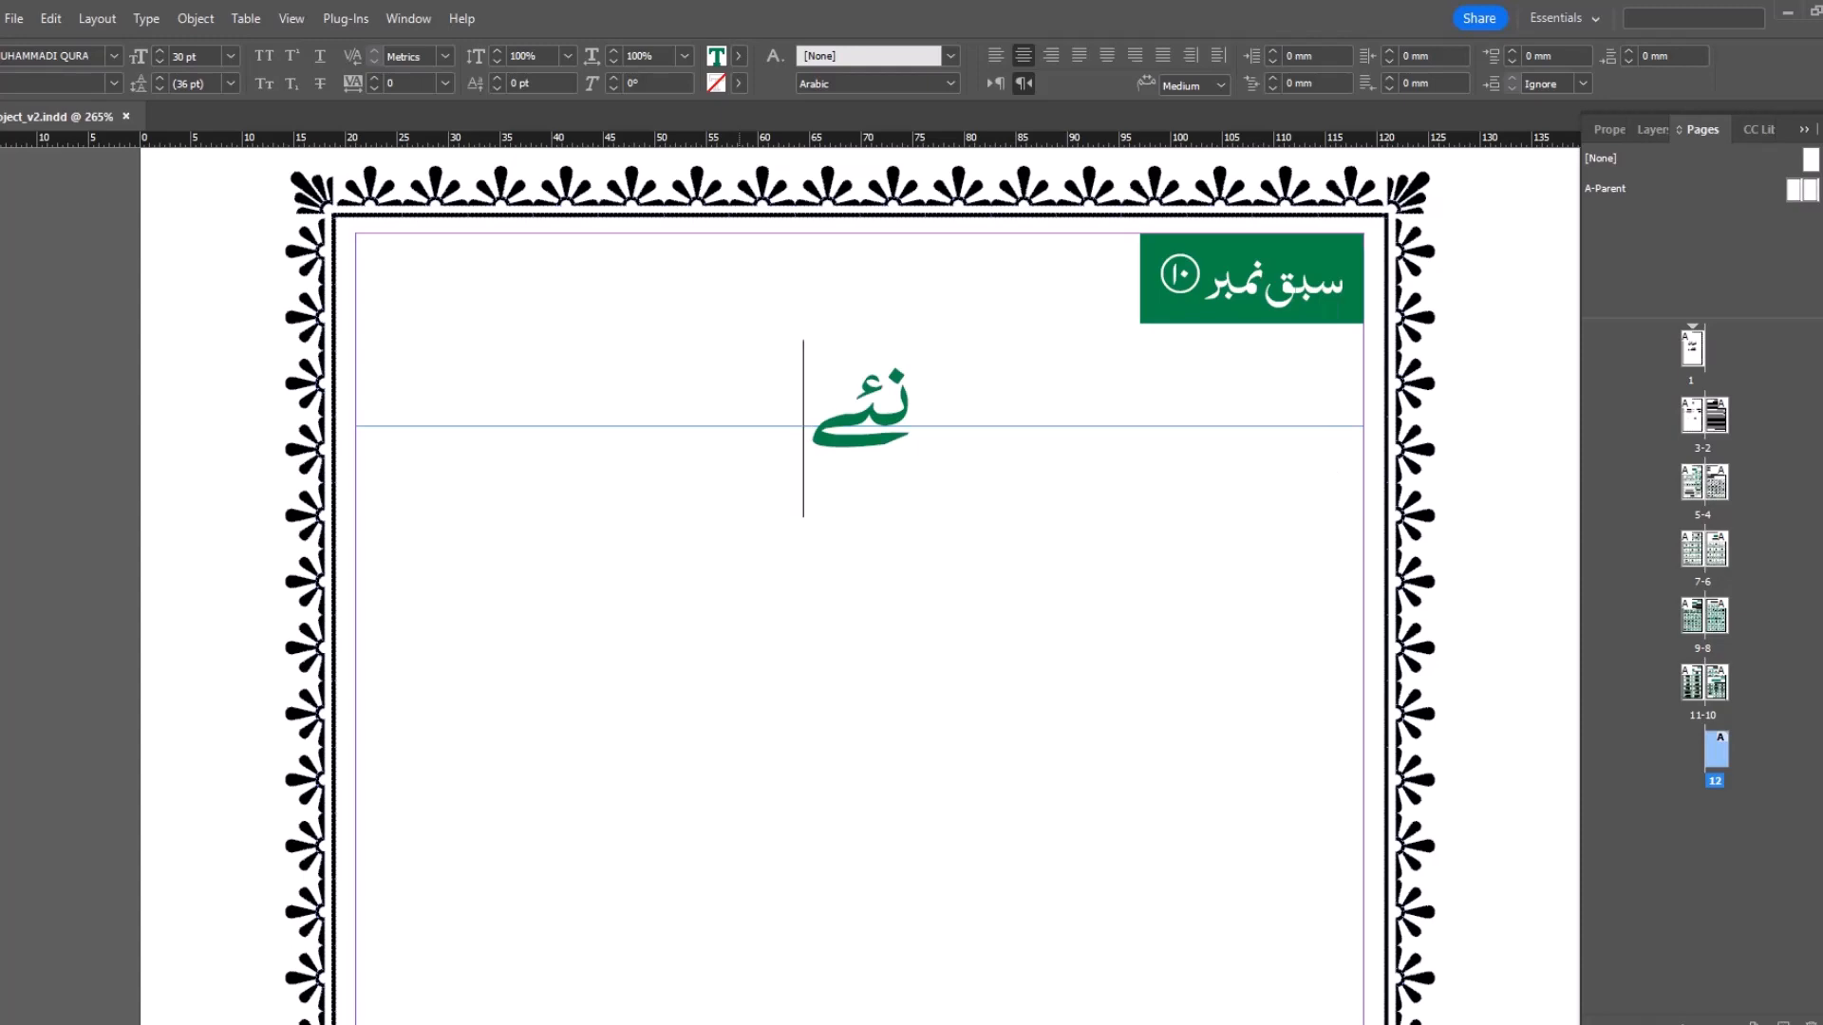
pyautogui.write(' حروف')
pyautogui.press('Escape')
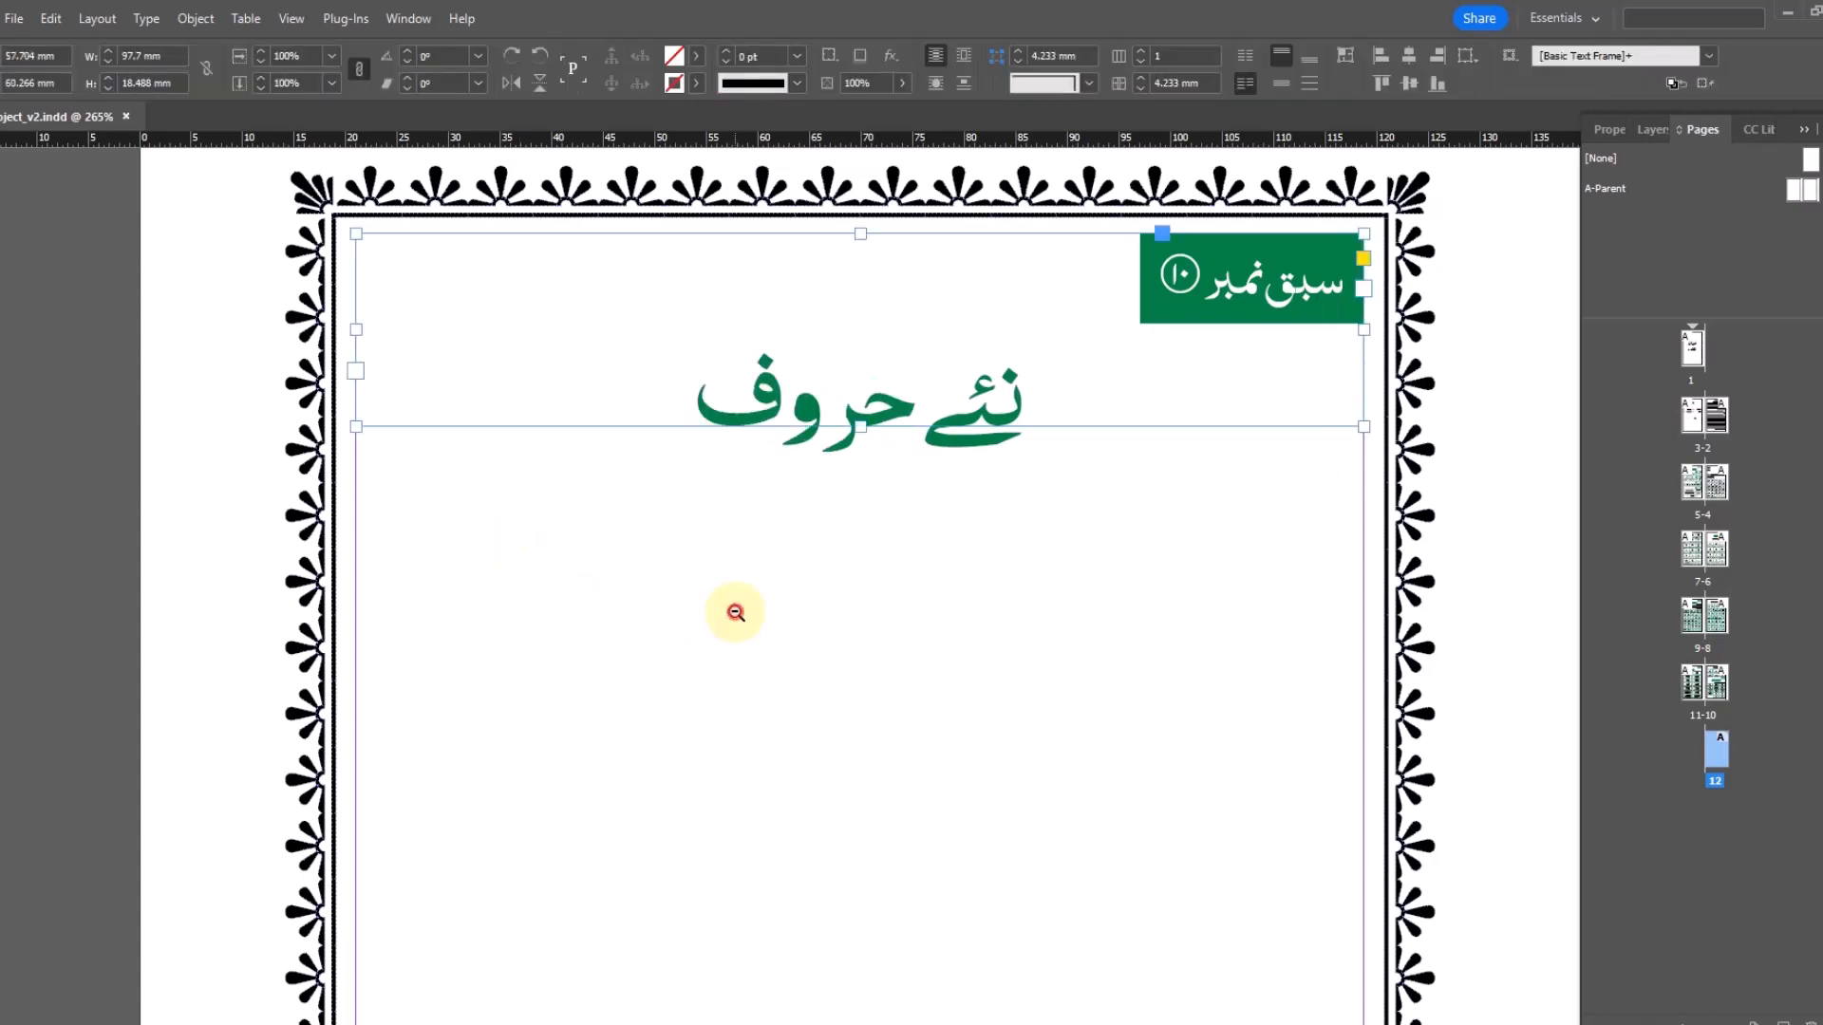
# Step: Update the table of contents on page 3, including items in overset text
pyautogui.keyDown('ctrl'); pyautogui.keyDown('alt'); pyautogui.click(738, 610); pyautogui.keyUp('alt'); pyautogui.keyUp('ctrl')
pyautogui.keyDown('ctrl'); pyautogui.keyDown('alt'); pyautogui.click(748, 605); pyautogui.keyUp('alt'); pyautogui.keyUp('ctrl')
pyautogui.keyDown('ctrl'); pyautogui.keyDown('alt'); pyautogui.click(1116, 584); pyautogui.keyUp('alt'); pyautogui.keyUp('ctrl')
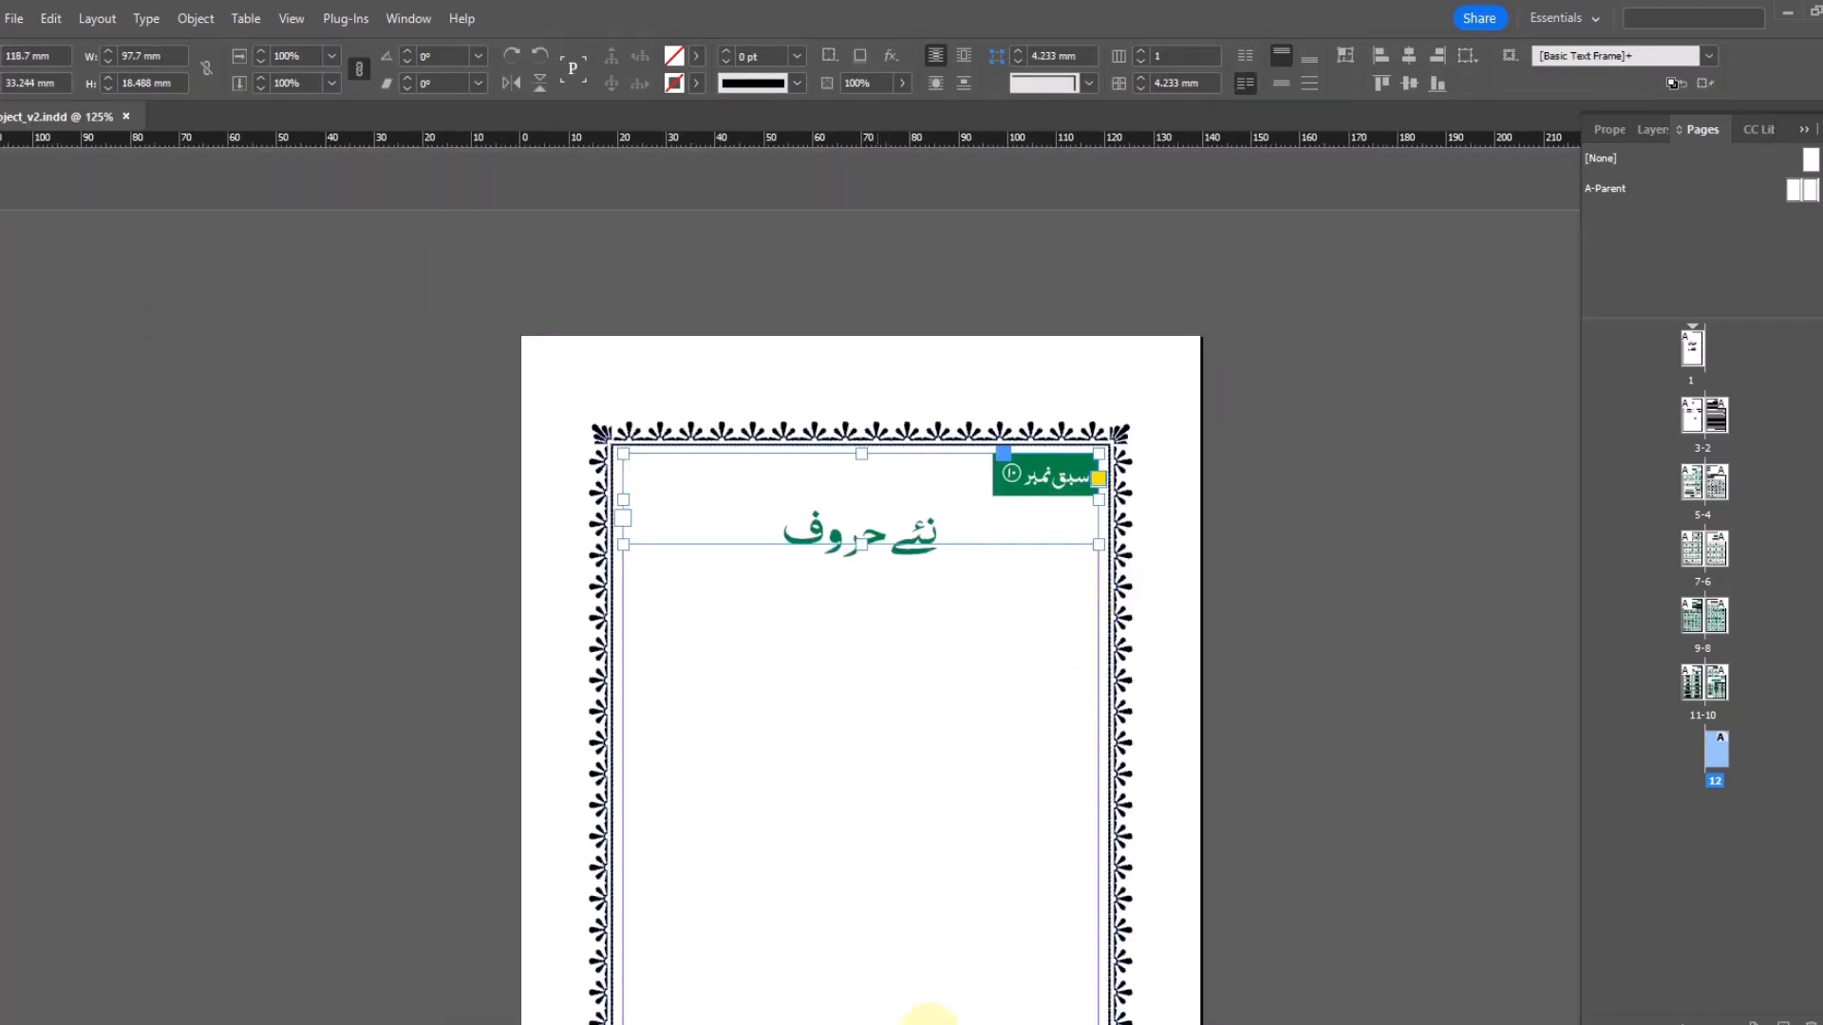
pyautogui.scroll(20, 957, 642)
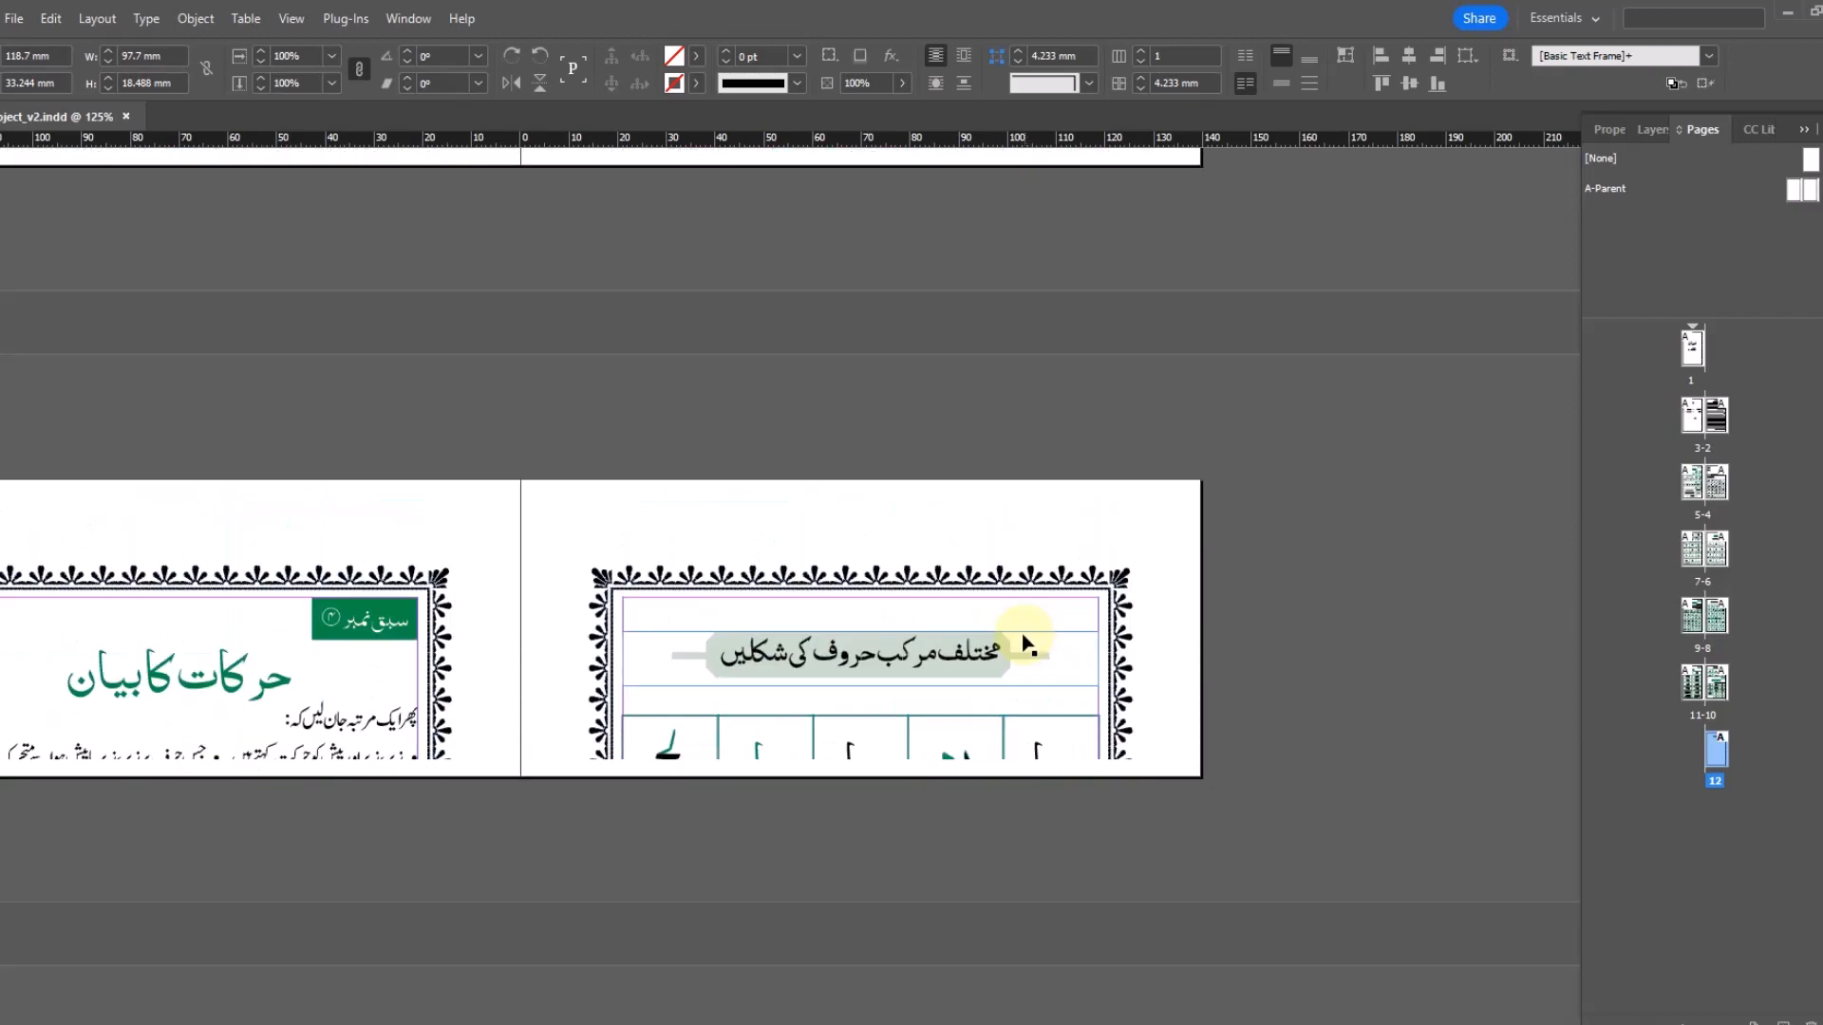
pyautogui.scroll(15, 973, 646)
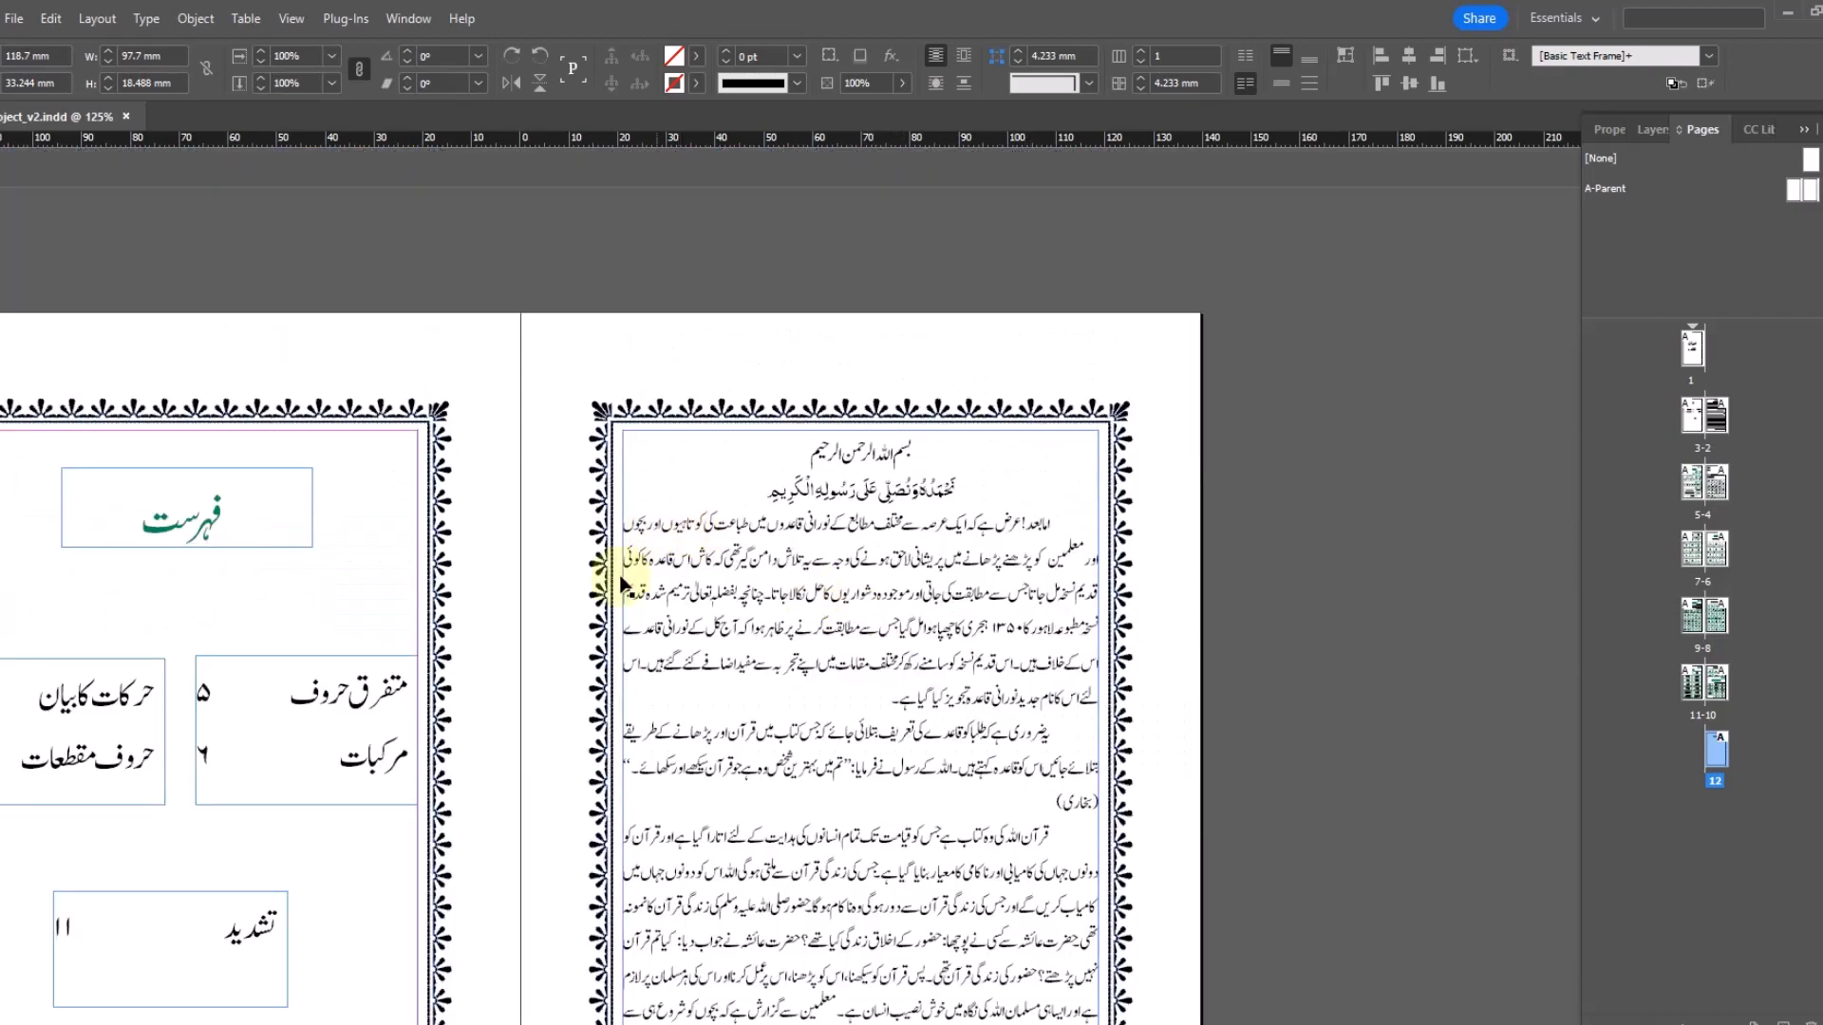
pyautogui.moveTo(525, 681); pyautogui.dragTo(926, 436)
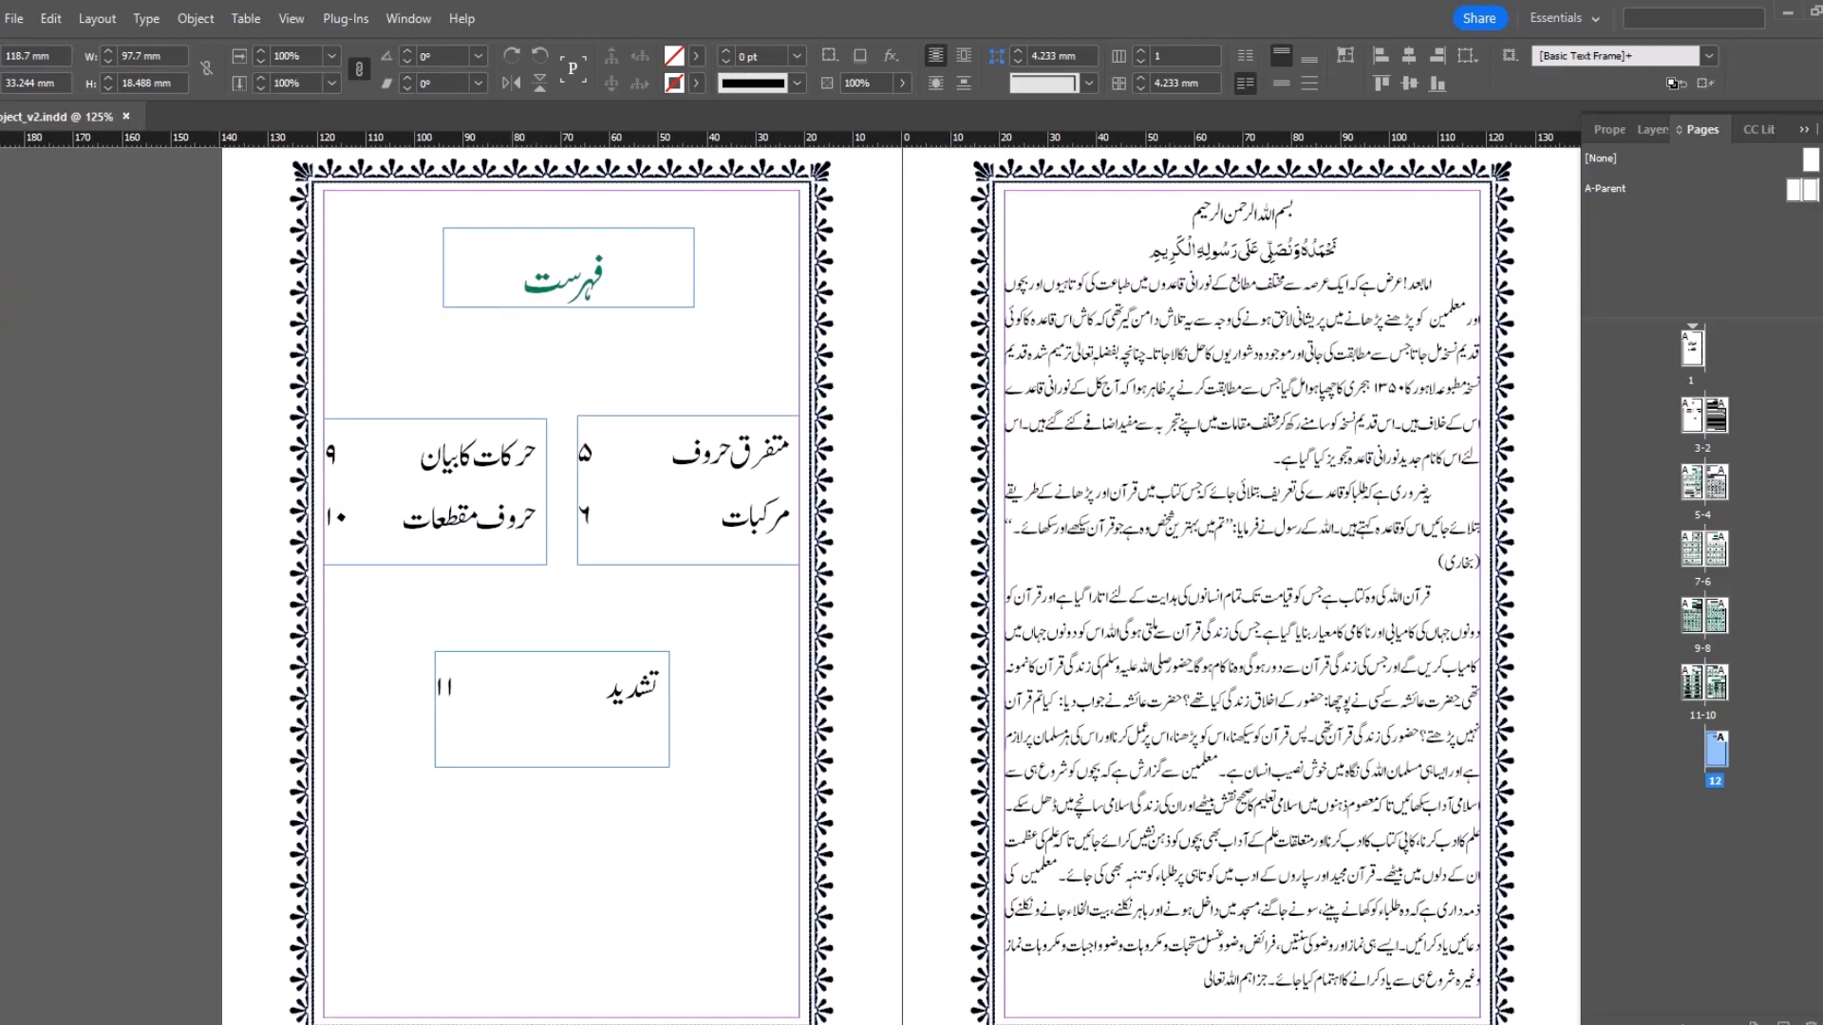
pyautogui.doubleClick(582, 289)
pyautogui.click(96, 18)
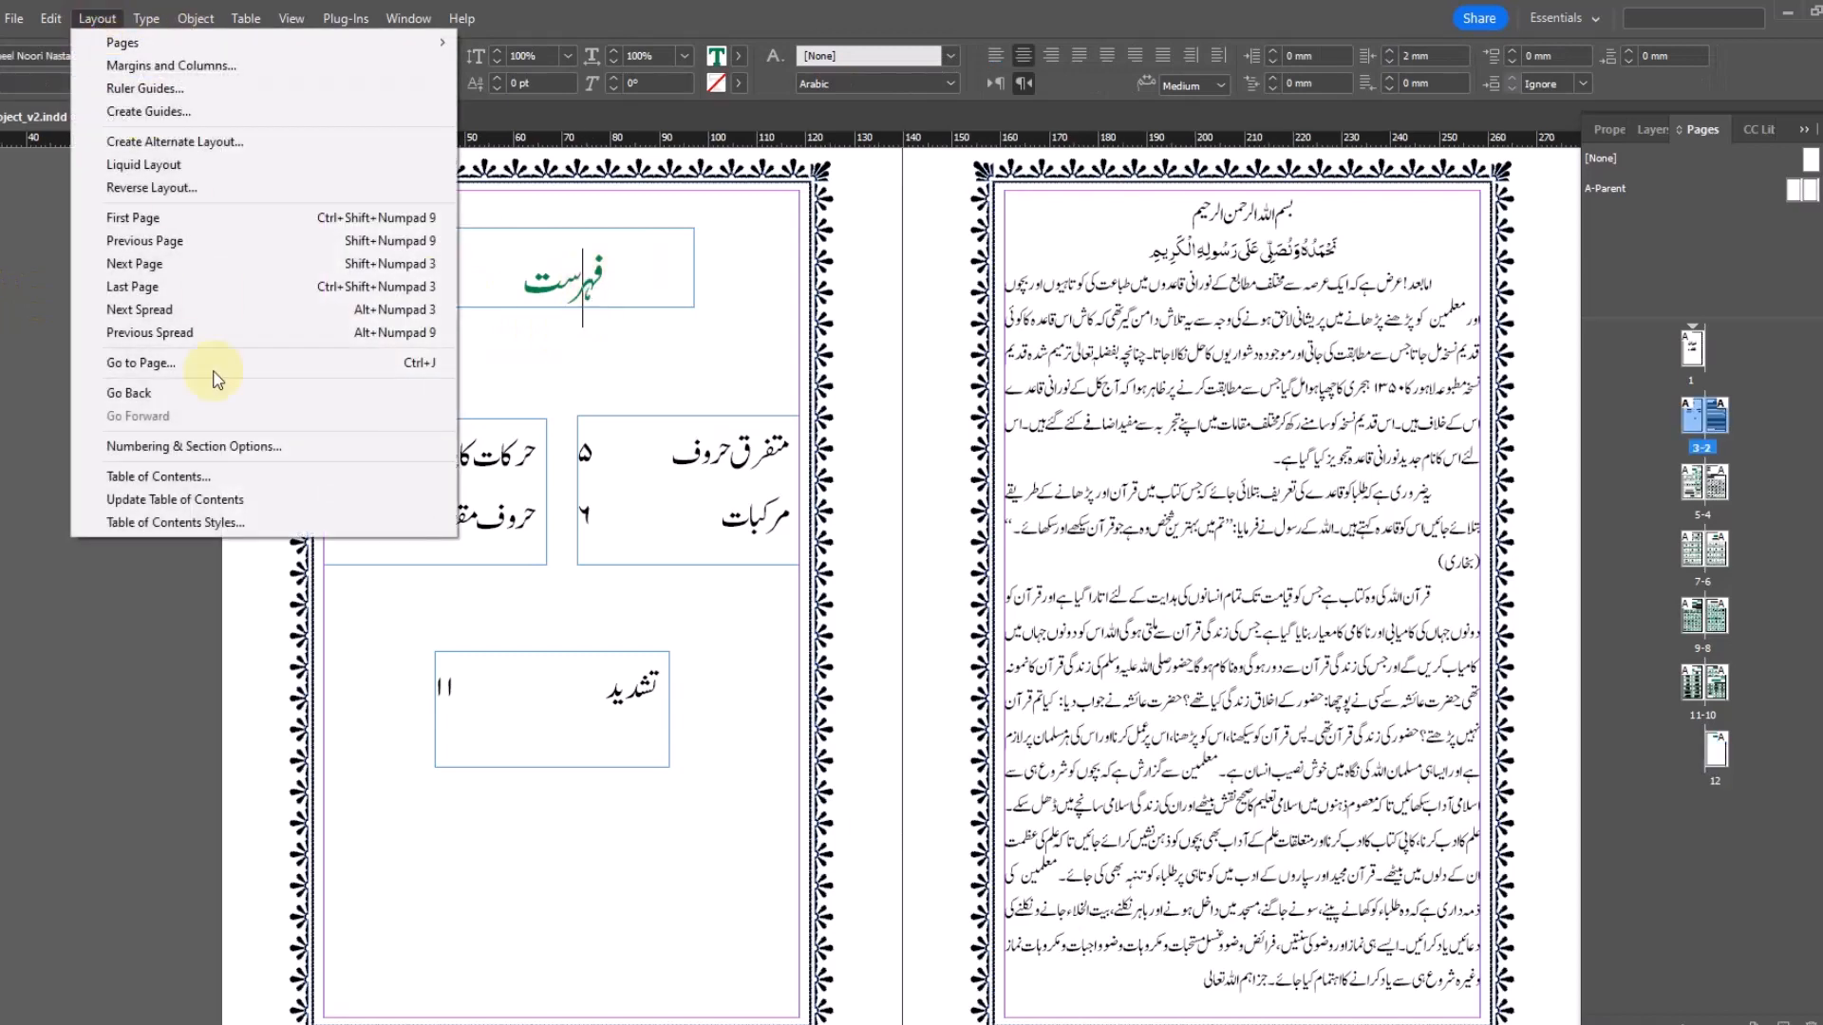
pyautogui.click(174, 500)
pyautogui.click(1010, 583)
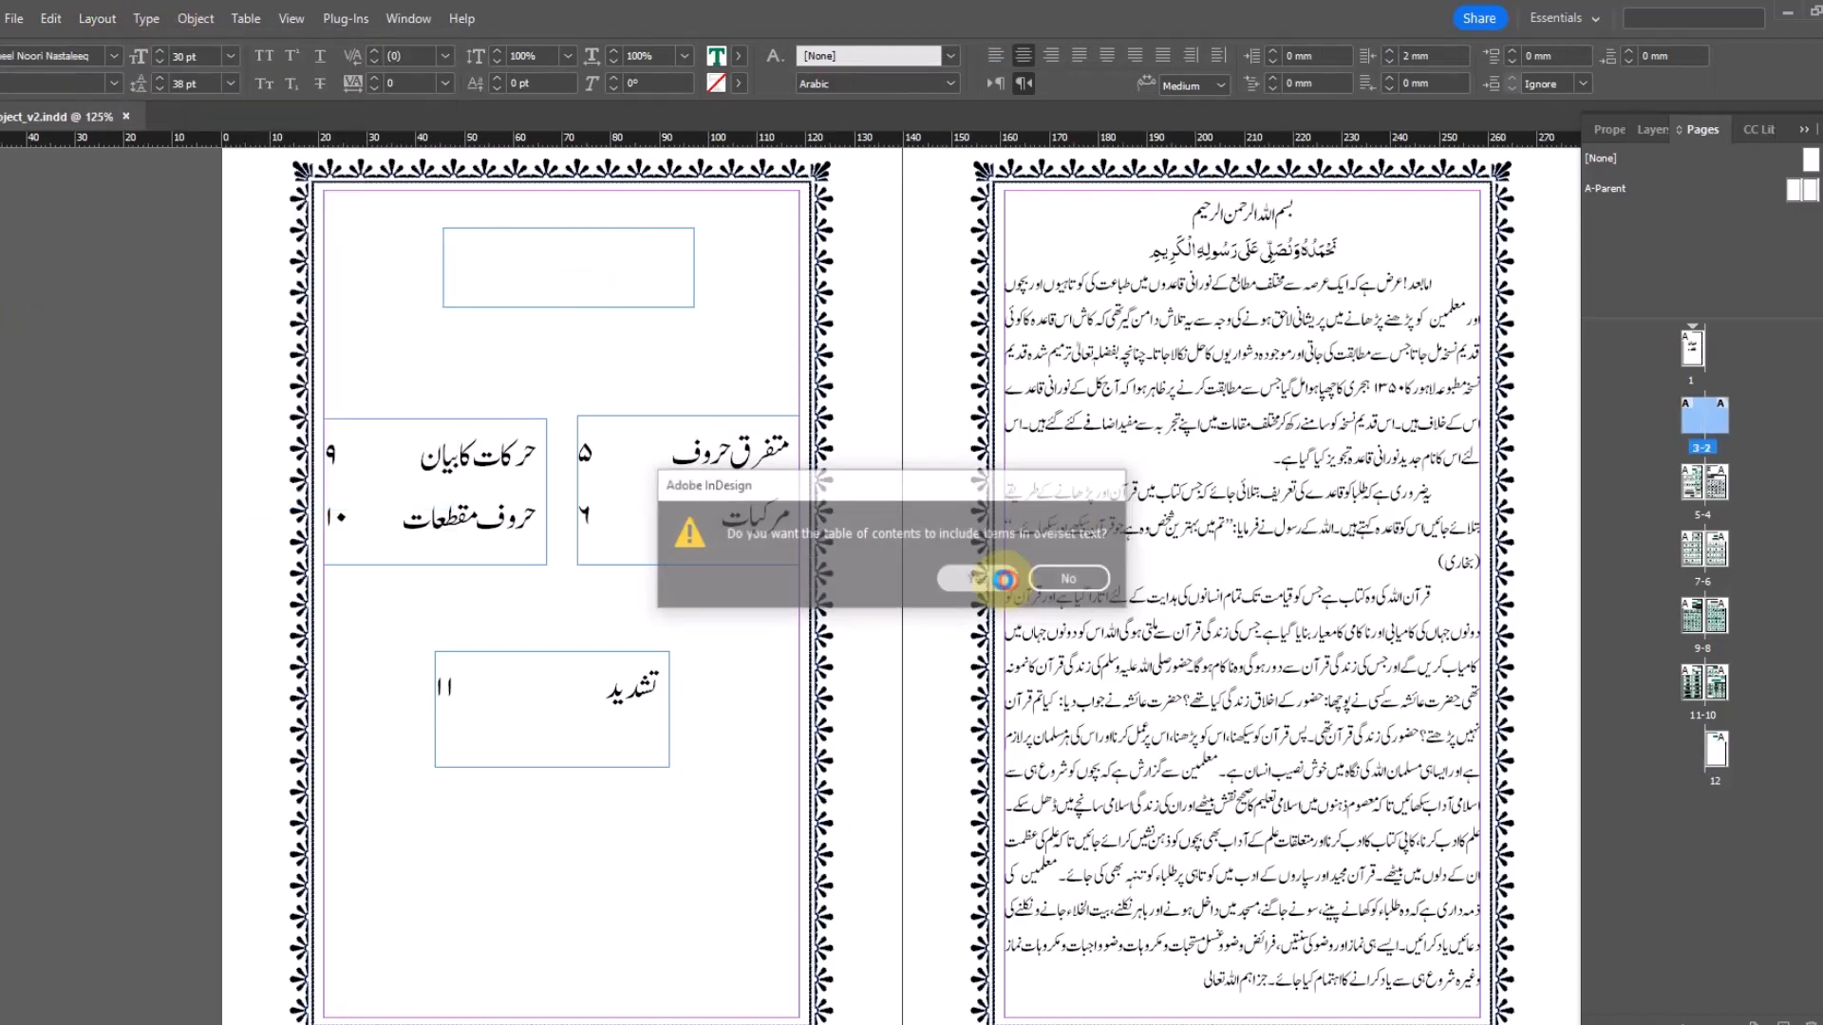
pyautogui.click(1079, 588)
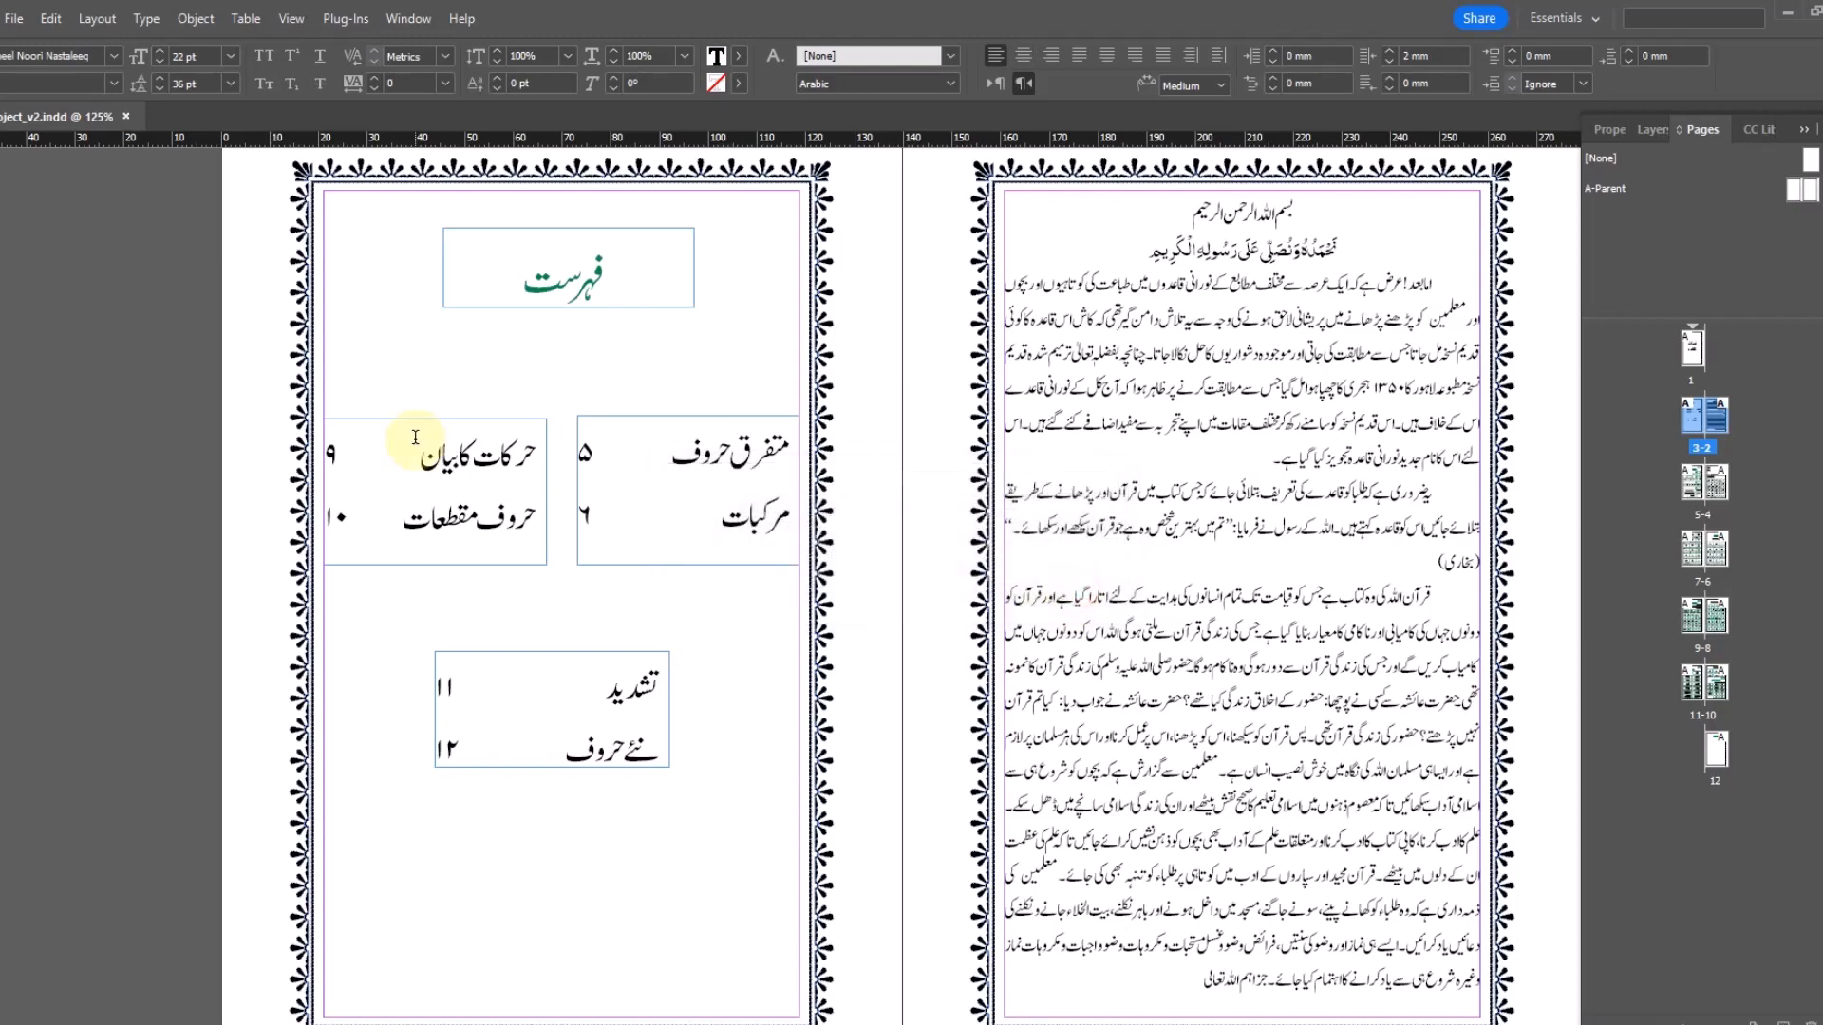
# Step: Open the Preflight error list and go to the text frame reported with overset text
pyautogui.press('Escape')
pyautogui.scroll(-15, 982, 640)
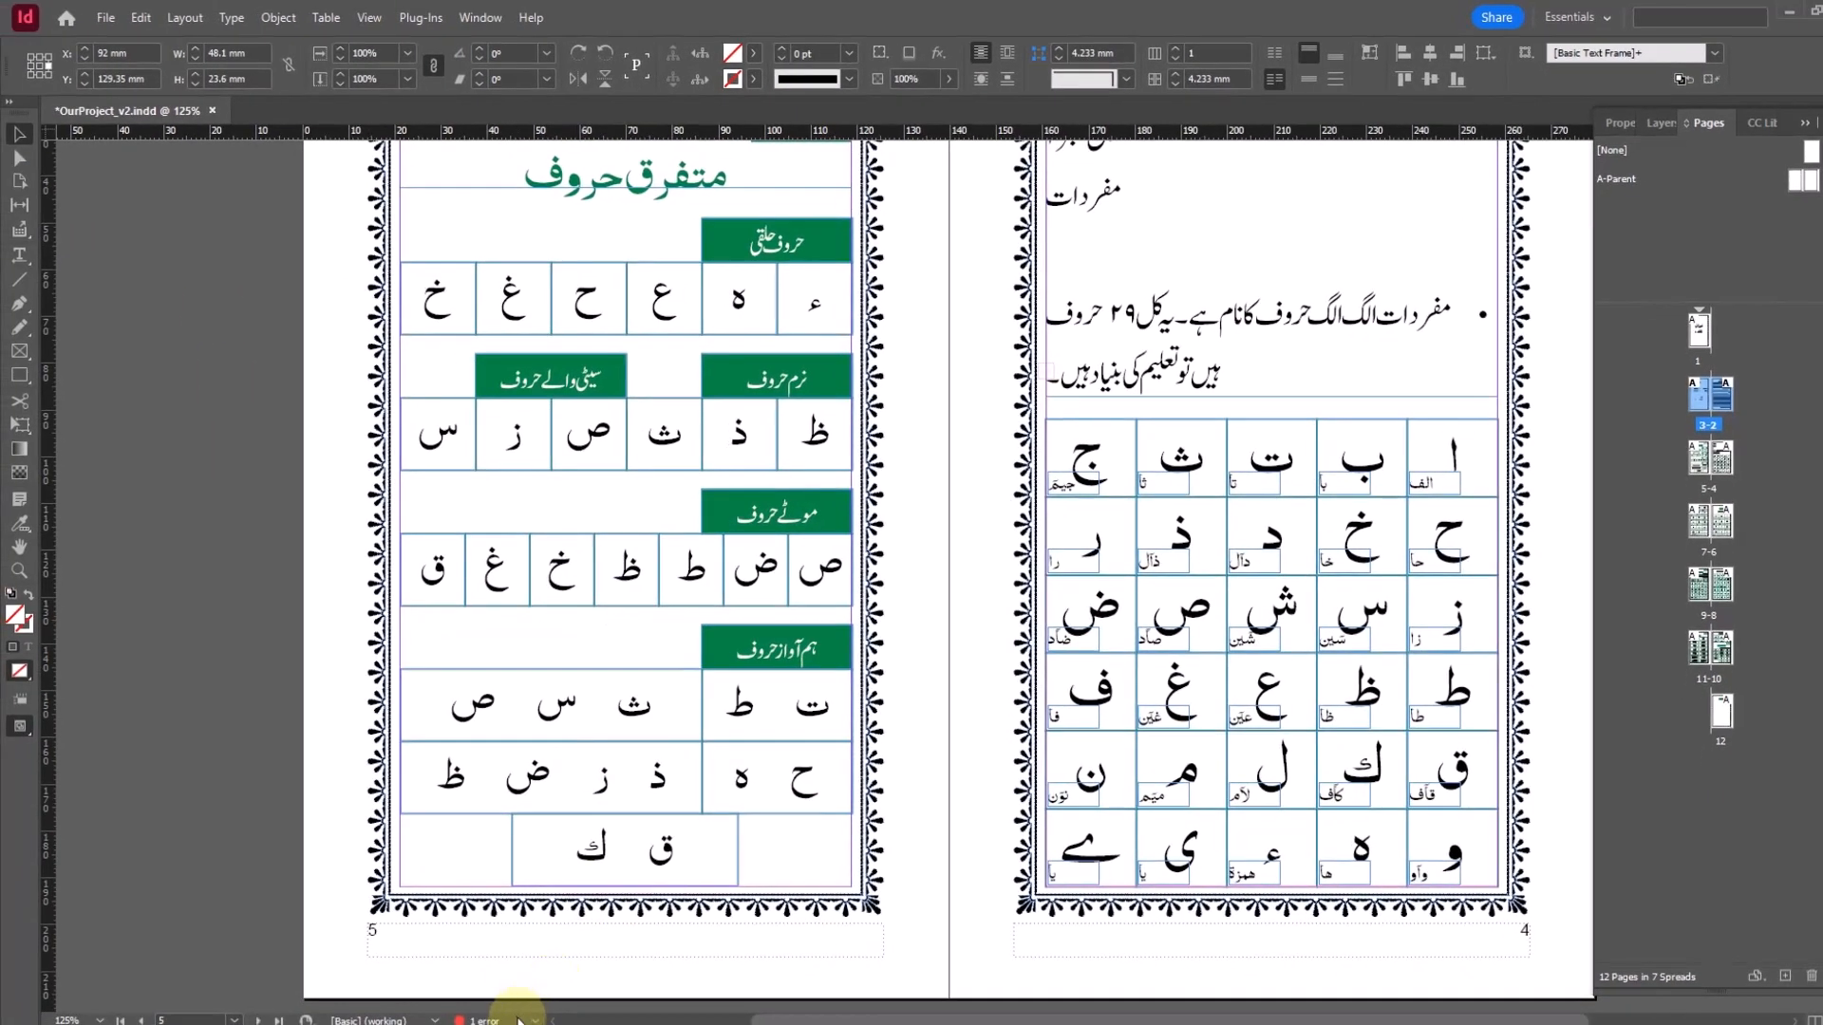
pyautogui.click(534, 1021)
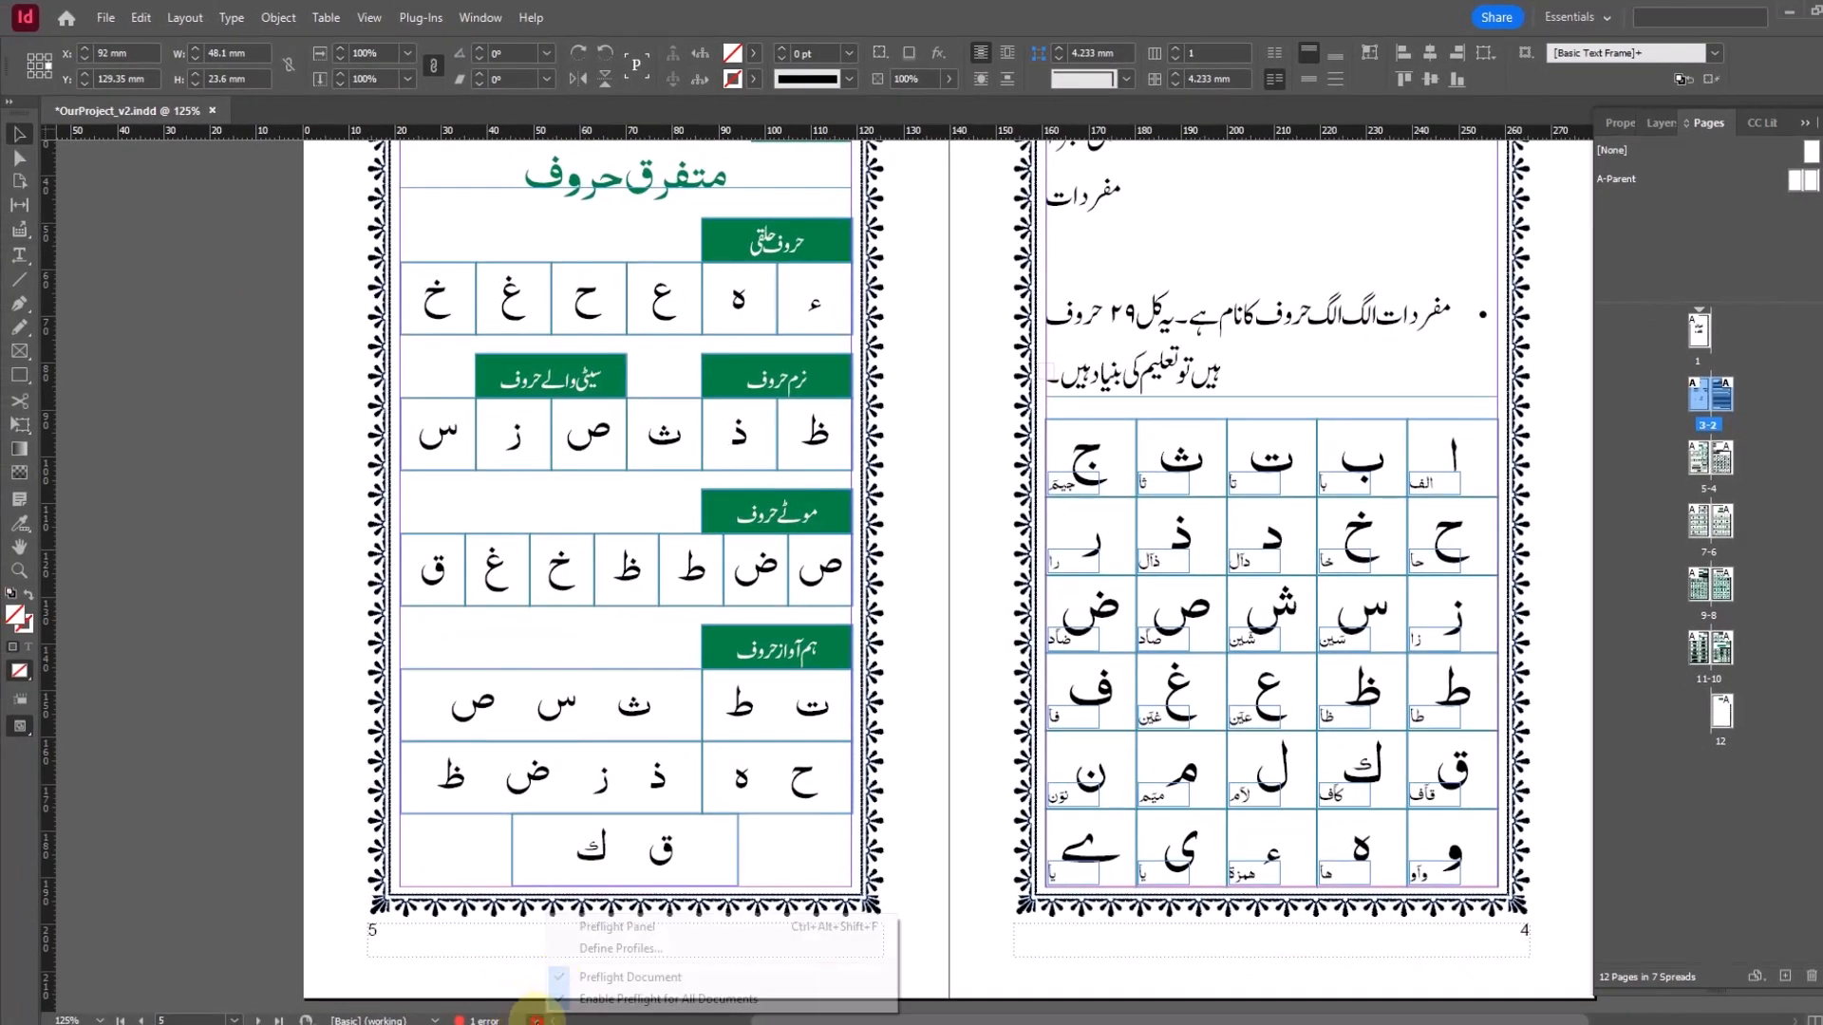
pyautogui.click(653, 925)
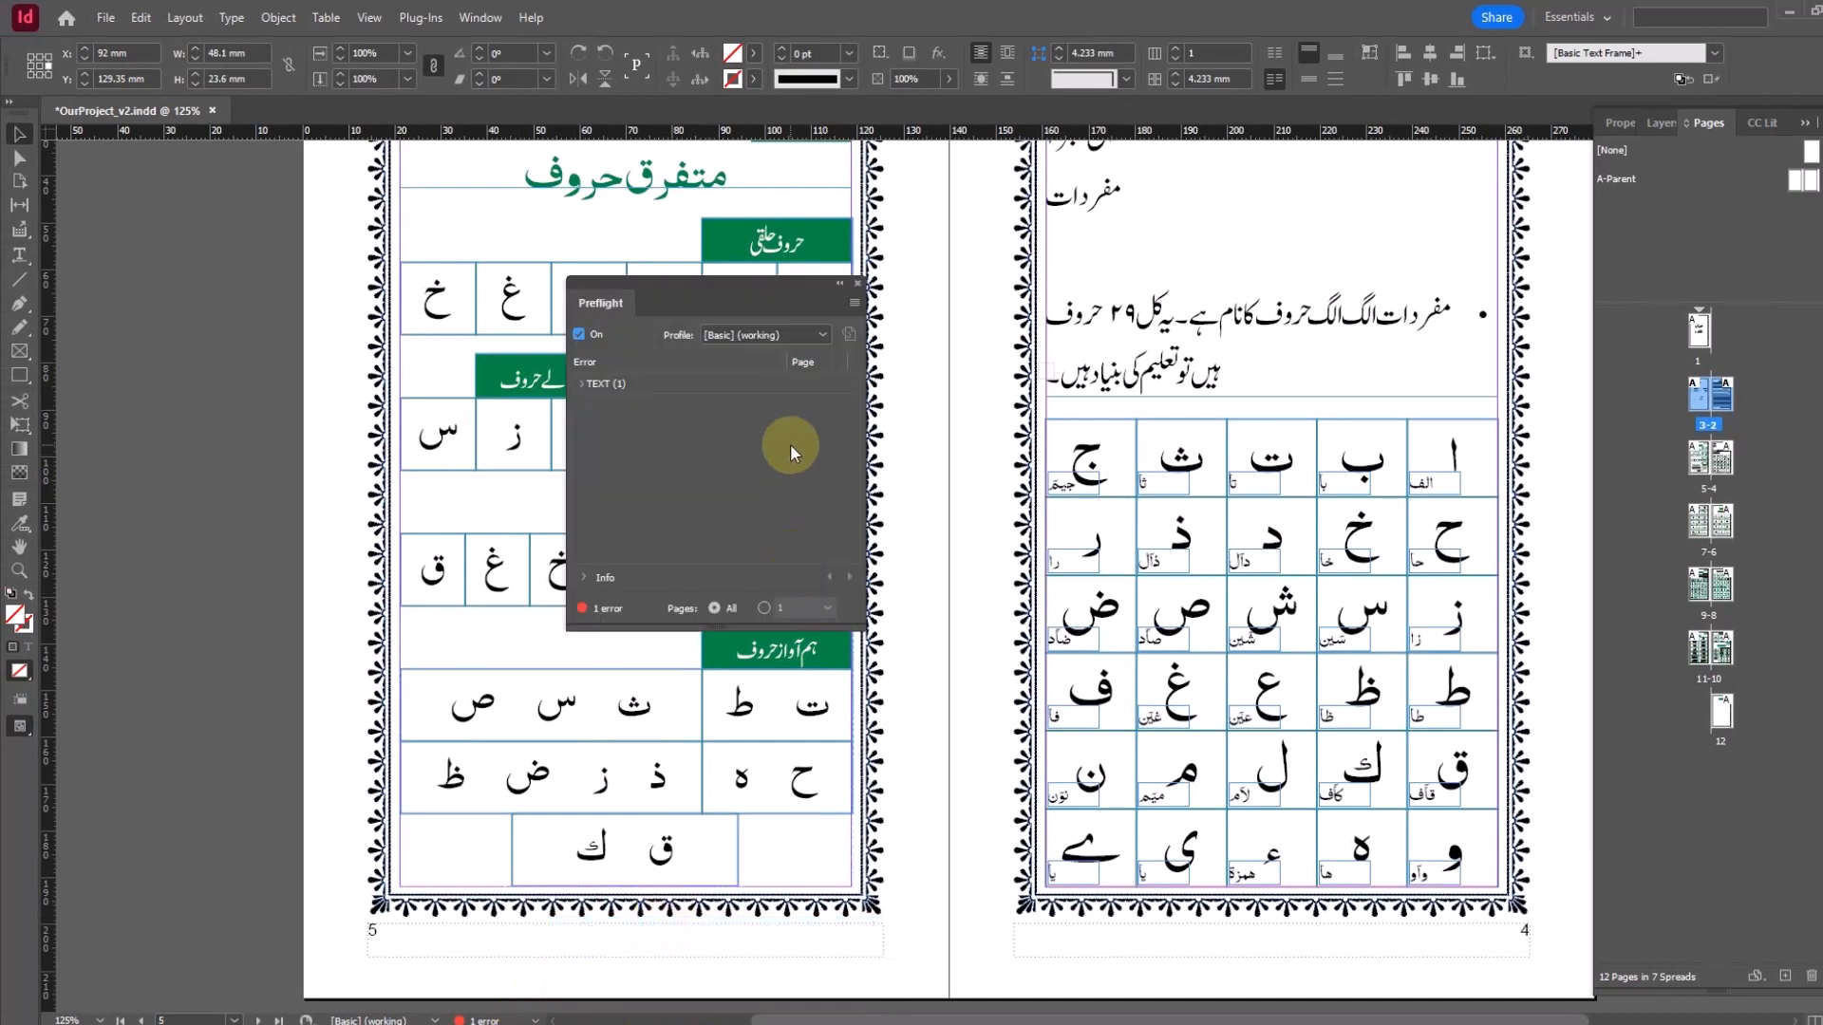
pyautogui.click(583, 383)
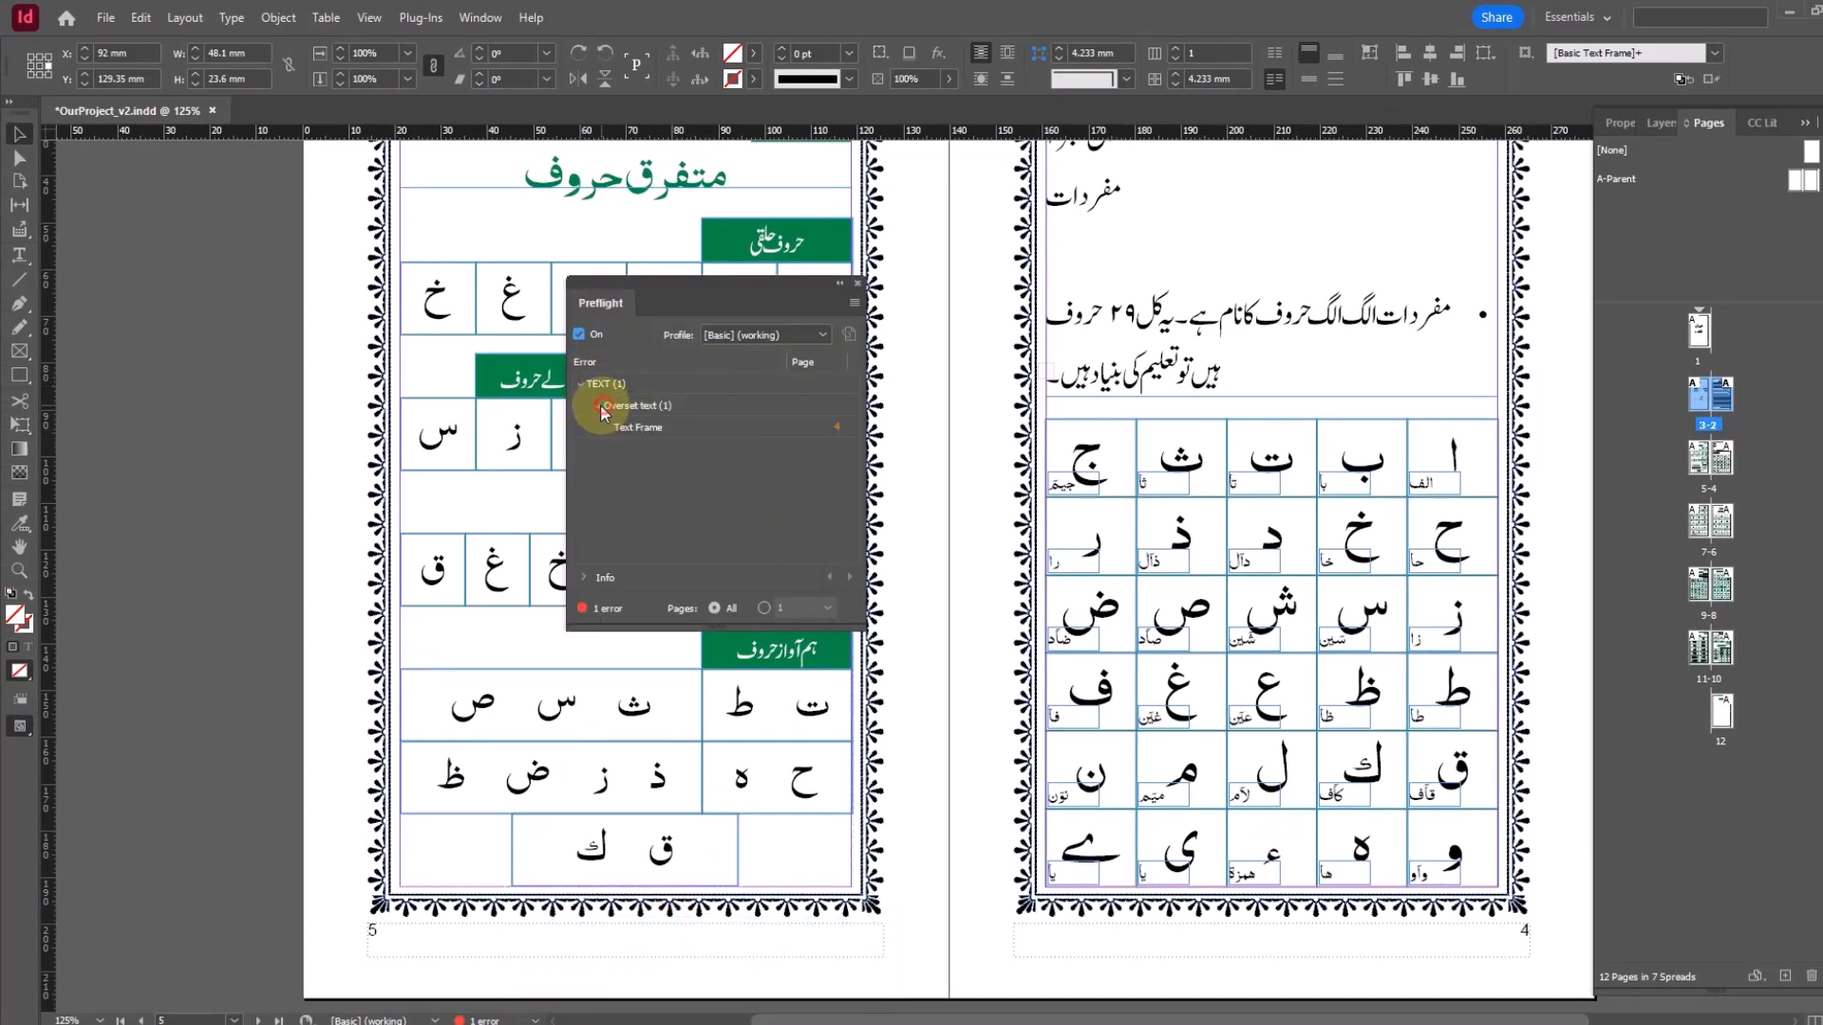
pyautogui.click(820, 429)
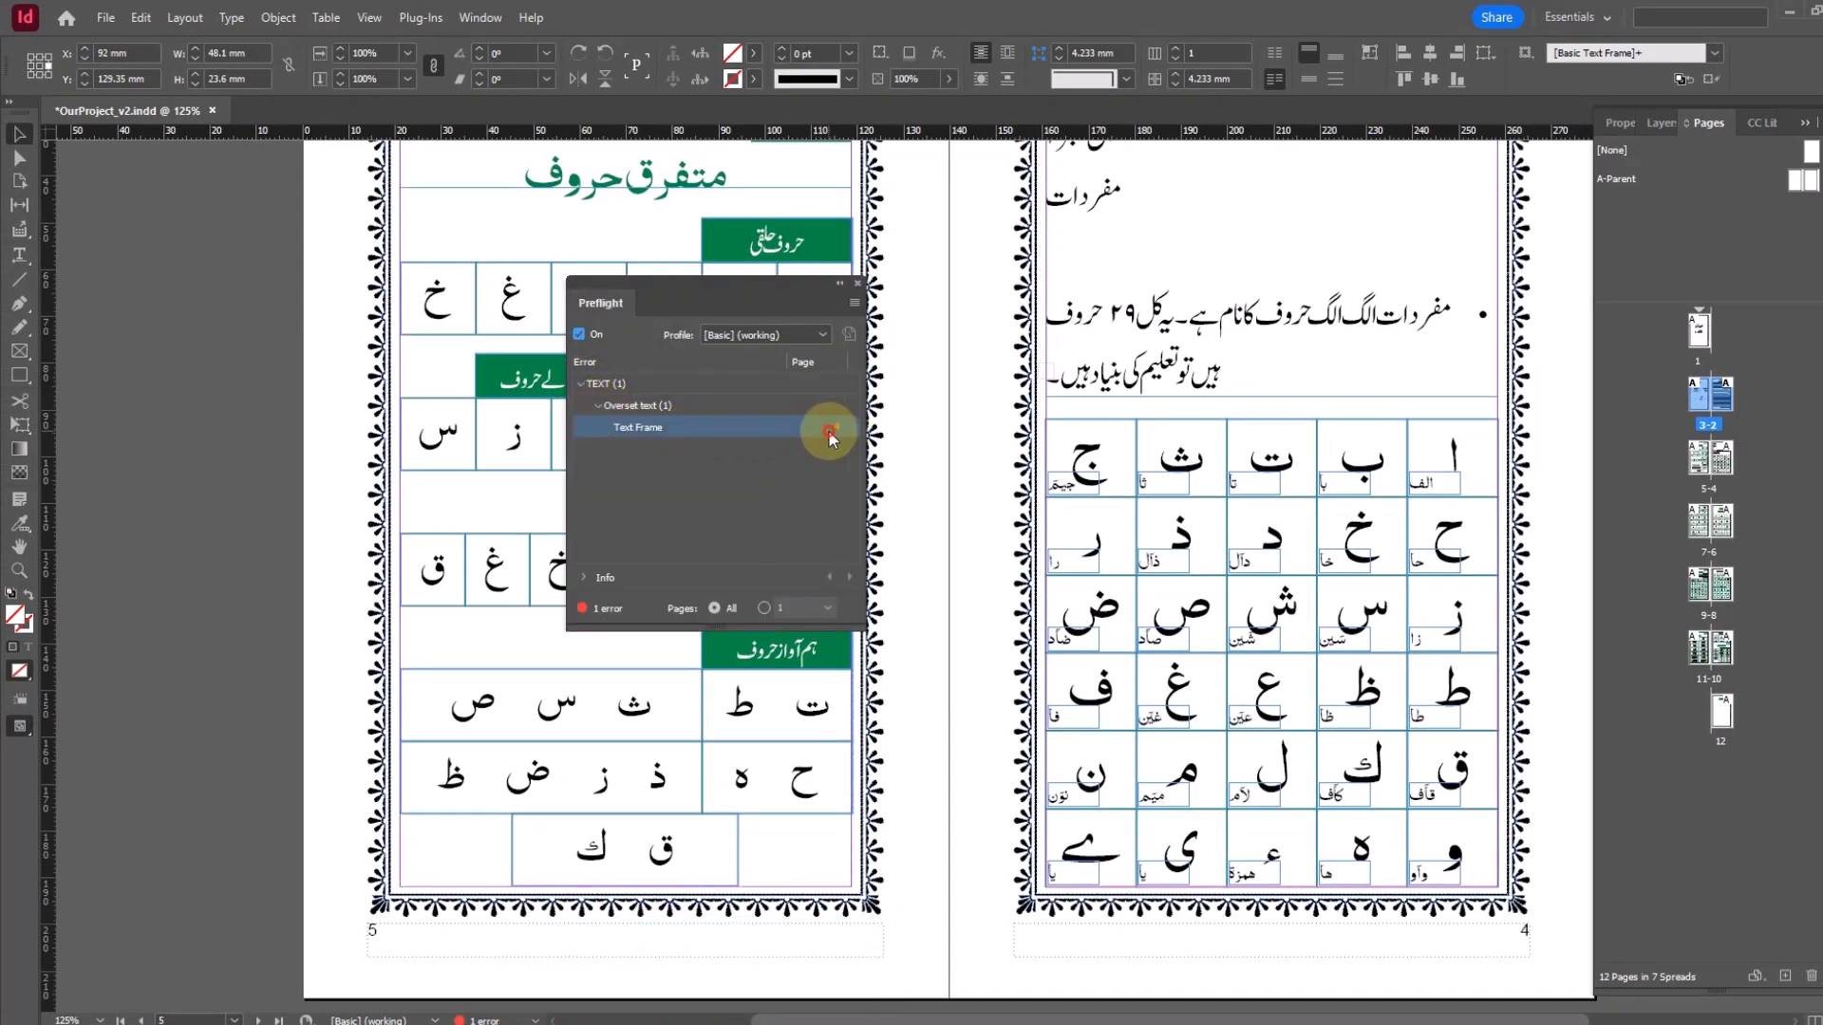
pyautogui.click(828, 430)
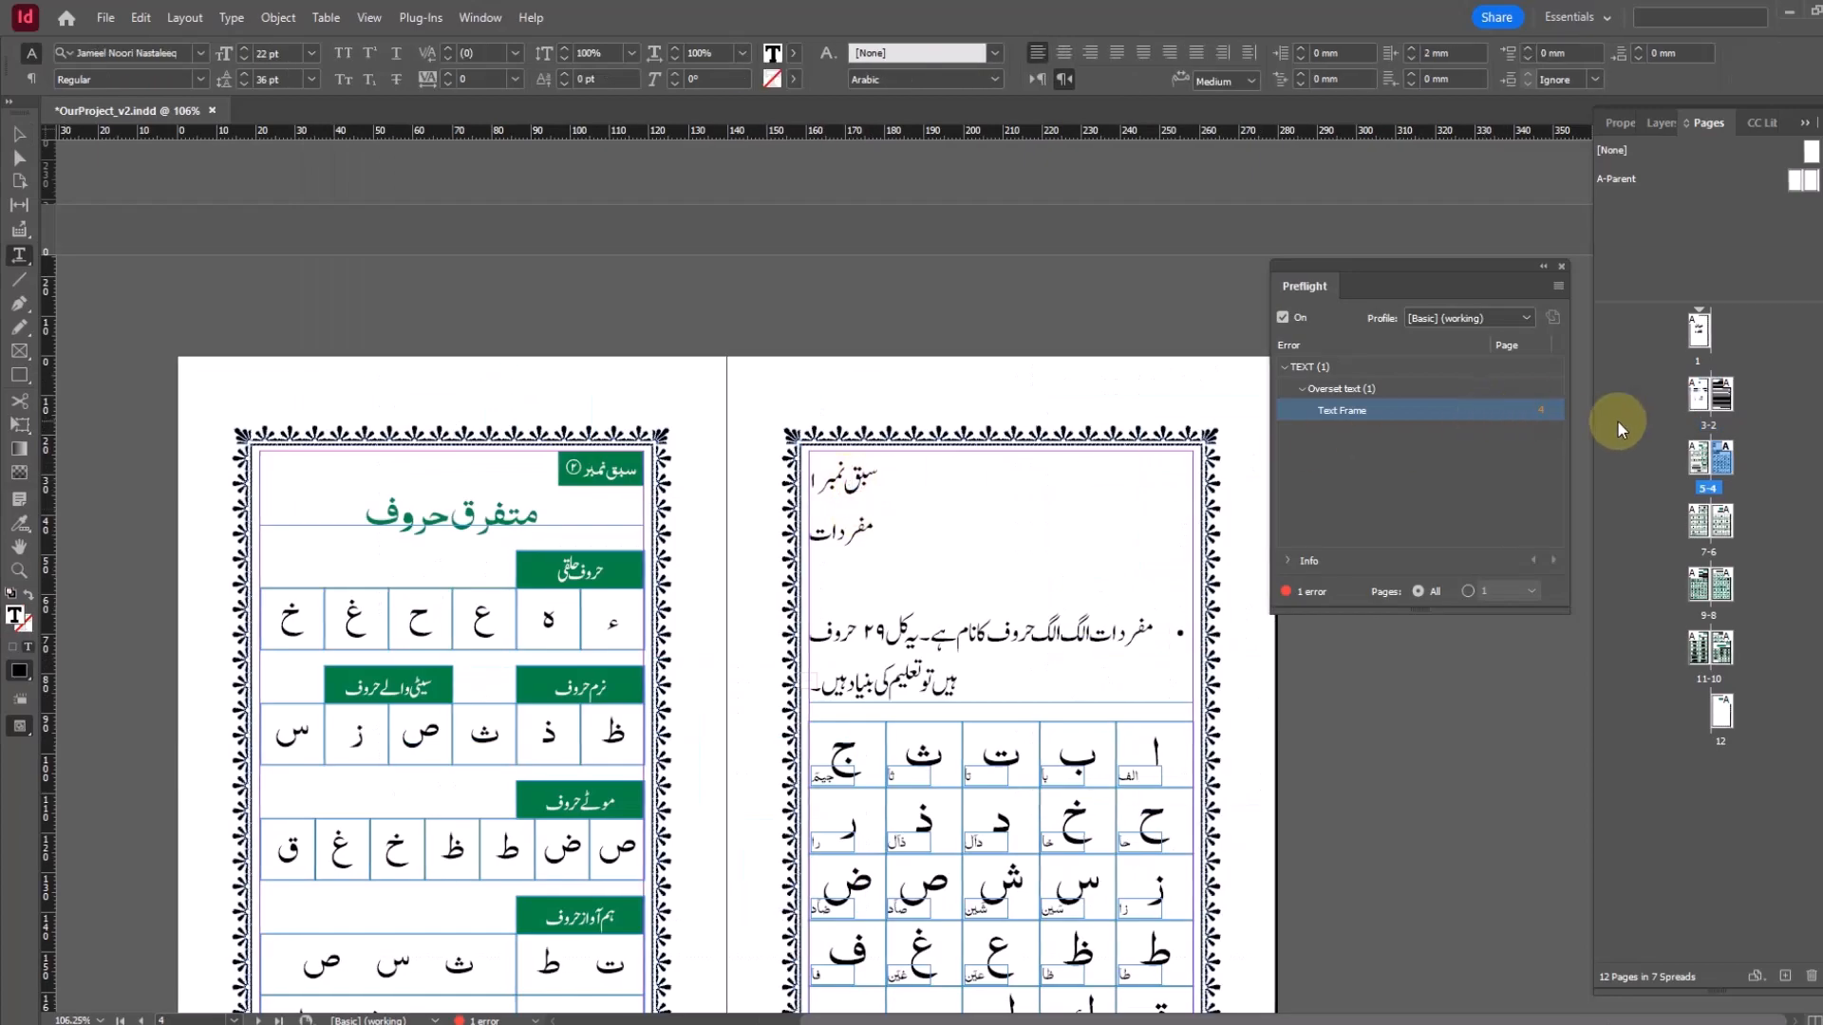
# Step: Apply the LessonNo paragraph style to page 4's lesson number line and ChapterName to the مفردات line below it
pyautogui.click(1803, 282)
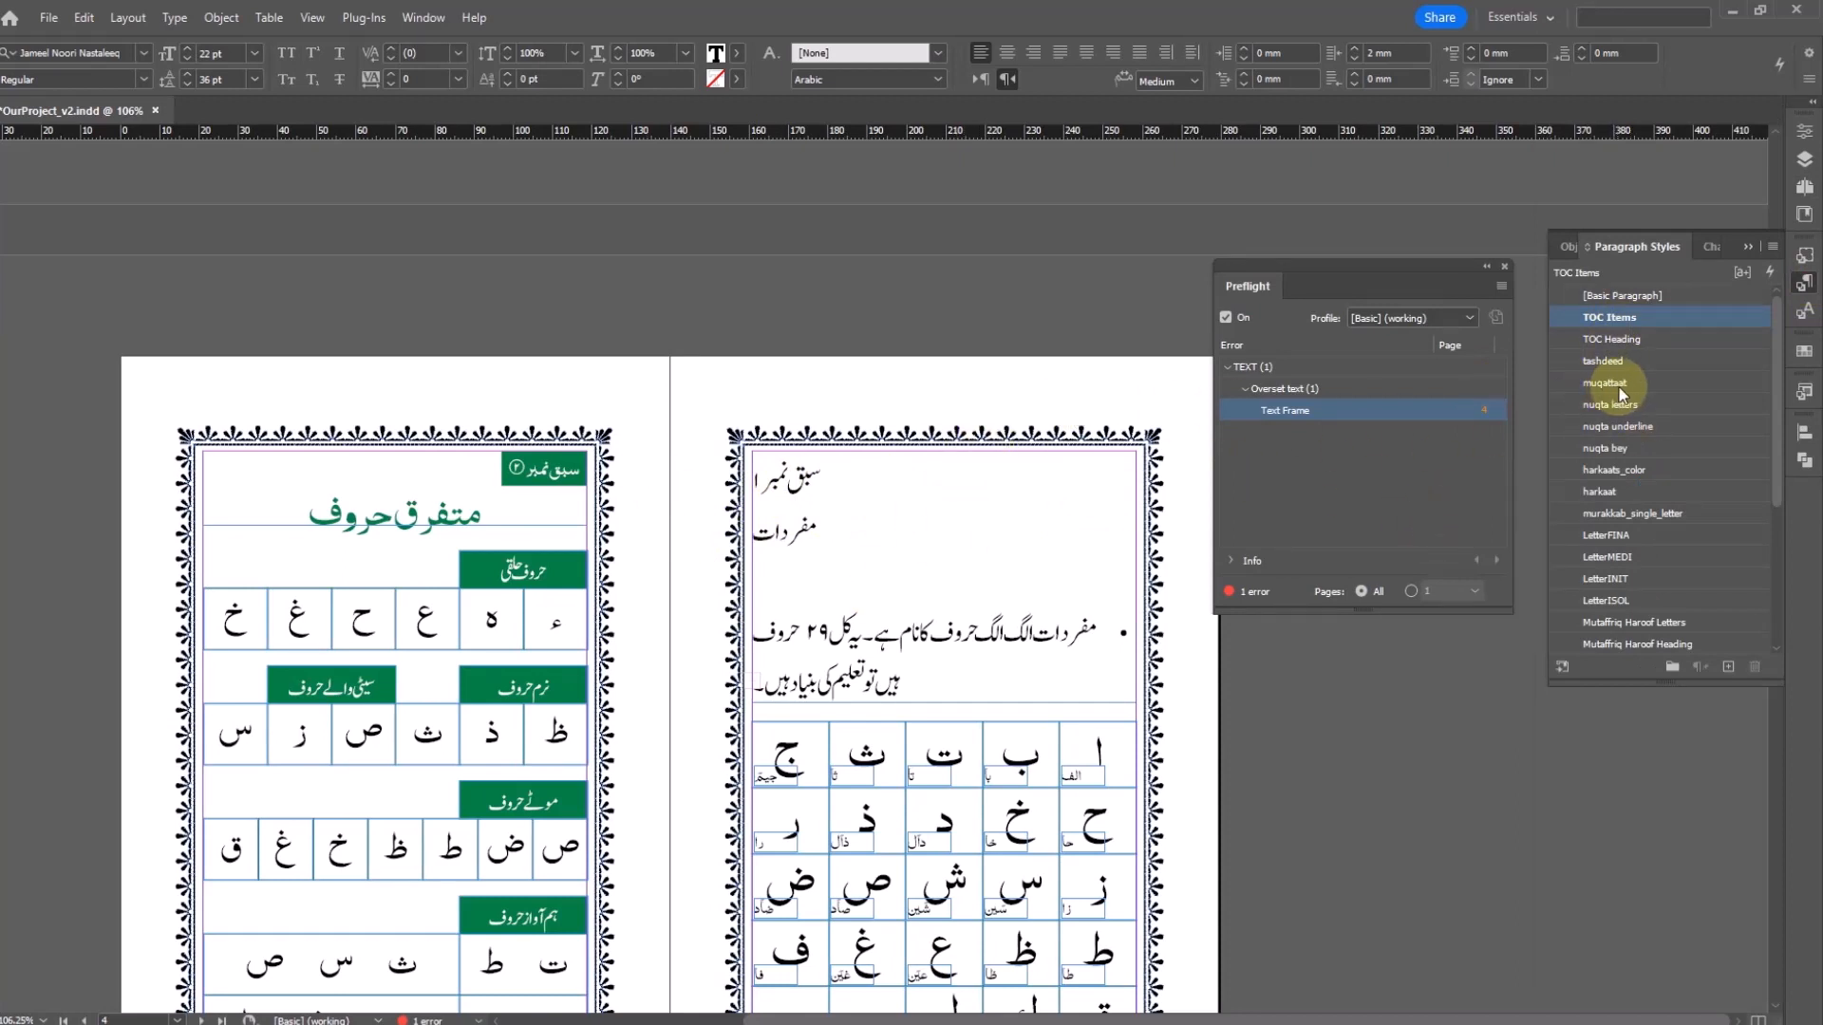
pyautogui.scroll(-2, 1663, 606)
pyautogui.scroll(-3, 1643, 560)
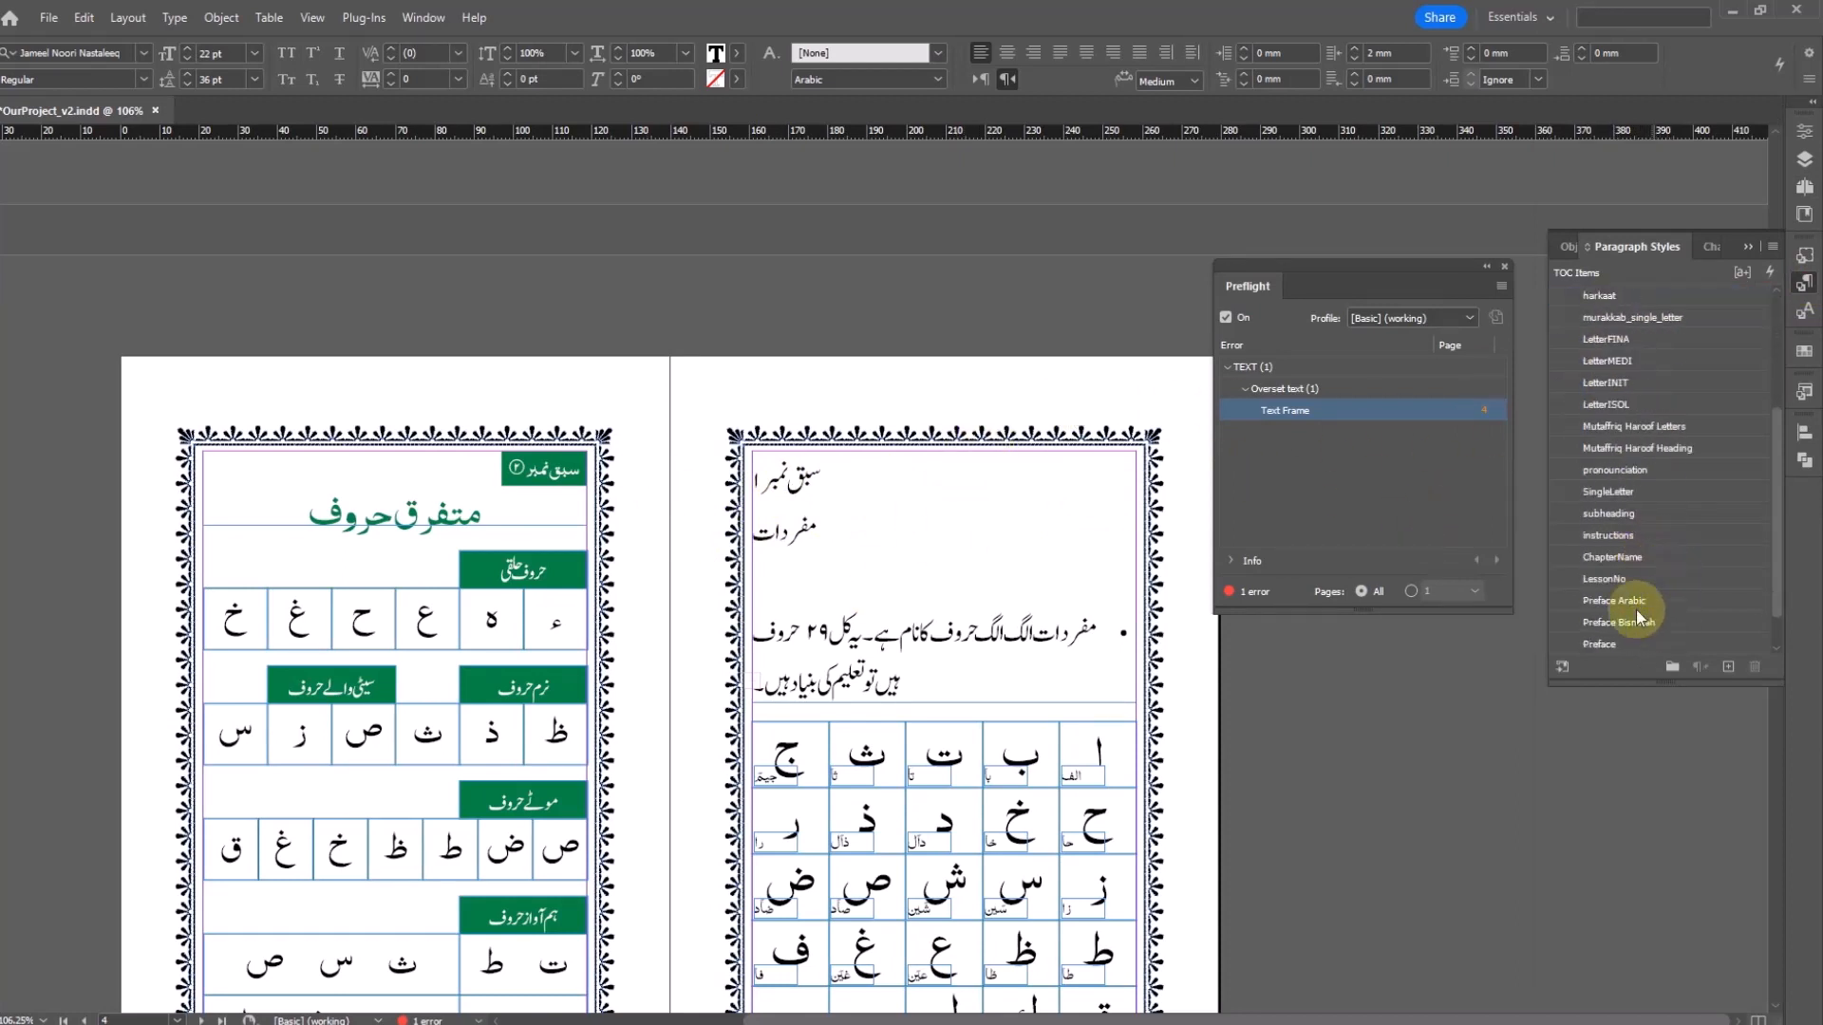
pyautogui.click(1619, 579)
pyautogui.click(809, 518)
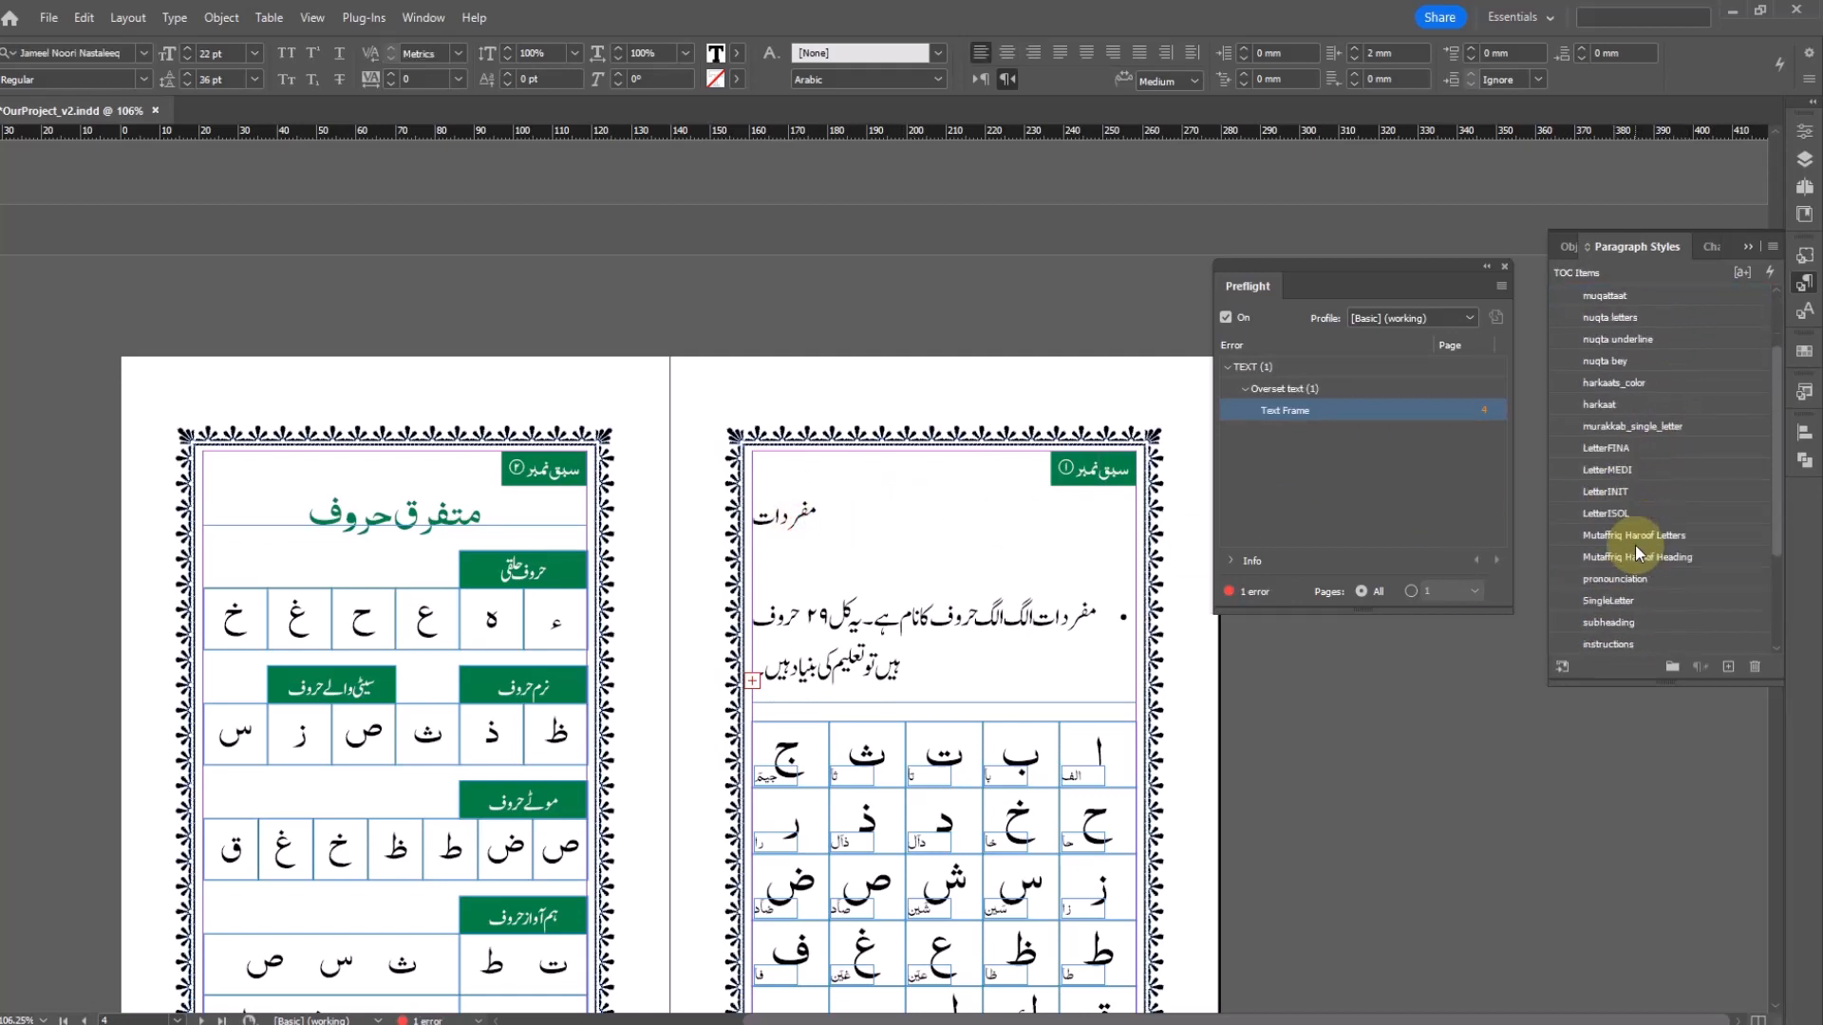
pyautogui.scroll(-5, 1638, 539)
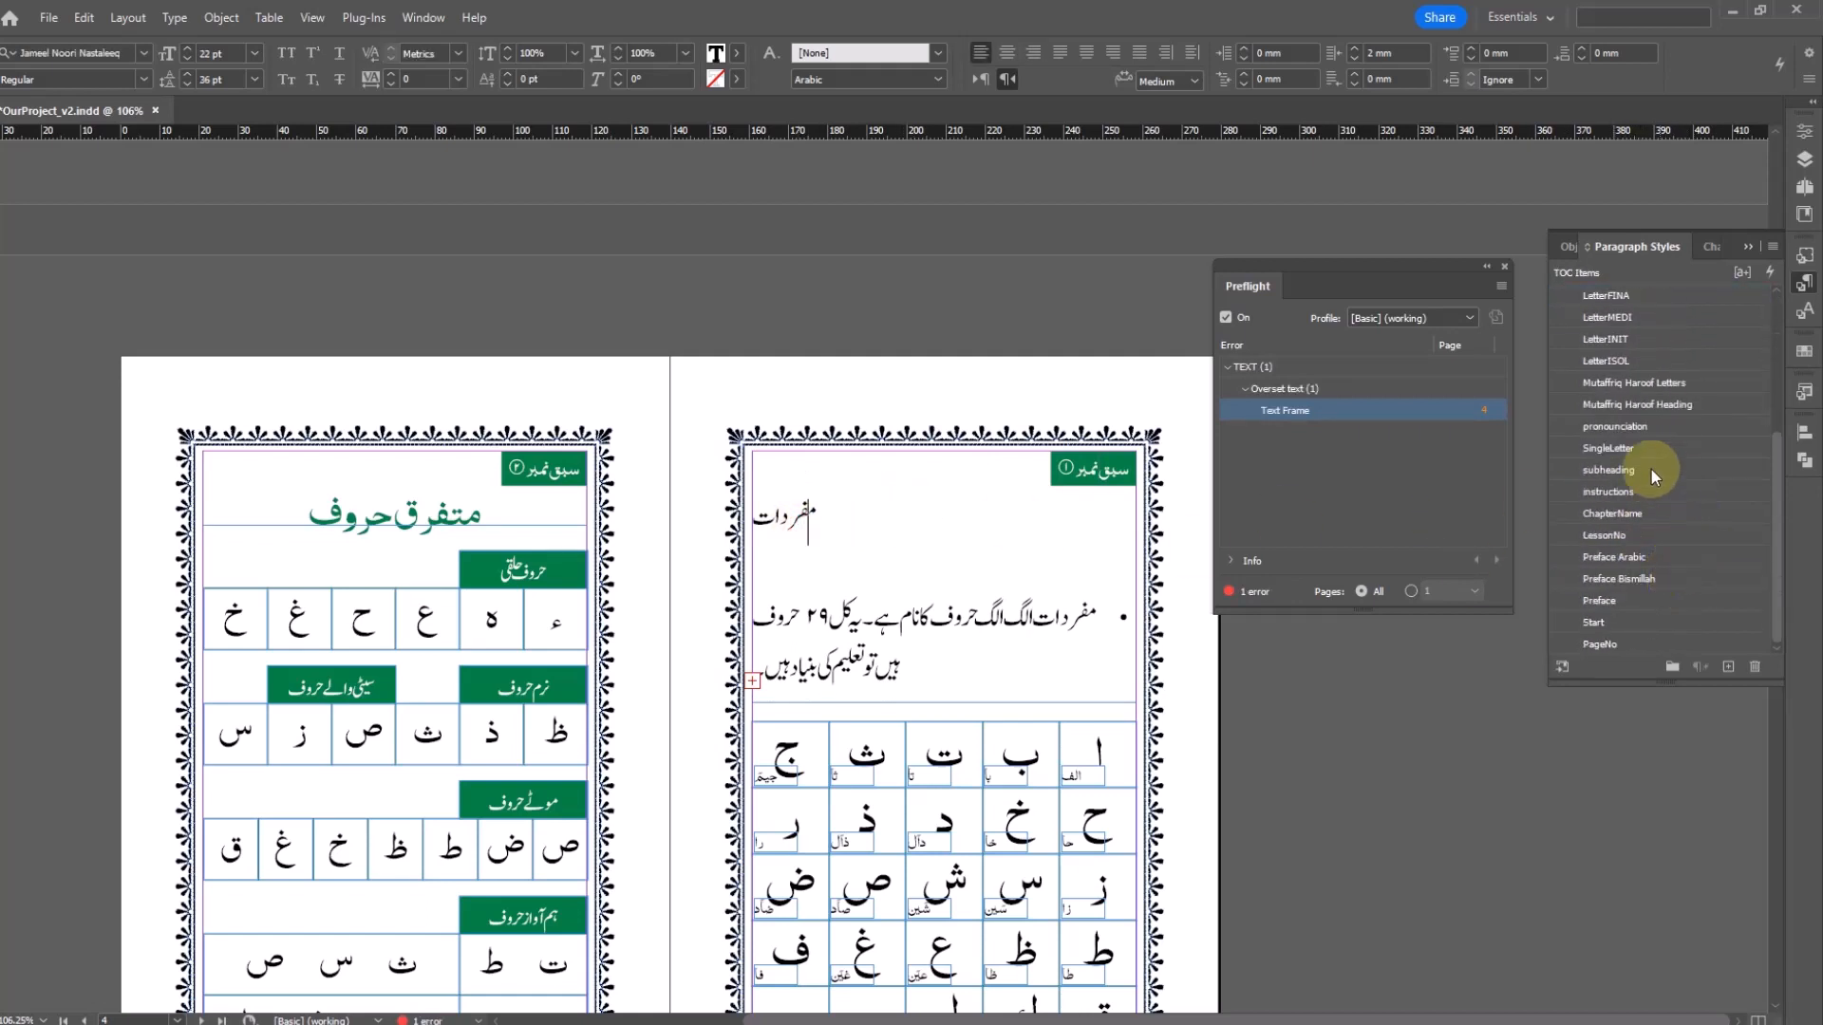
pyautogui.click(1626, 513)
# Step: Apply the instructions paragraph style to the two bulleted paragraphs below the مفردات heading on page 4
pyautogui.moveTo(940, 612); pyautogui.dragTo(878, 681)
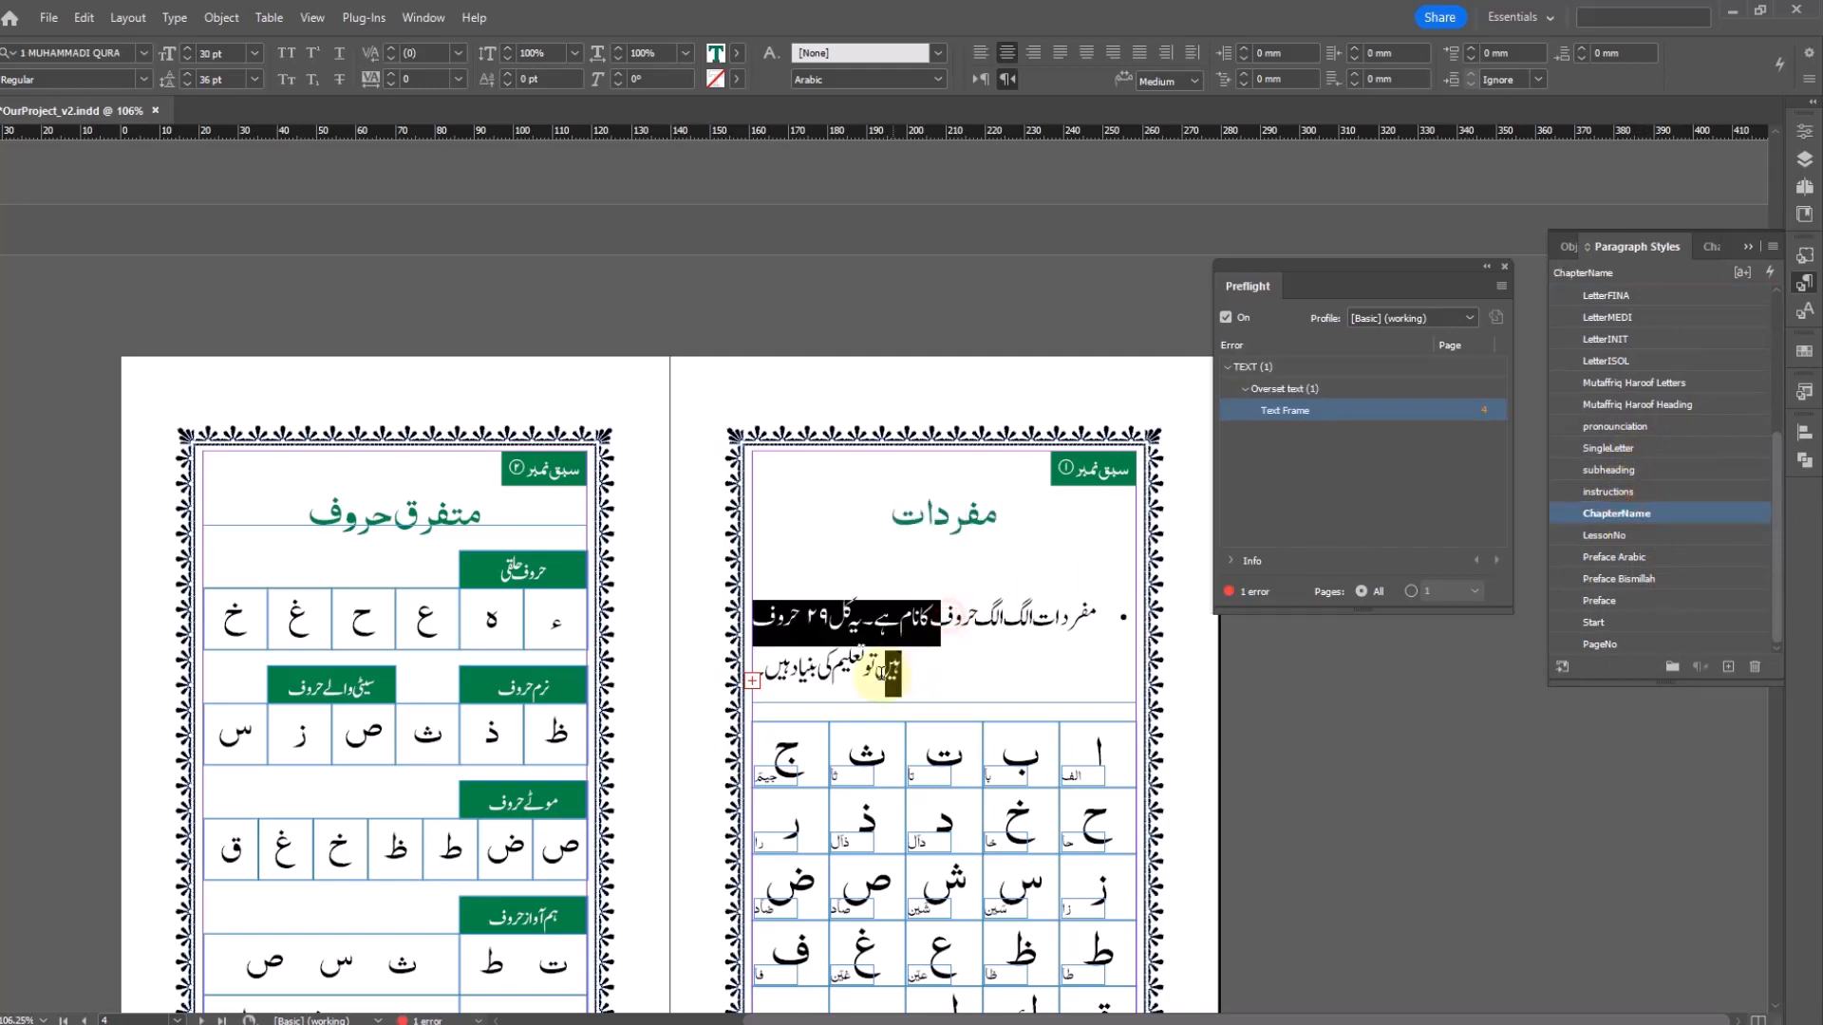
pyautogui.scroll(1, 1648, 475)
pyautogui.scroll(-3, 1670, 448)
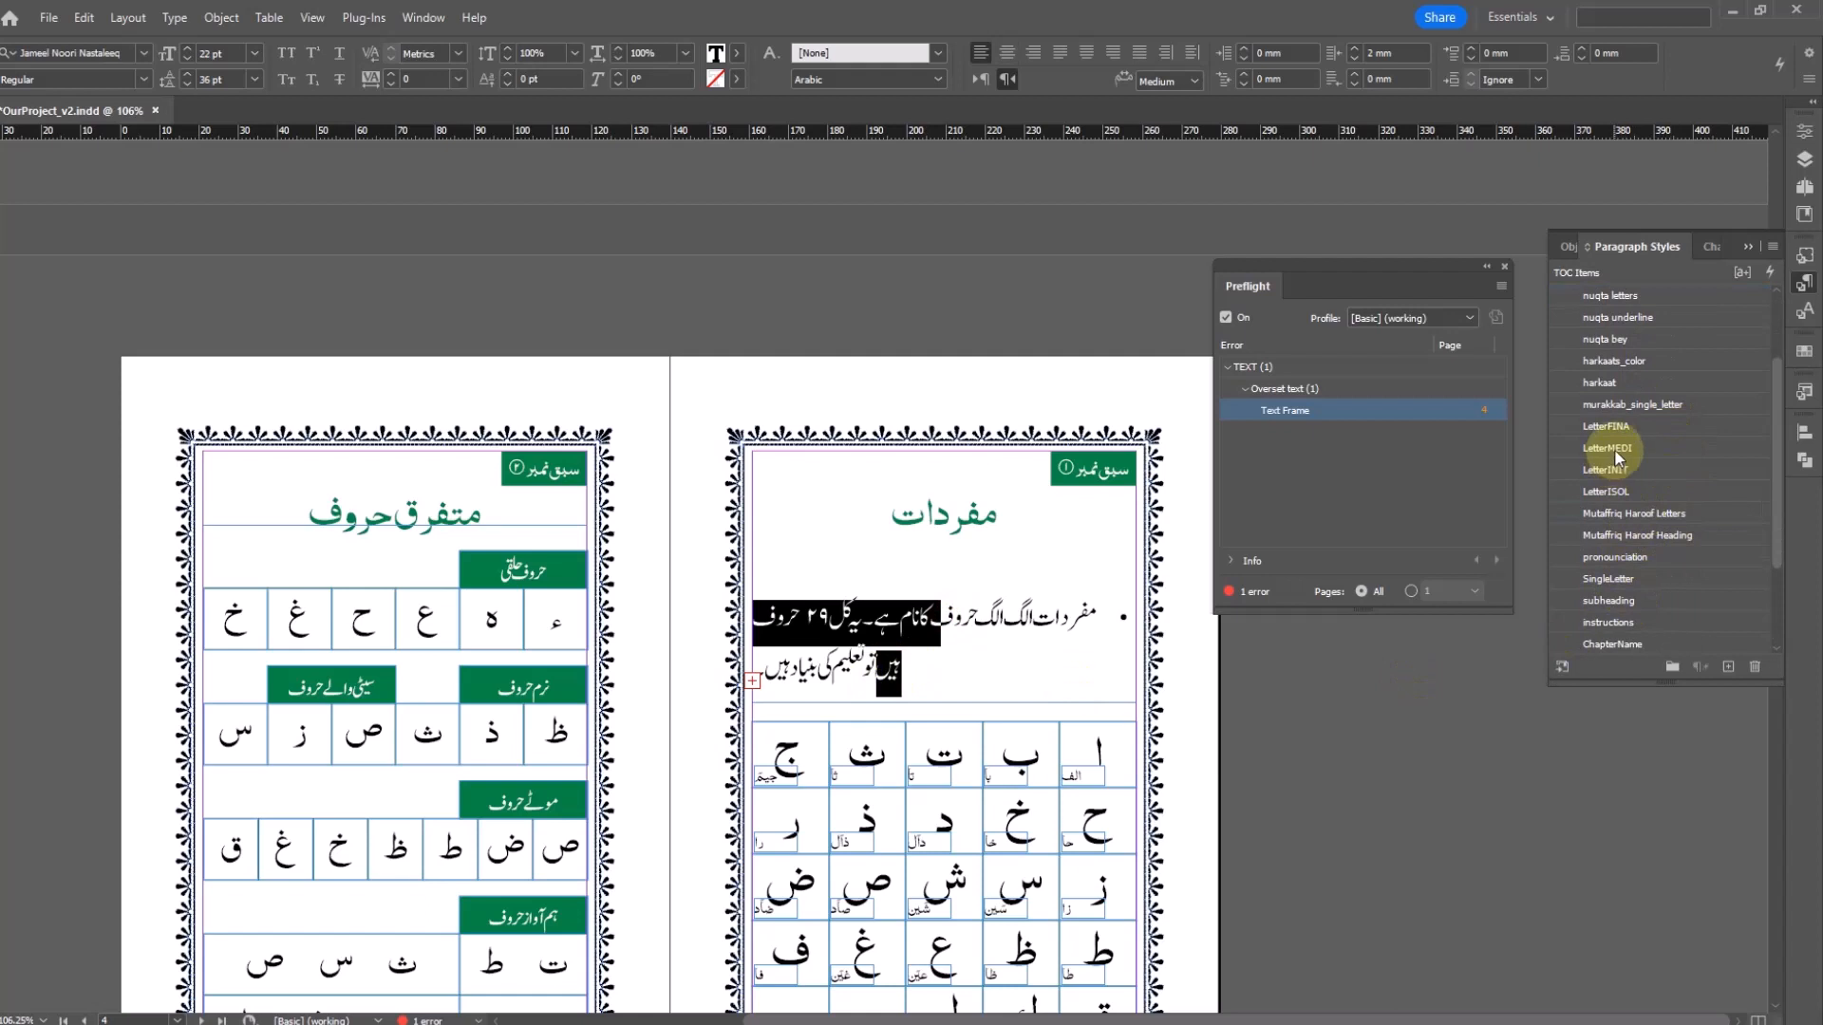
pyautogui.scroll(-2, 1617, 456)
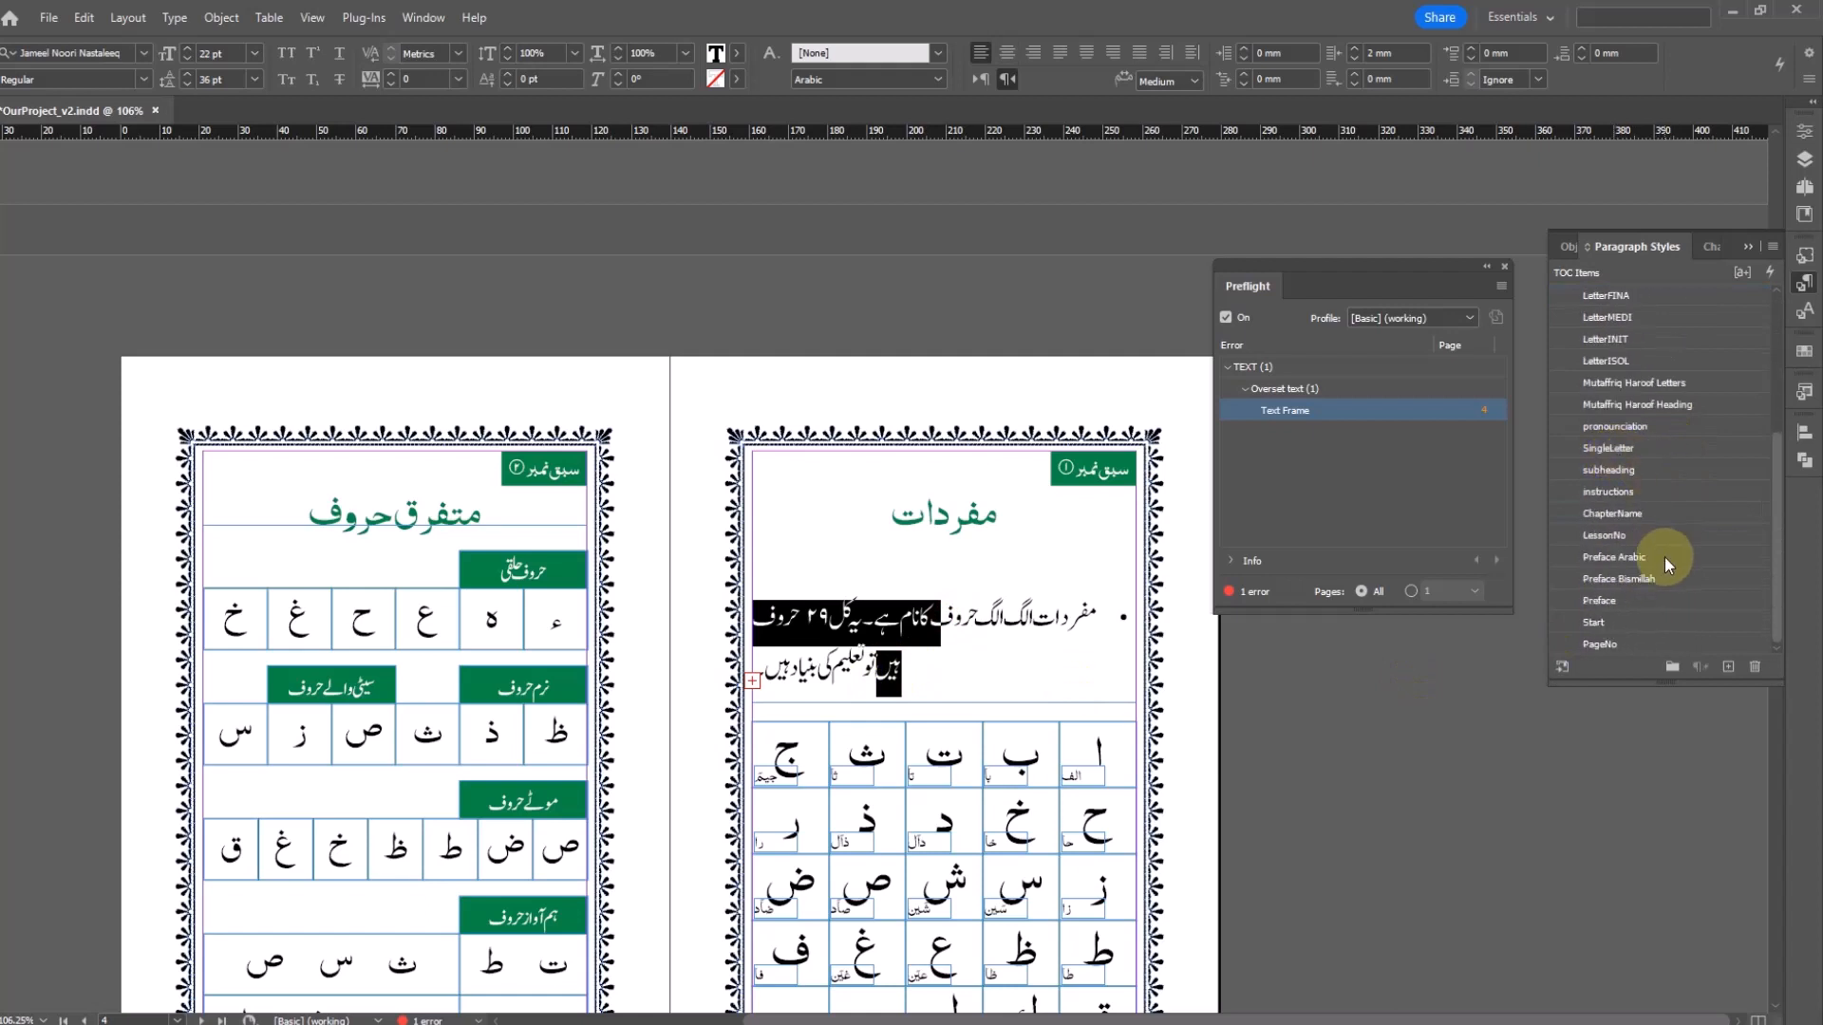
pyautogui.click(1631, 488)
pyautogui.click(1006, 653)
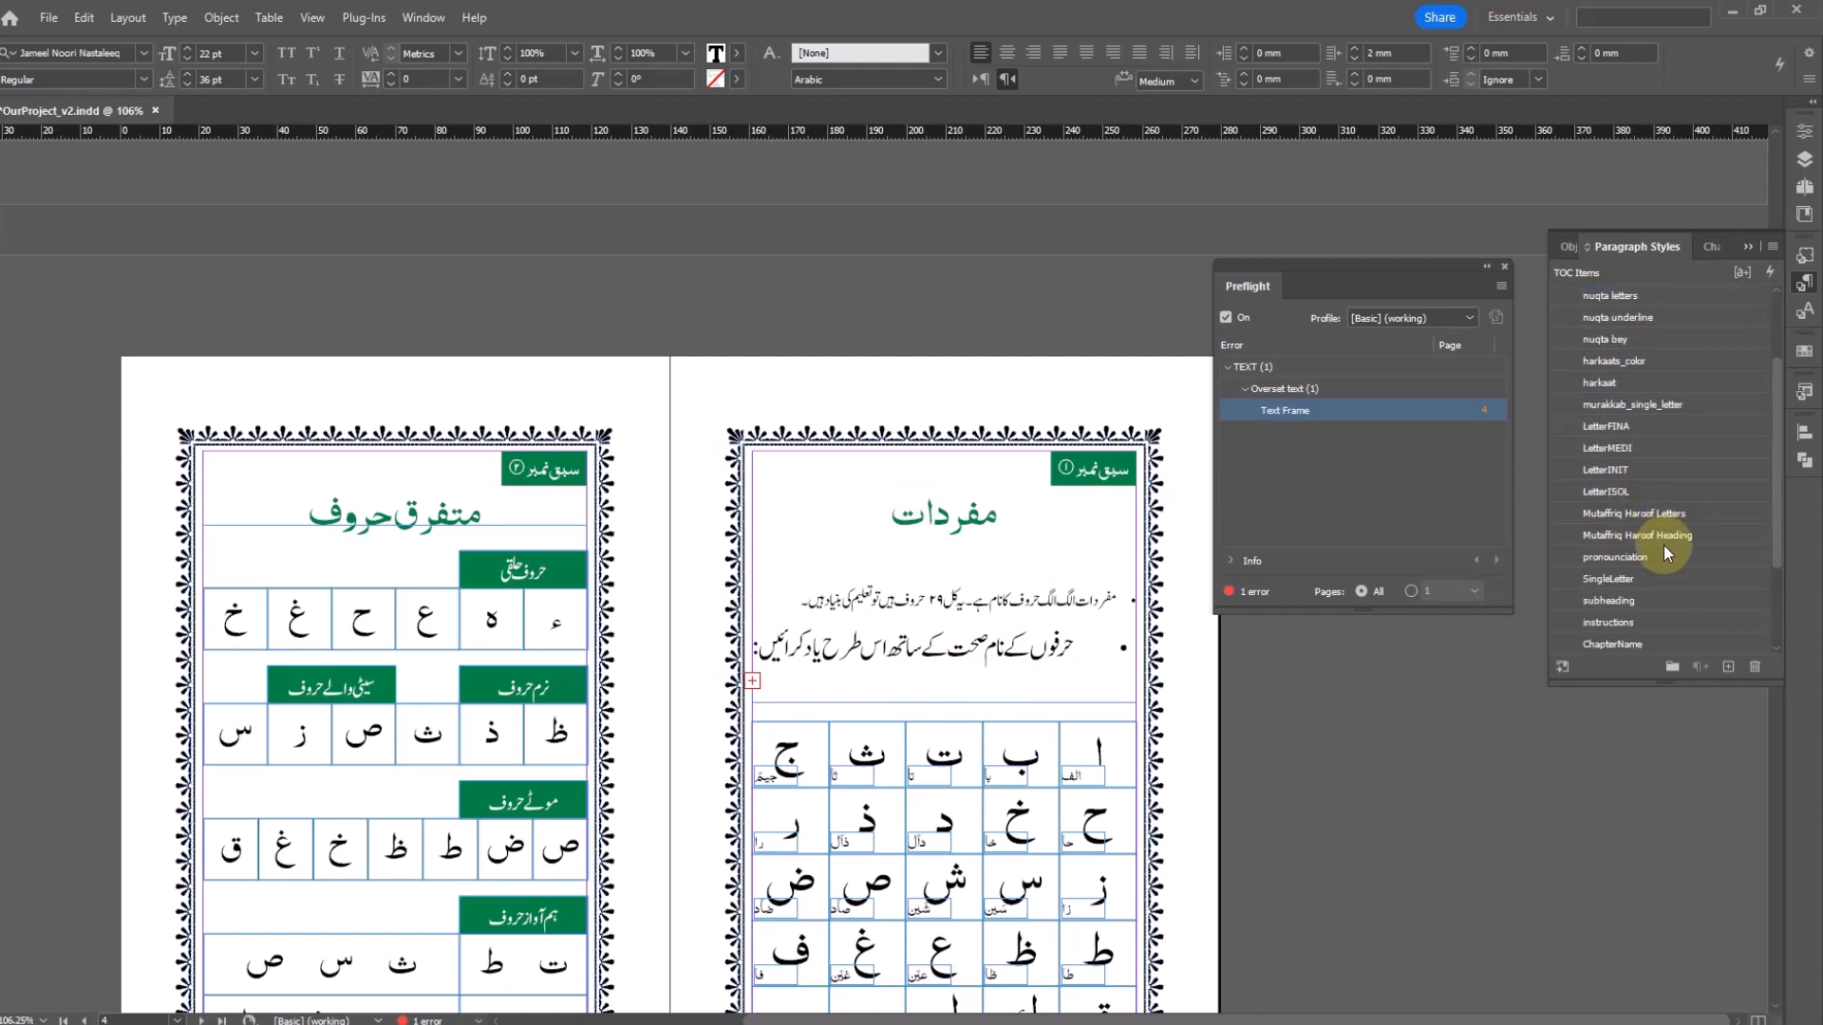
pyautogui.click(1628, 615)
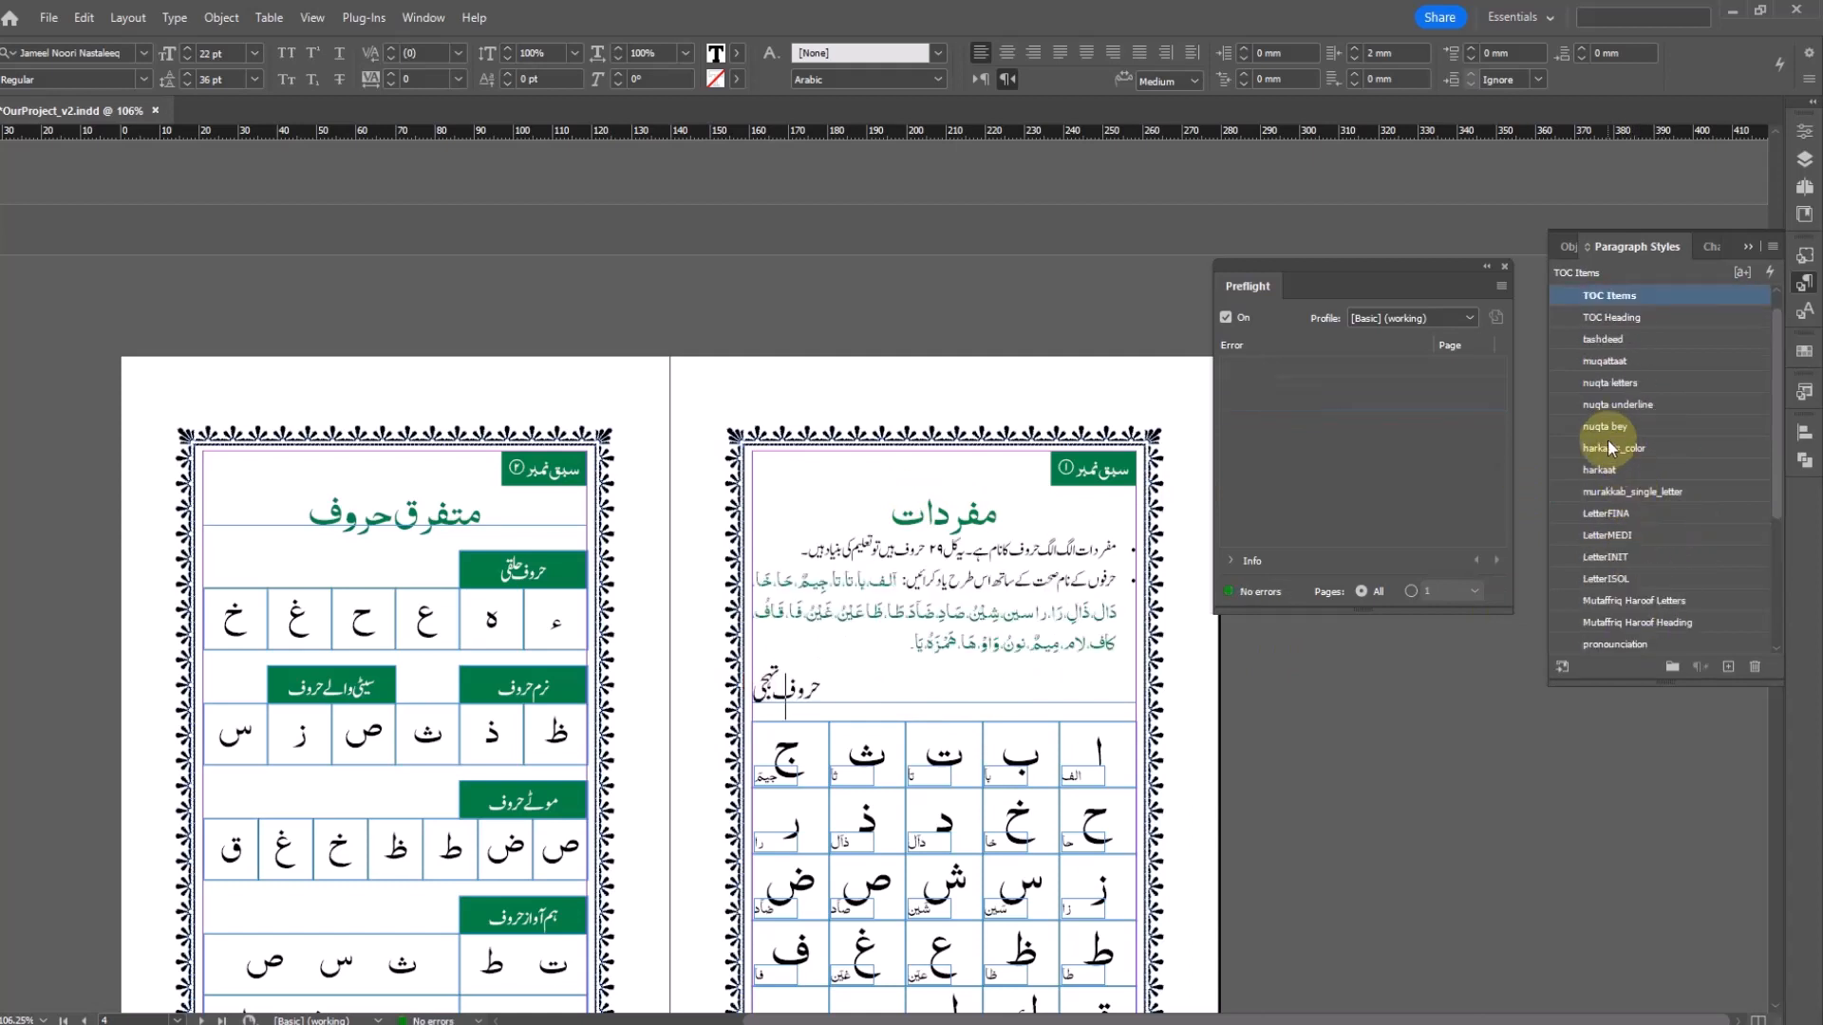
# Step: Apply the subheading paragraph style to the حروف تہجی line above the letter grid and deselect the text
pyautogui.scroll(-1, 1614, 513)
pyautogui.click(1615, 645)
pyautogui.click(1519, 817)
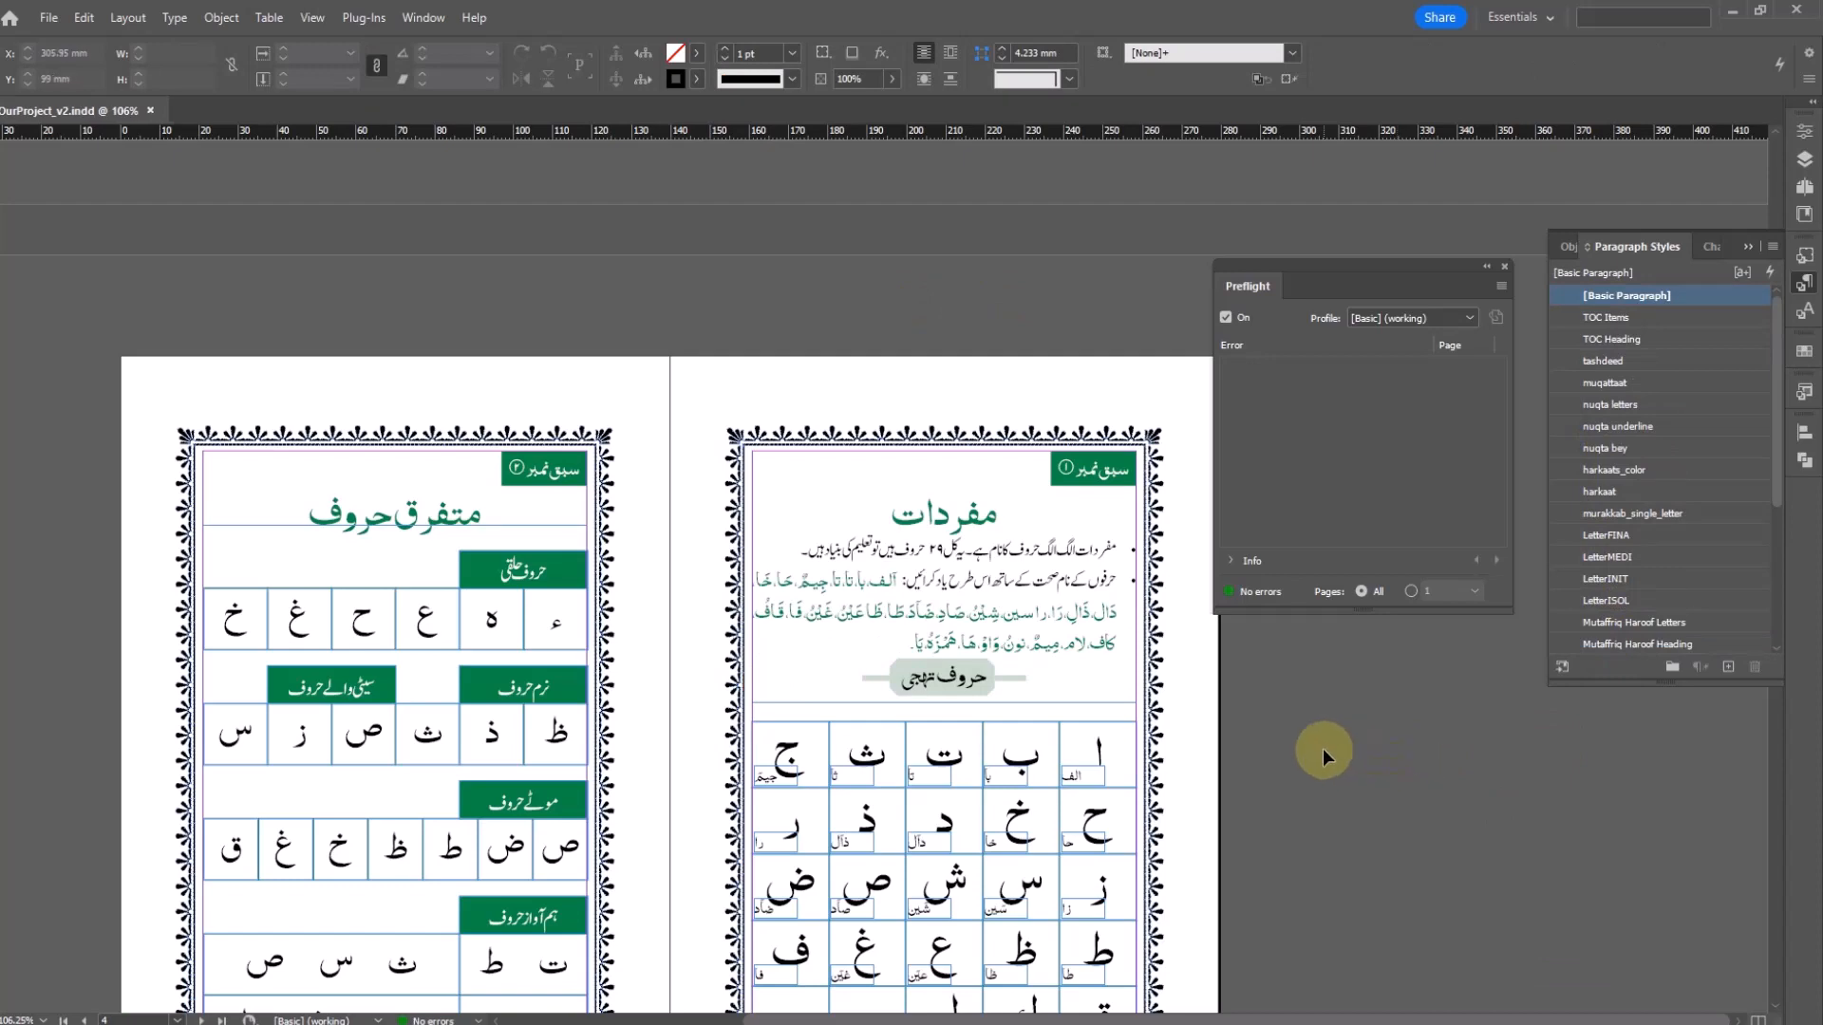
# Step: Update the table of contents on page 3 again to pick up the restyled page 4 heading
pyautogui.scroll(10, 675, 560)
pyautogui.scroll(-5, 586, 517)
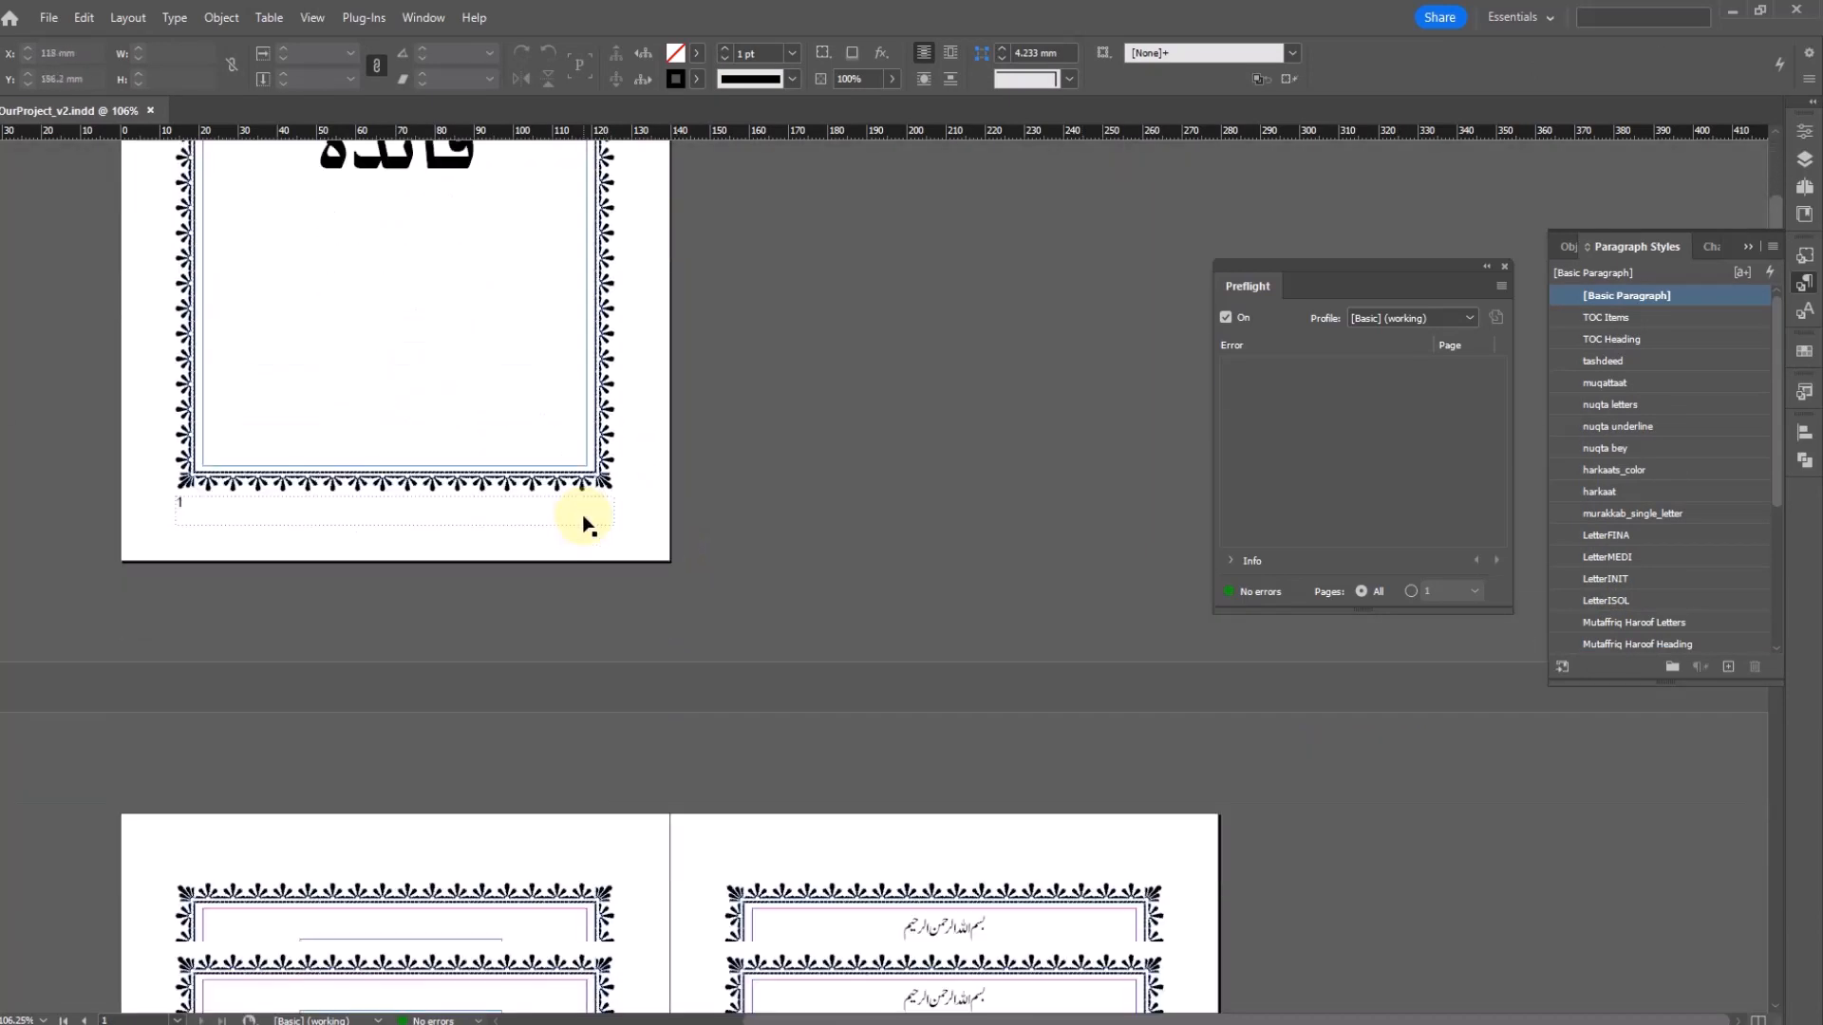
pyautogui.doubleClick(476, 391)
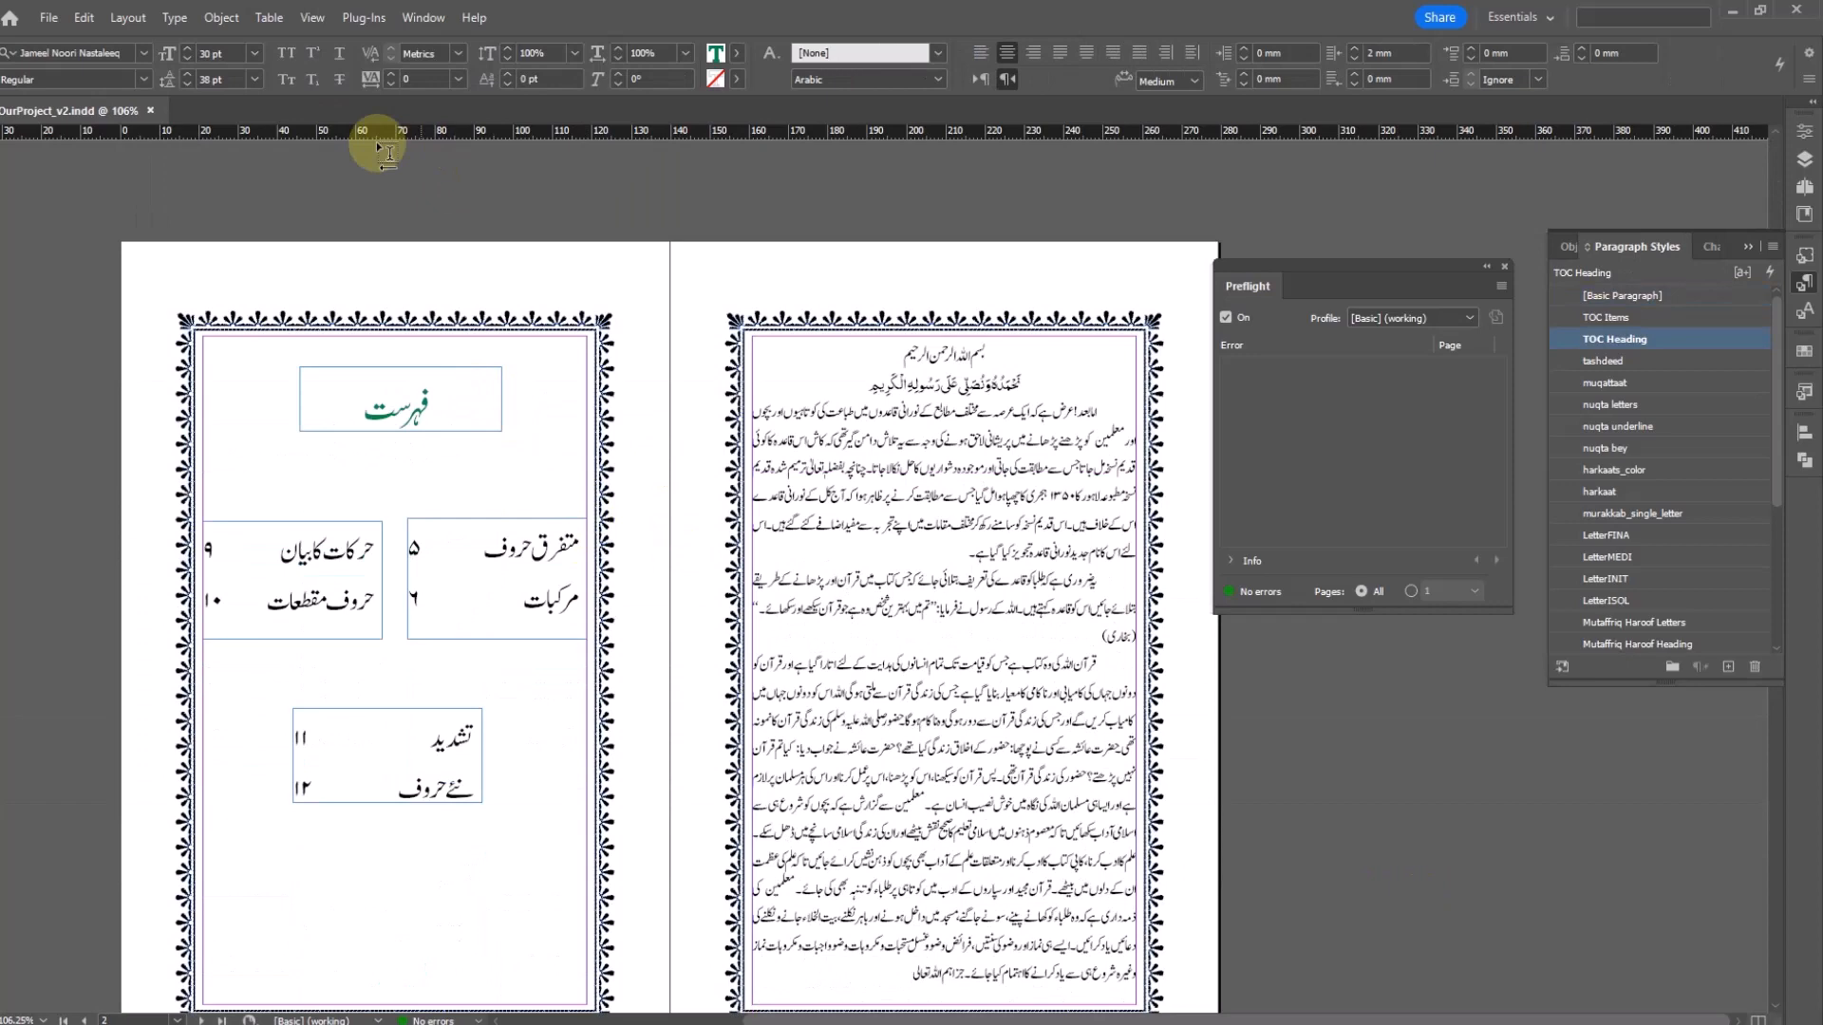
pyautogui.click(127, 17)
pyautogui.click(187, 475)
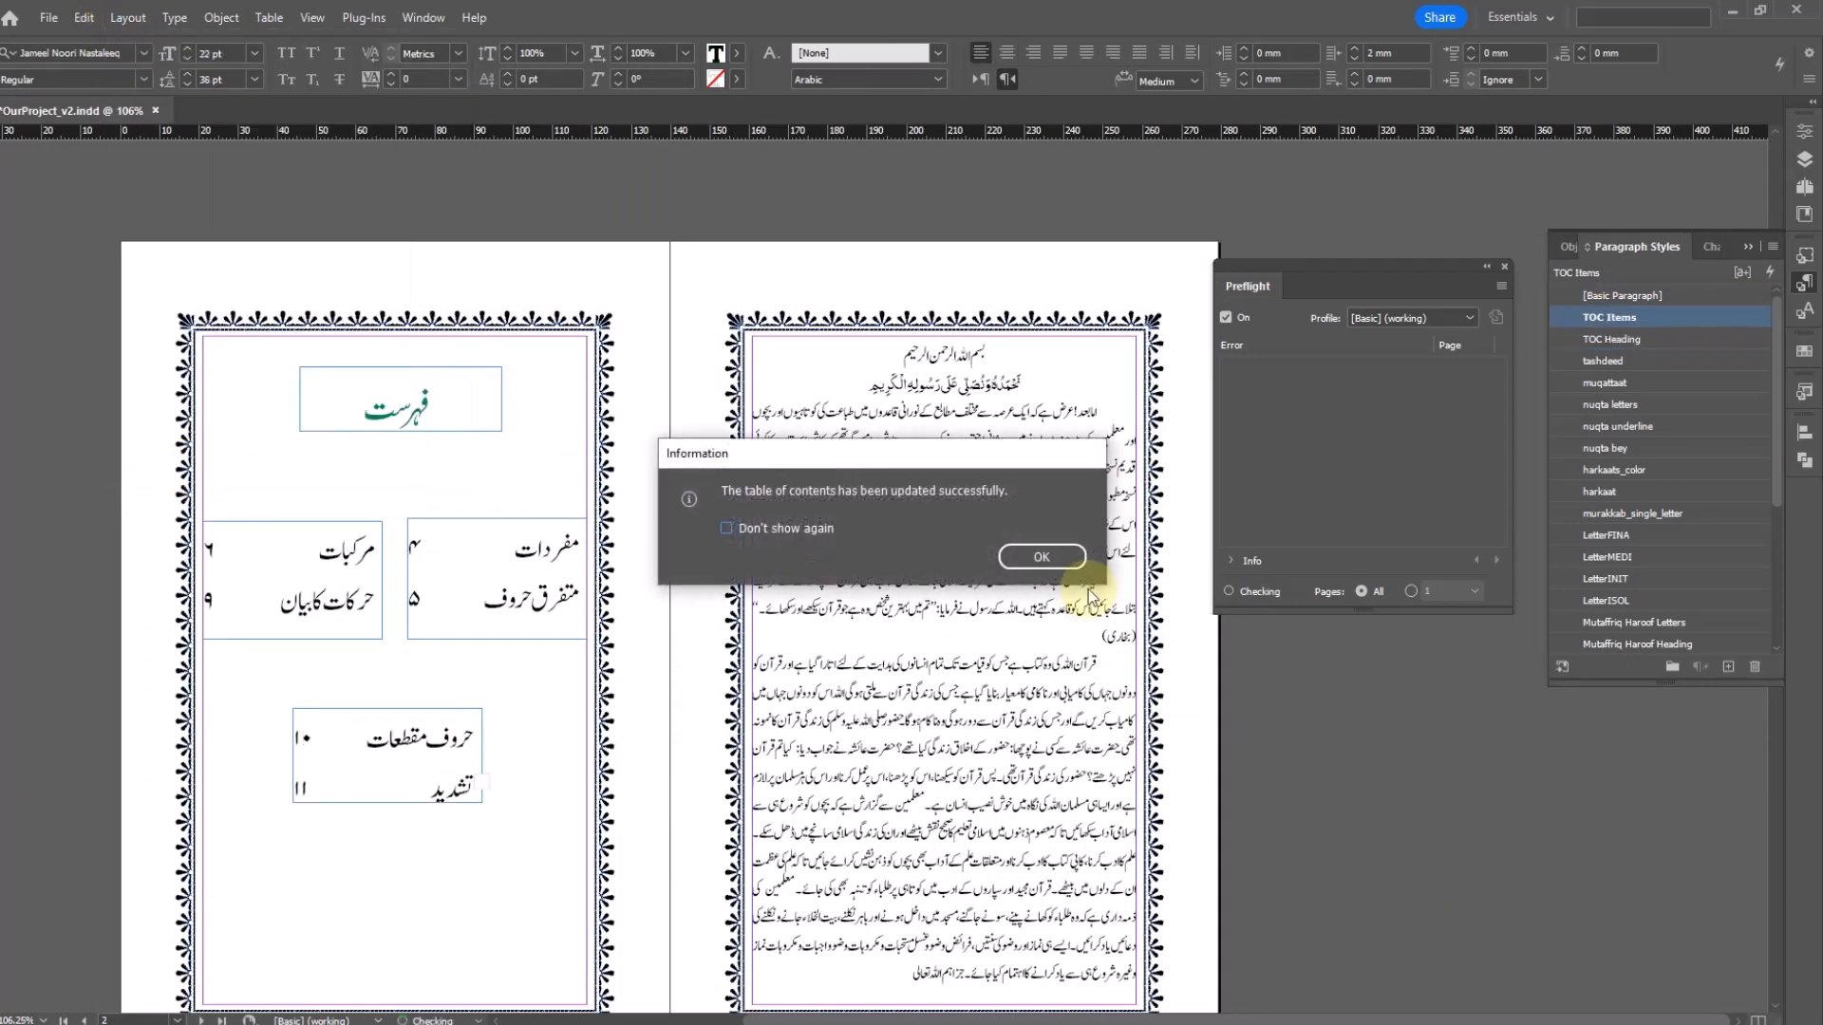
pyautogui.click(1054, 557)
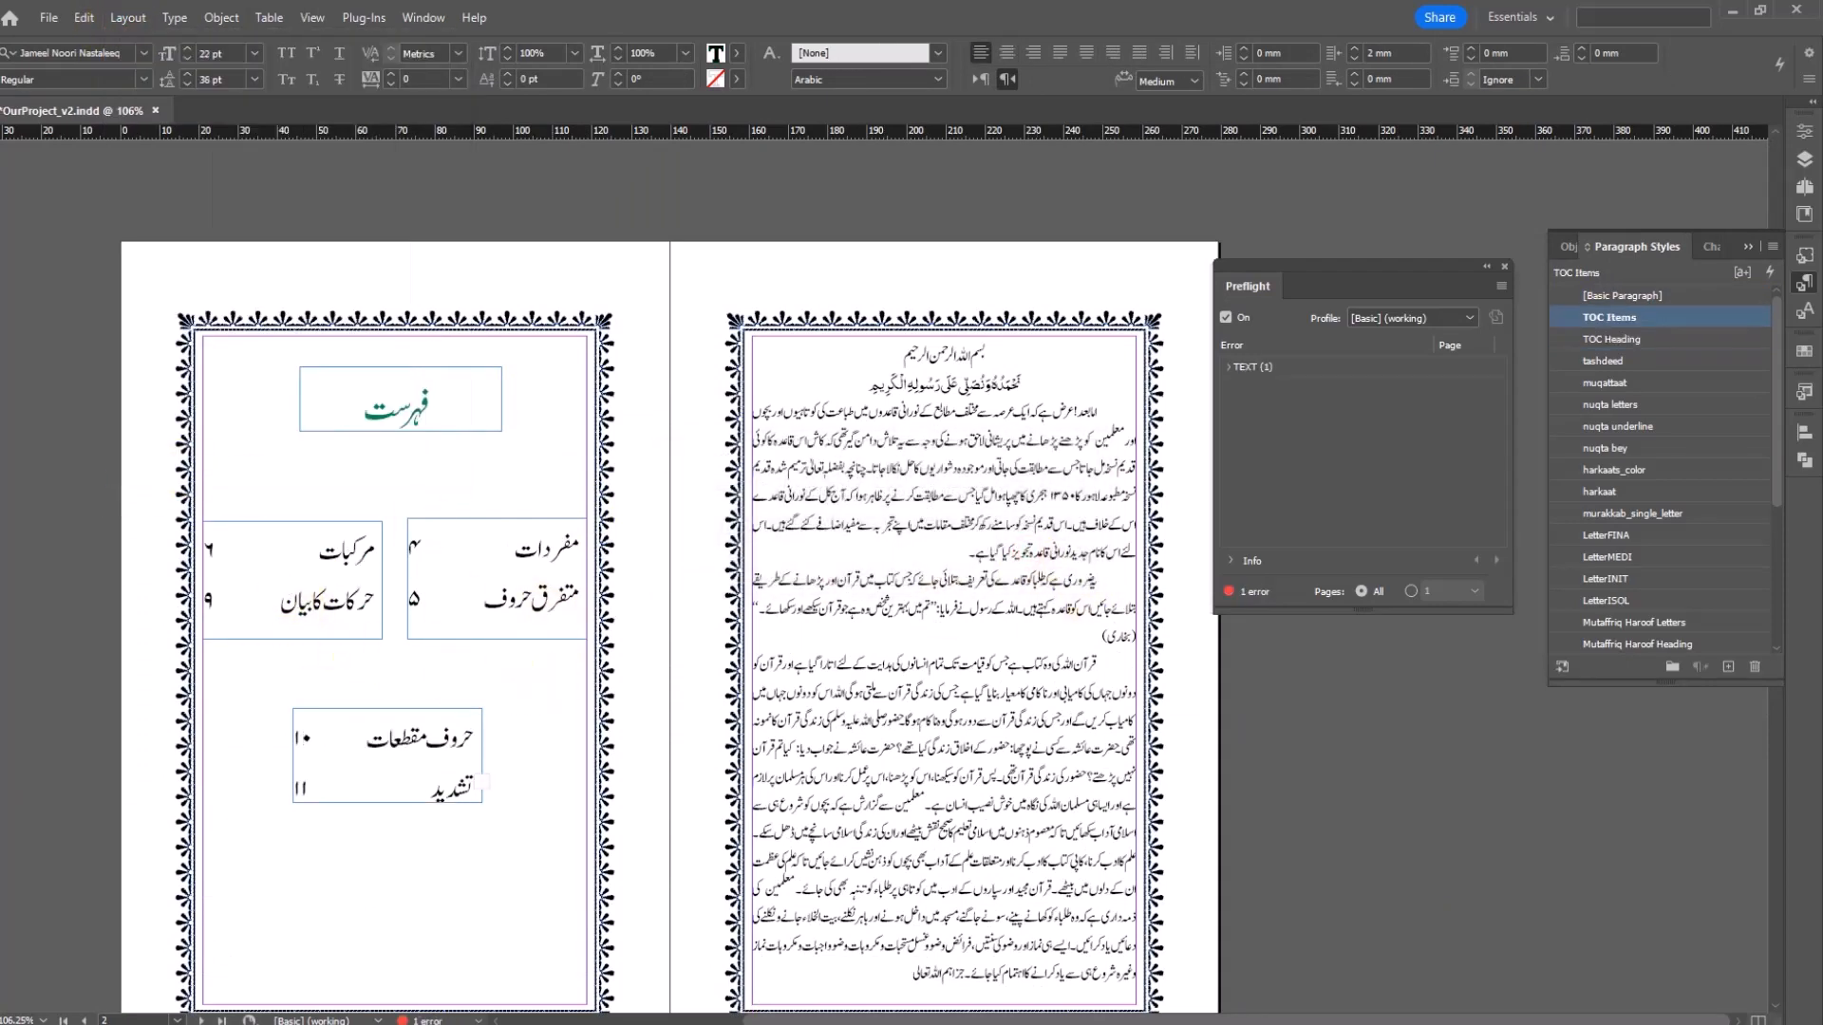
# Step: Extend the lowest contents frame downward to about 47 mm high so it holds three entries
pyautogui.press('Escape')
pyautogui.doubleClick(386, 804)
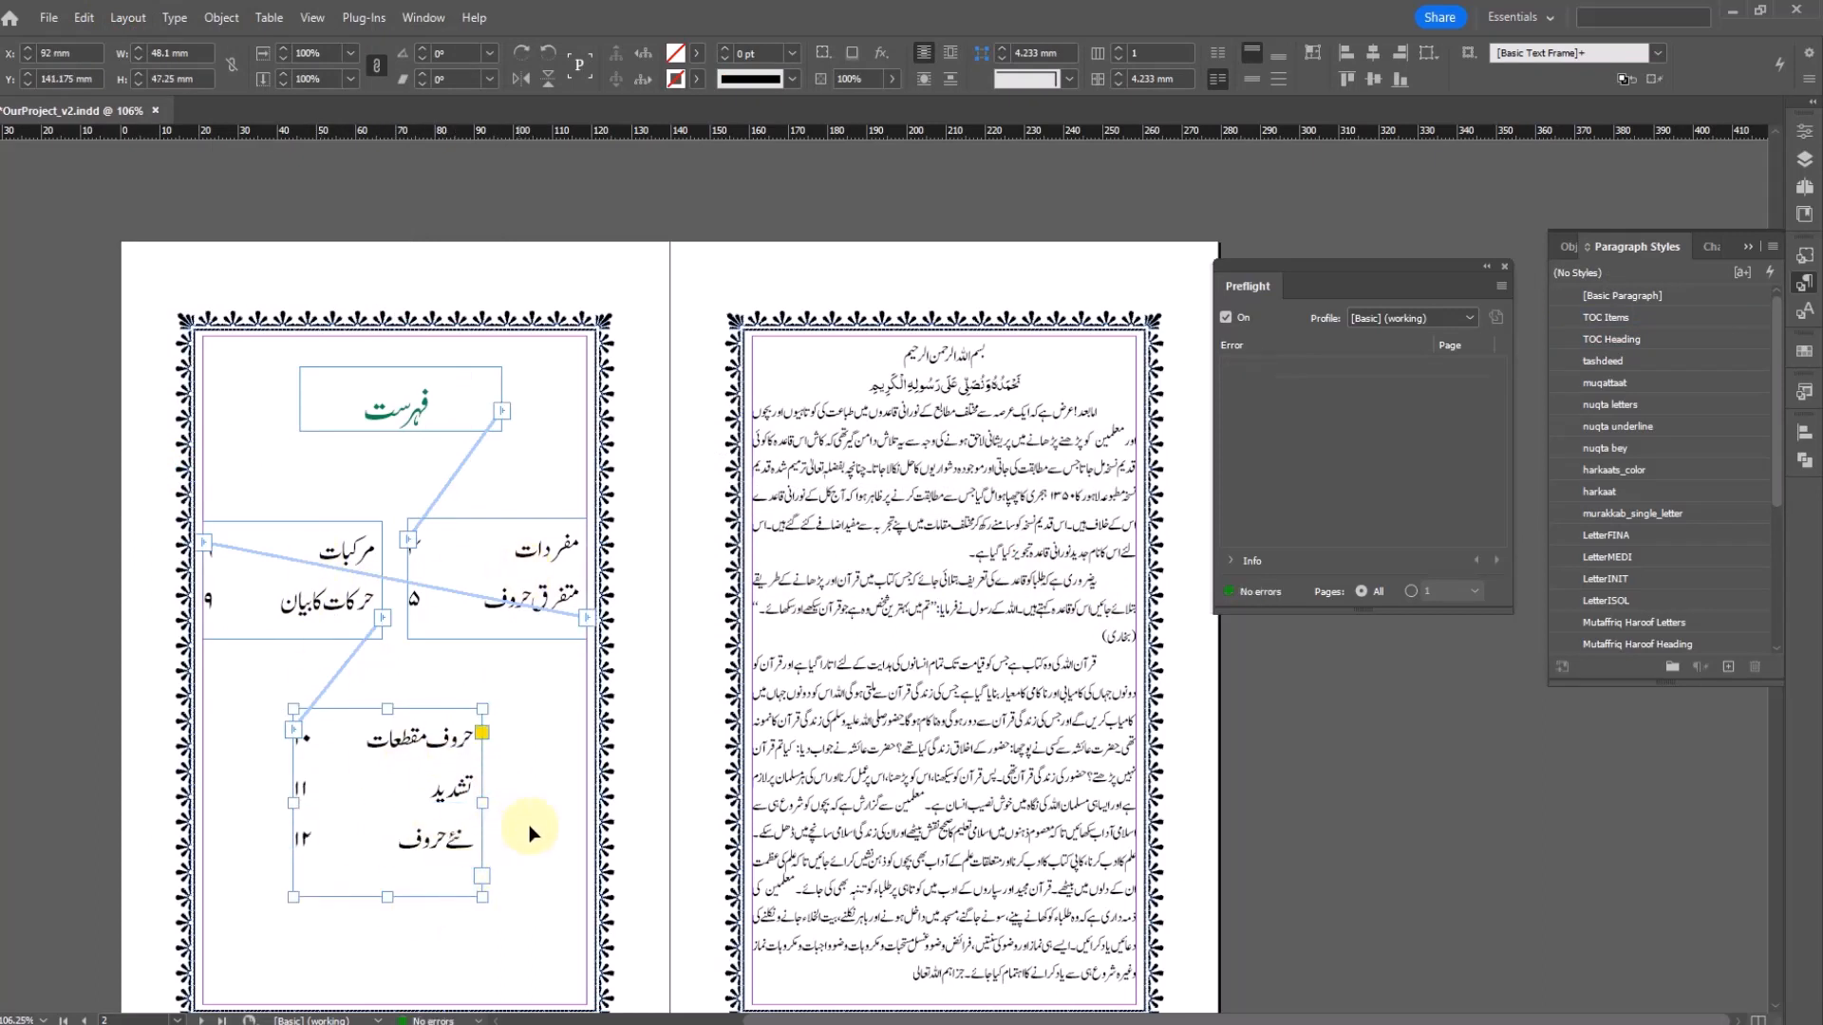
pyautogui.click(498, 860)
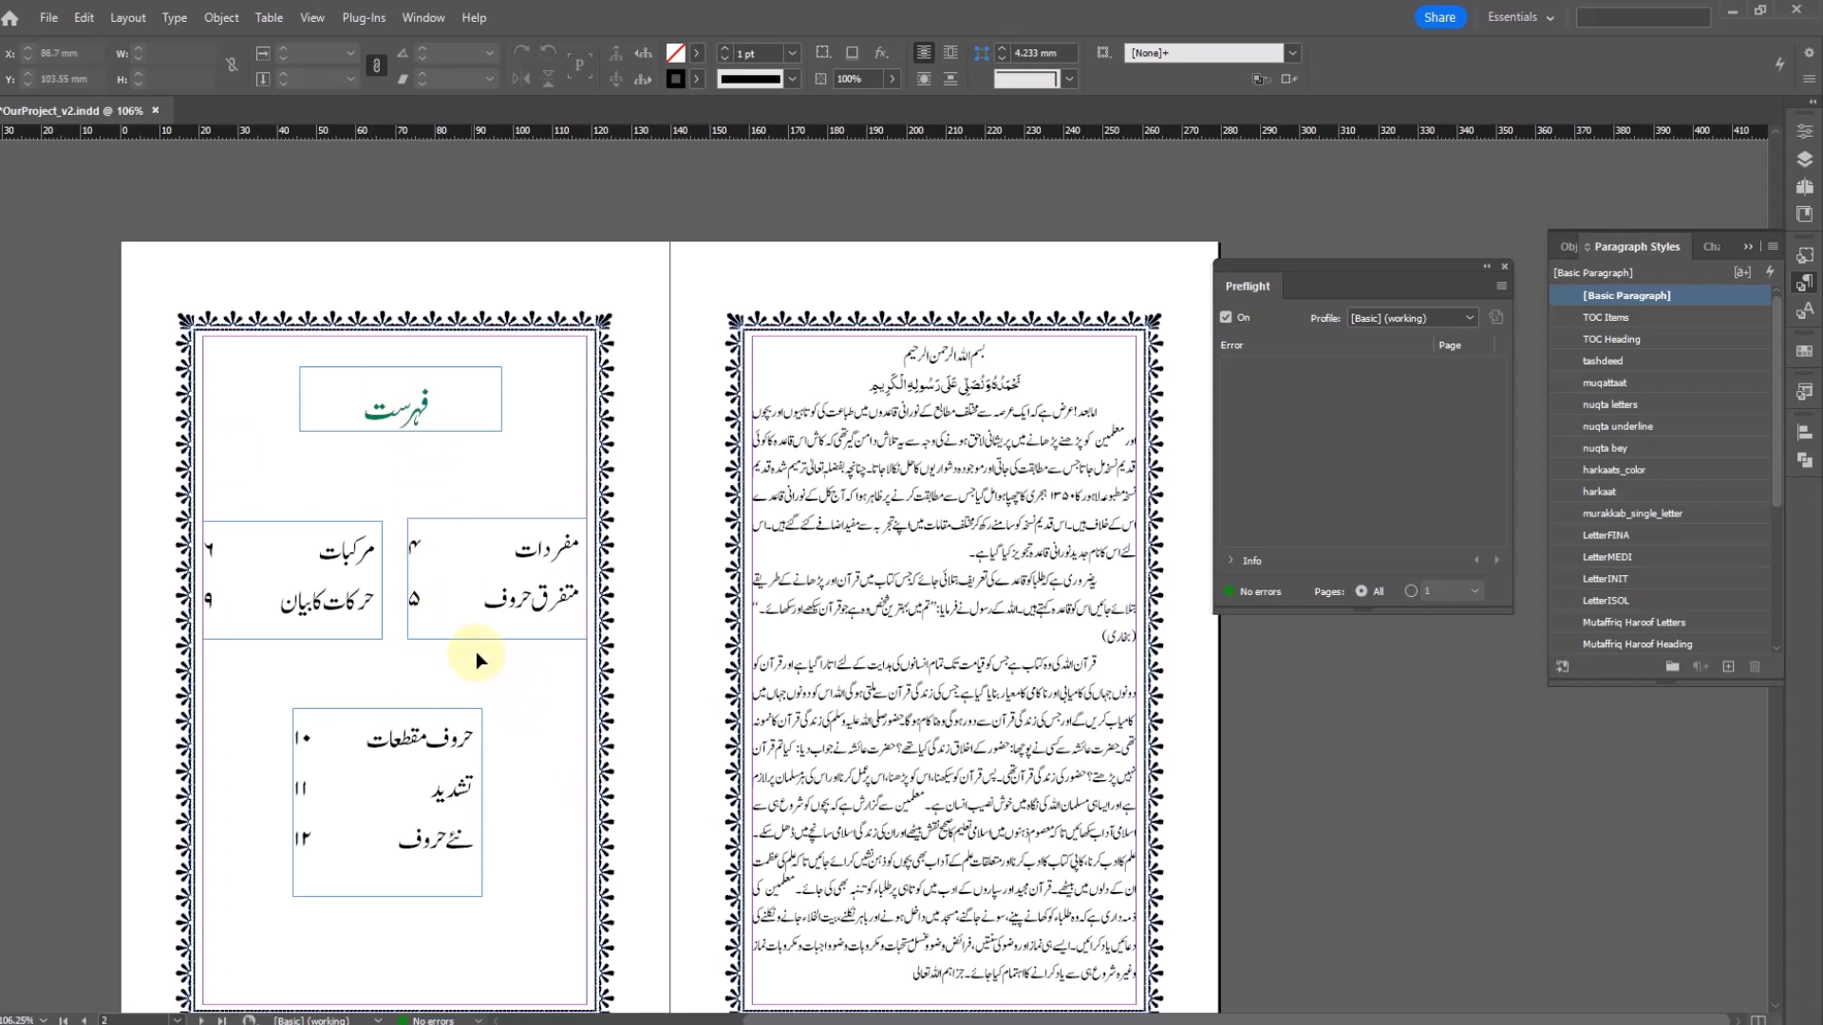
pyautogui.moveTo(829, 767); pyautogui.dragTo(875, 696)
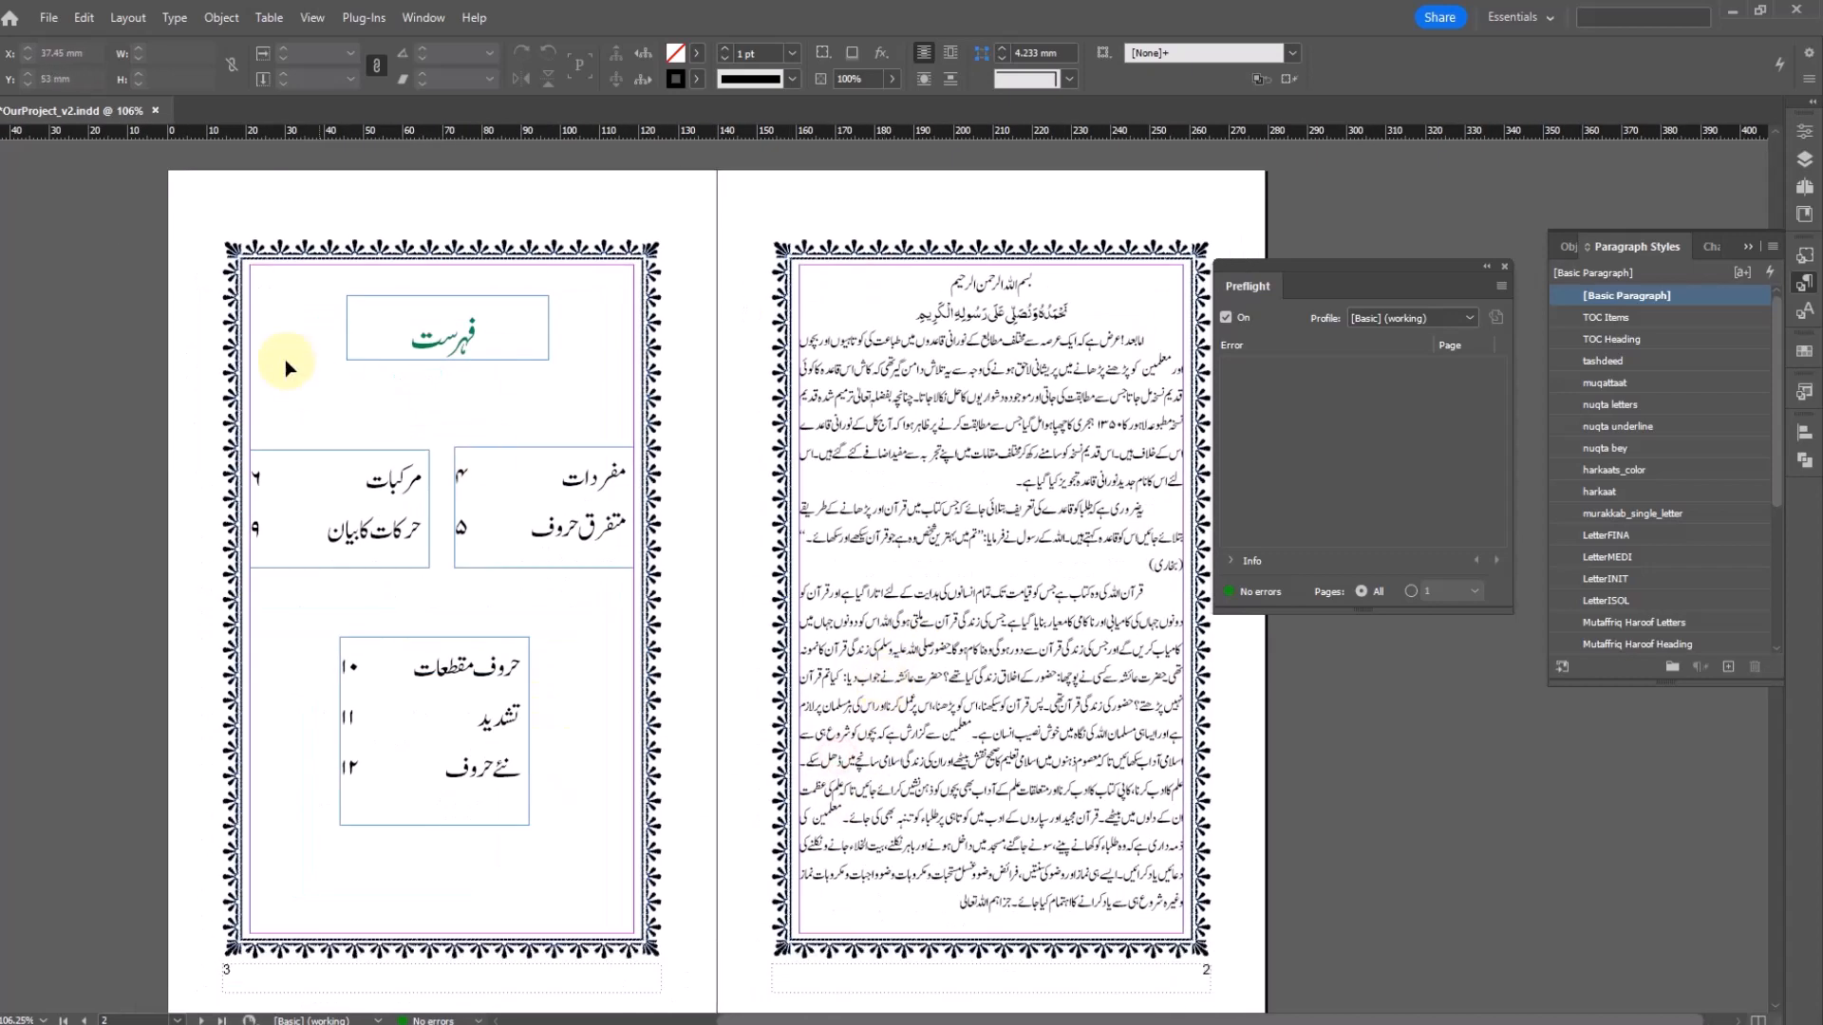
pyautogui.moveTo(175, 235); pyautogui.dragTo(607, 763)
pyautogui.moveTo(671, 885); pyautogui.dragTo(671, 885)
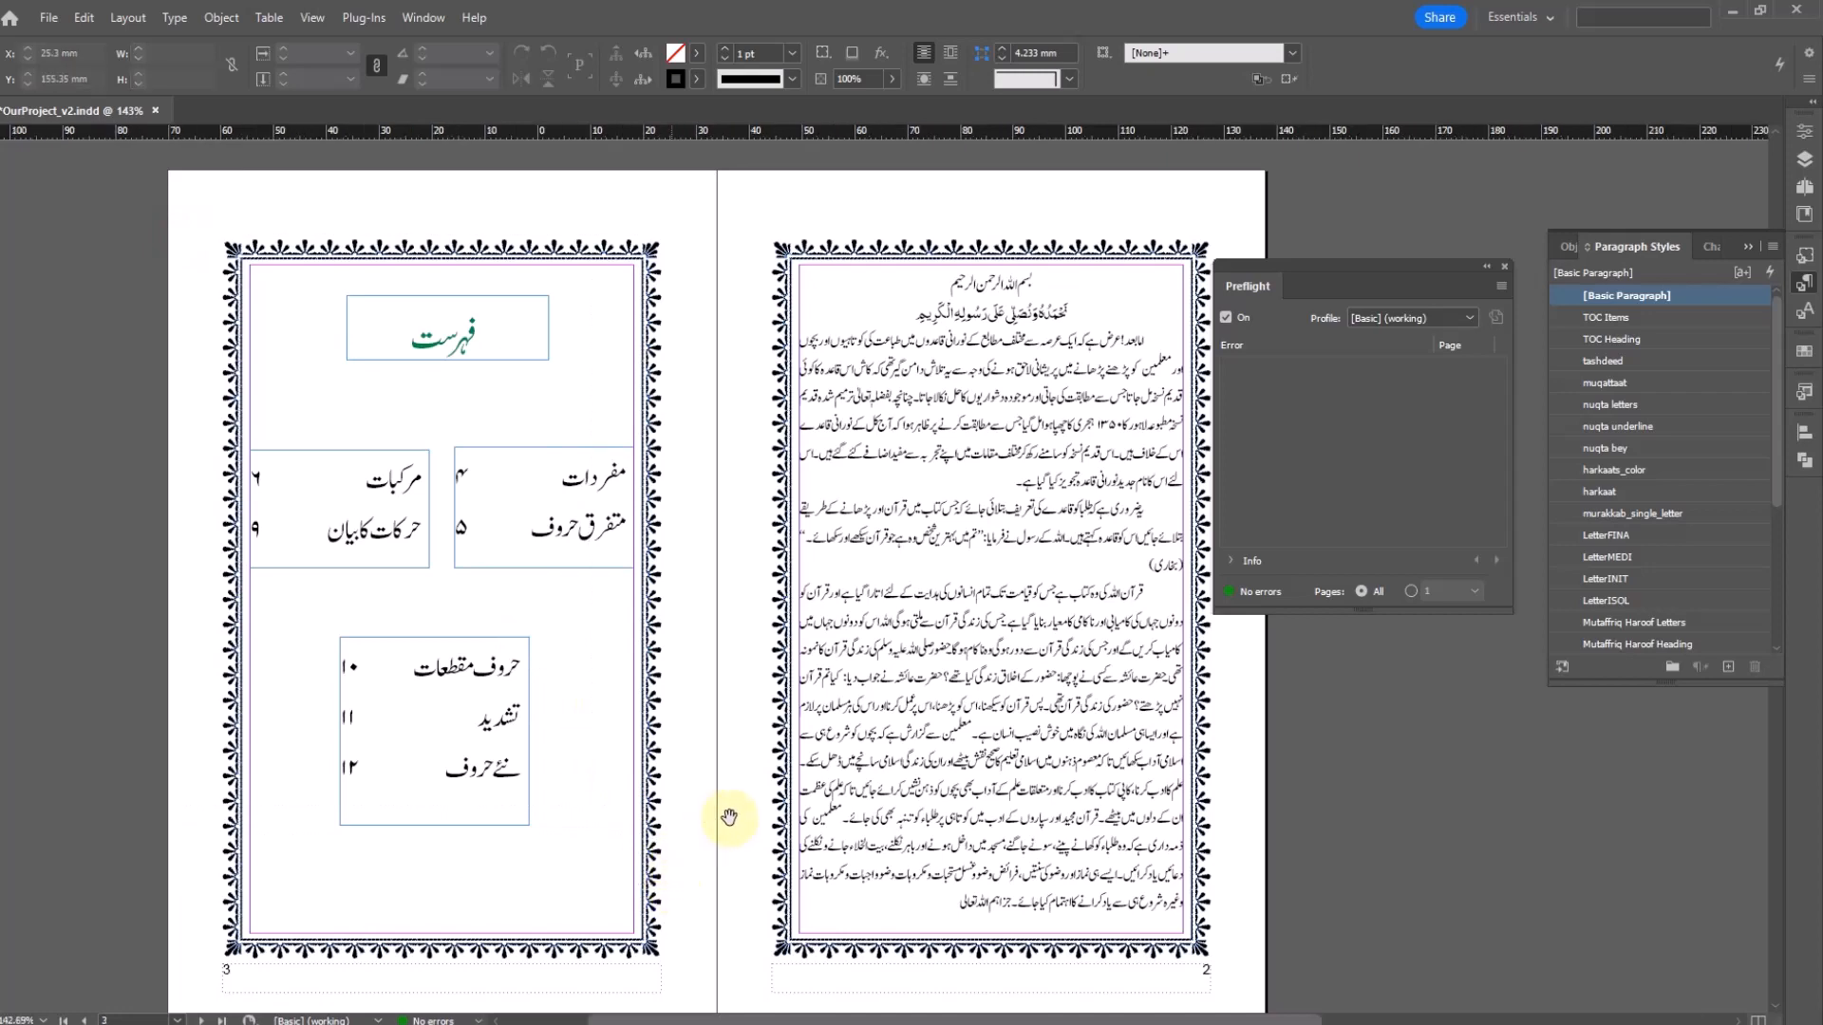
# Step: Switch the keyboard language for the system search and open the Windows Calculator
pyautogui.moveTo(952, 725); pyautogui.dragTo(630, 723)
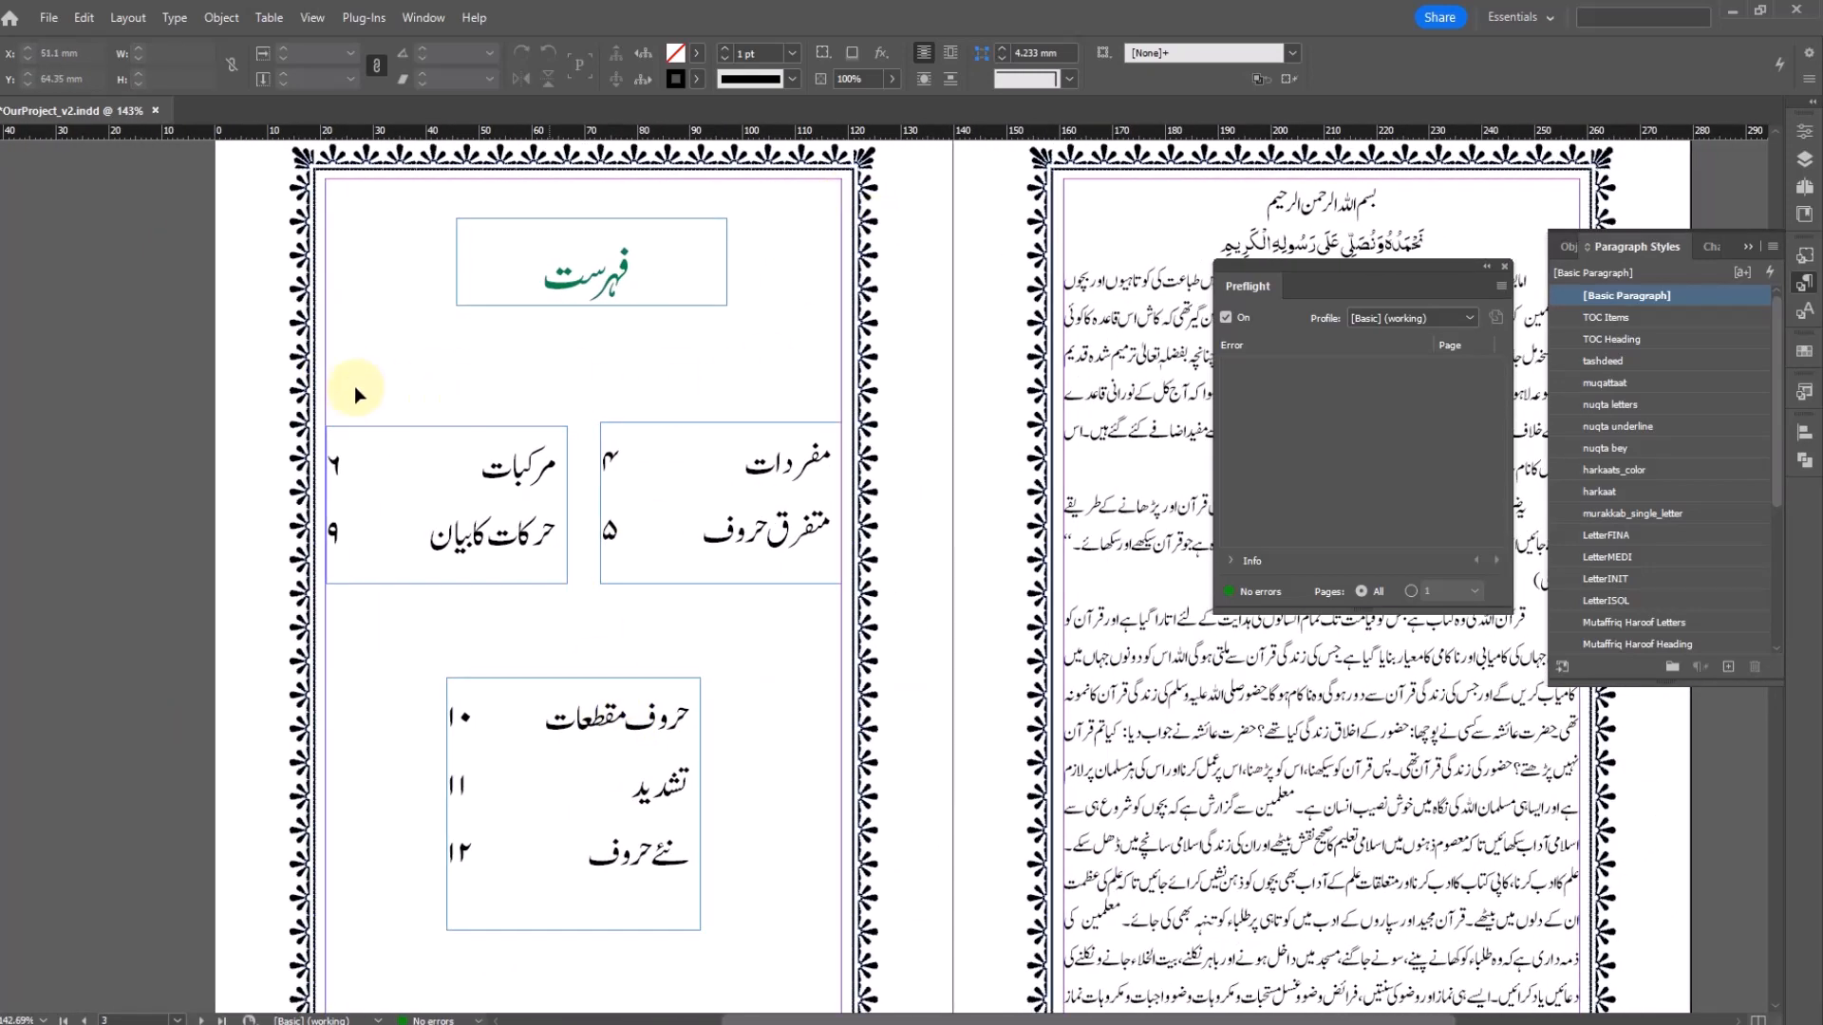
pyautogui.press('super')
pyautogui.write('eru')
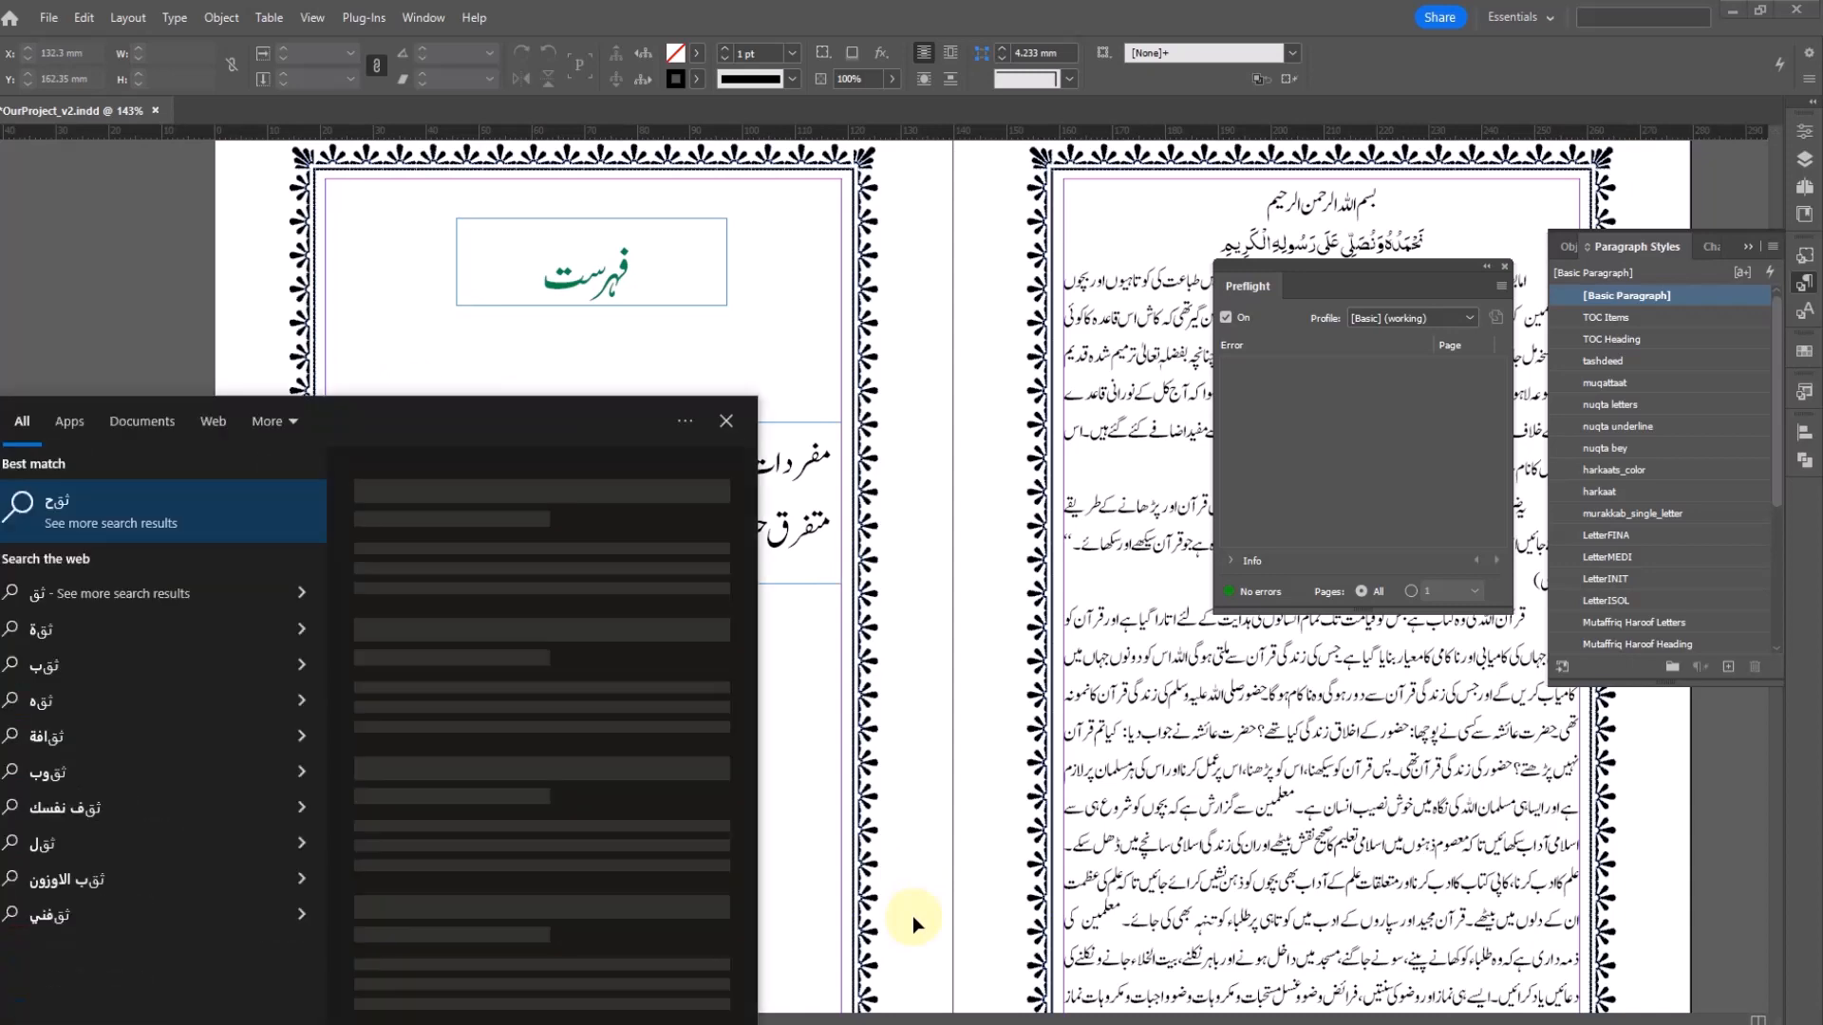
pyautogui.press('super+space')
pyautogui.press('BackSpace')
pyautogui.press('BackSpace')
pyautogui.press('BackSpace')
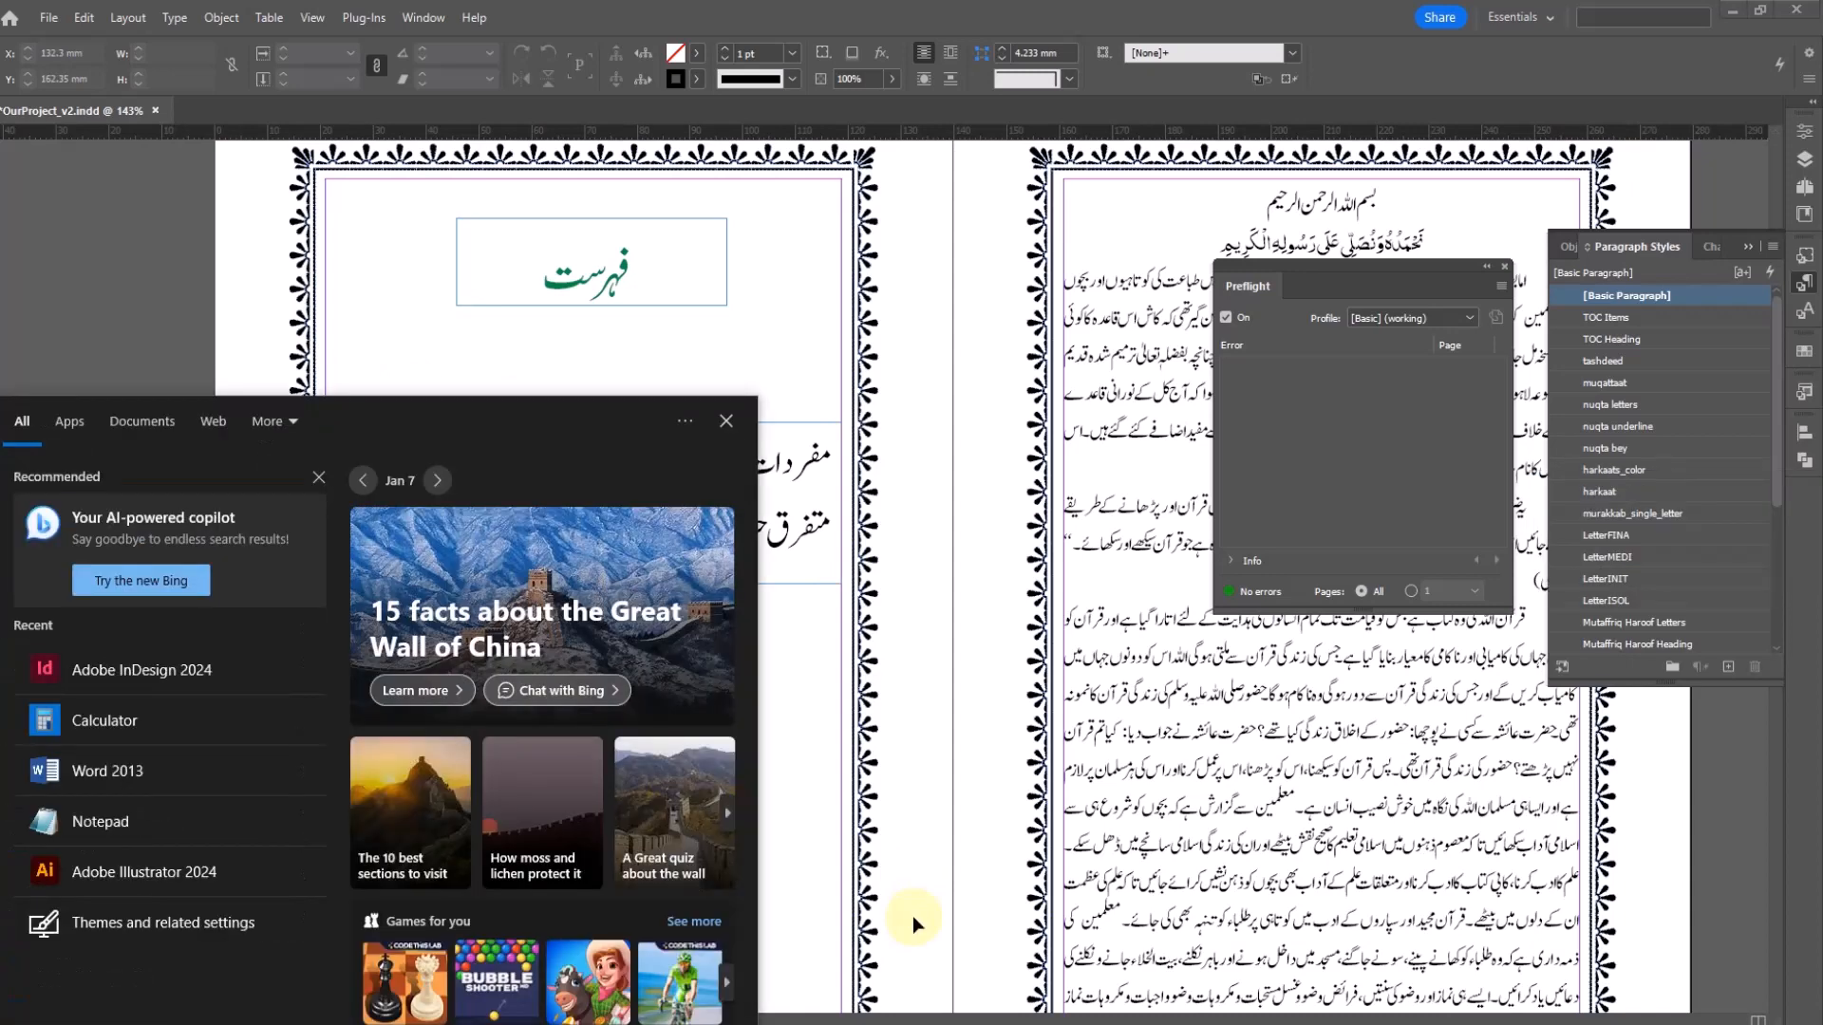
pyautogui.write('c')
pyautogui.press('Return')
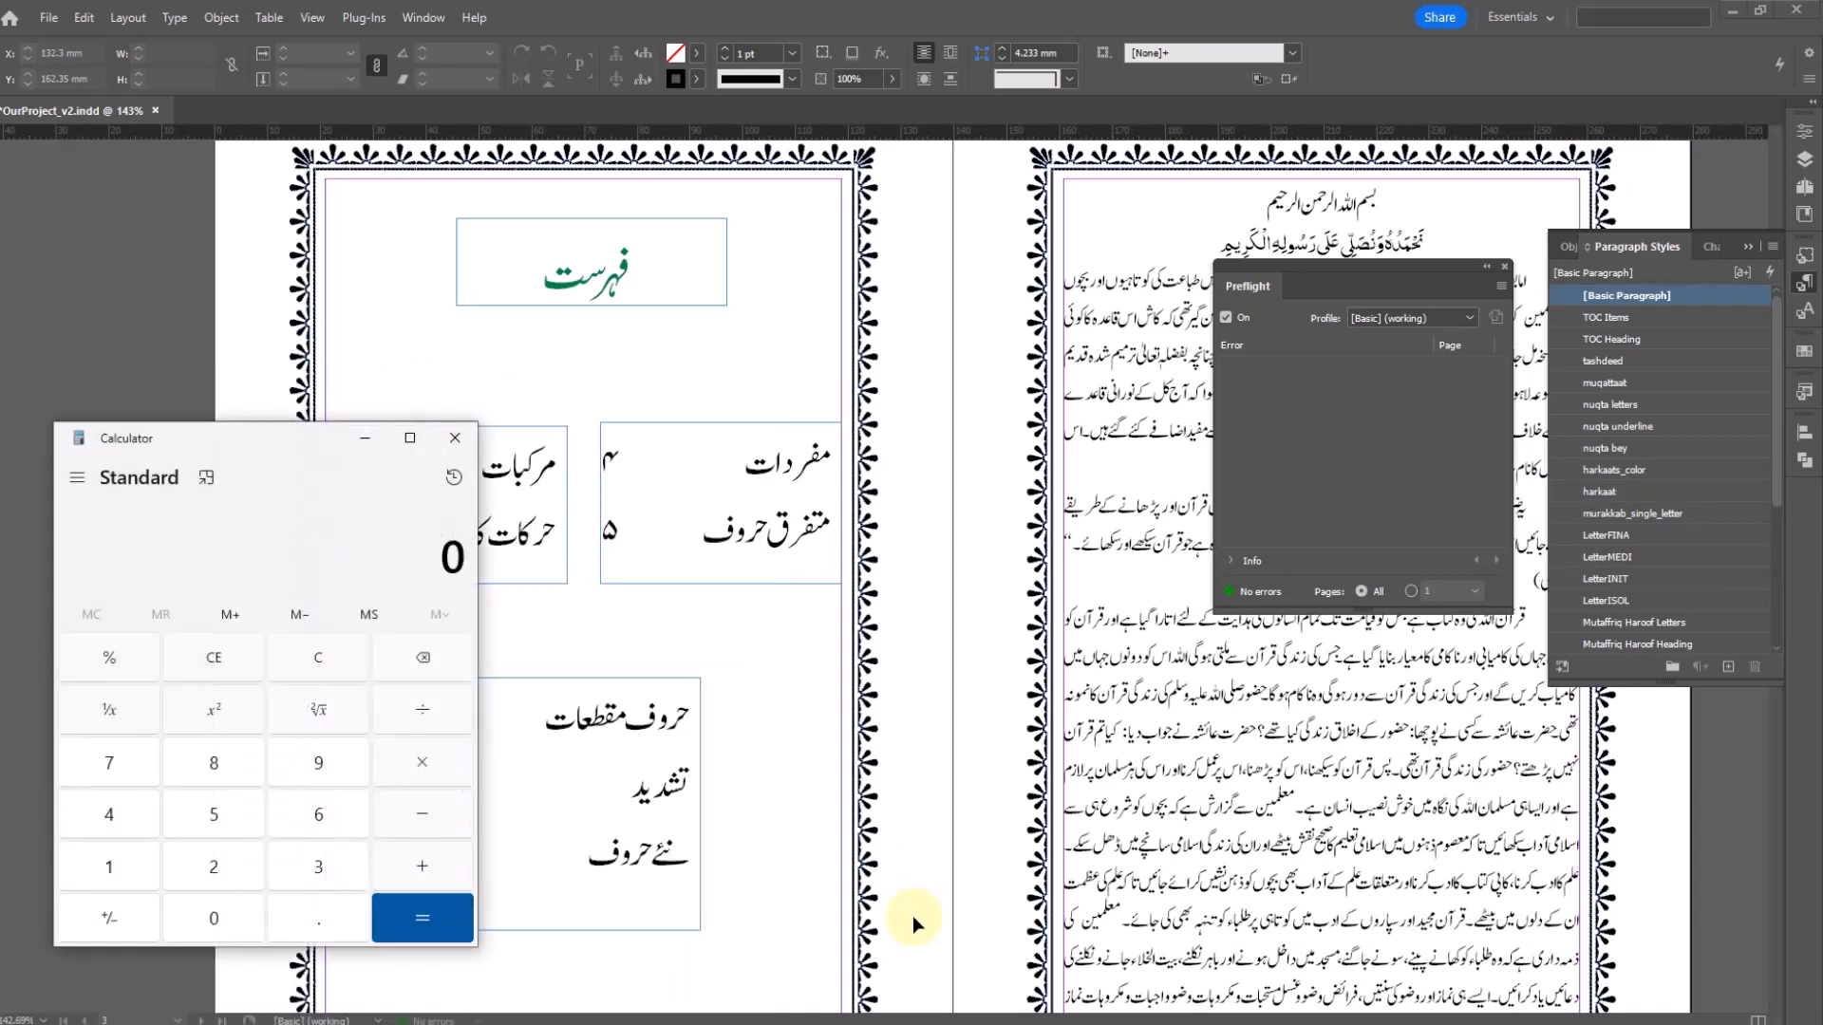
# Step: Calculate the width of each contents column as 97.7 minus 8, divided by 2
pyautogui.write('97.7 - ')
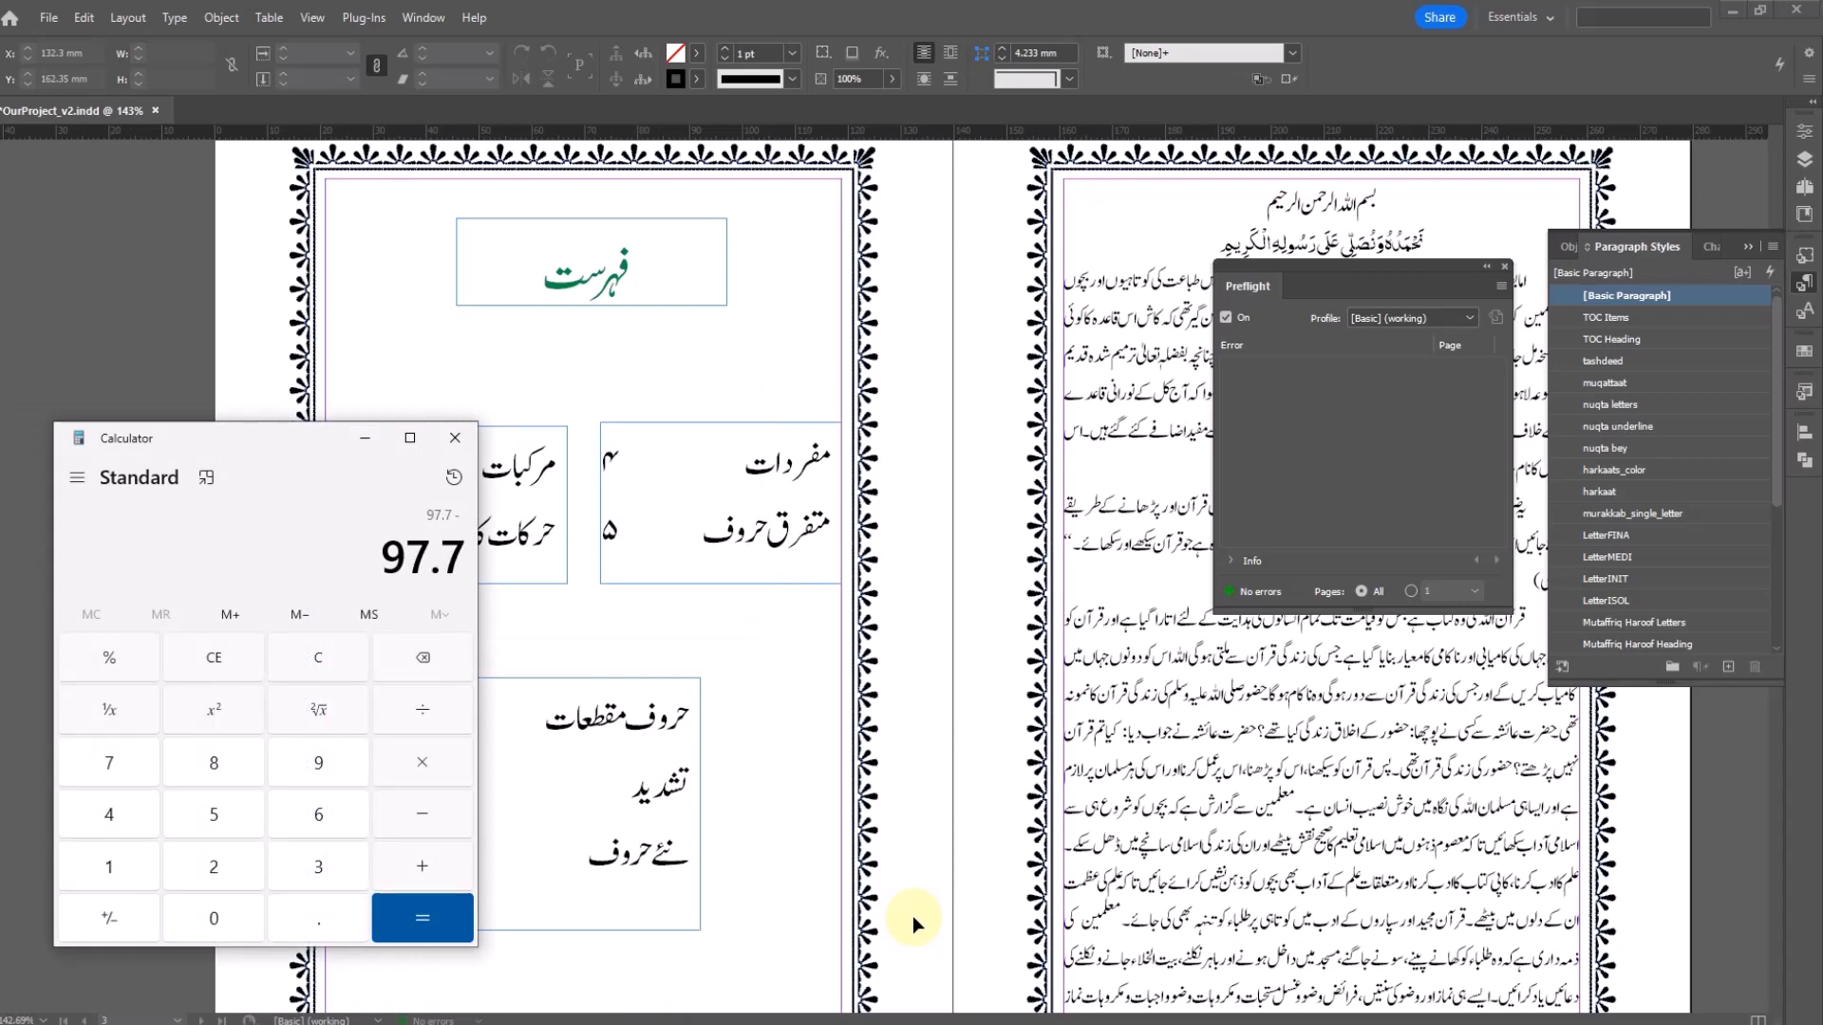
pyautogui.write('8')
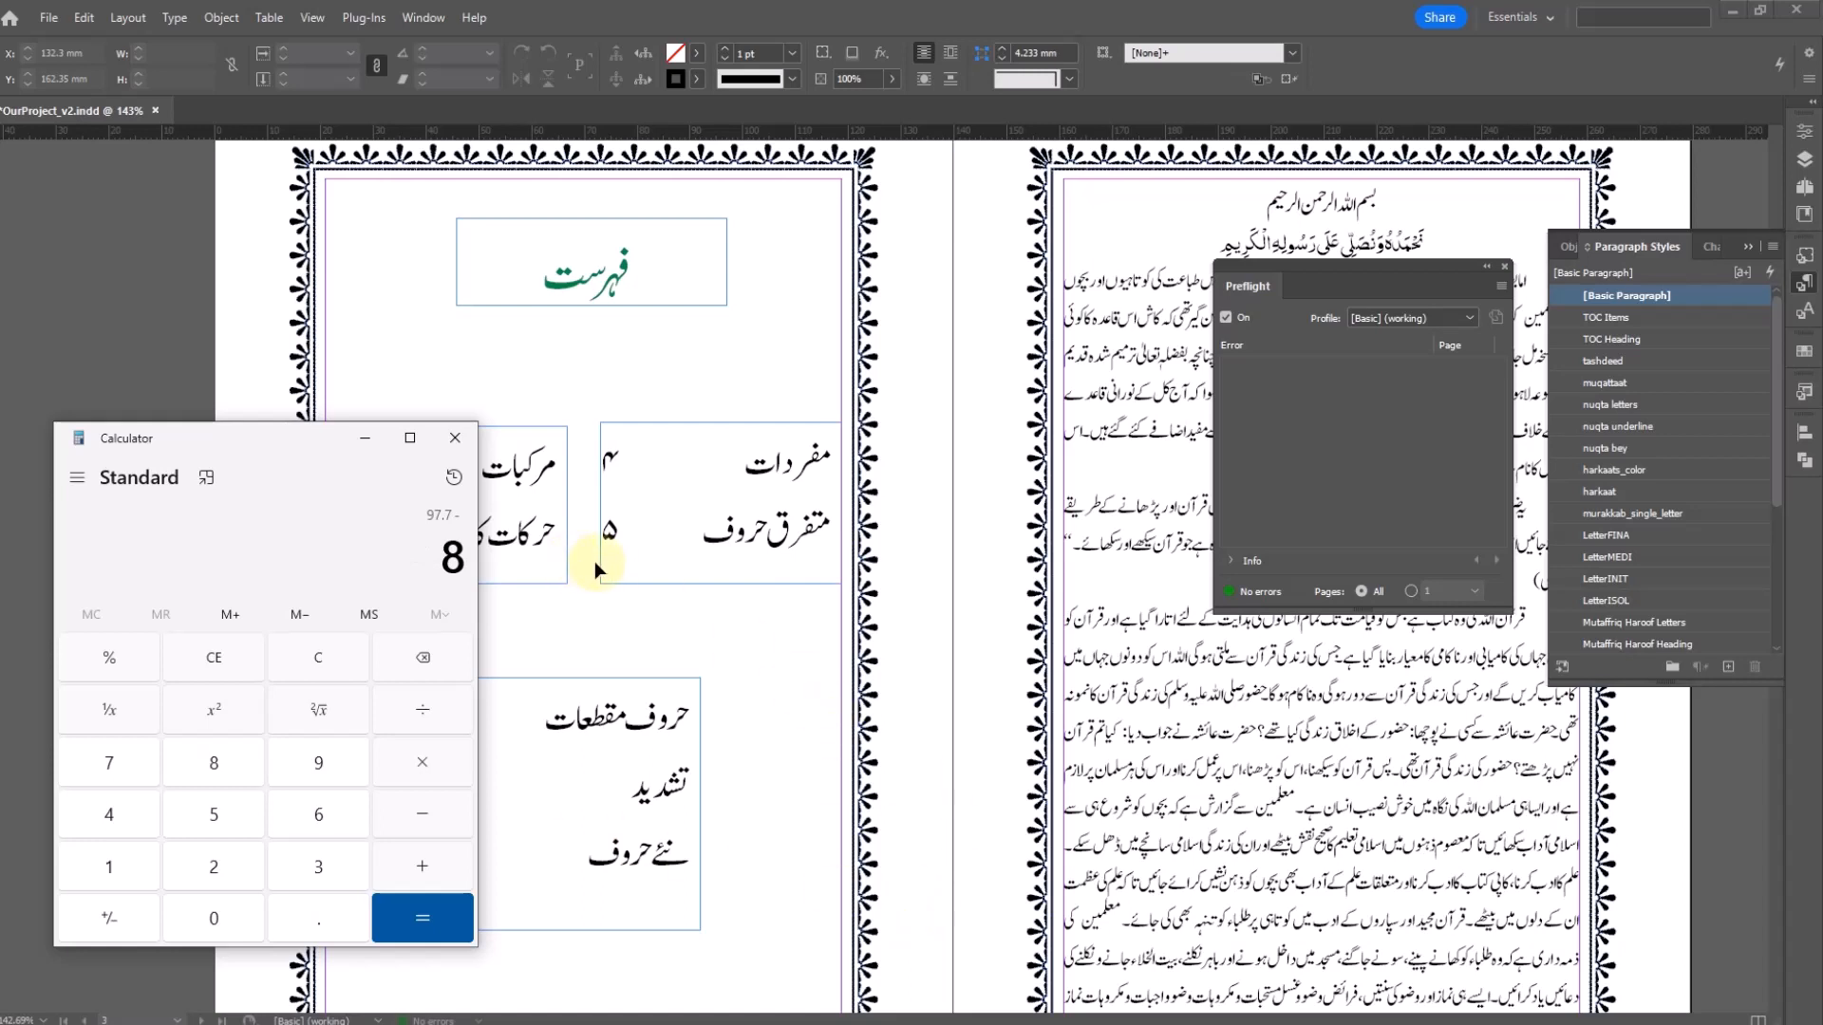
pyautogui.press('Return')
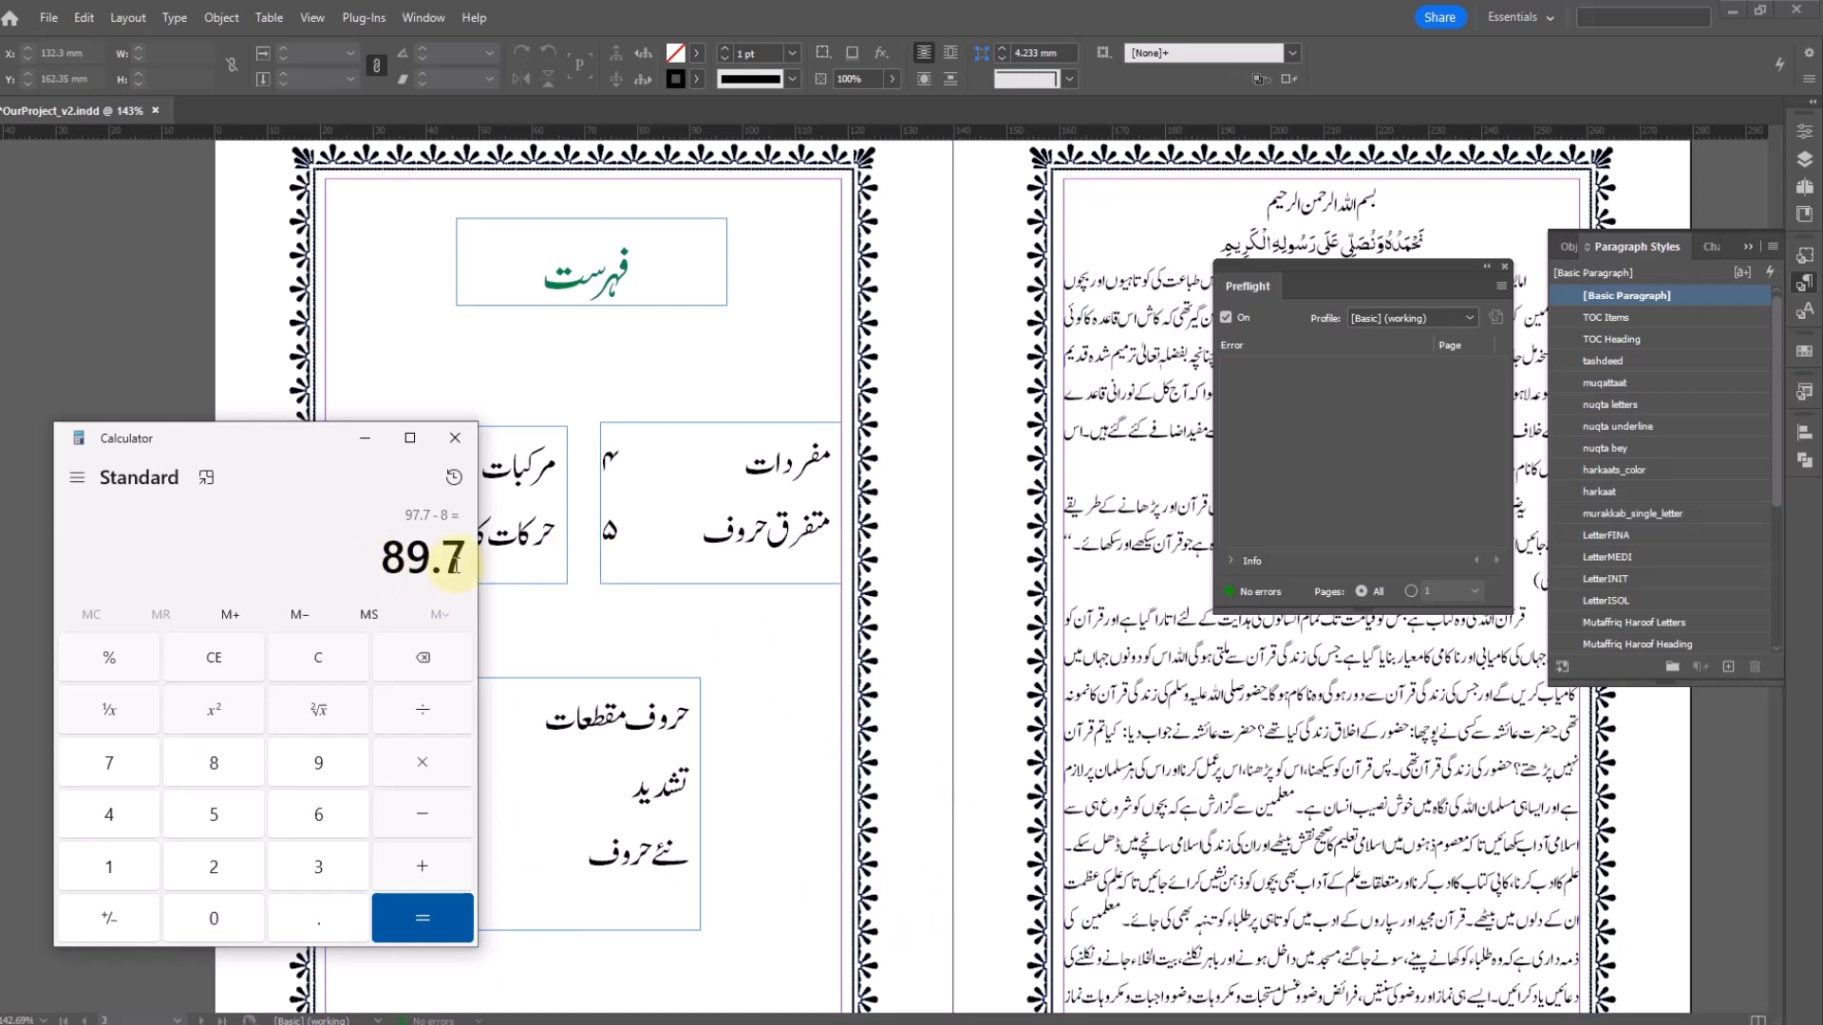
pyautogui.write('2')
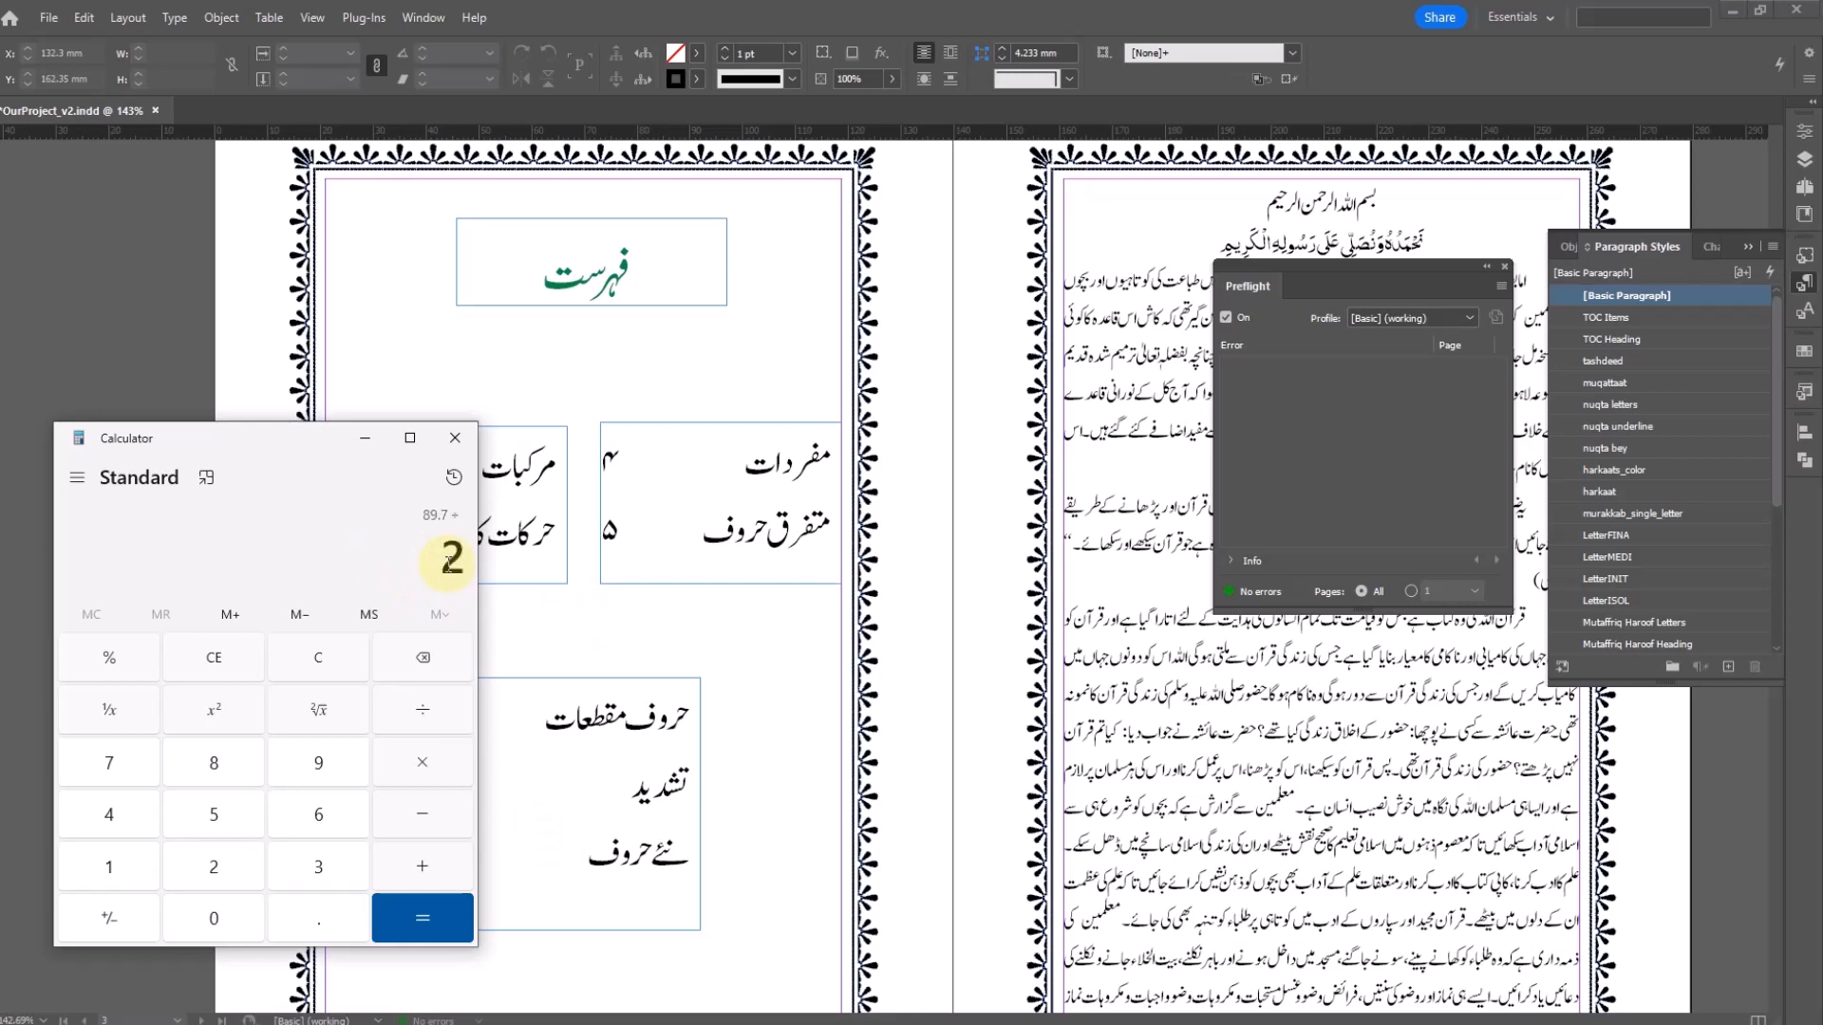
pyautogui.click(419, 923)
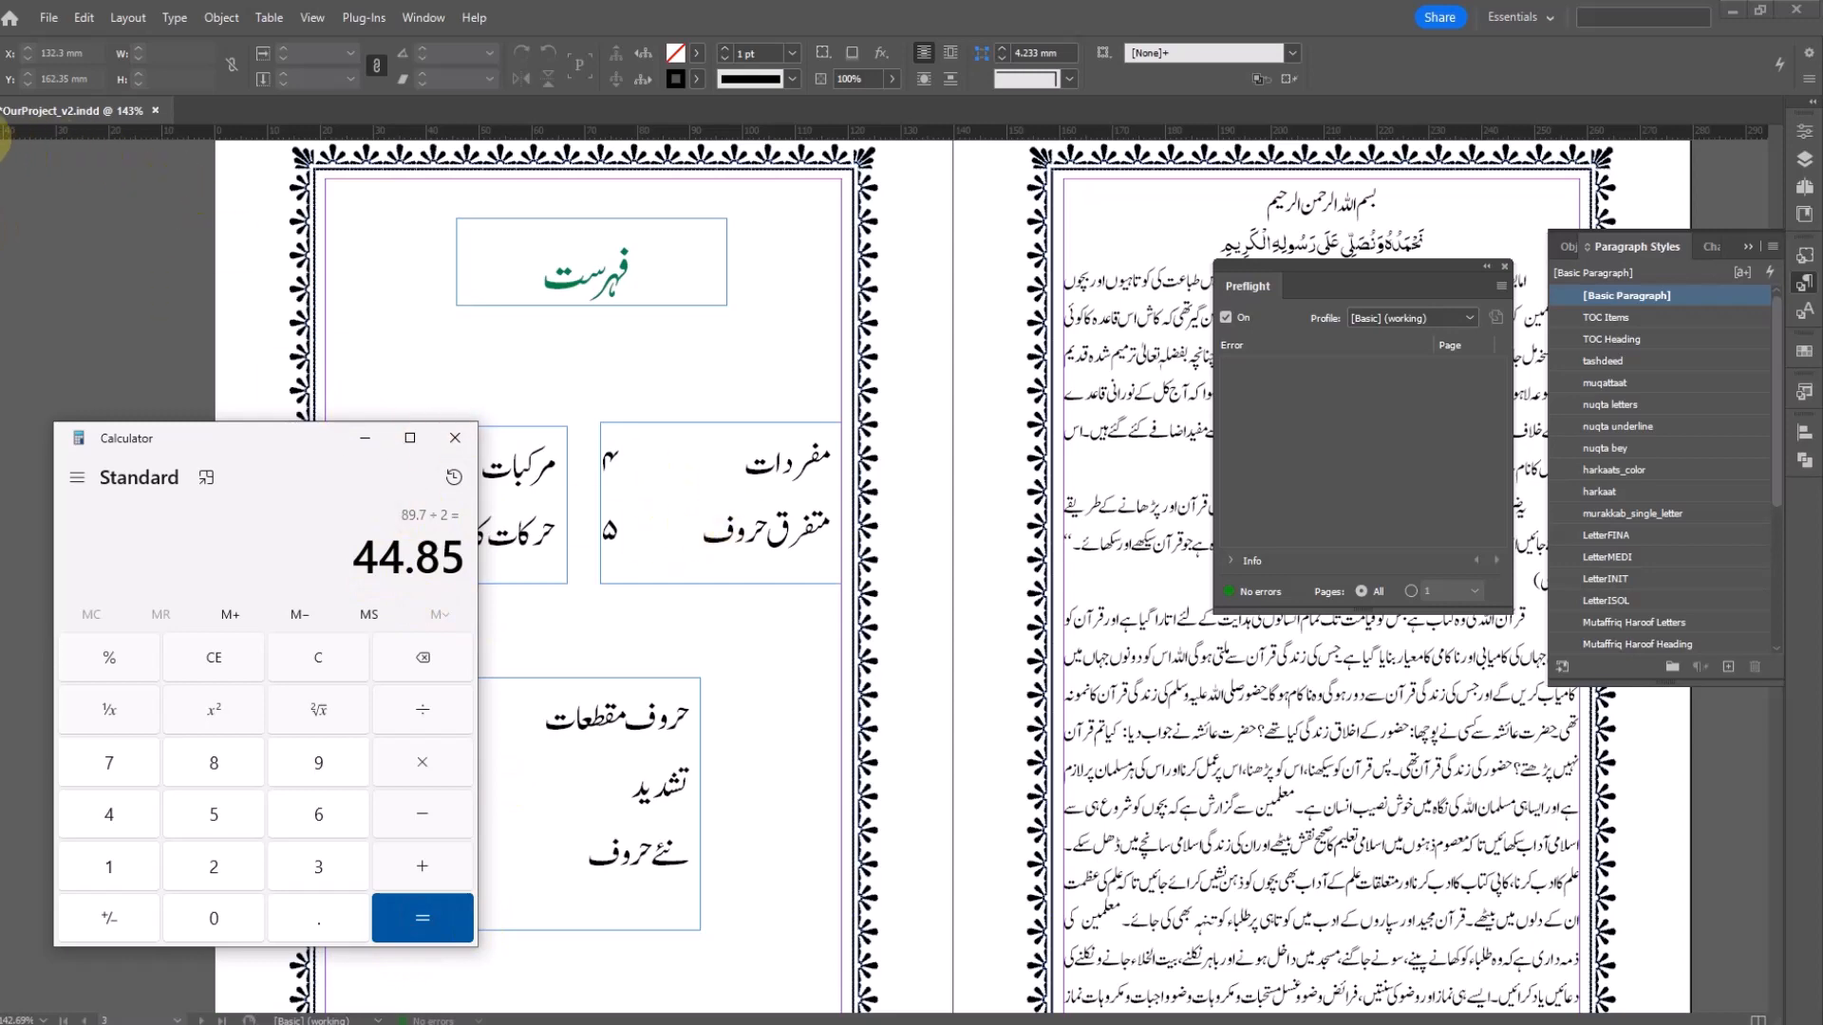
# Step: Return to InDesign and set the width of the right-hand contents frame on page 3 to 44.85 mm
pyautogui.click(74, 224)
pyautogui.click(714, 493)
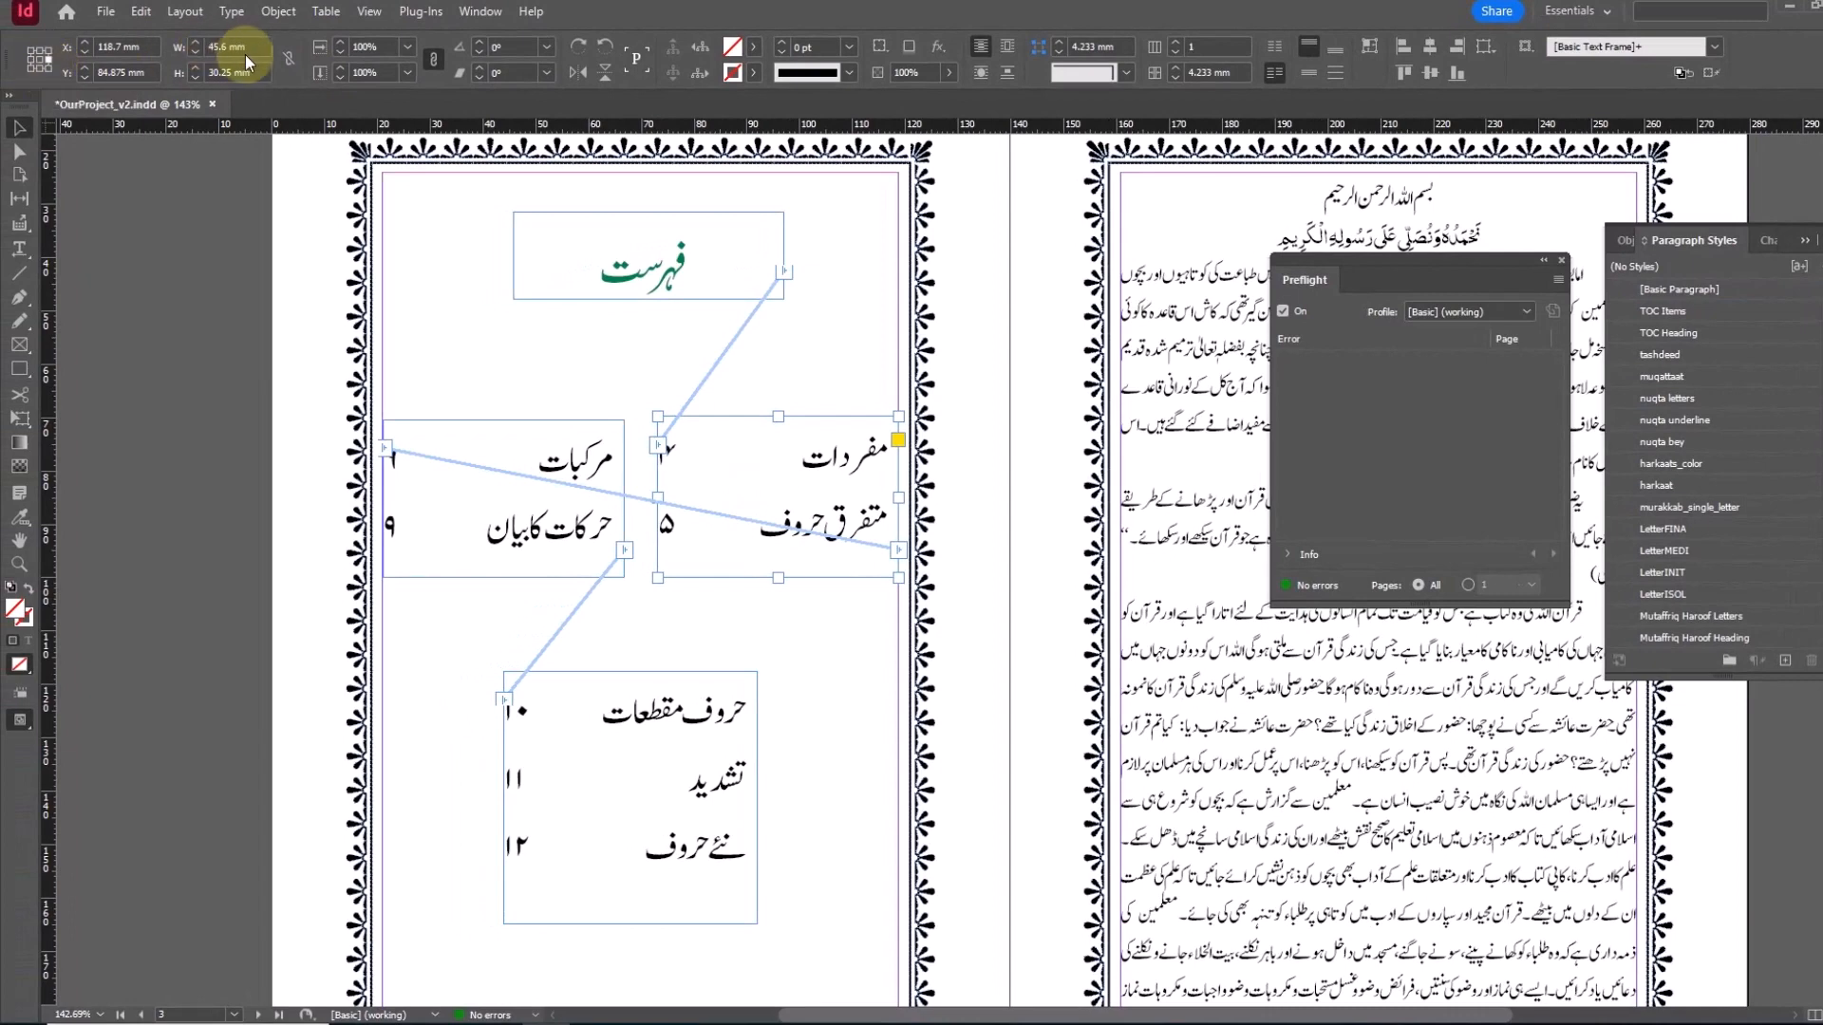
pyautogui.tripleClick(228, 46)
pyautogui.write('44.85')
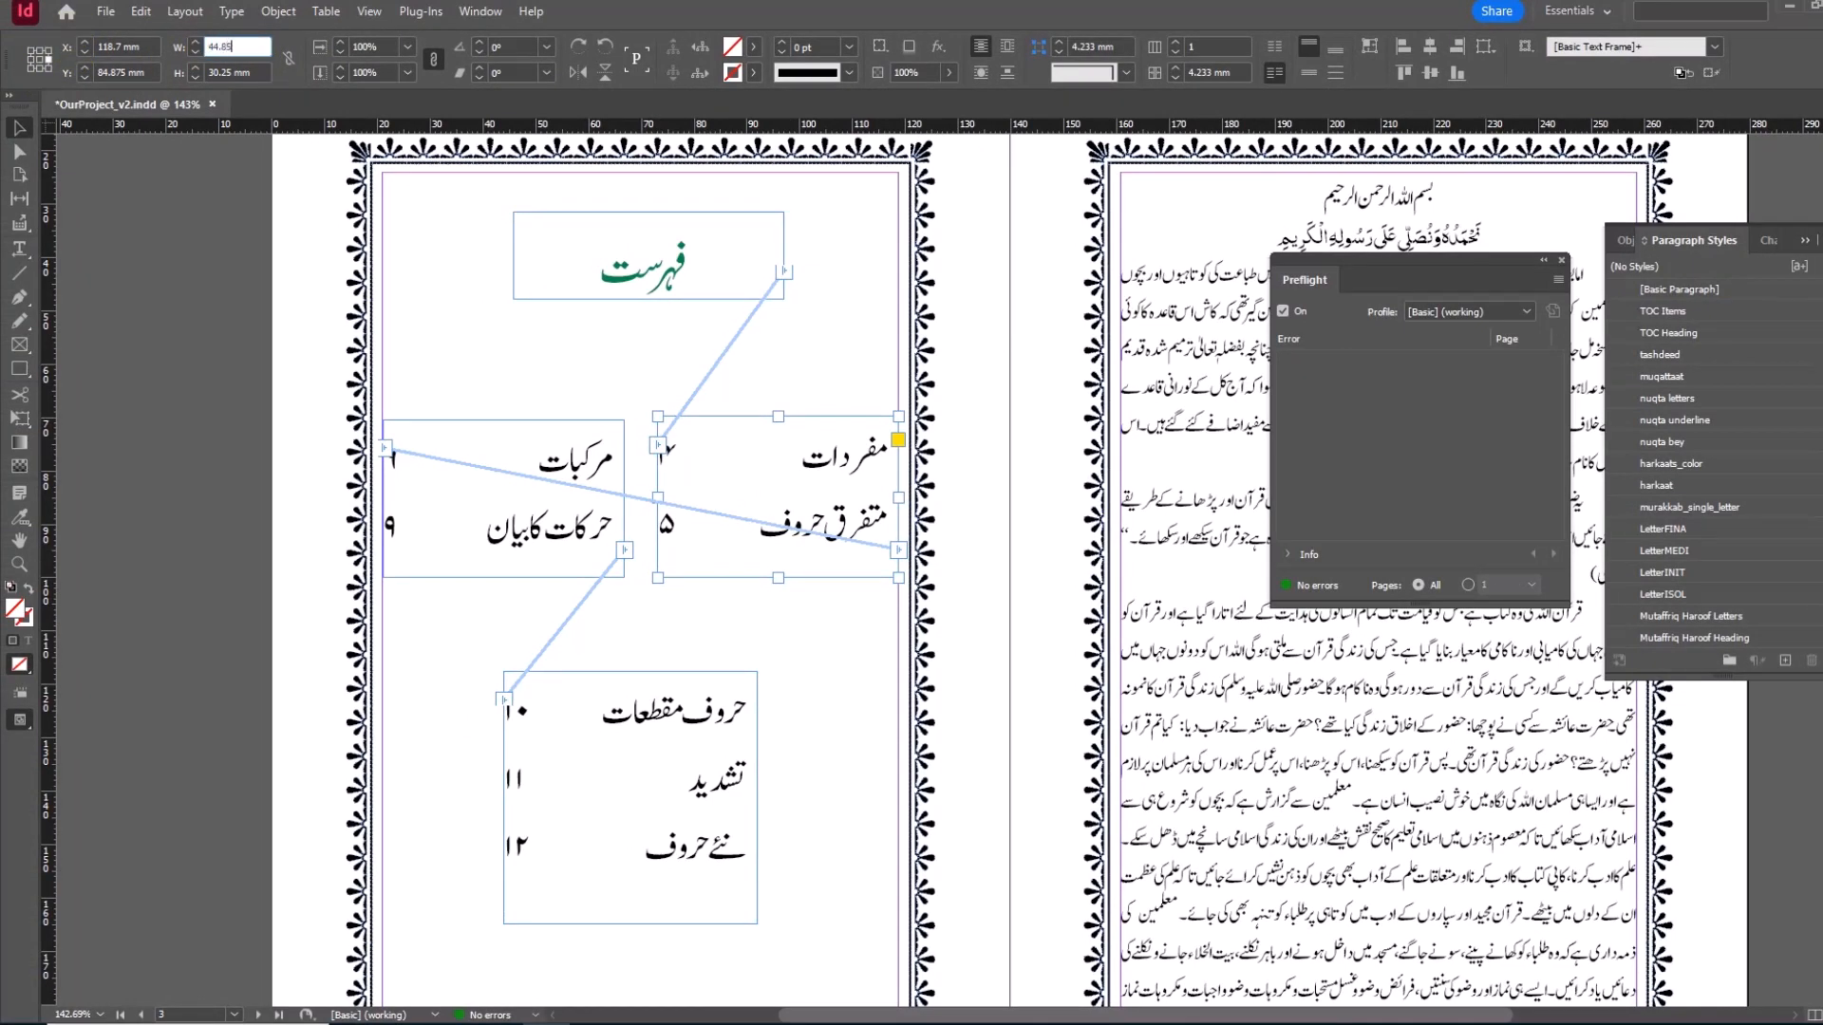
pyautogui.press('Return')
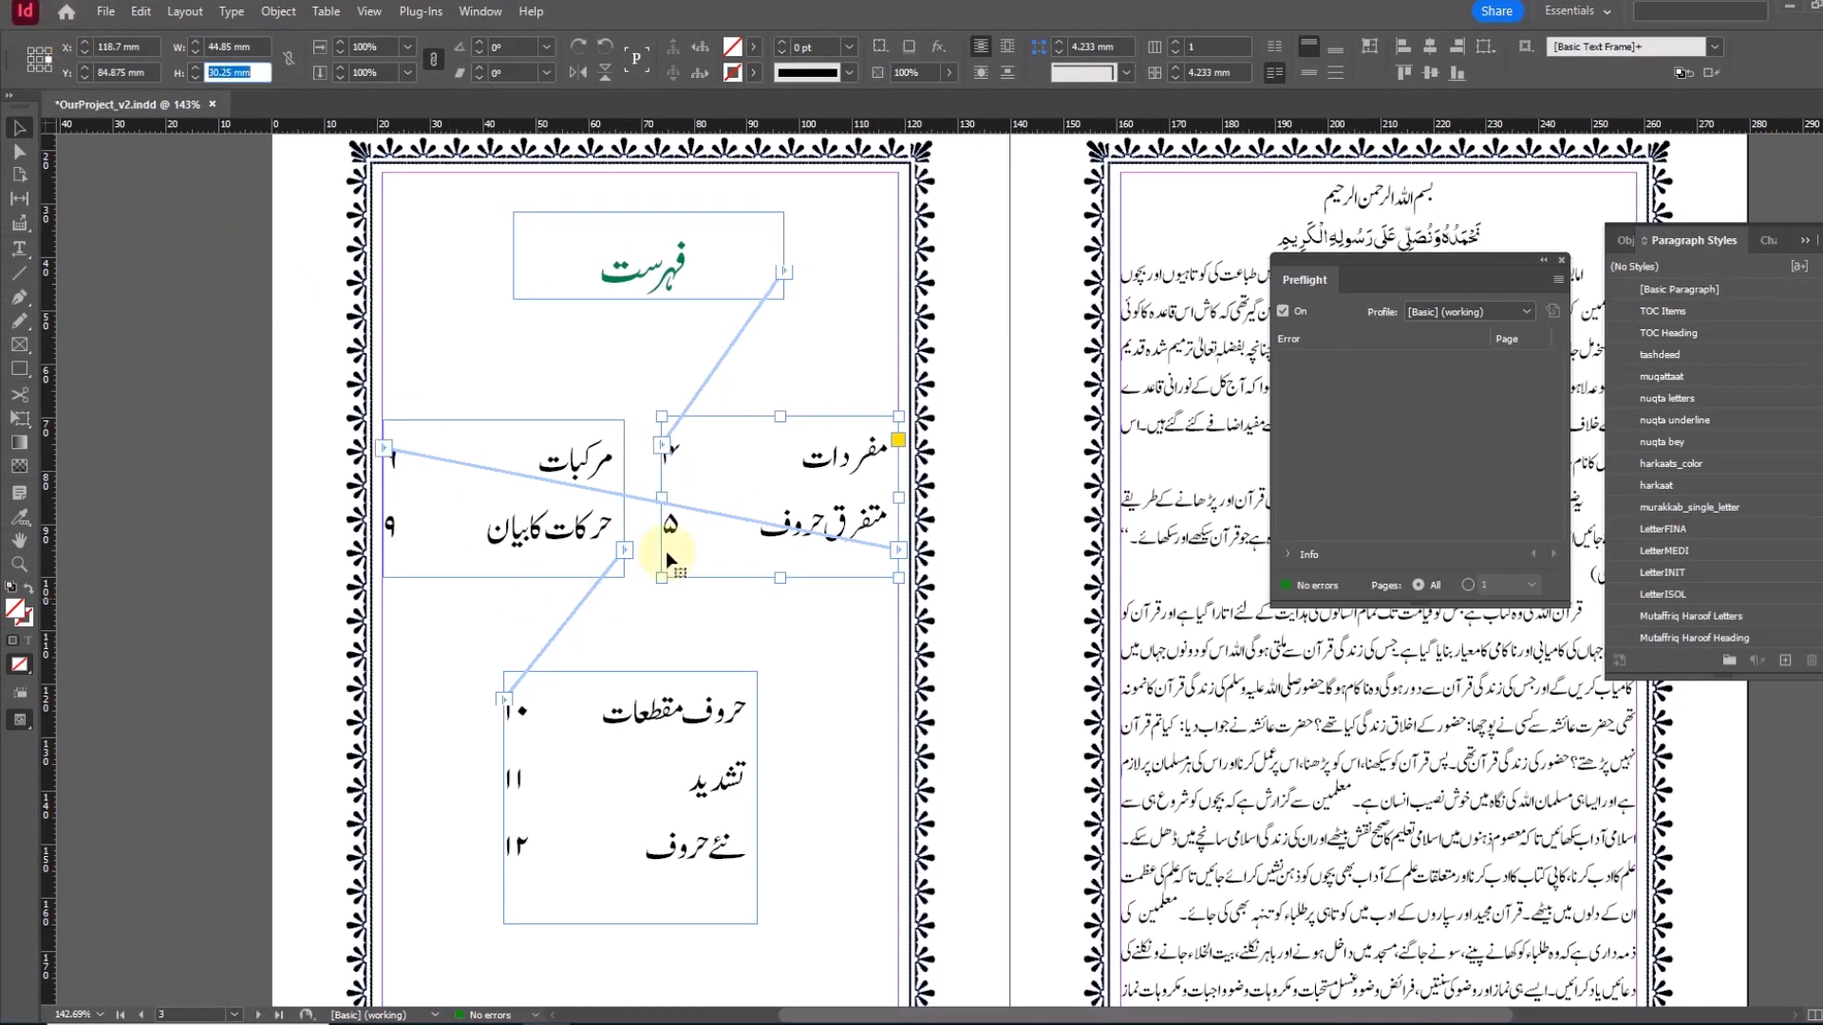
# Step: Set the left-hand contents frame's width to 44.85 mm and move the frame back against the left margin
pyautogui.click(543, 468)
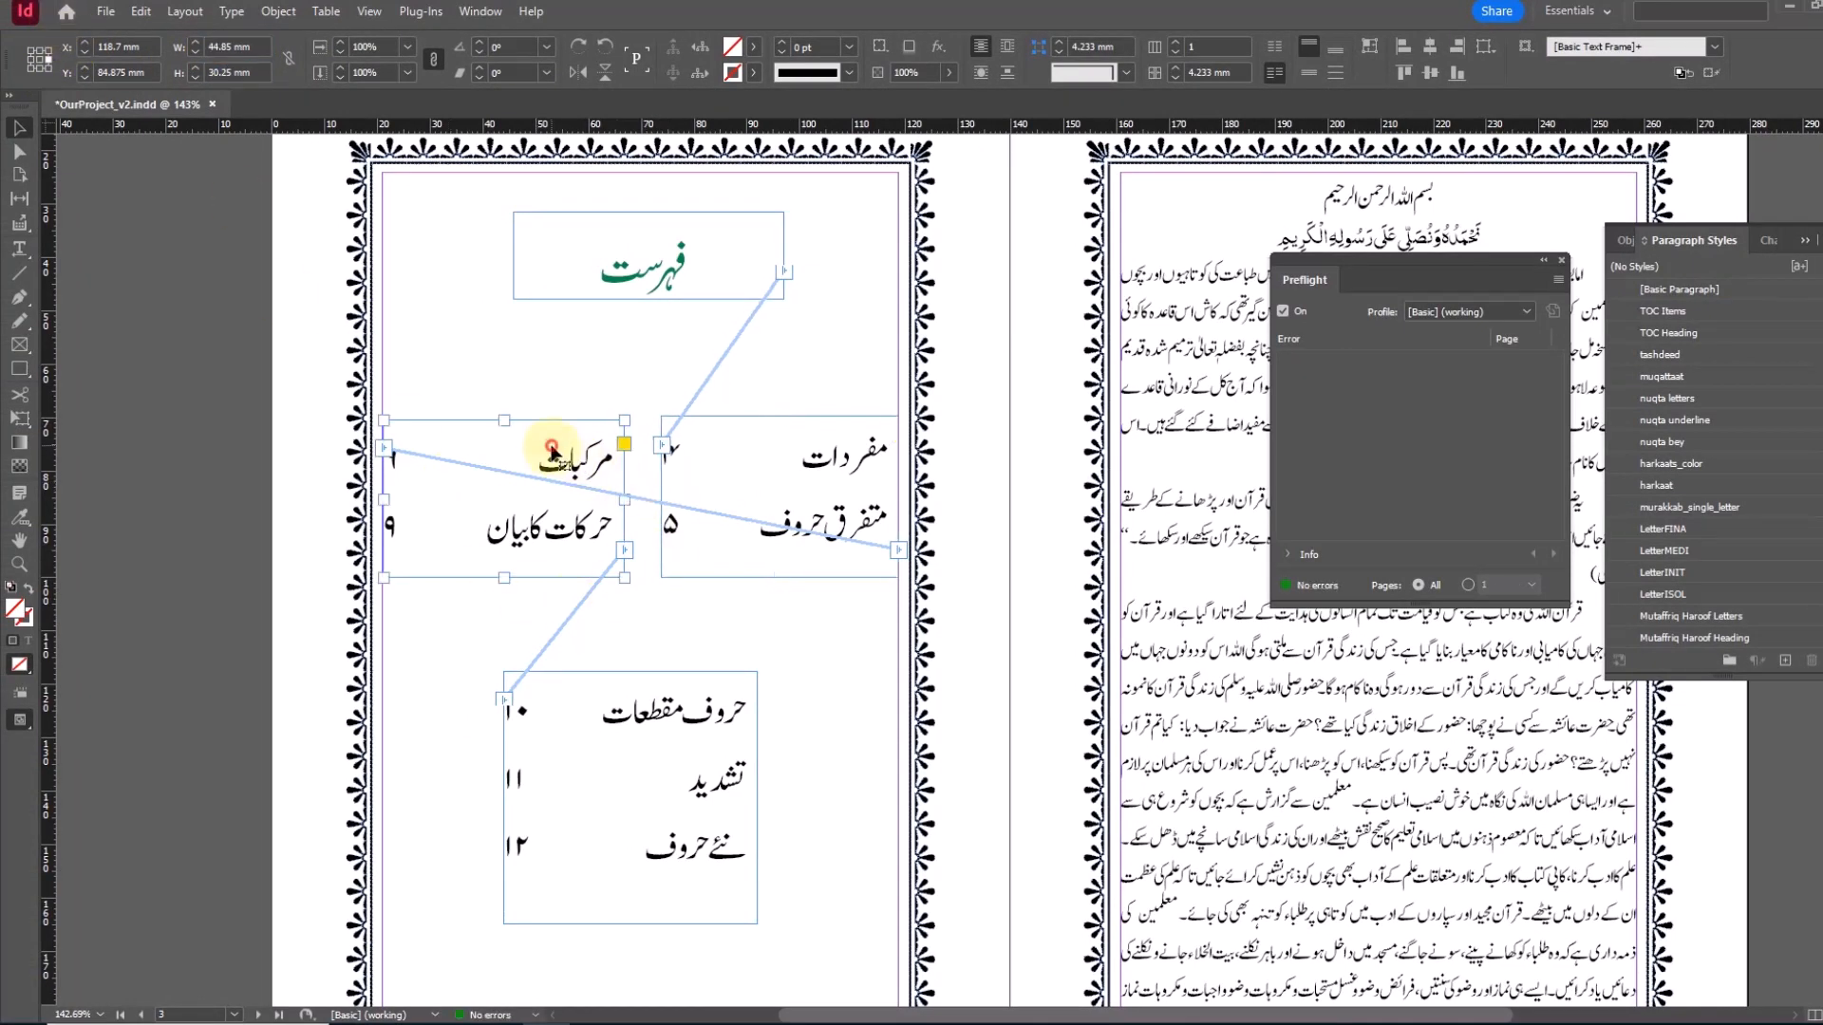
pyautogui.tripleClick(228, 47)
pyautogui.write('4')
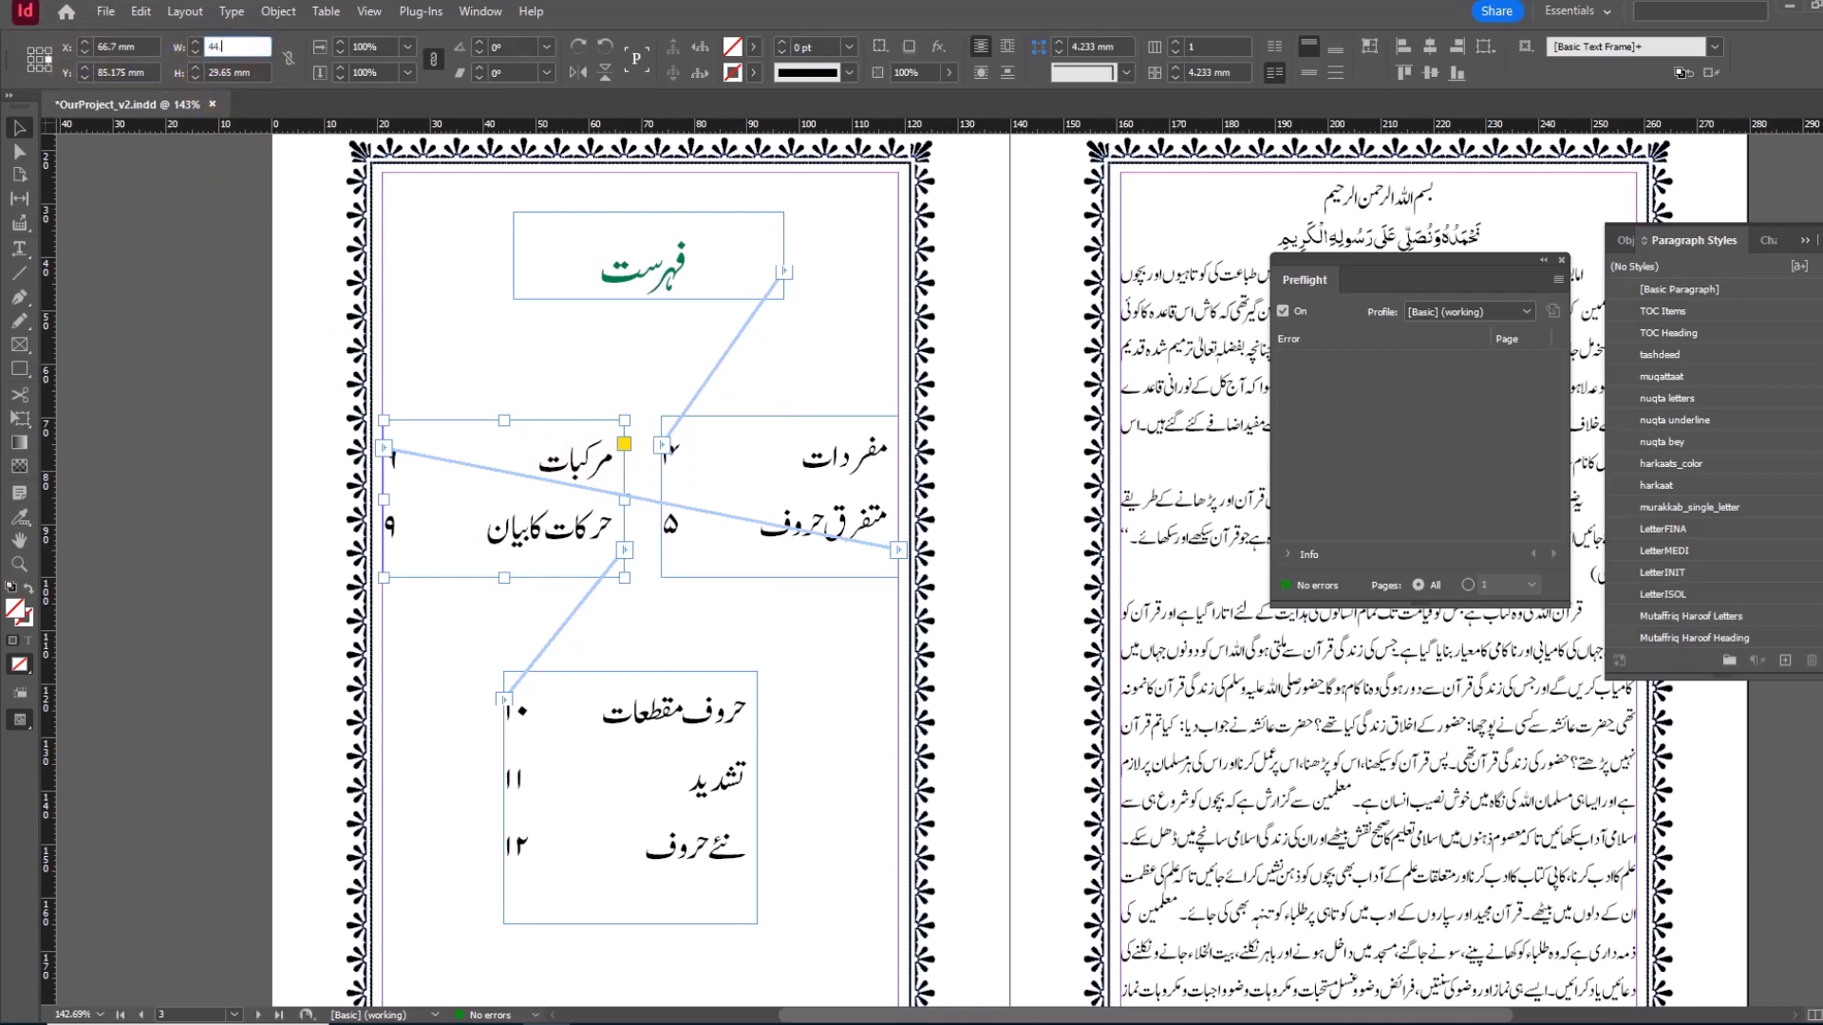
pyautogui.write('4.85')
pyautogui.press('Tab')
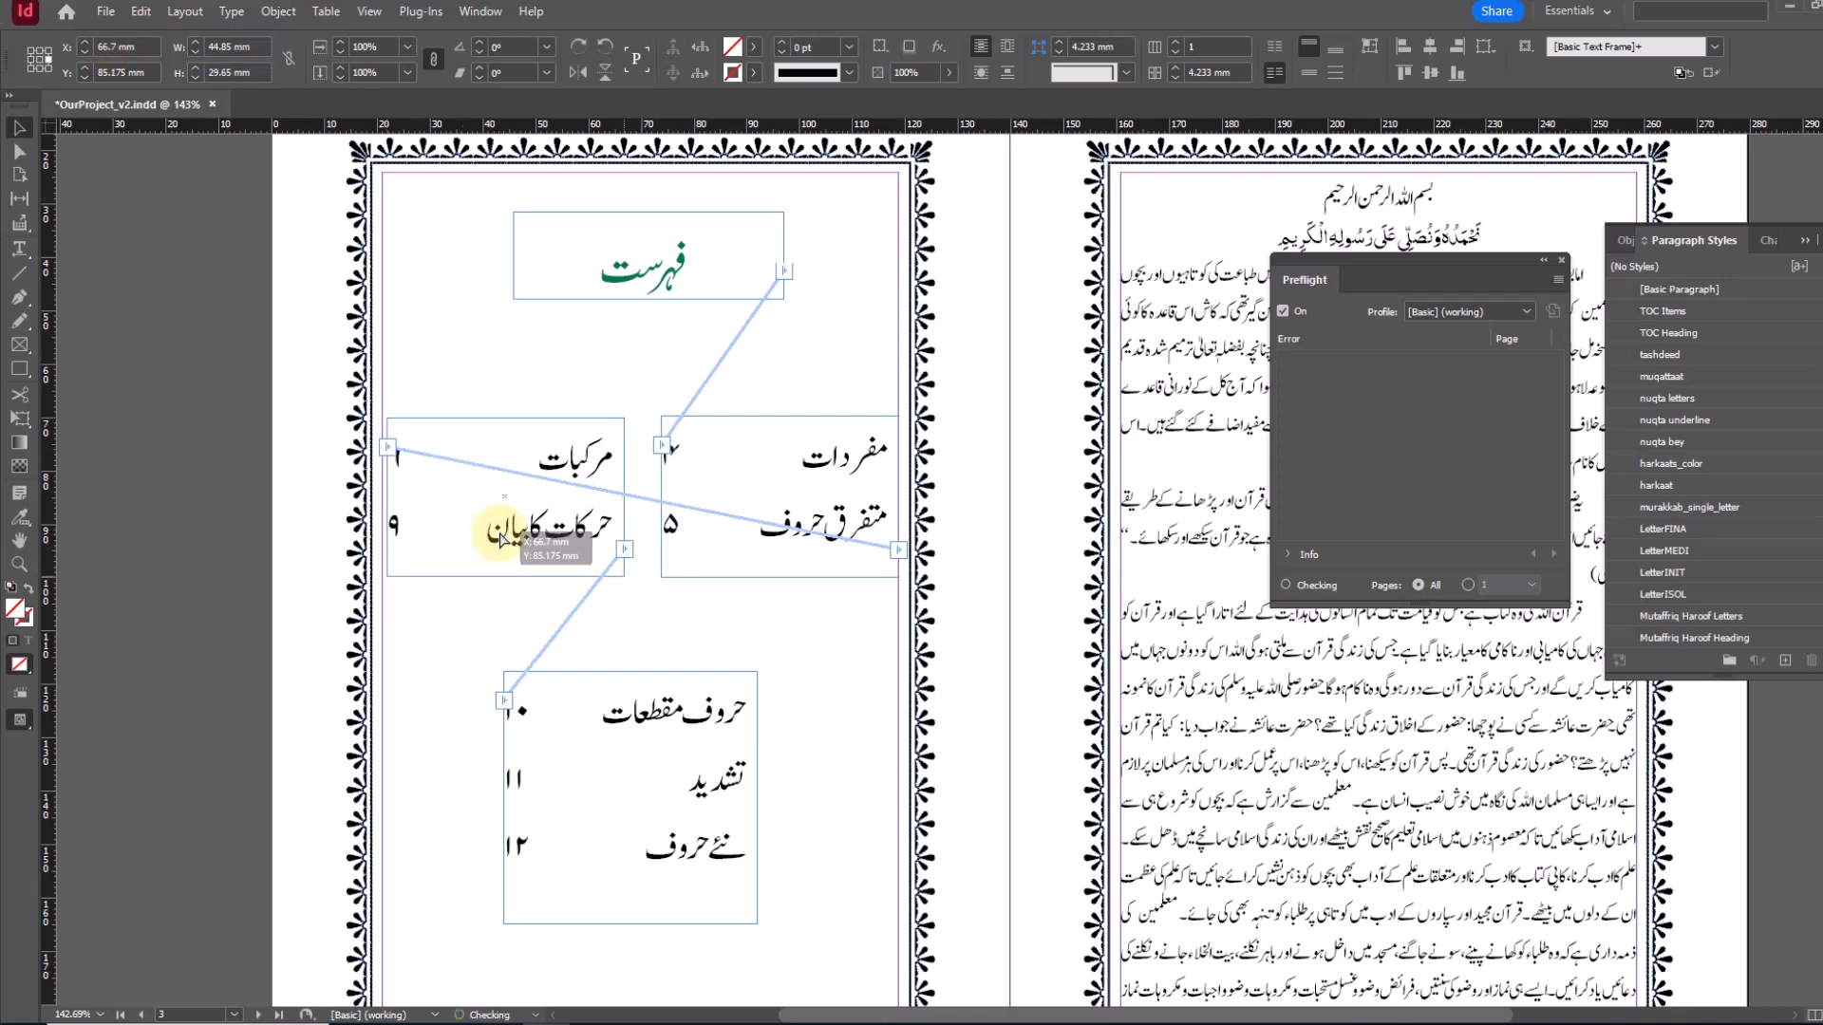
pyautogui.moveTo(500, 542); pyautogui.dragTo(496, 542)
# Step: Set the width of the lowest contents frame to 44.85 mm
pyautogui.click(590, 712)
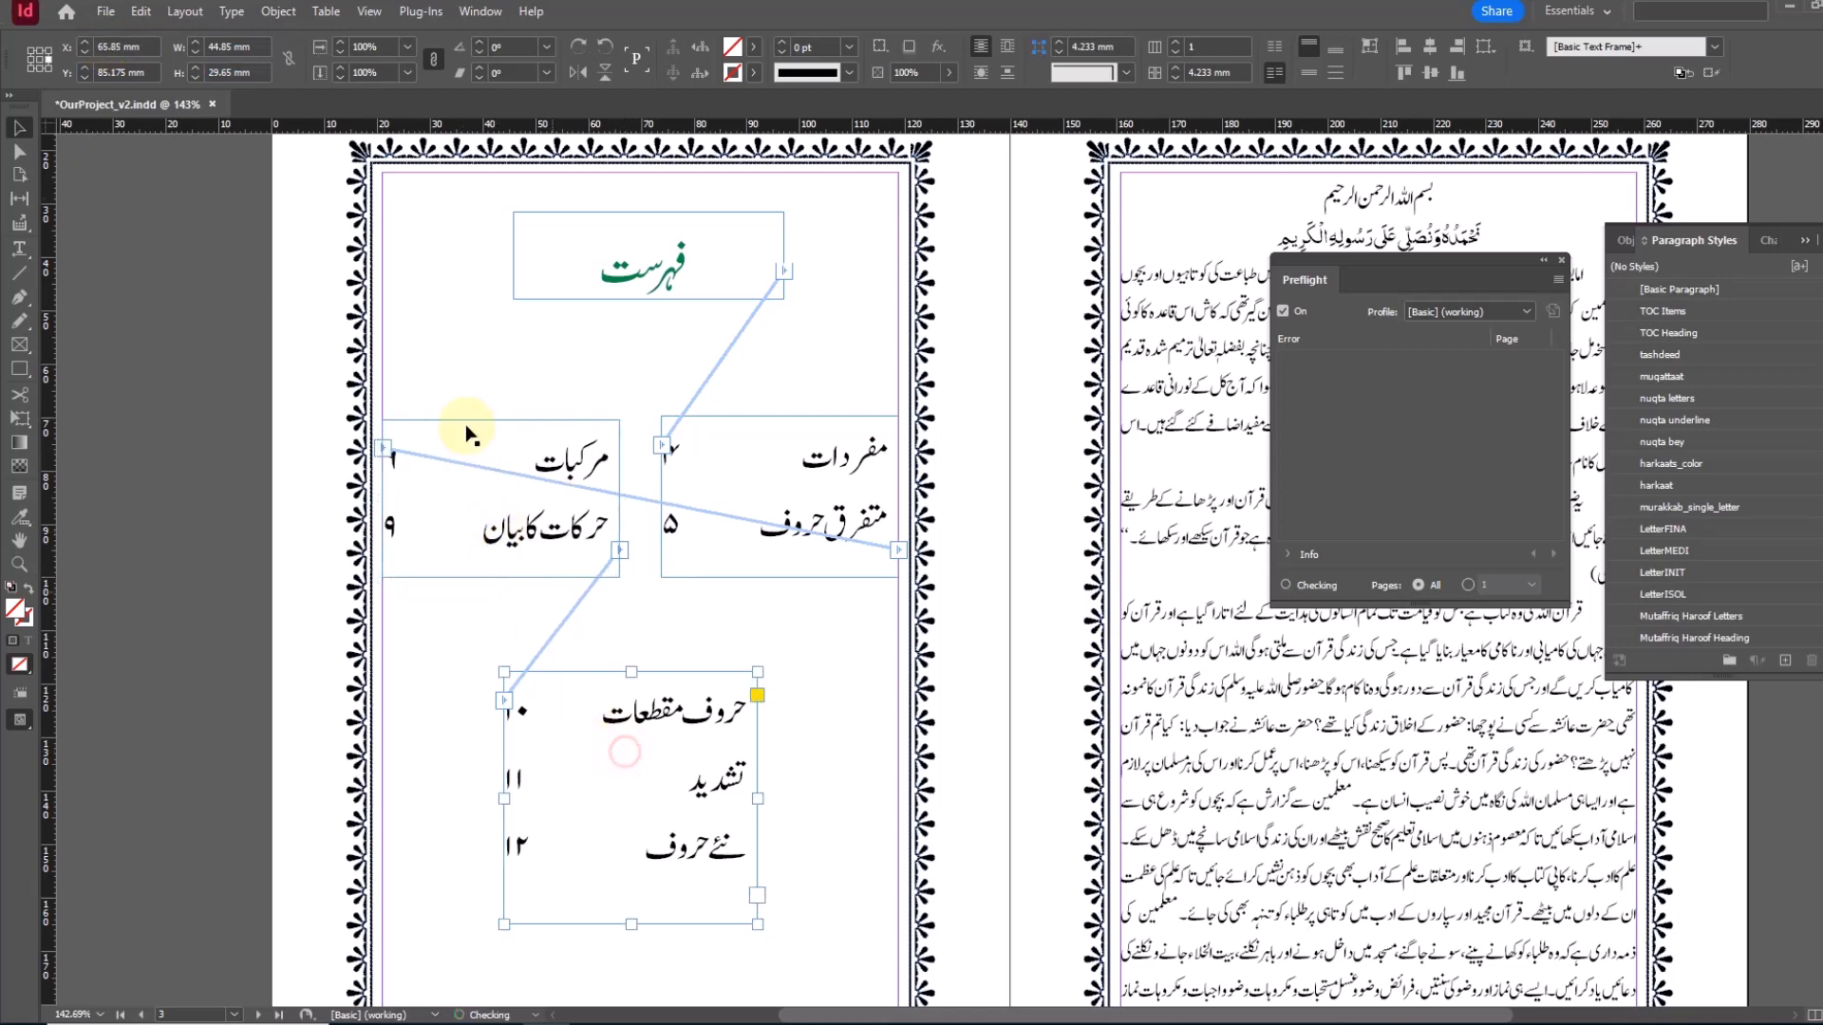
pyautogui.tripleClick(244, 47)
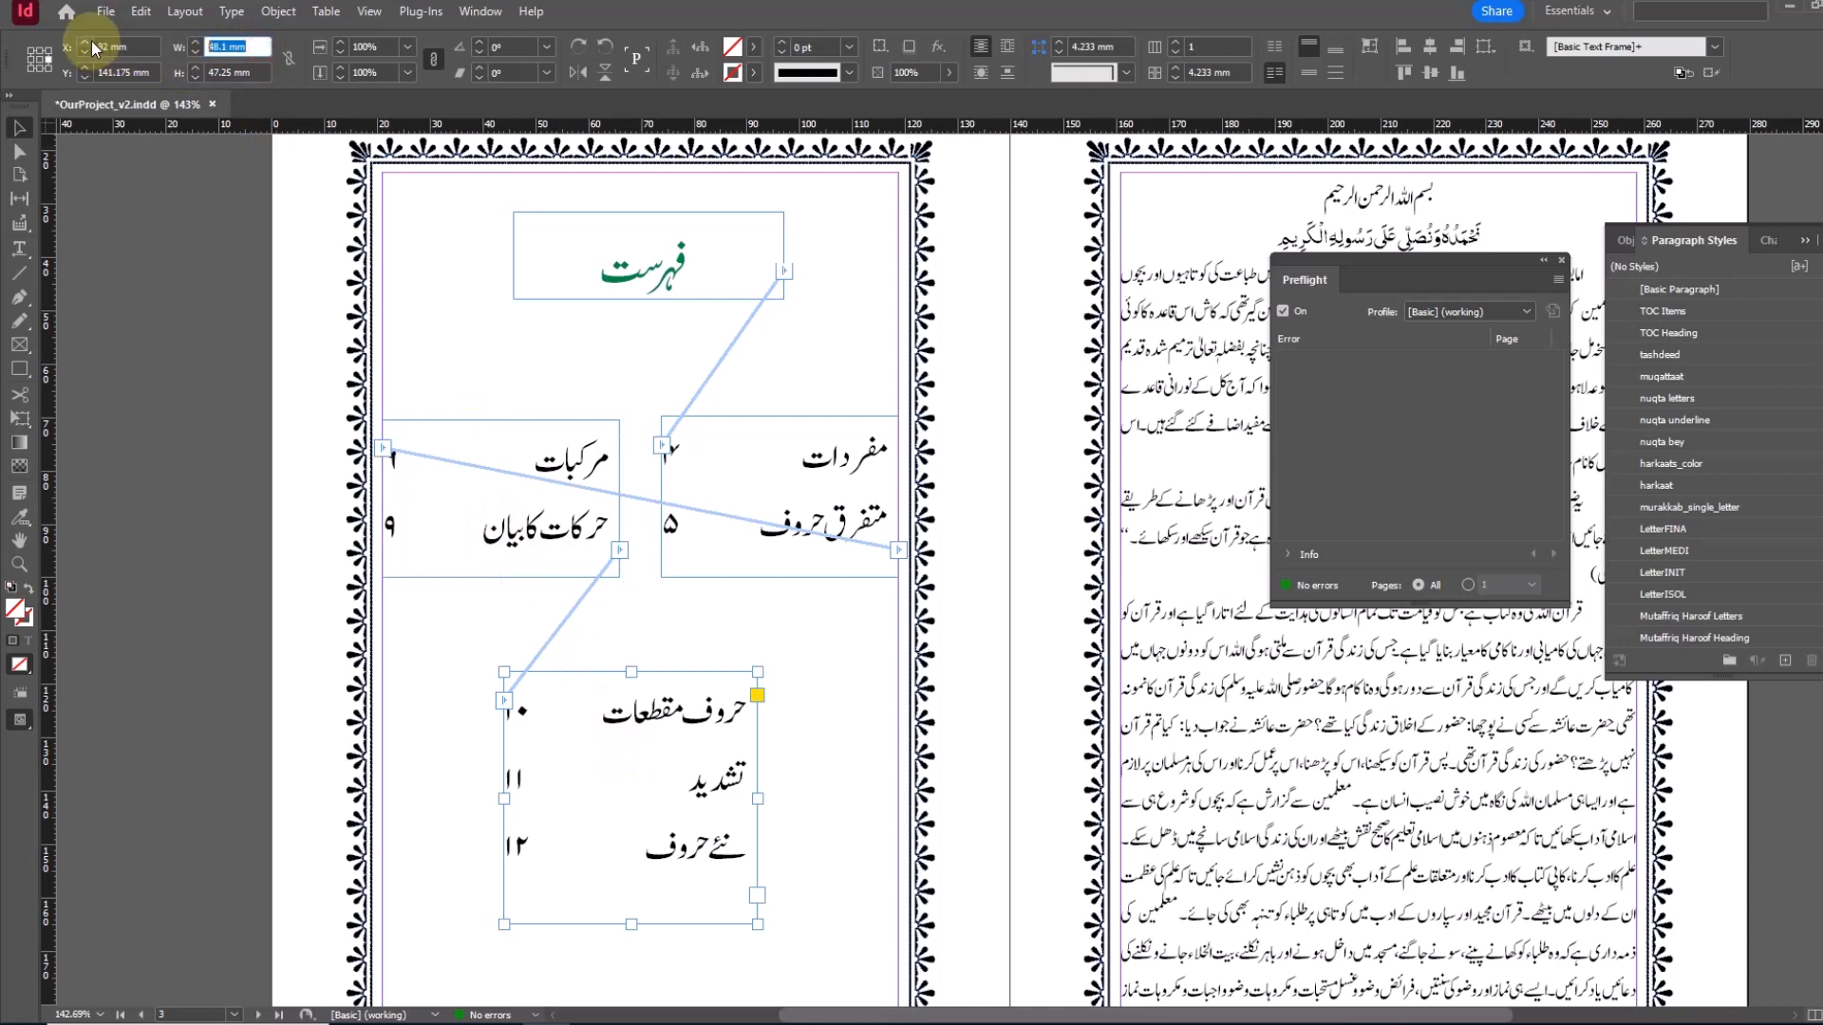
pyautogui.write('44.85')
pyautogui.press('Return')
# Step: Align the left-hand contents frame with the right-hand one and match its height at 30.25 mm
pyautogui.moveTo(570, 454); pyautogui.dragTo(546, 459)
pyautogui.moveTo(503, 577)
pyautogui.mouseDown()
pyautogui.moveTo(500, 615)
pyautogui.moveTo(498, 581)
pyautogui.mouseUp()
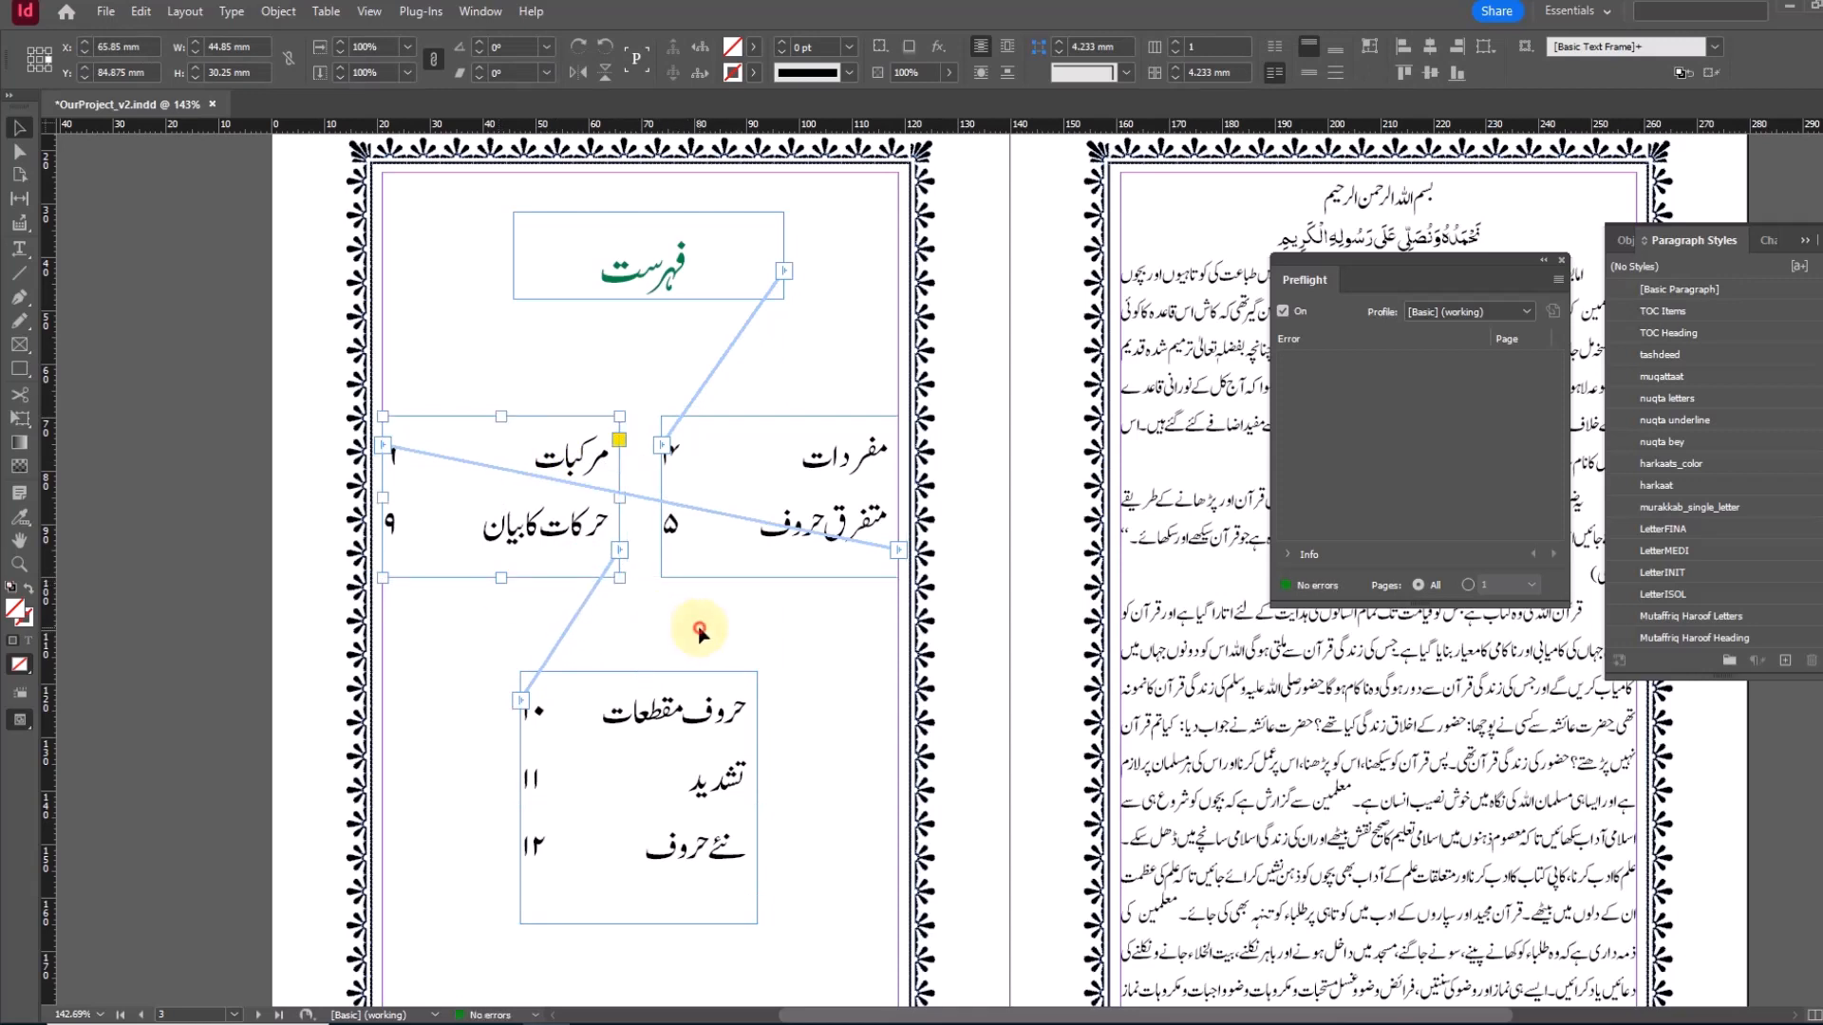
pyautogui.click(692, 630)
pyautogui.click(532, 497)
# Step: Move the lowest contents frame up to about Y 128.8 mm and the فہرست title frame down close above the contents frames
pyautogui.moveTo(699, 736); pyautogui.dragTo(683, 700)
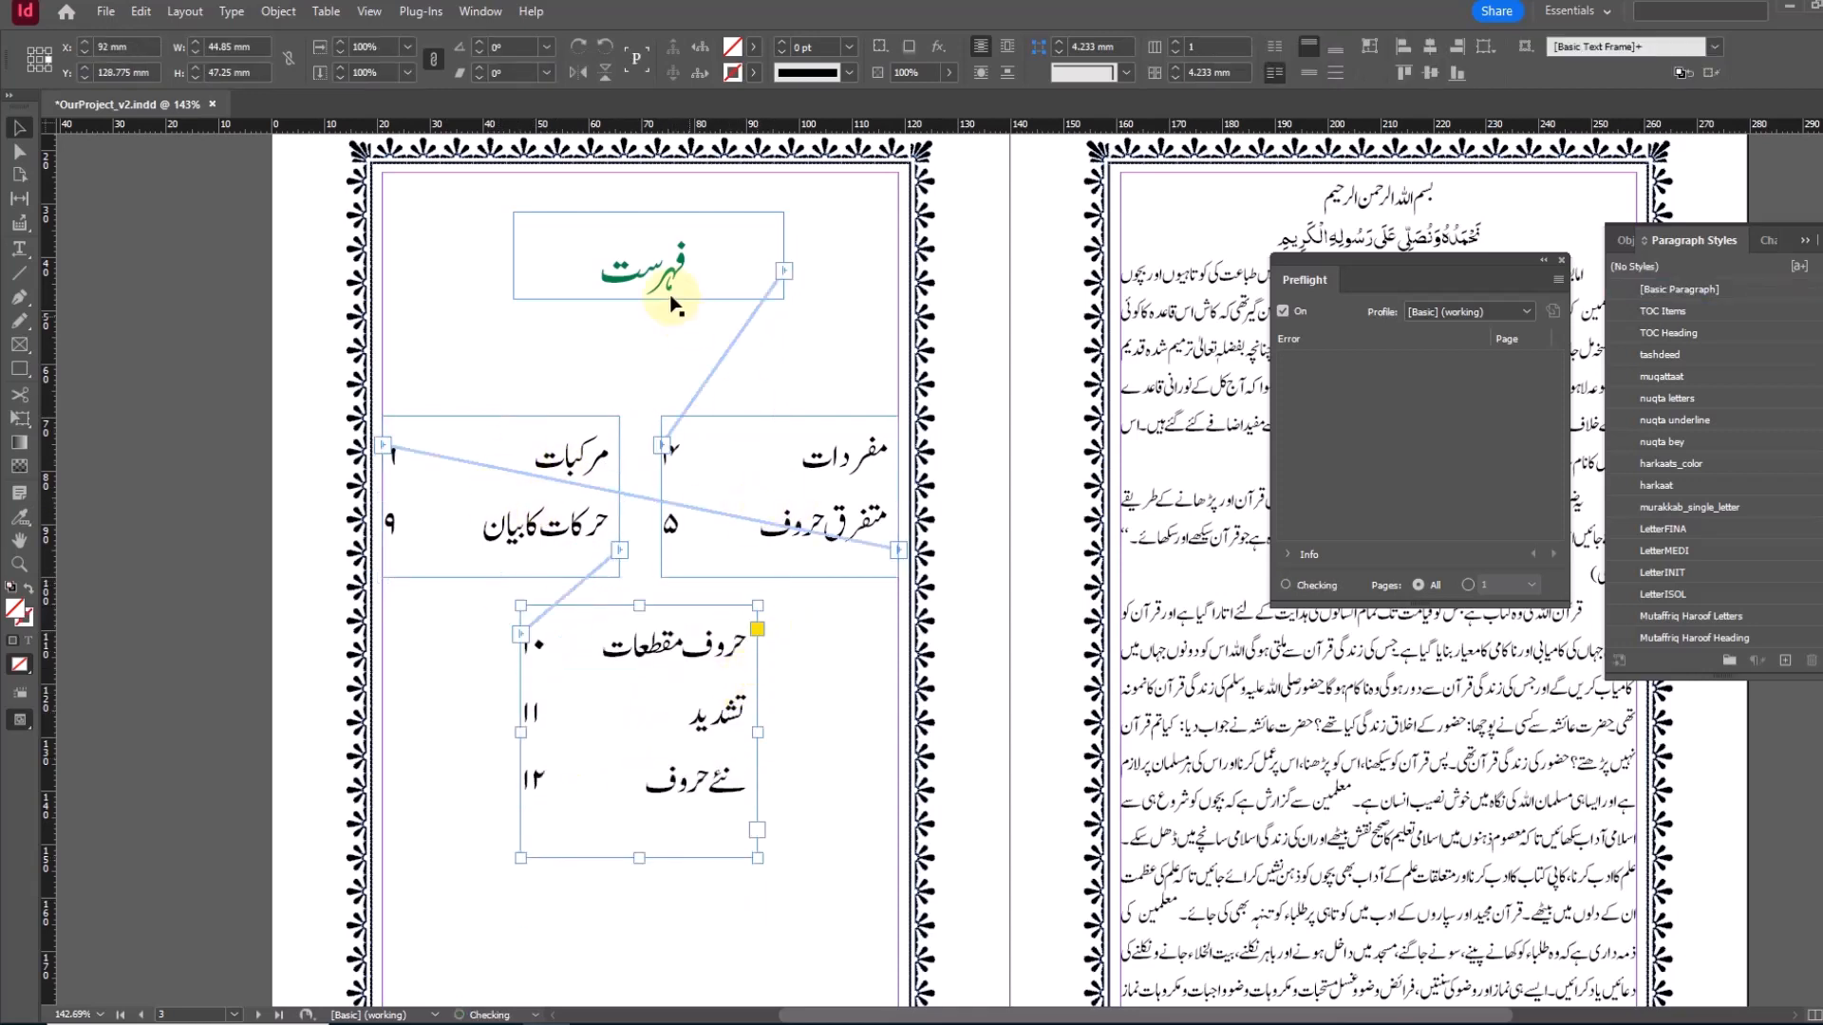
pyautogui.moveTo(679, 276); pyautogui.dragTo(680, 342)
pyautogui.click(821, 727)
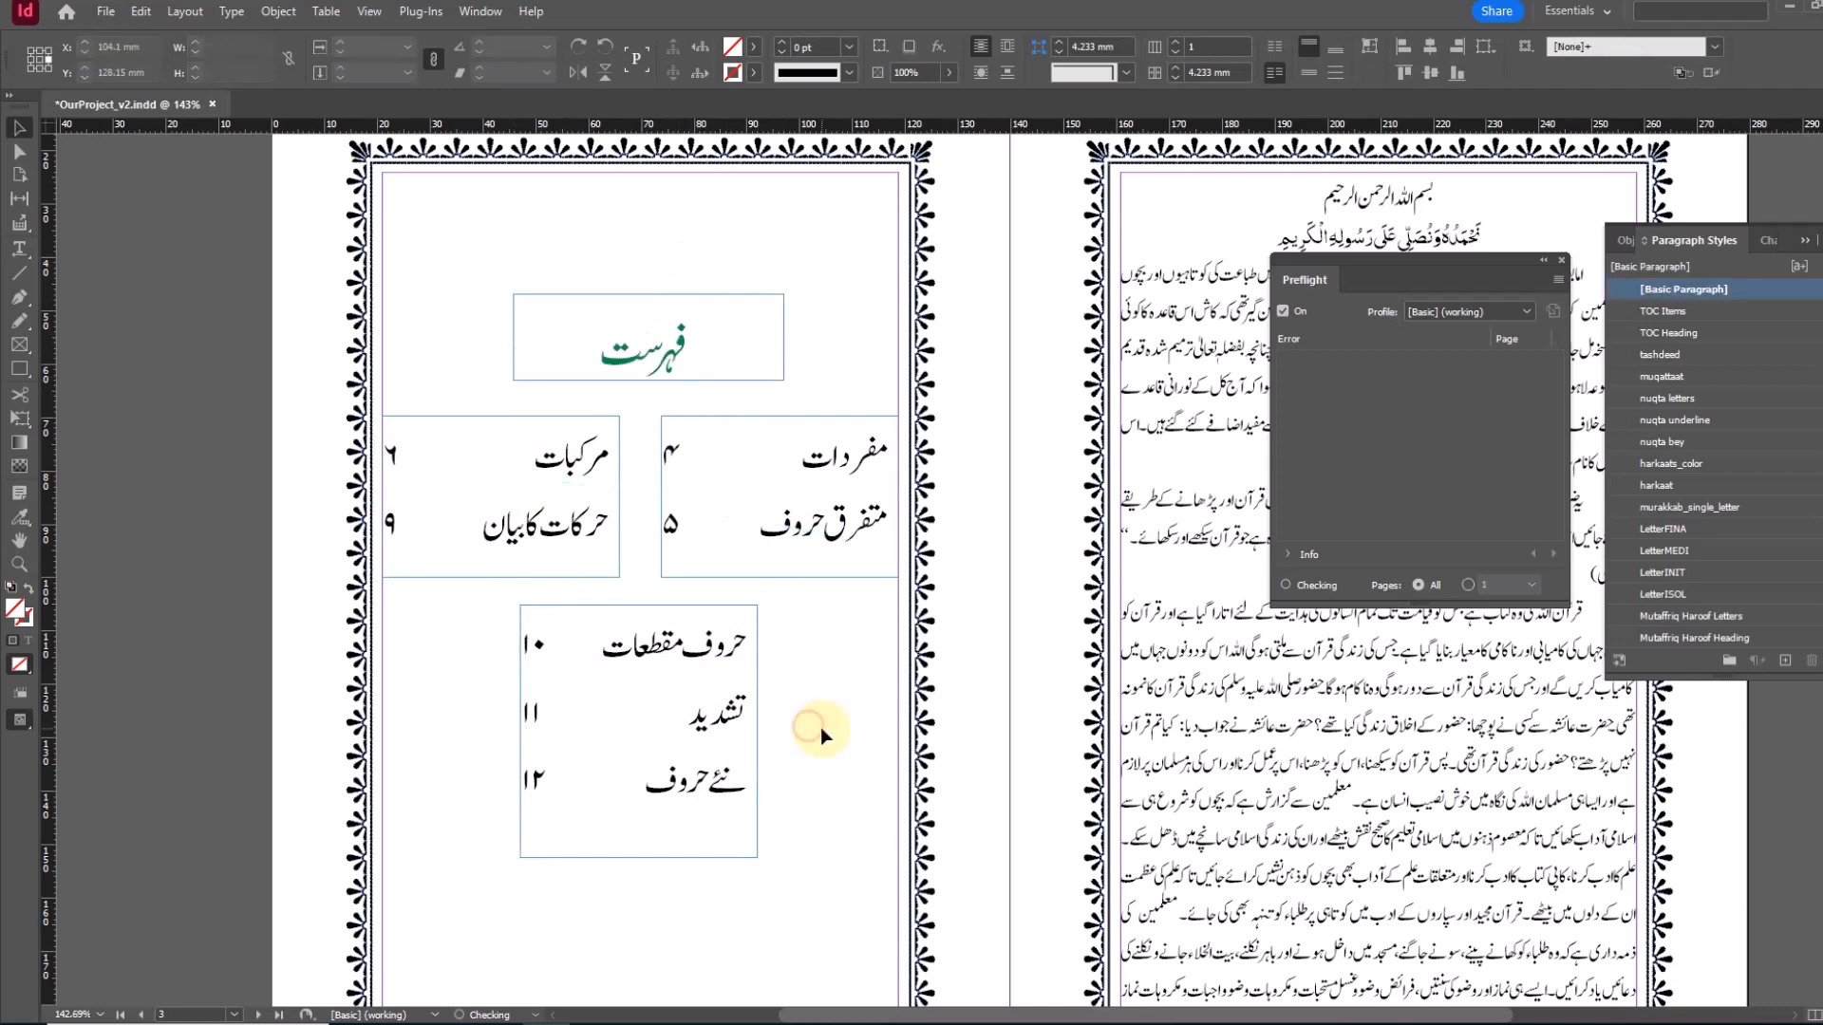
pyautogui.press('w')
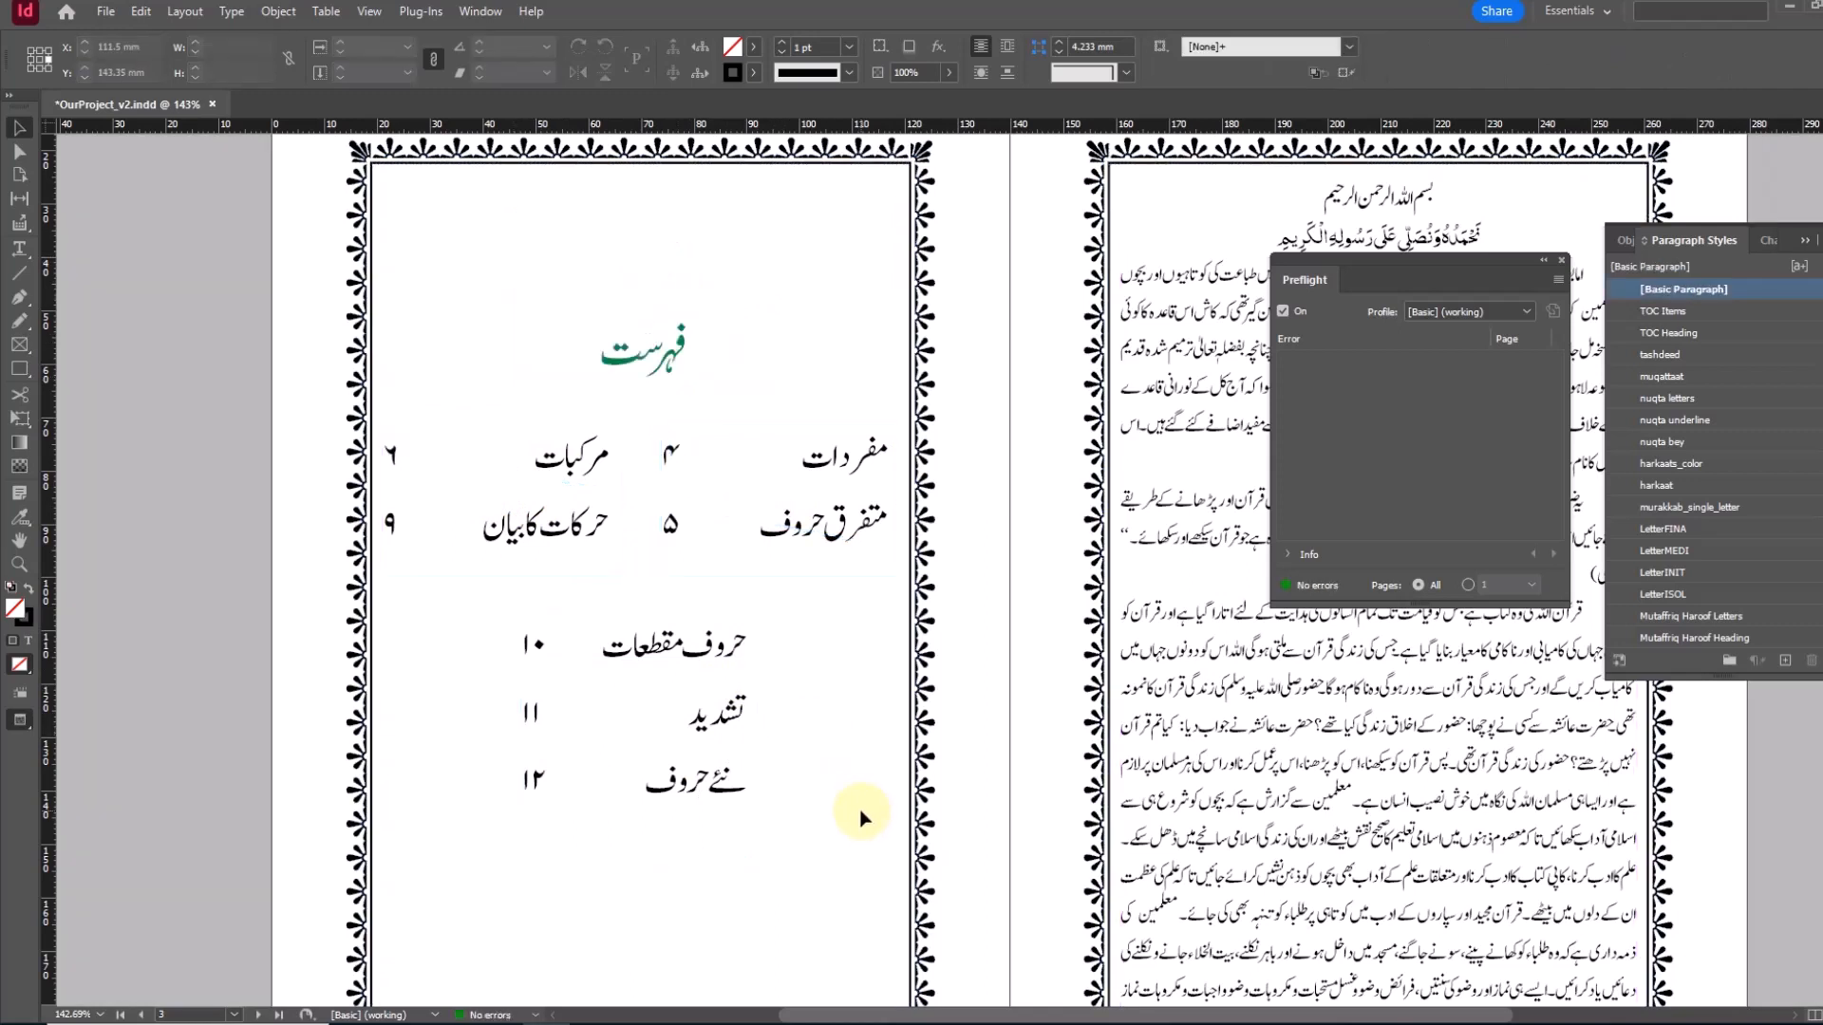
pyautogui.press('w')
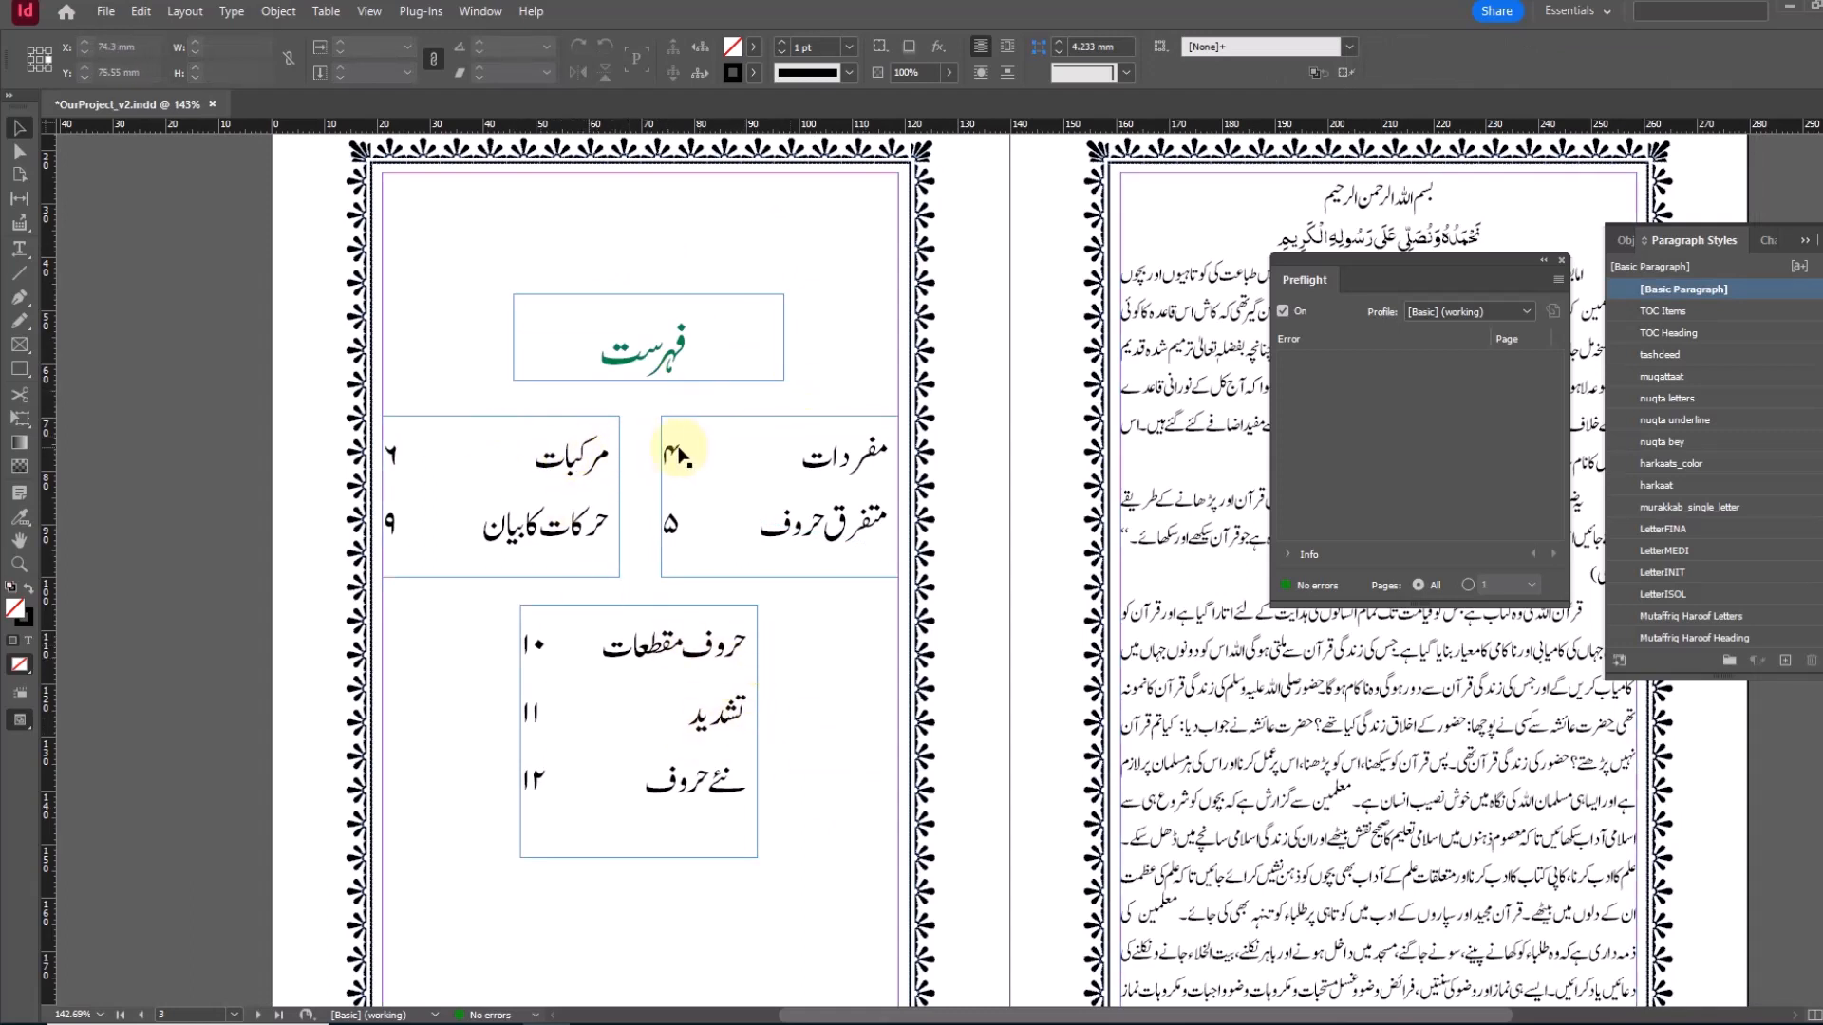
# Step: Close Preflight and set the TOC Items paragraph style to 16 pt size with 28 pt leading
pyautogui.click(1560, 262)
pyautogui.rightClick(1647, 309)
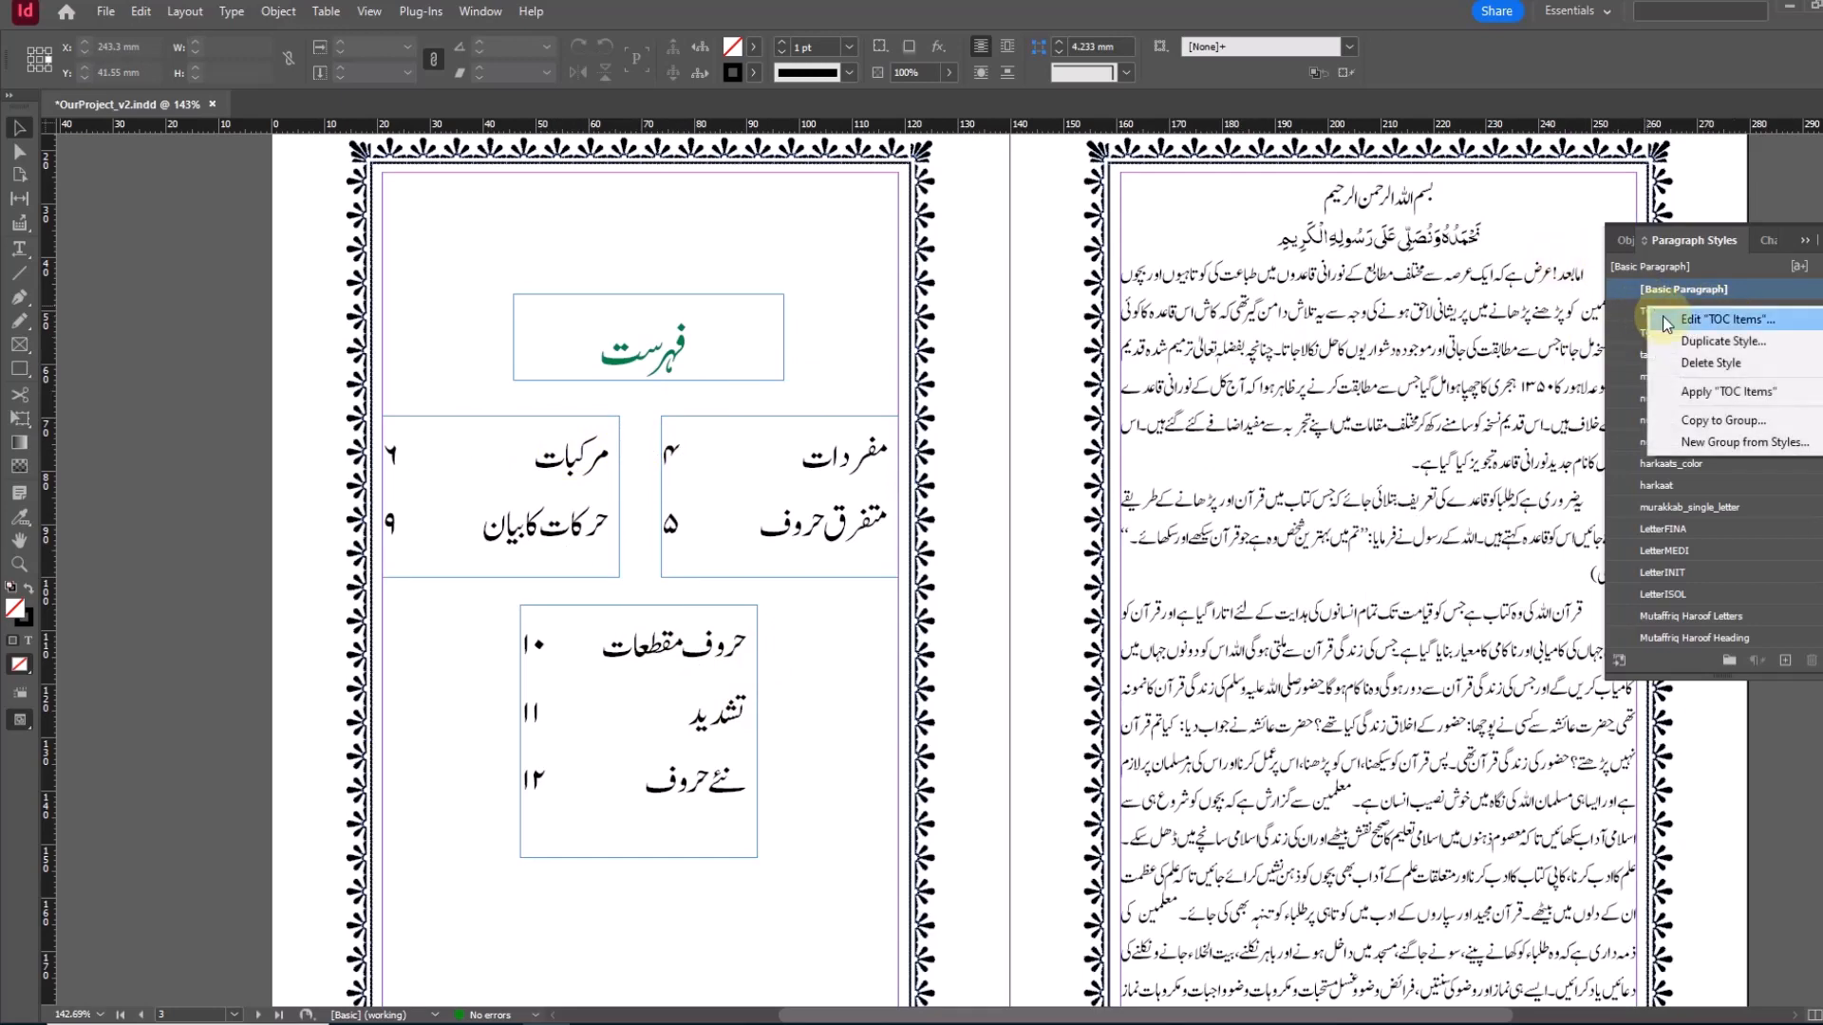
pyautogui.click(1663, 321)
pyautogui.click(1034, 207)
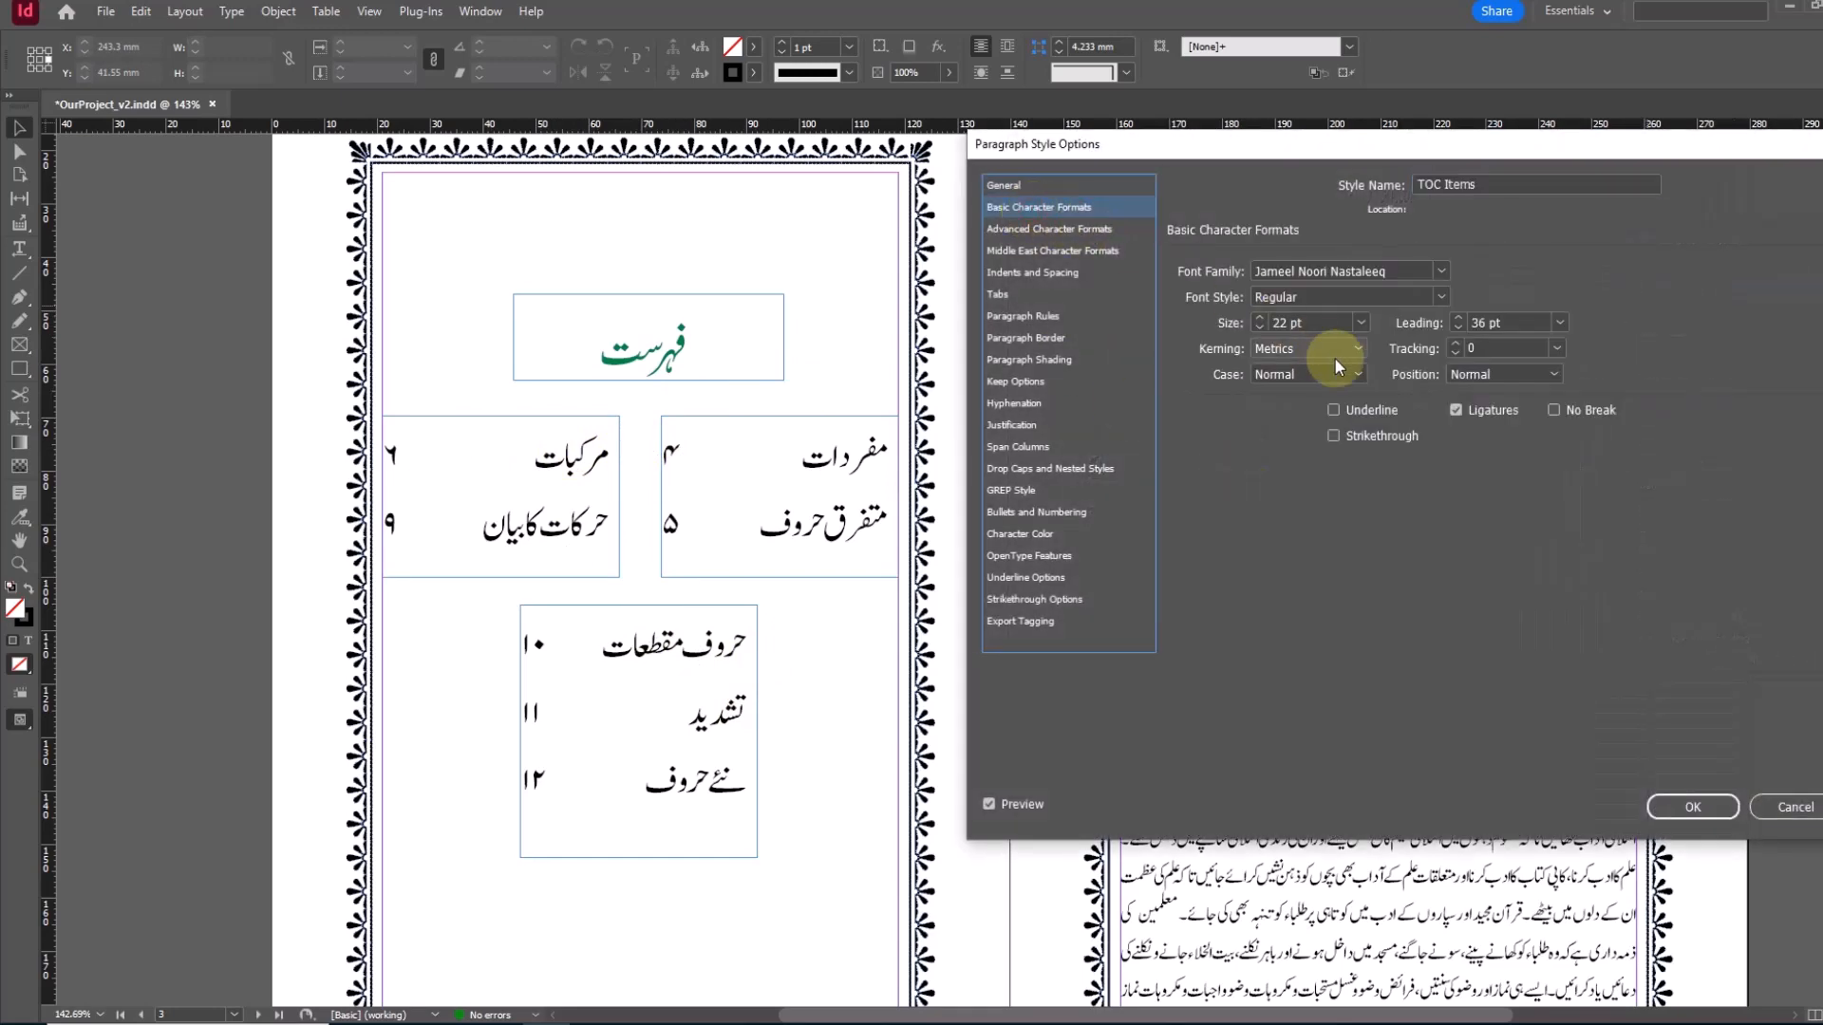
pyautogui.tripleClick(1324, 330)
pyautogui.write('16')
pyautogui.press('Tab')
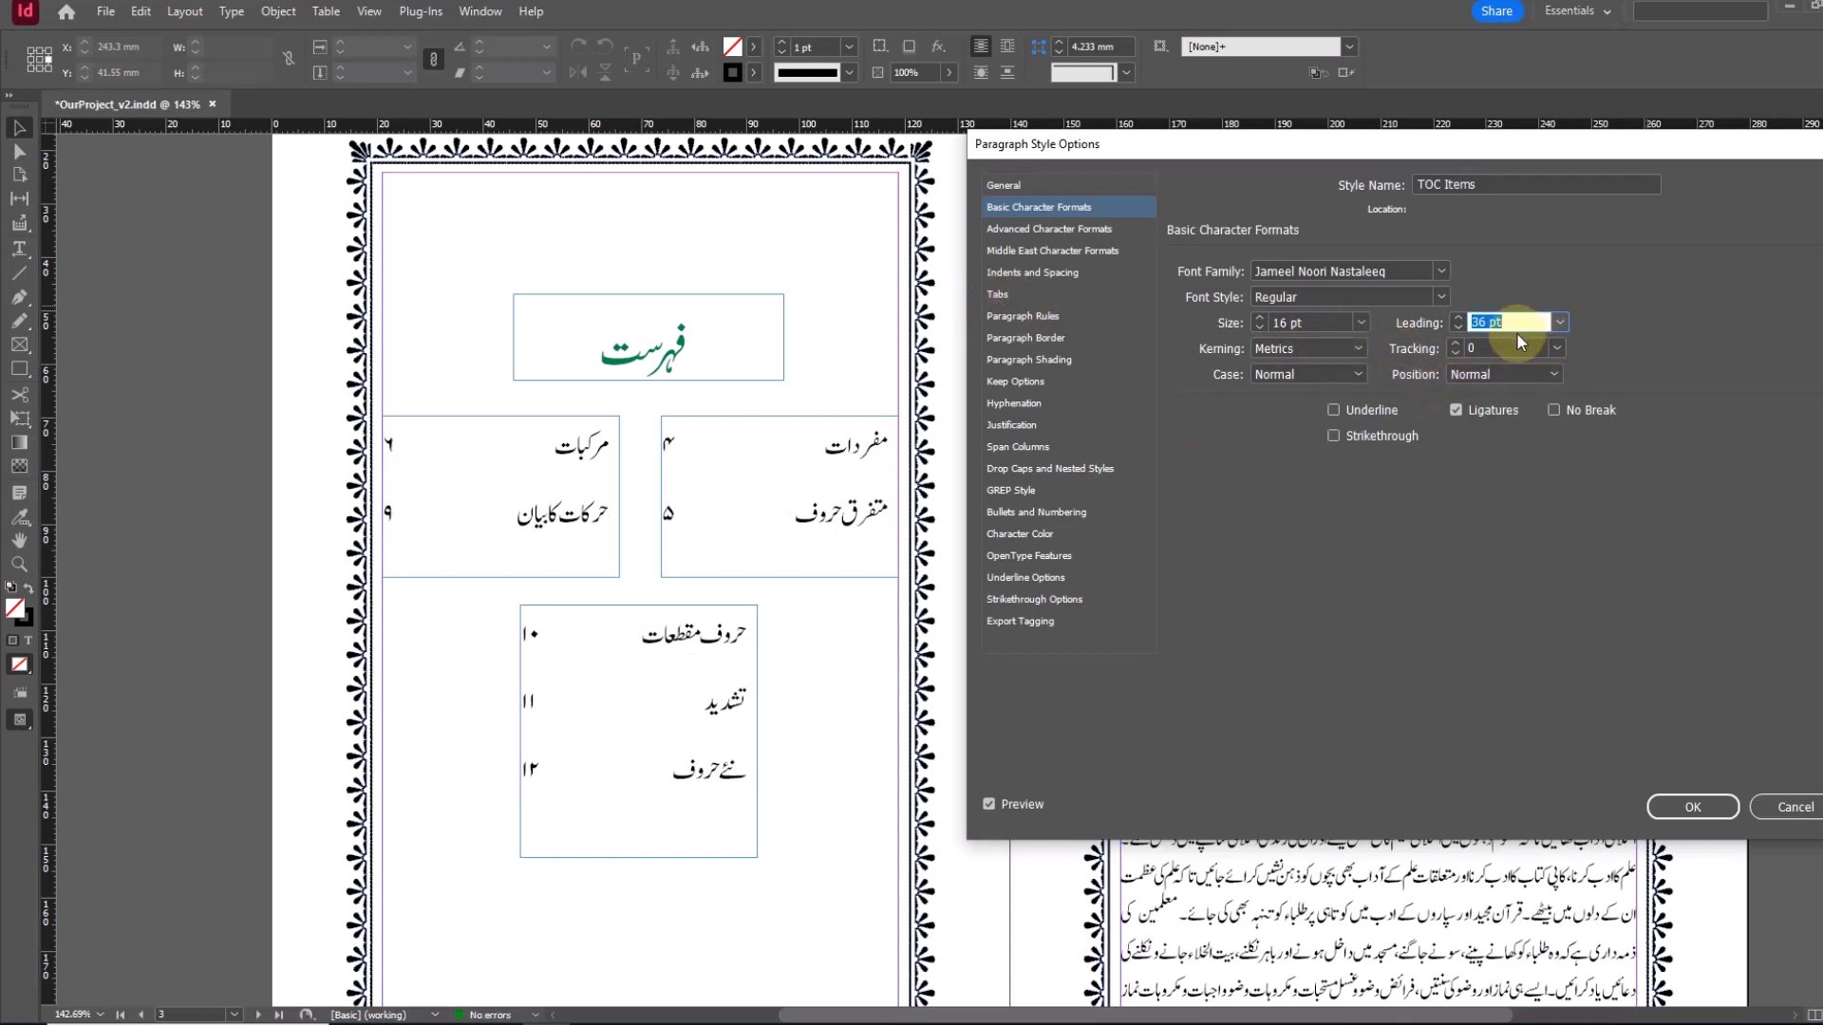
pyautogui.write('28')
pyautogui.press('Tab')
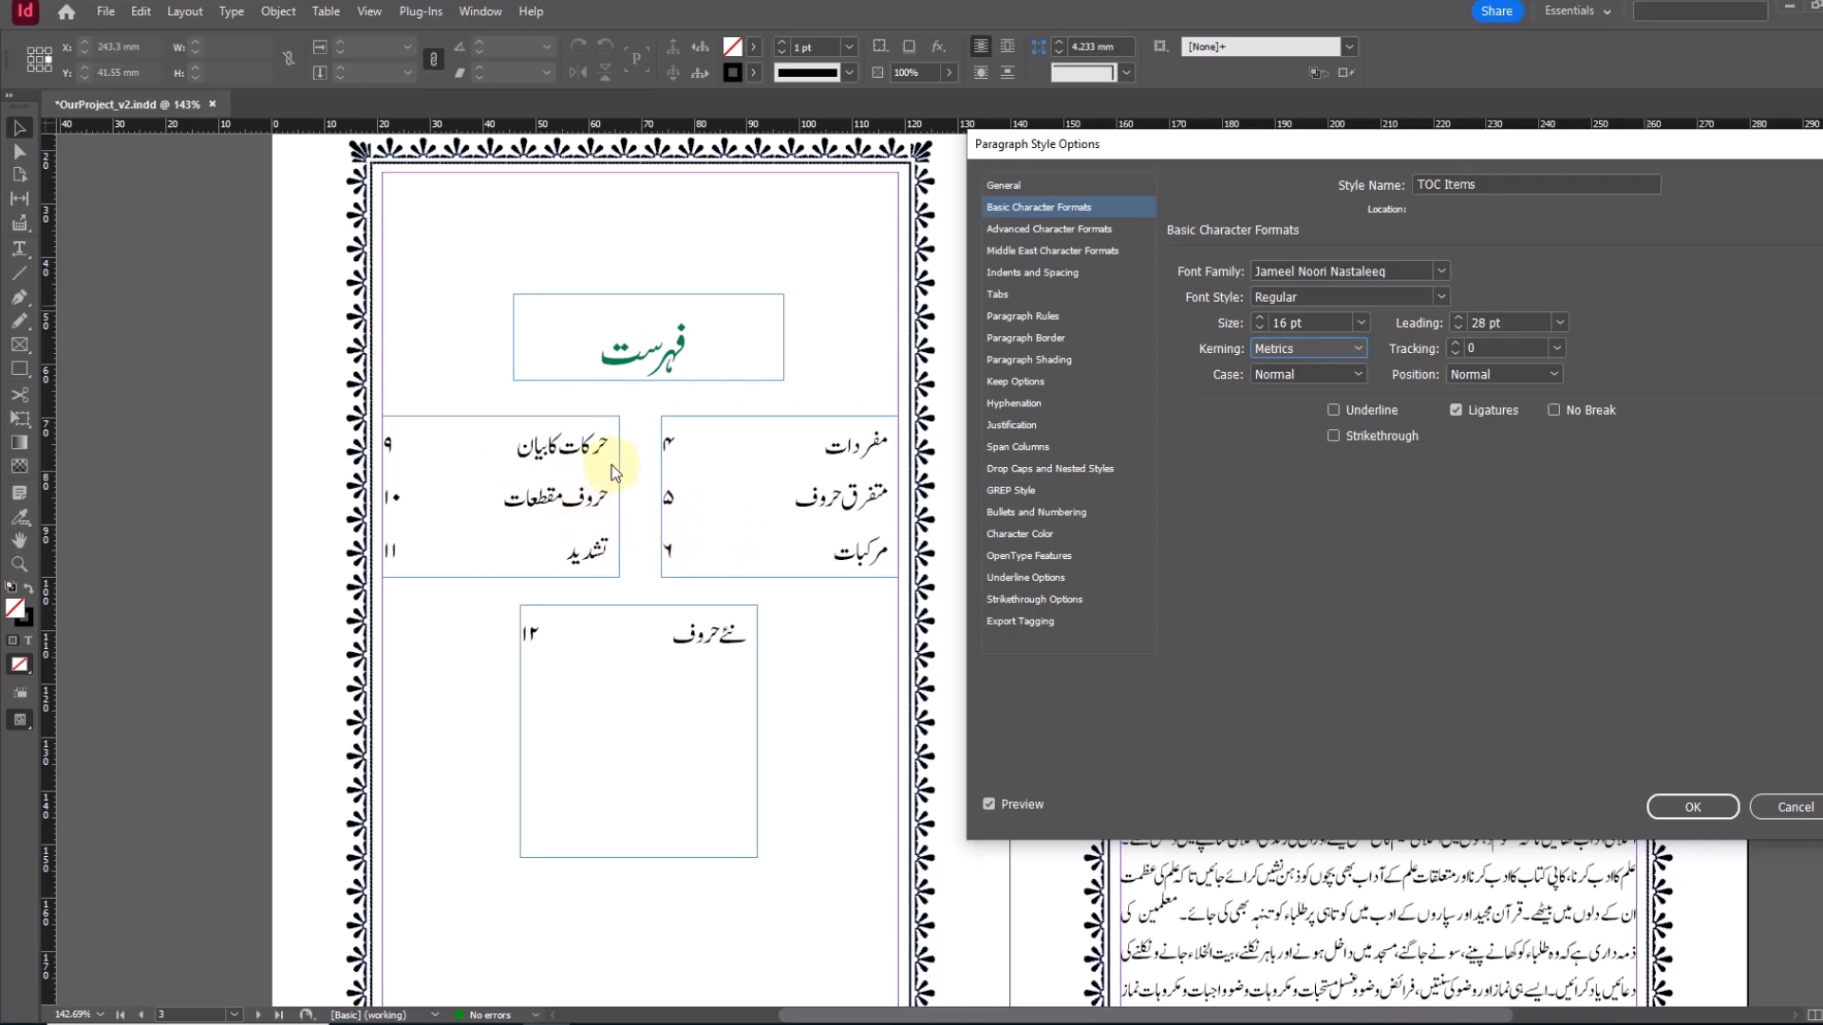
# Step: Turn on paragraph shading in the TOC Items style and set its list type to Numbers
pyautogui.click(1040, 358)
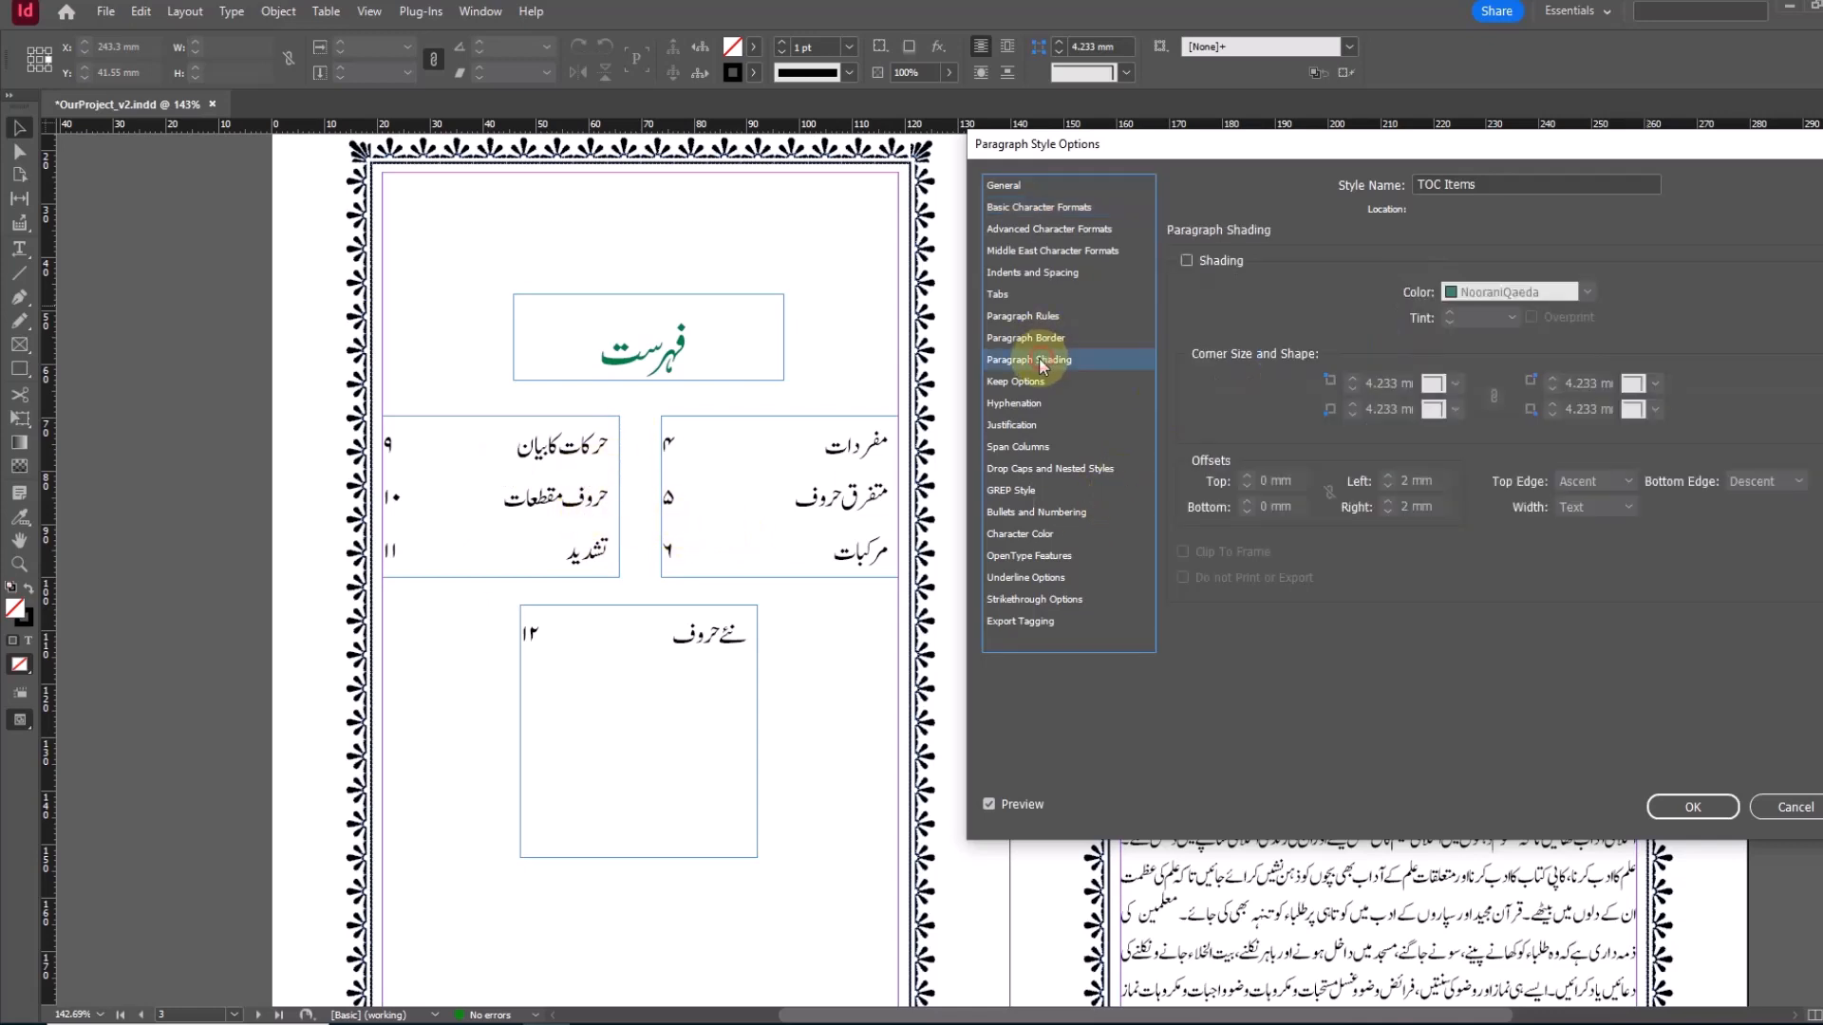
pyautogui.click(1187, 260)
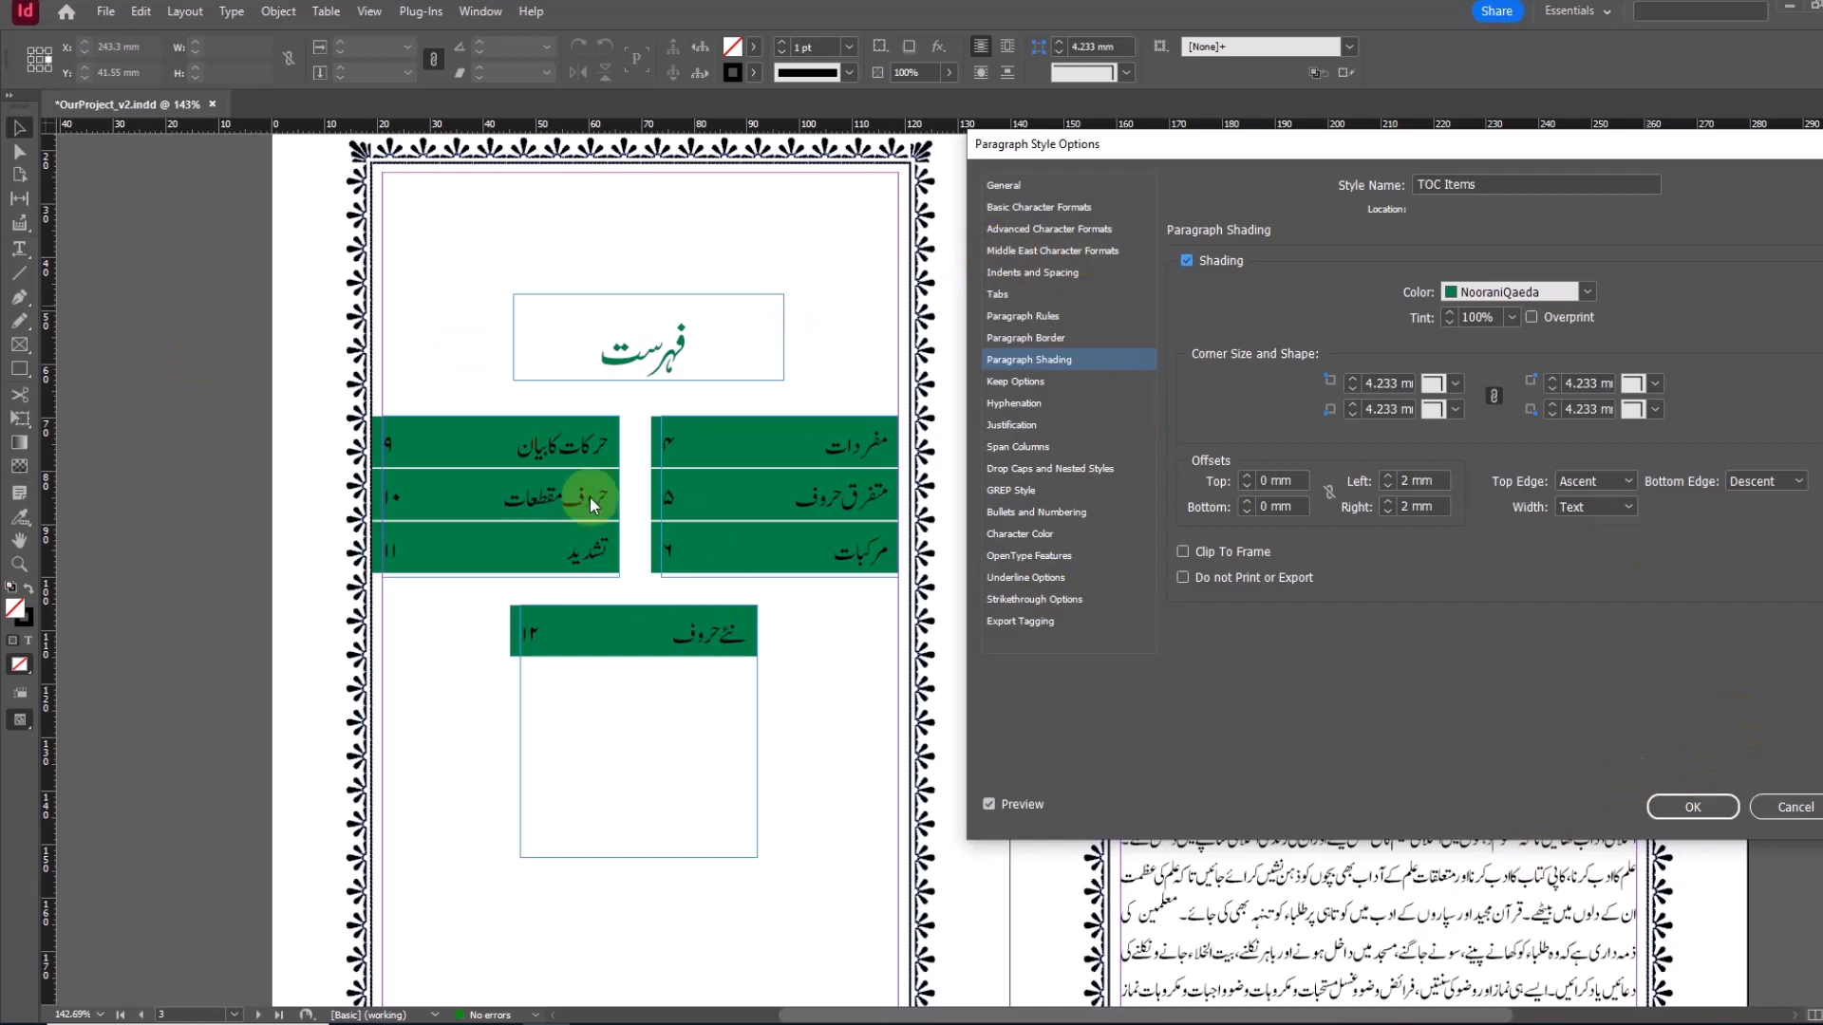
pyautogui.click(1033, 511)
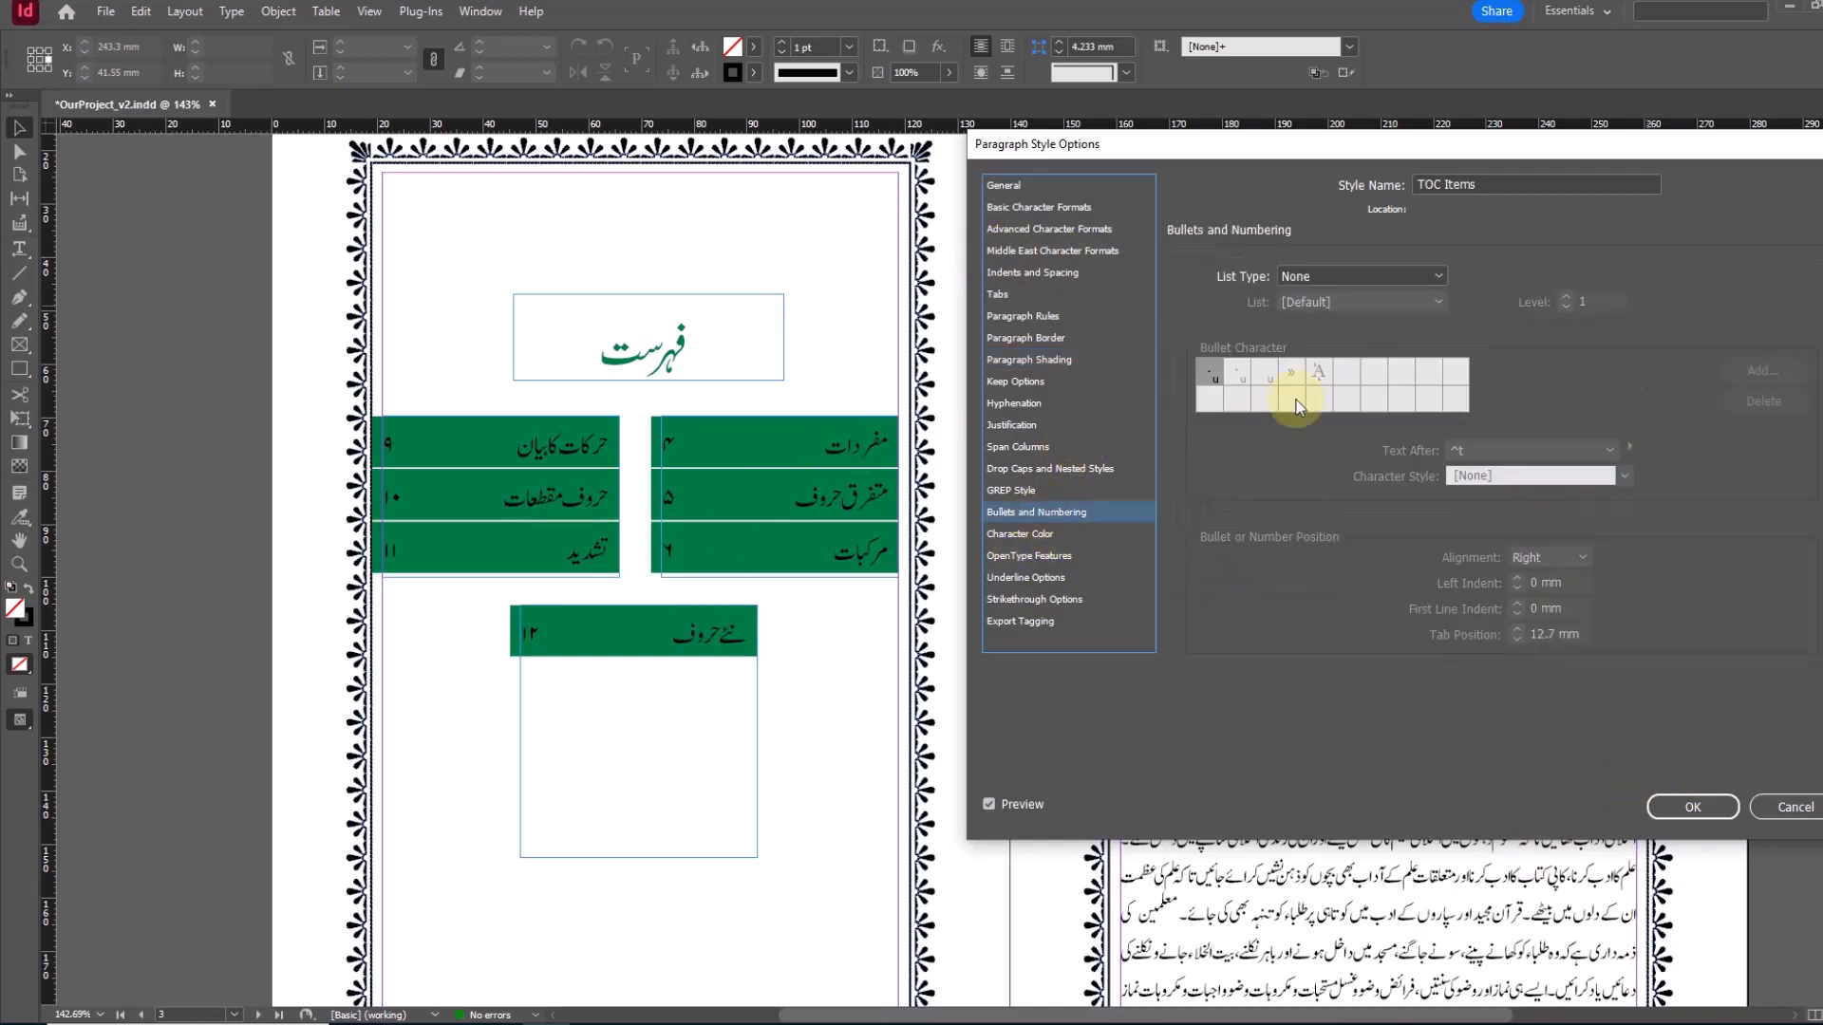
pyautogui.click(1409, 275)
pyautogui.click(1353, 334)
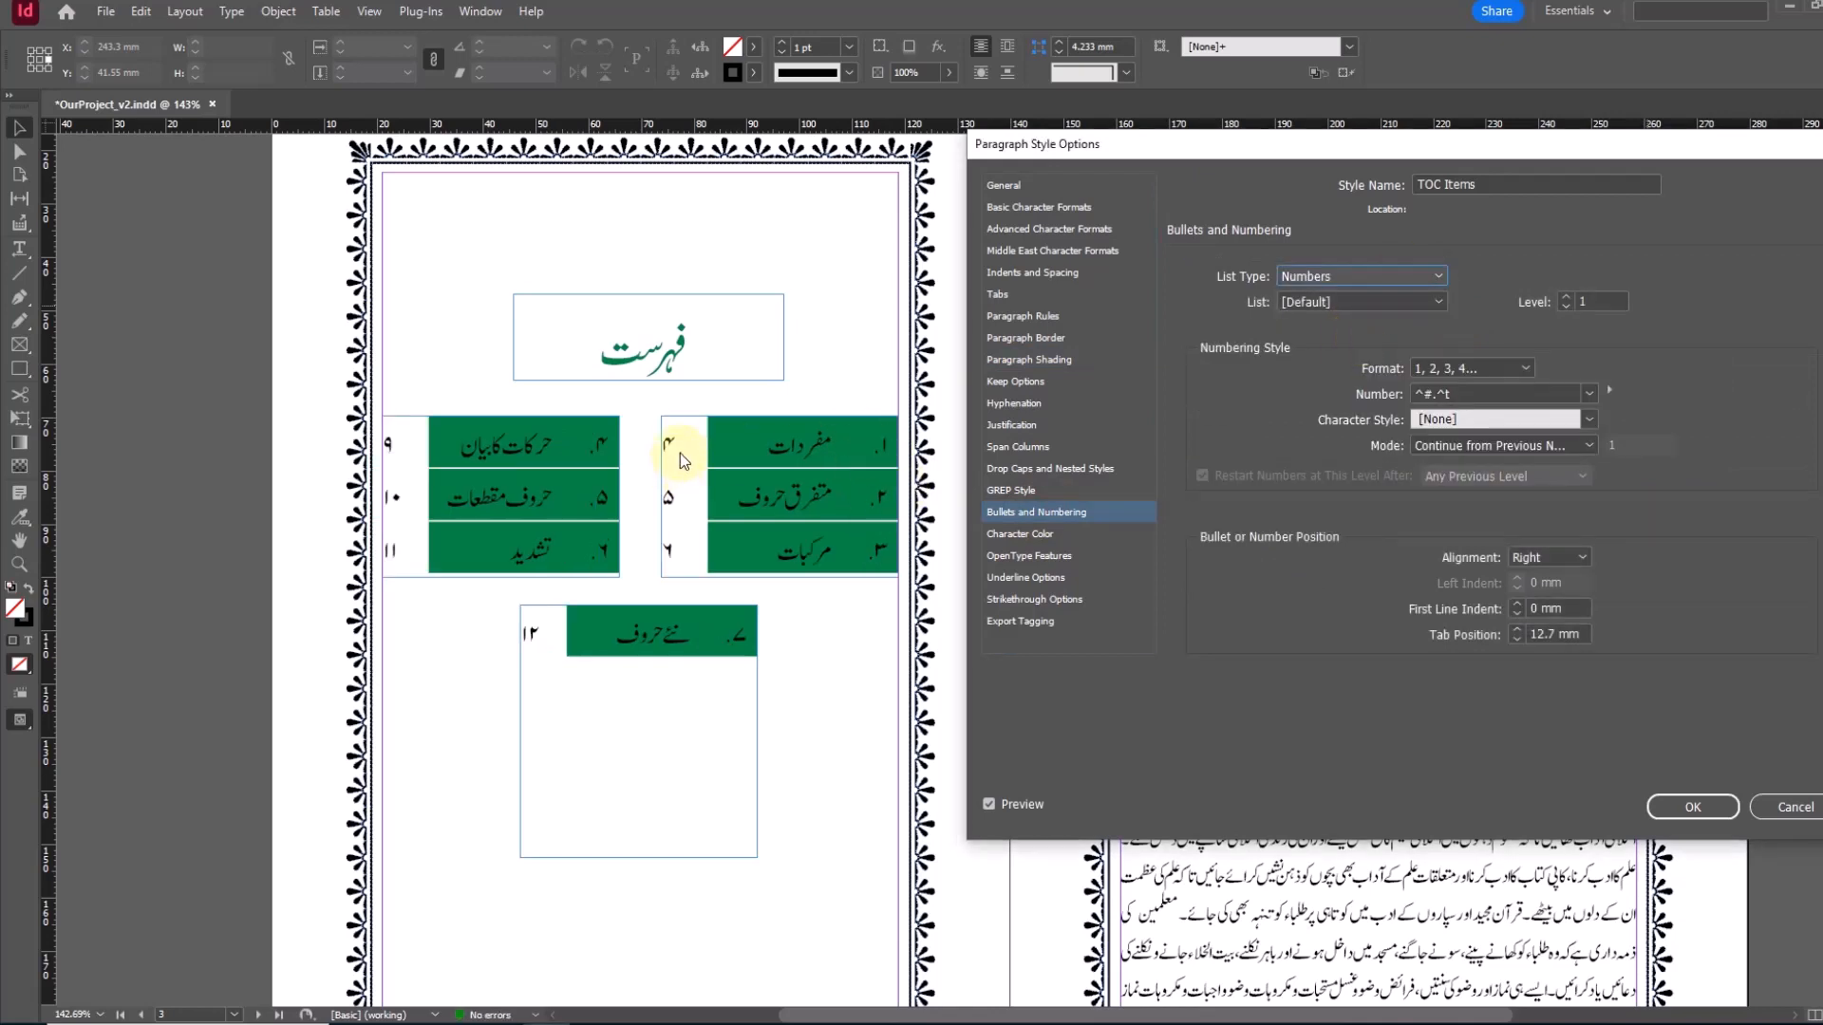
# Step: Change the TOC Items number format to ^#^m so an em space follows each number
pyautogui.click(1468, 391)
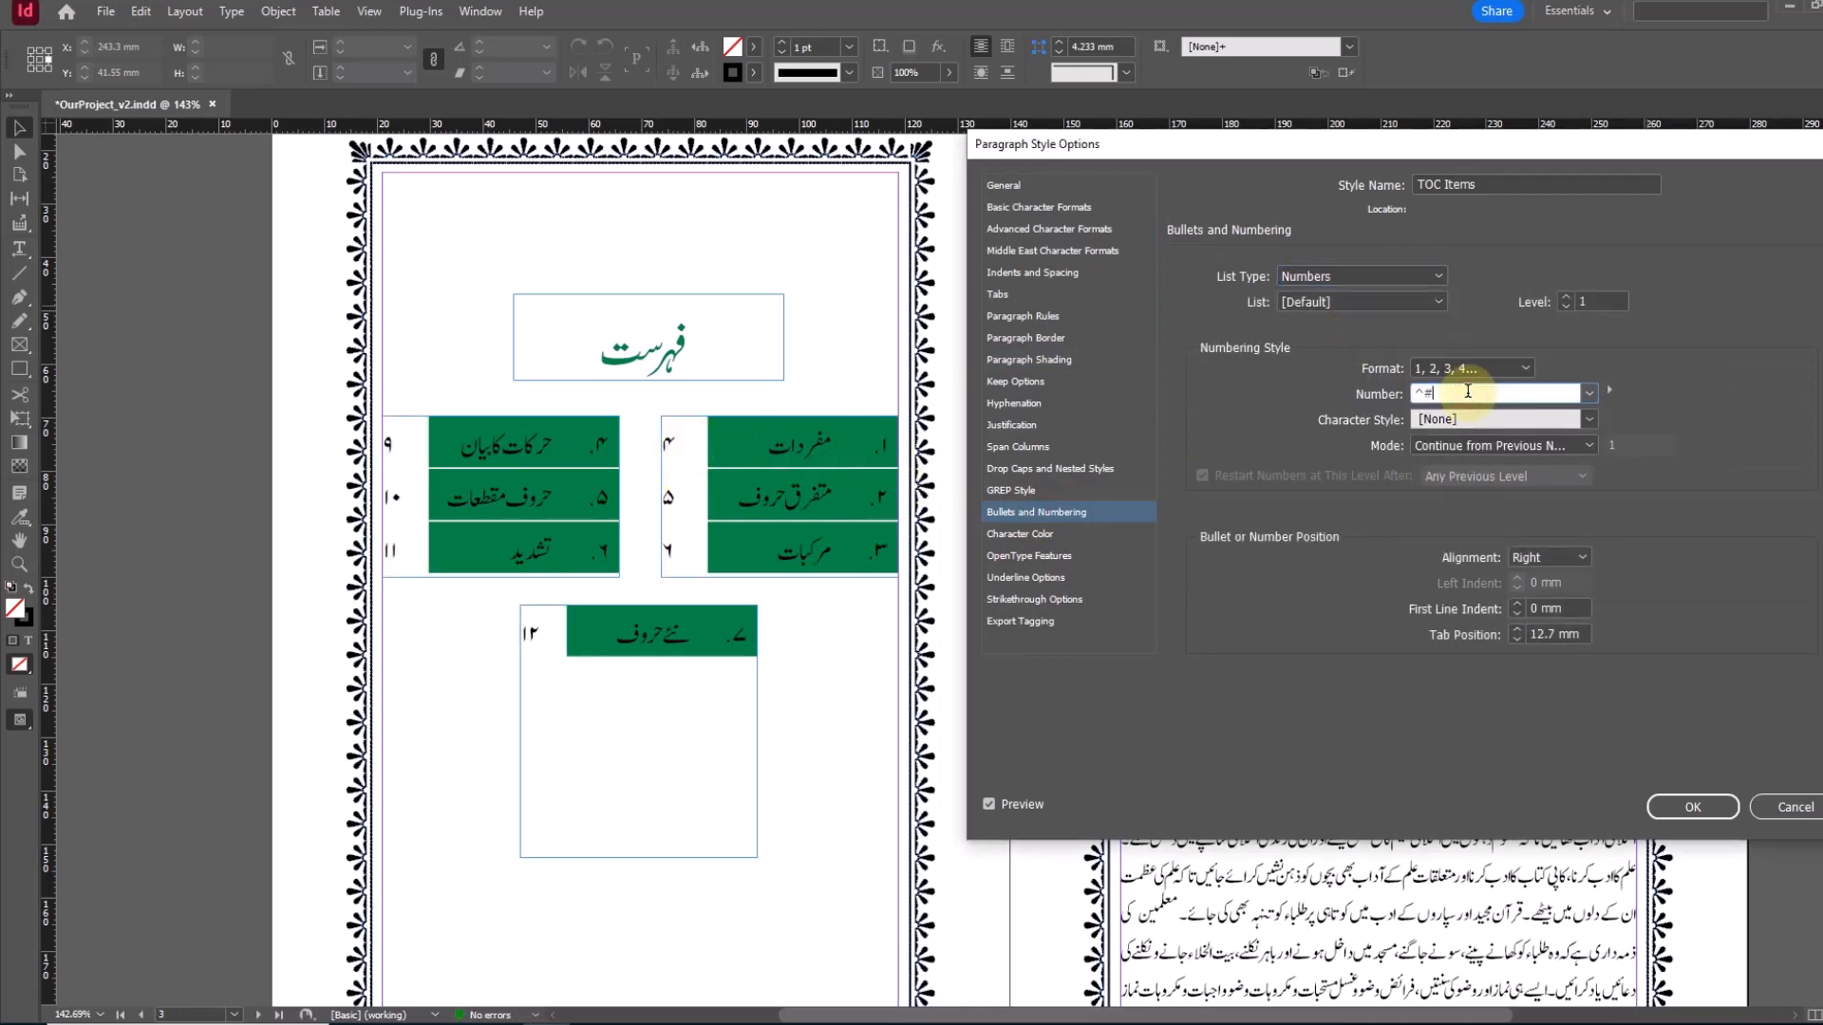
pyautogui.click(1609, 389)
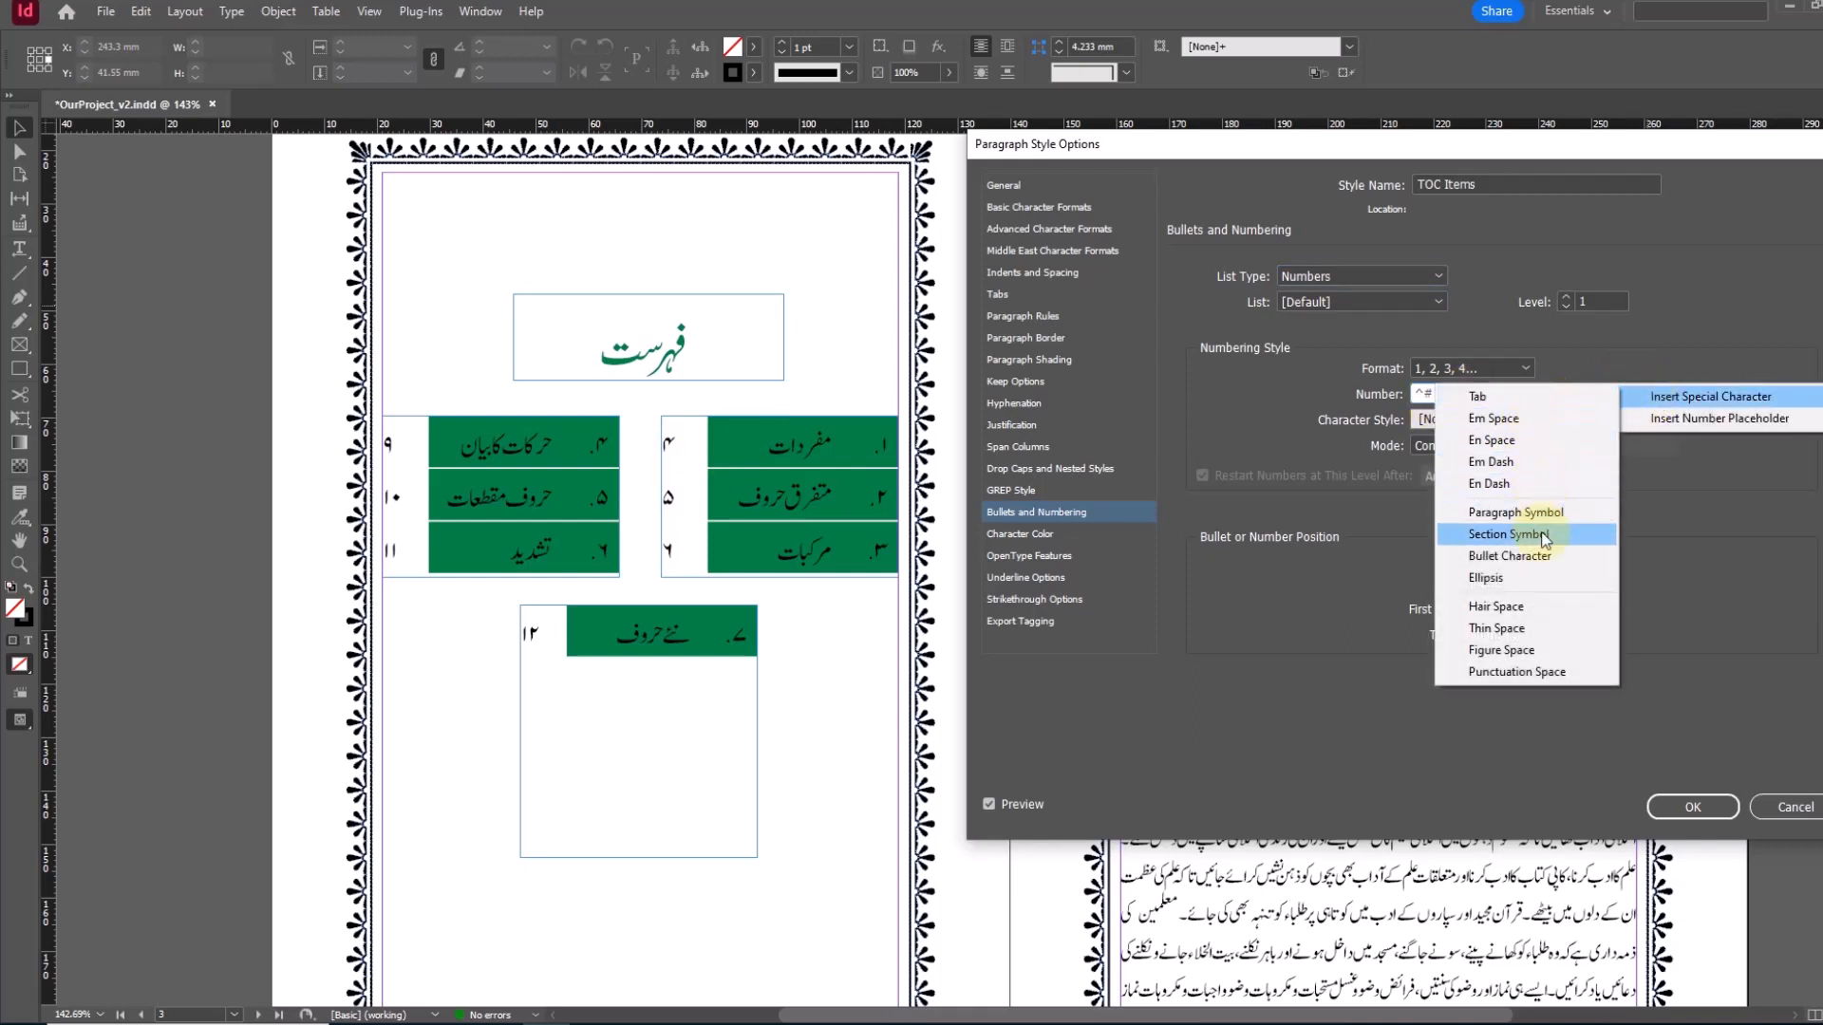
pyautogui.click(1610, 392)
pyautogui.moveTo(1671, 396)
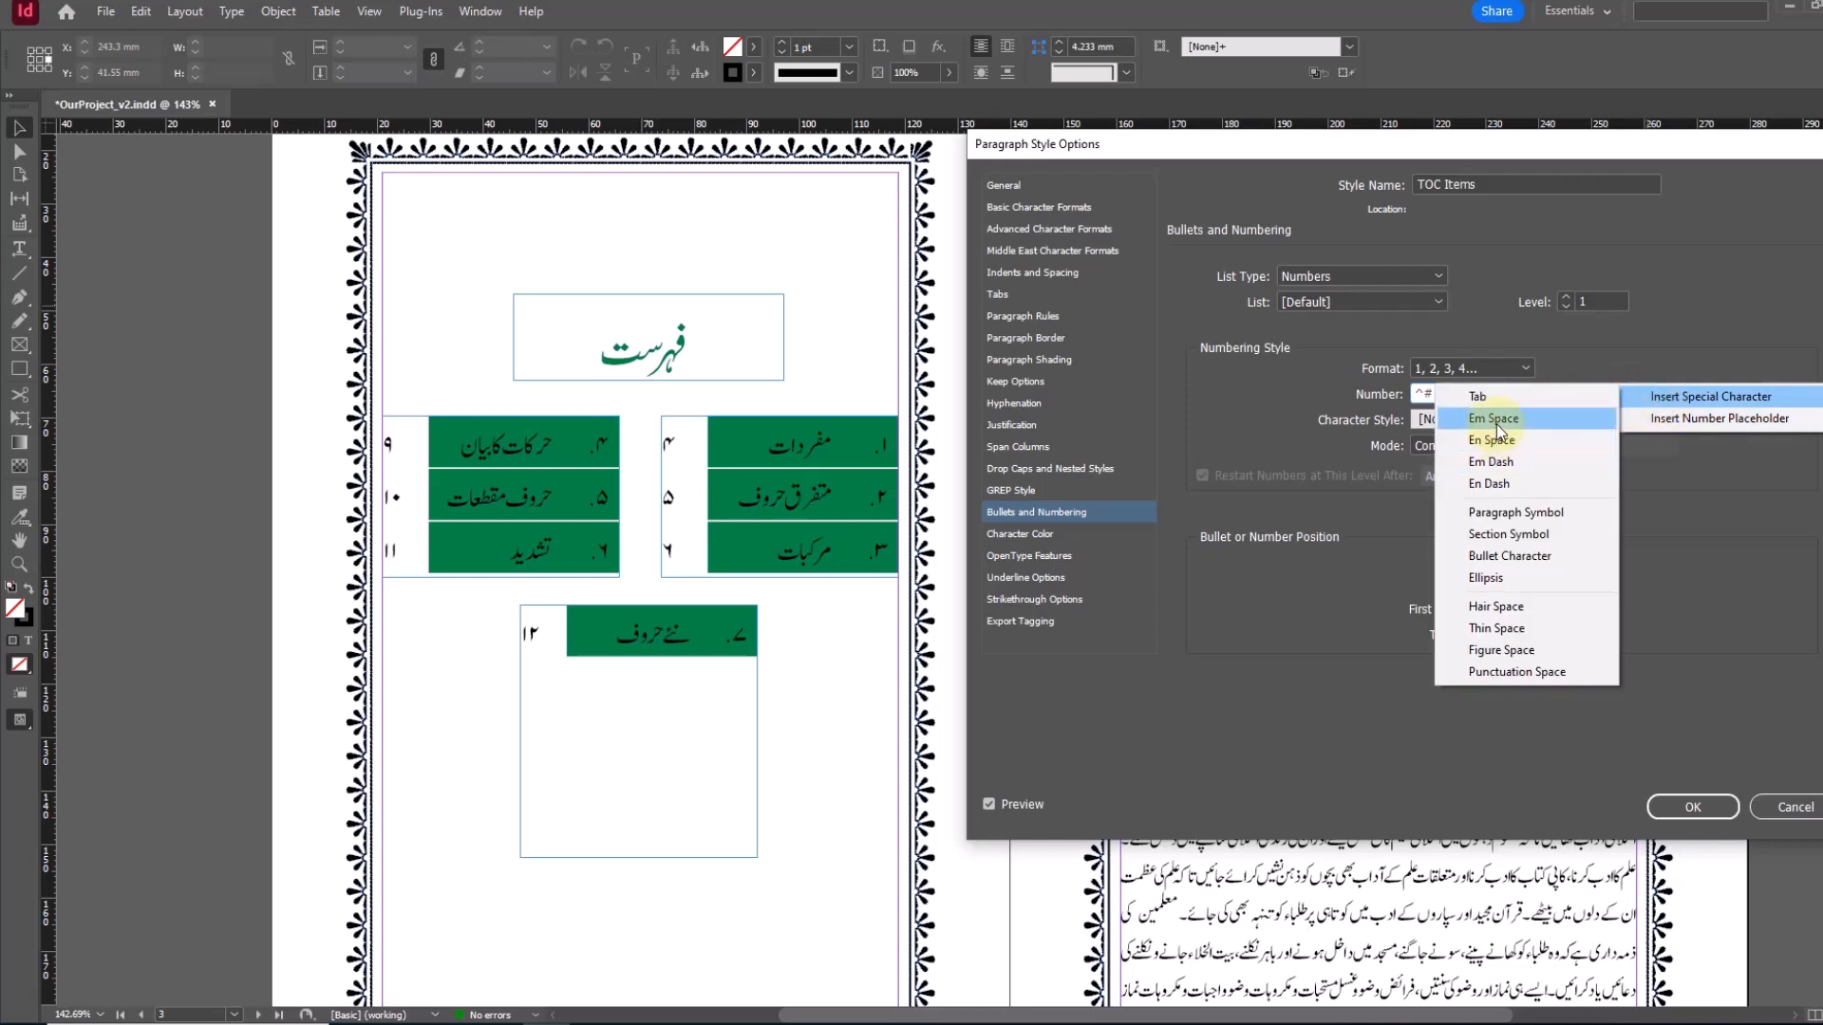
pyautogui.click(1497, 427)
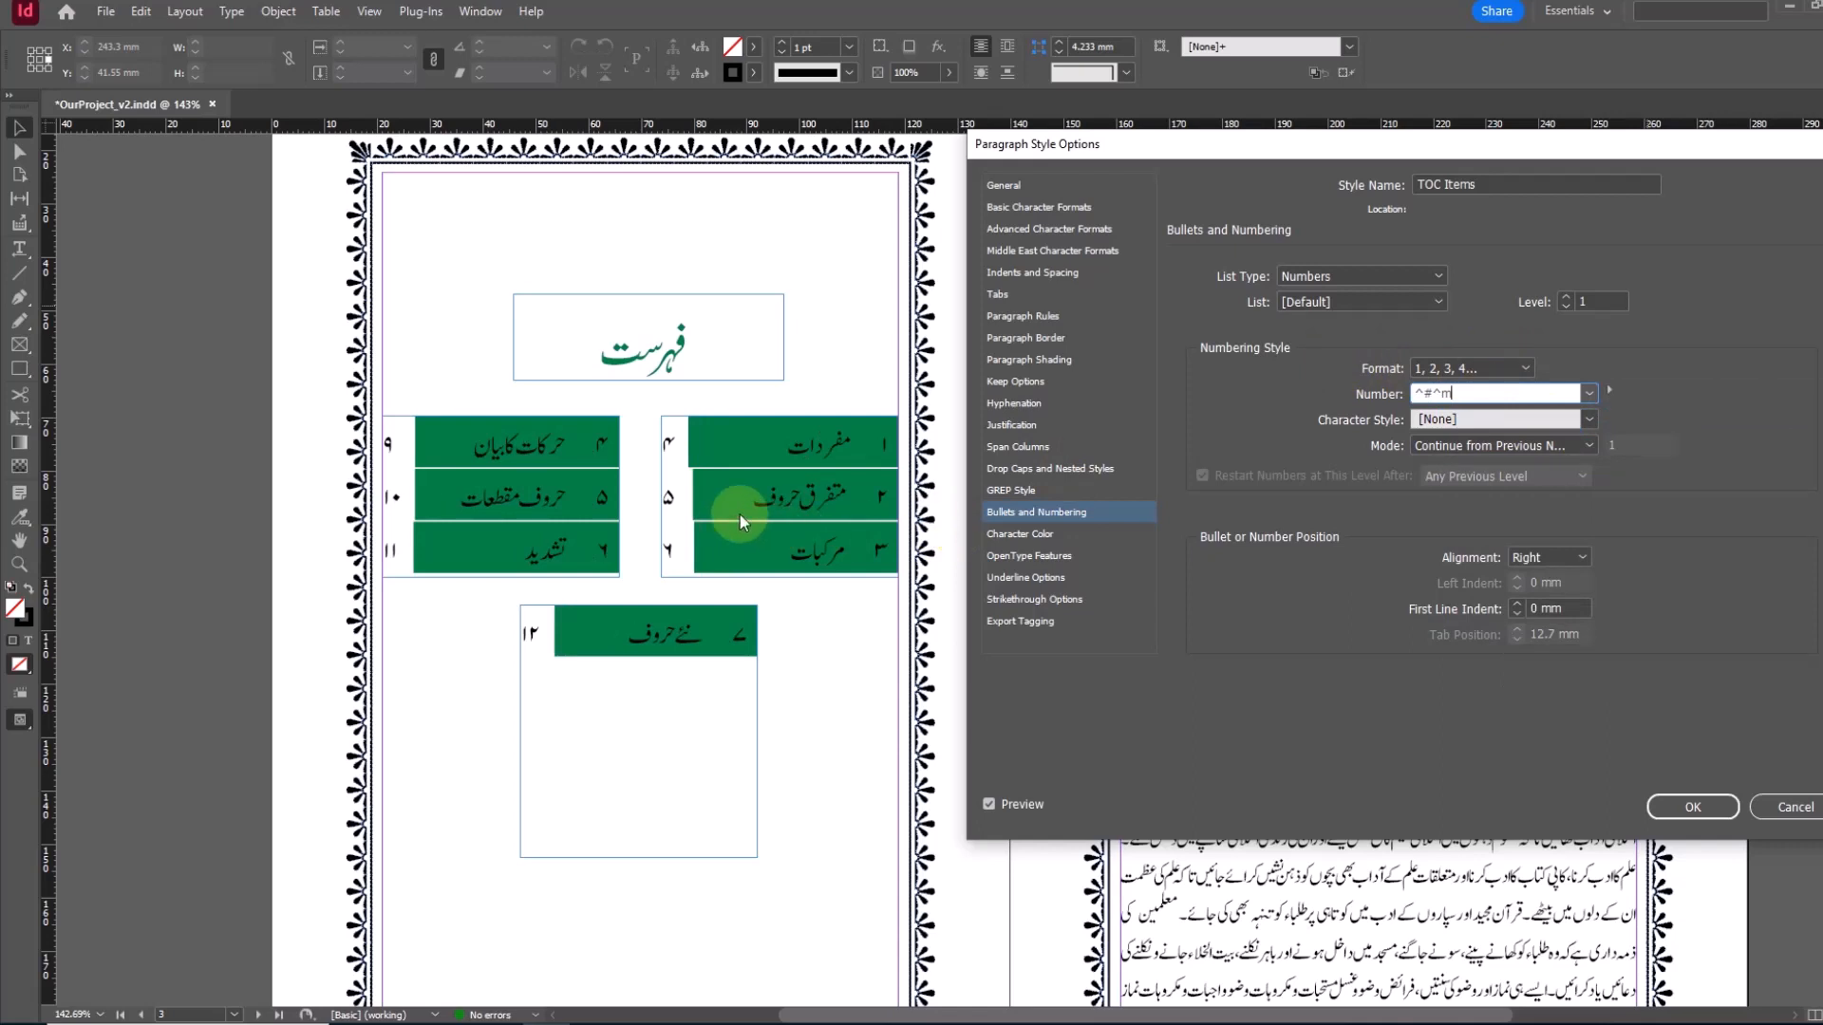
# Step: Set the TOC Items numbering alignment to Left with a first line indent of 10 mm
pyautogui.click(1538, 558)
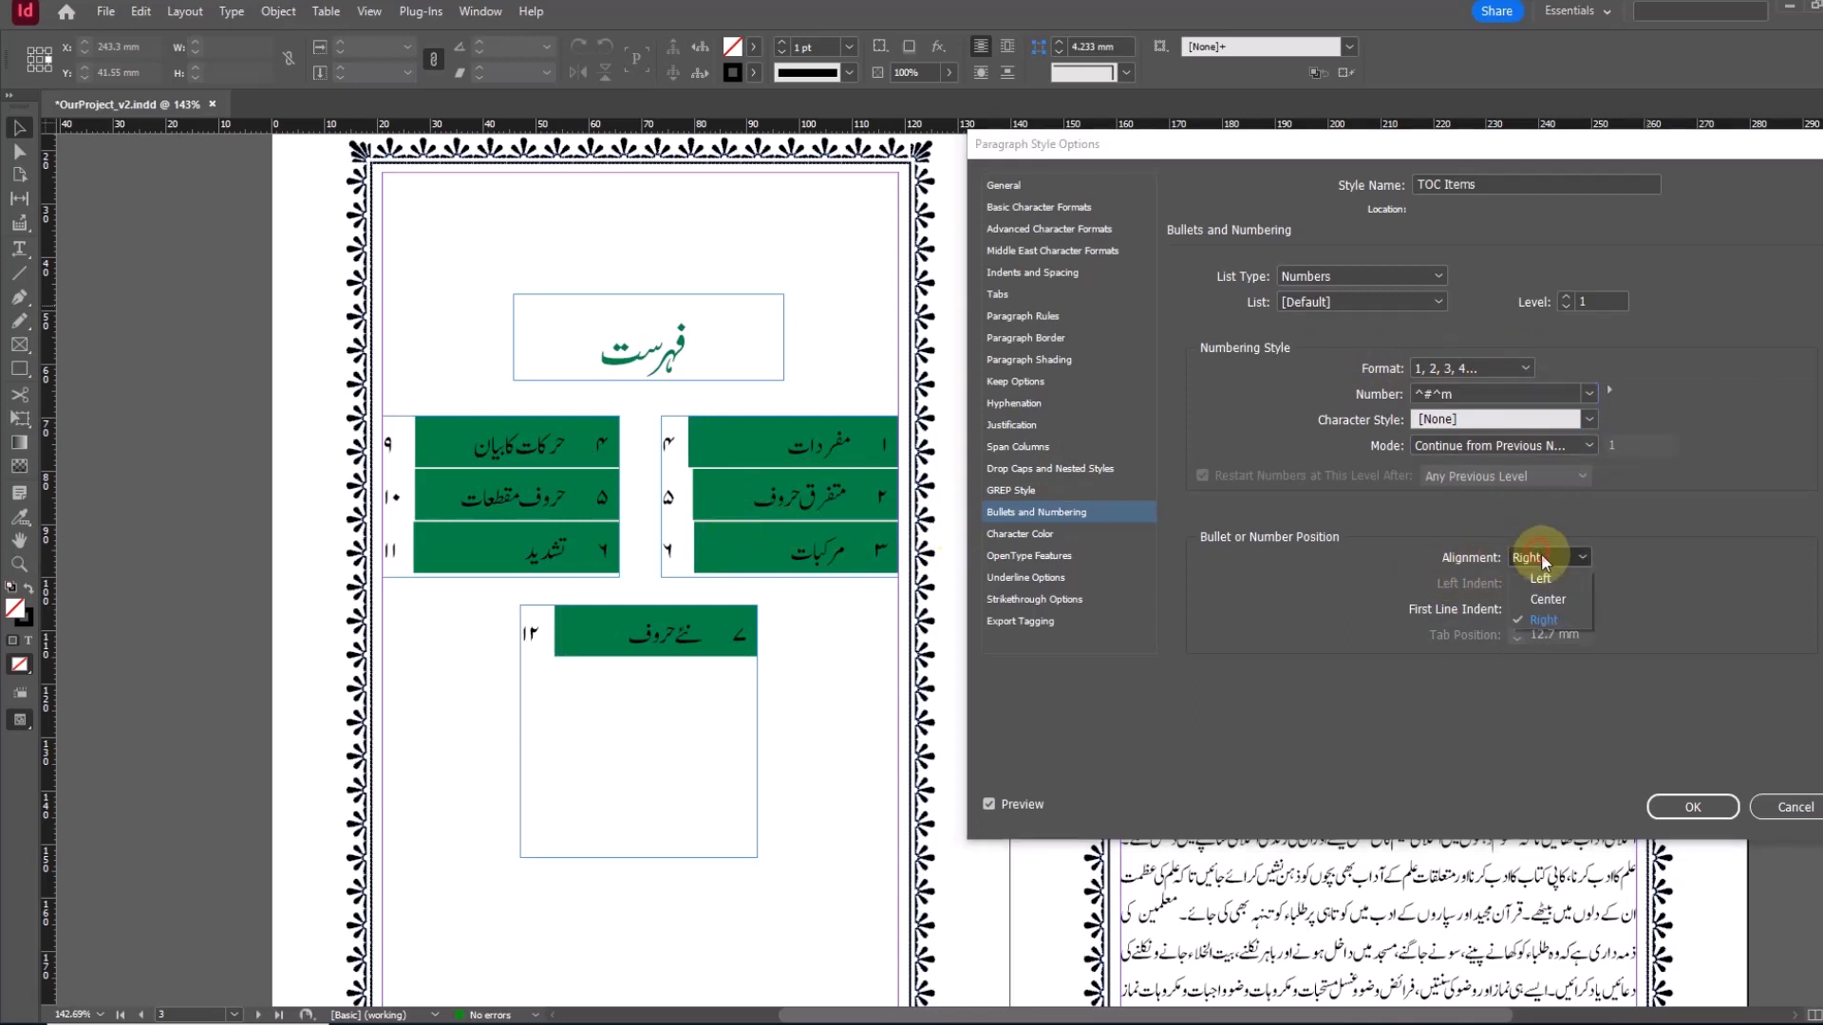
pyautogui.click(1545, 577)
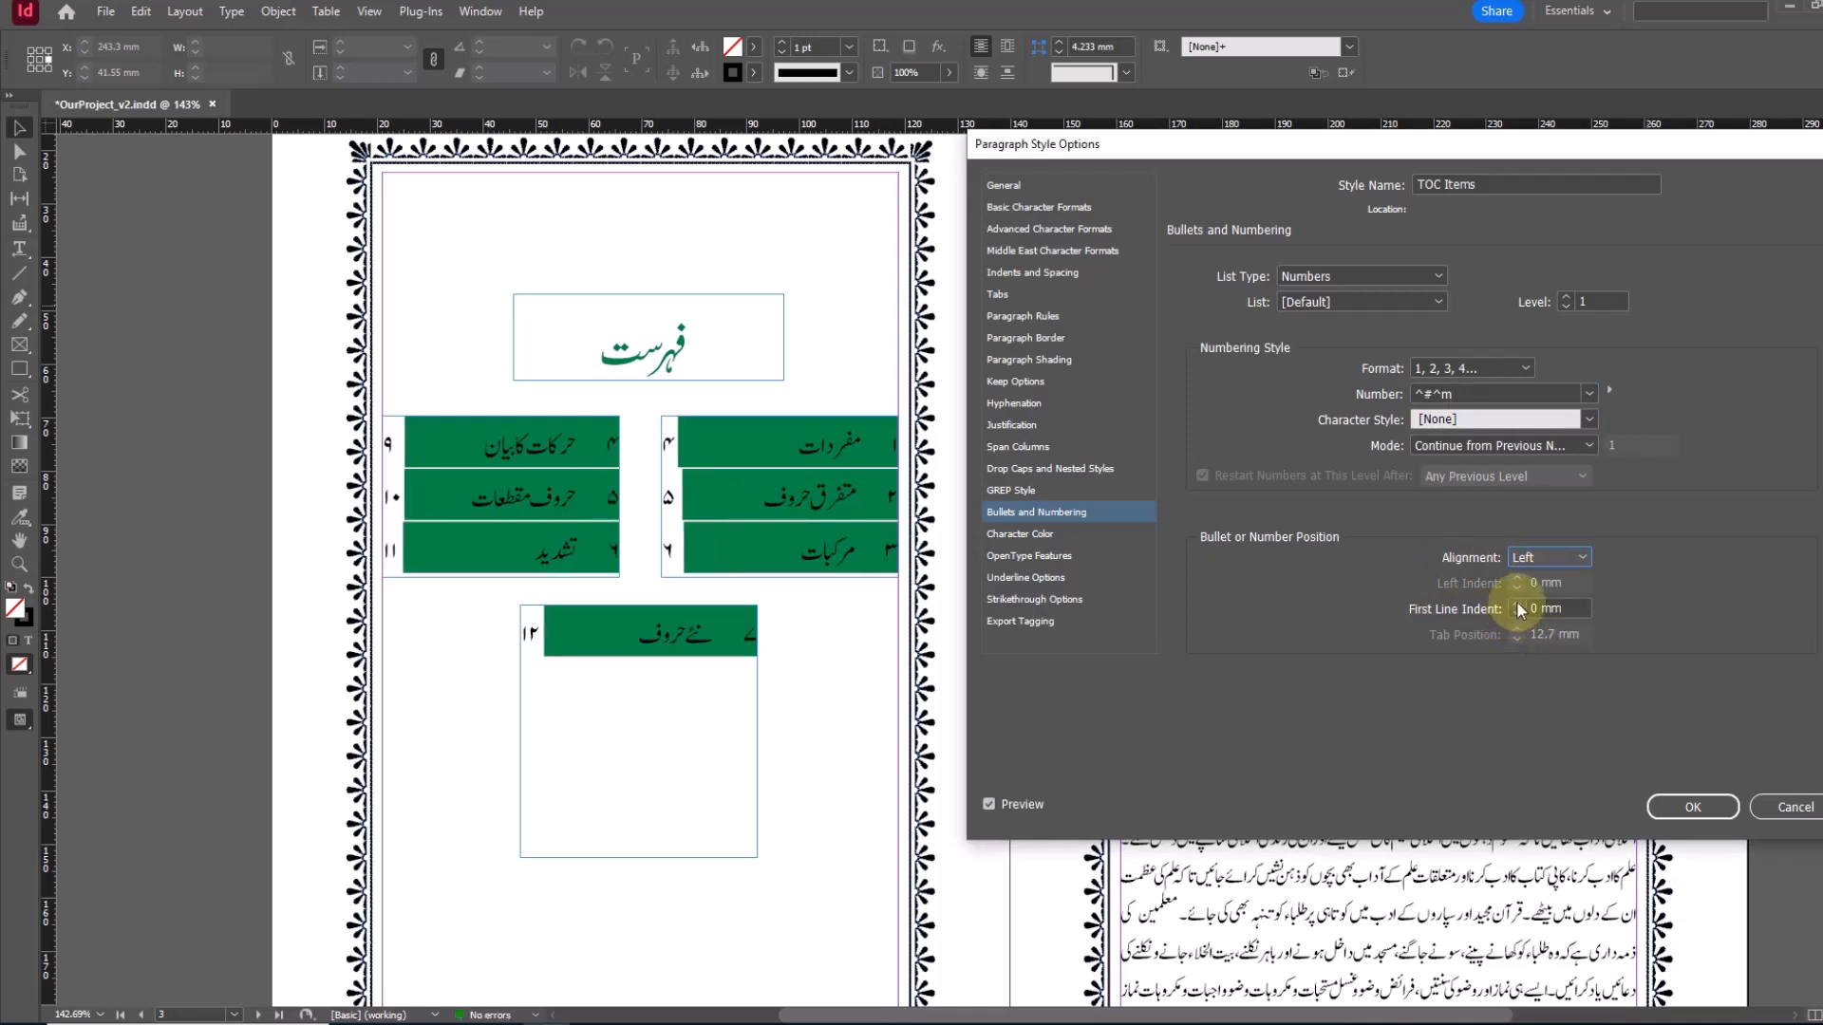
pyautogui.click(1517, 604)
pyautogui.click(1517, 604)
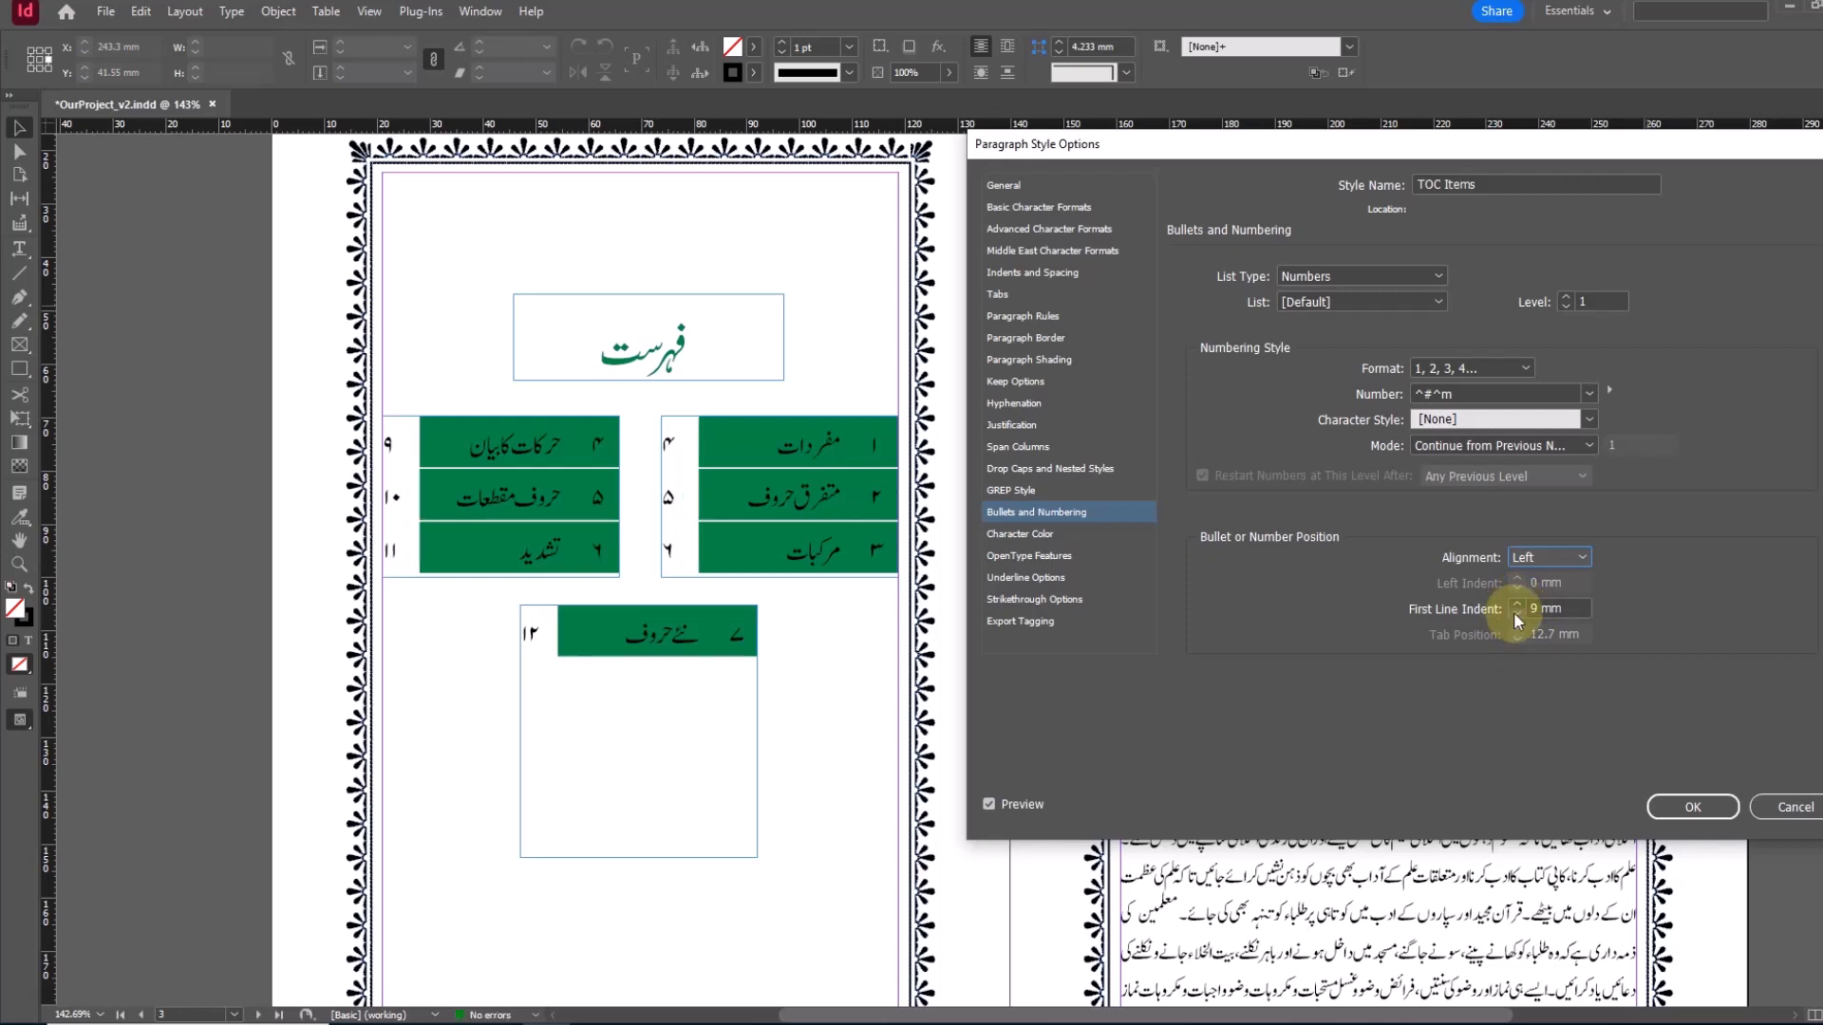
pyautogui.click(1516, 603)
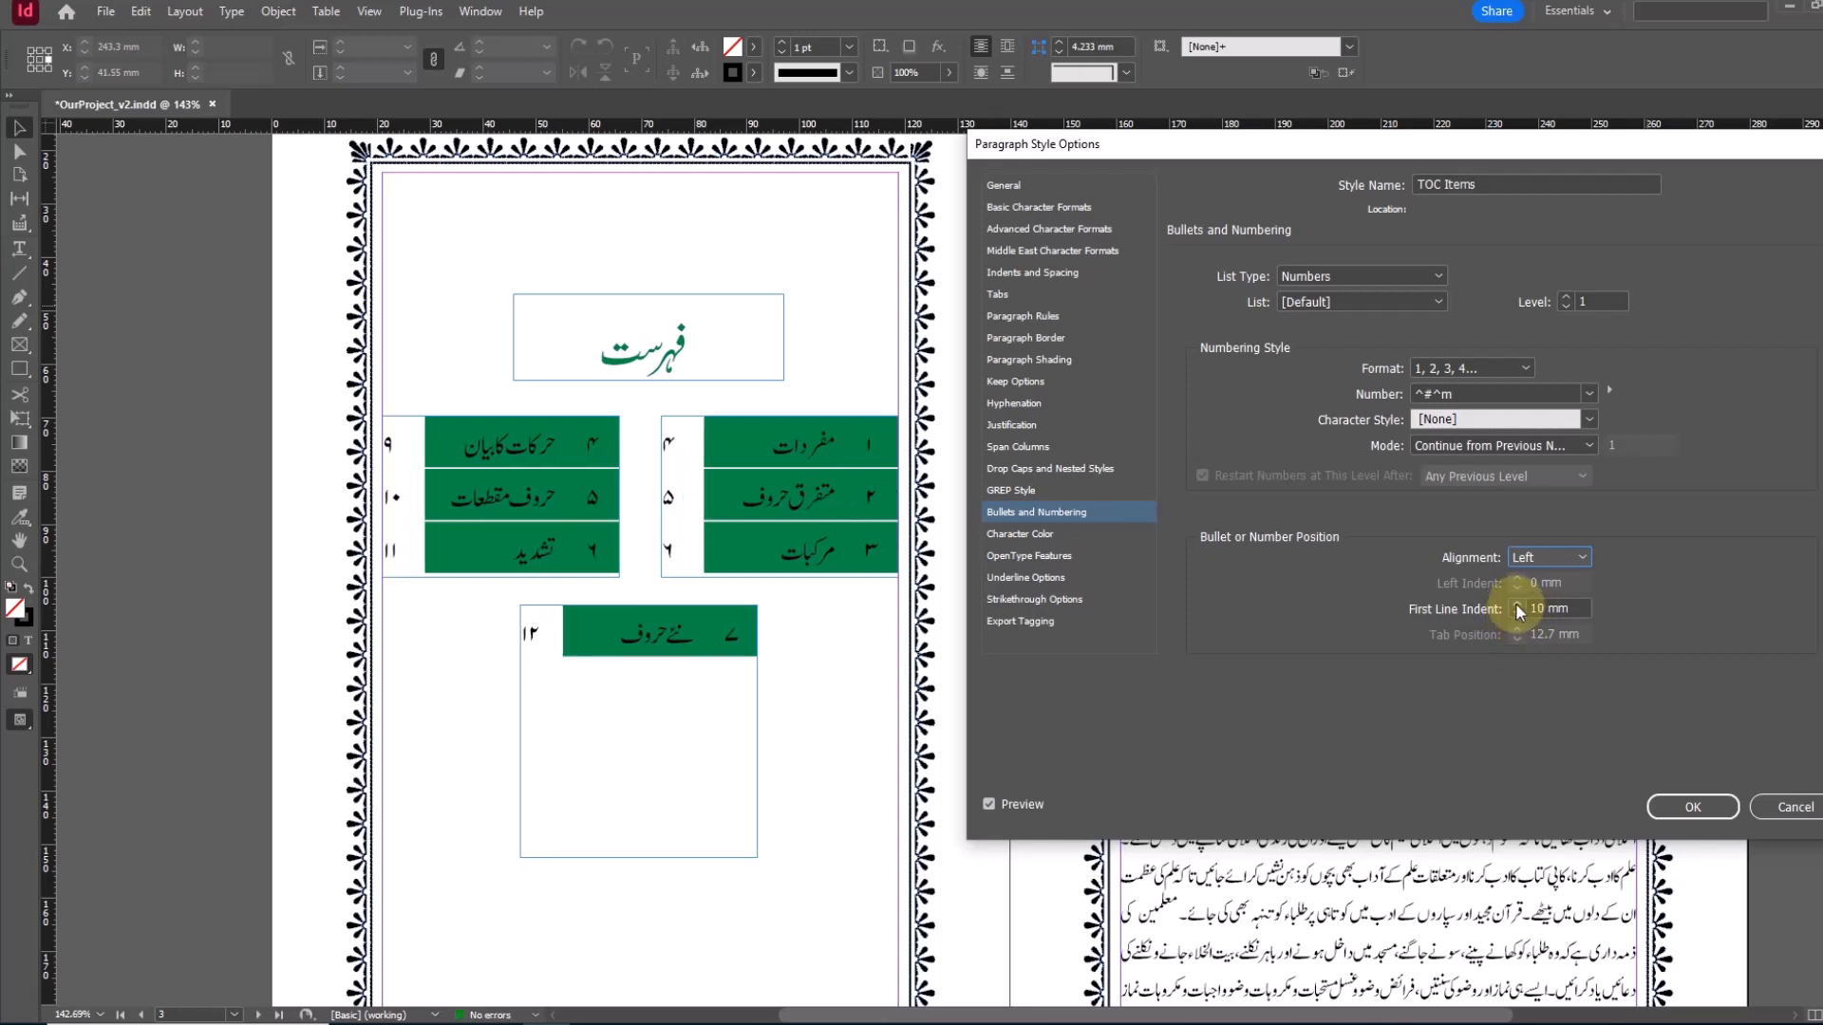
# Step: Set the TOC Items paragraph shading width to Column and its left and right offsets to 0 mm
pyautogui.click(1063, 365)
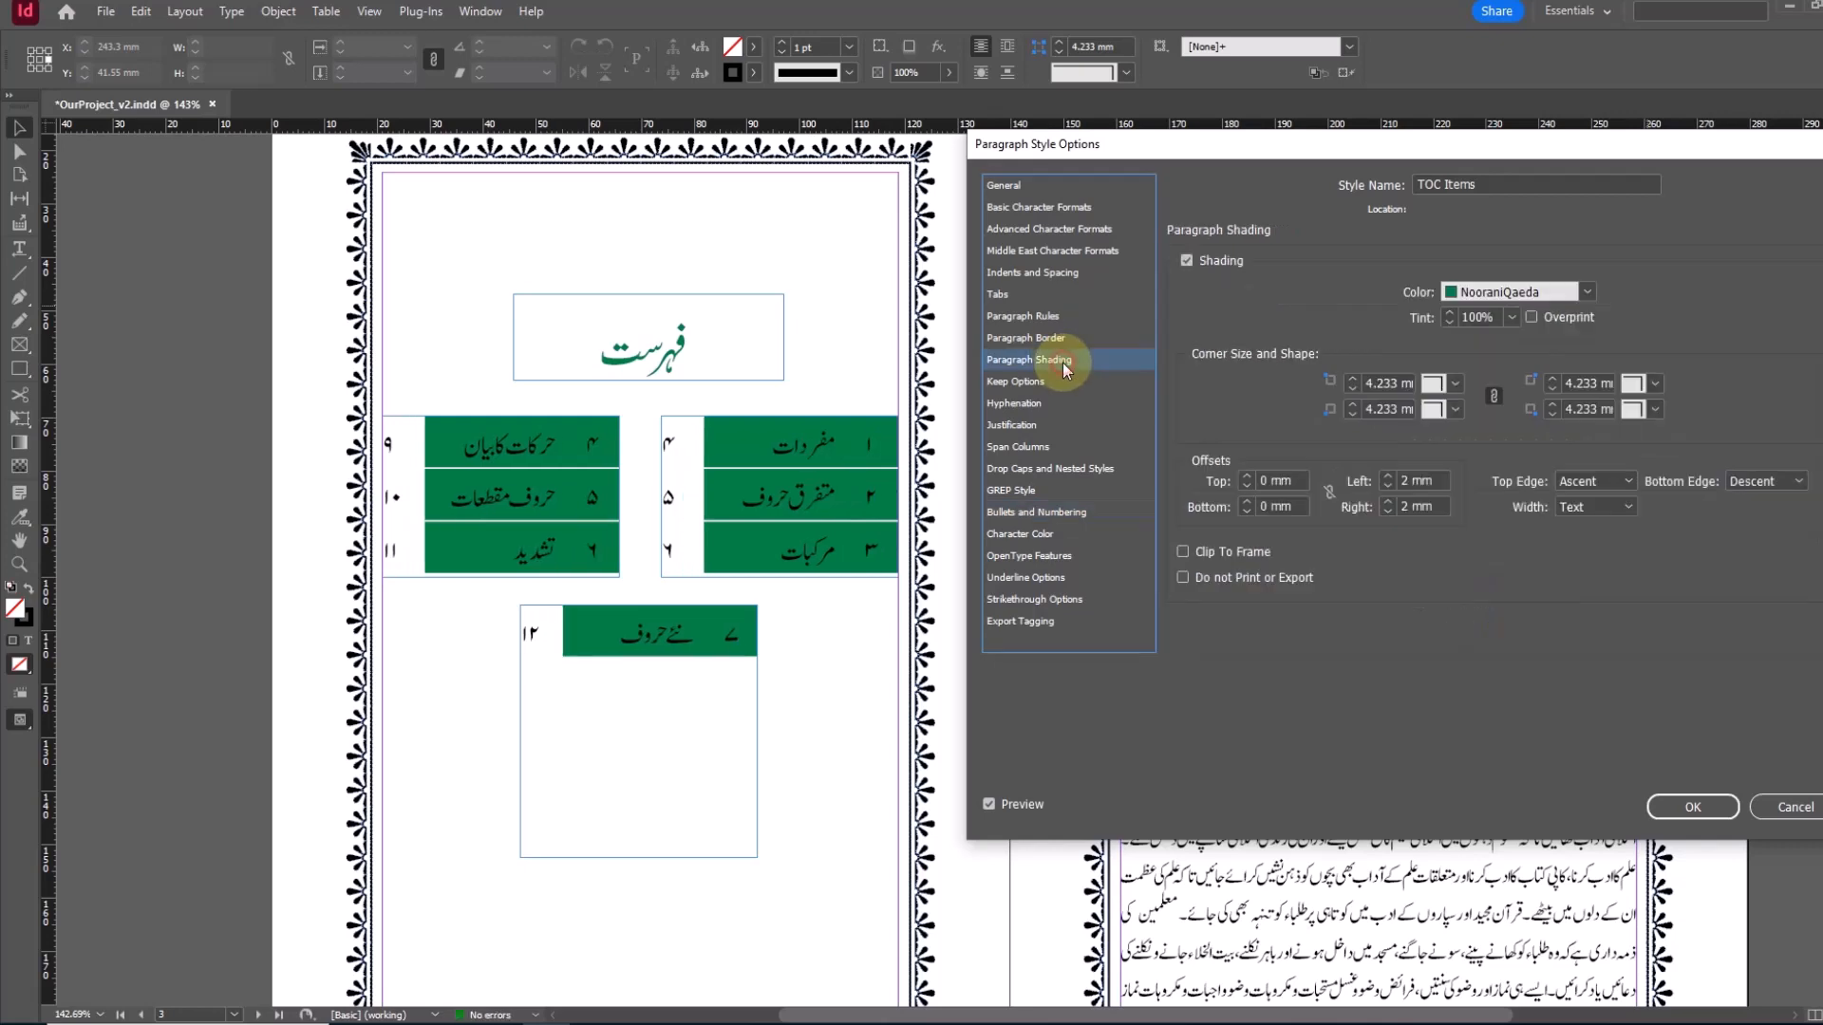
pyautogui.click(1616, 515)
pyautogui.click(1605, 540)
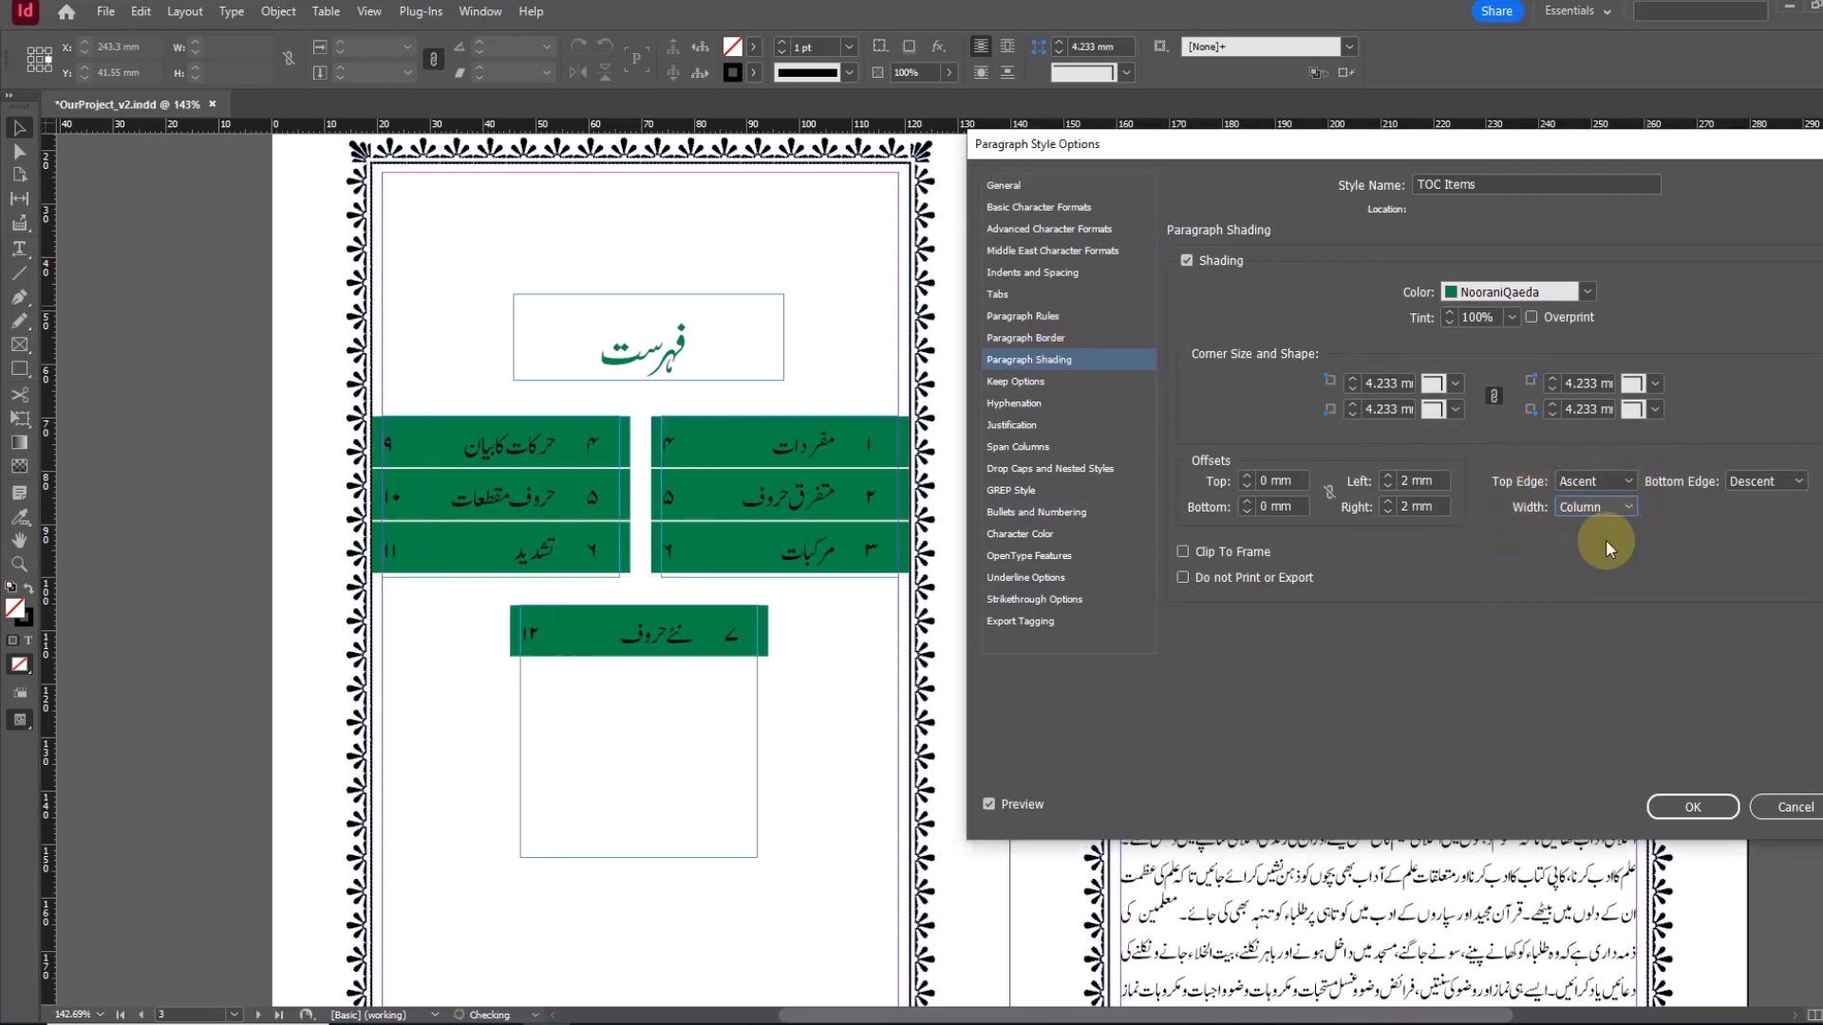
pyautogui.click(1388, 486)
pyautogui.click(1388, 486)
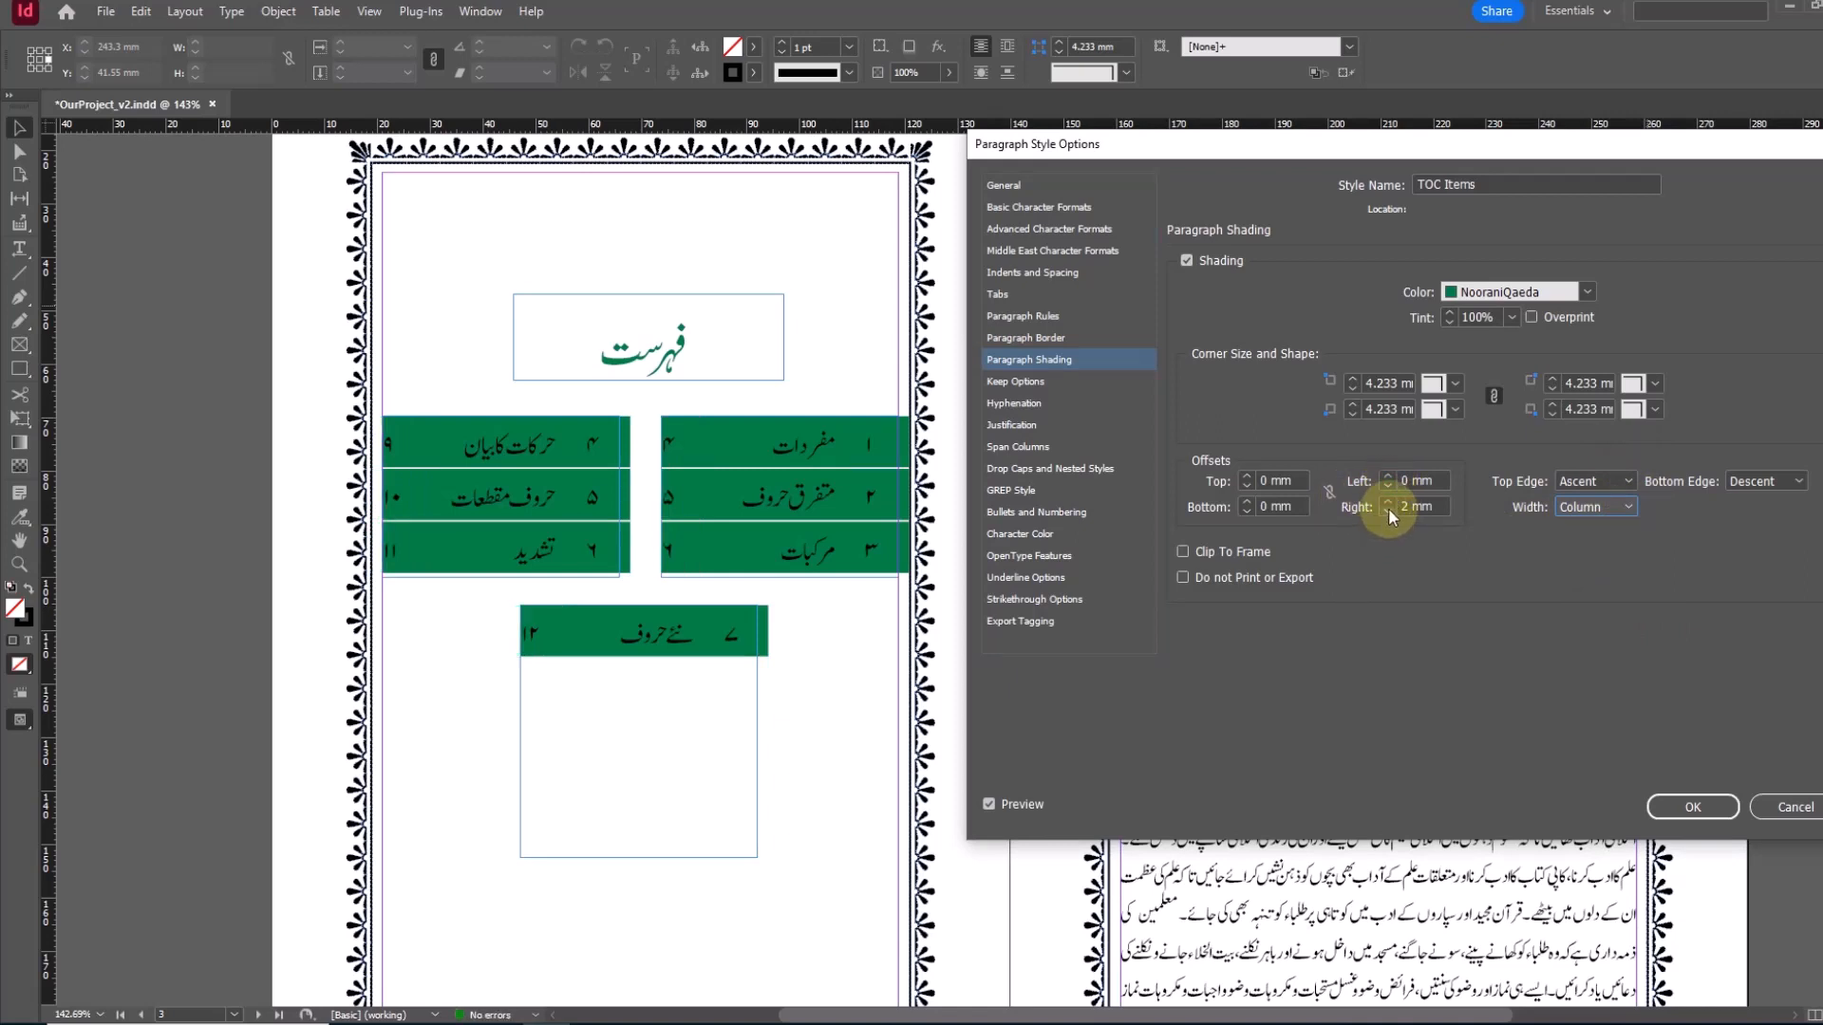
pyautogui.click(1388, 511)
pyautogui.click(1388, 510)
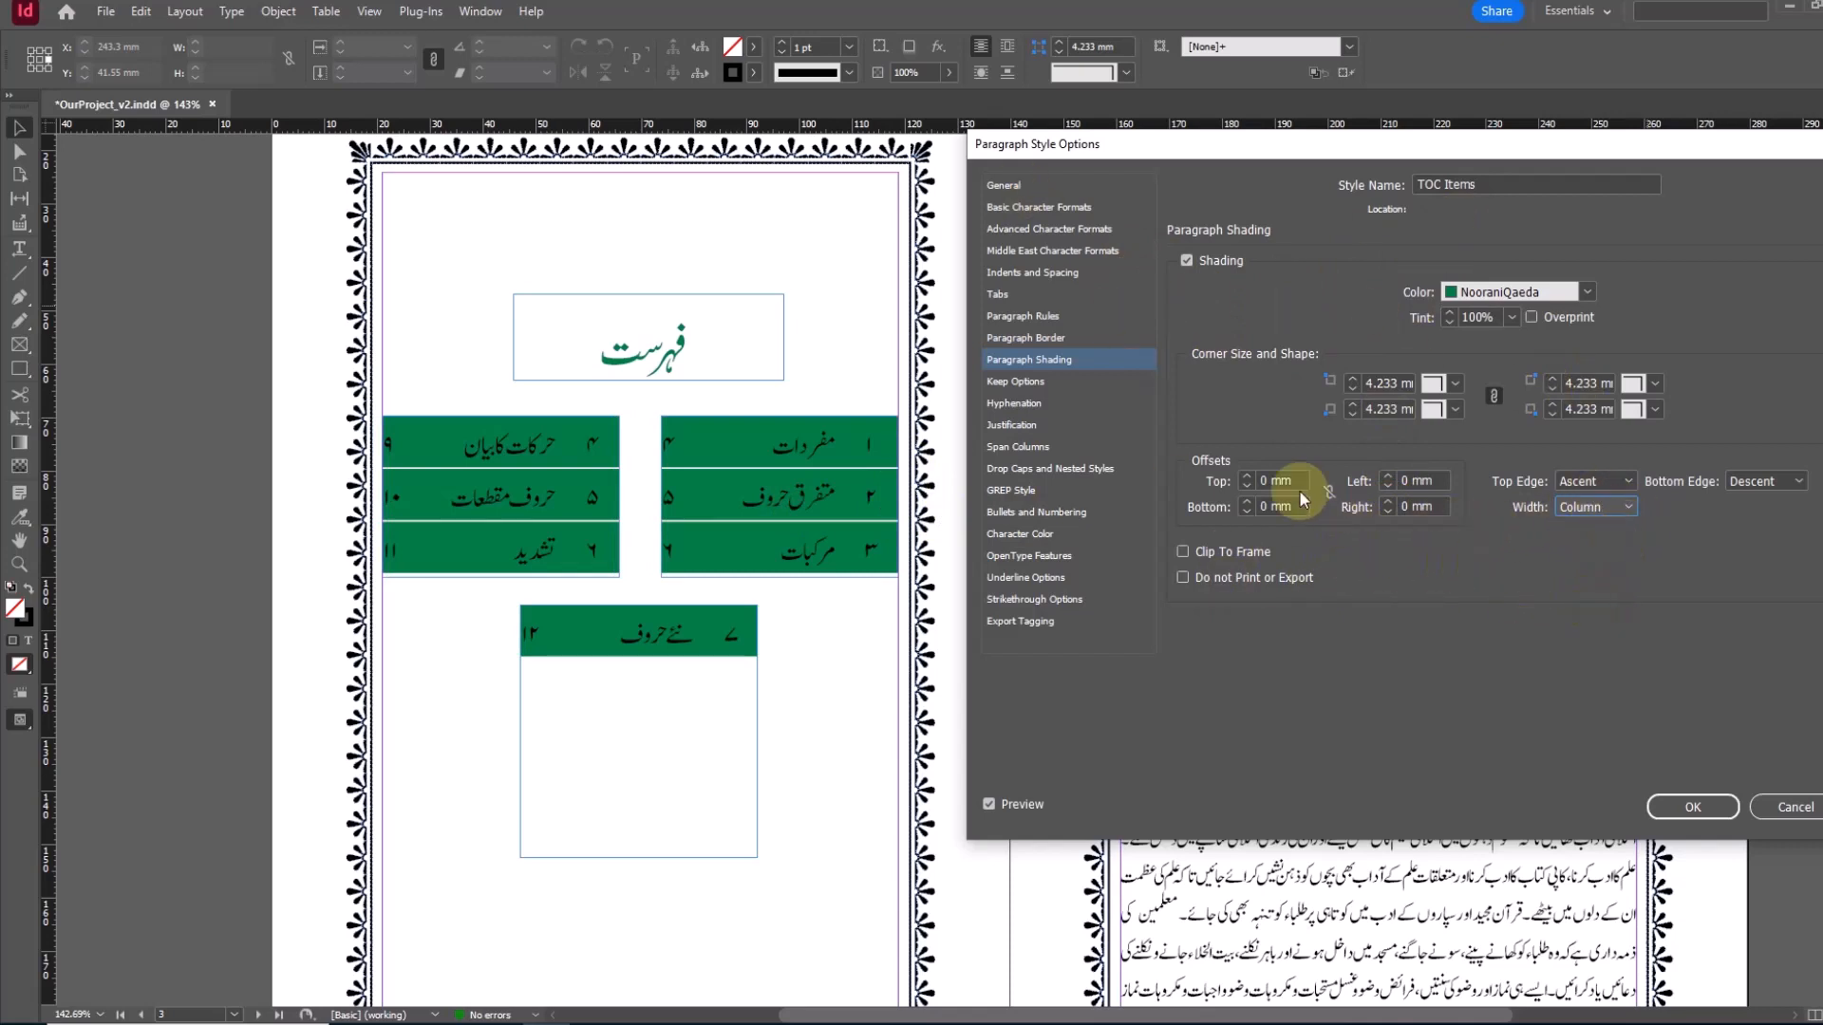
# Step: Link the four paragraph shading offsets together and save the TOC Items style changes
pyautogui.click(1415, 482)
pyautogui.click(1414, 507)
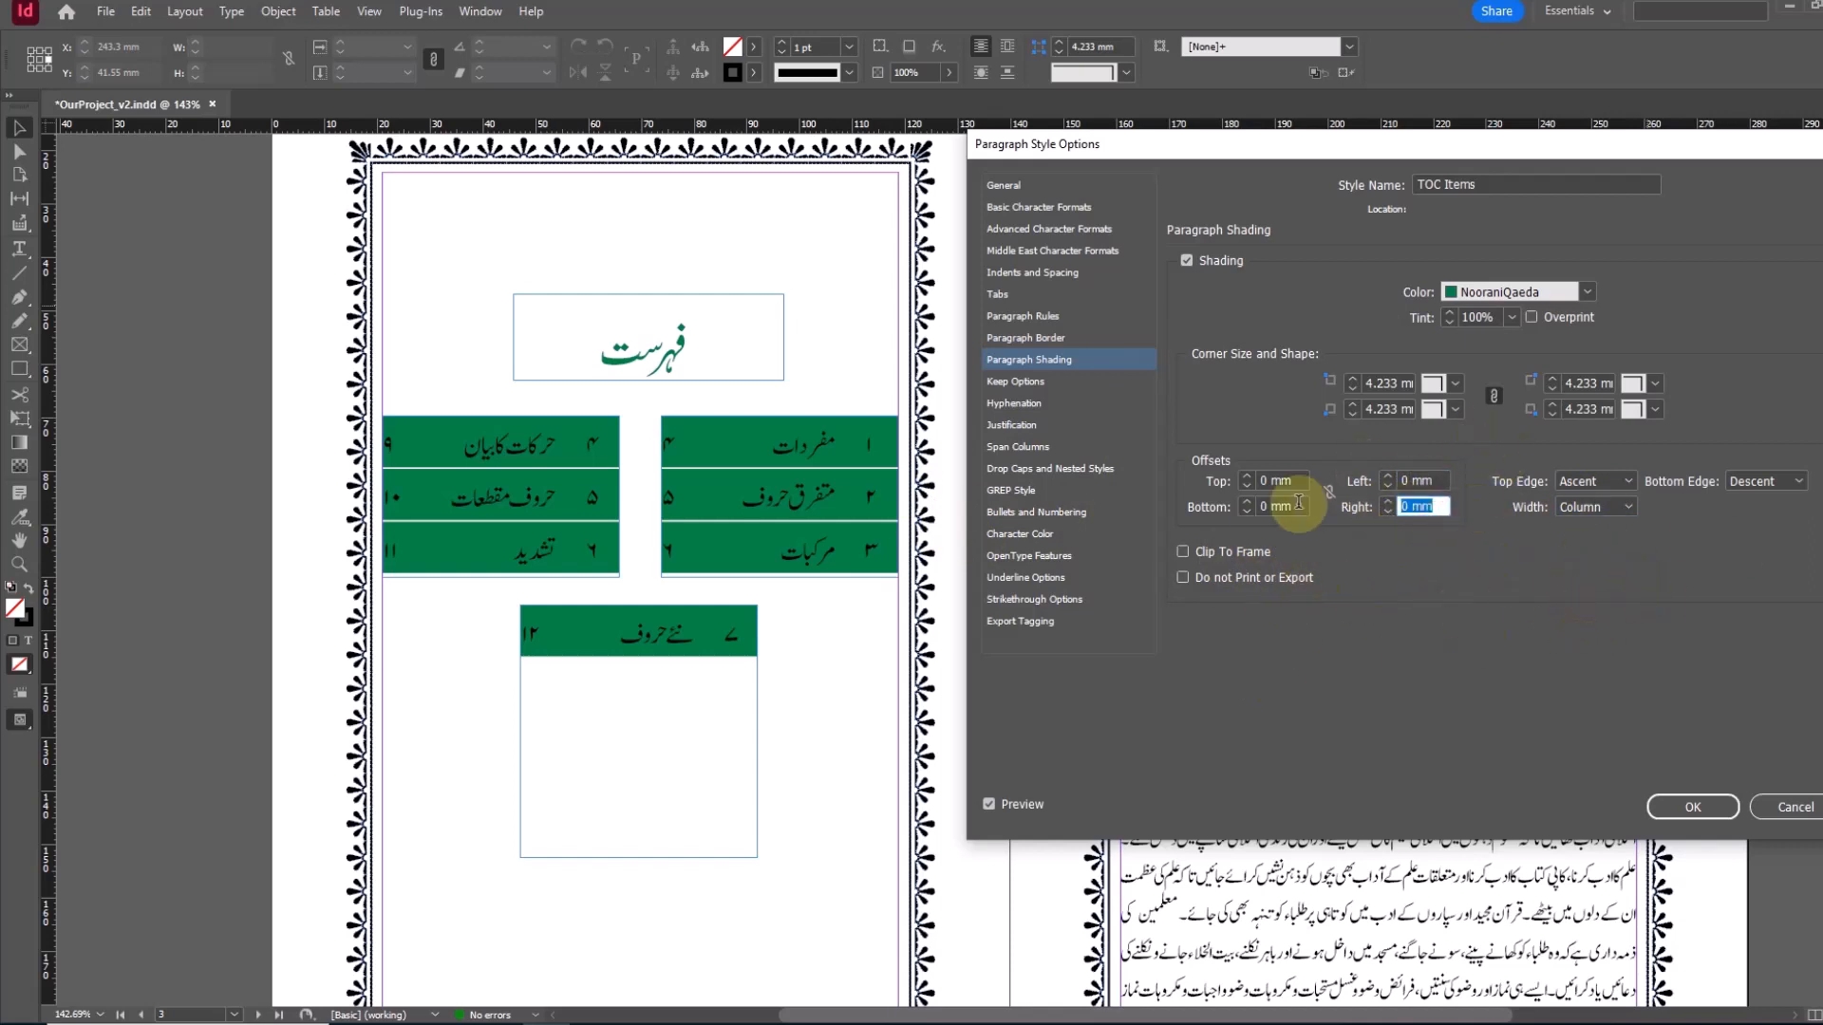
pyautogui.click(1328, 491)
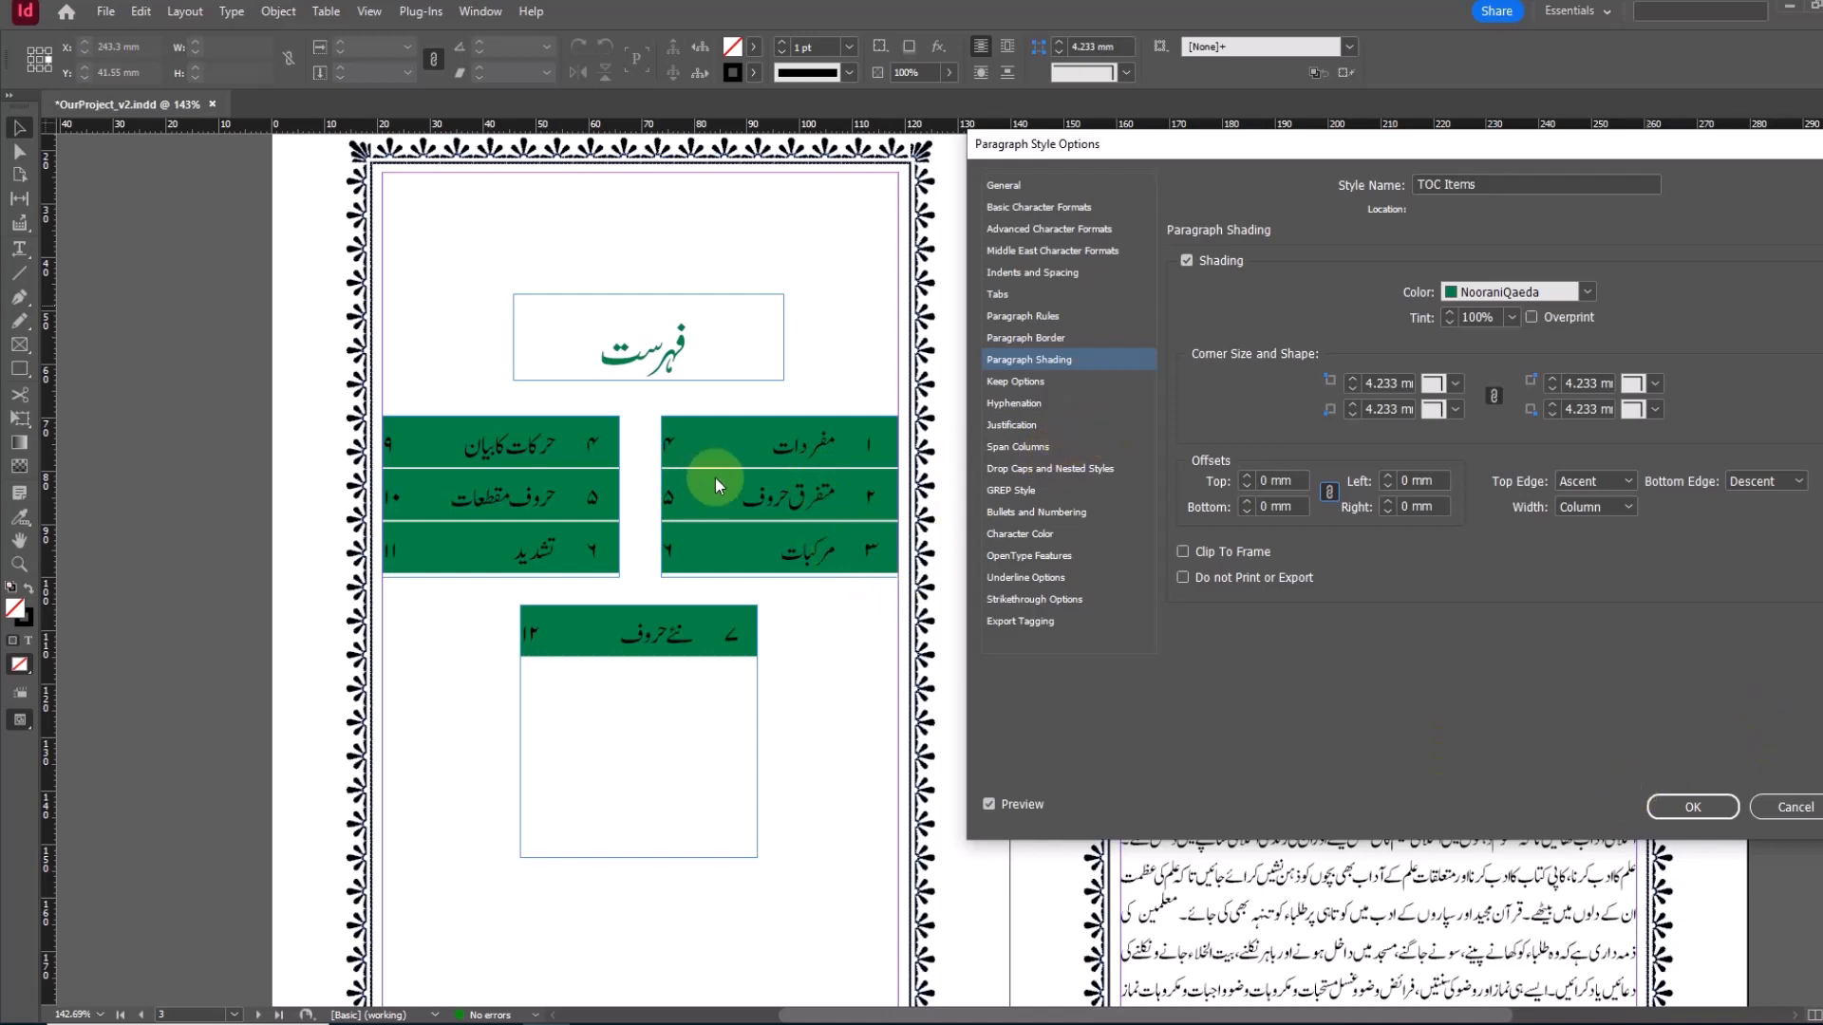
pyautogui.click(1049, 511)
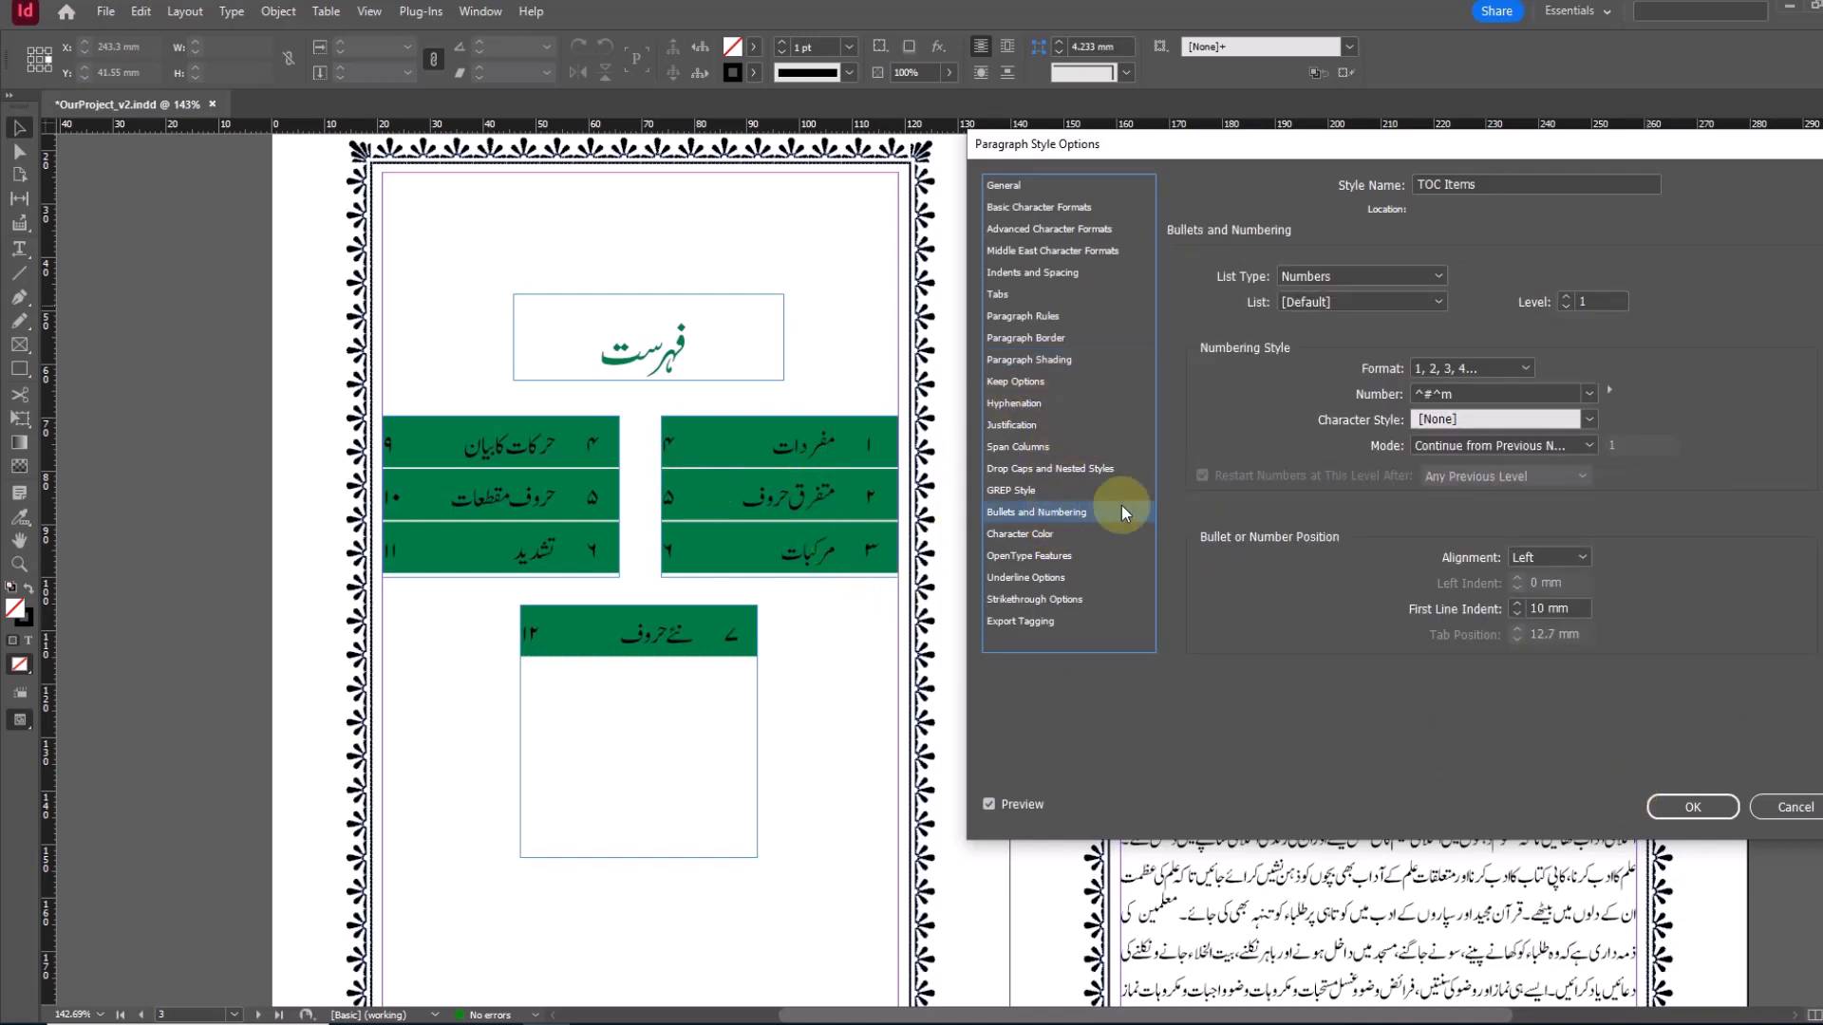
pyautogui.click(1692, 806)
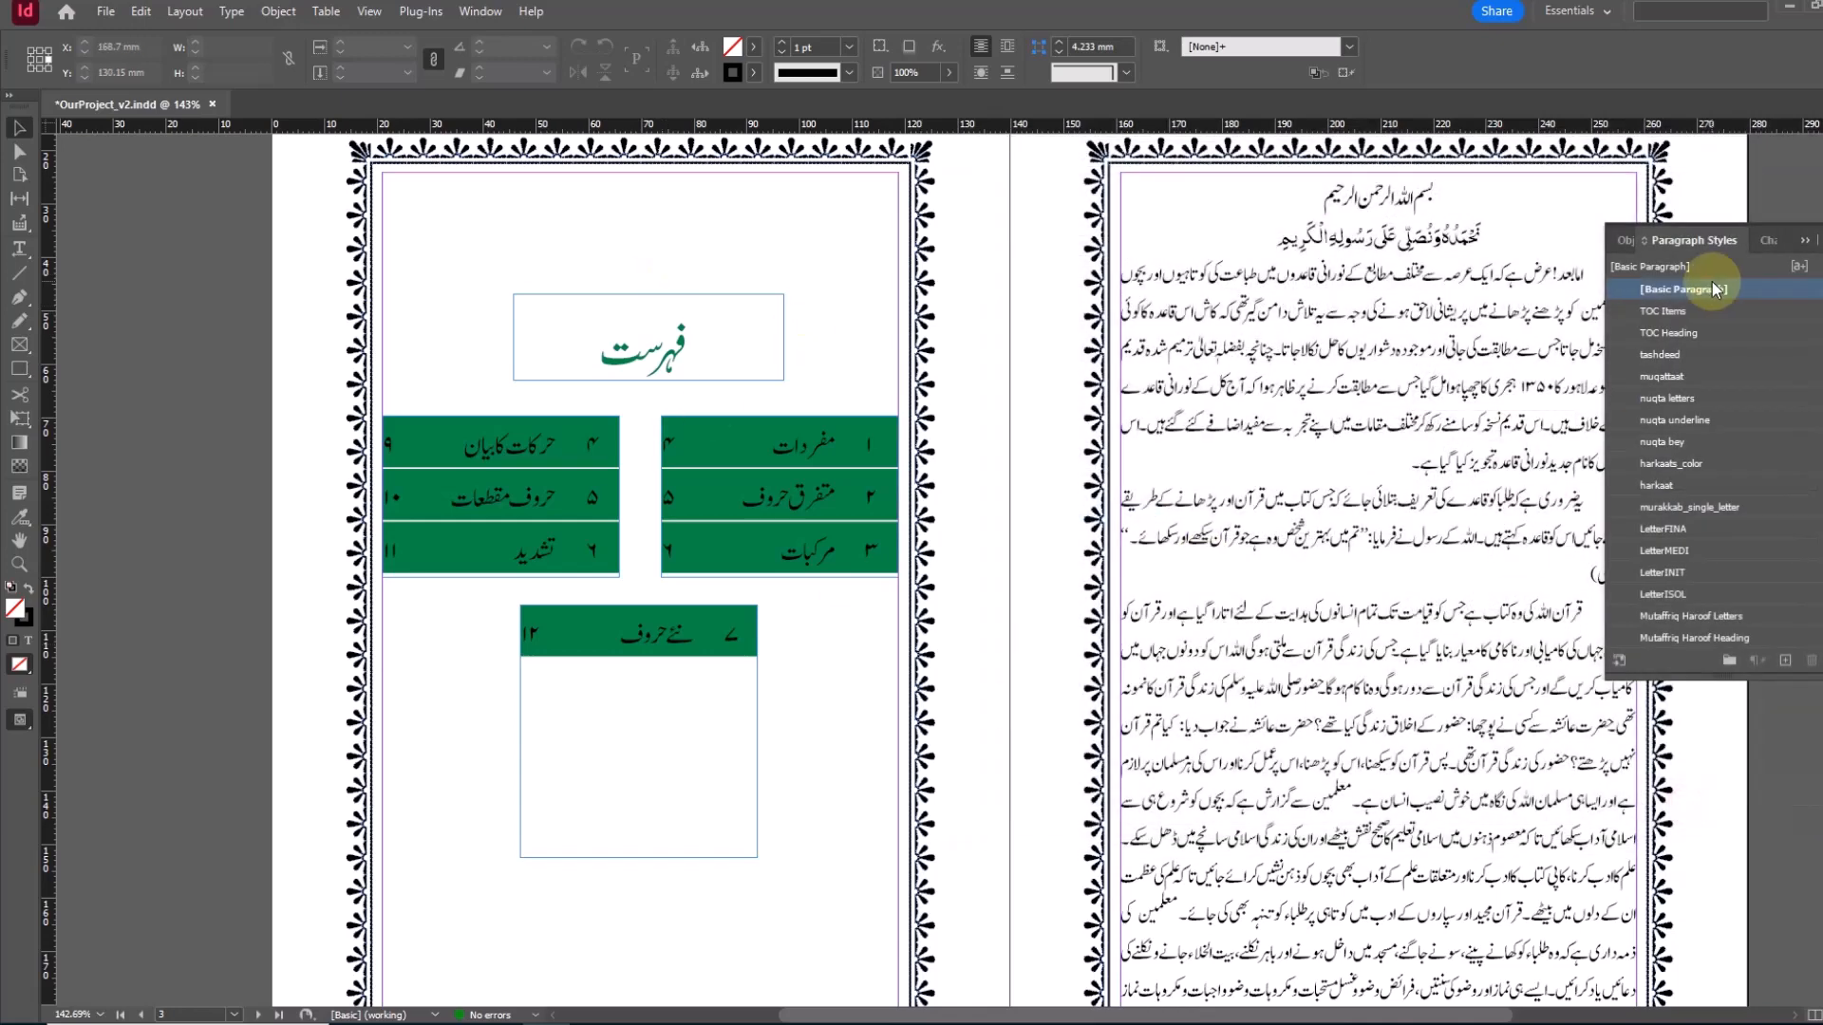
# Step: Create a linear gradient swatch named forTOC, running from white to green with the middle stop removed
pyautogui.click(1822, 338)
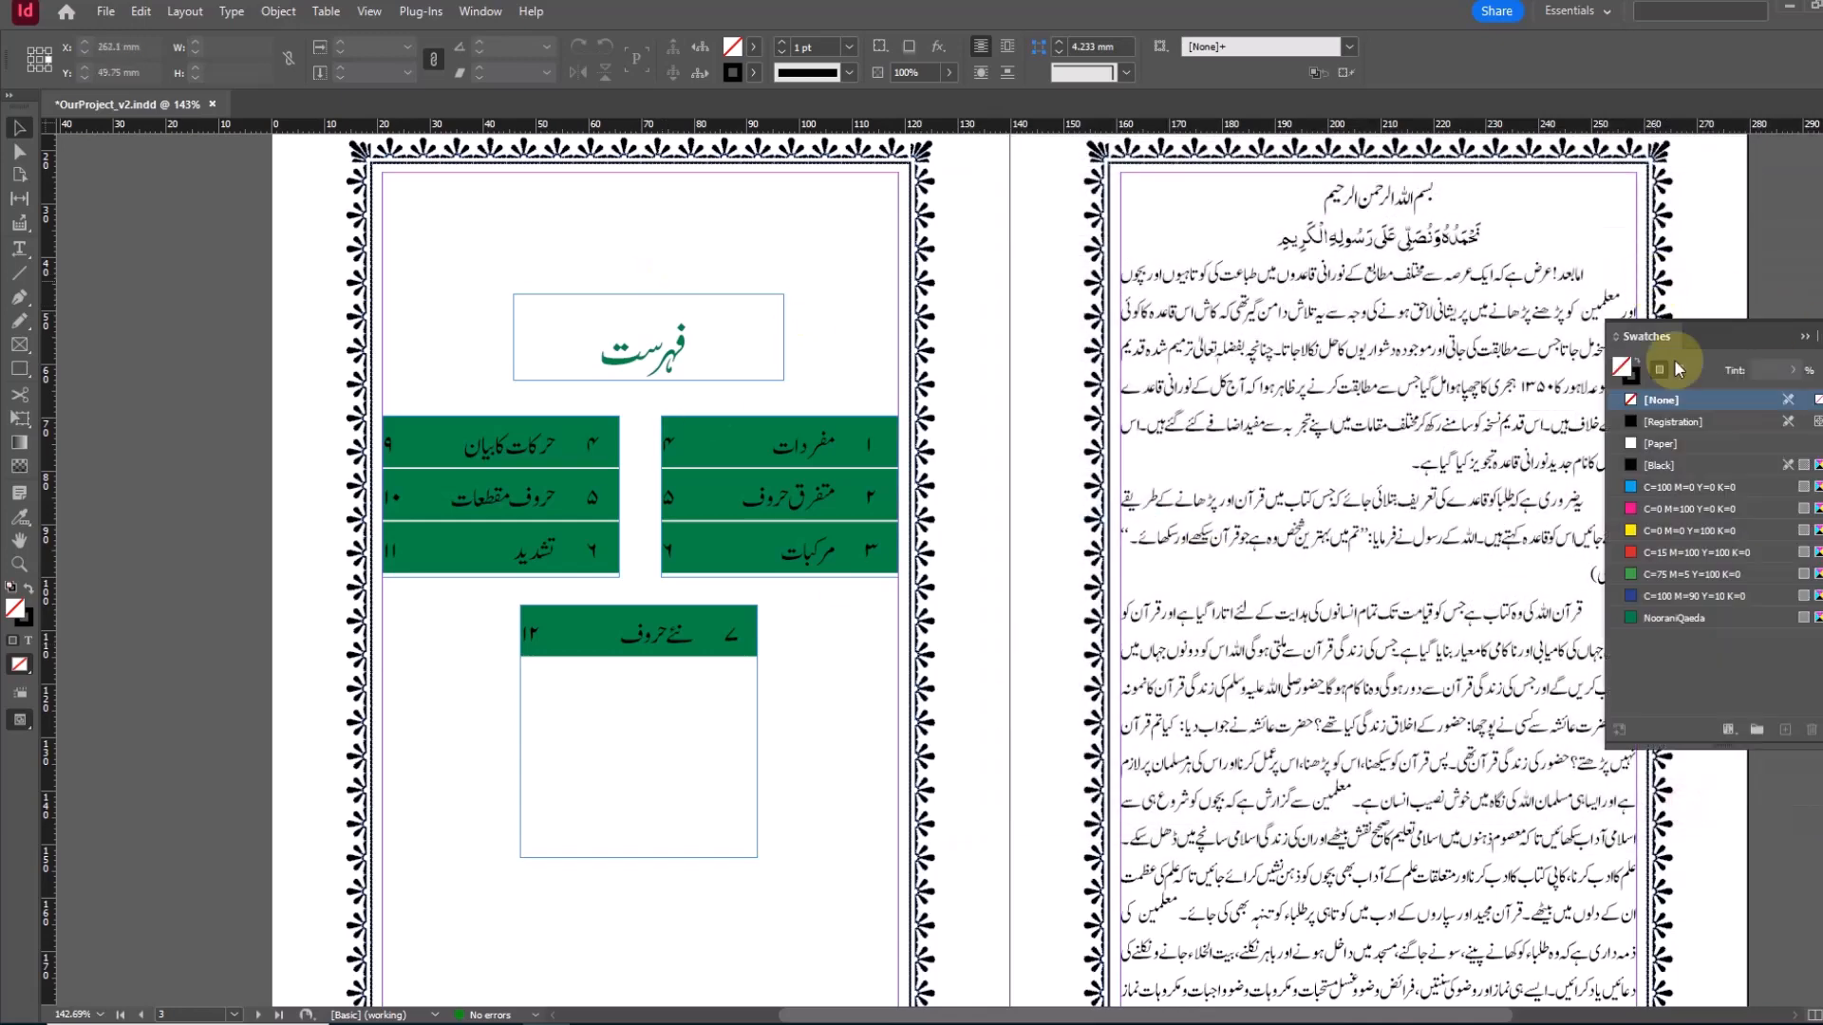
pyautogui.click(1816, 336)
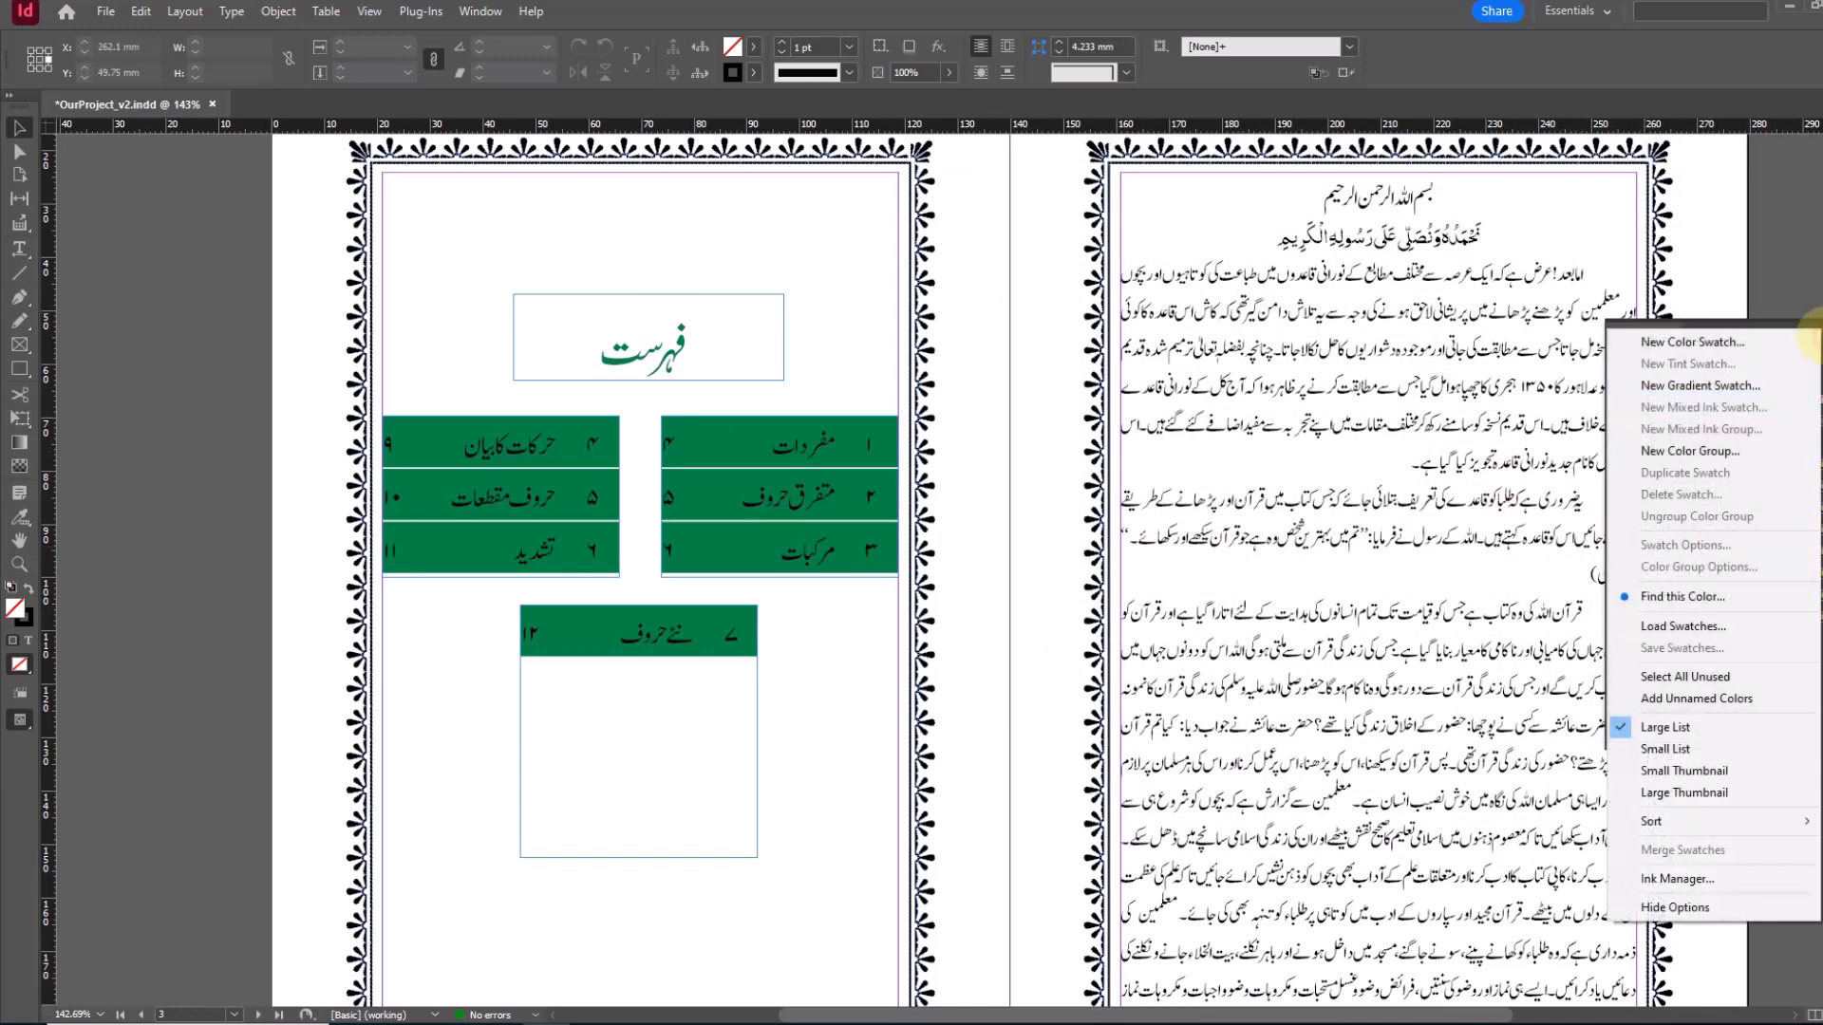
pyautogui.click(1686, 387)
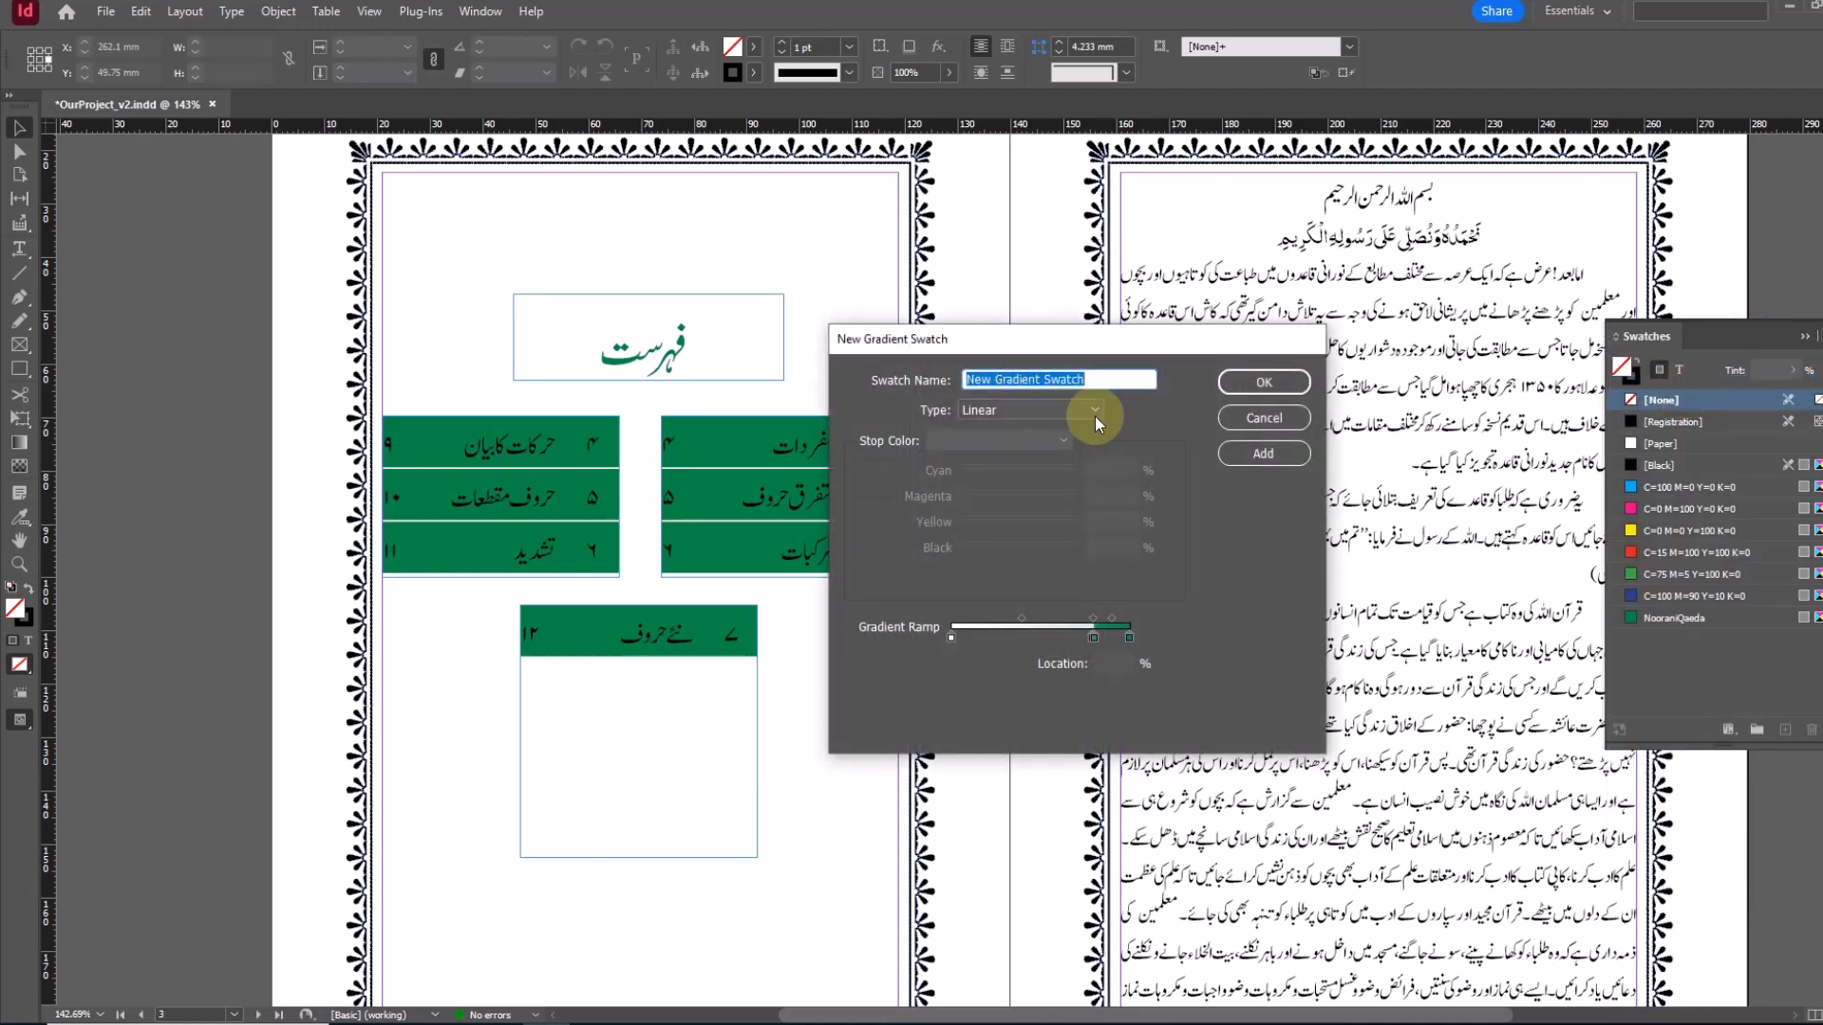
pyautogui.write('forTOC')
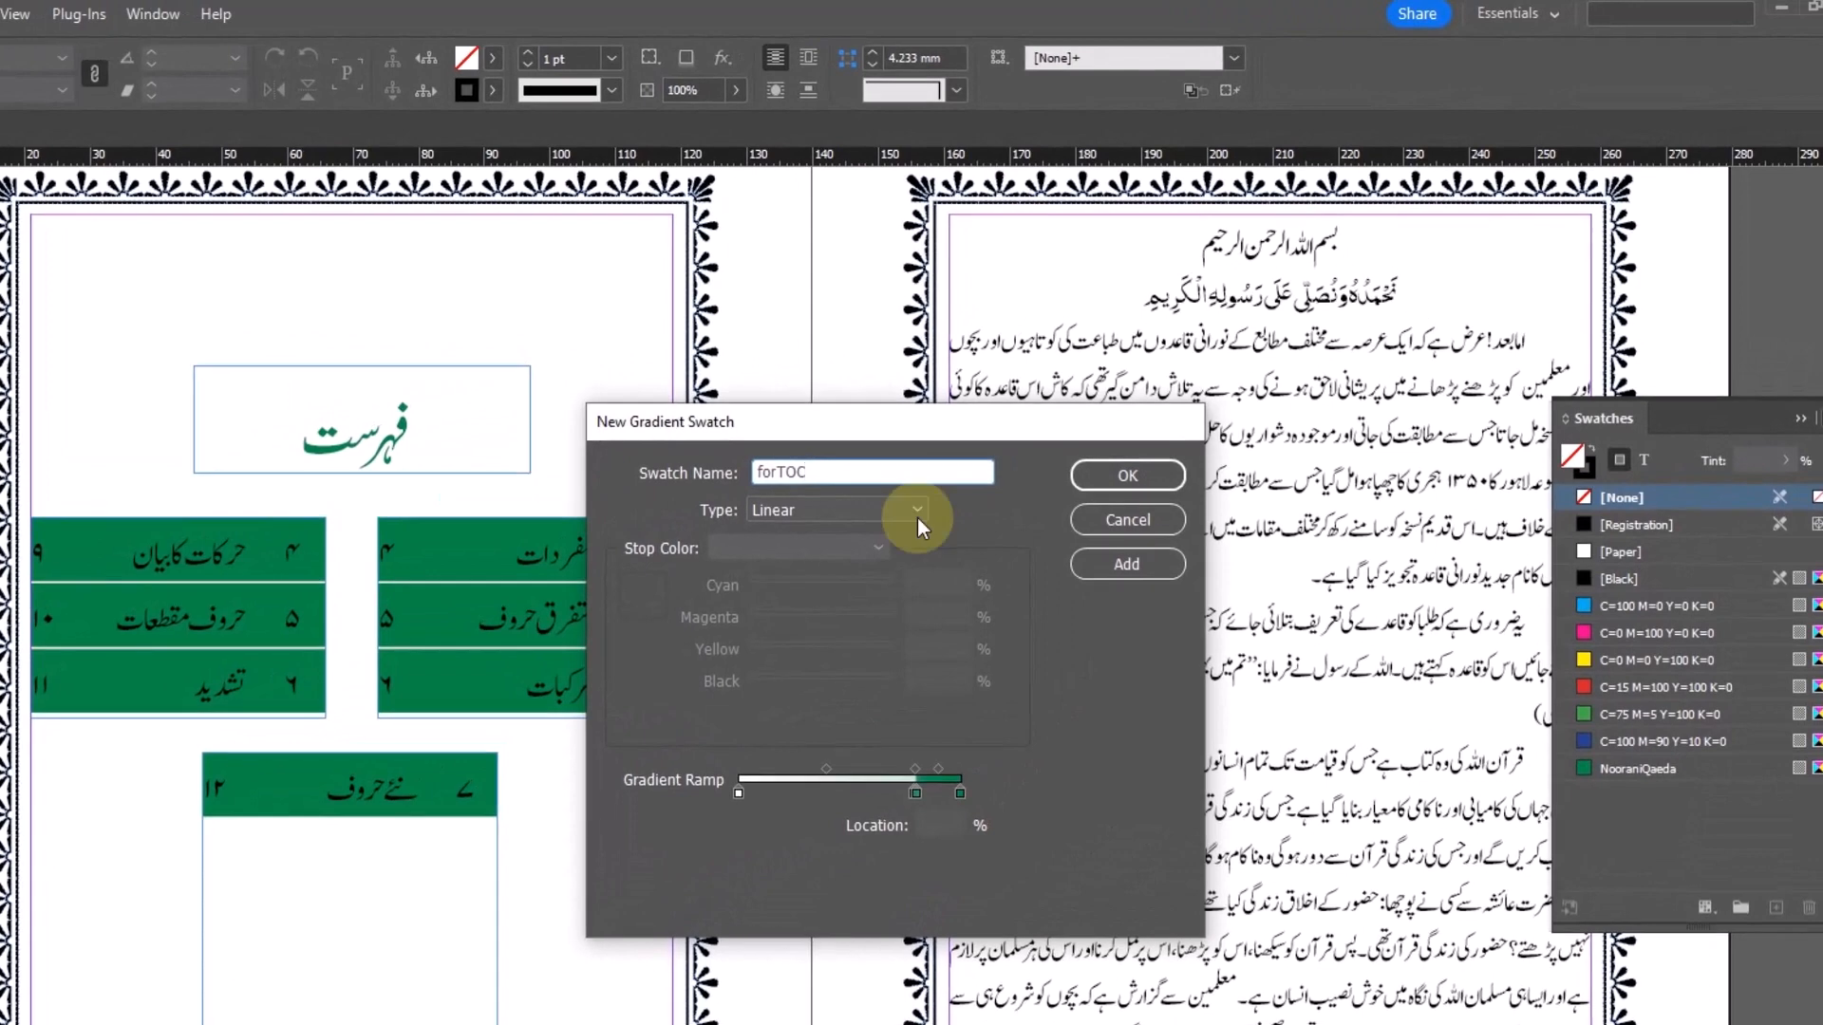
pyautogui.moveTo(869, 427); pyautogui.dragTo(987, 400)
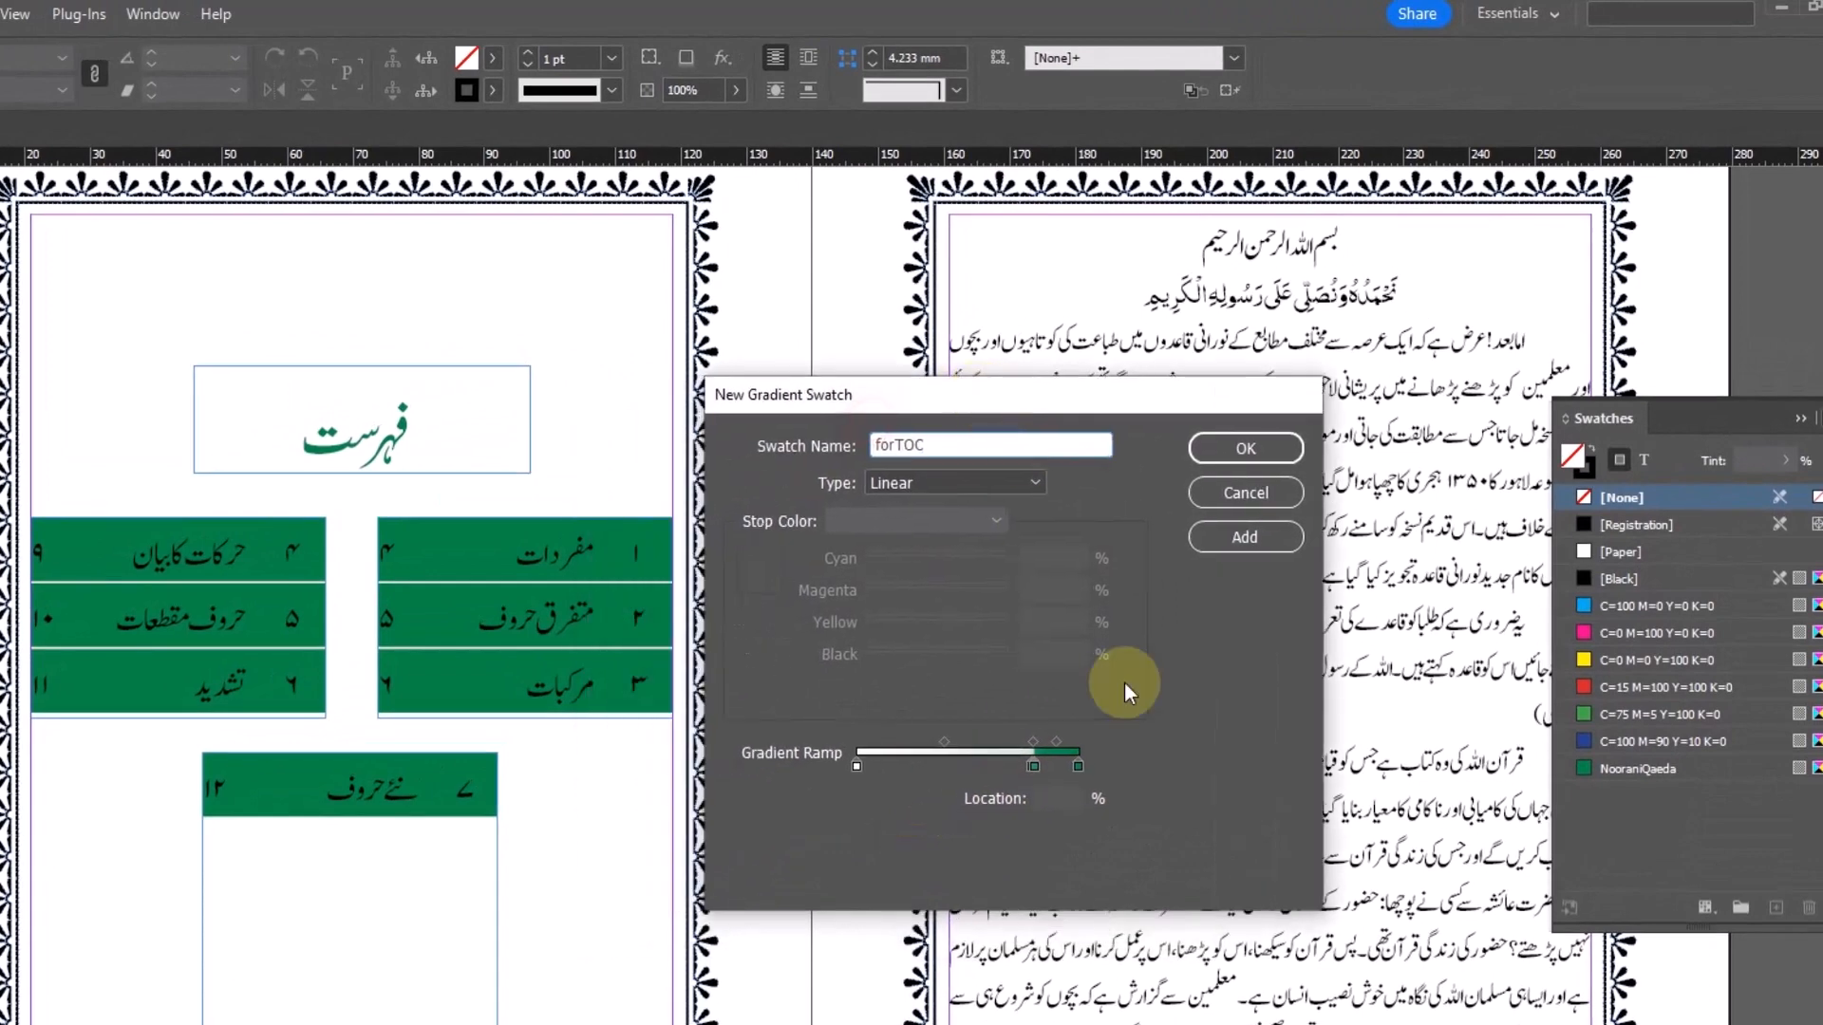
pyautogui.moveTo(1035, 769); pyautogui.dragTo(1031, 843)
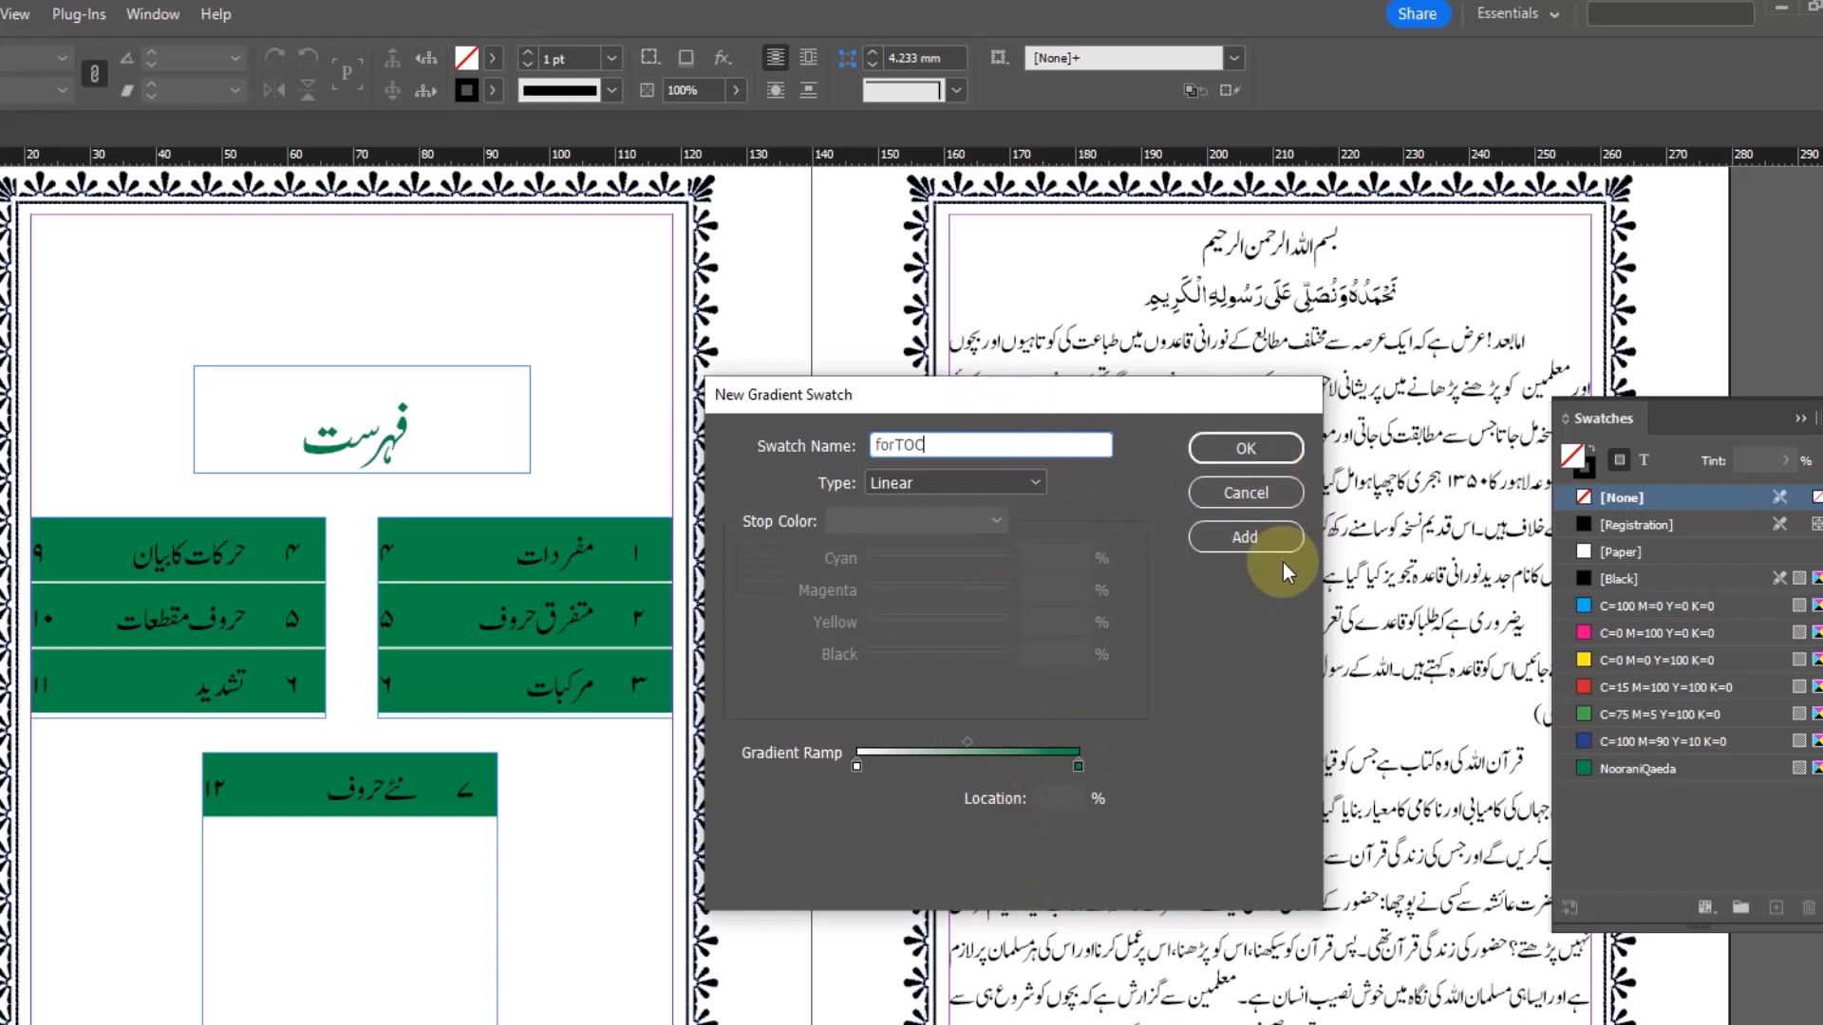
pyautogui.click(1247, 534)
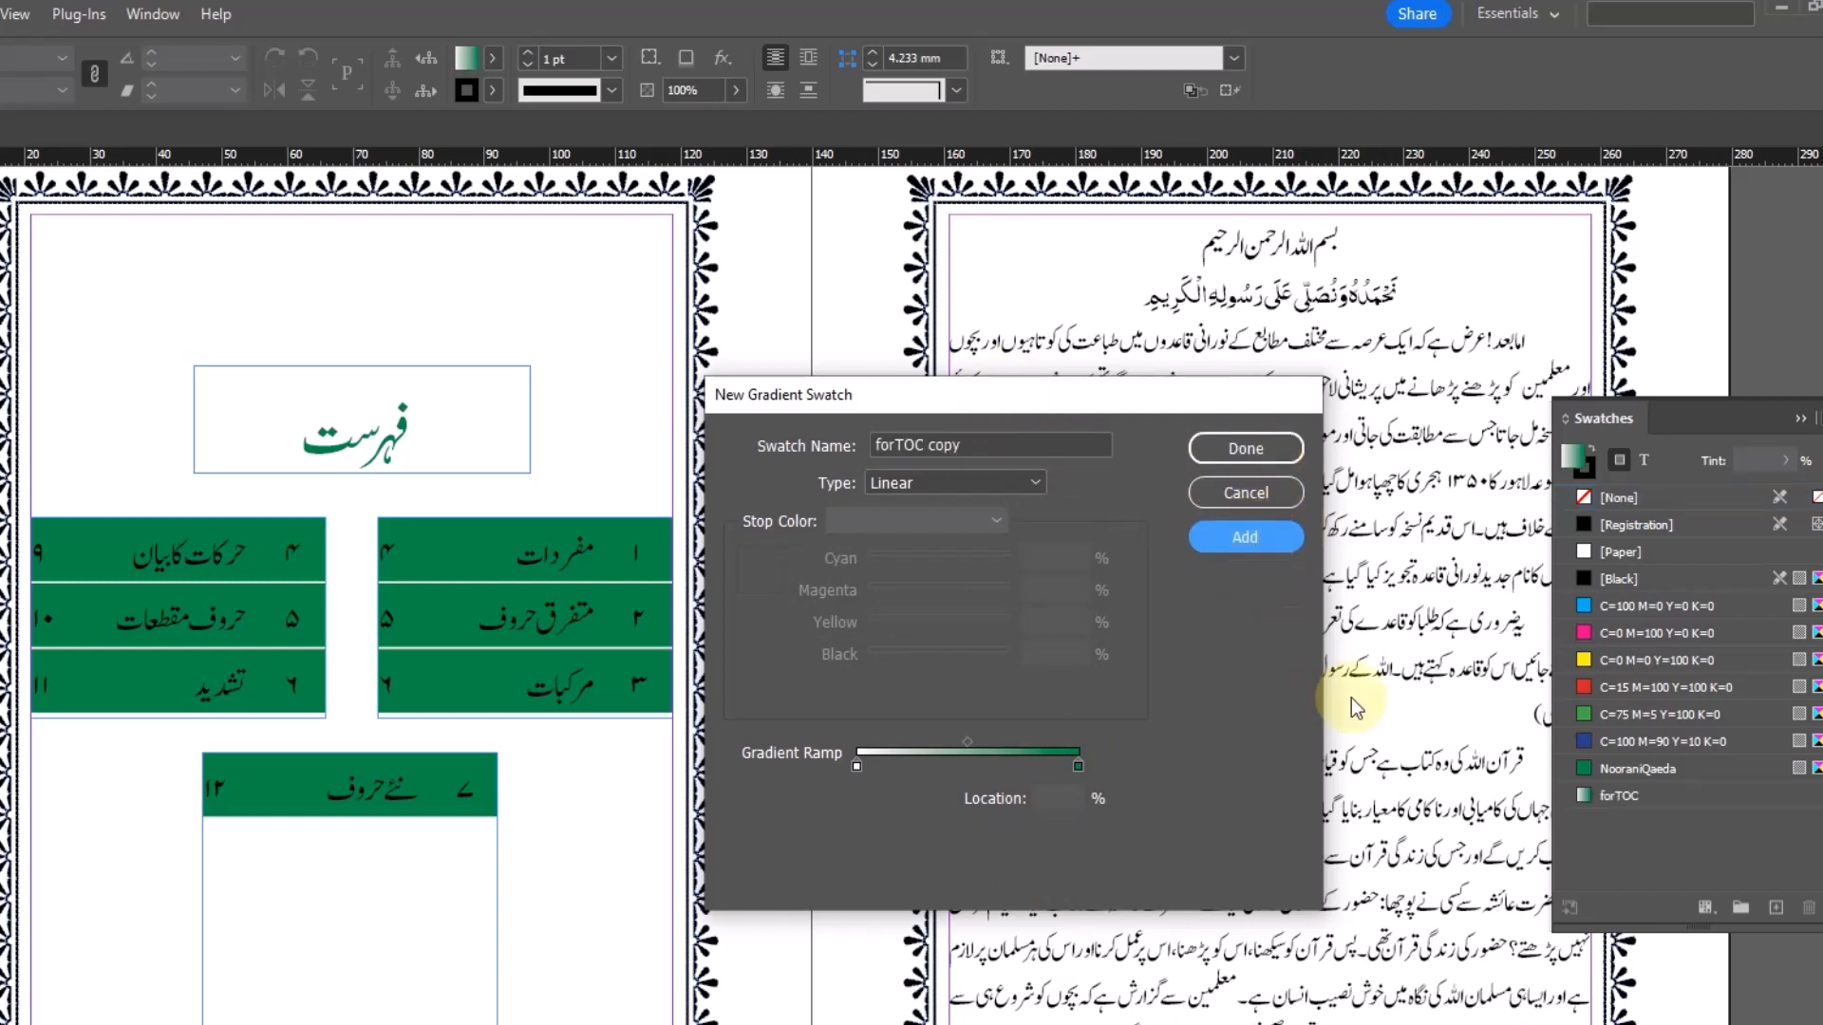
pyautogui.click(1247, 448)
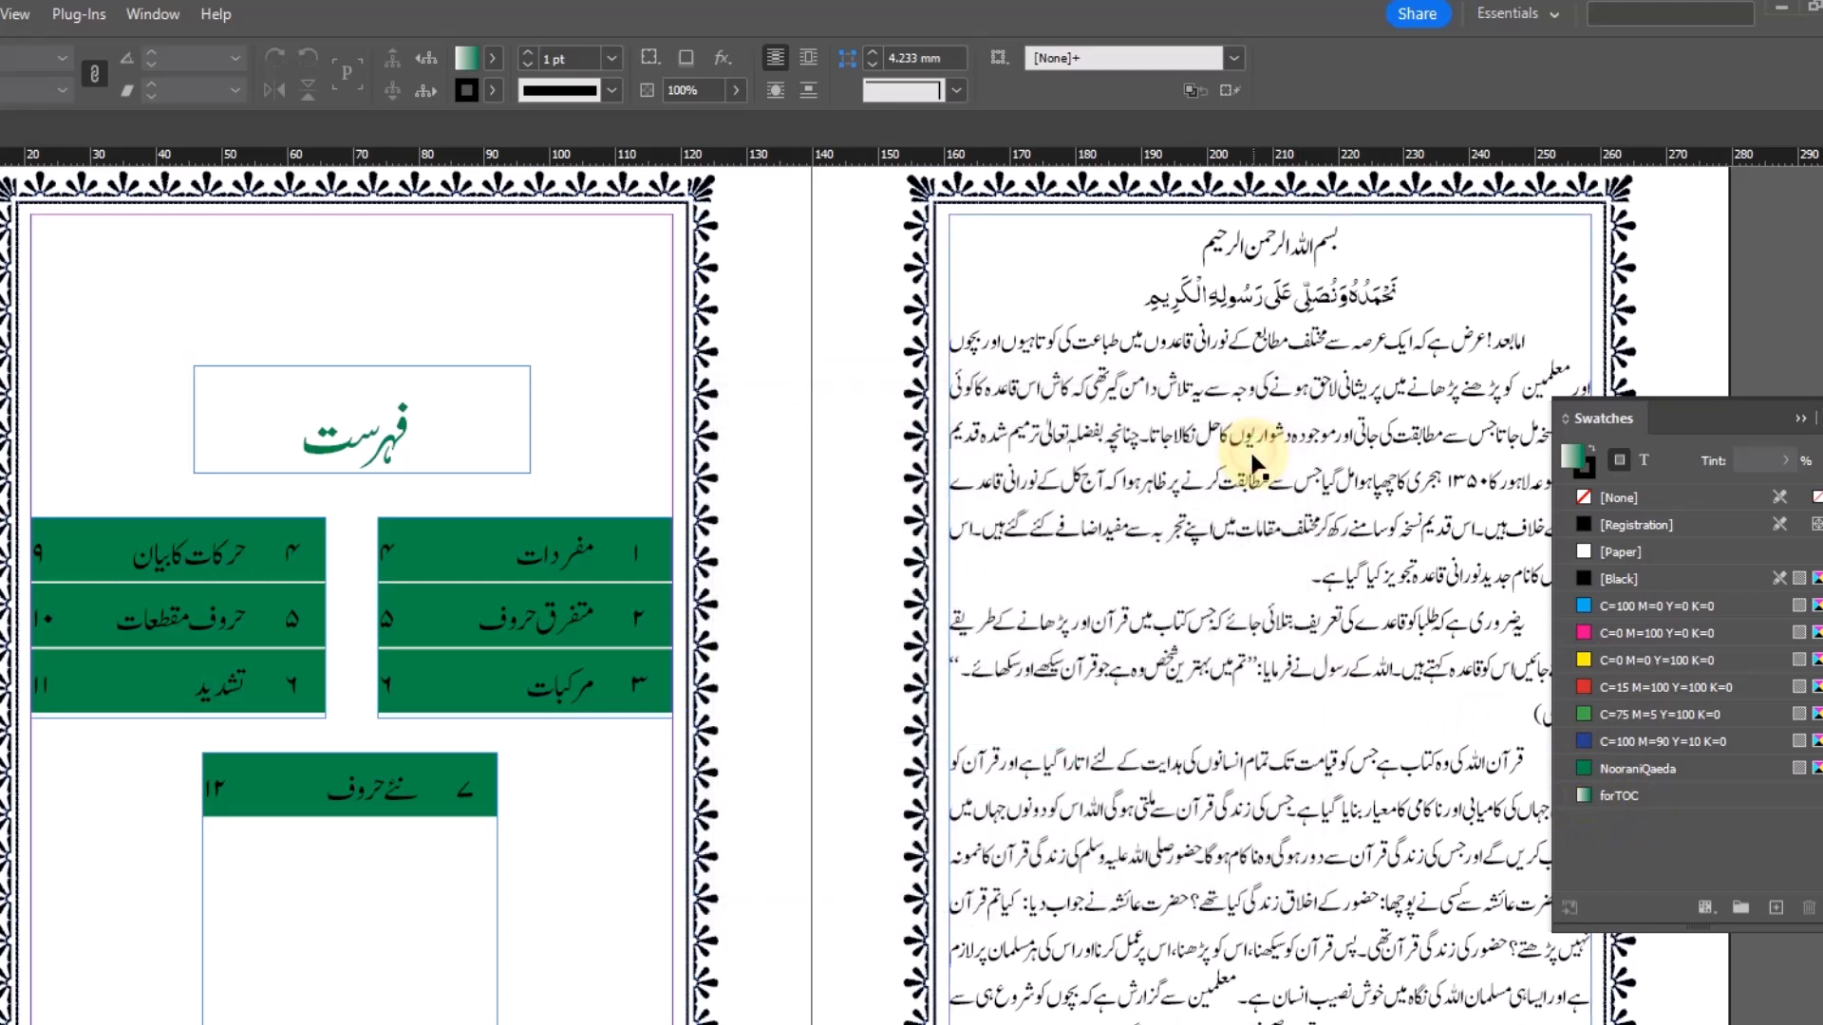
# Step: Edit the forTOC gradient swatch and add a color stop at 80% on its ramp
pyautogui.rightClick(1635, 800)
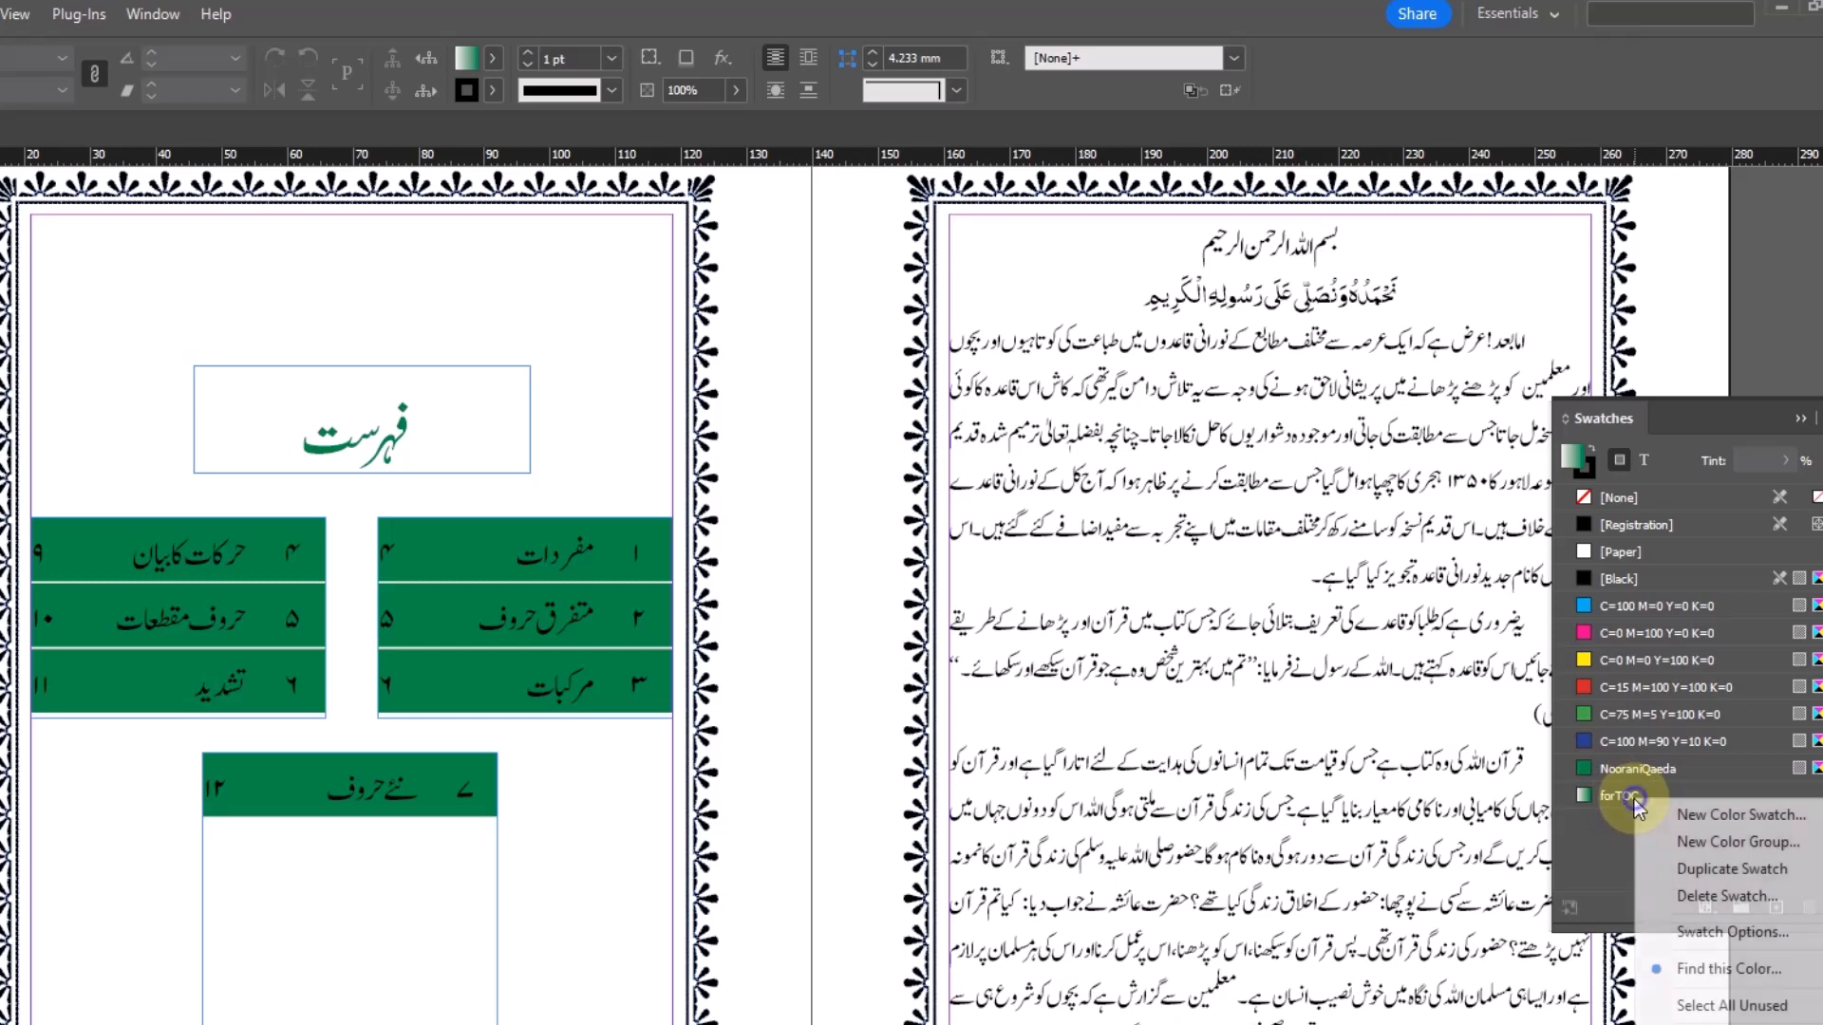
pyautogui.click(1730, 936)
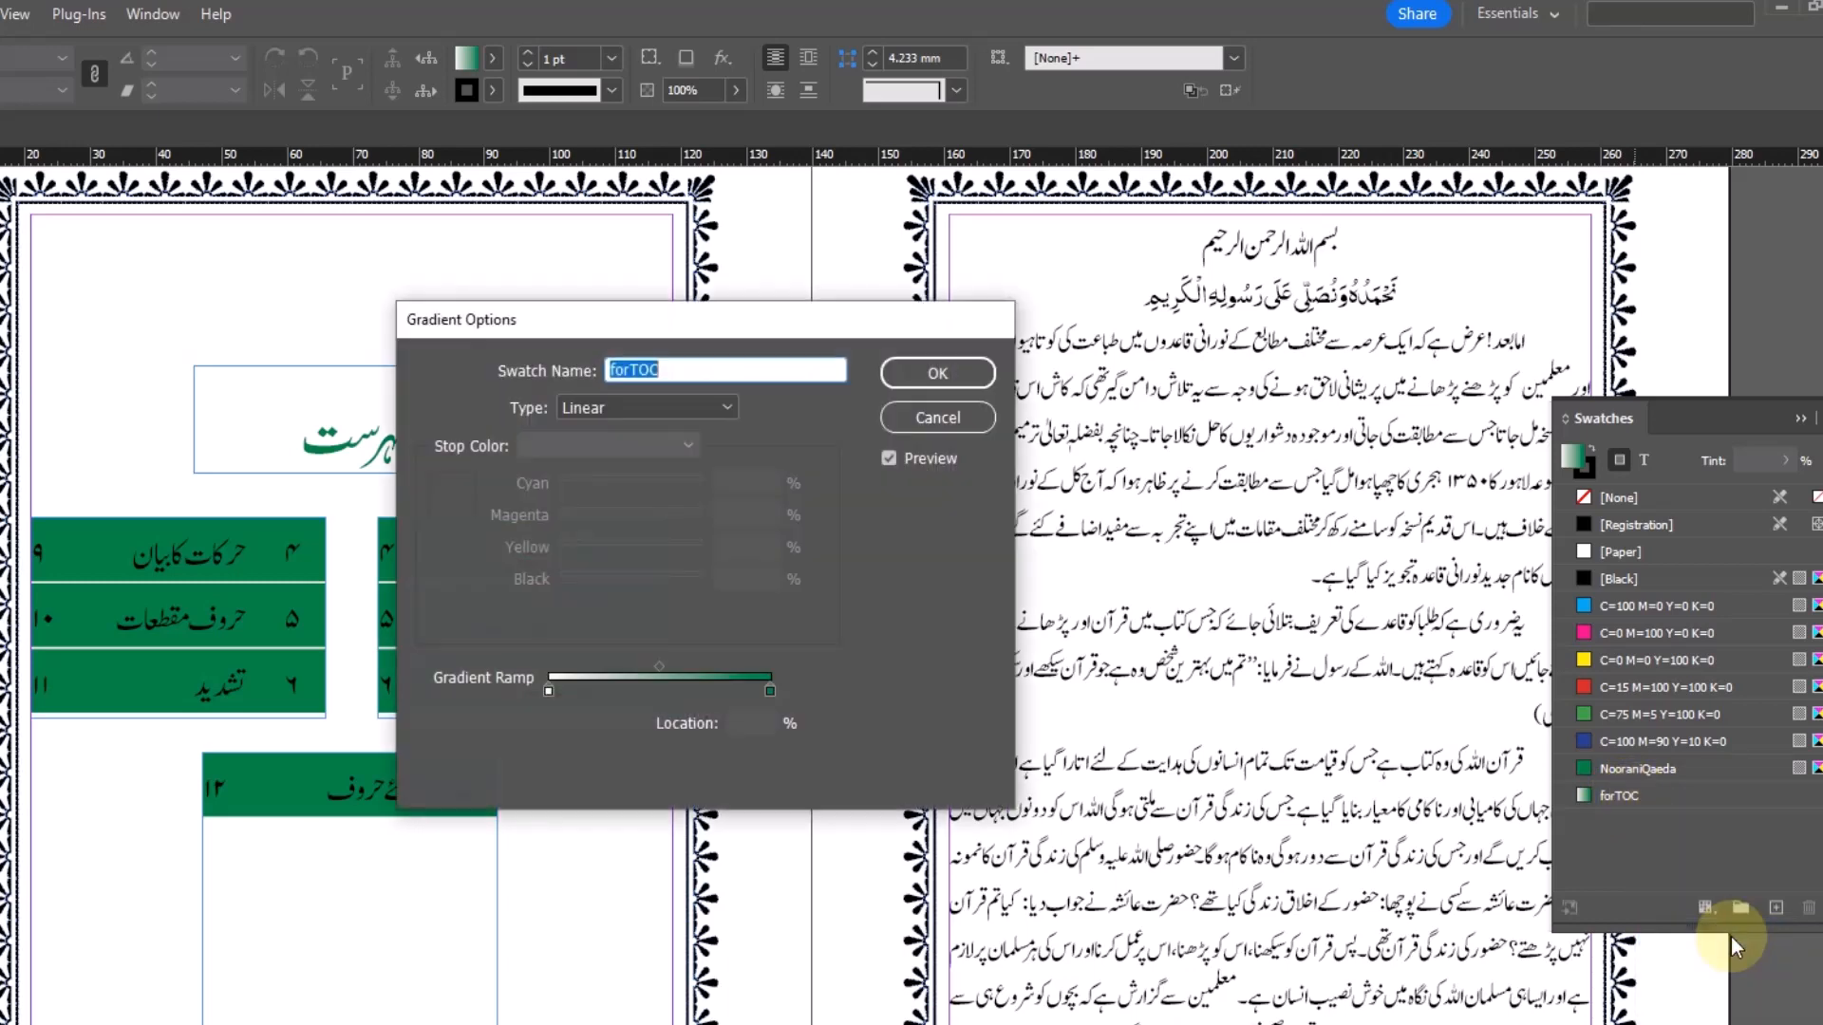
pyautogui.moveTo(633, 329); pyautogui.dragTo(987, 337)
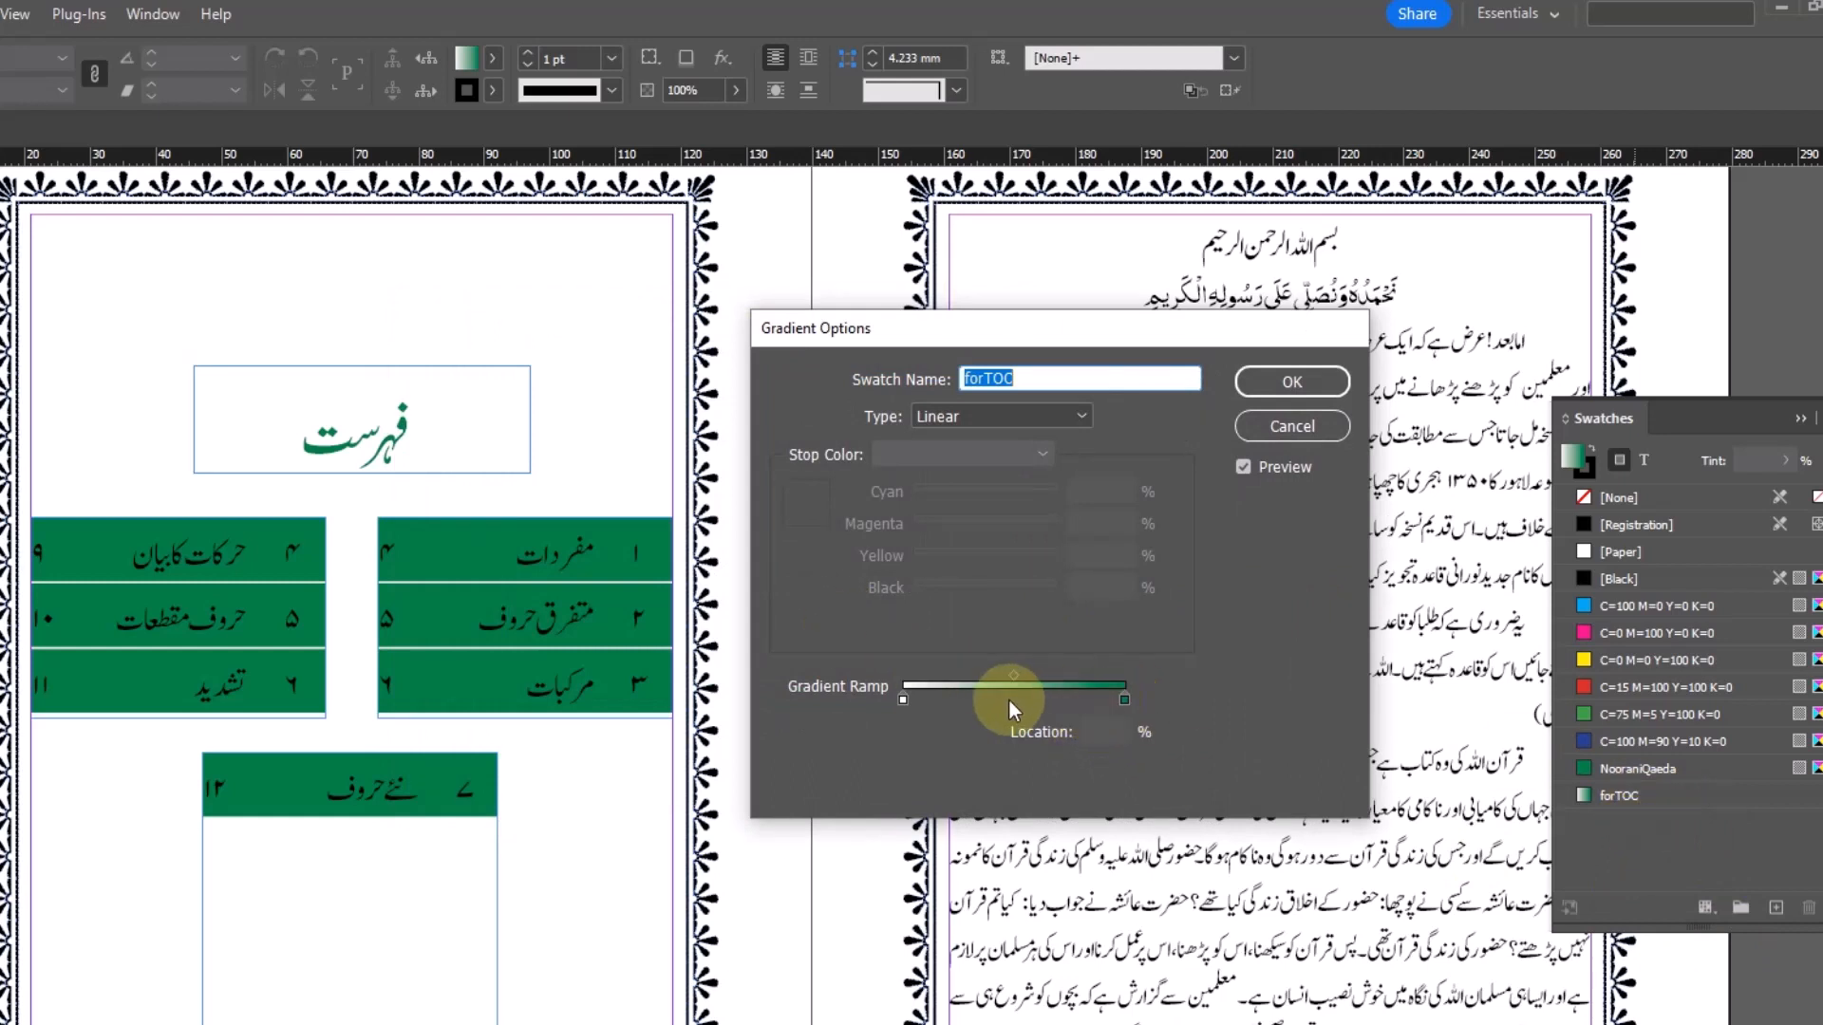
pyautogui.click(1084, 700)
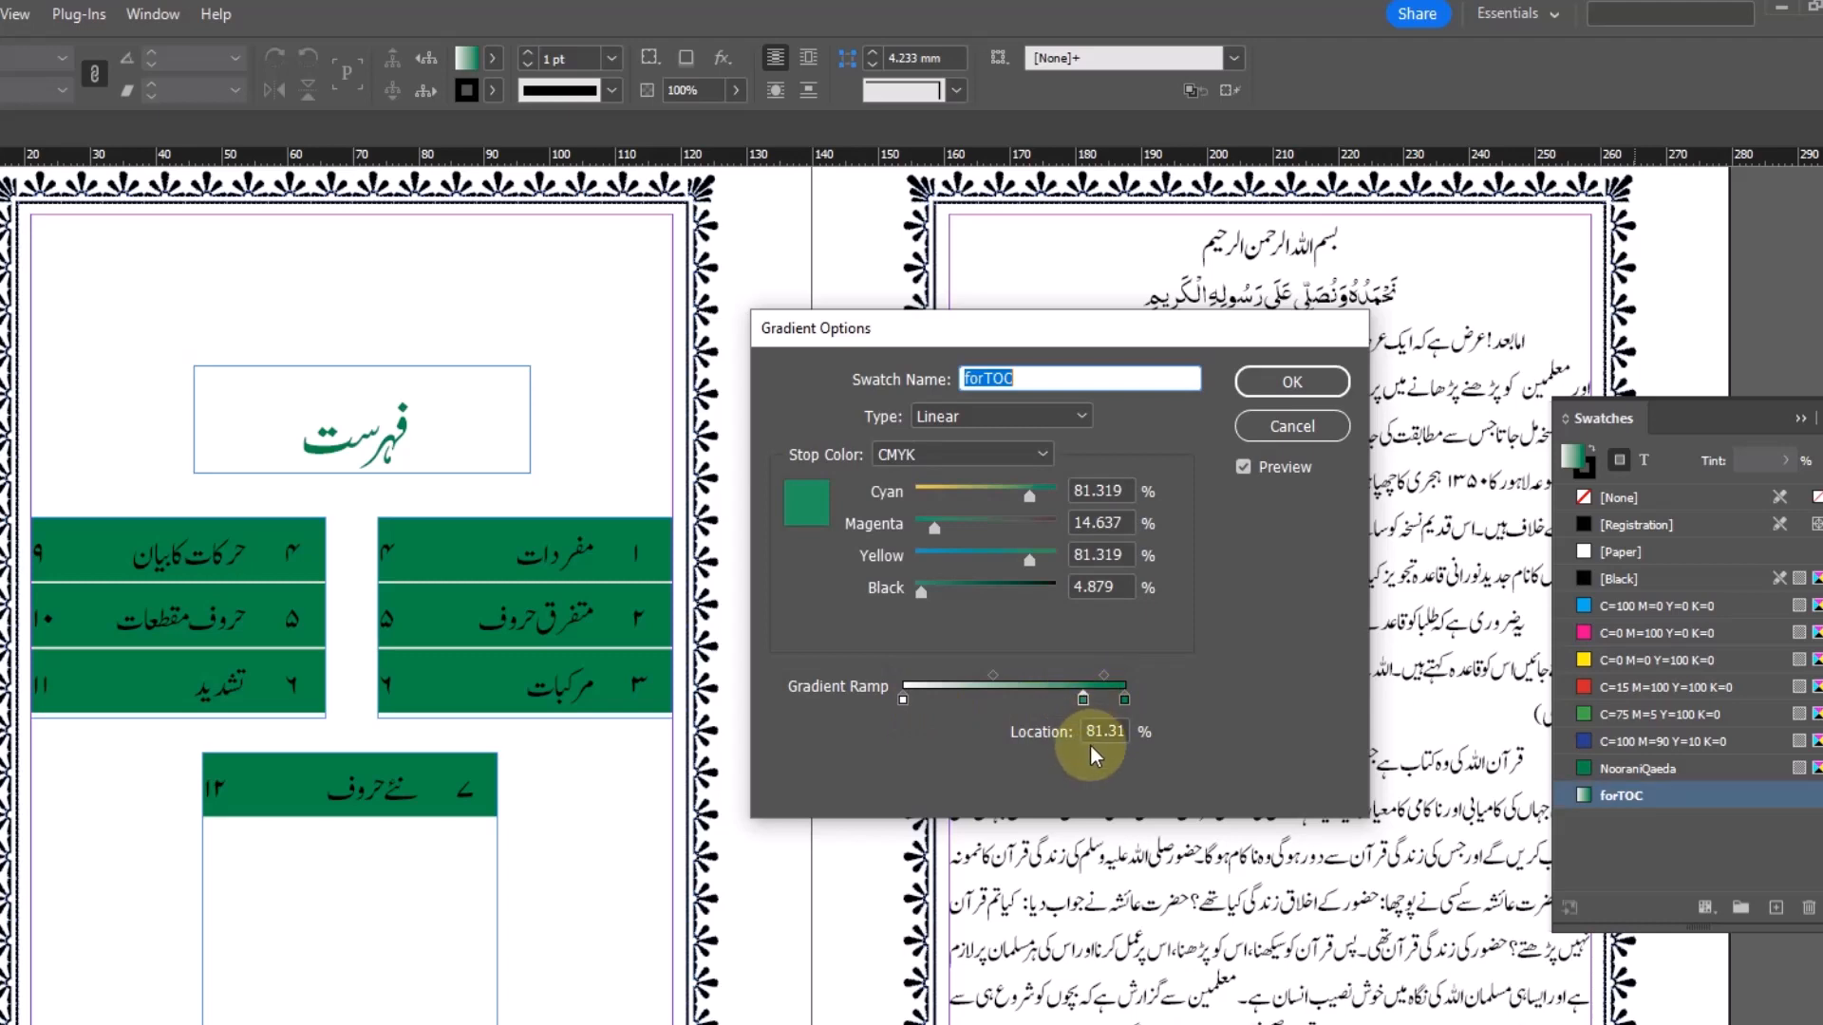
pyautogui.moveTo(1092, 731); pyautogui.dragTo(1210, 739)
pyautogui.write('0')
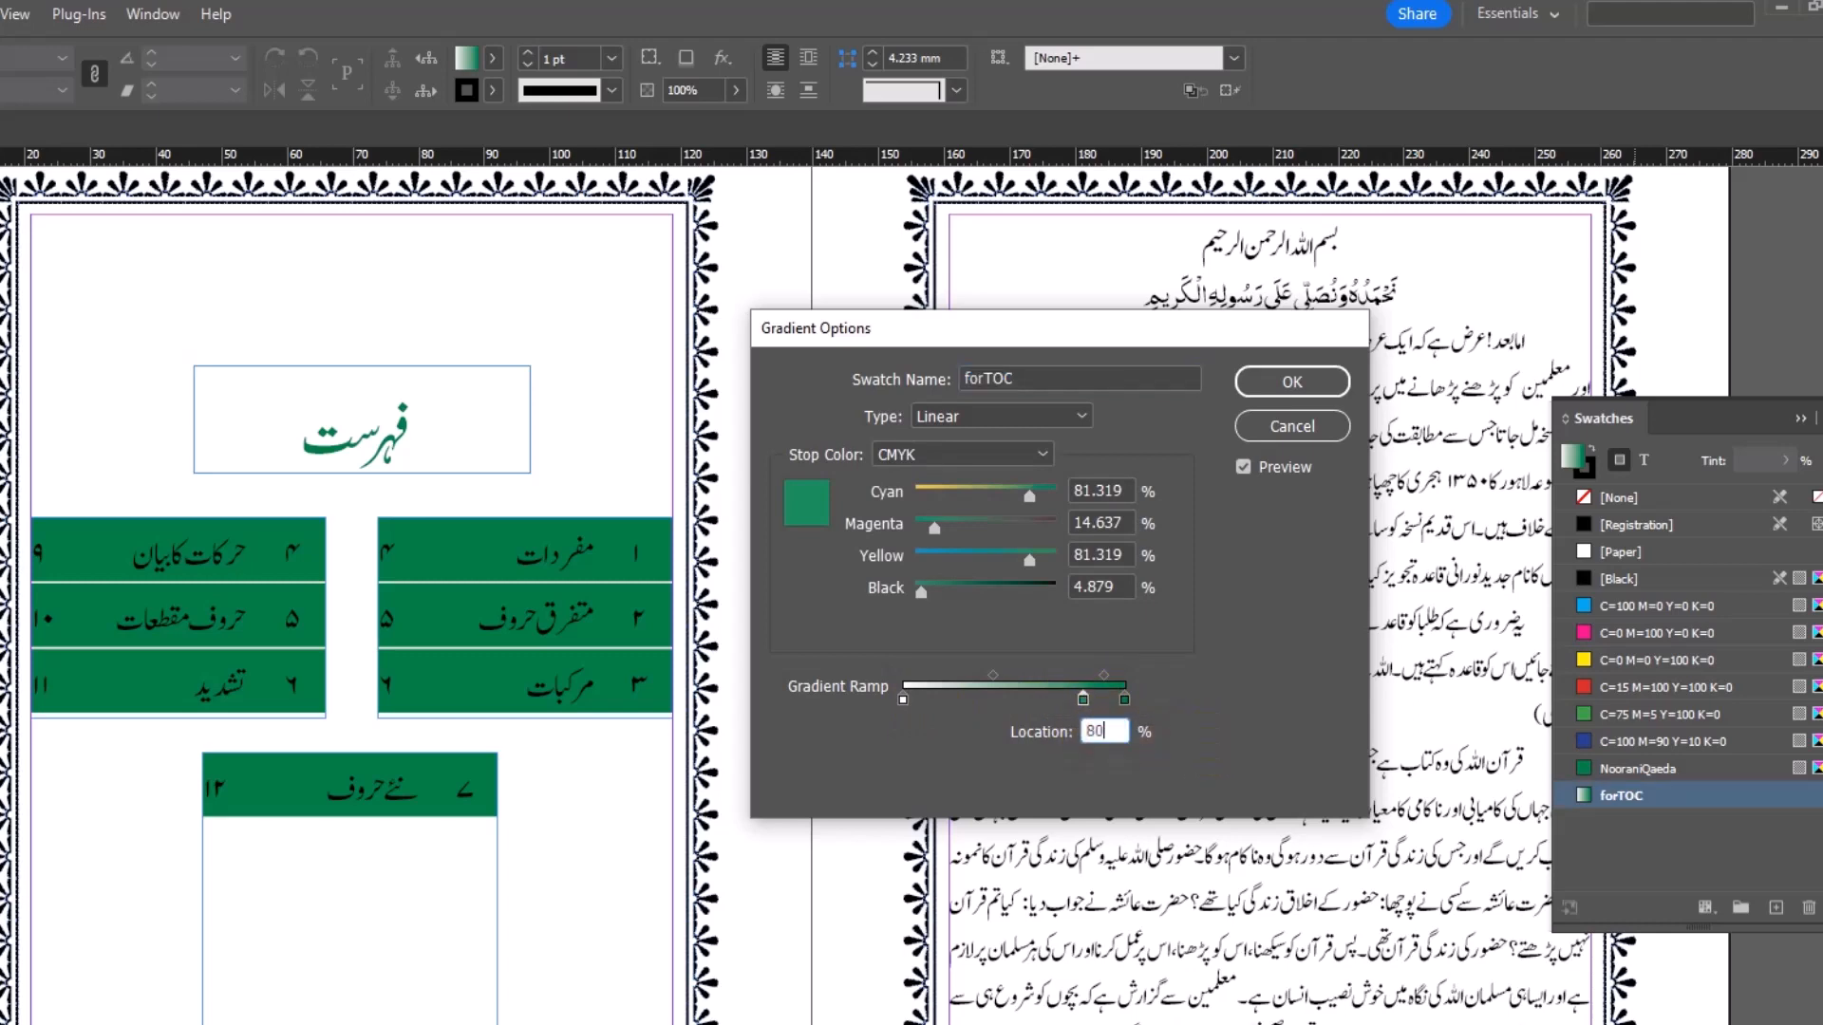
pyautogui.press('Tab')
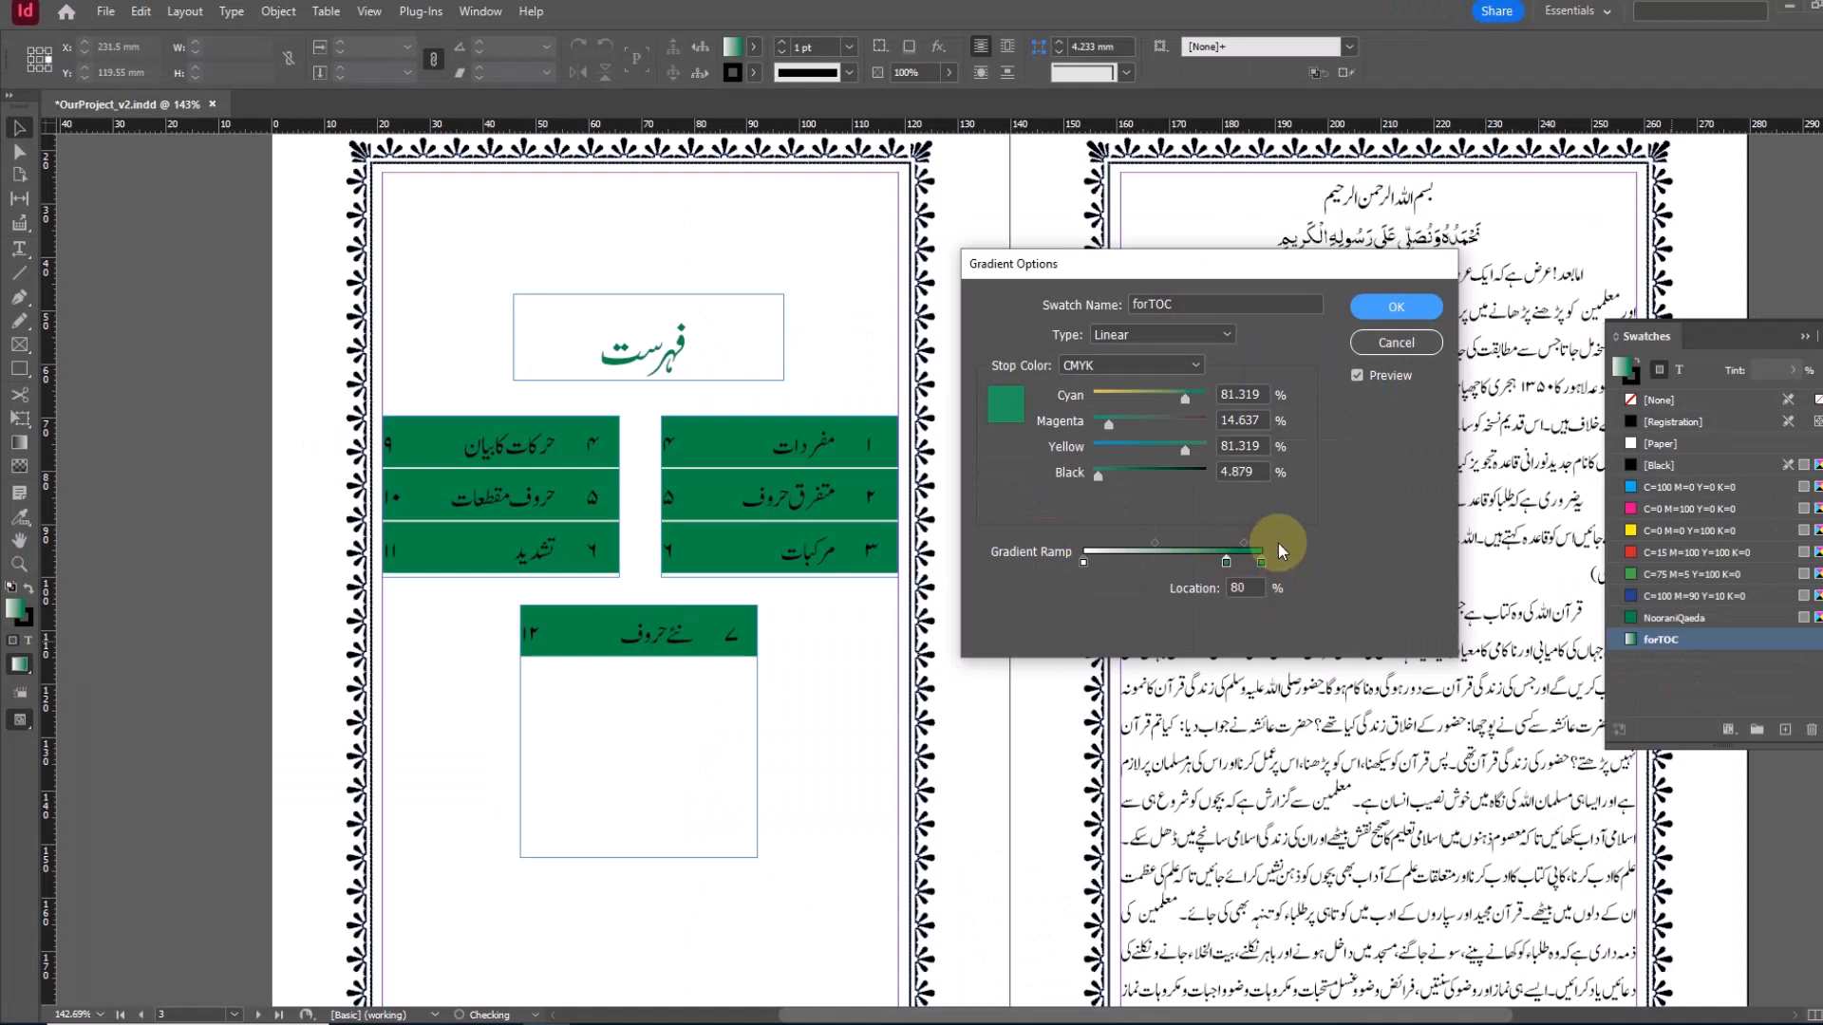
# Step: Set the 80% gradient stop's color to the NooraniQaeda swatch, and select the white stop at the ramp's start
pyautogui.click(1262, 562)
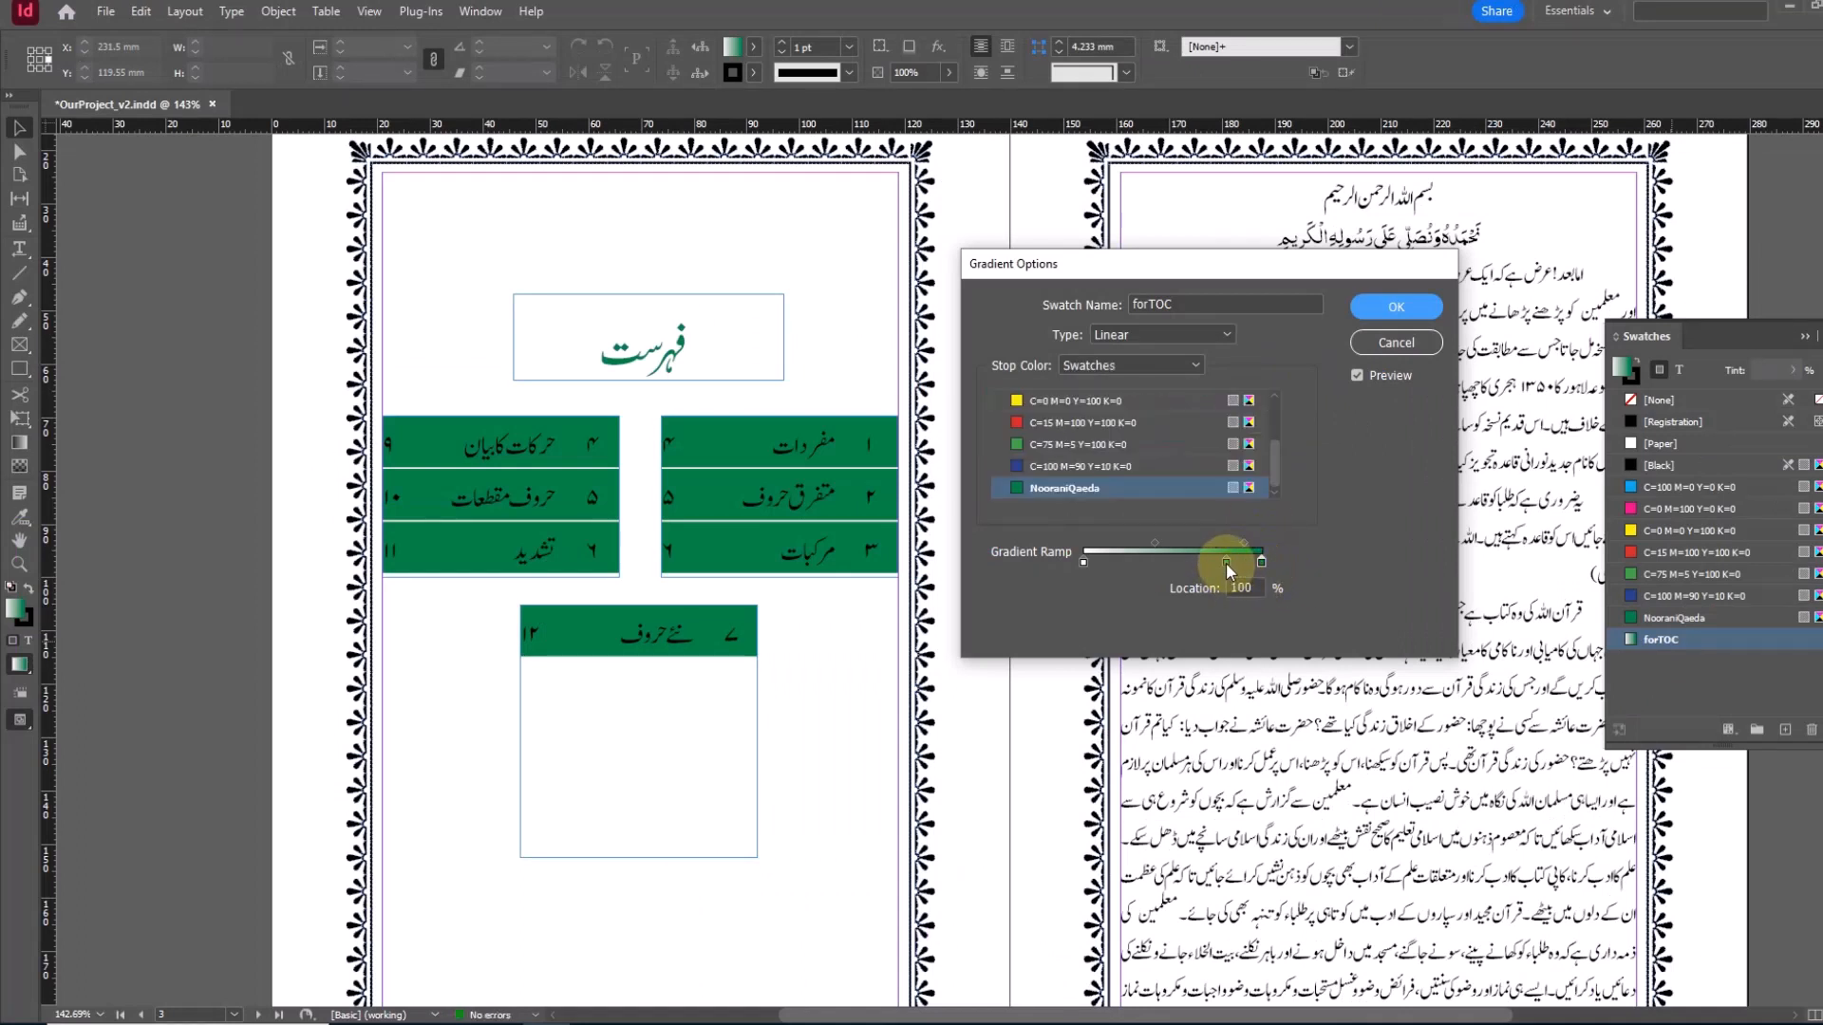
pyautogui.click(1227, 562)
pyautogui.click(1164, 361)
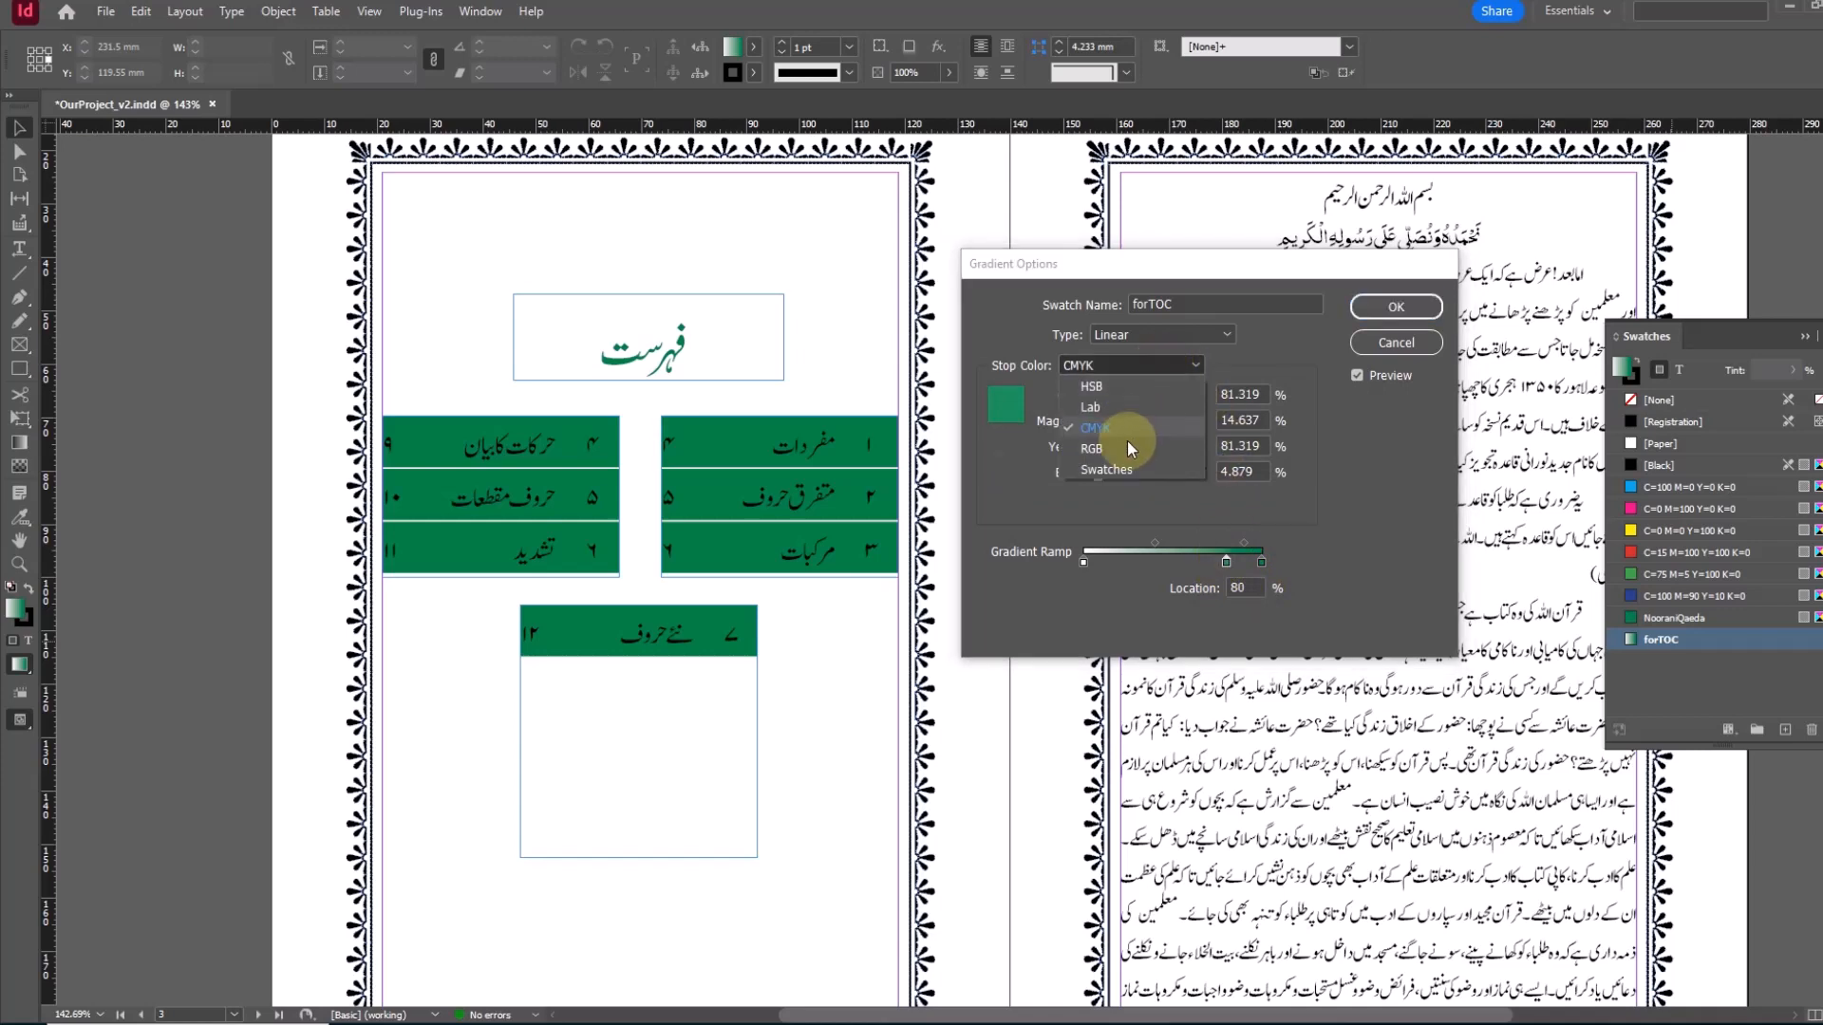
pyautogui.click(1118, 471)
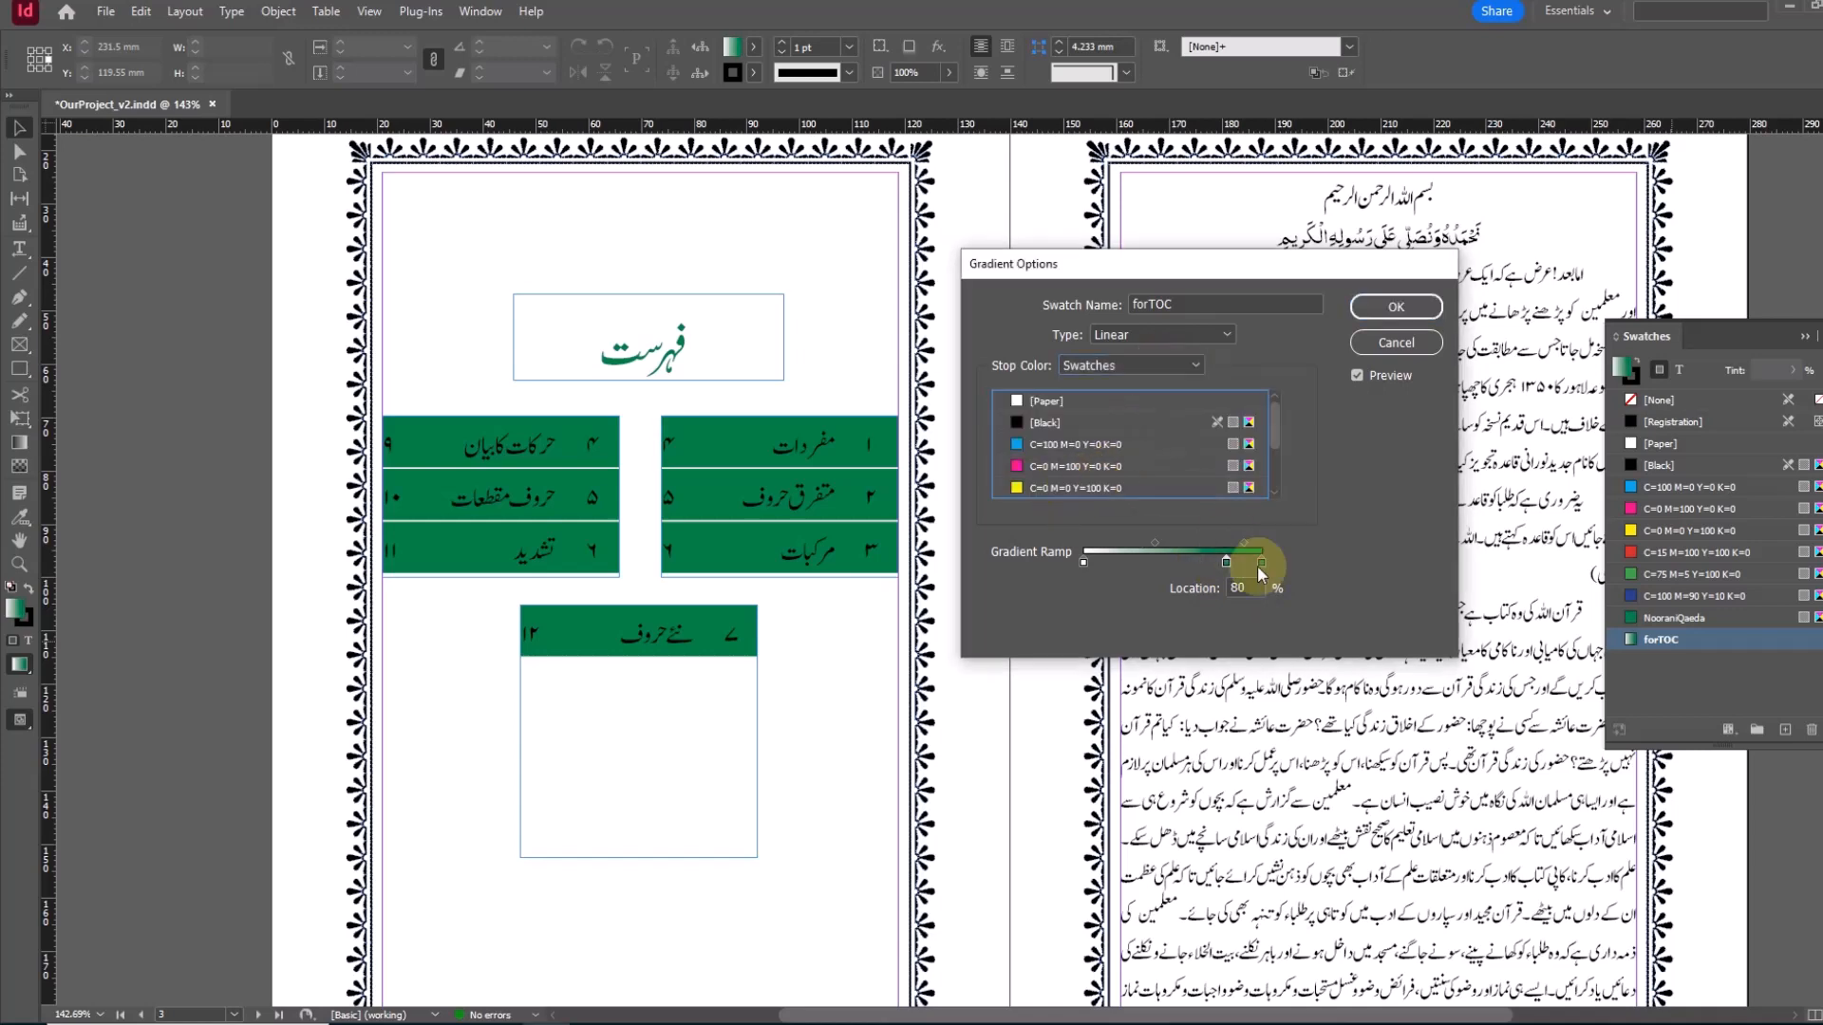
pyautogui.scroll(-2, 1160, 447)
pyautogui.click(1078, 488)
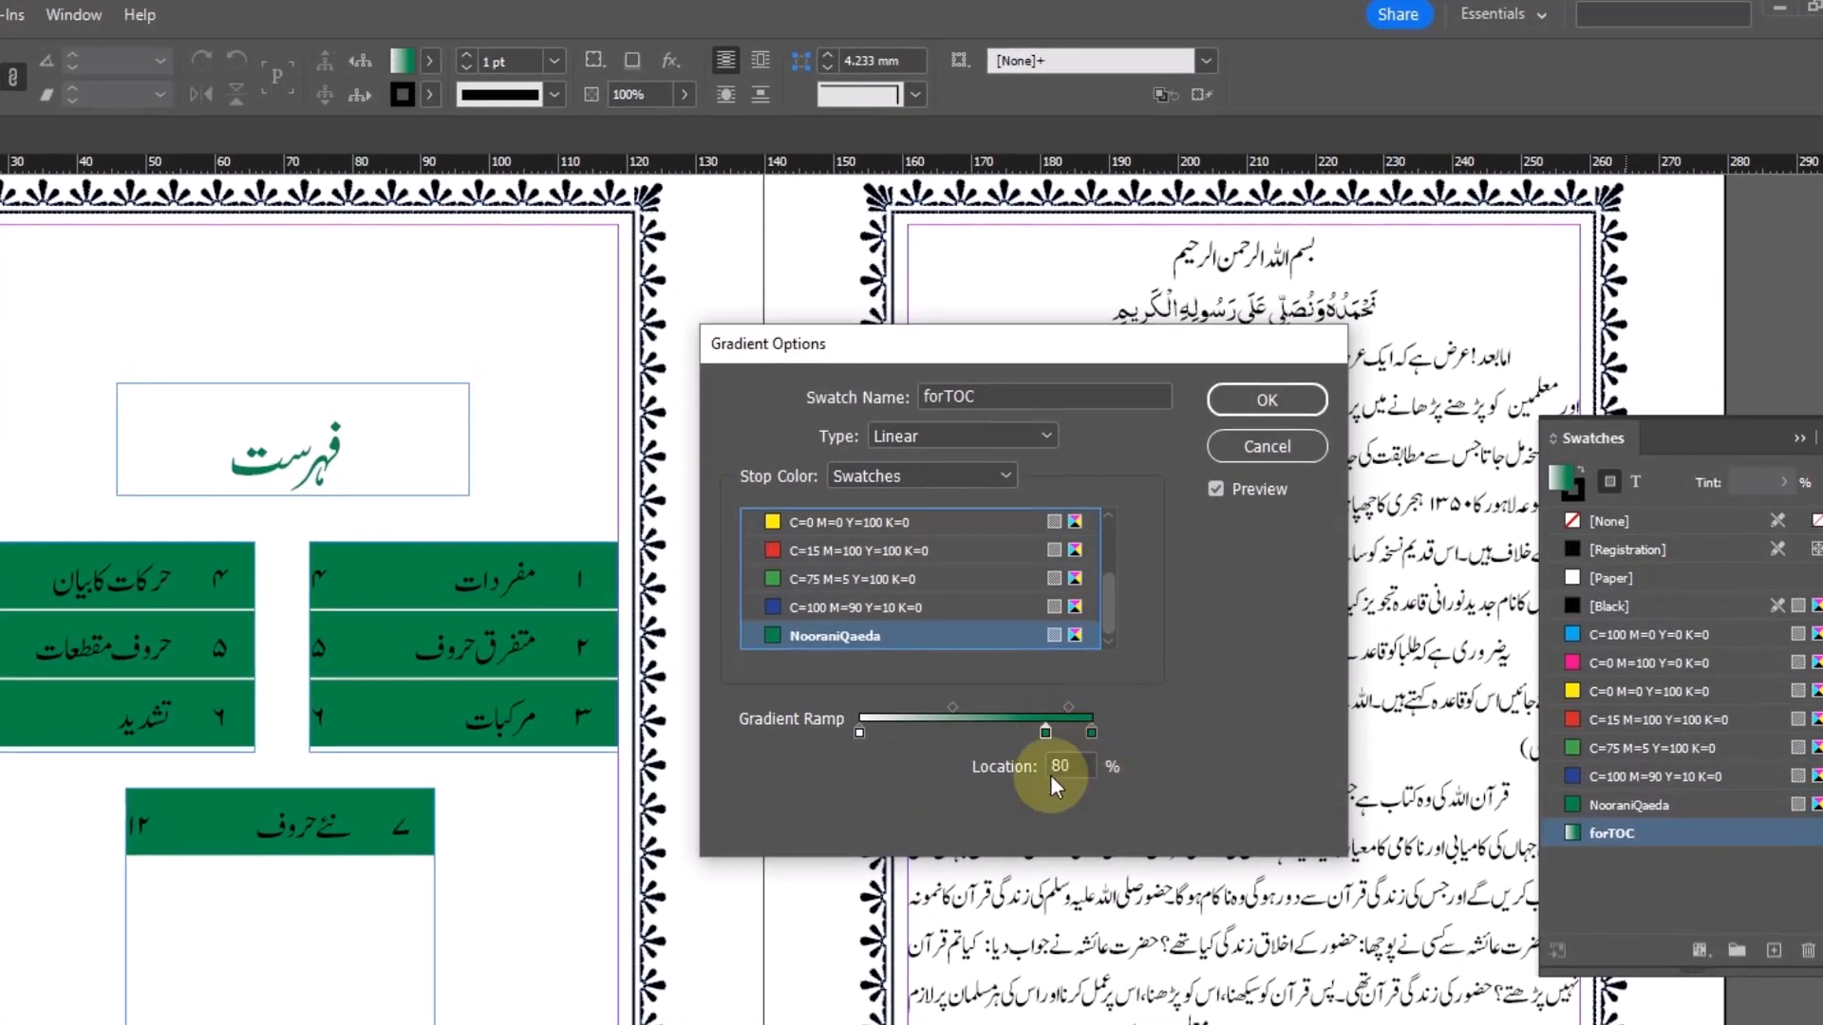
pyautogui.click(859, 732)
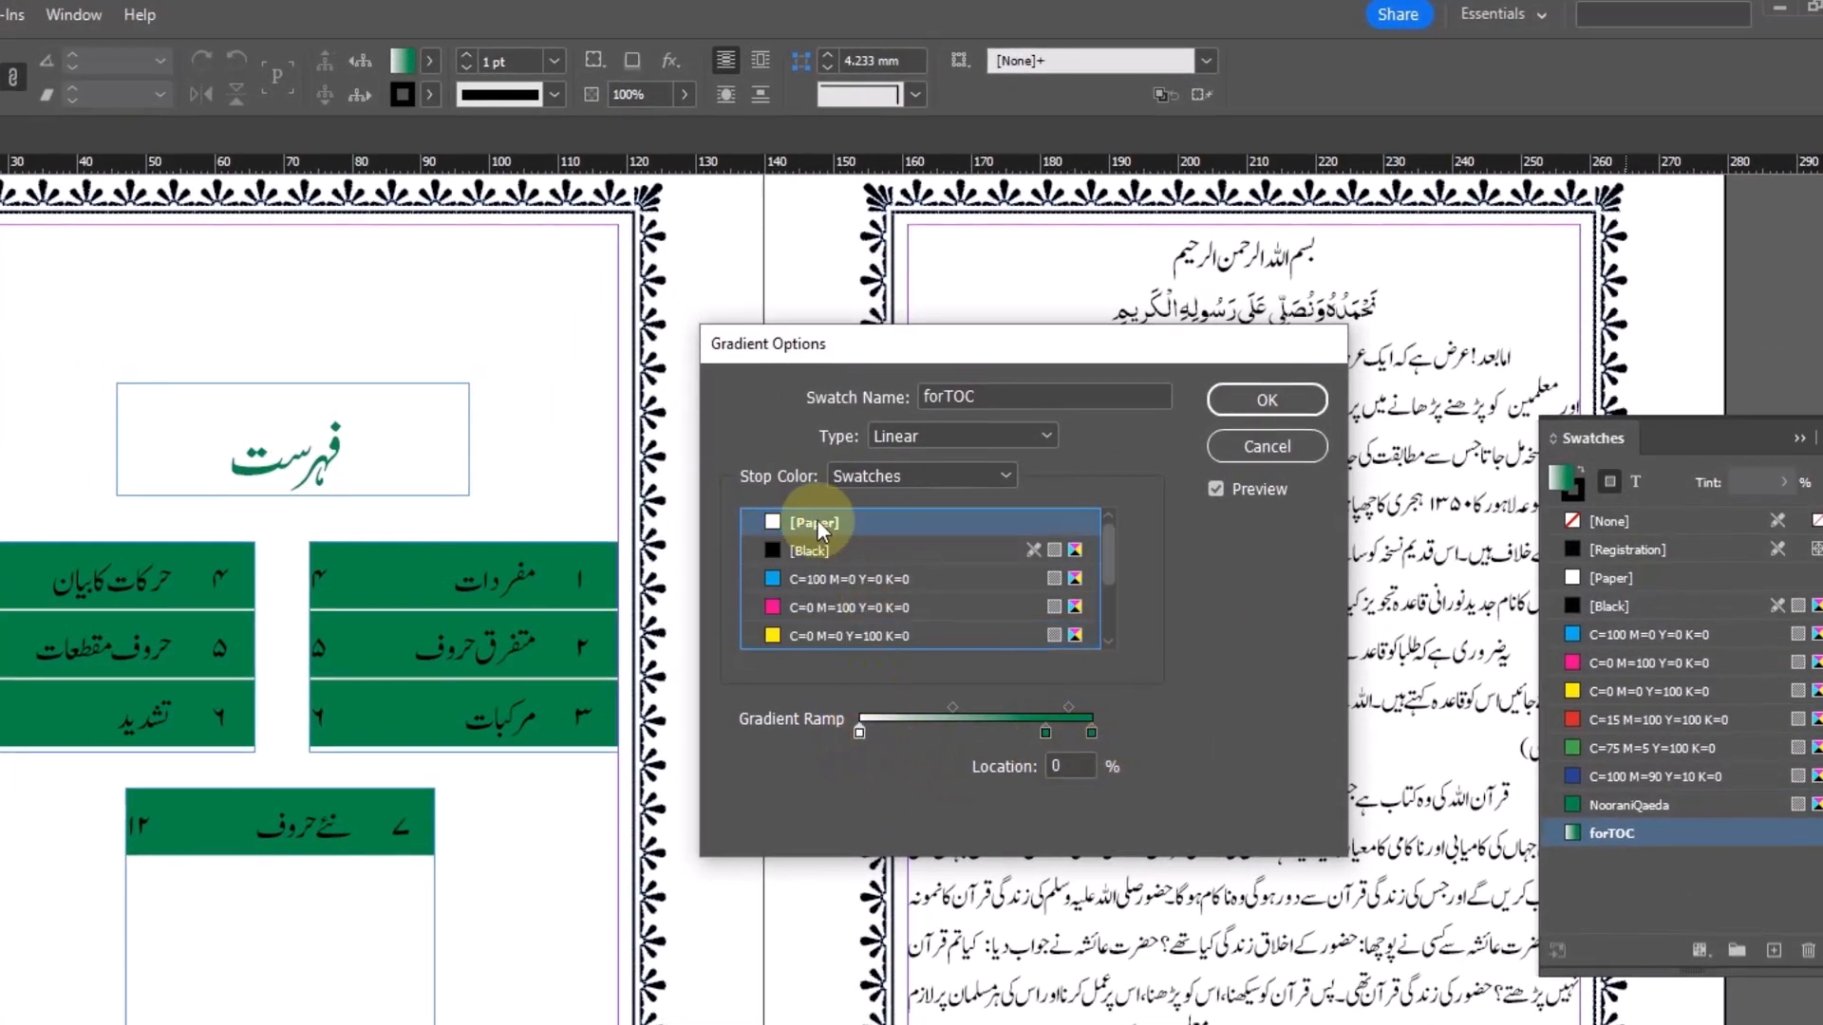
# Step: Add a color stop between the white stop and the 80% stop of the gradient, and reduce its CMYK values to 0
pyautogui.click(1006, 732)
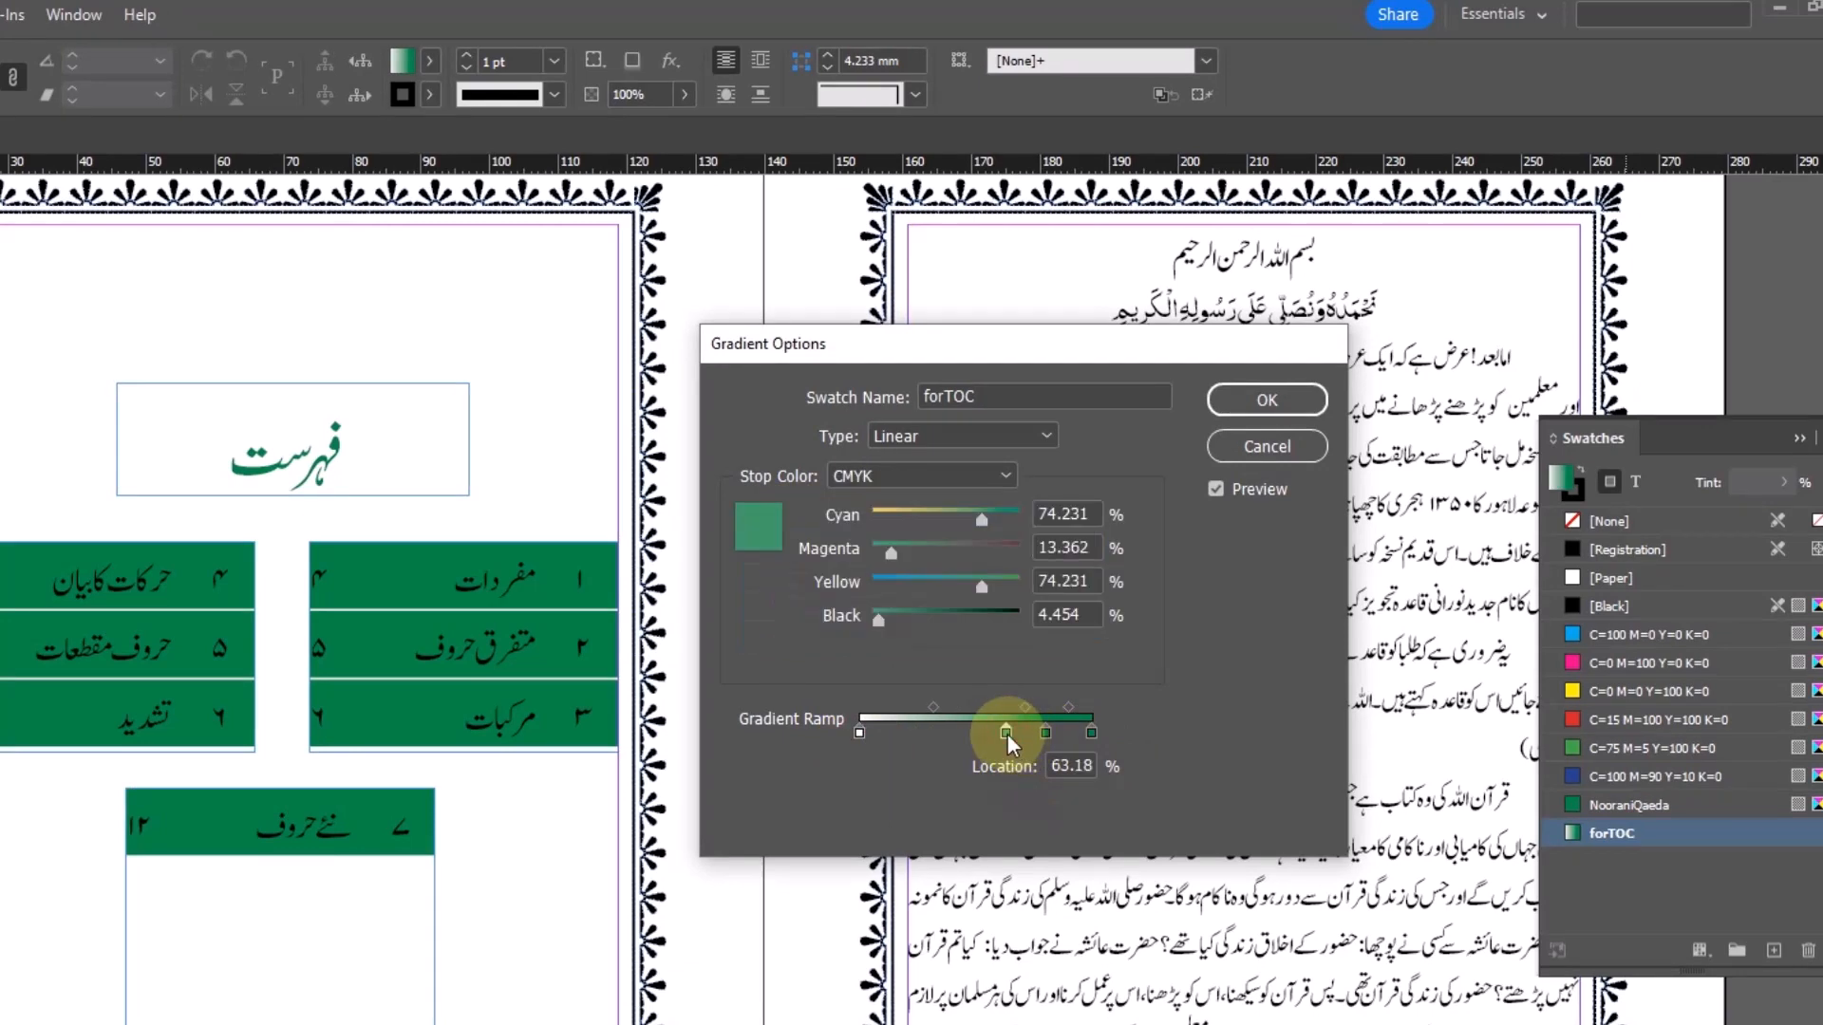
pyautogui.moveTo(982, 516); pyautogui.dragTo(760, 525)
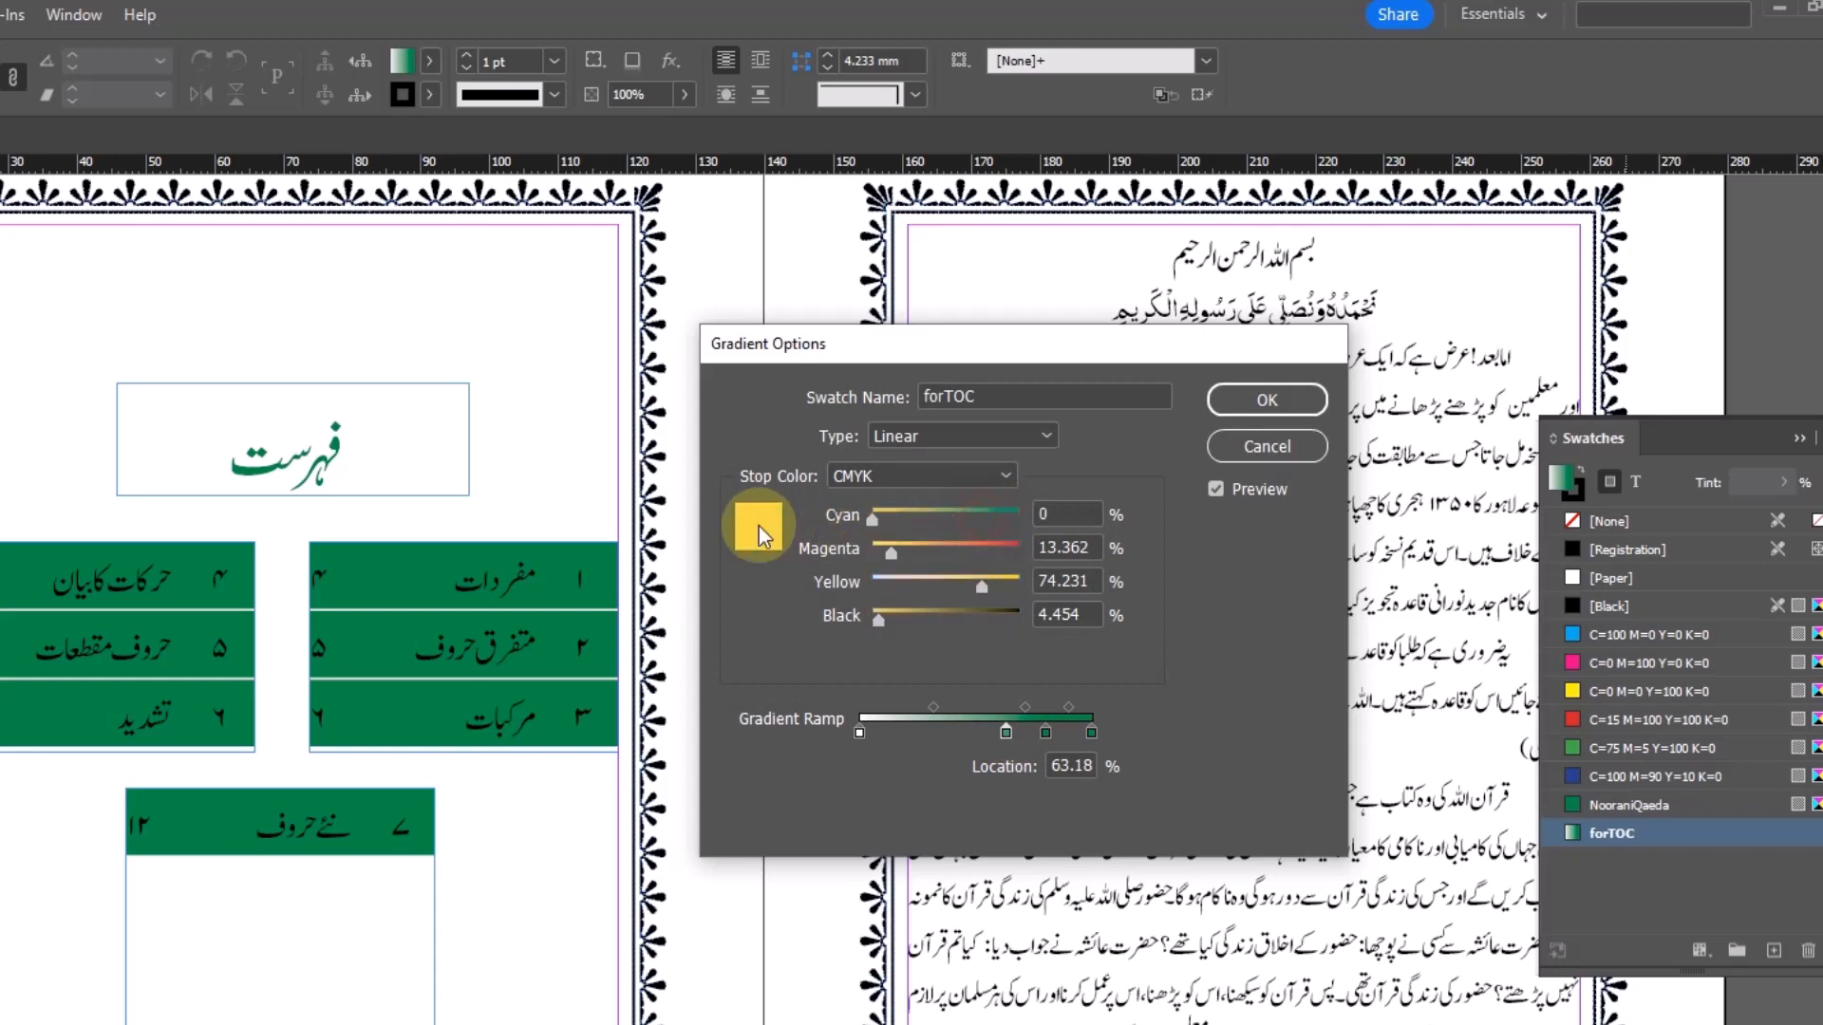
pyautogui.moveTo(883, 555); pyautogui.dragTo(867, 554)
pyautogui.moveTo(982, 587); pyautogui.dragTo(866, 621)
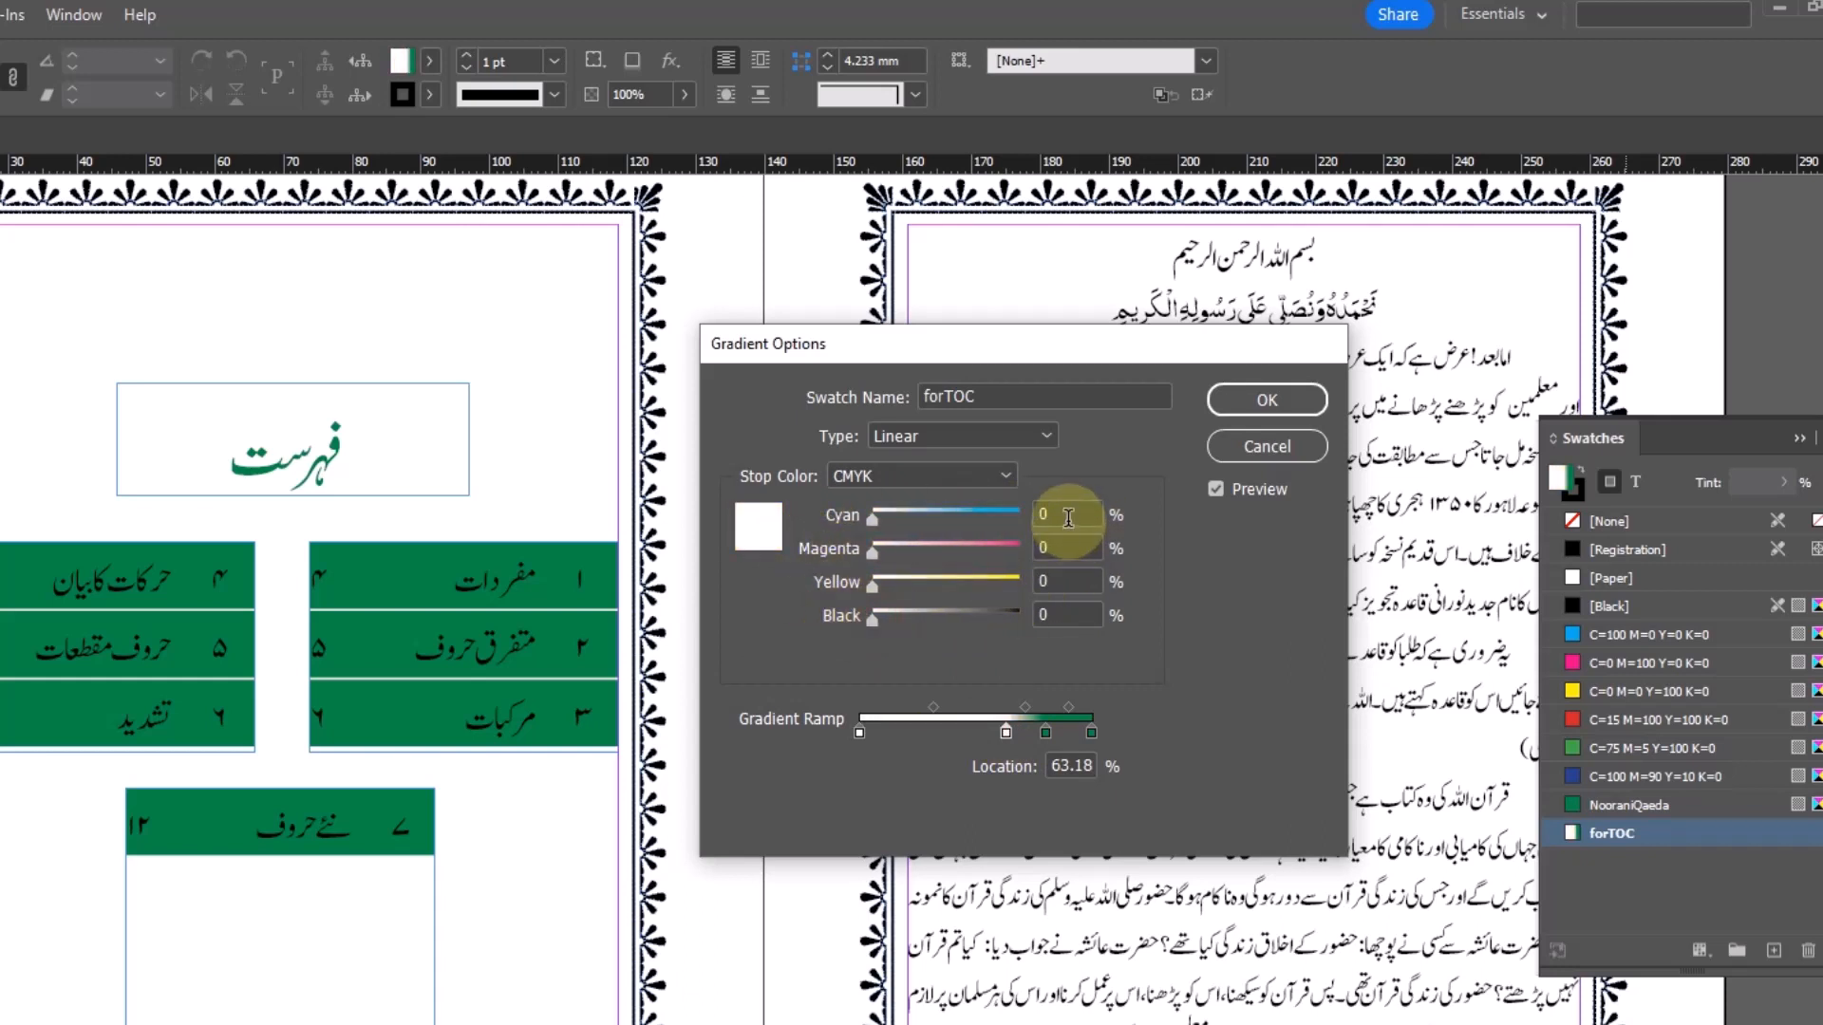
# Step: Set the new gradient stop's color to 20% cyan and 20% yellow
pyautogui.moveTo(1070, 518); pyautogui.dragTo(942, 522)
pyautogui.write('20')
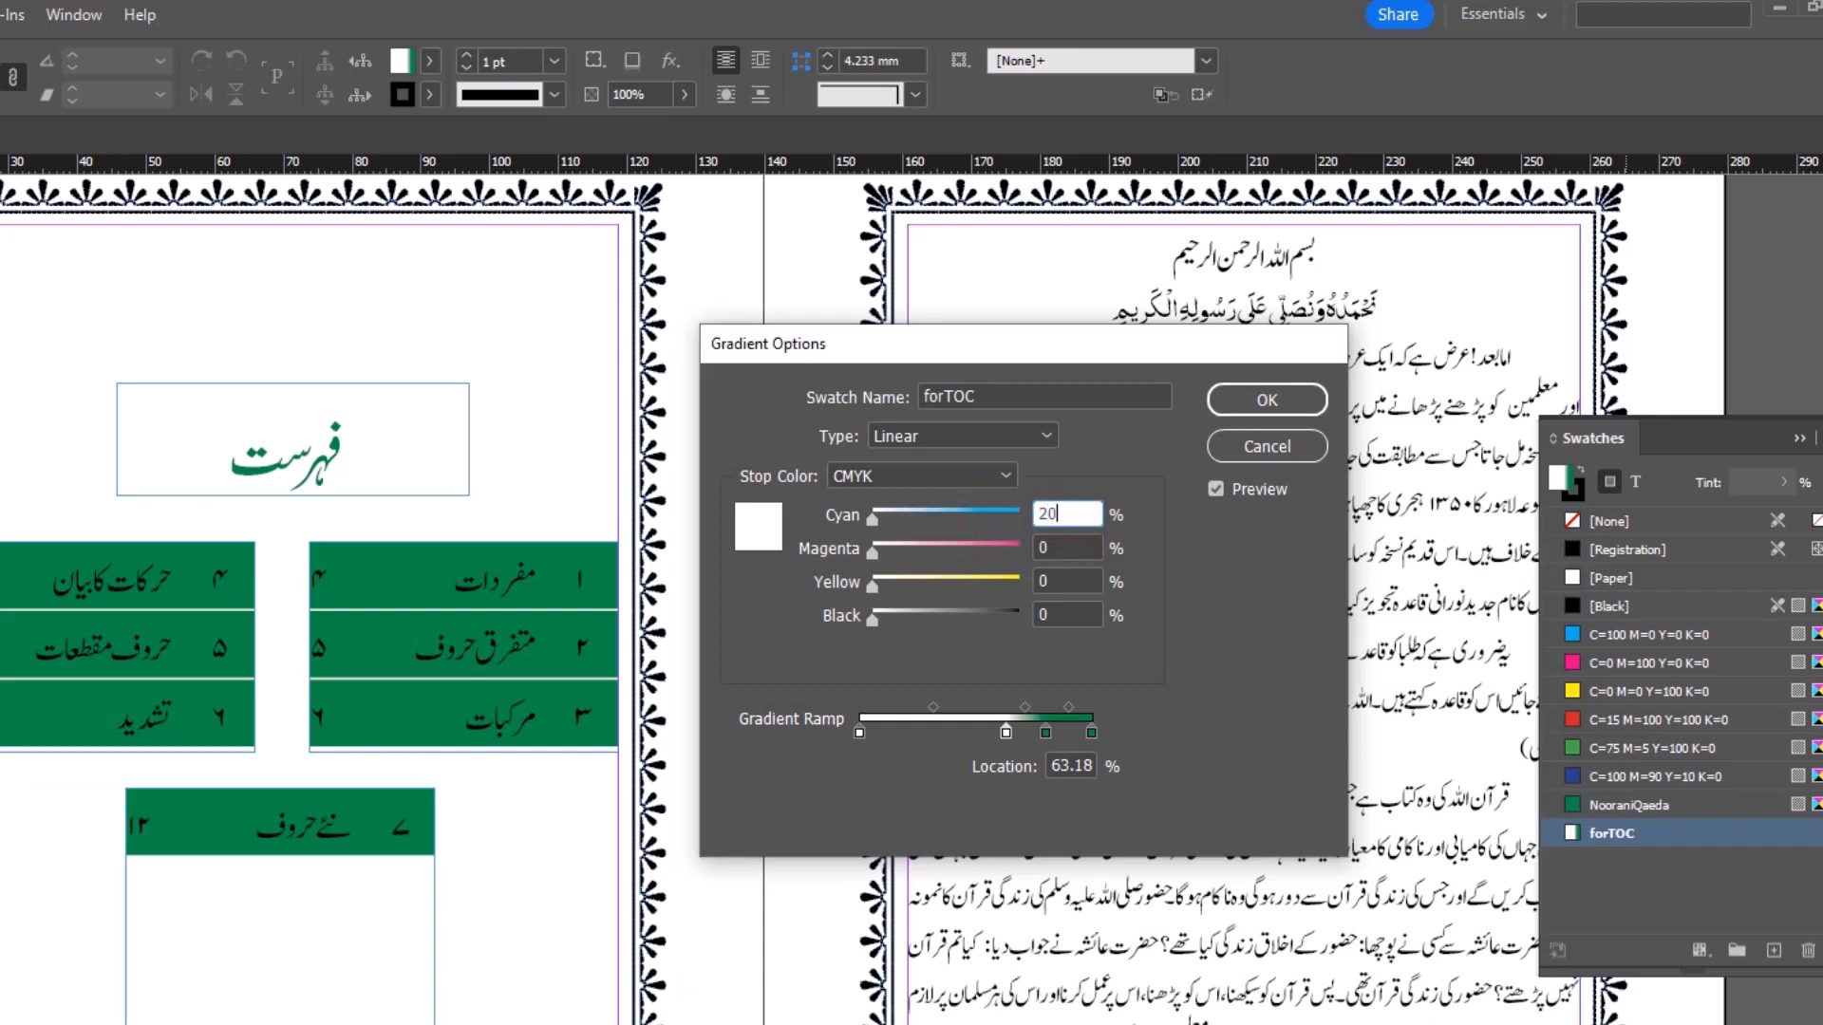
pyautogui.press('Tab')
pyautogui.press('Tab')
pyautogui.write('2')
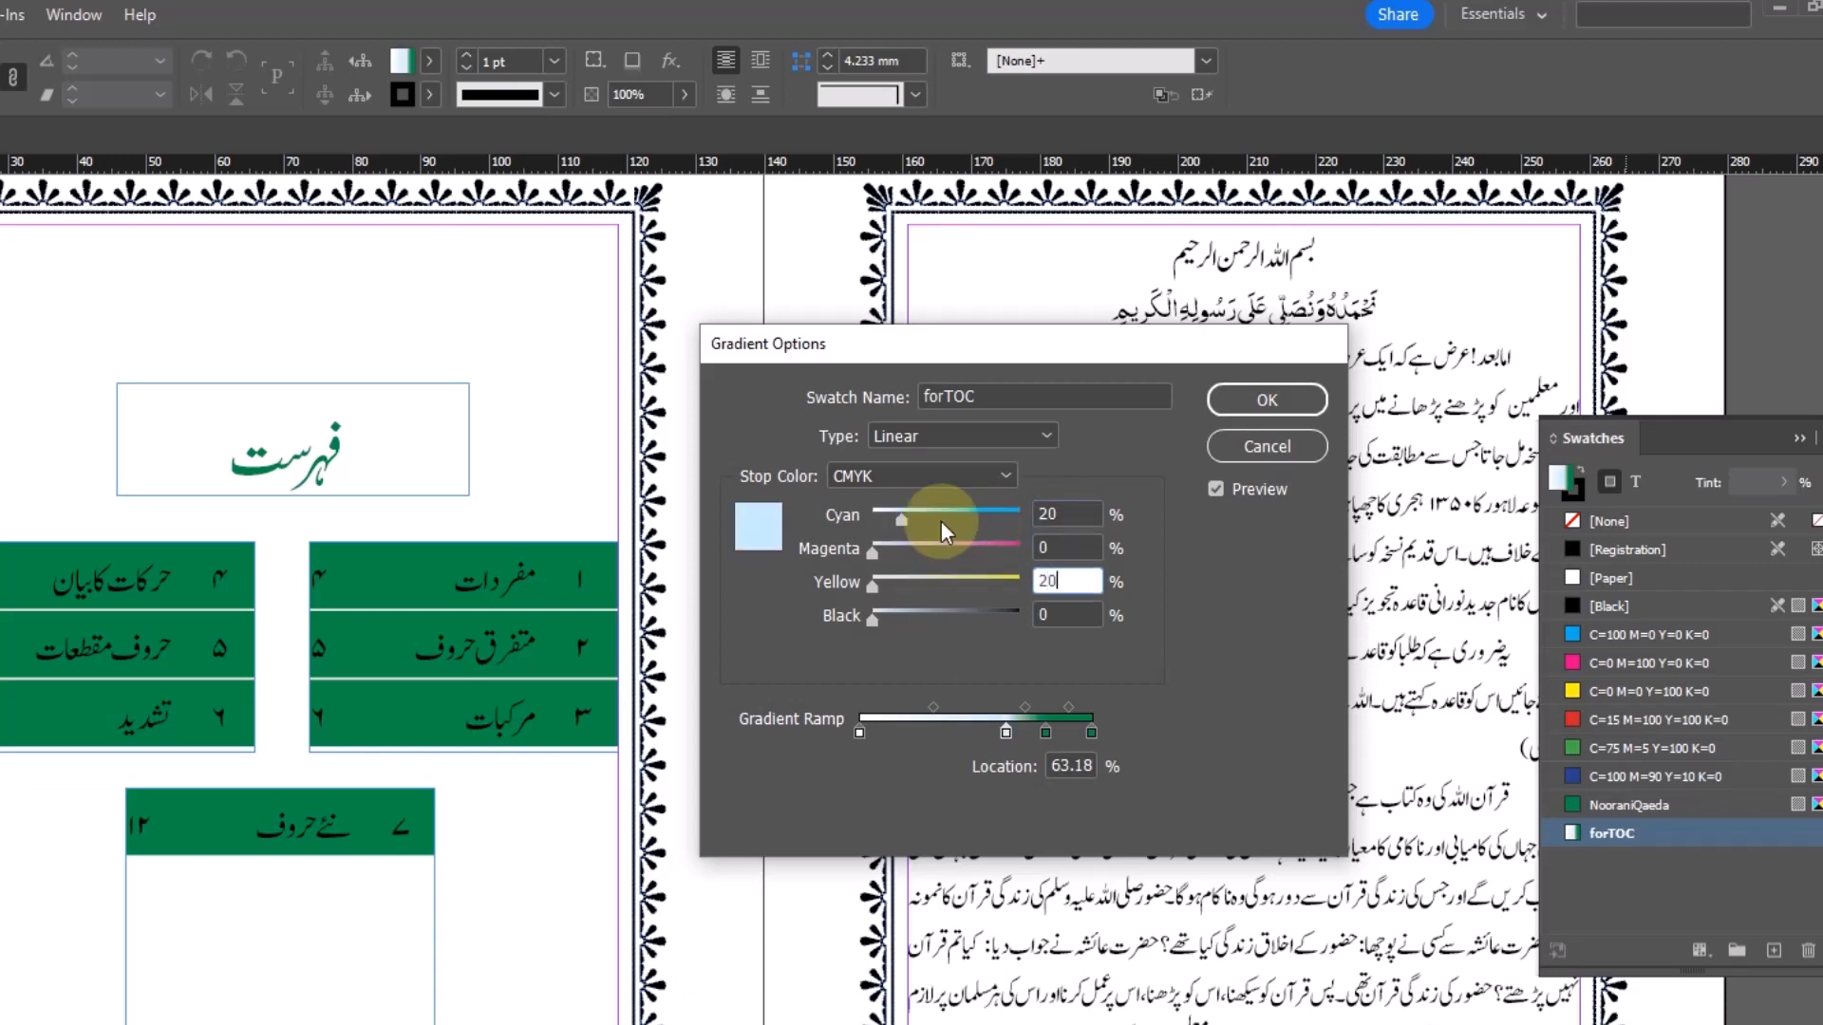
pyautogui.press('Tab')
# Step: Move the pale green stop to 79.9% on the ramp and save the forTOC swatch
pyautogui.click(1005, 732)
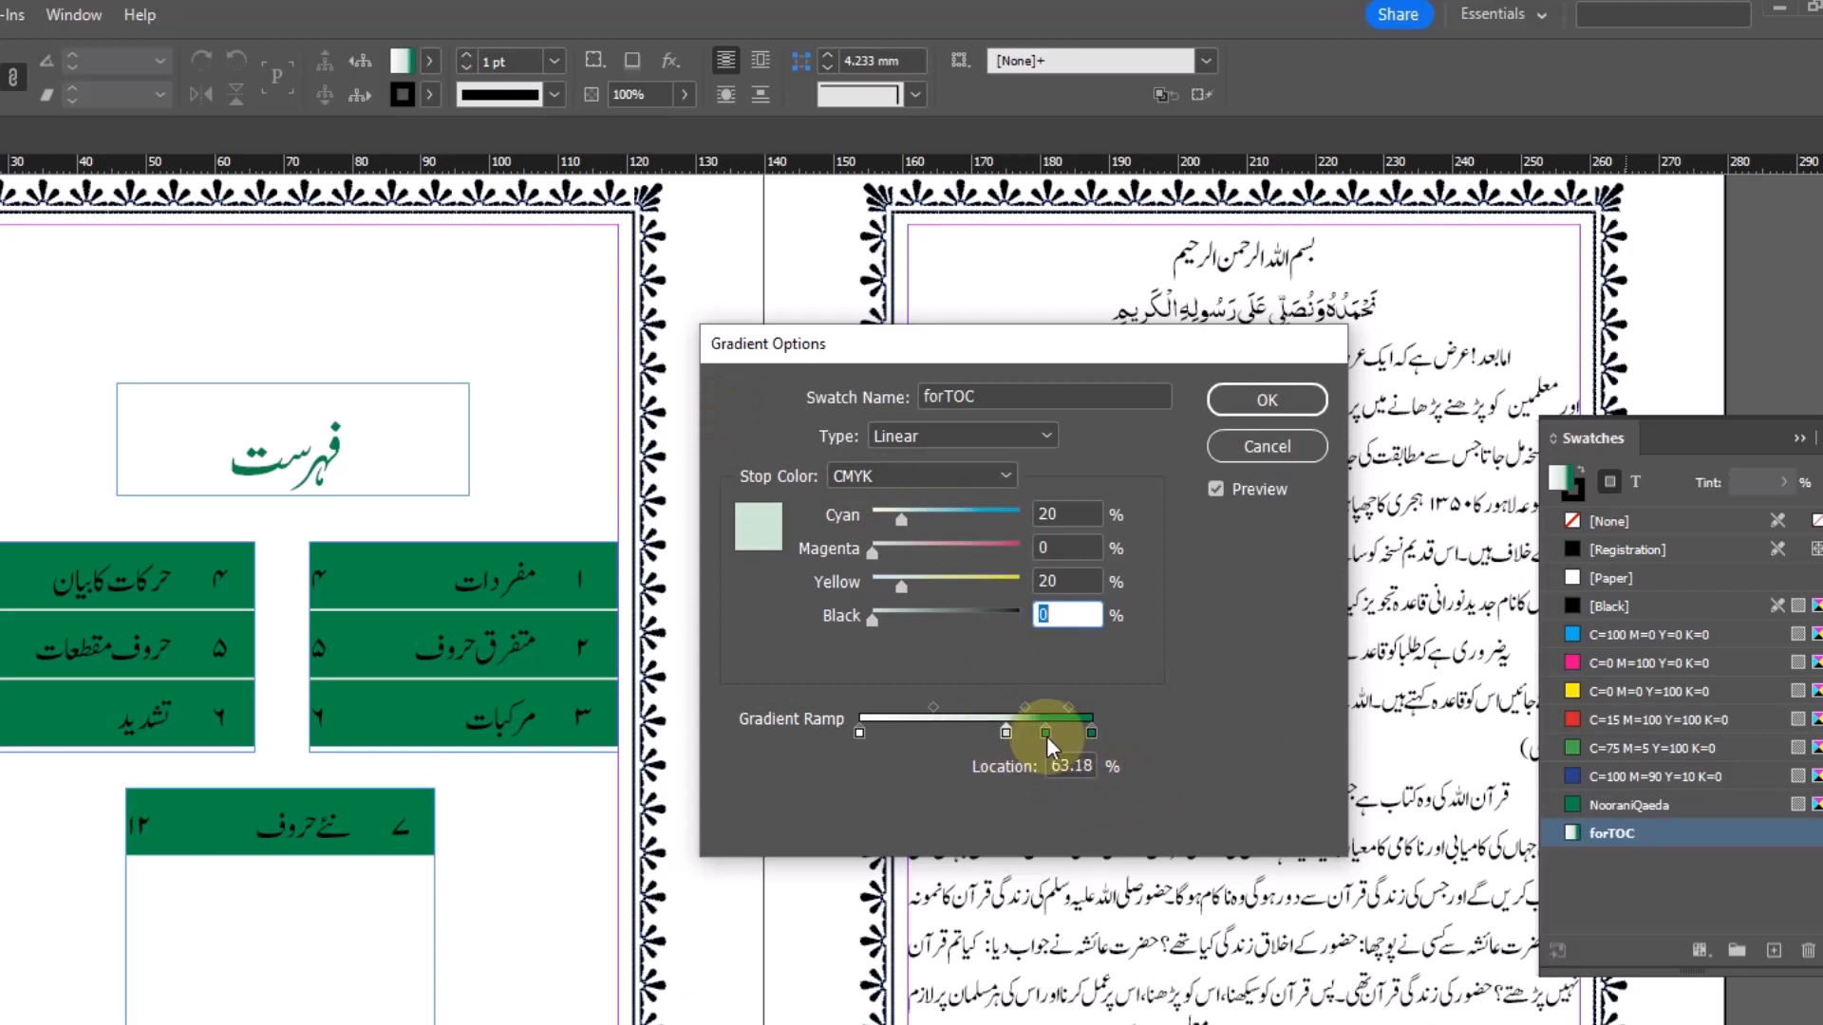
pyautogui.click(1046, 733)
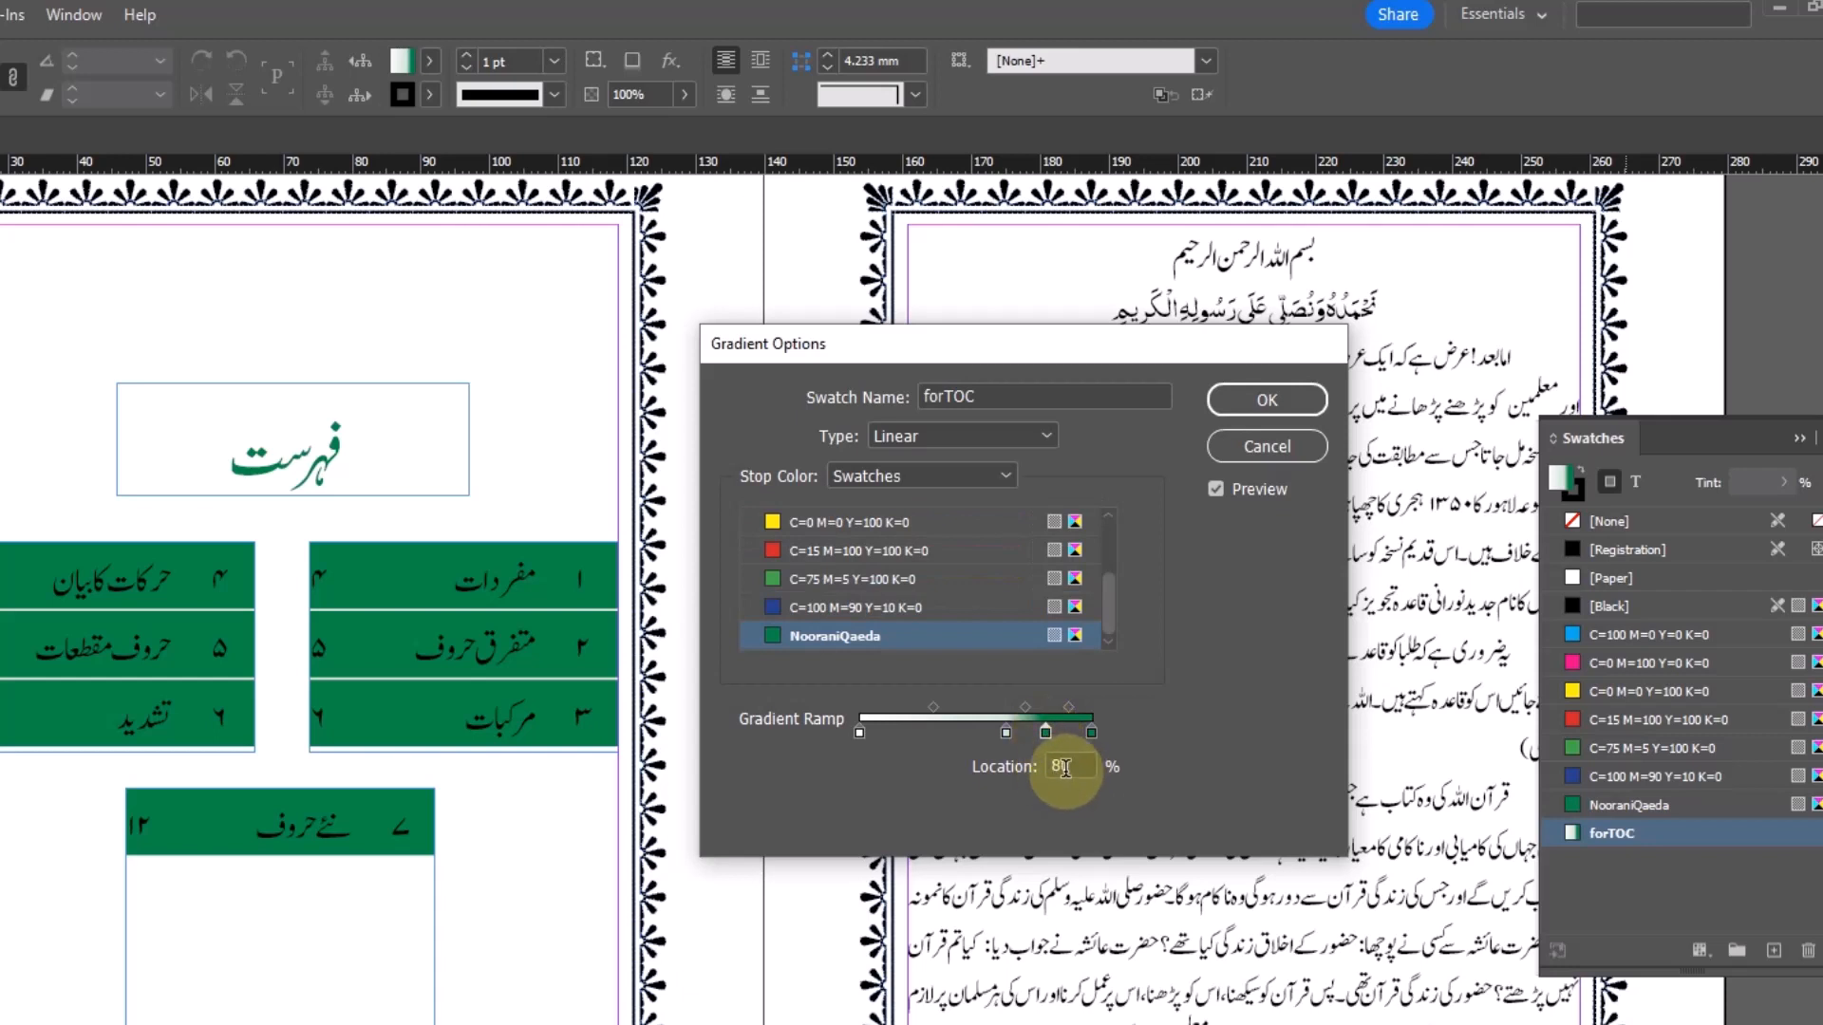
pyautogui.click(1006, 732)
pyautogui.press('Tab')
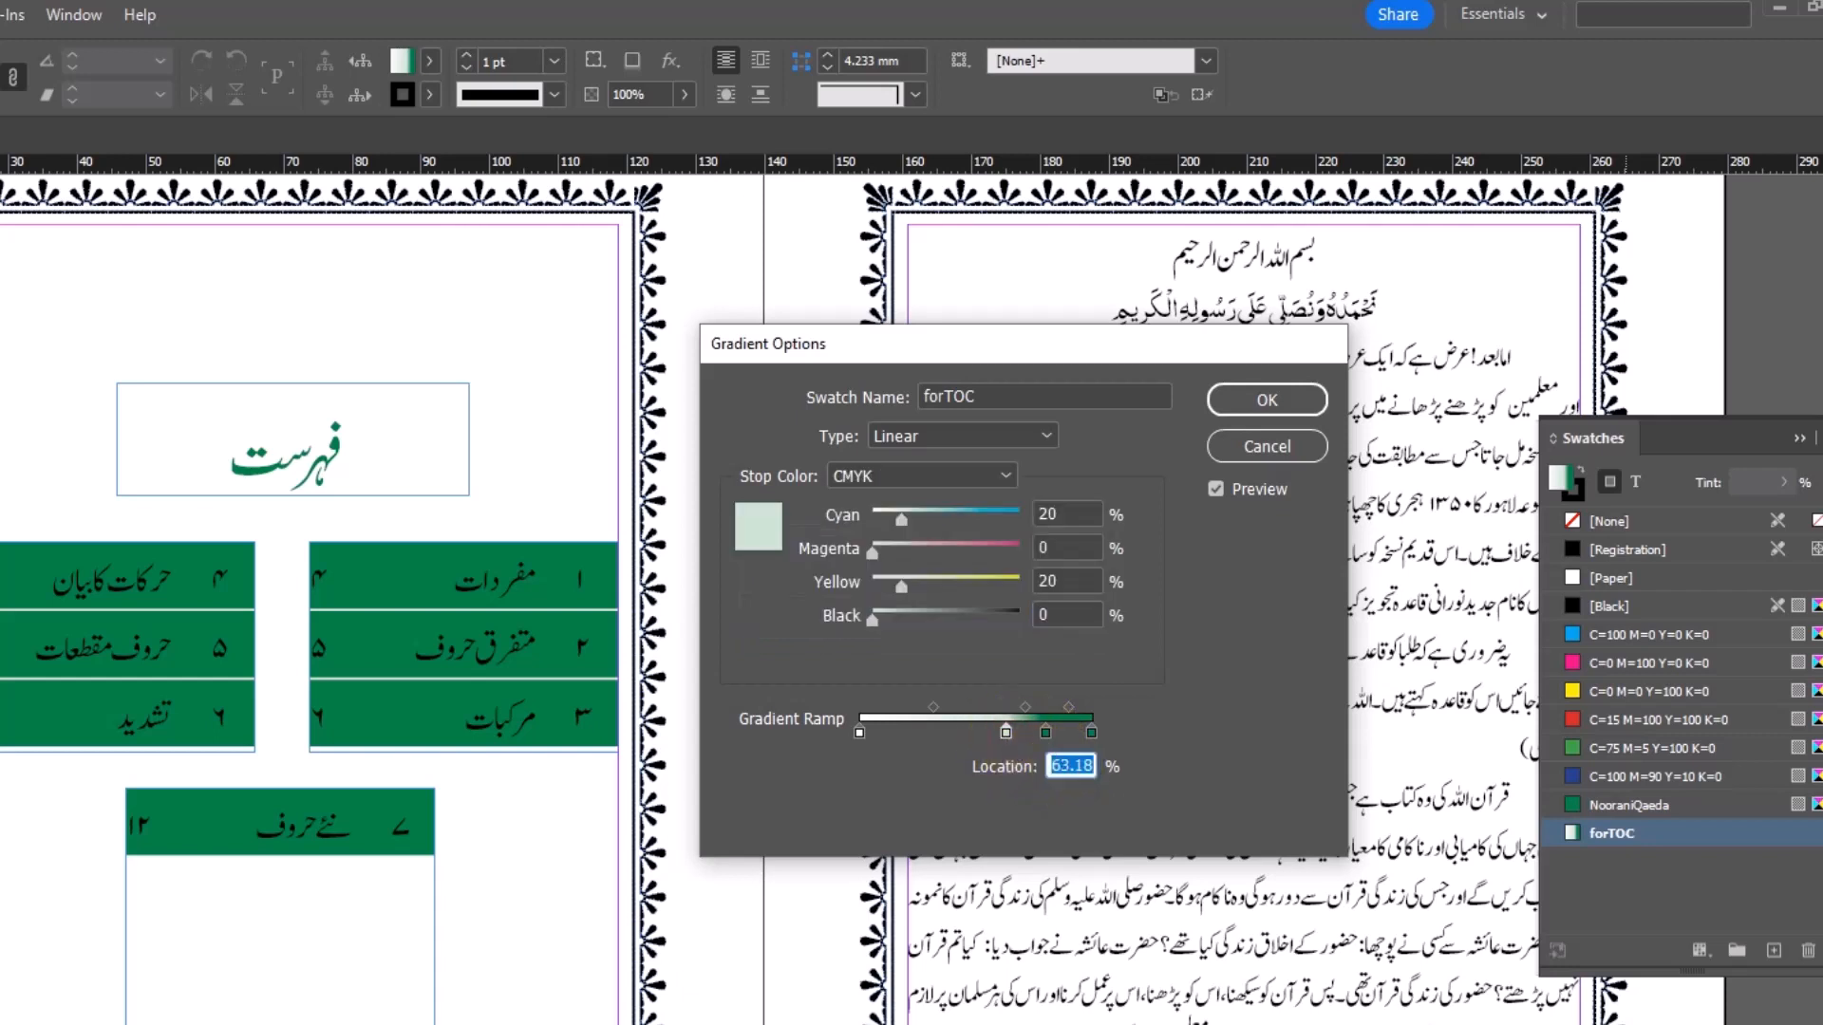
pyautogui.write('79.5')
pyautogui.press('Tab')
pyautogui.click(1081, 765)
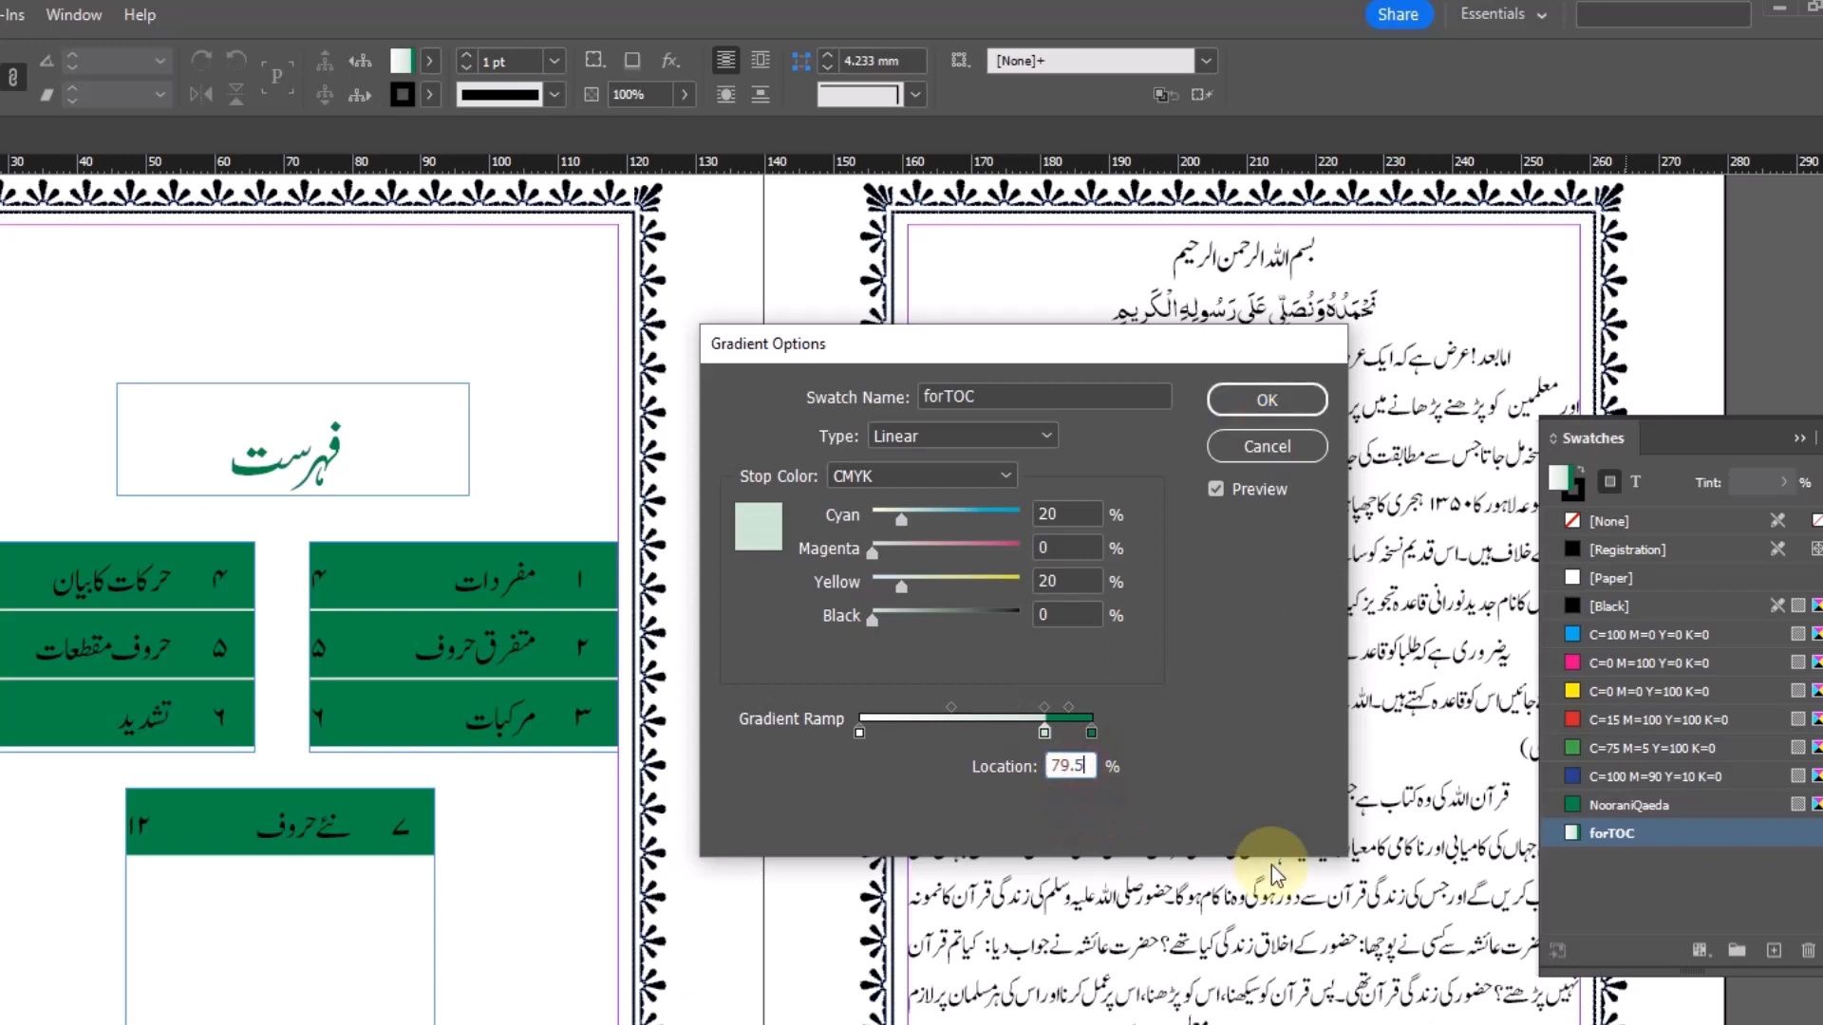
pyautogui.write('9')
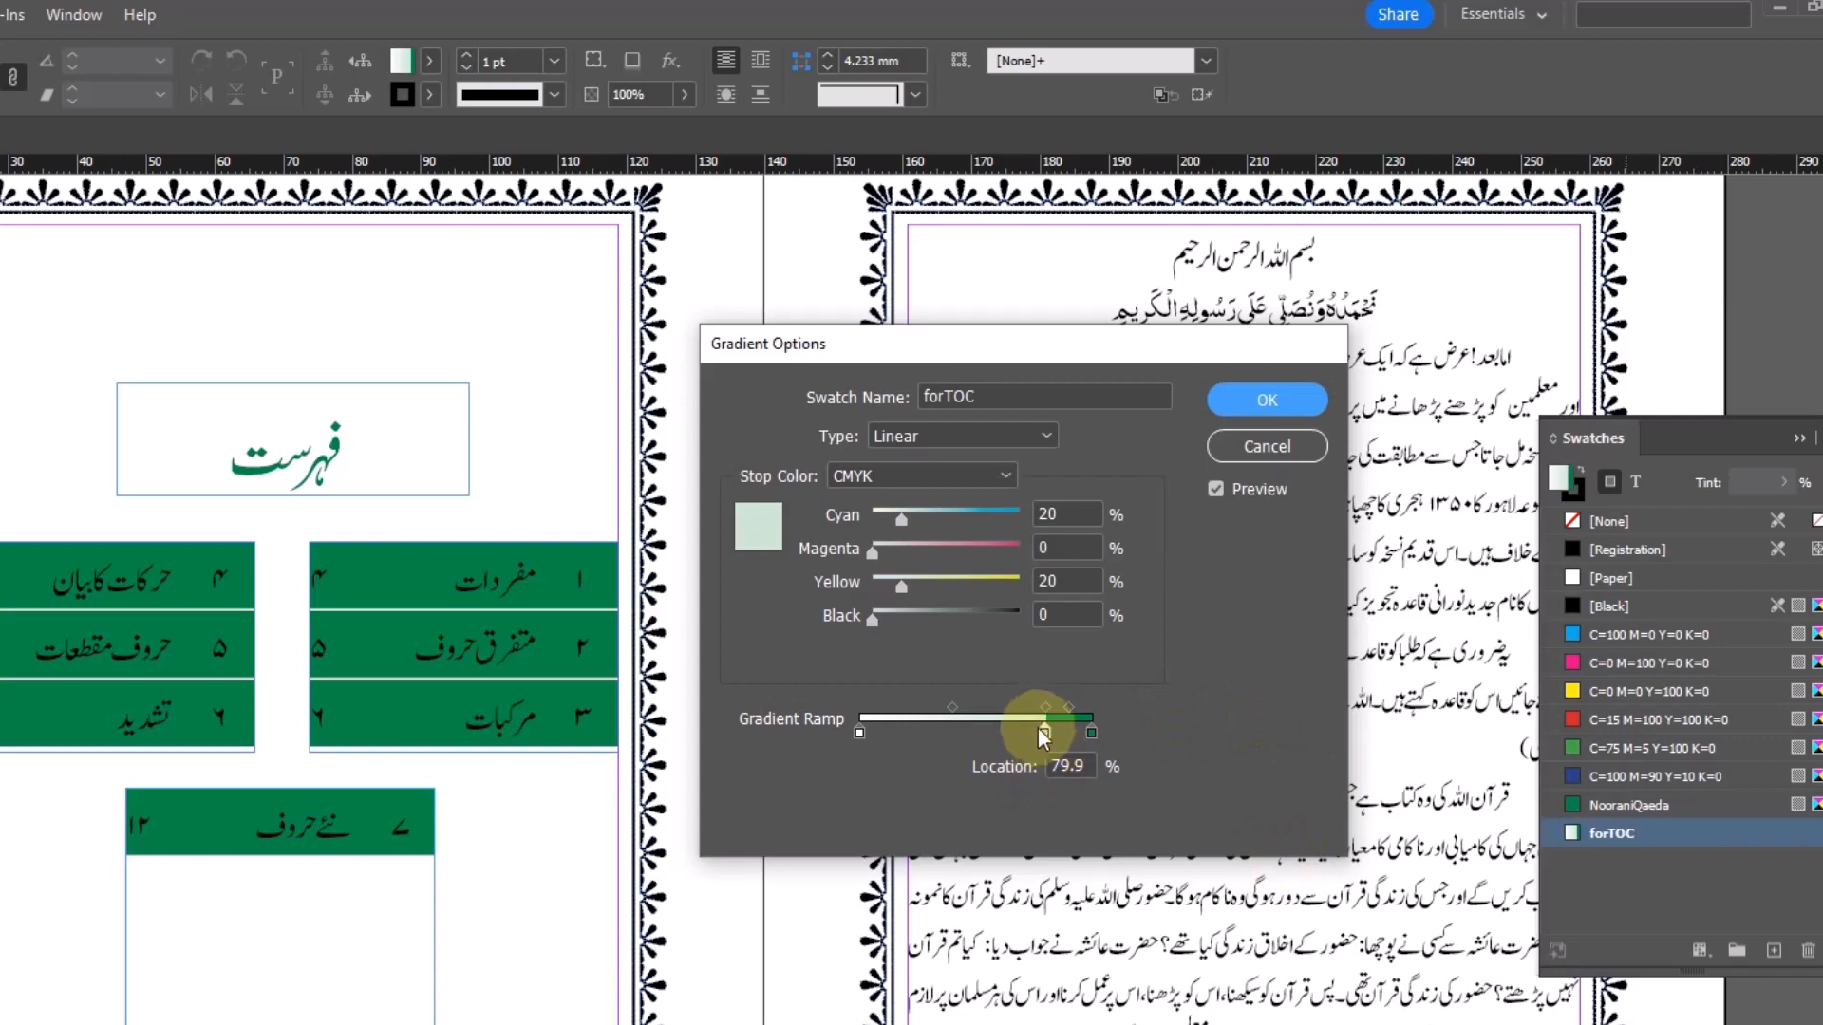
pyautogui.click(1270, 402)
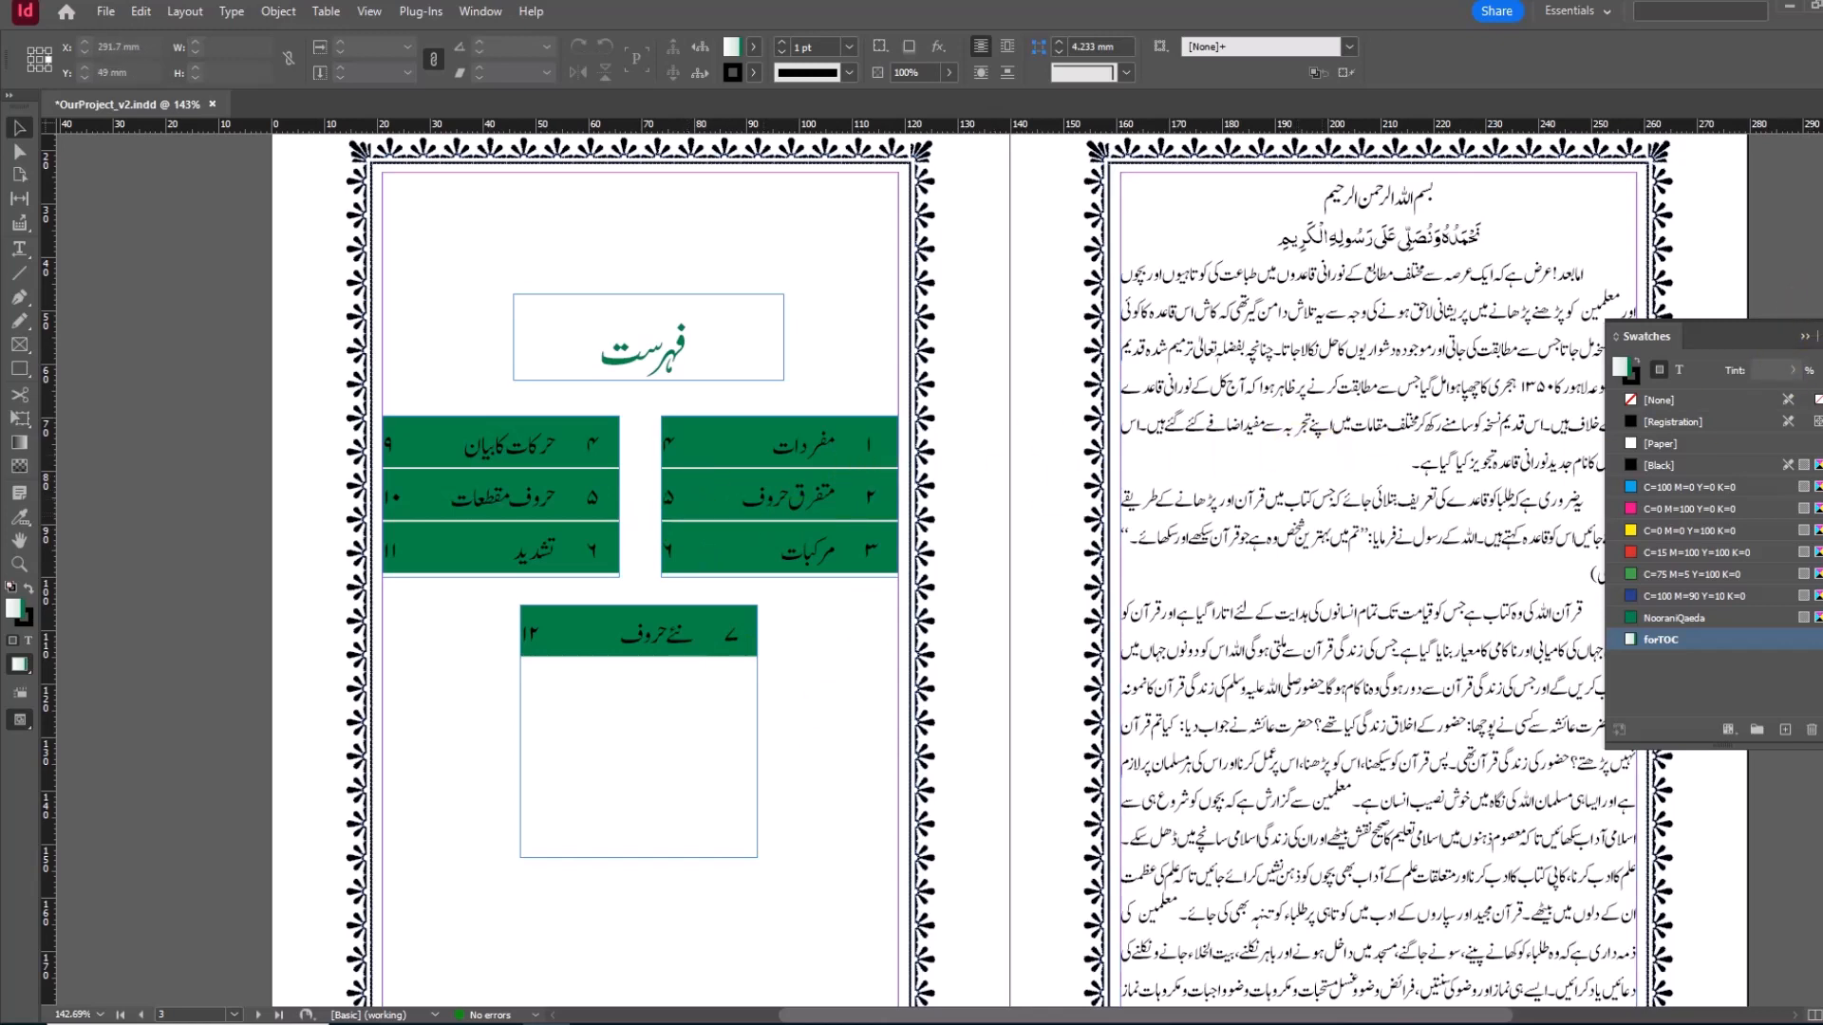
# Step: Edit the TOC Items paragraph style and set its paragraph shading color to forTOC
pyautogui.click(1804, 336)
pyautogui.press('F11')
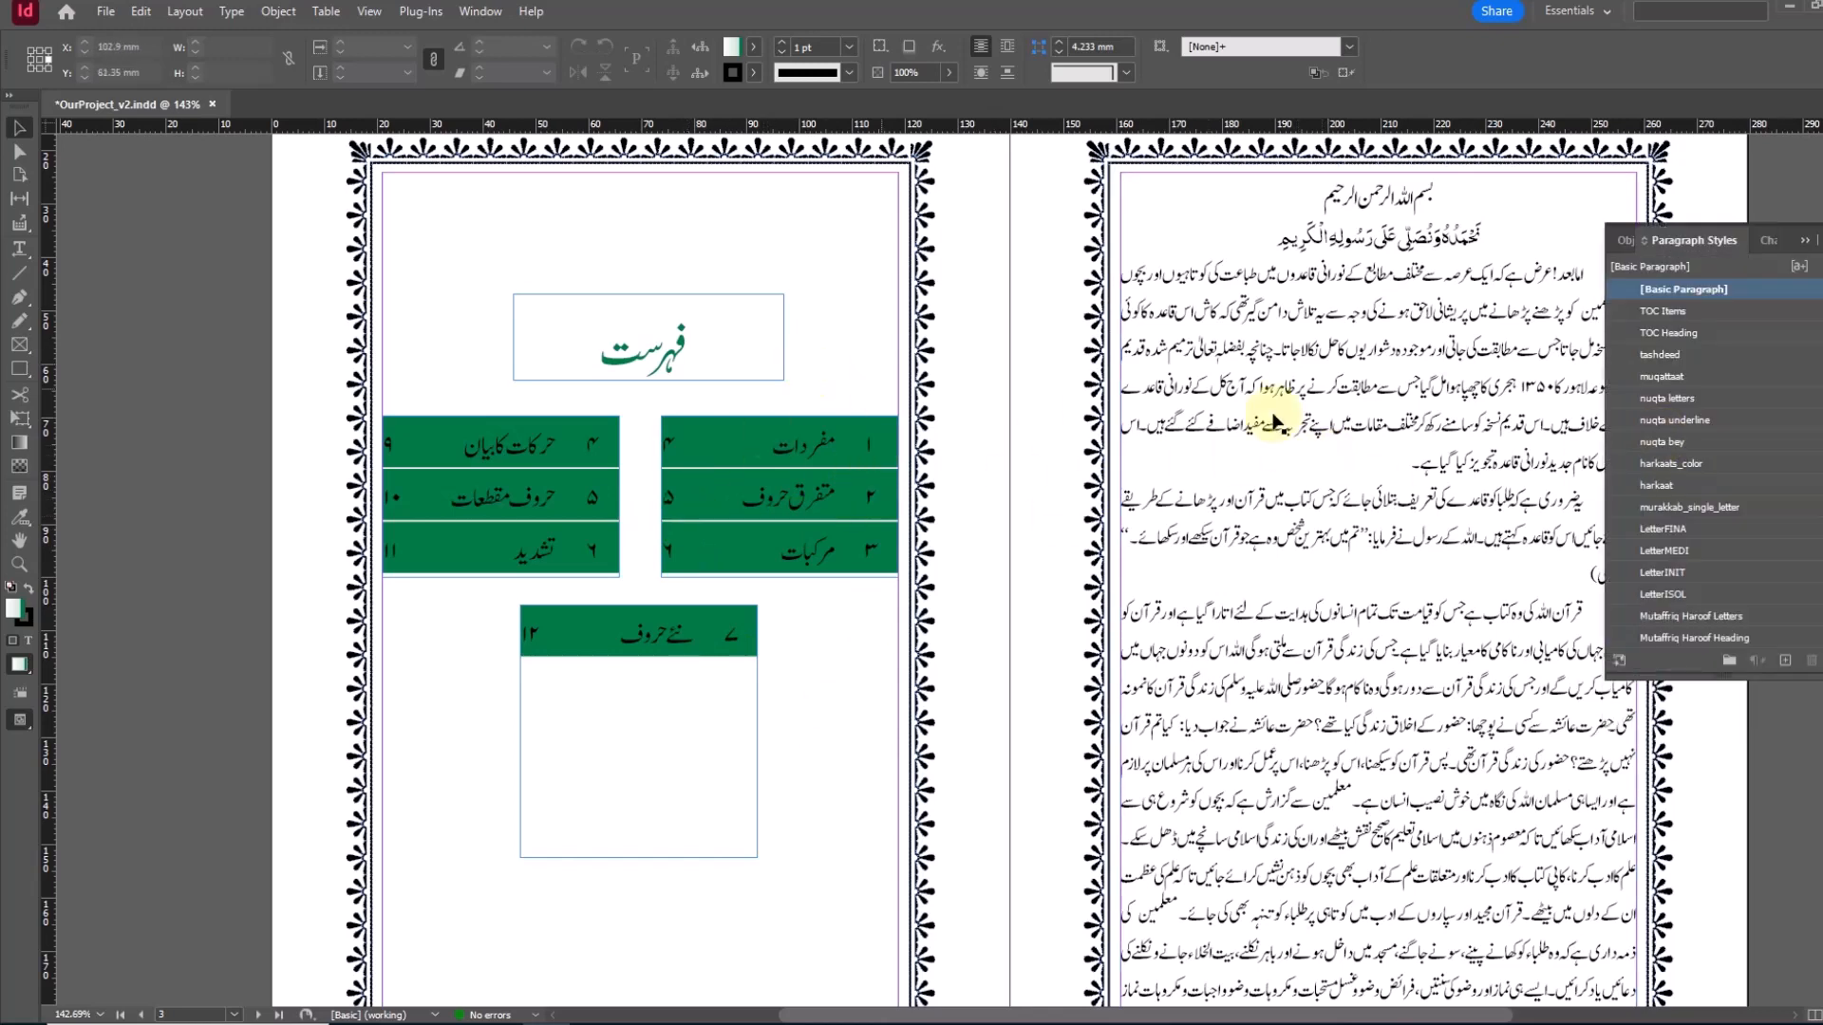
pyautogui.rightClick(1657, 315)
pyautogui.click(1661, 324)
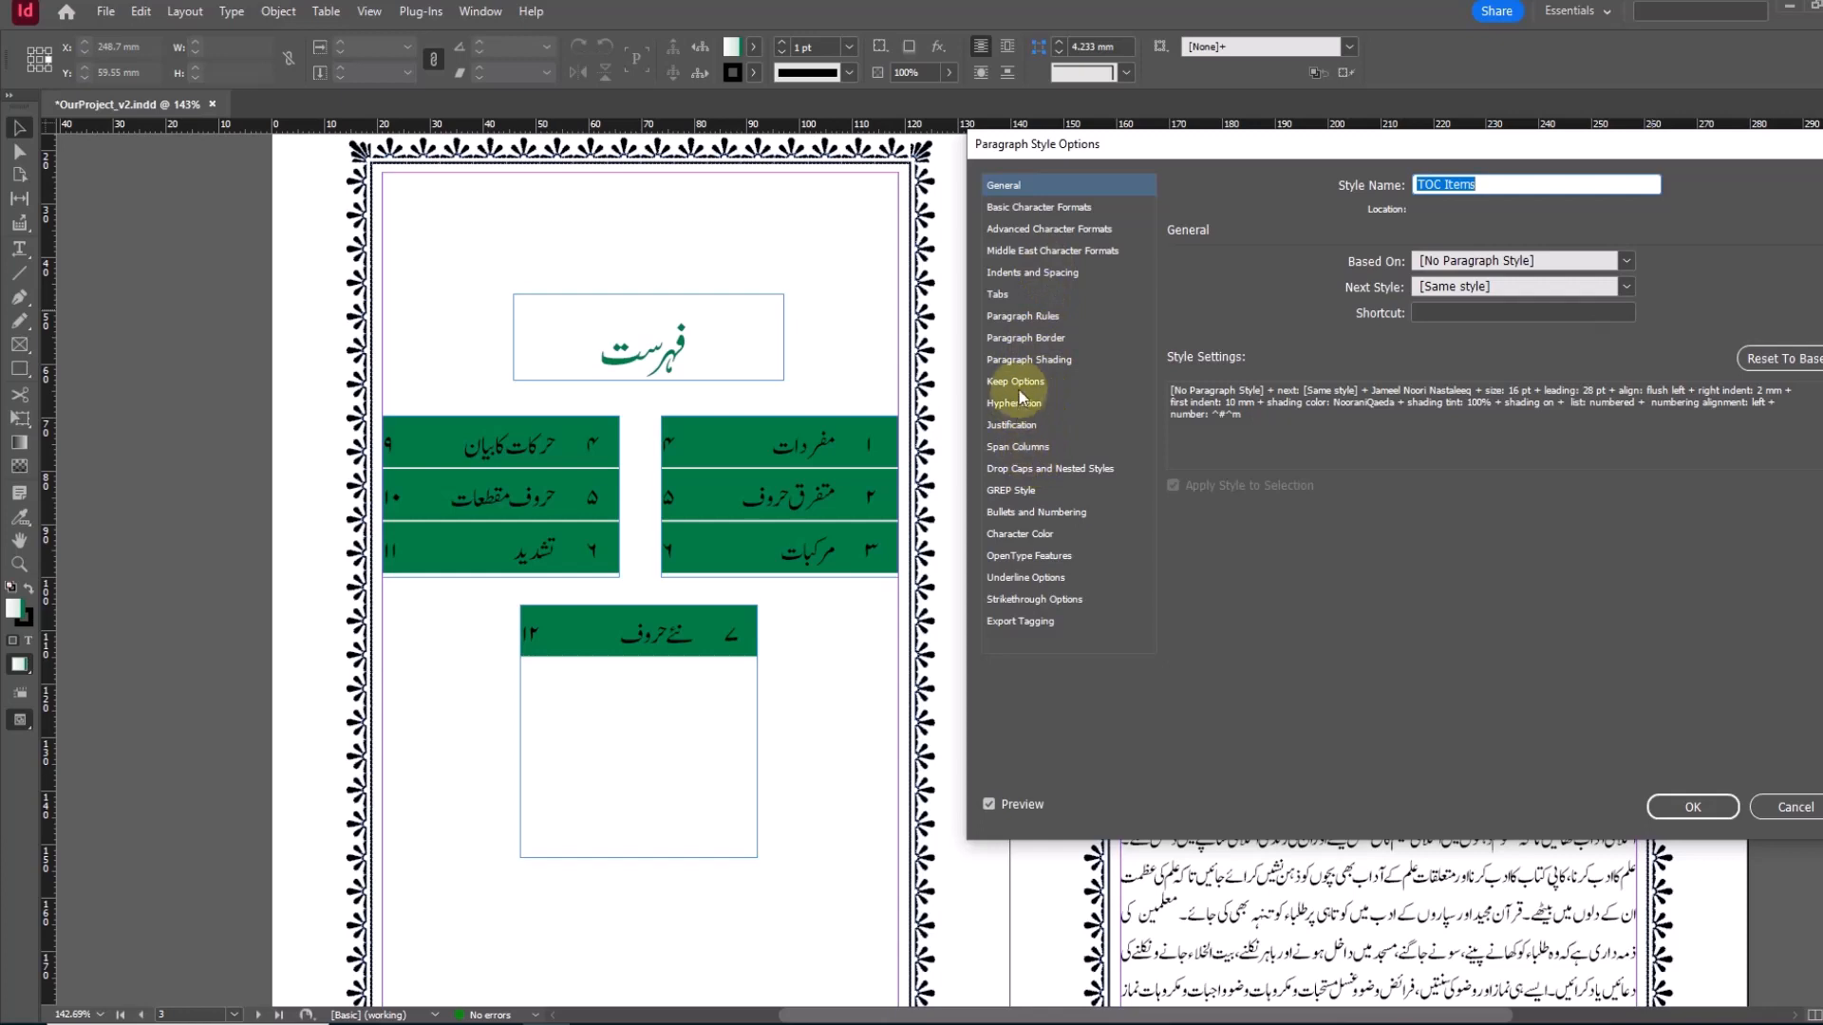
pyautogui.click(1028, 362)
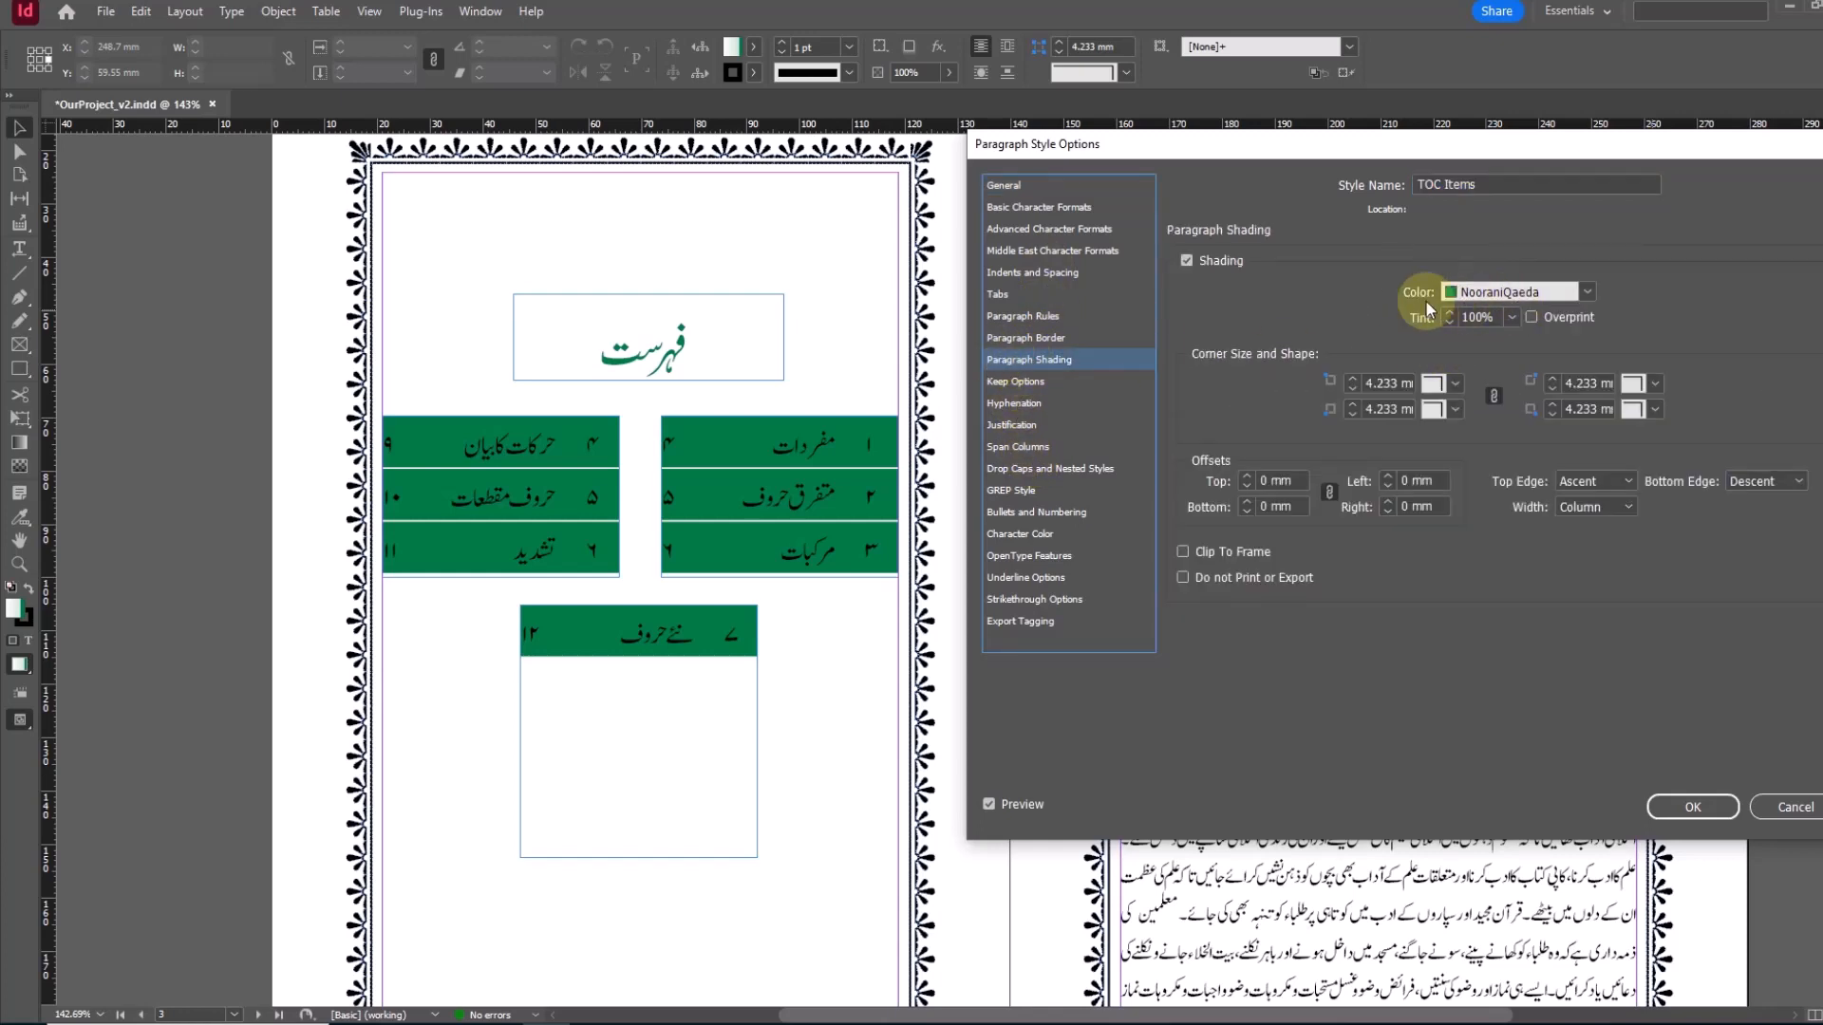
pyautogui.click(1472, 294)
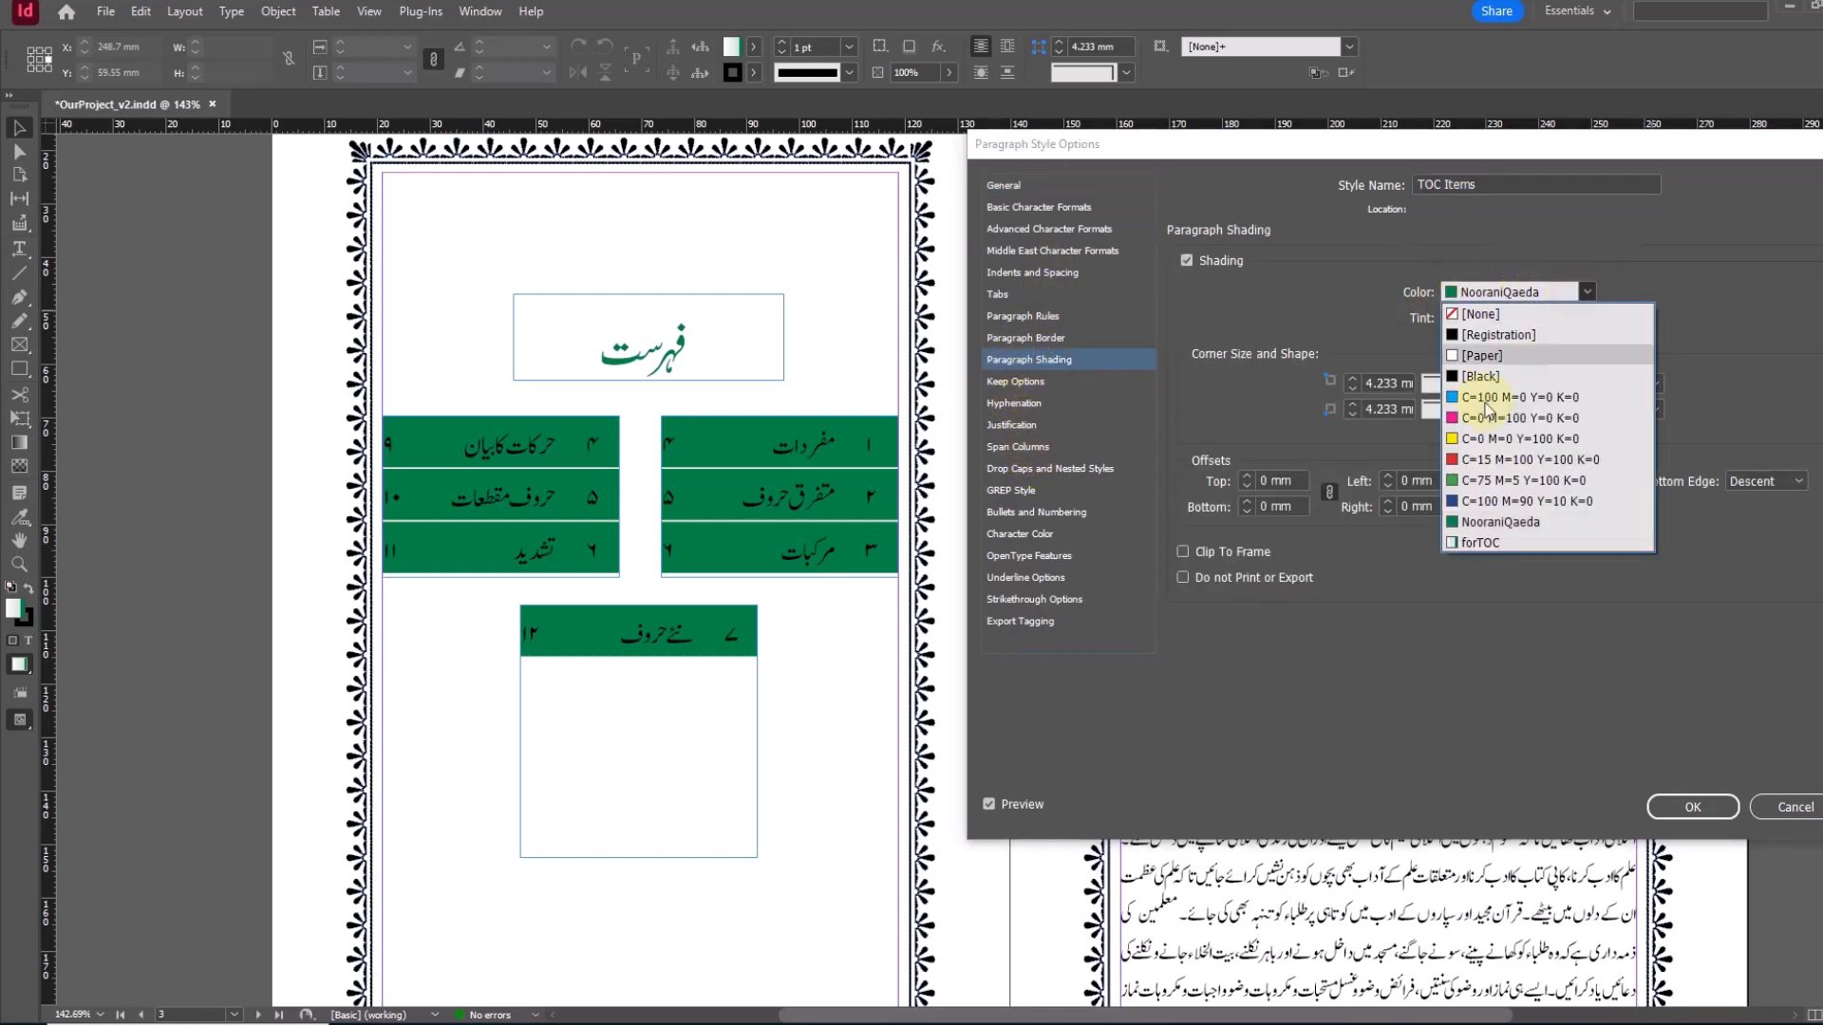
pyautogui.click(1477, 543)
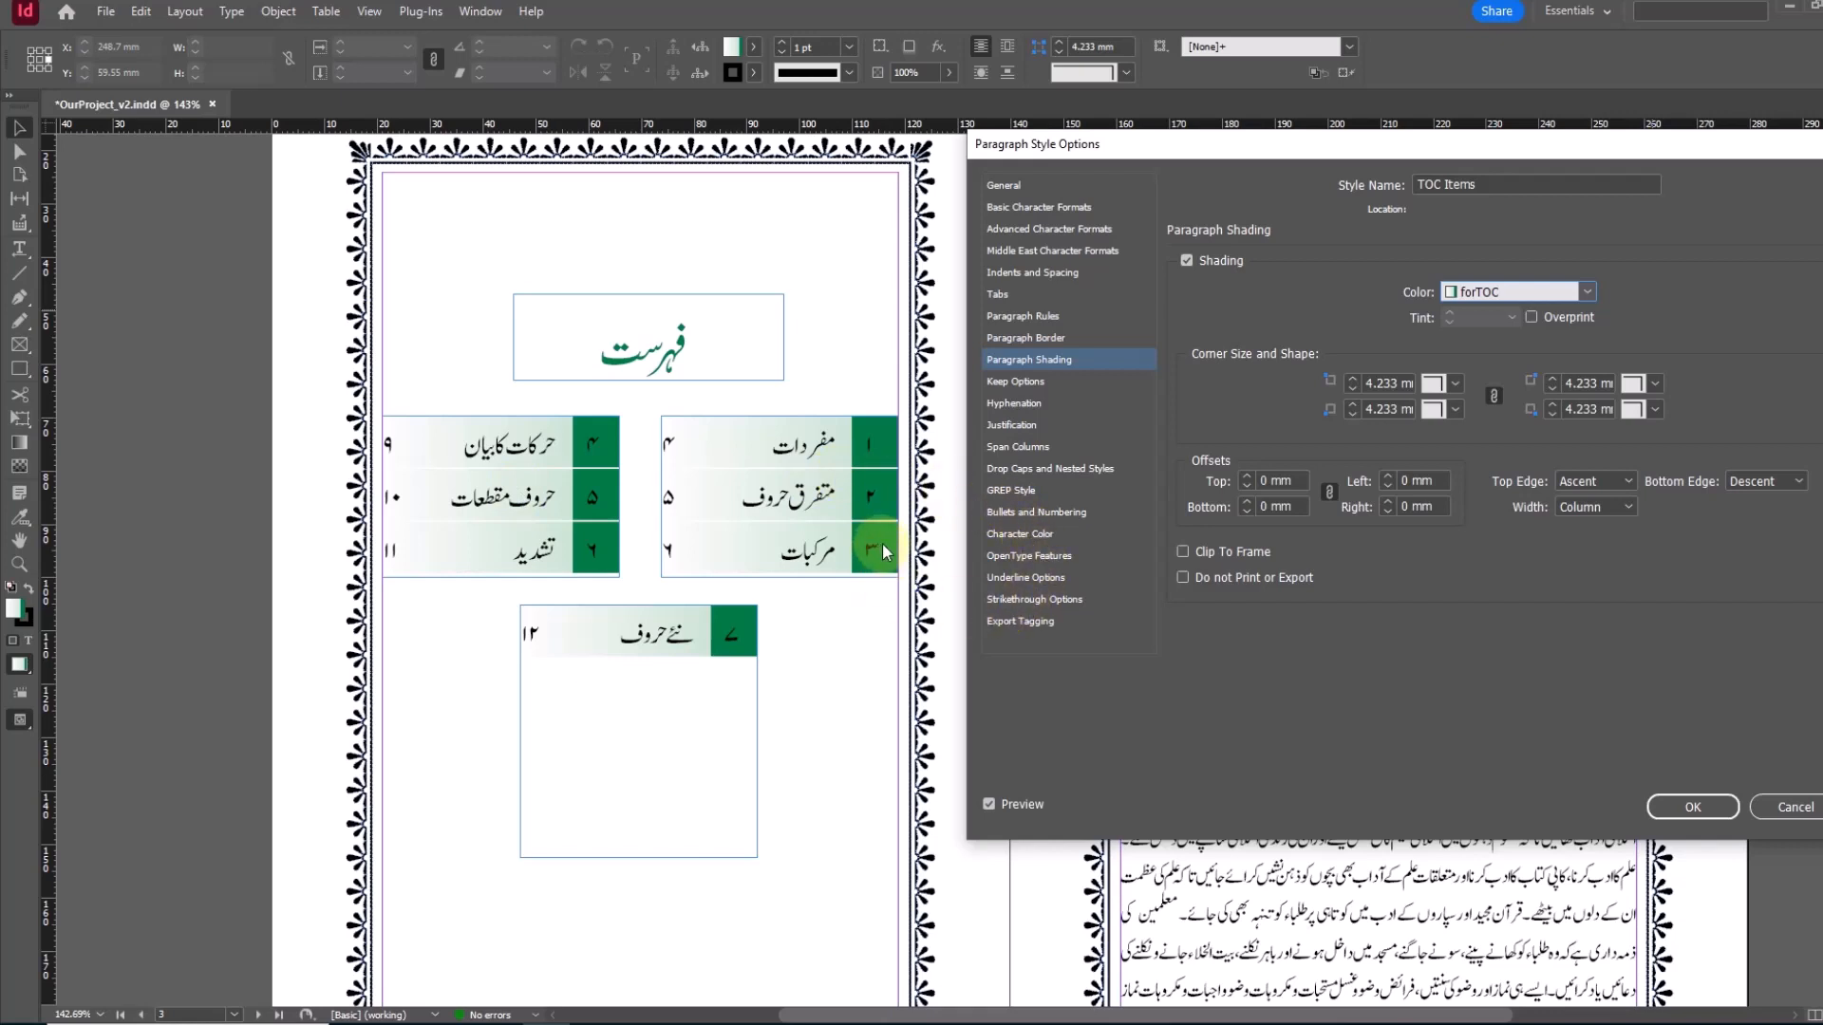
# Step: Set the numbering's first line indent to 9 mm and save the TOC Items style
pyautogui.click(1050, 514)
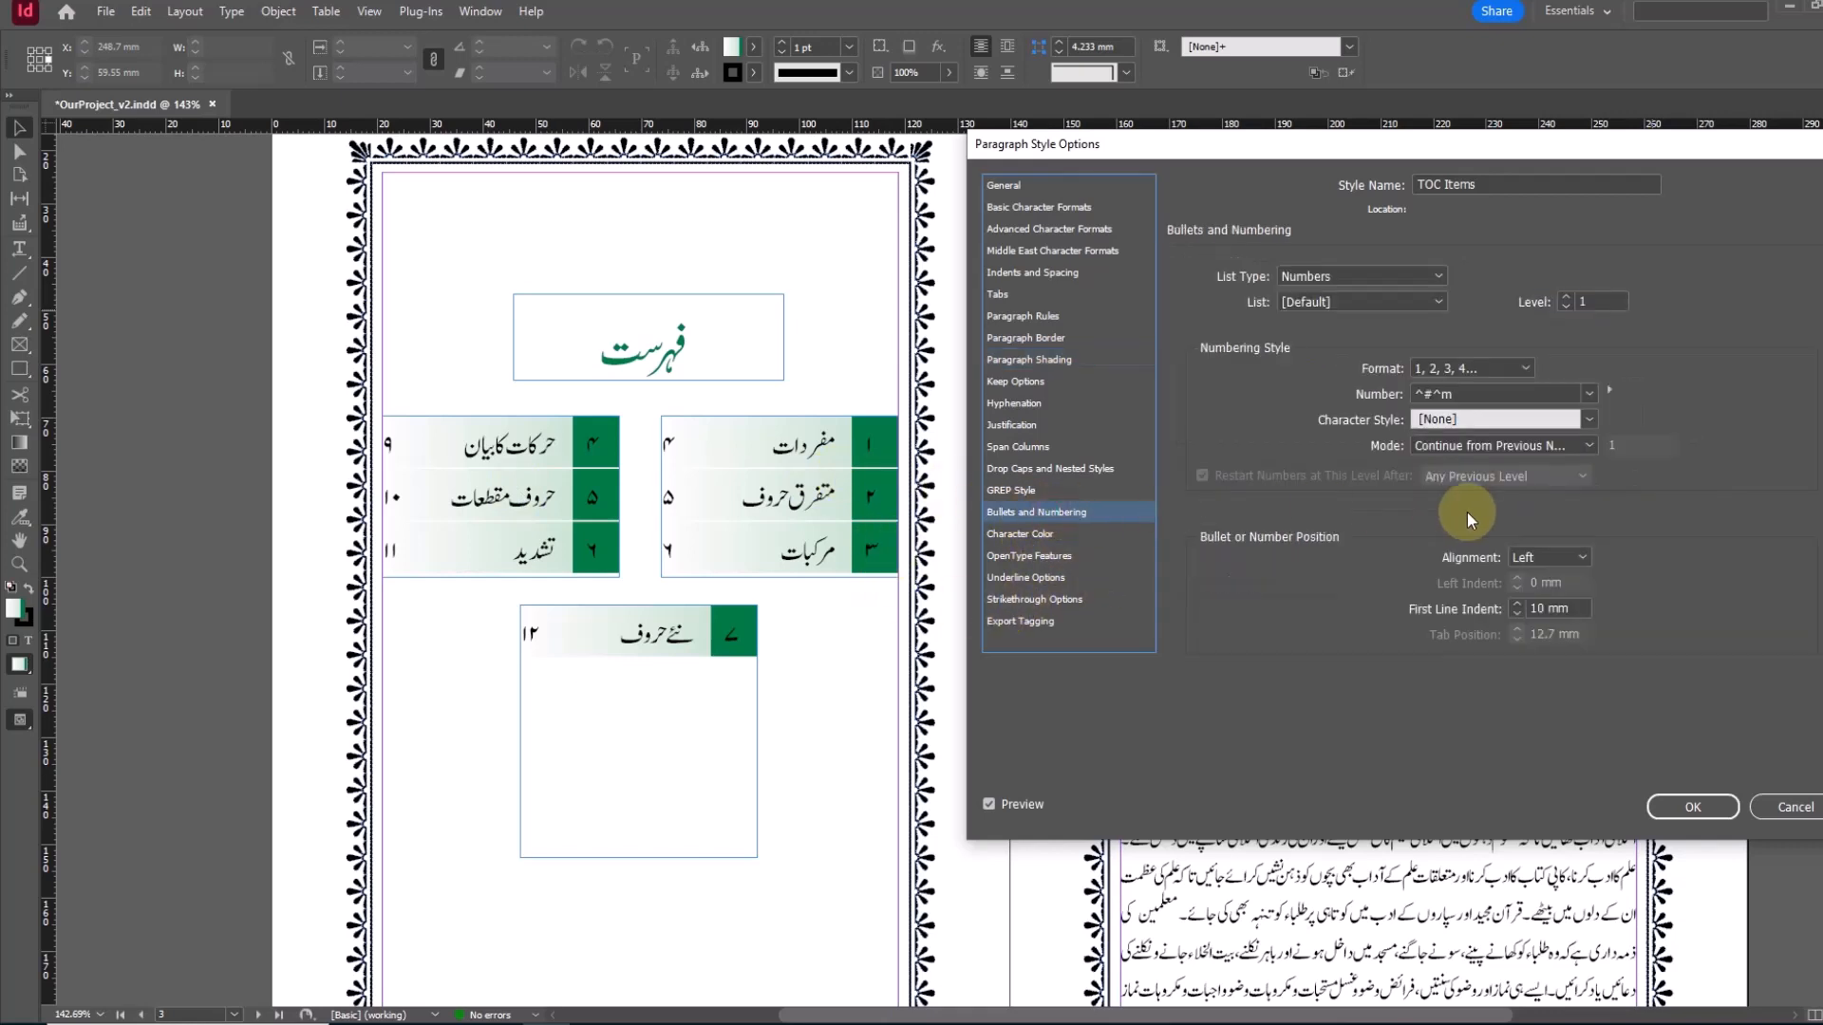
pyautogui.click(1517, 615)
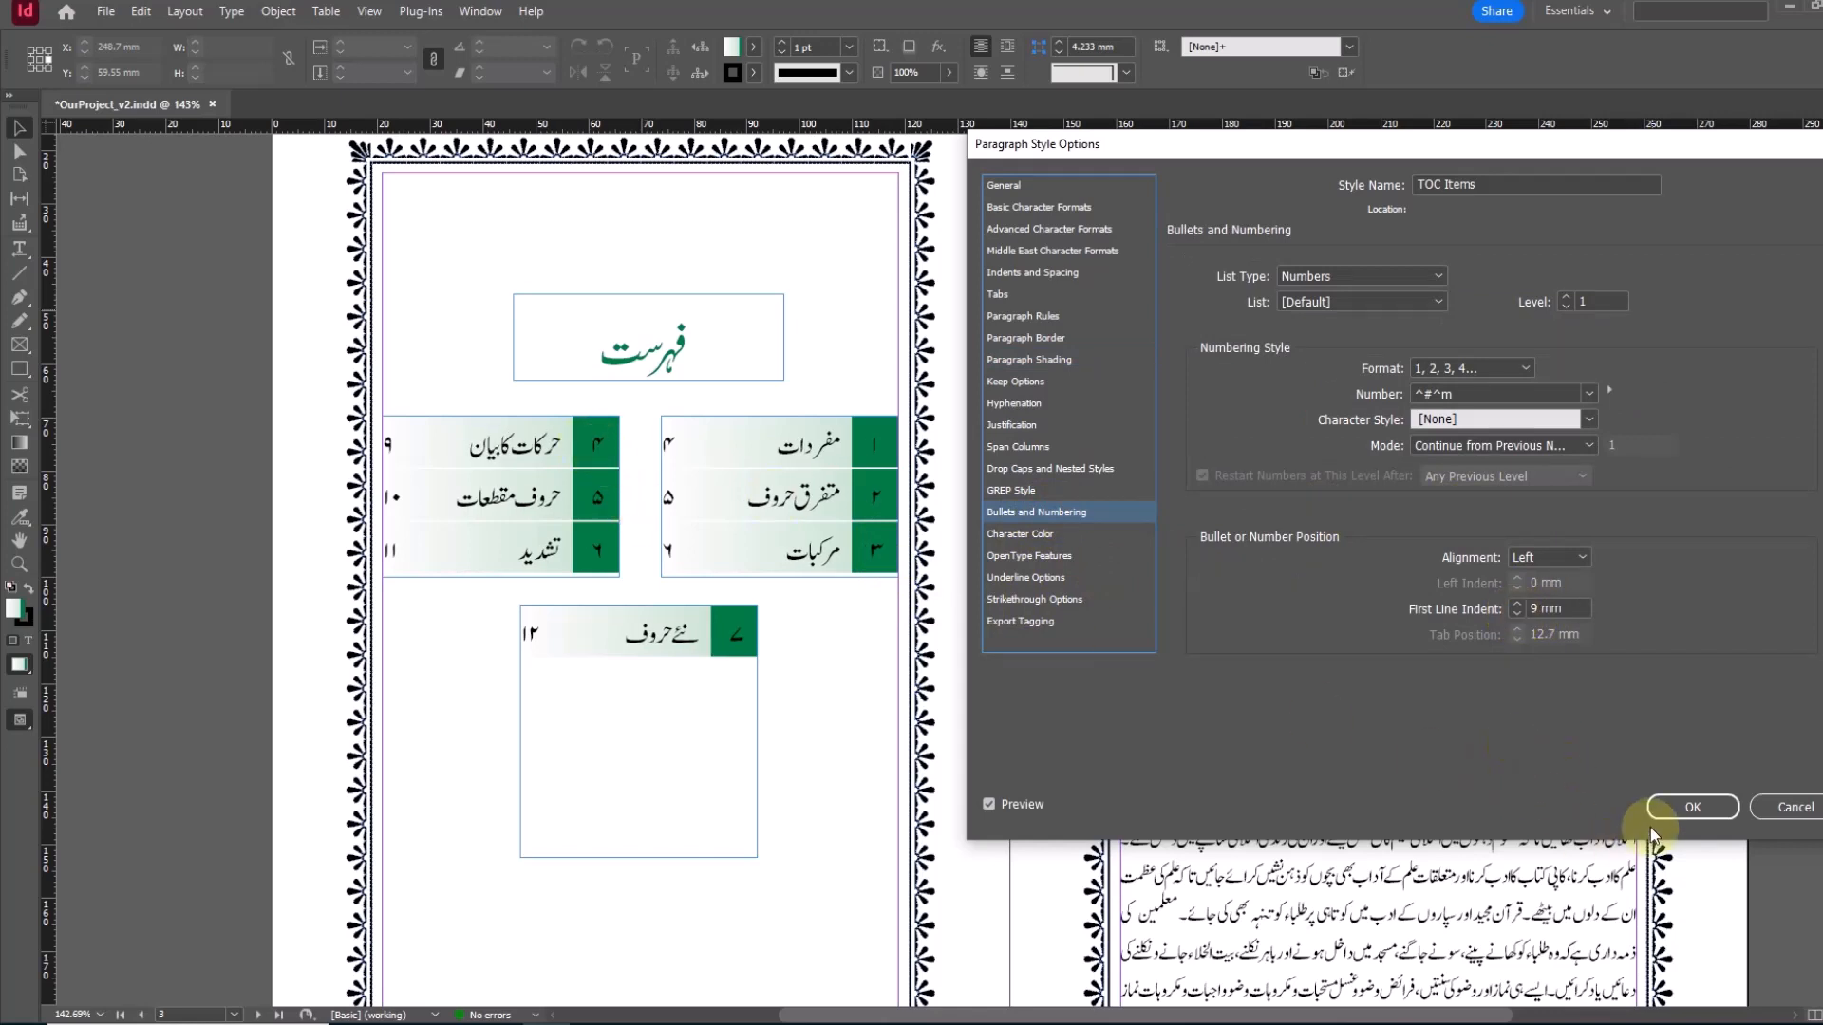
pyautogui.click(1686, 810)
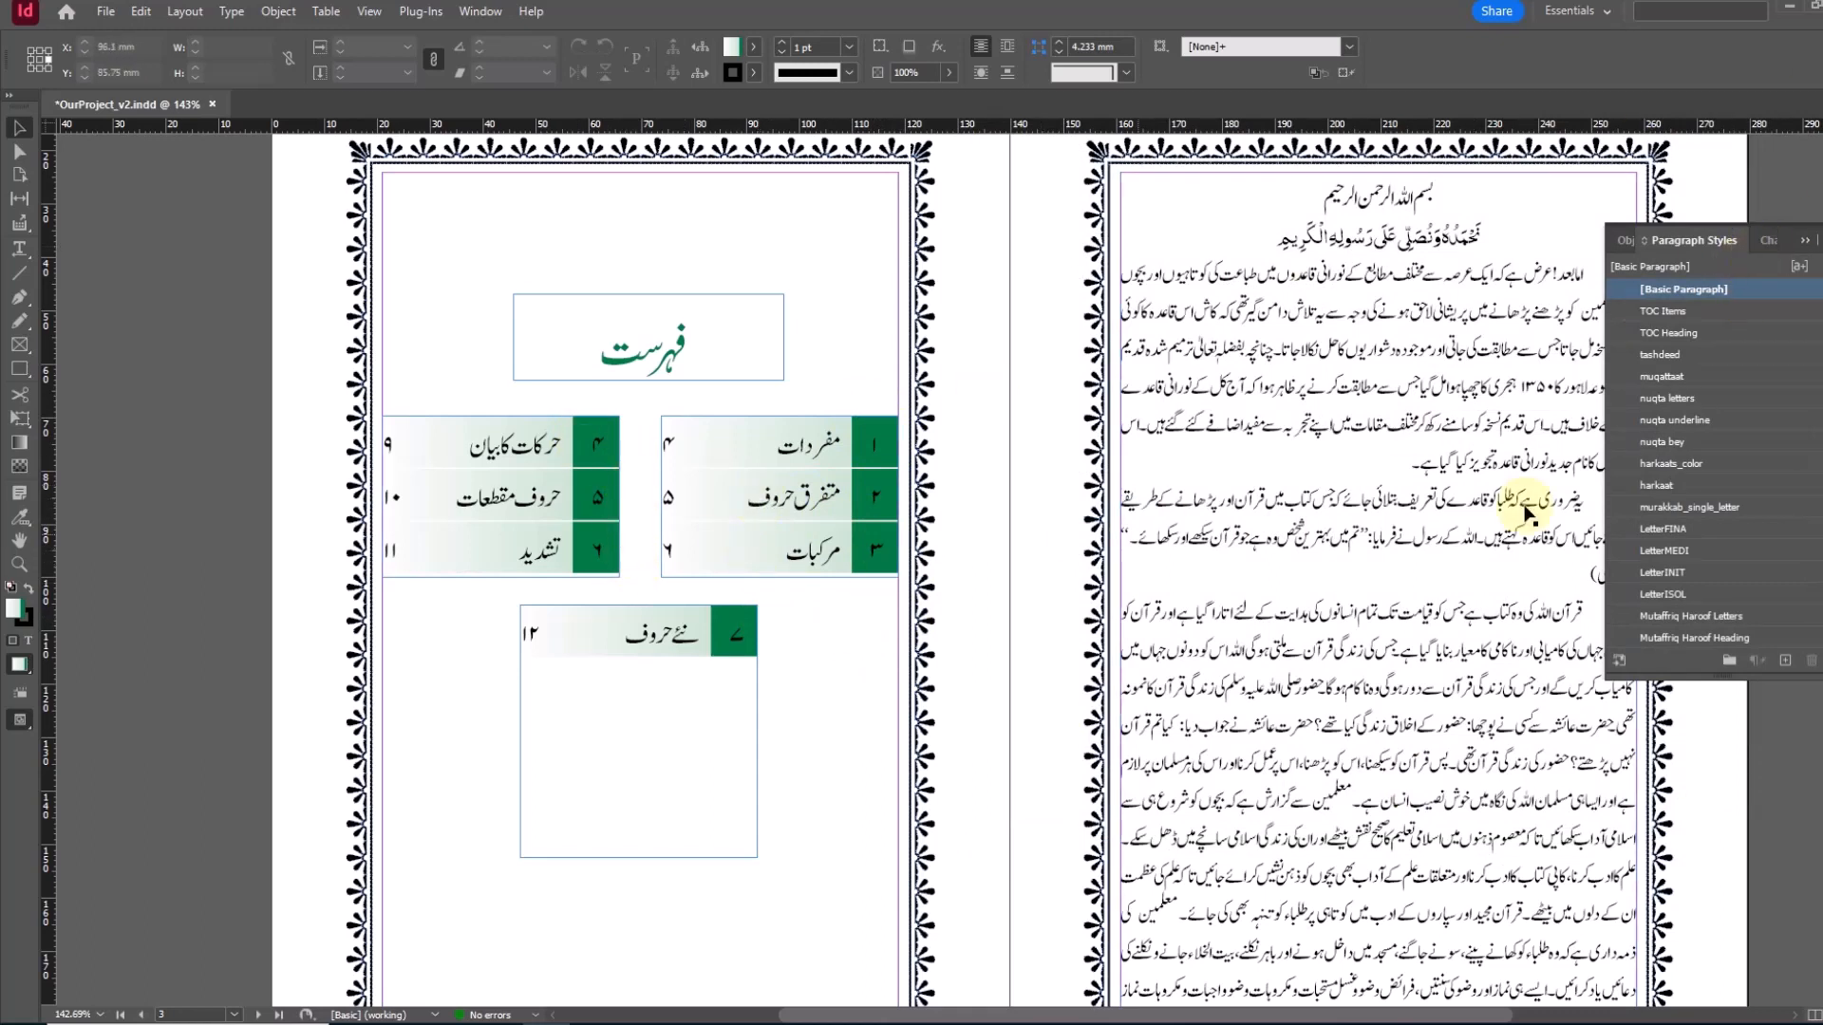
# Step: Assign the white character style to the numbers of the TOC Items paragraph style and save it
pyautogui.click(1768, 240)
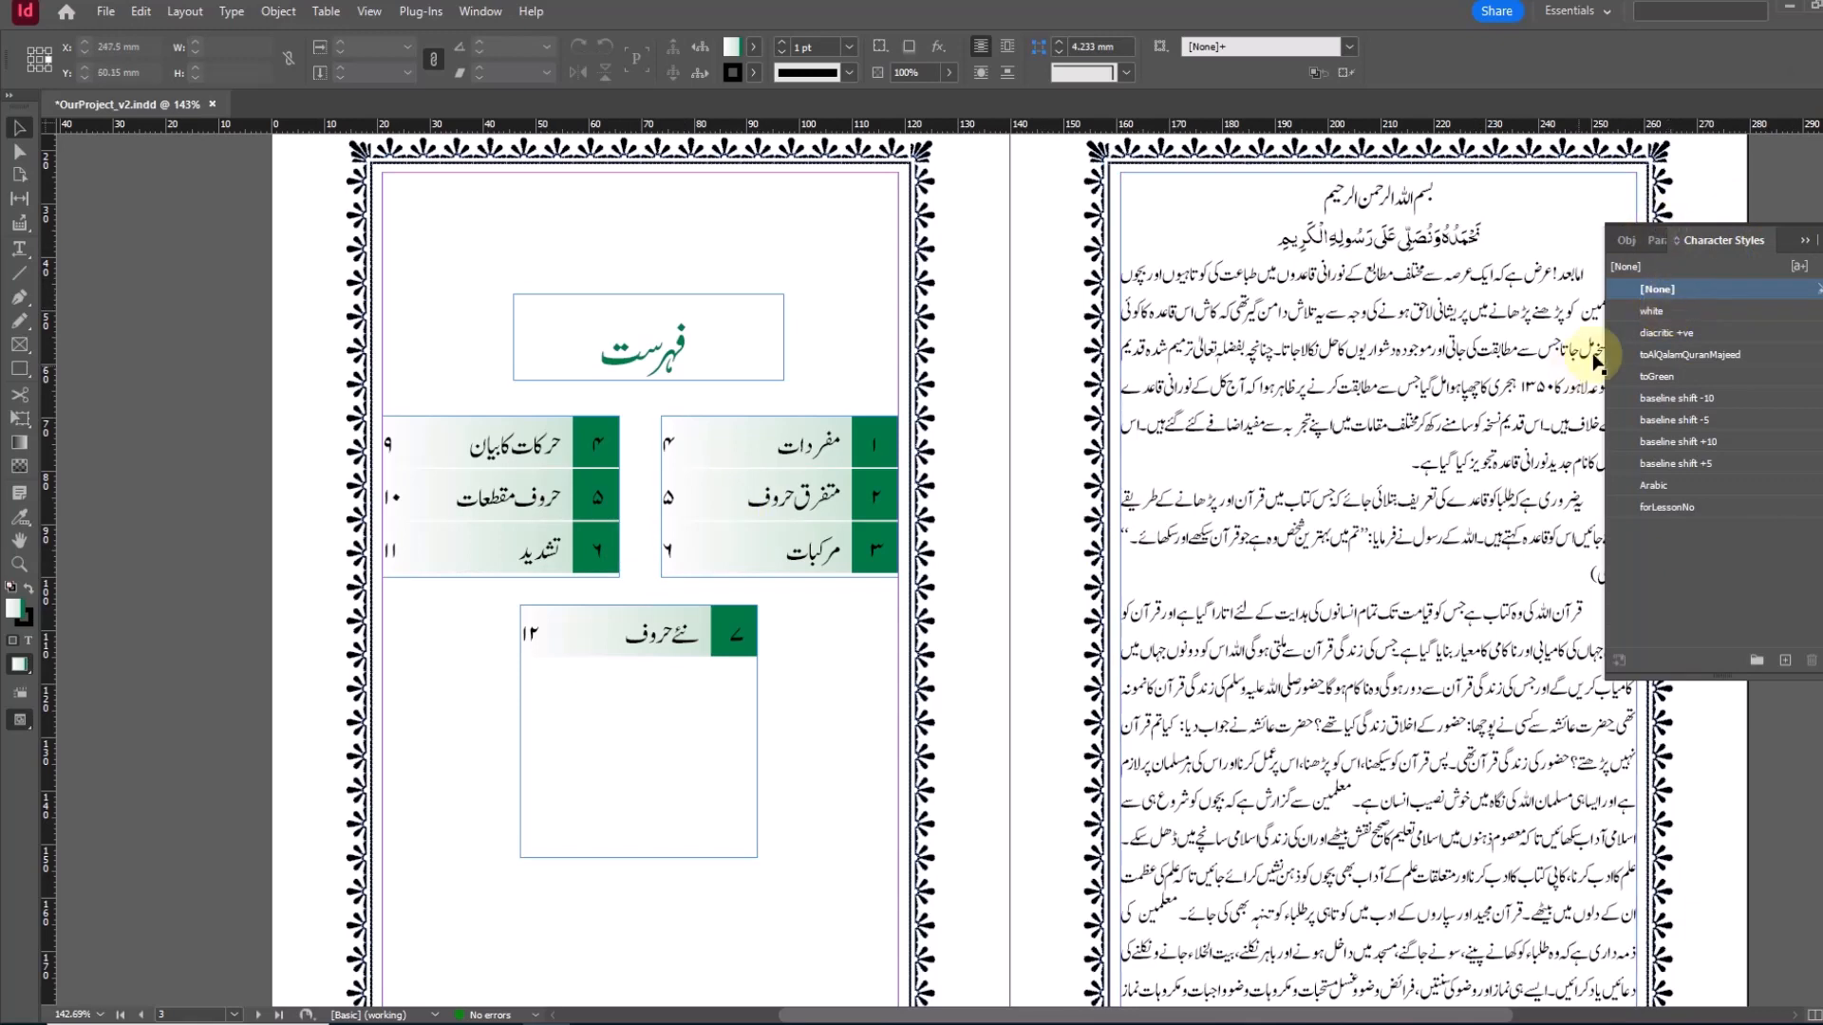
pyautogui.click(1656, 240)
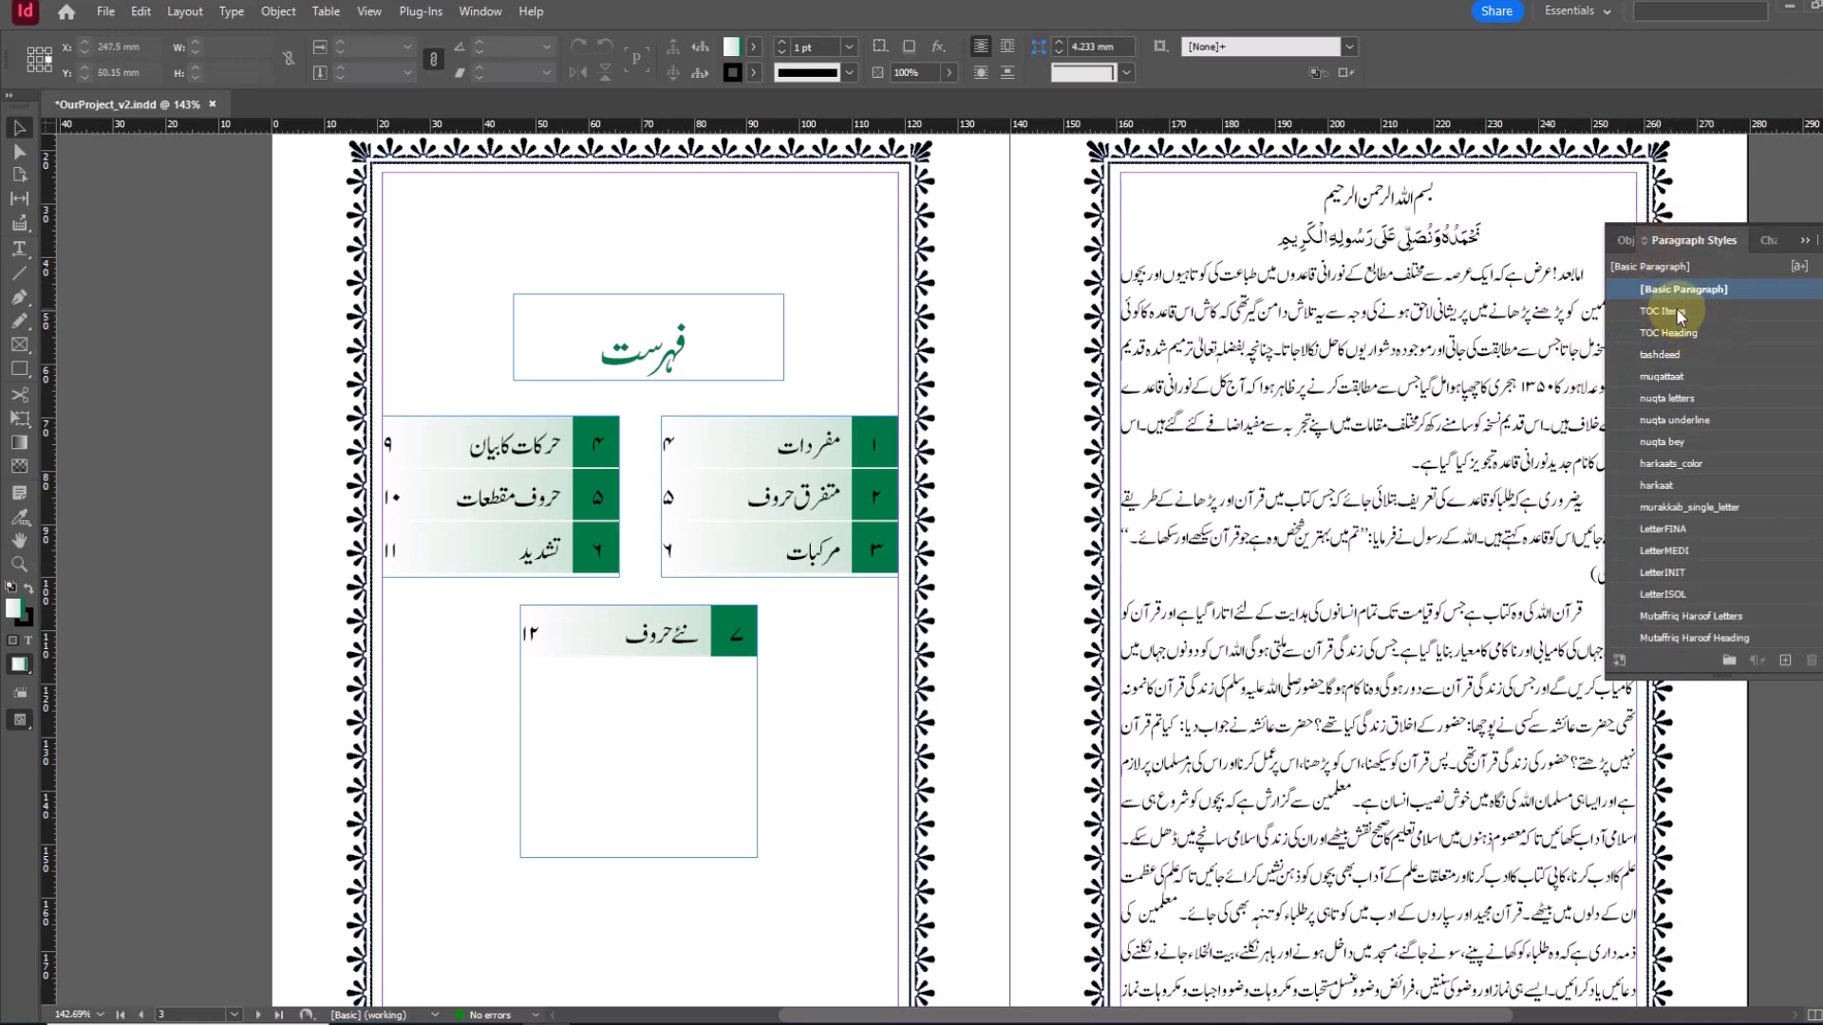
pyautogui.rightClick(1668, 316)
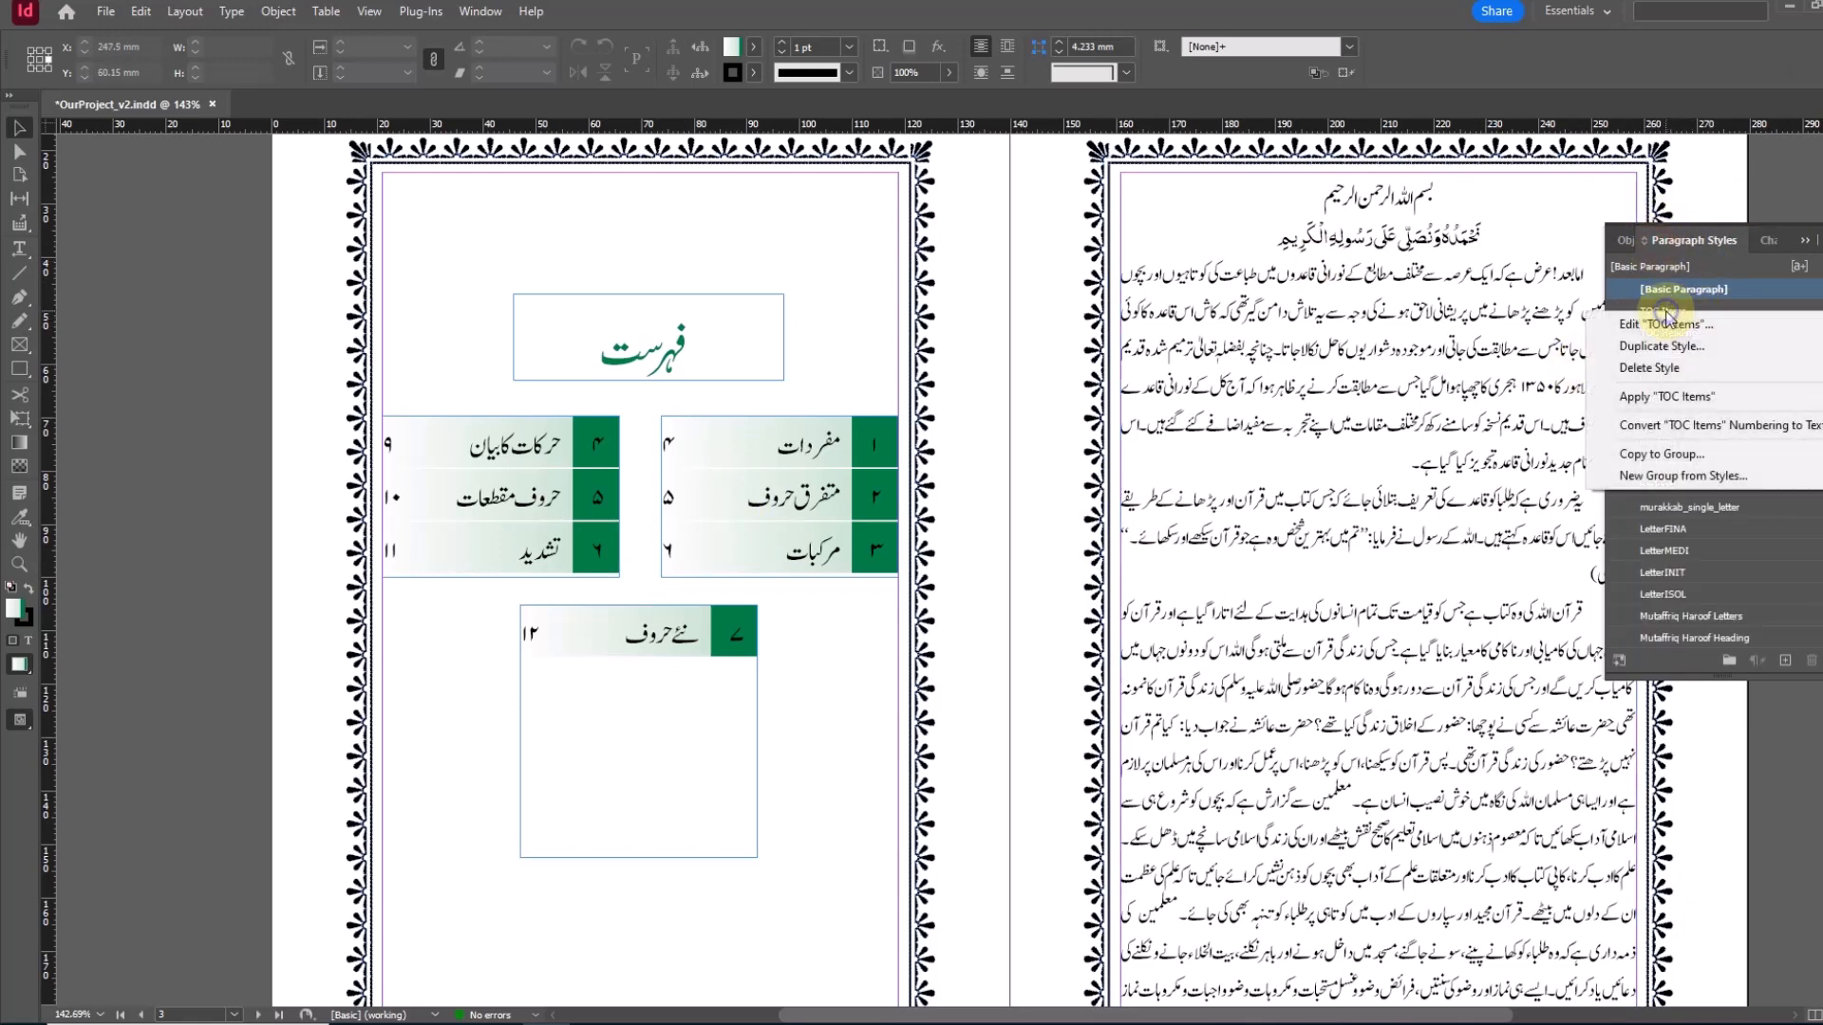
pyautogui.click(1676, 329)
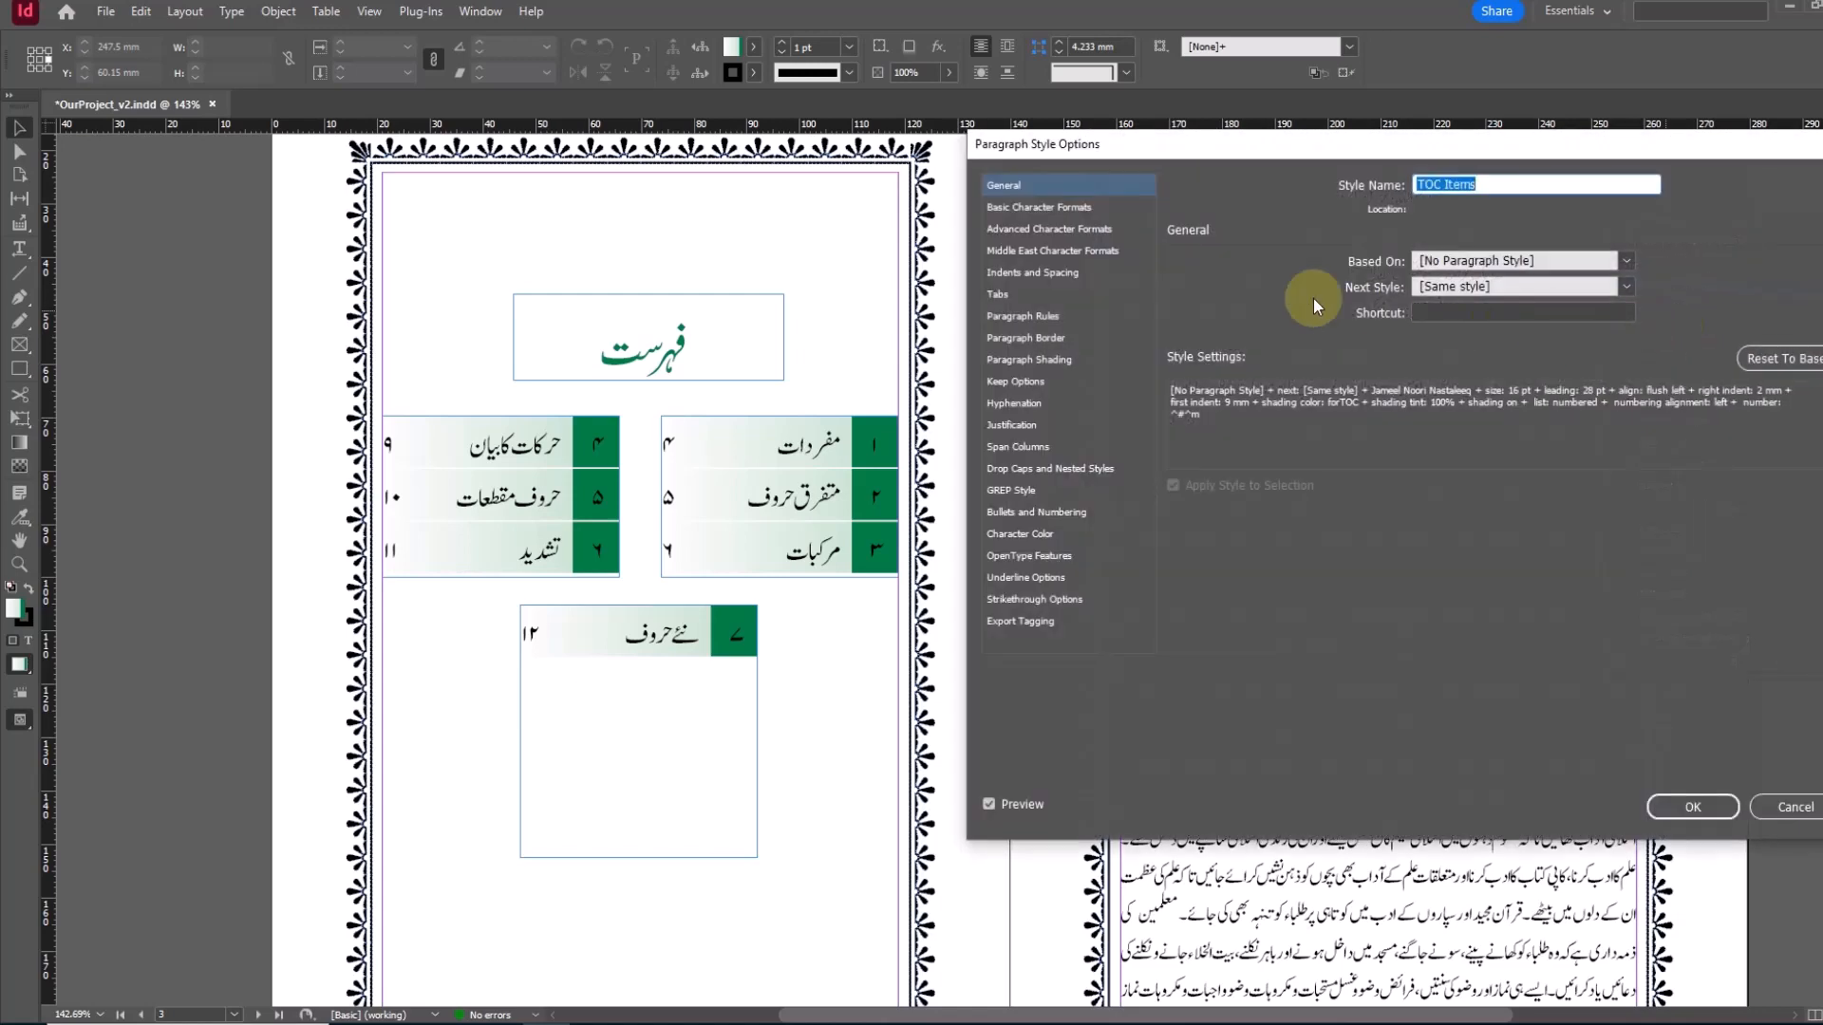
pyautogui.click(1045, 515)
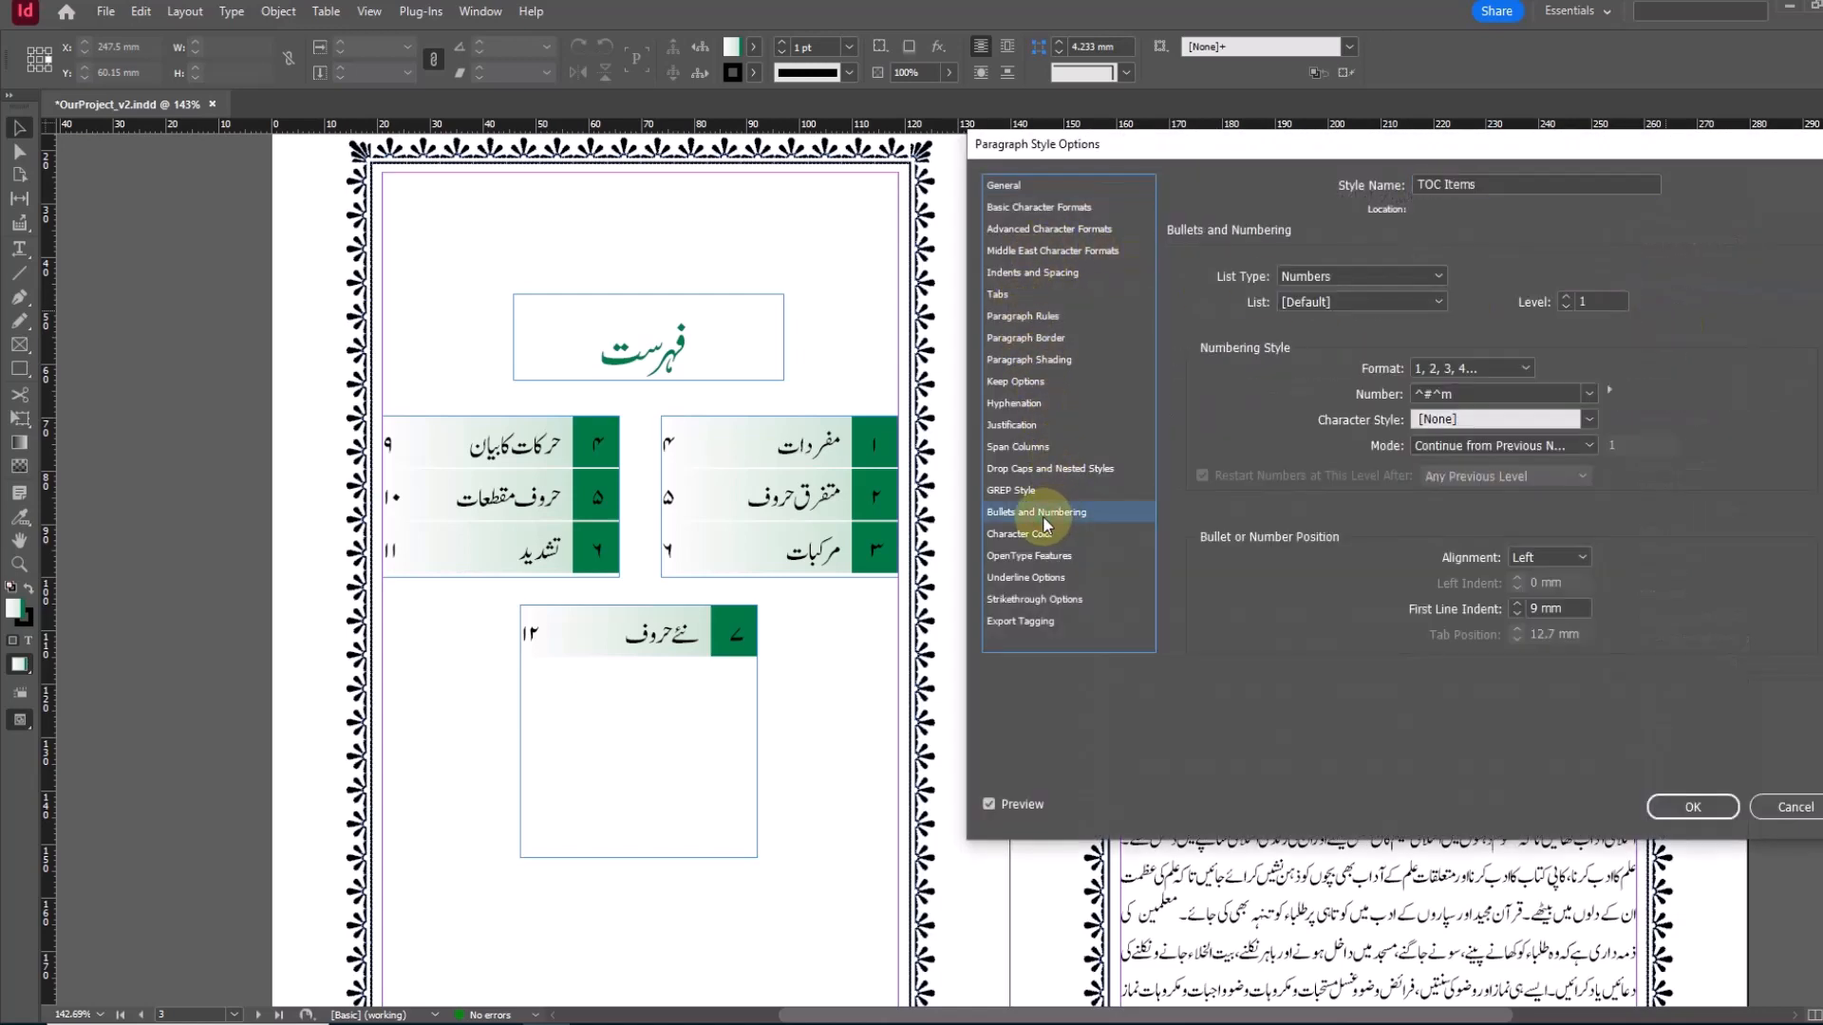
pyautogui.click(1591, 419)
pyautogui.click(1477, 465)
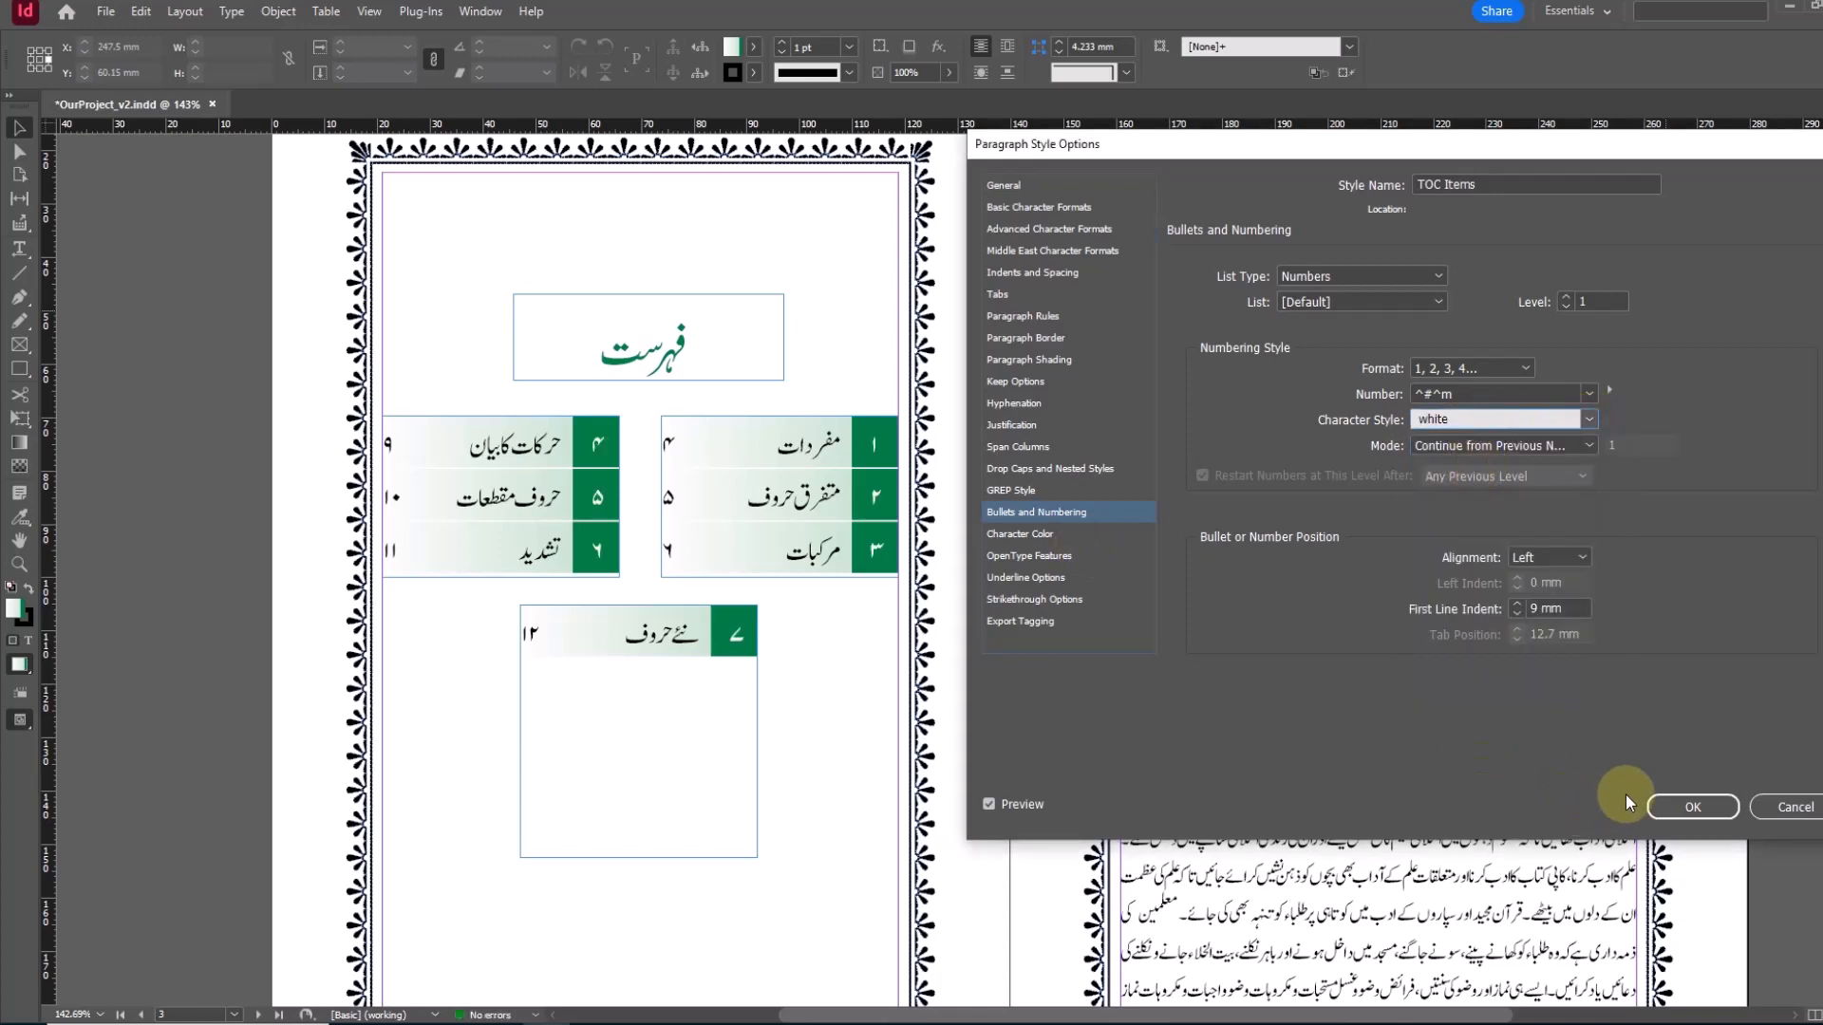
pyautogui.click(1691, 808)
# Step: Shorten the two side-by-side contents frames to hold two entries each, and move the third frame up closer beneath them
pyautogui.click(708, 750)
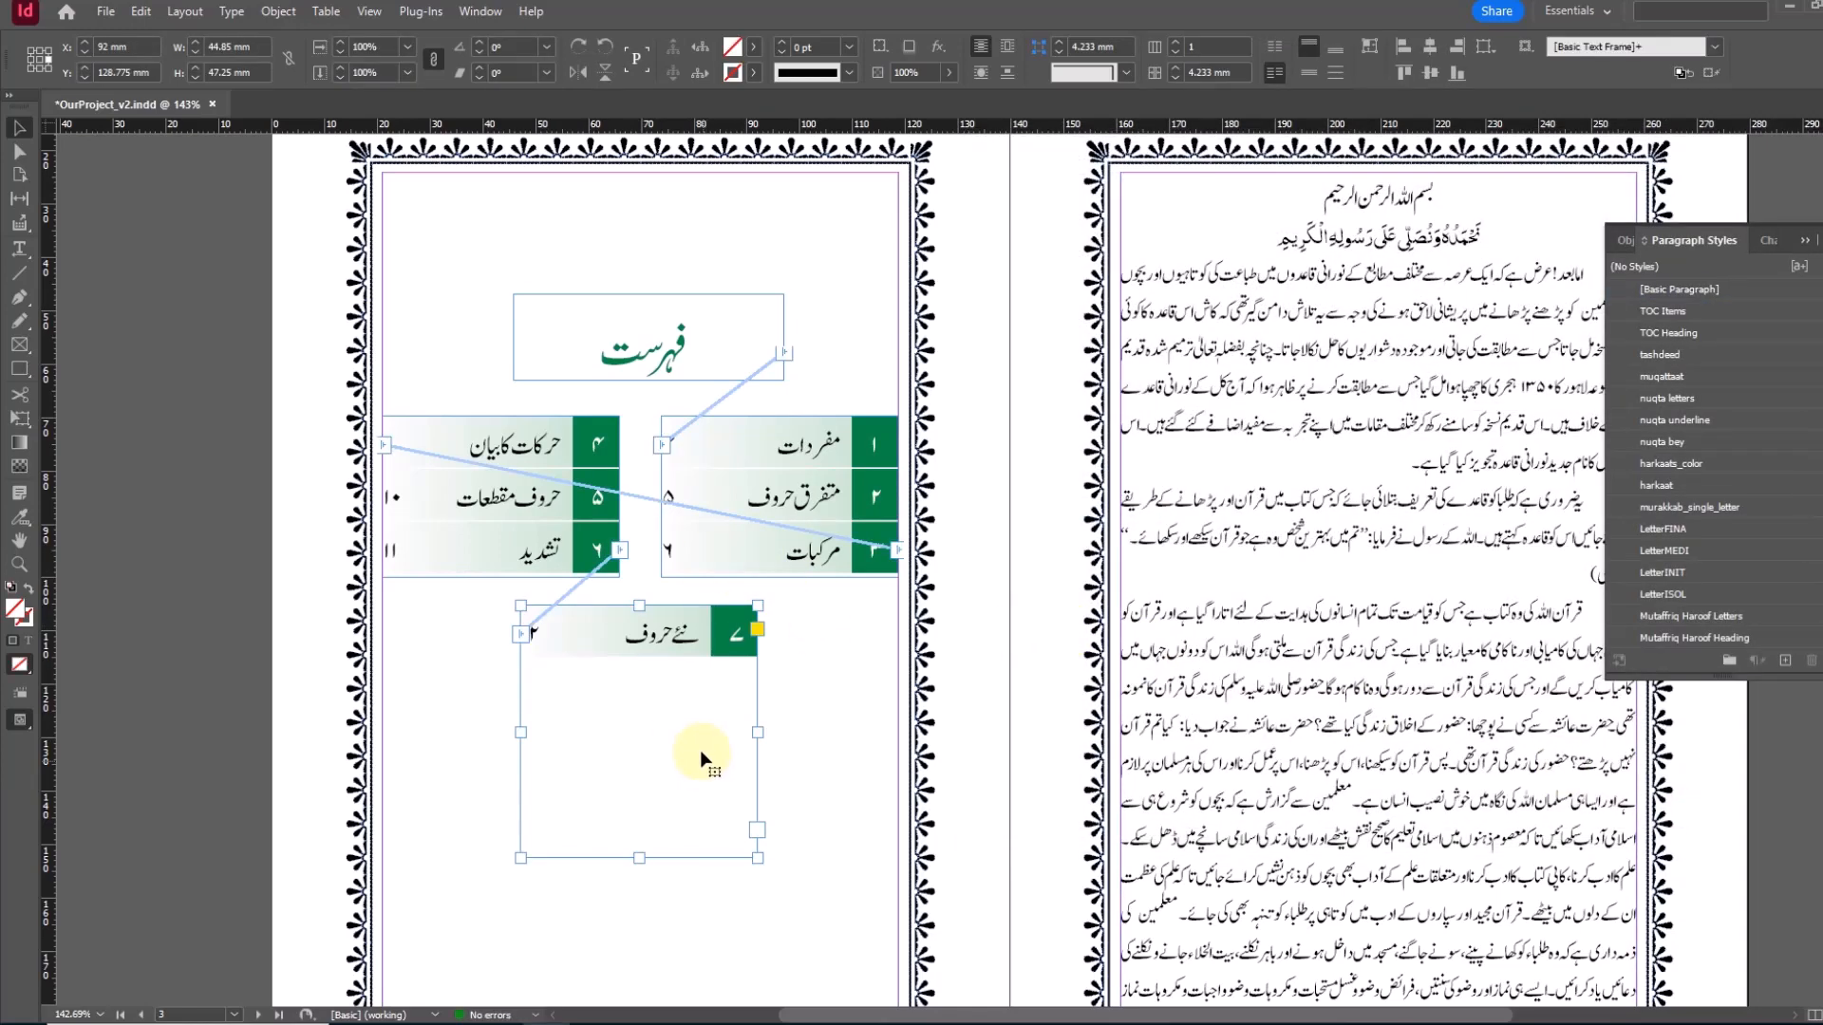
pyautogui.click(788, 567)
pyautogui.moveTo(780, 576); pyautogui.dragTo(781, 553)
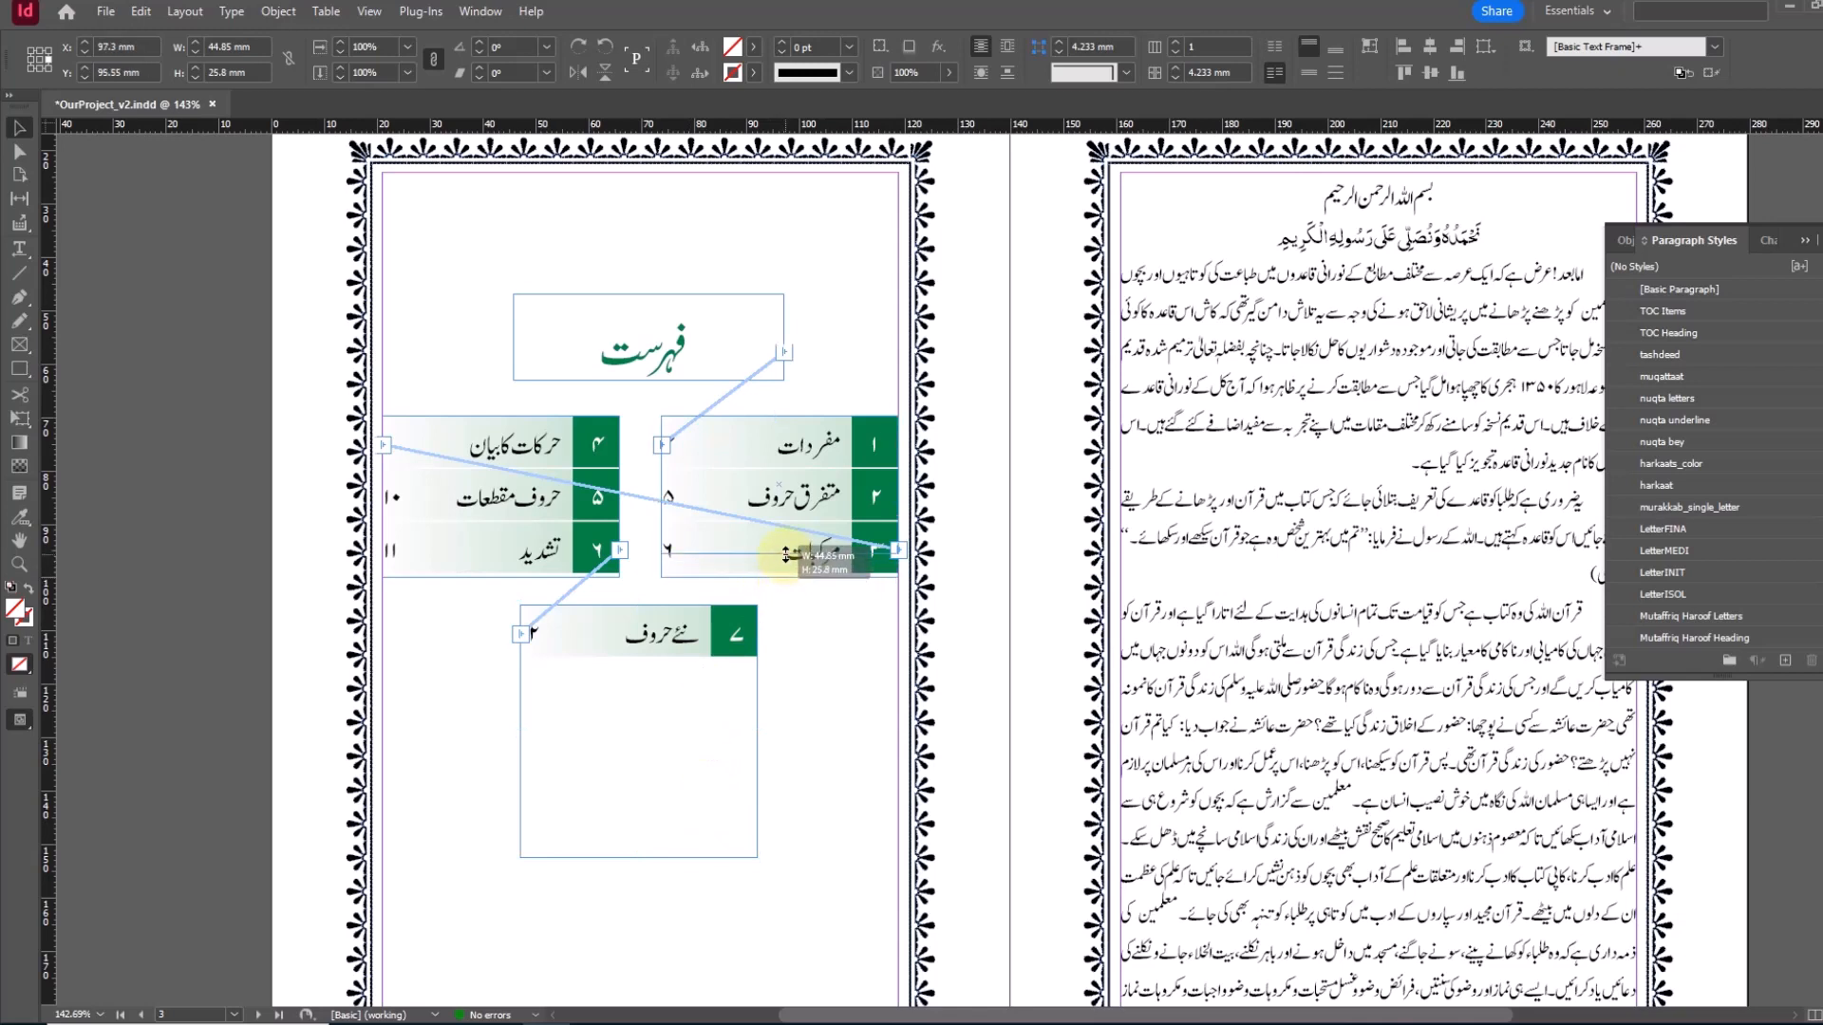
pyautogui.click(530, 562)
pyautogui.moveTo(501, 577); pyautogui.dragTo(501, 569)
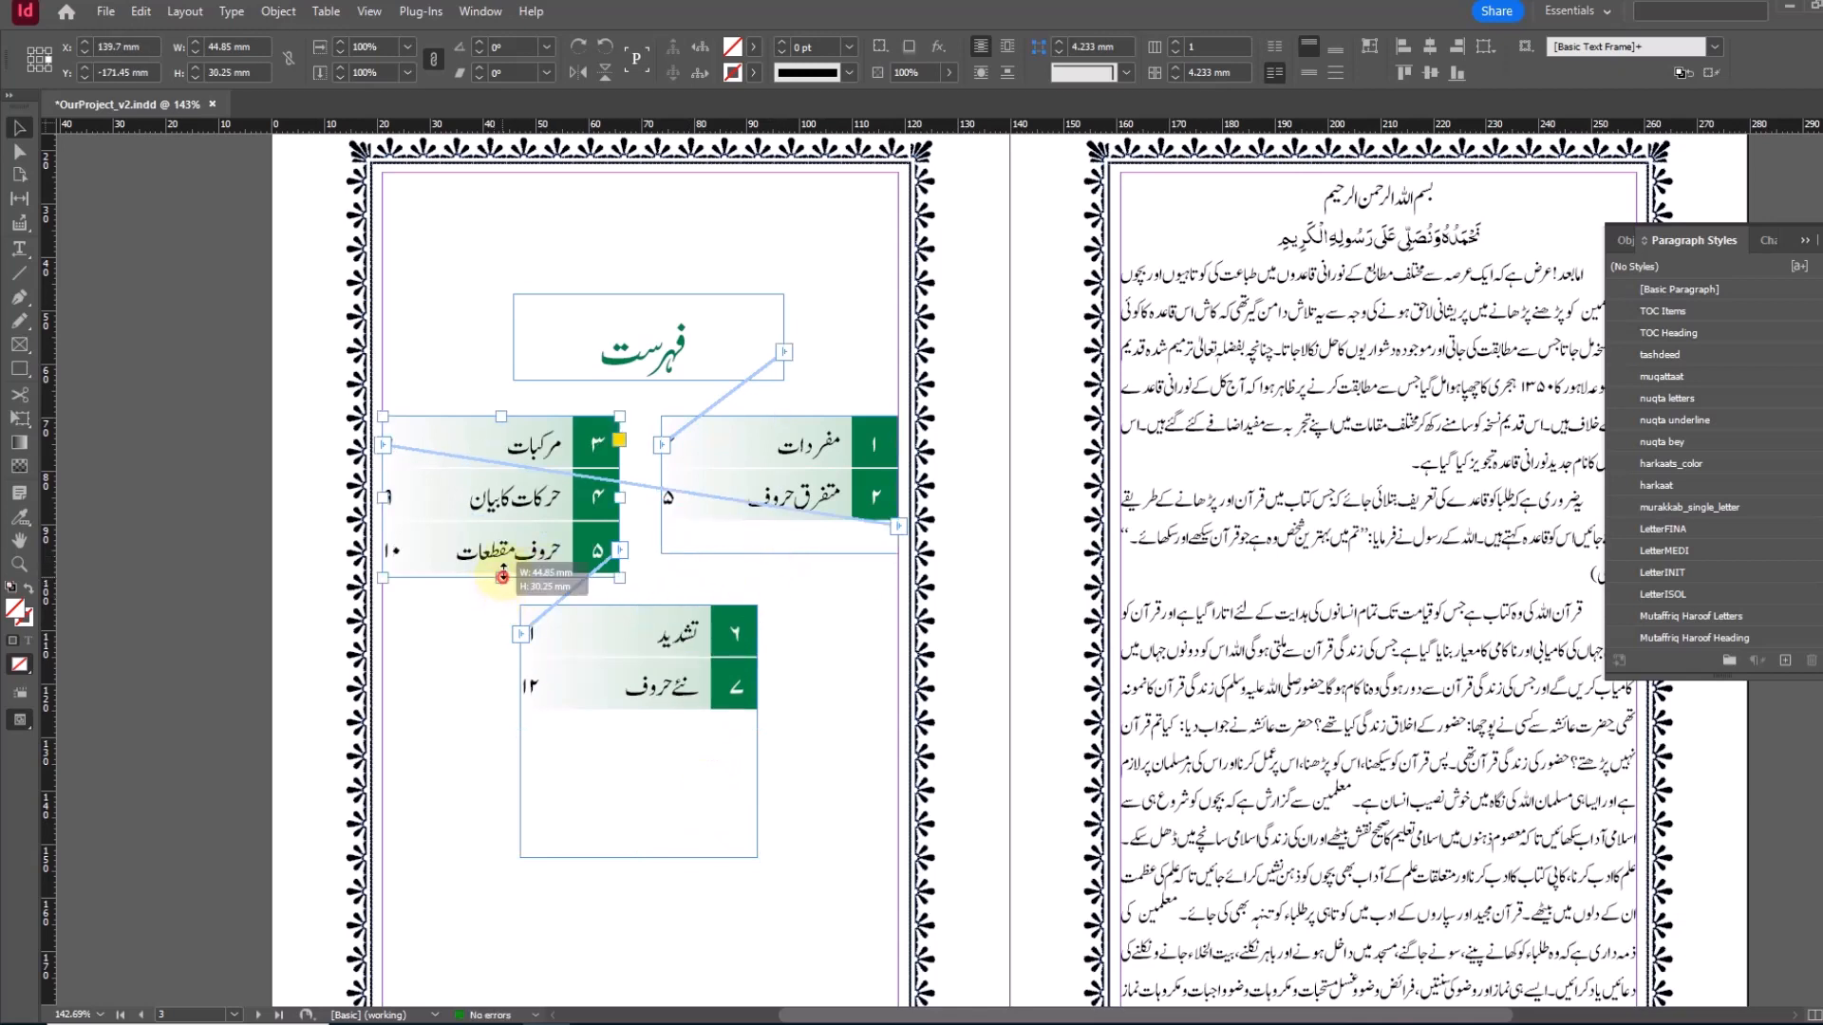
pyautogui.click(827, 625)
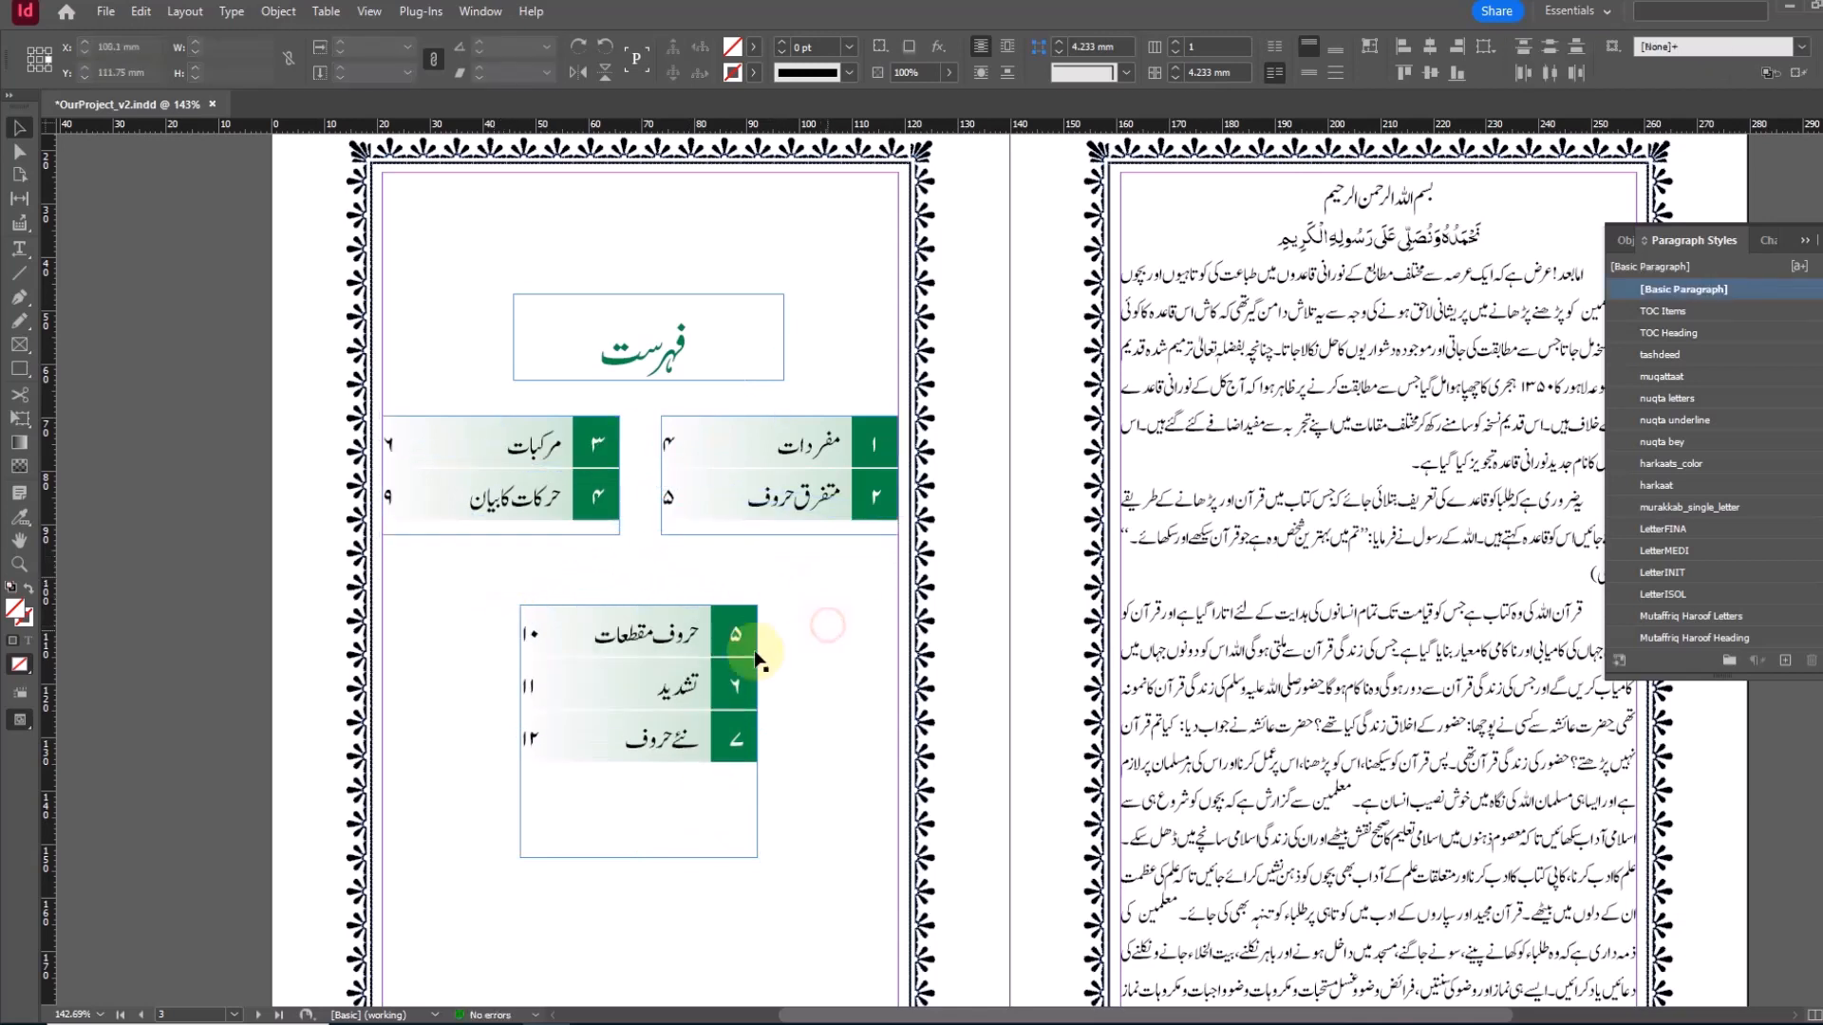
pyautogui.moveTo(713, 636); pyautogui.dragTo(726, 590)
# Step: Preview the contents page without guides and frame edges, and examine the styled entries up close
pyautogui.press('w')
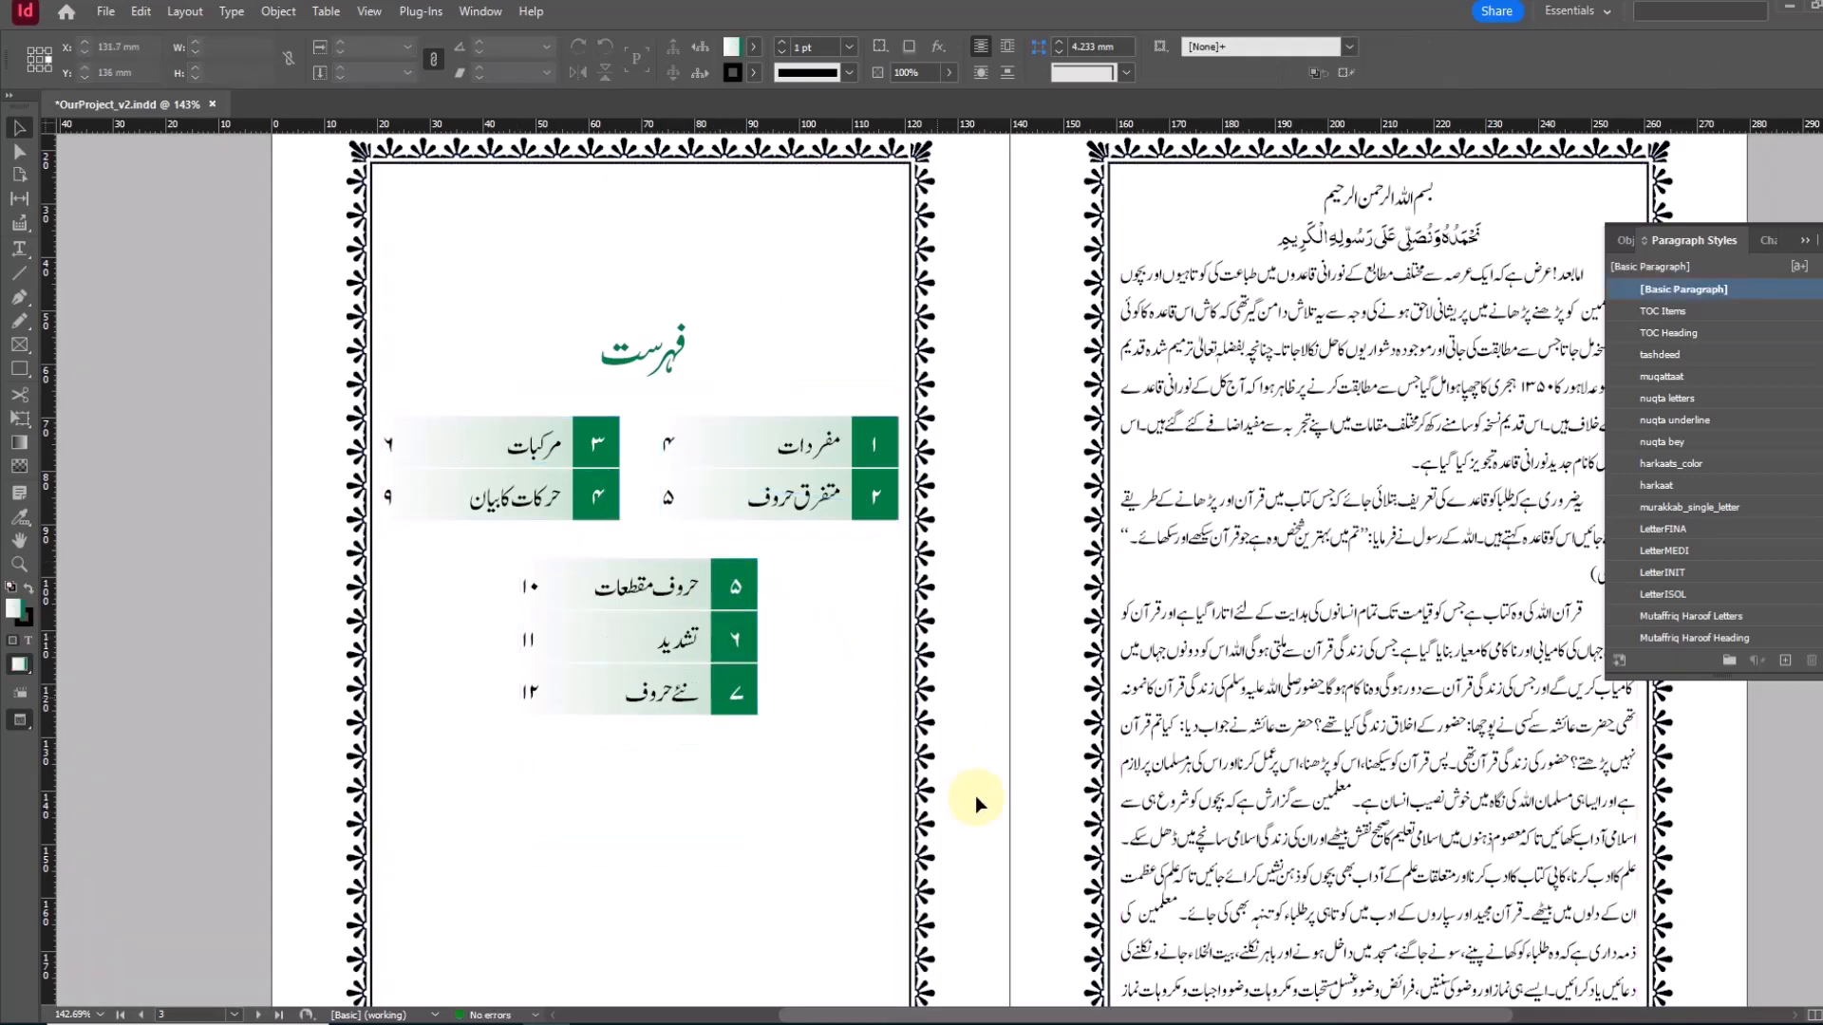
pyautogui.click(1146, 864)
pyautogui.click(999, 786)
pyautogui.press('w')
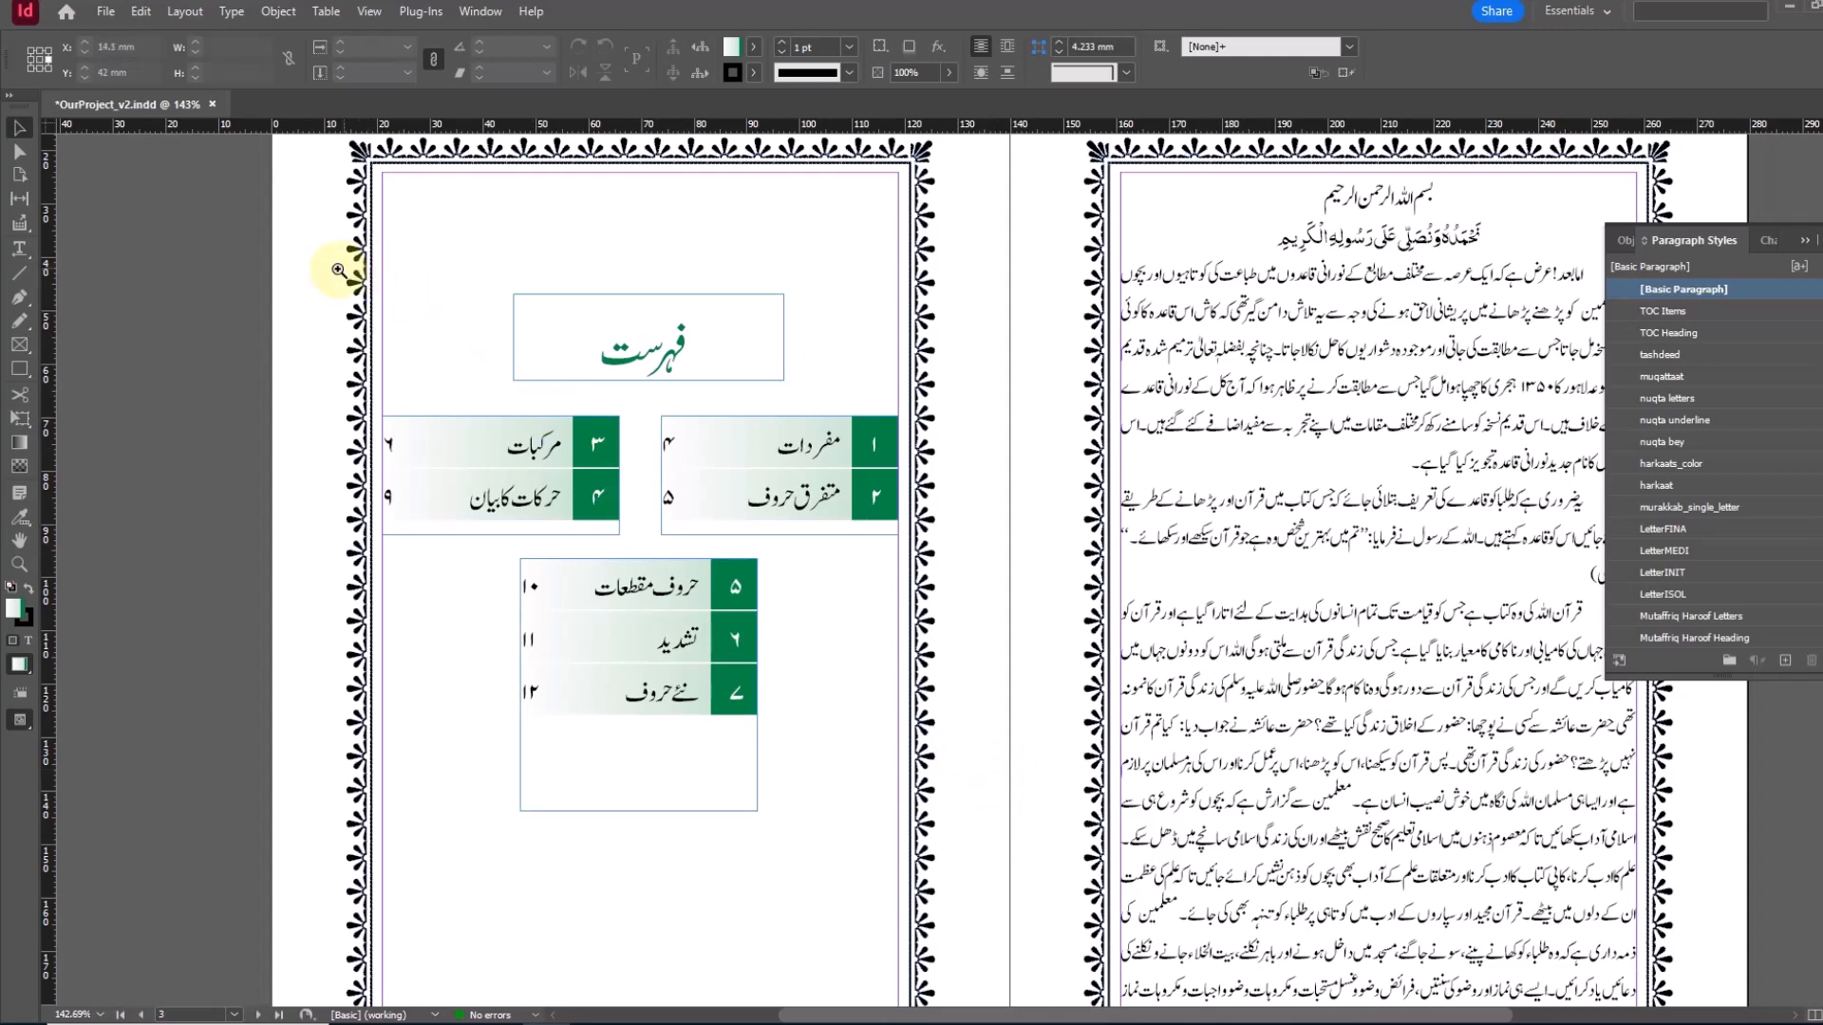
pyautogui.moveTo(343, 276); pyautogui.dragTo(800, 634)
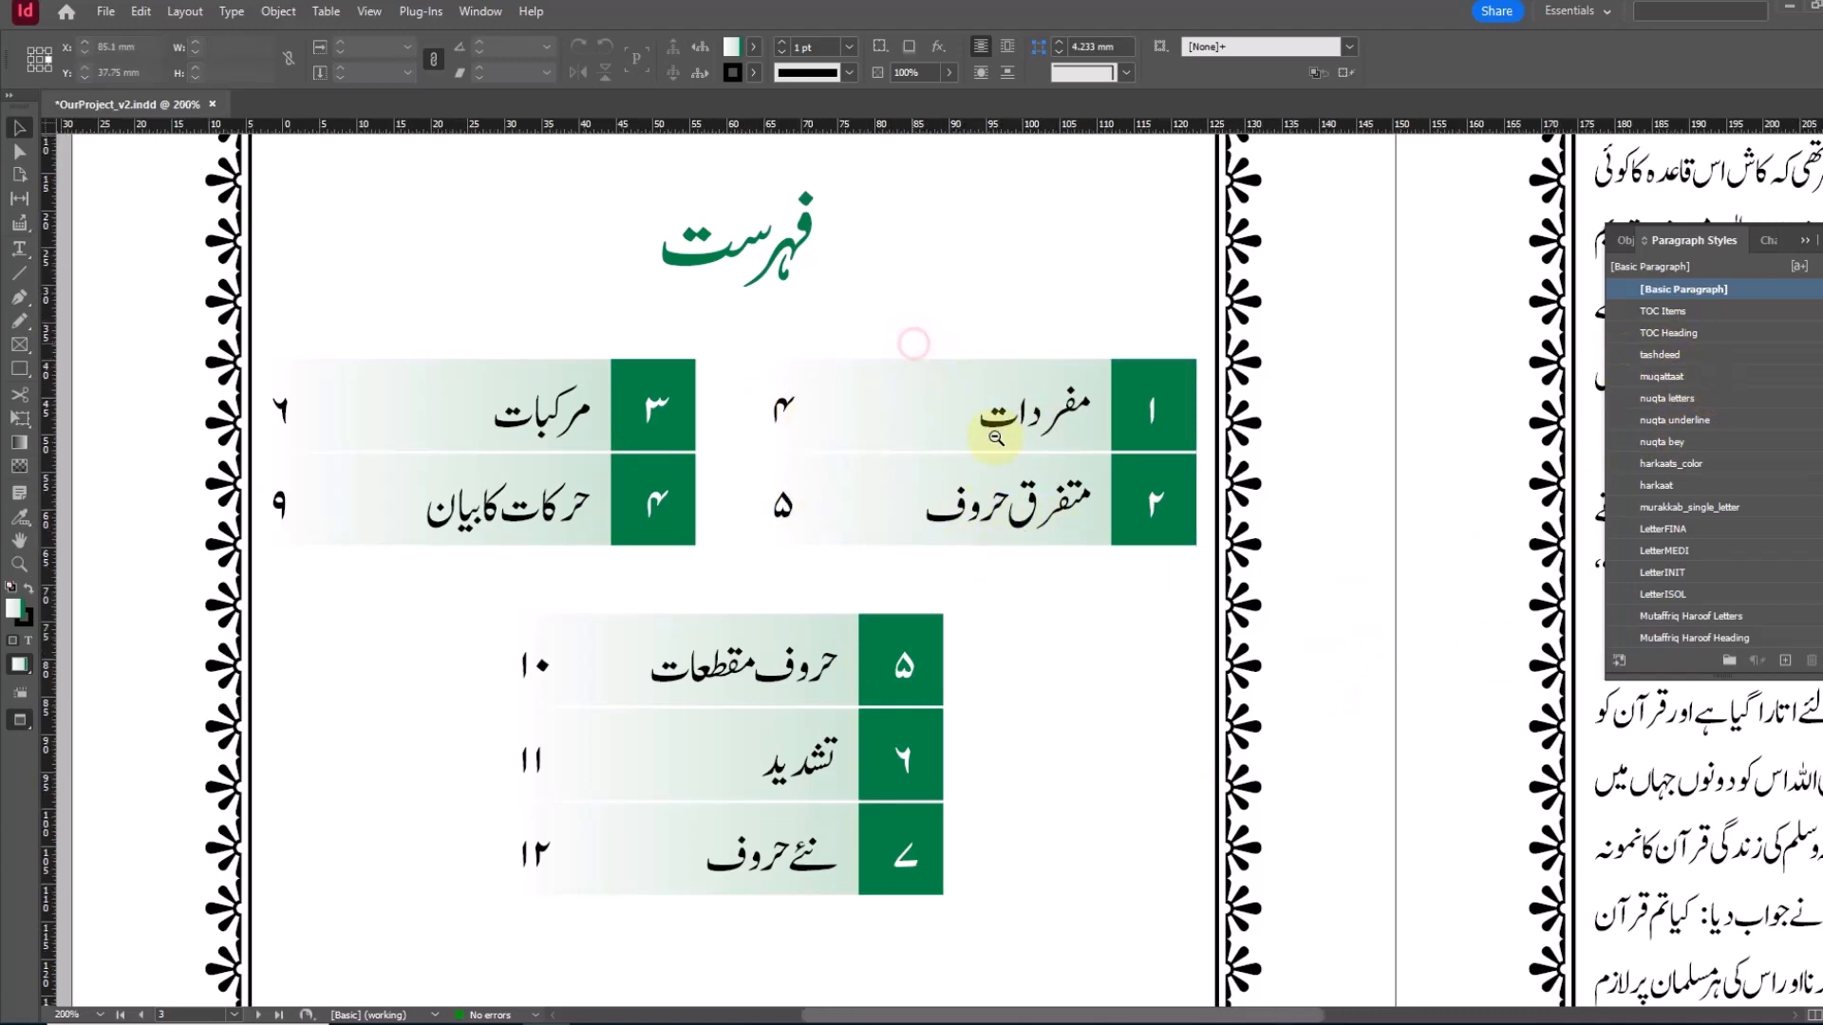
pyautogui.scroll(-2, 913, 339)
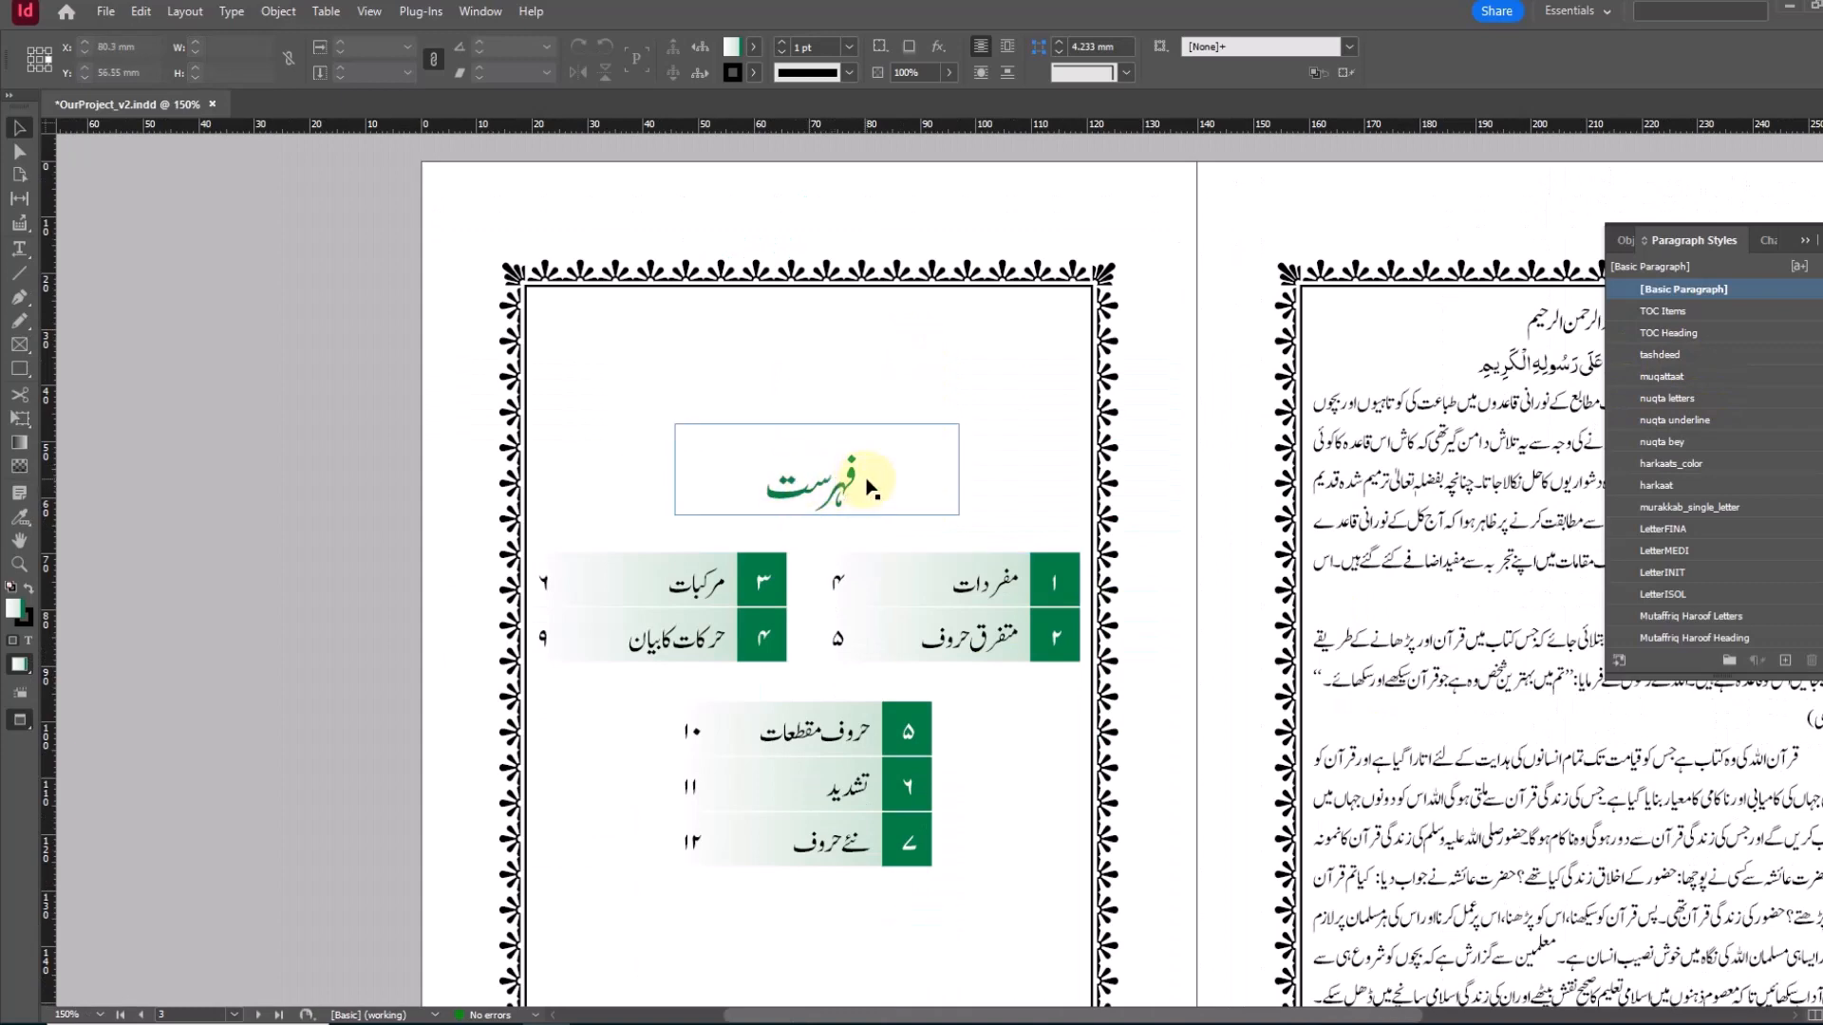
pyautogui.press('w')
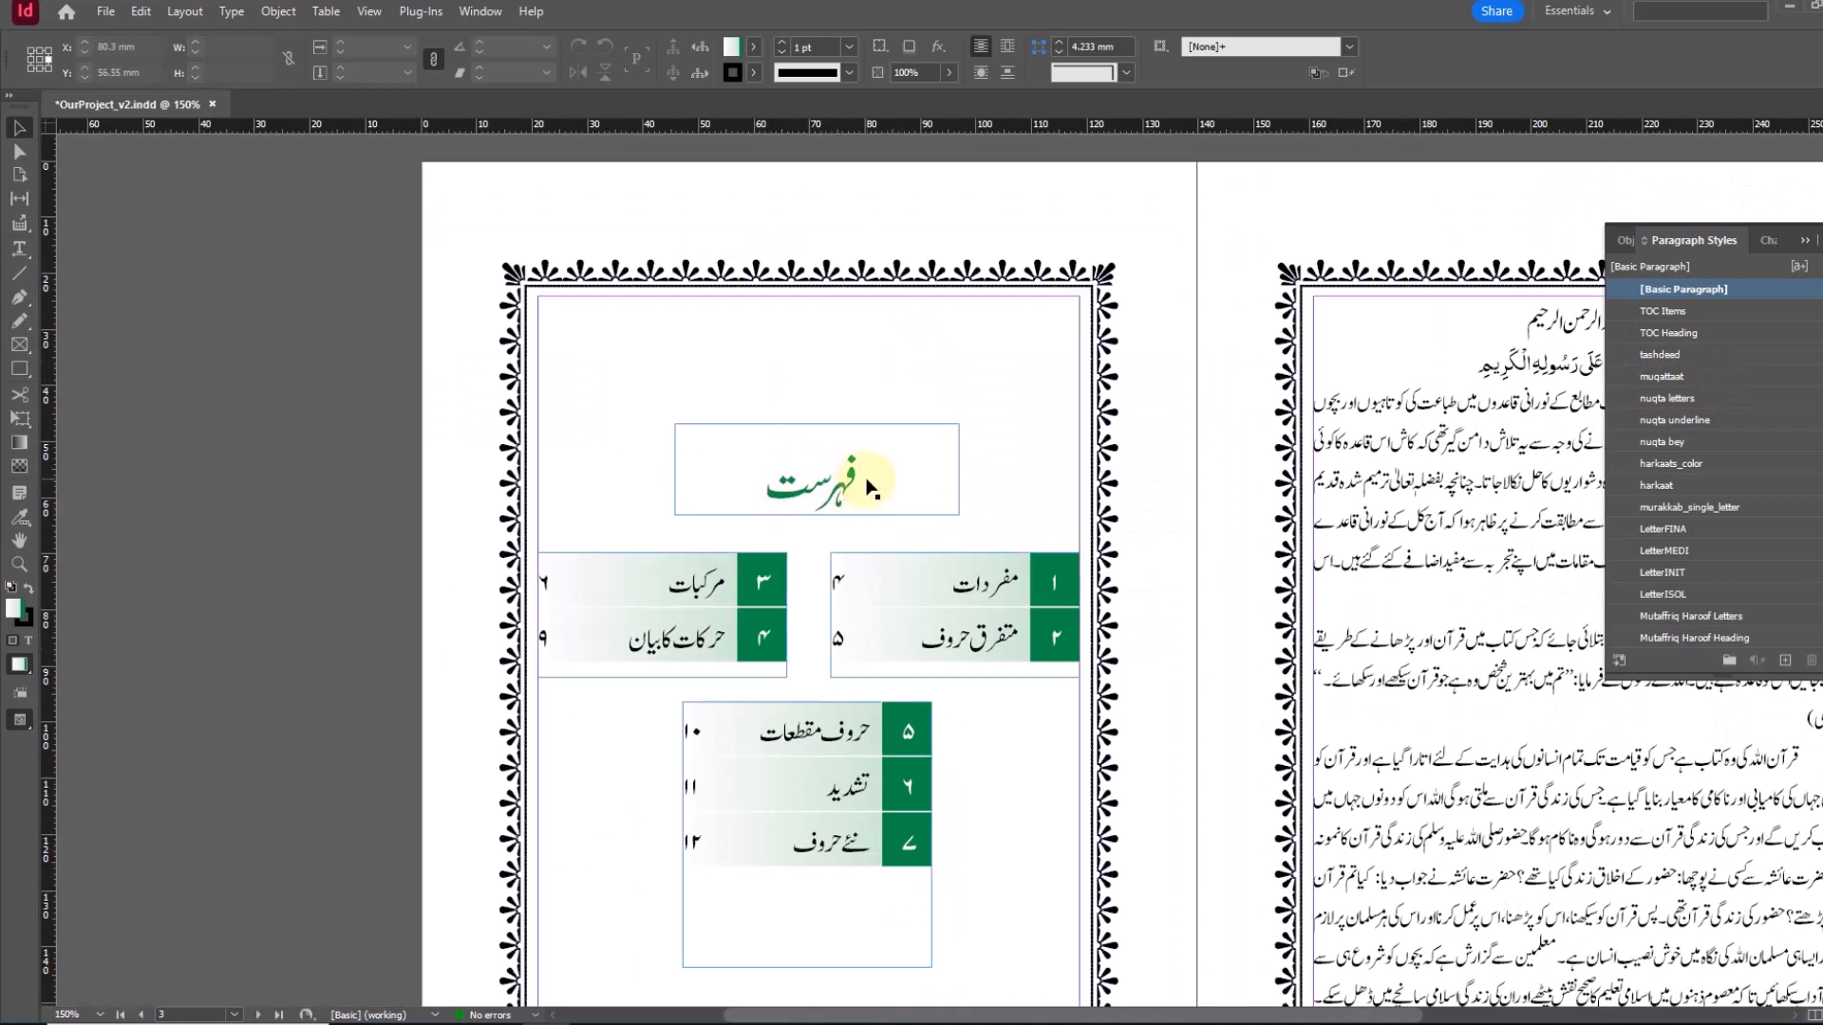
# Step: Turn on paragraph shading for the TOC Heading style with the NooraniQaeda colour at a 20% tint
pyautogui.rightClick(1684, 341)
pyautogui.click(1709, 349)
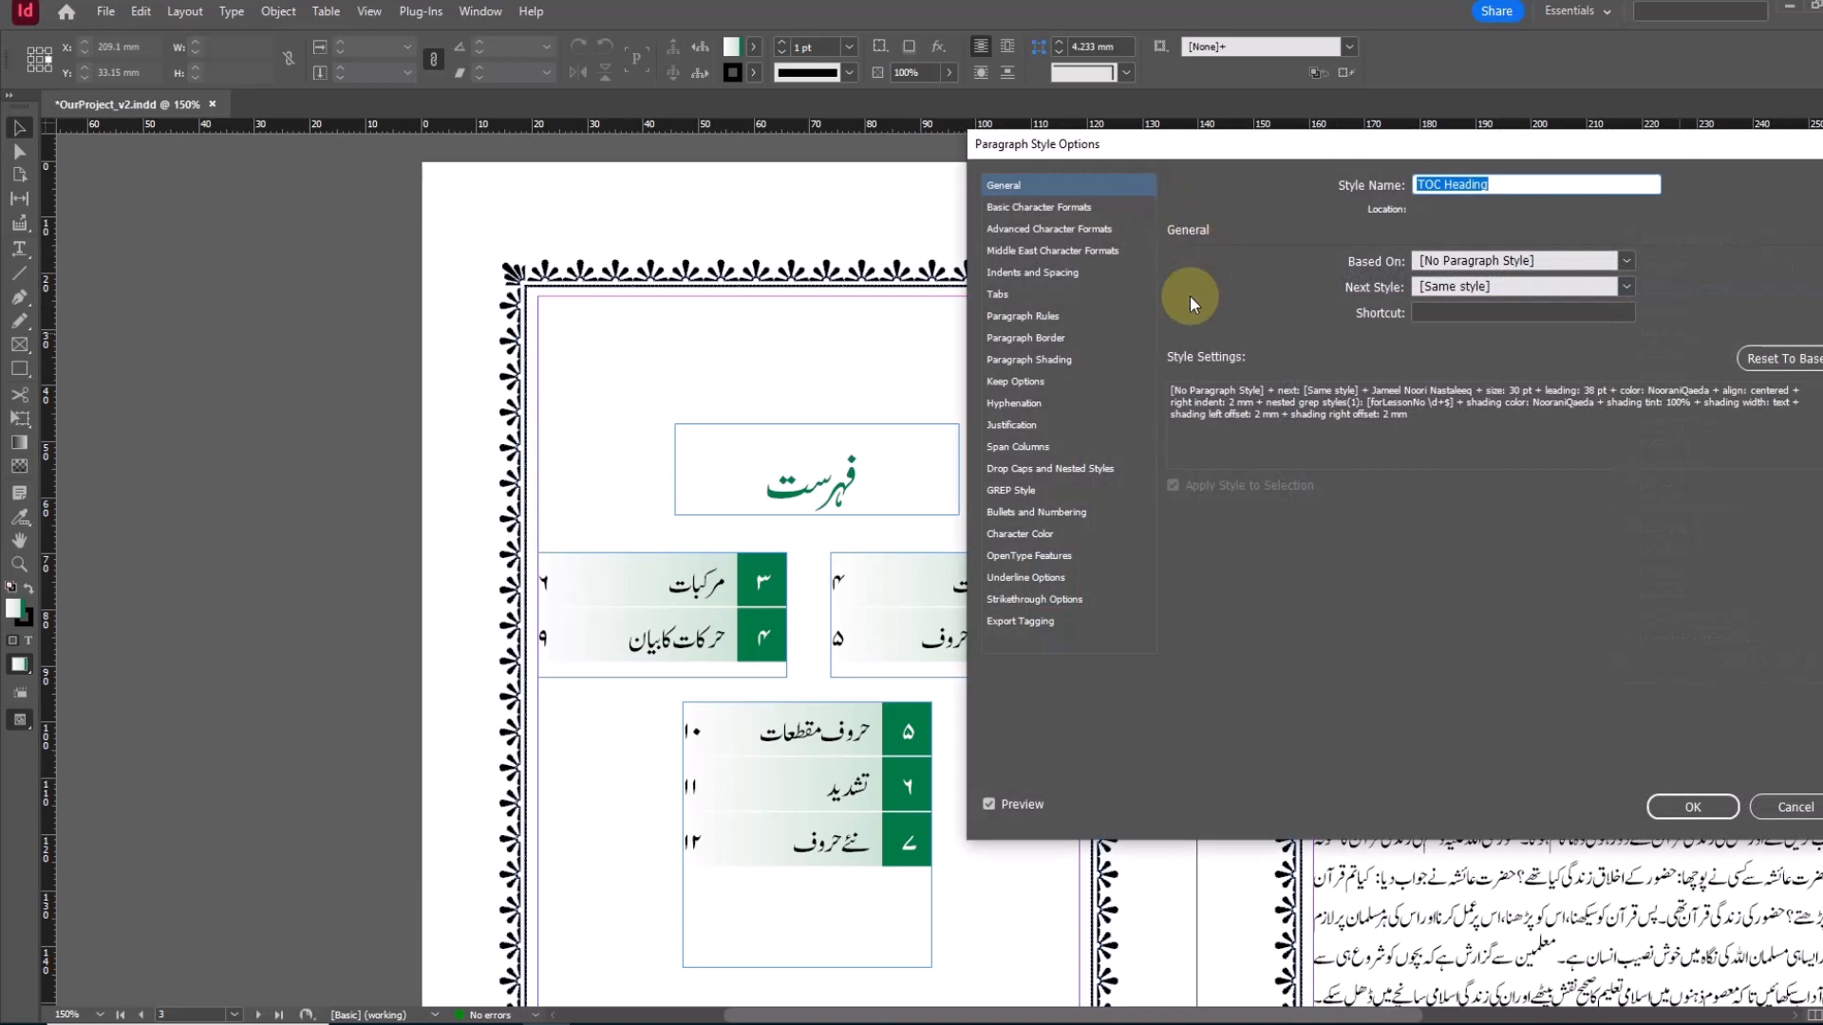
pyautogui.click(1030, 360)
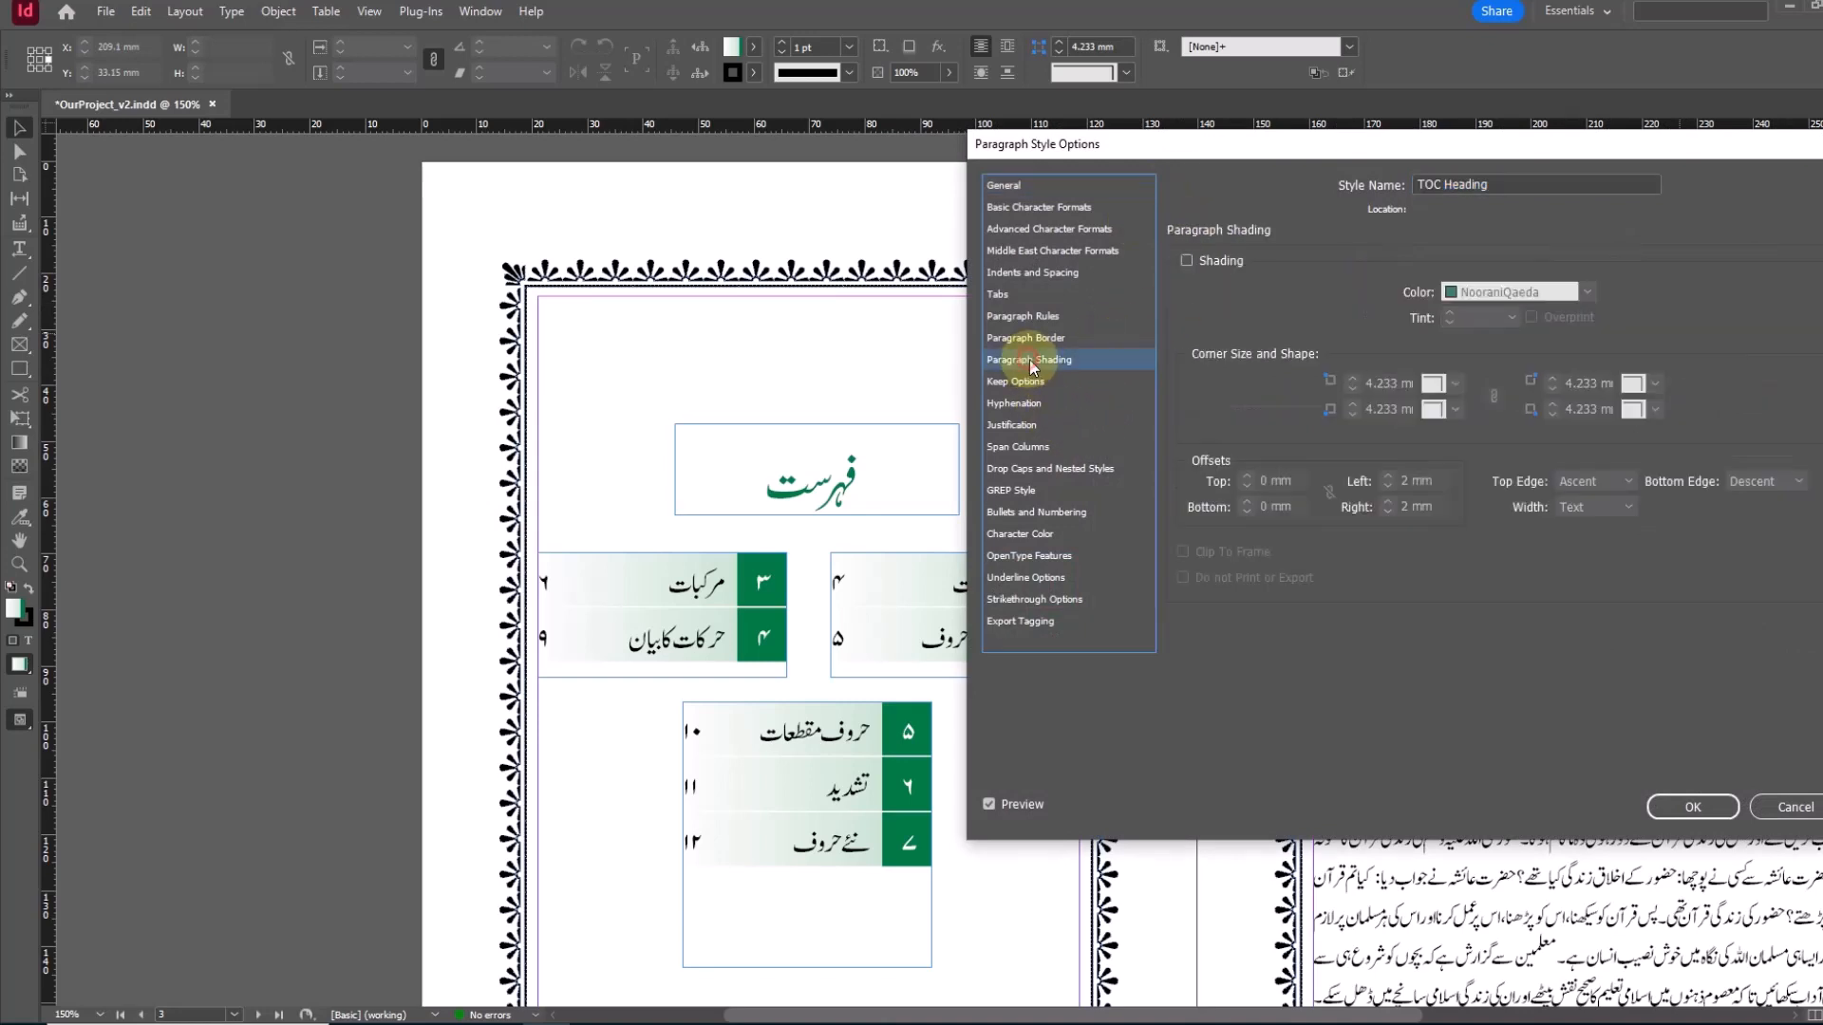
pyautogui.click(1215, 262)
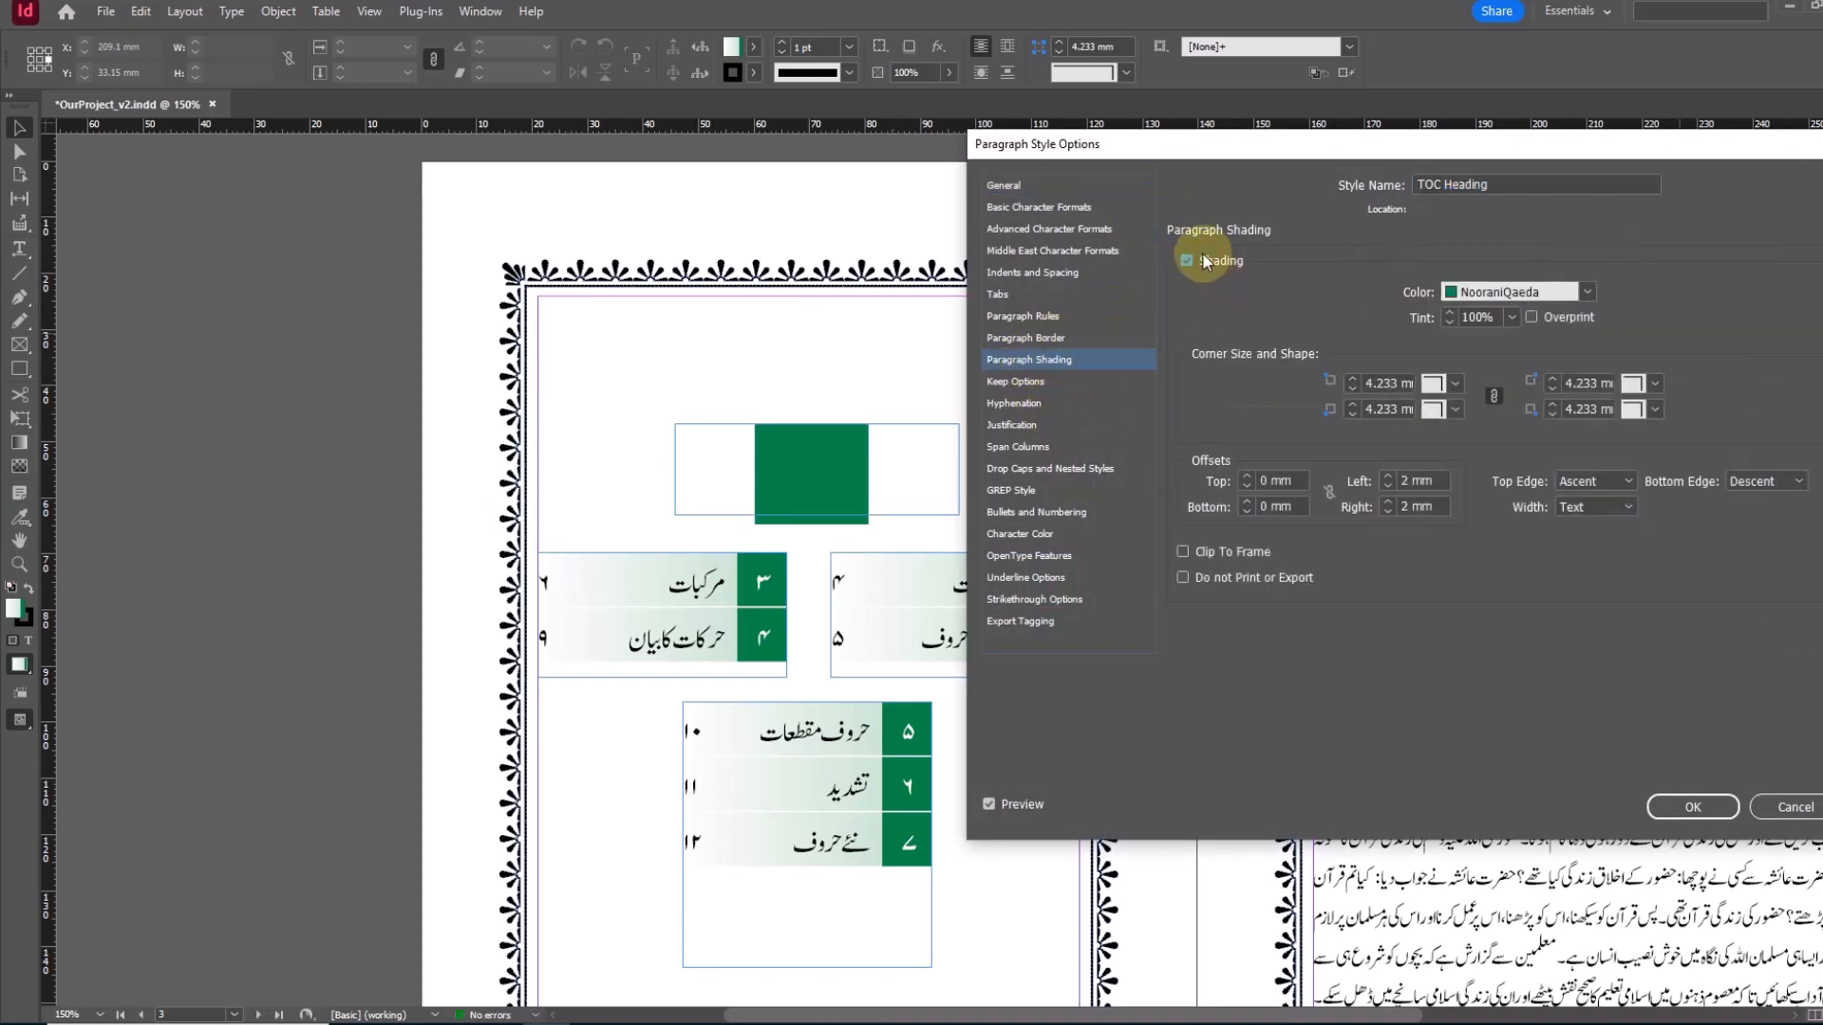
pyautogui.click(1512, 318)
pyautogui.click(1492, 380)
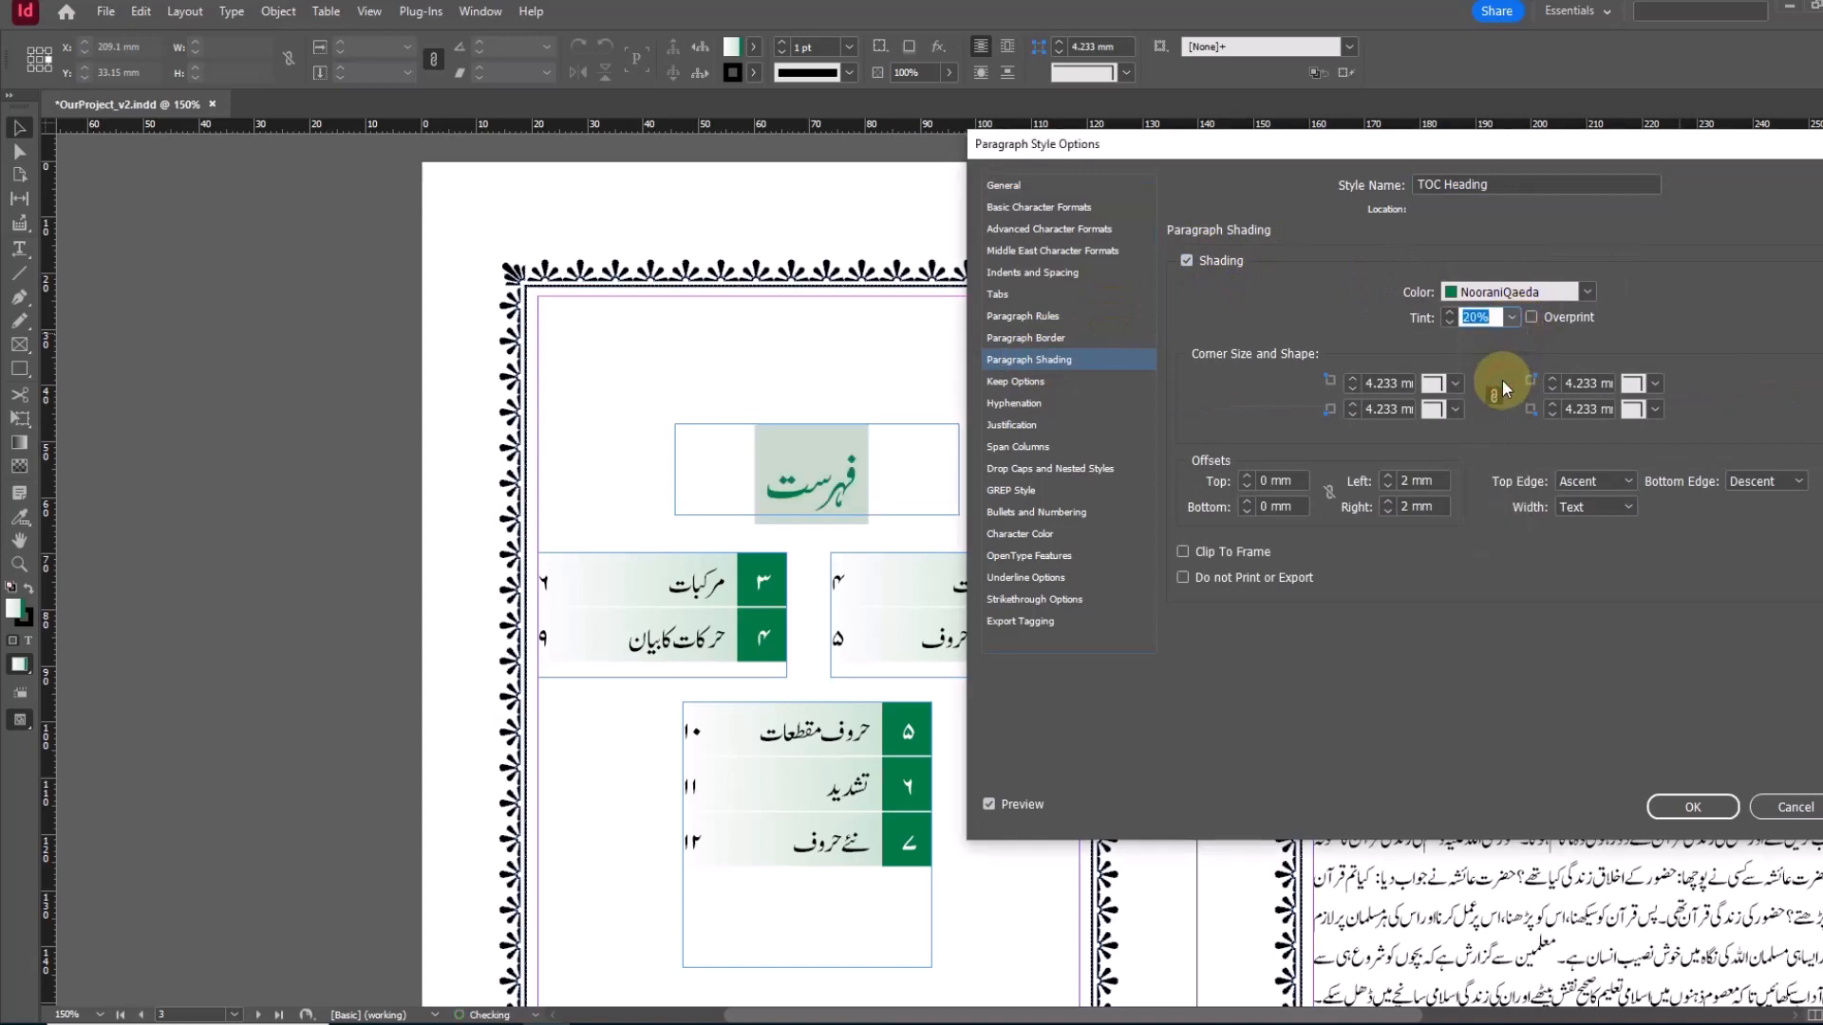
# Step: Set the heading shading's left and right offsets to 0 mm, its width to Column and its bottom offset to 1 mm
pyautogui.click(1387, 512)
pyautogui.click(1387, 512)
pyautogui.click(1387, 485)
pyautogui.click(1387, 485)
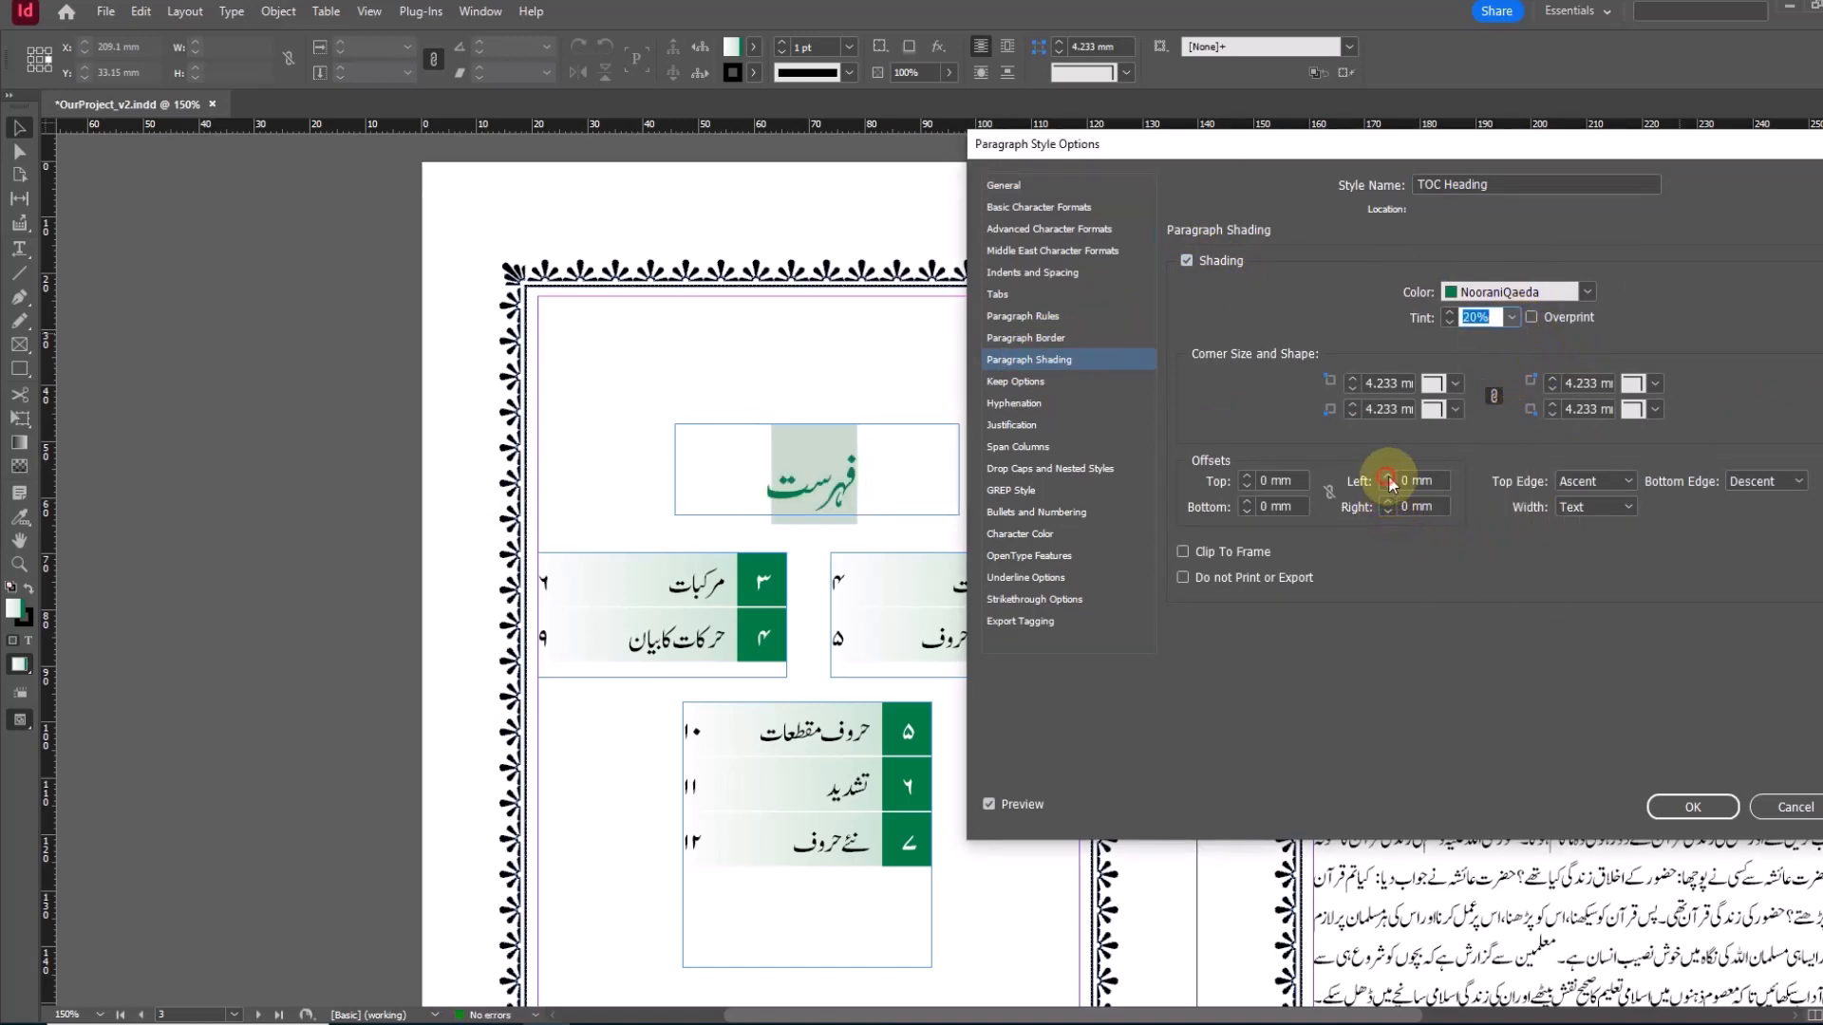
pyautogui.click(1589, 506)
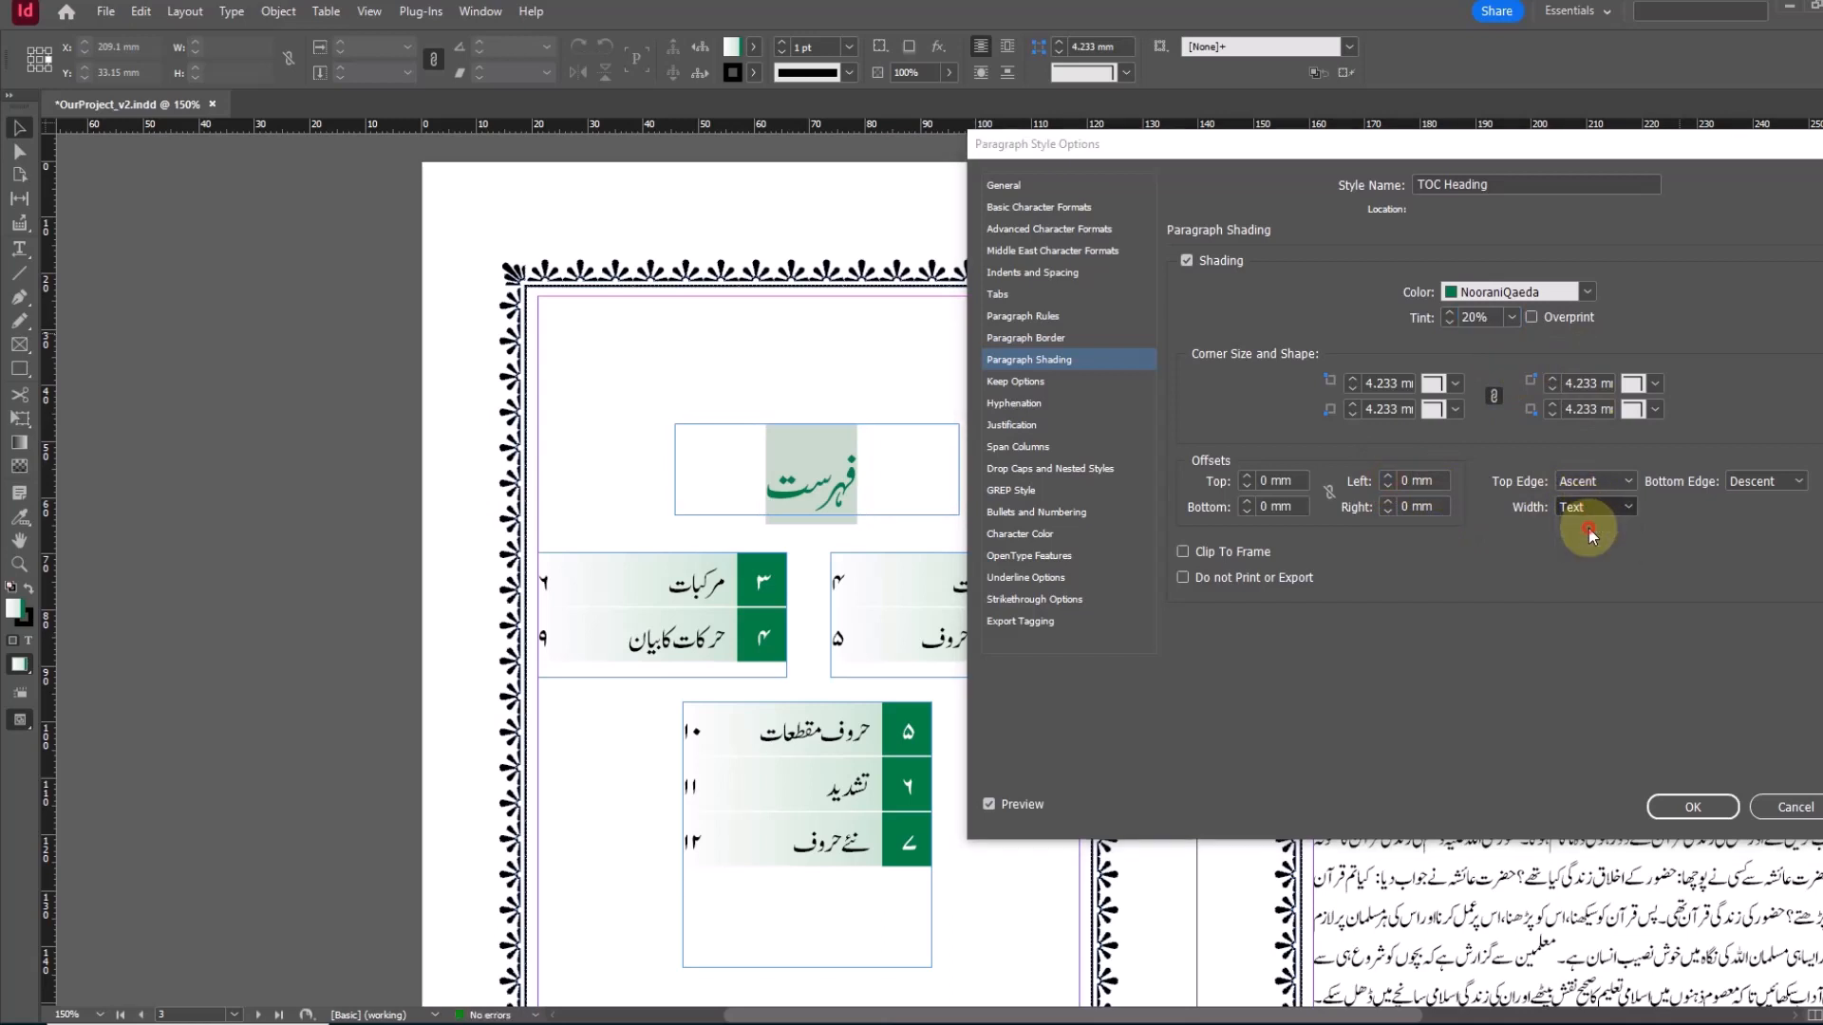
pyautogui.click(1587, 528)
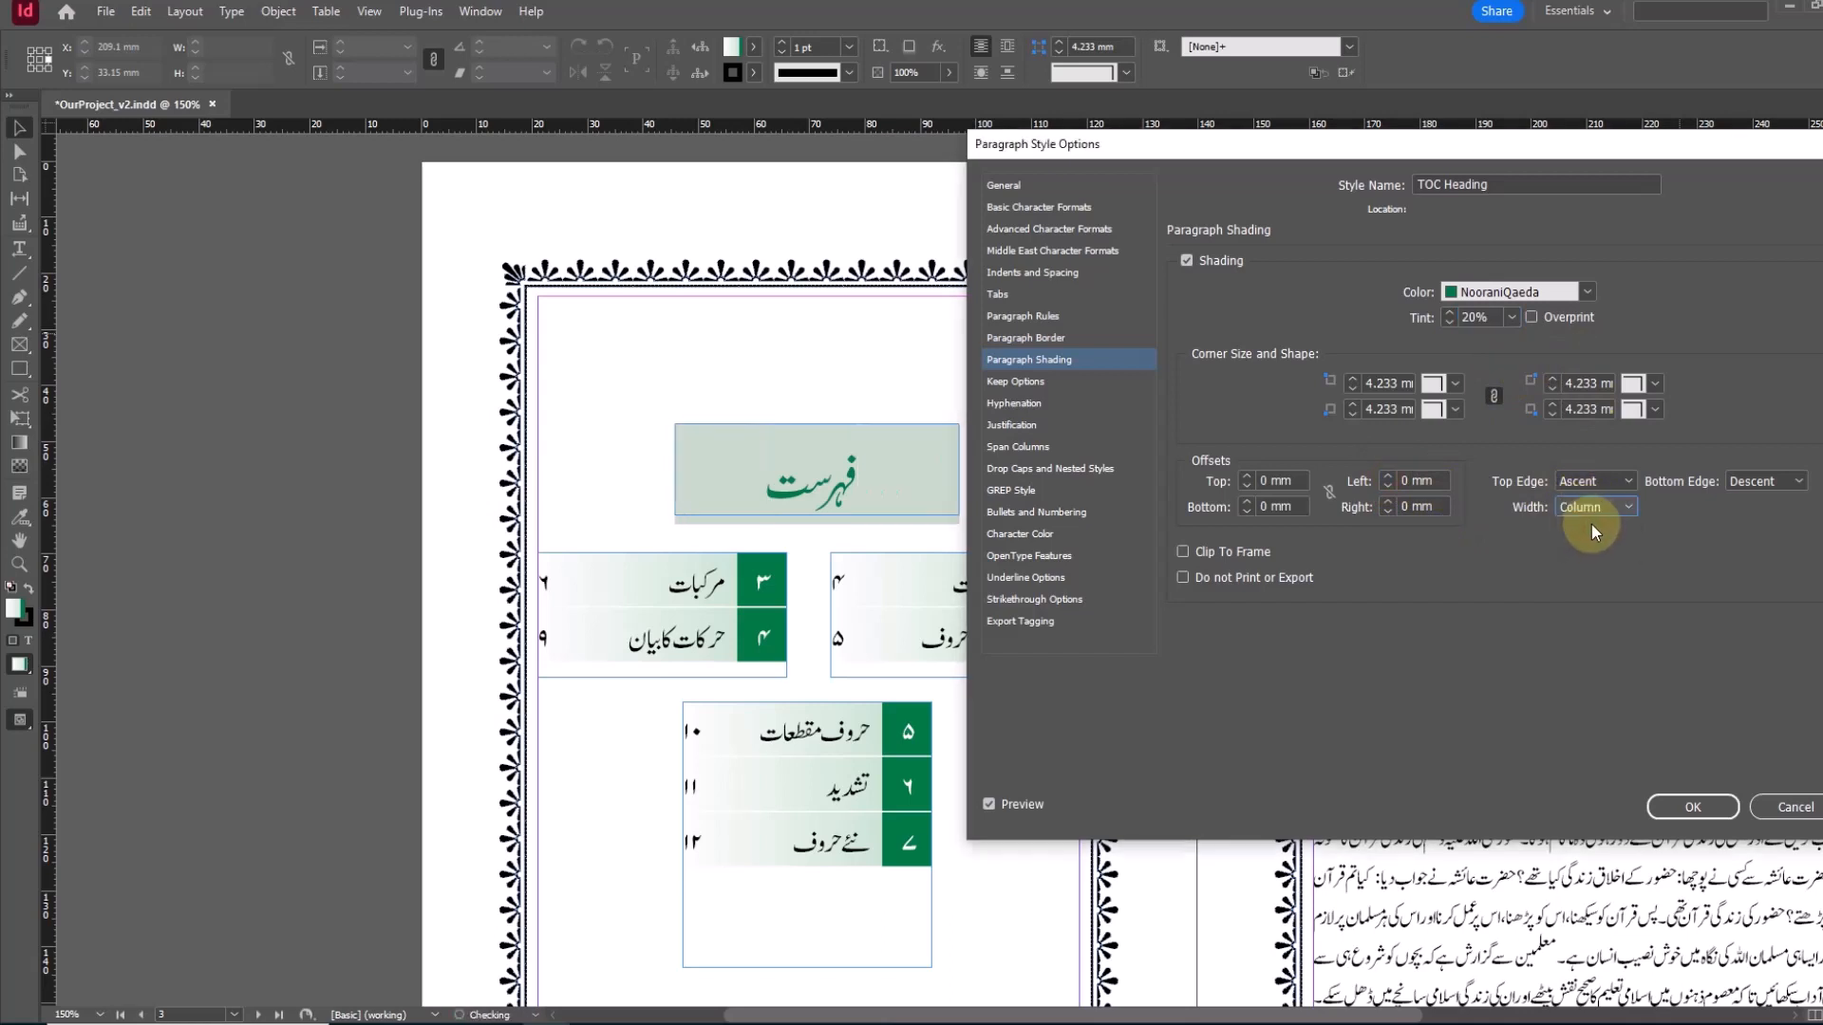
pyautogui.click(1248, 502)
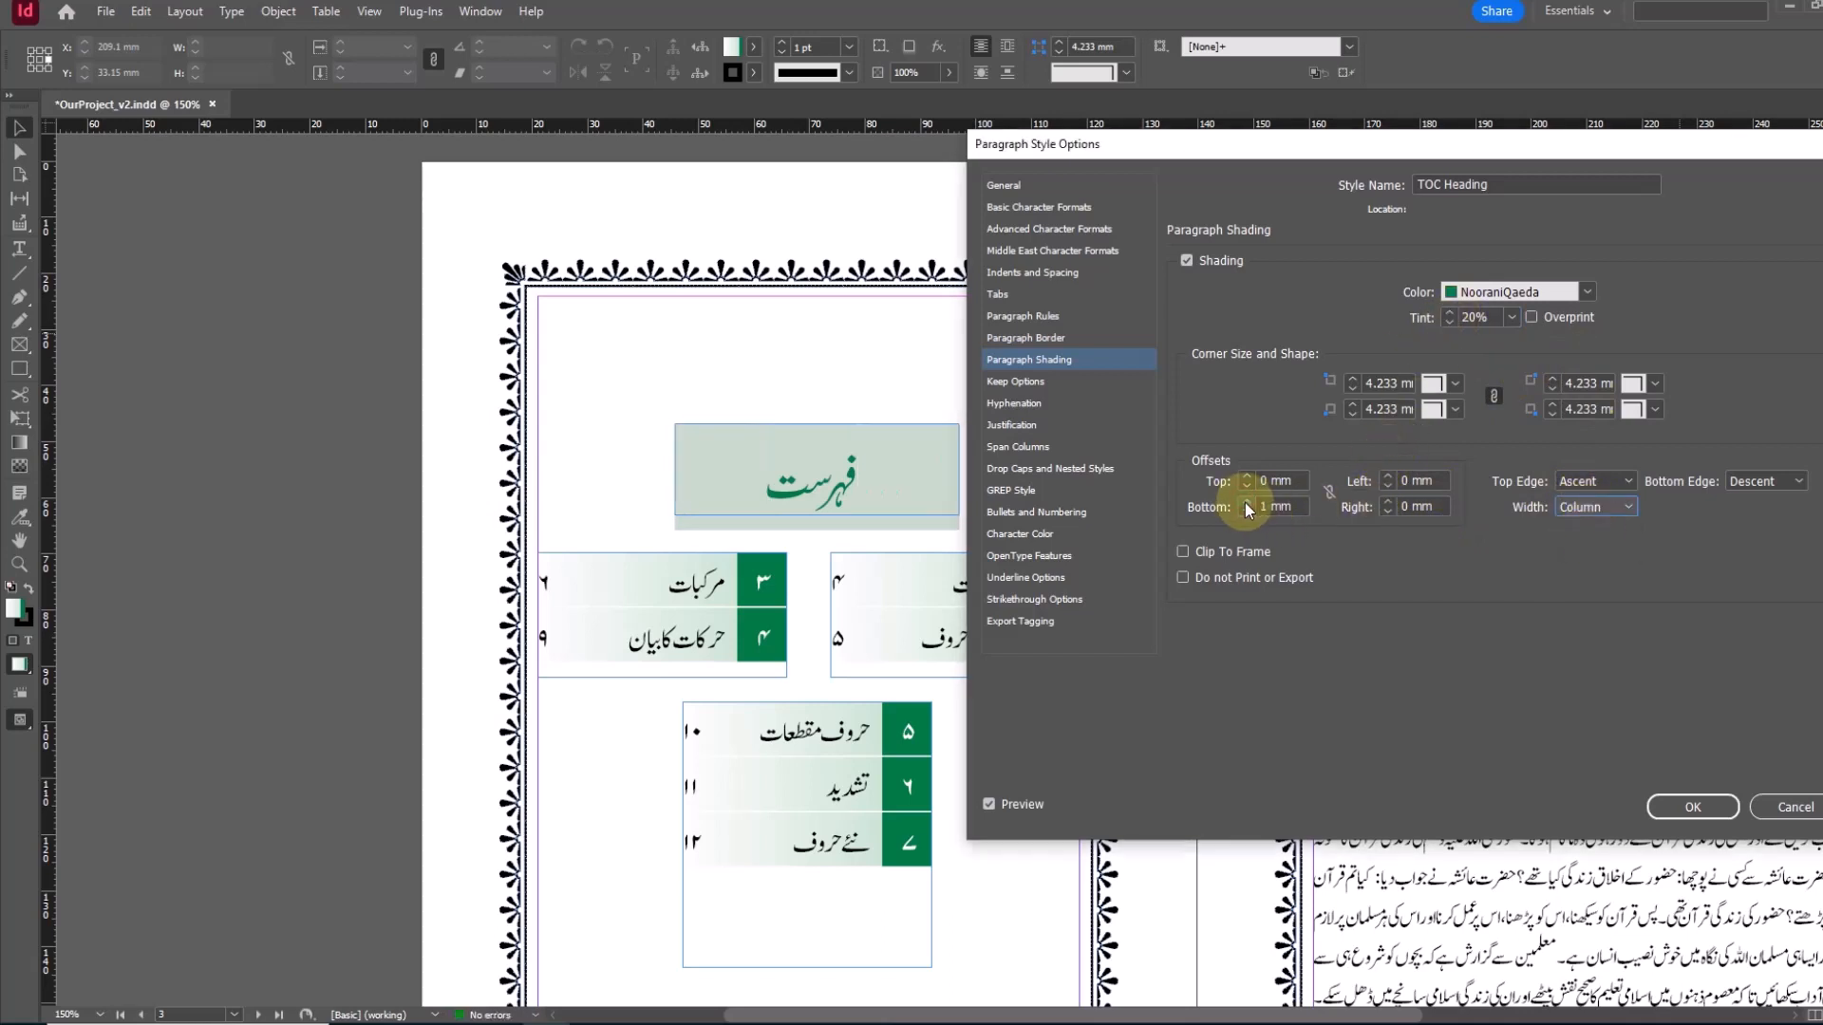
# Step: Give the heading shading Inverse Rounded corners of 3 mm and save the TOC Heading style
pyautogui.click(1454, 383)
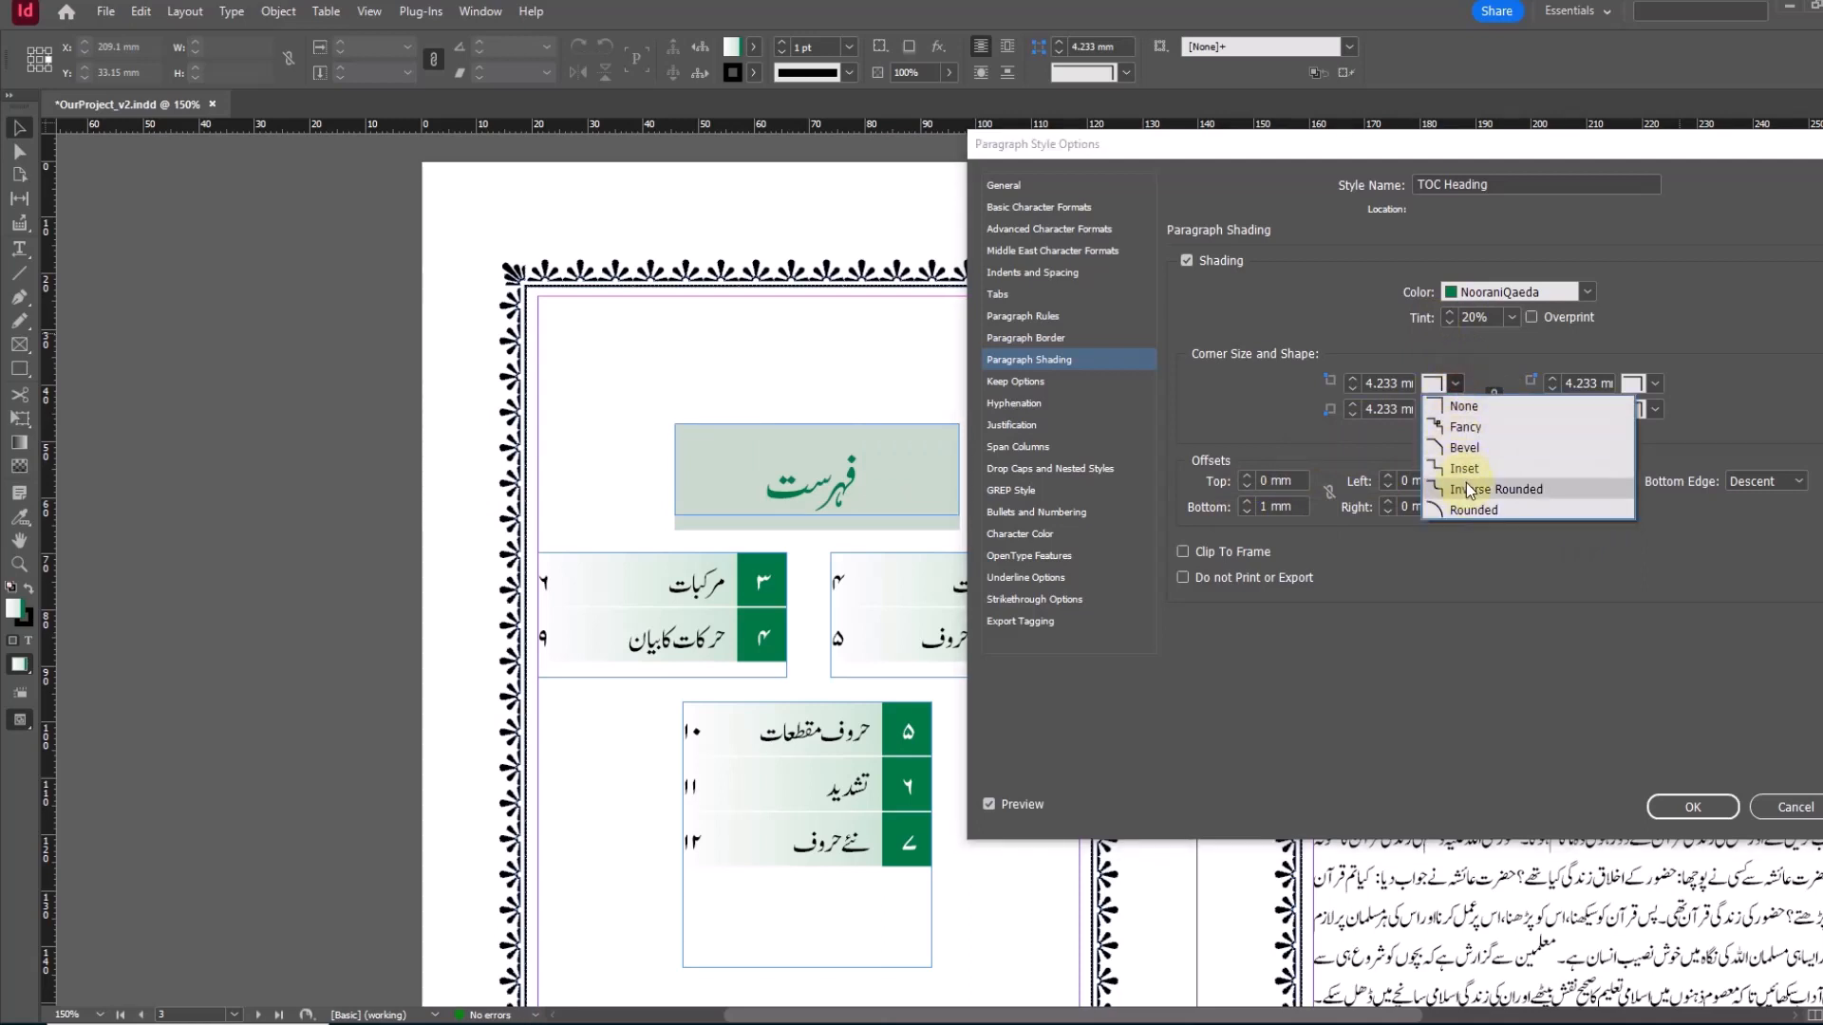
pyautogui.click(1466, 482)
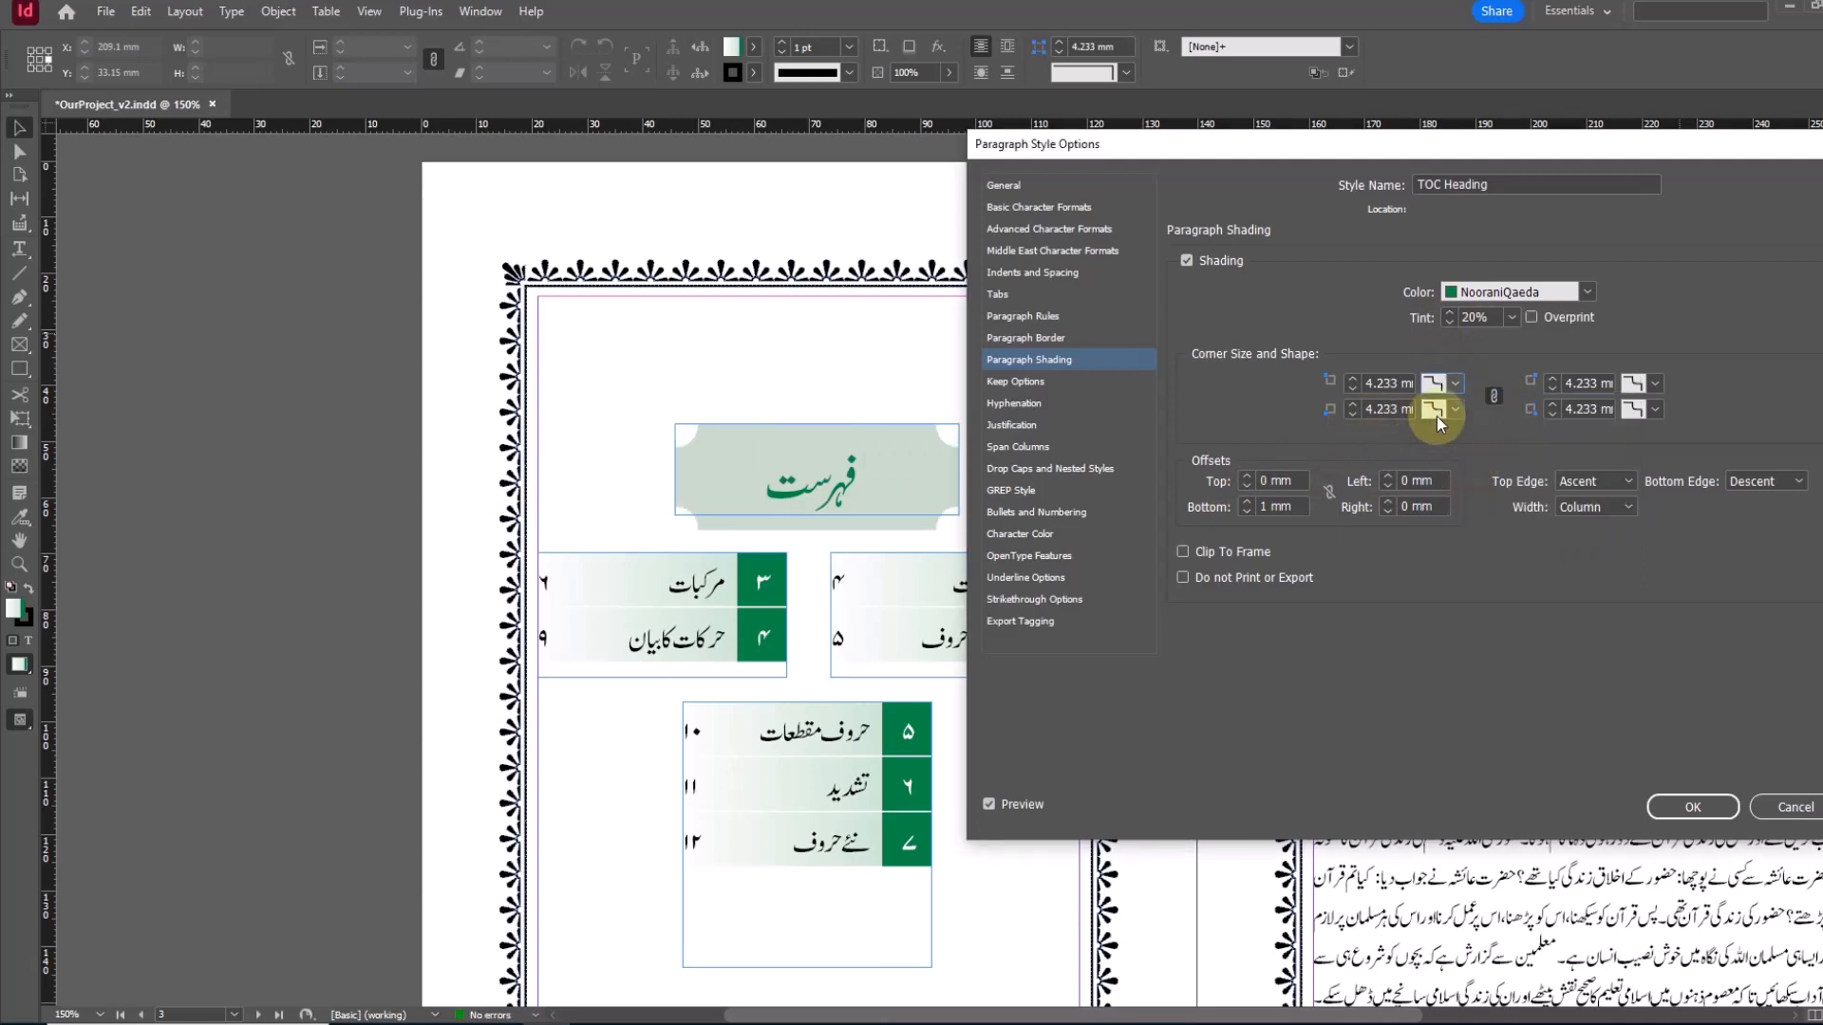
pyautogui.click(1352, 416)
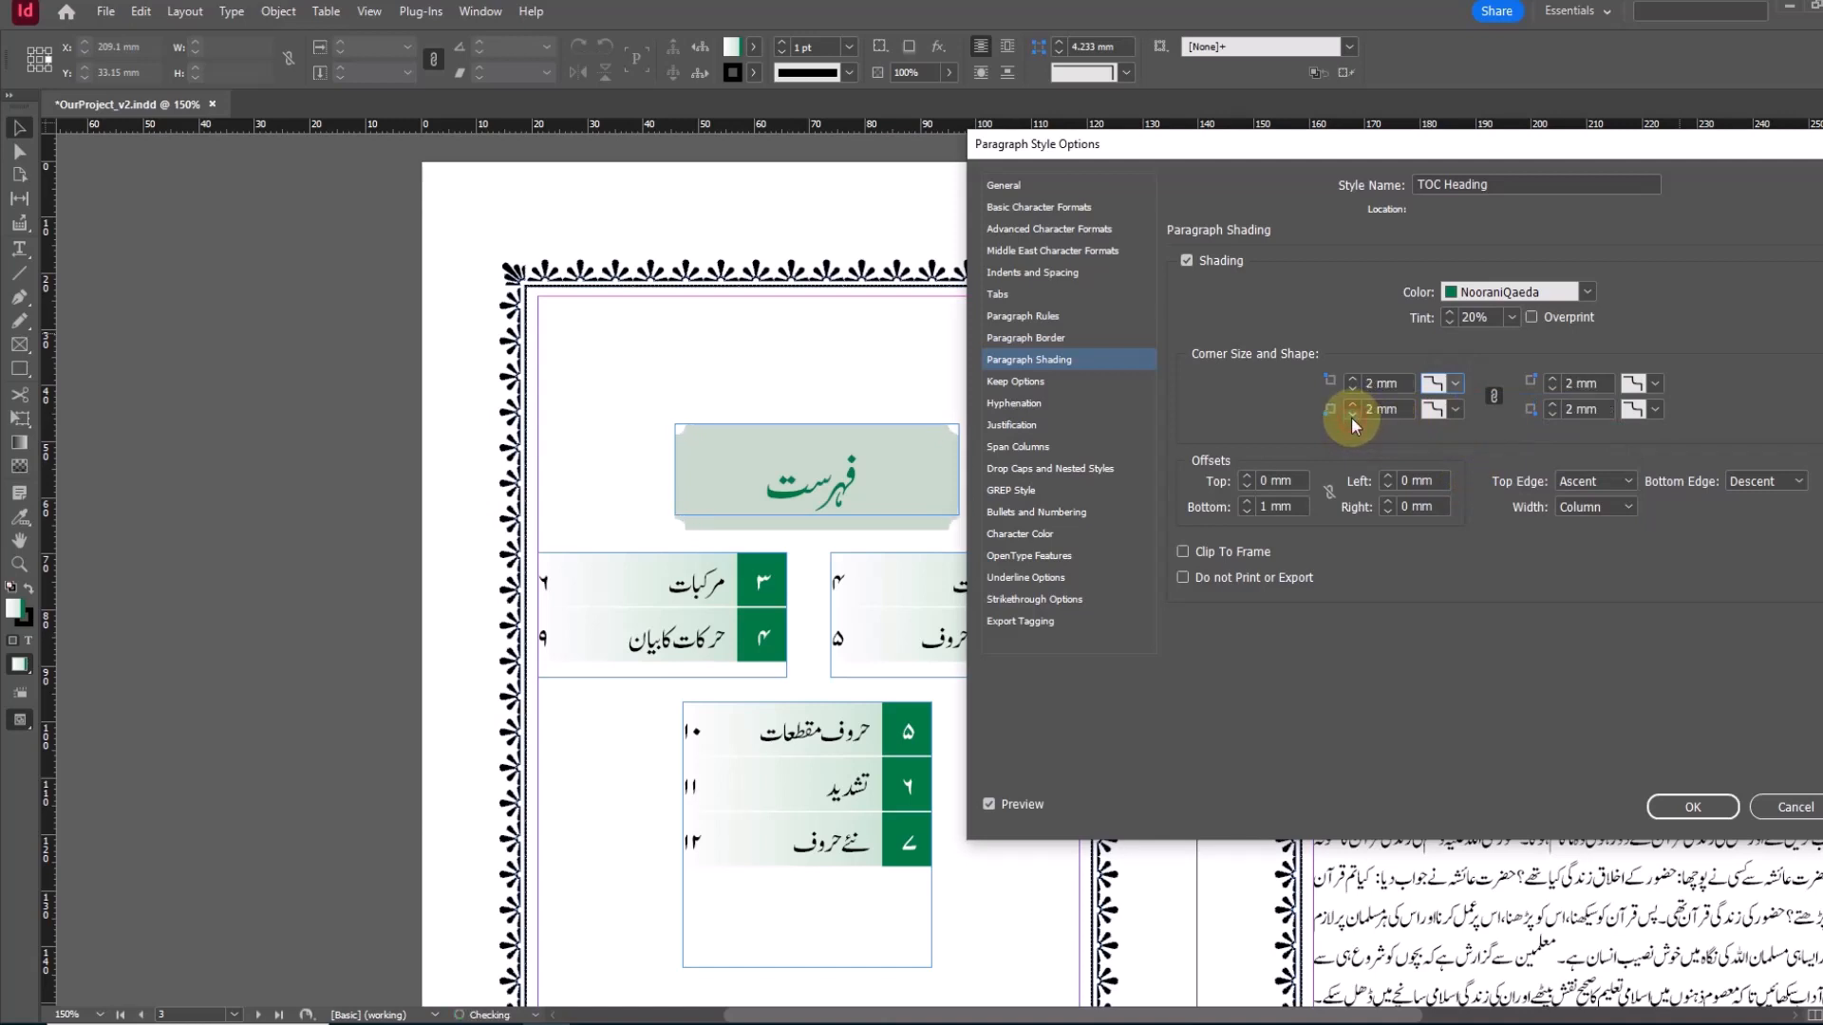
pyautogui.click(1352, 404)
pyautogui.moveTo(1472, 156); pyautogui.dragTo(1536, 130)
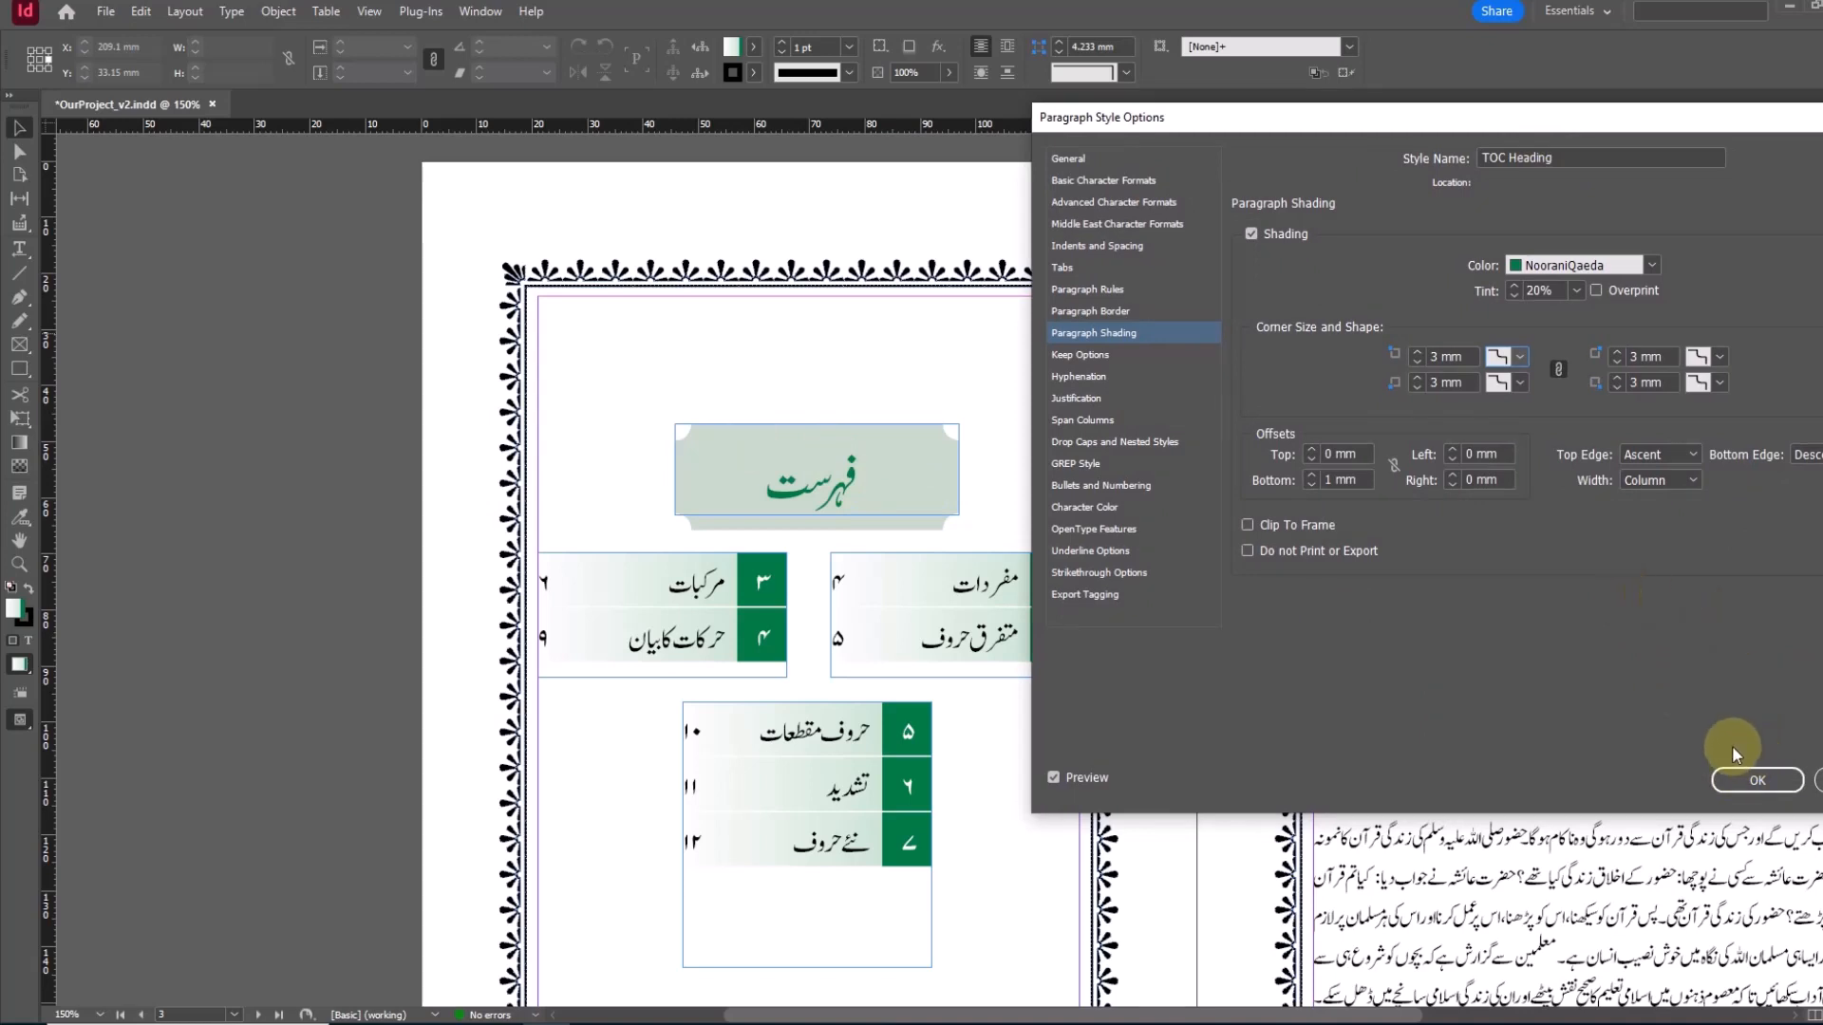
pyautogui.click(1724, 782)
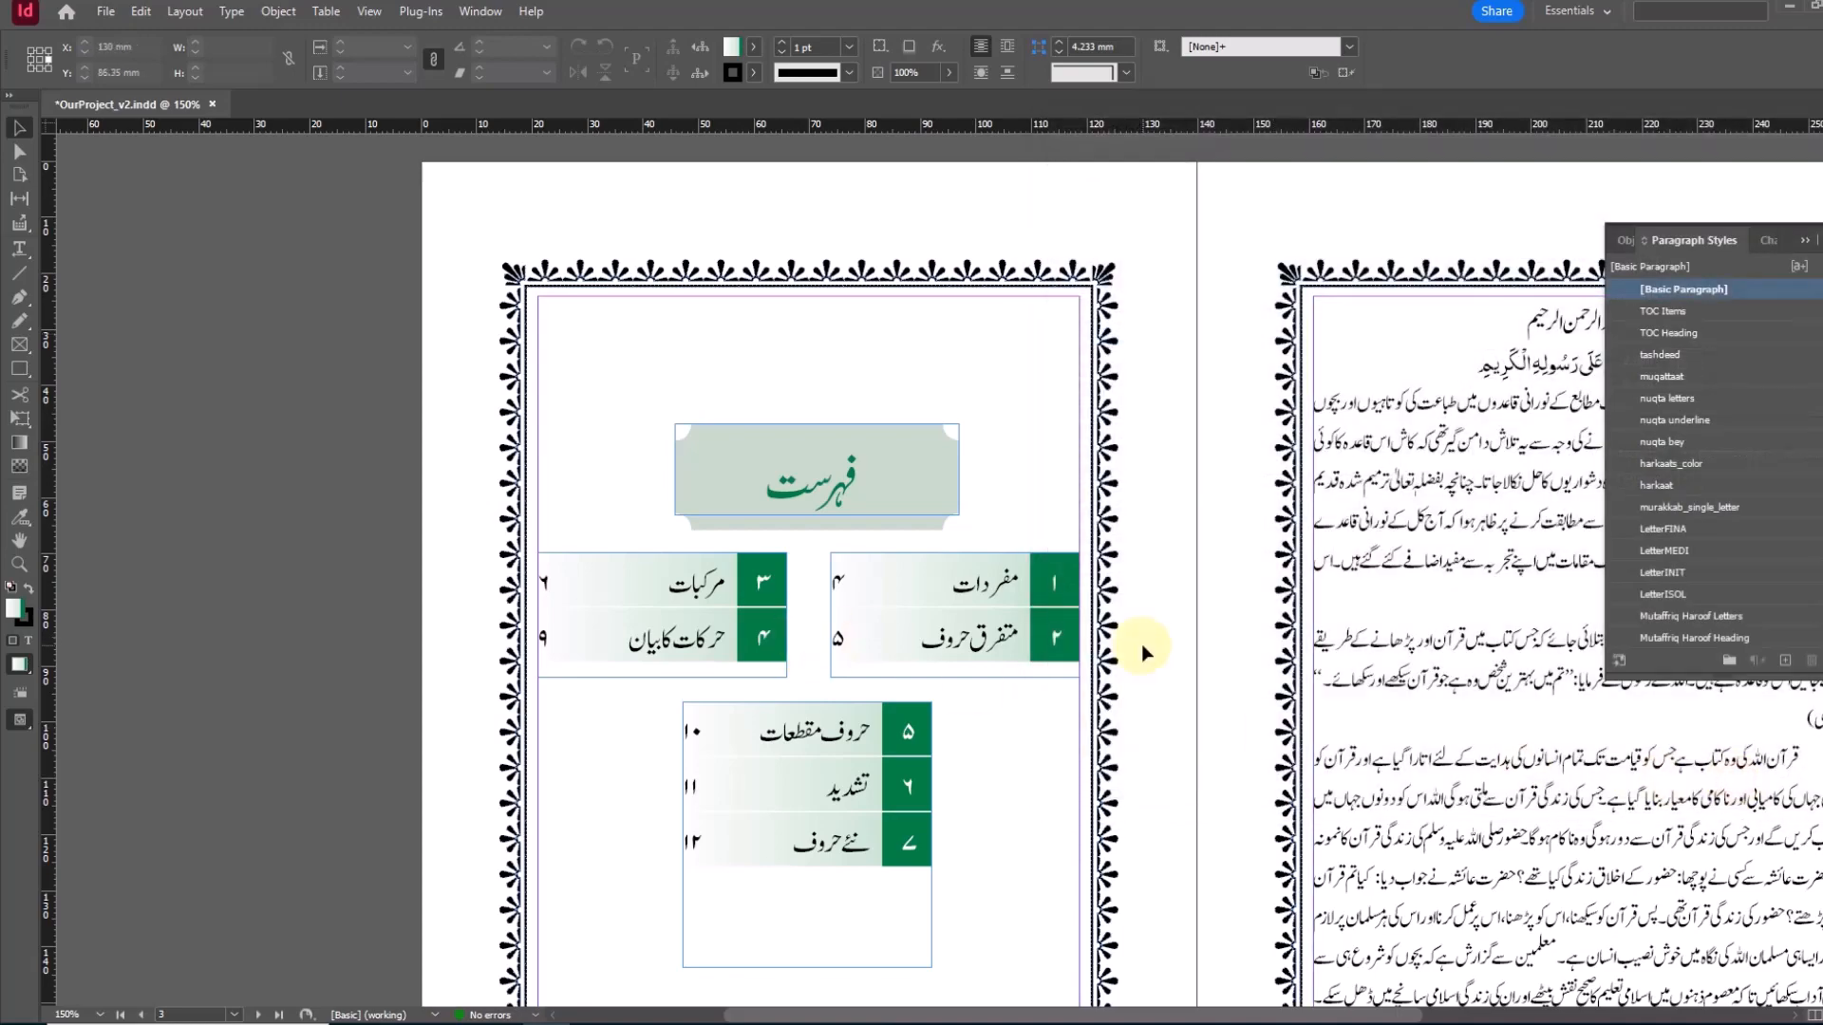
# Step: Add the word حروف to the end of the مفردات chapter title on the lesson 1 page
pyautogui.scroll(-5, 1141, 644)
pyautogui.scroll(-14, 1145, 651)
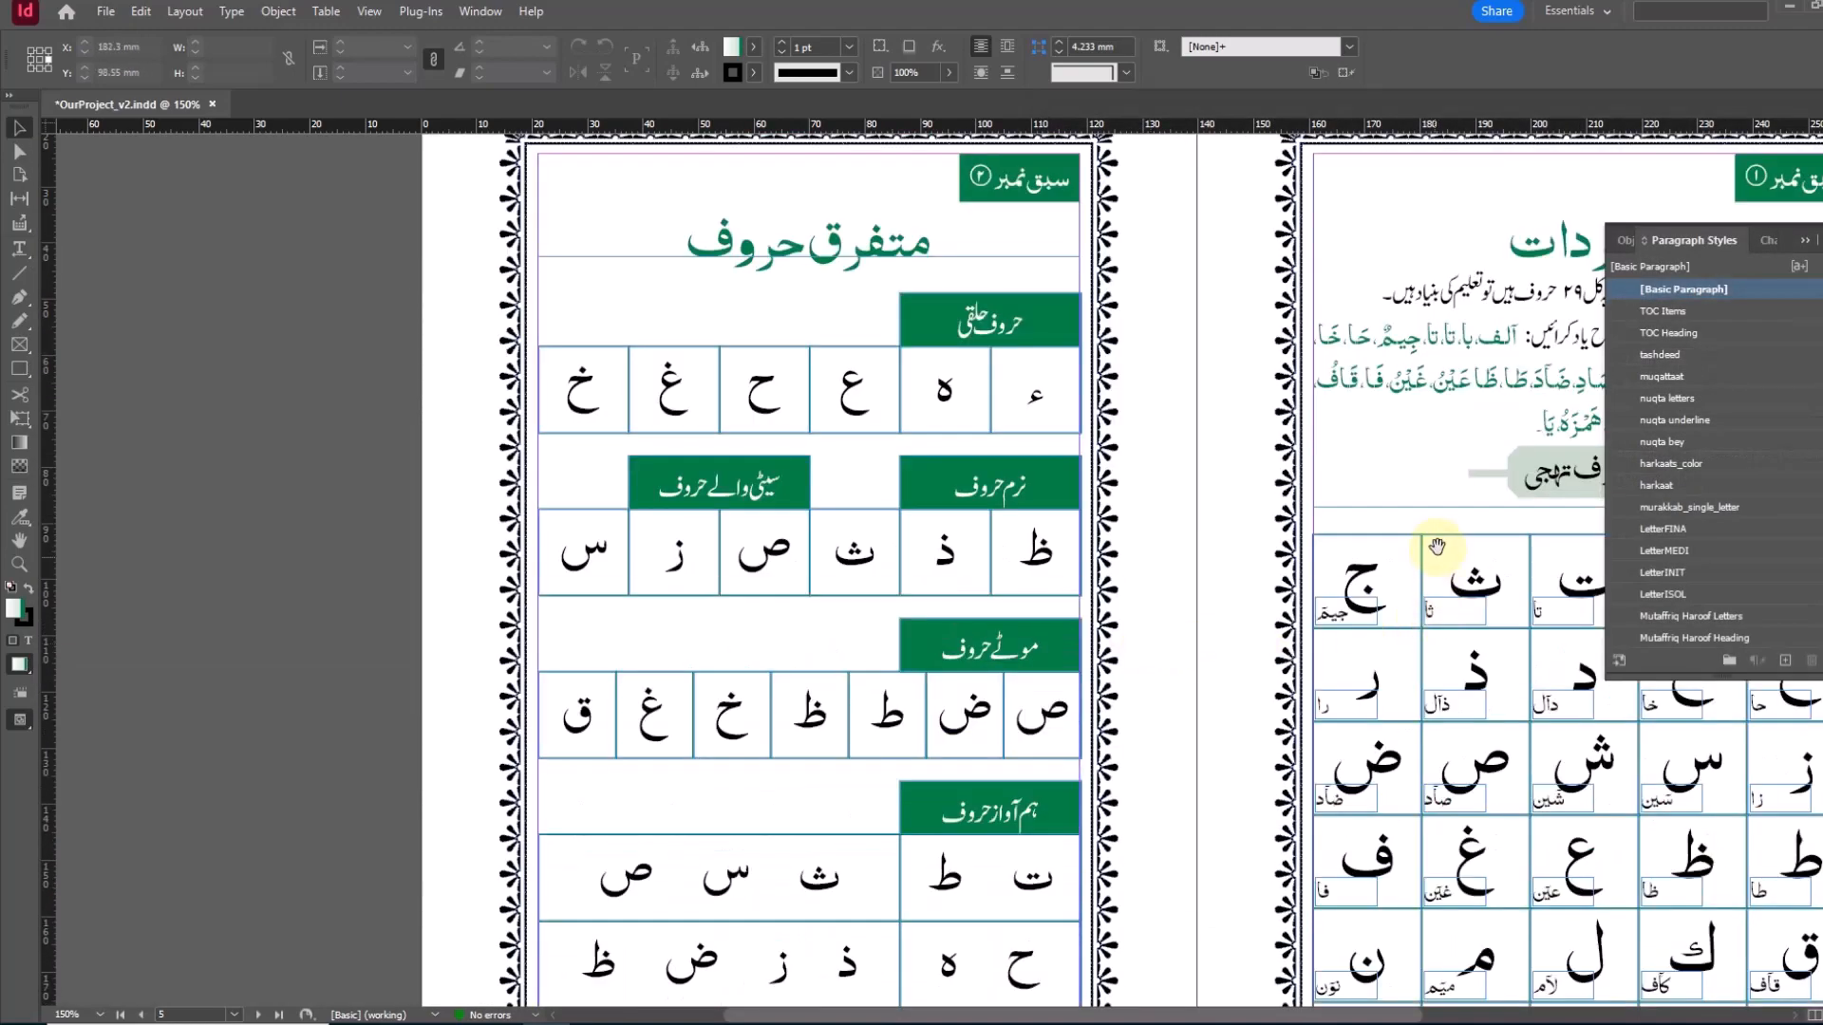
pyautogui.moveTo(1436, 545); pyautogui.dragTo(1054, 673)
pyautogui.click(19, 248)
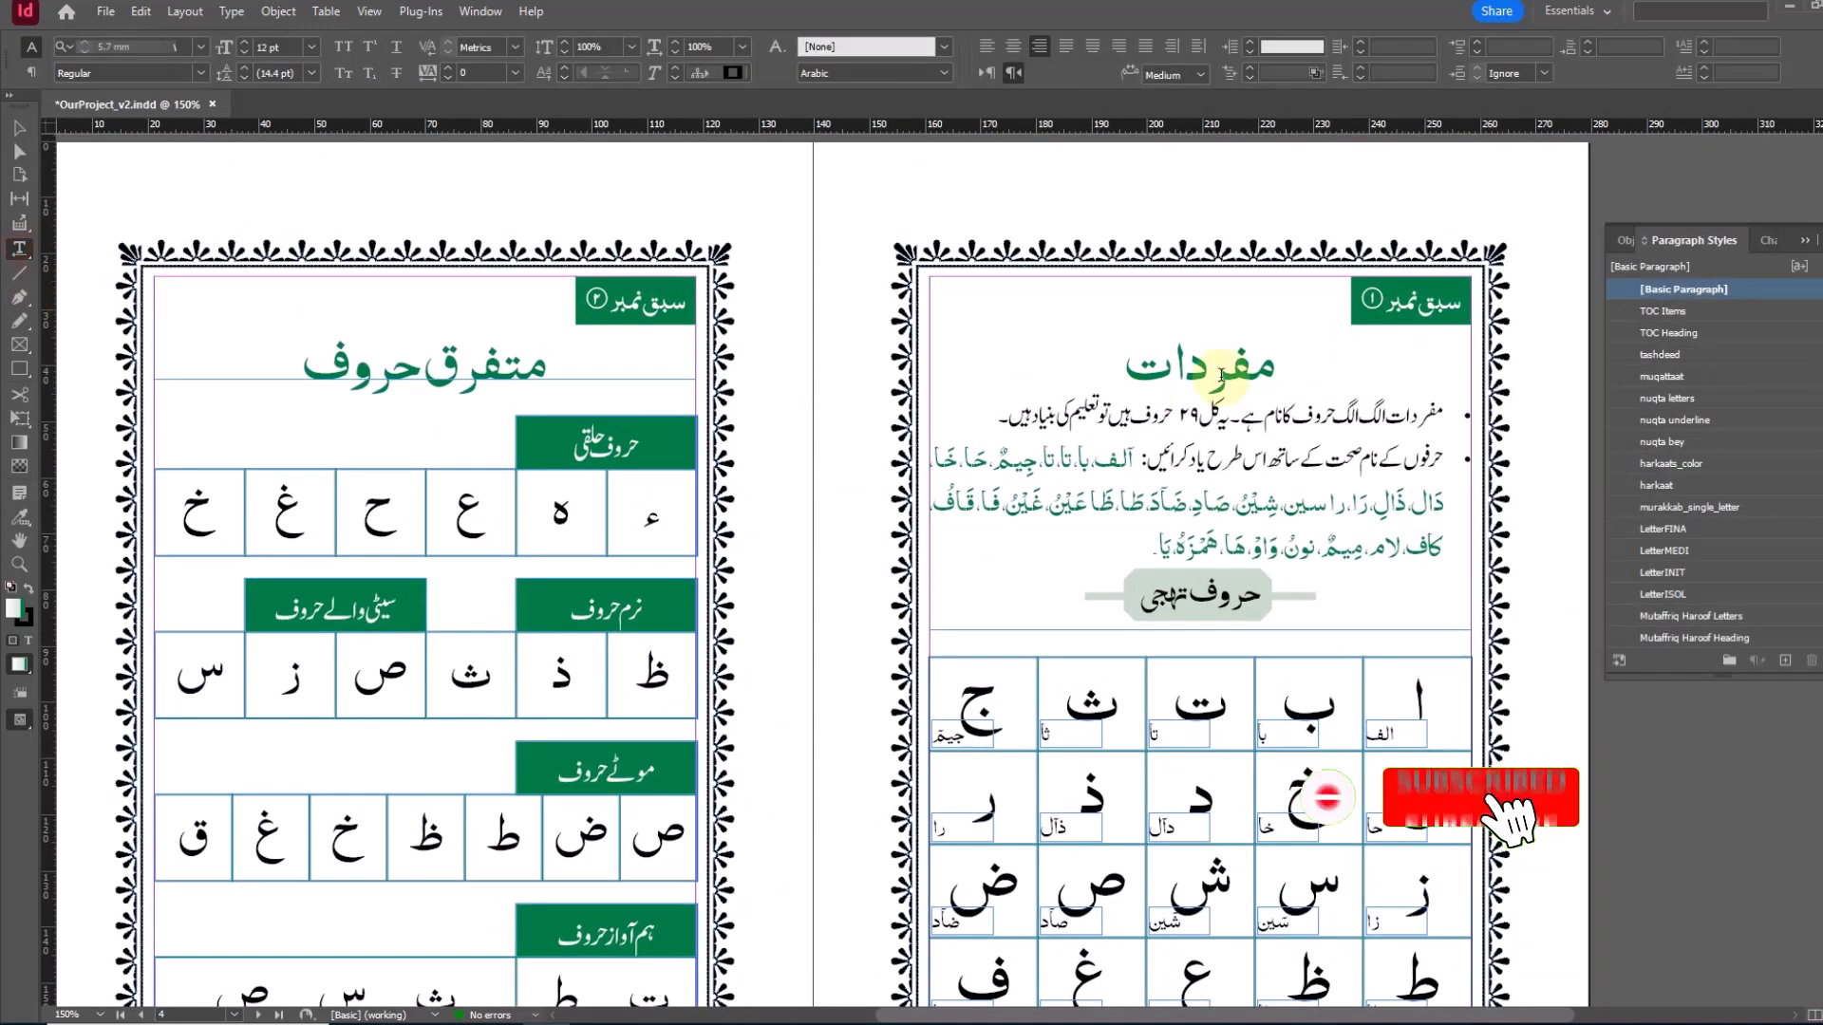
pyautogui.click(1005, 357)
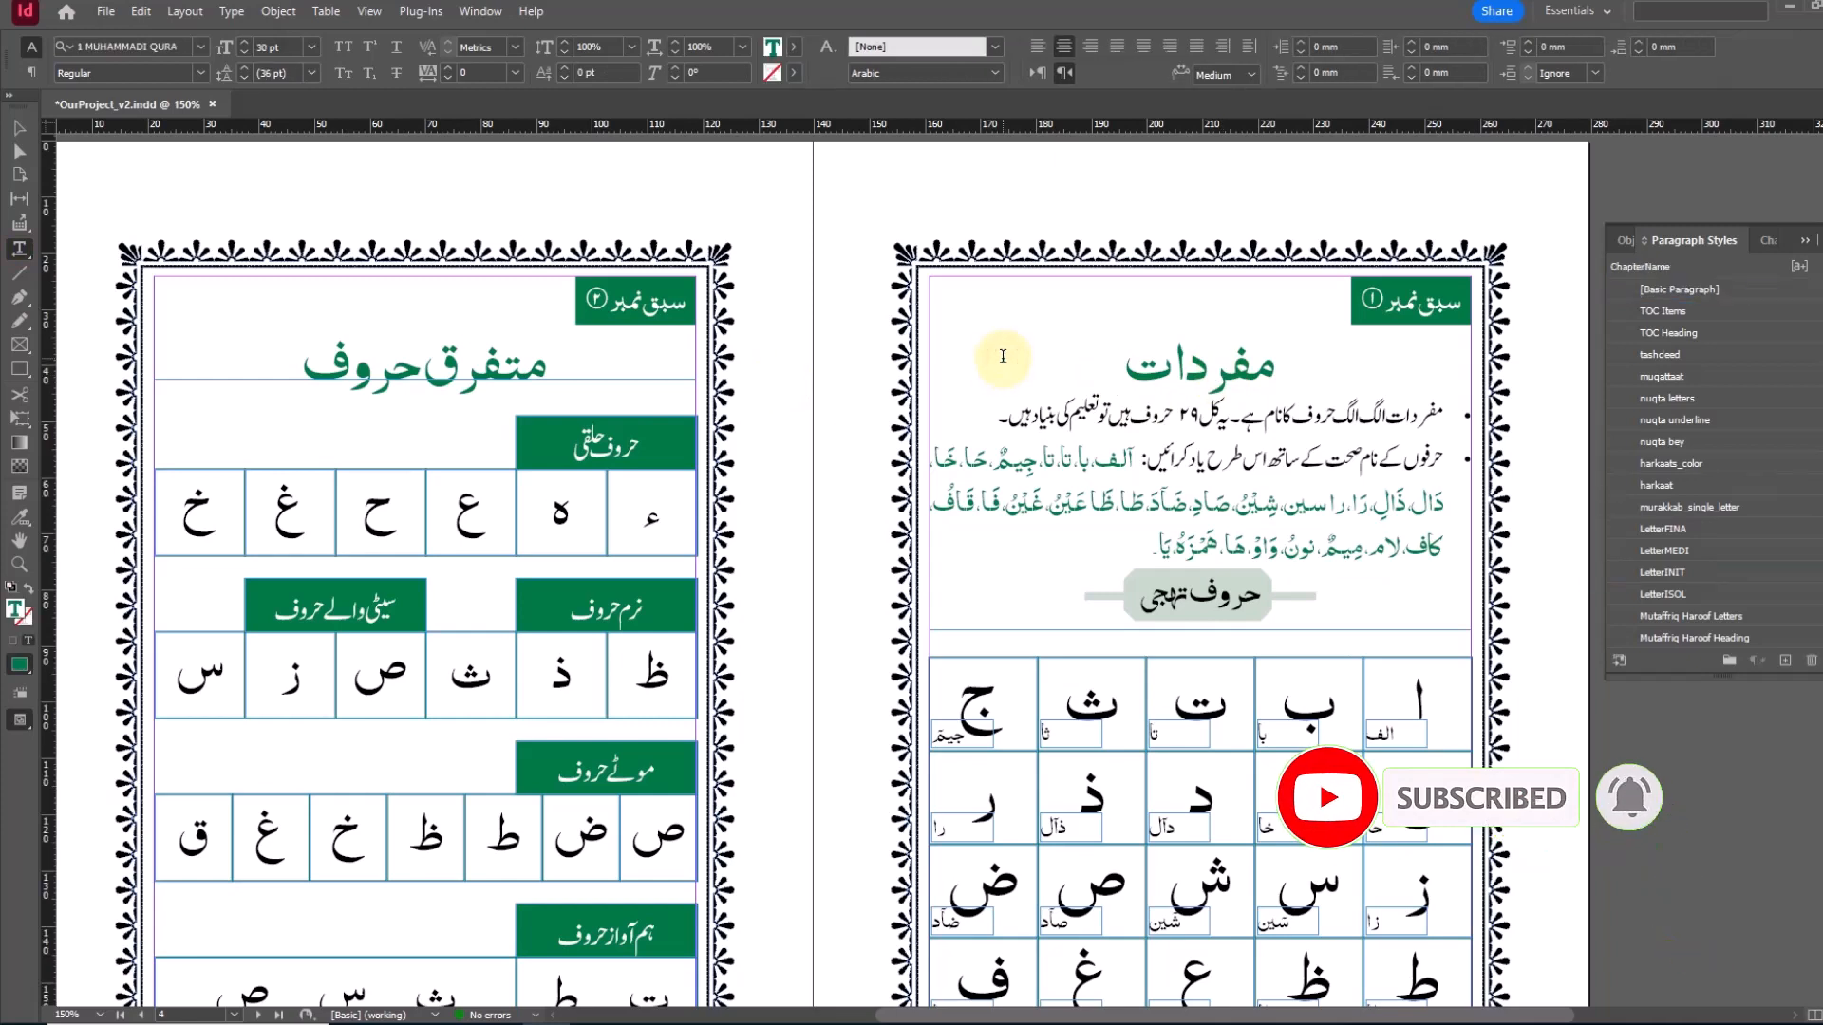
pyautogui.write('حروف')
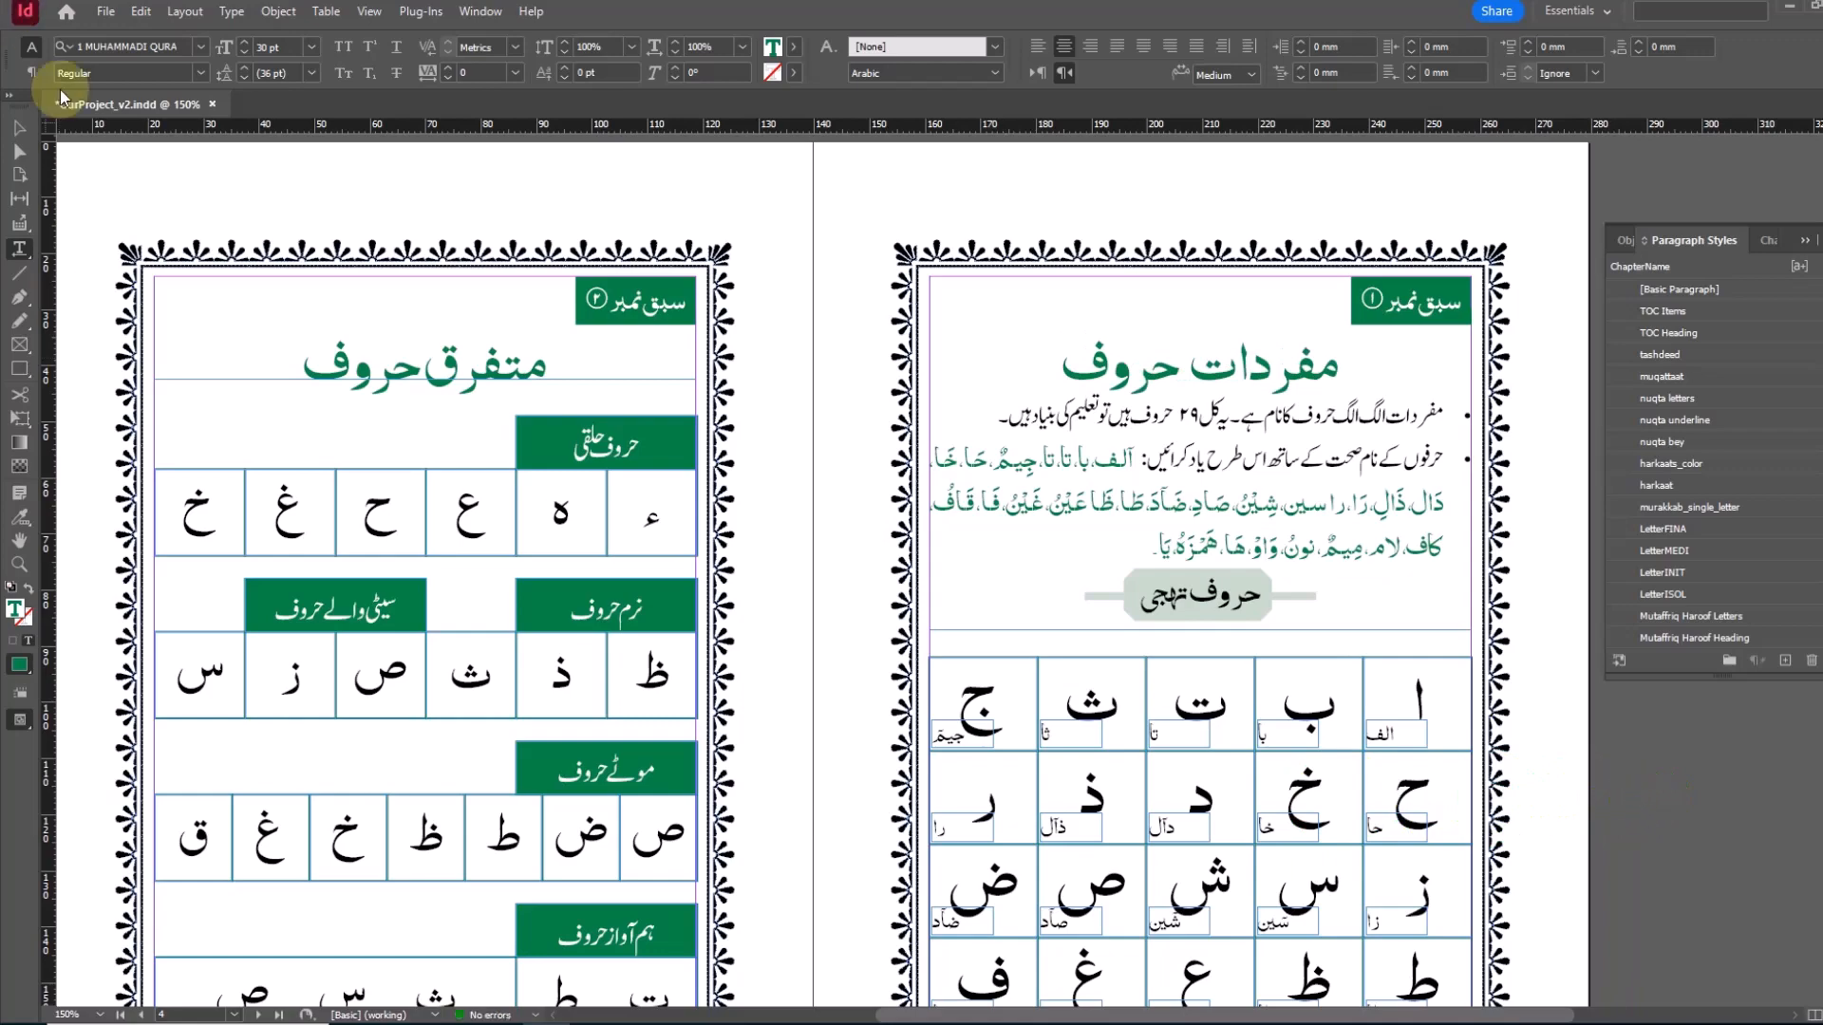
# Step: Update the table of contents on the فہرست page to pick up the changed chapter title
pyautogui.click(19, 128)
pyautogui.scroll(10, 1034, 604)
pyautogui.scroll(10, 1034, 604)
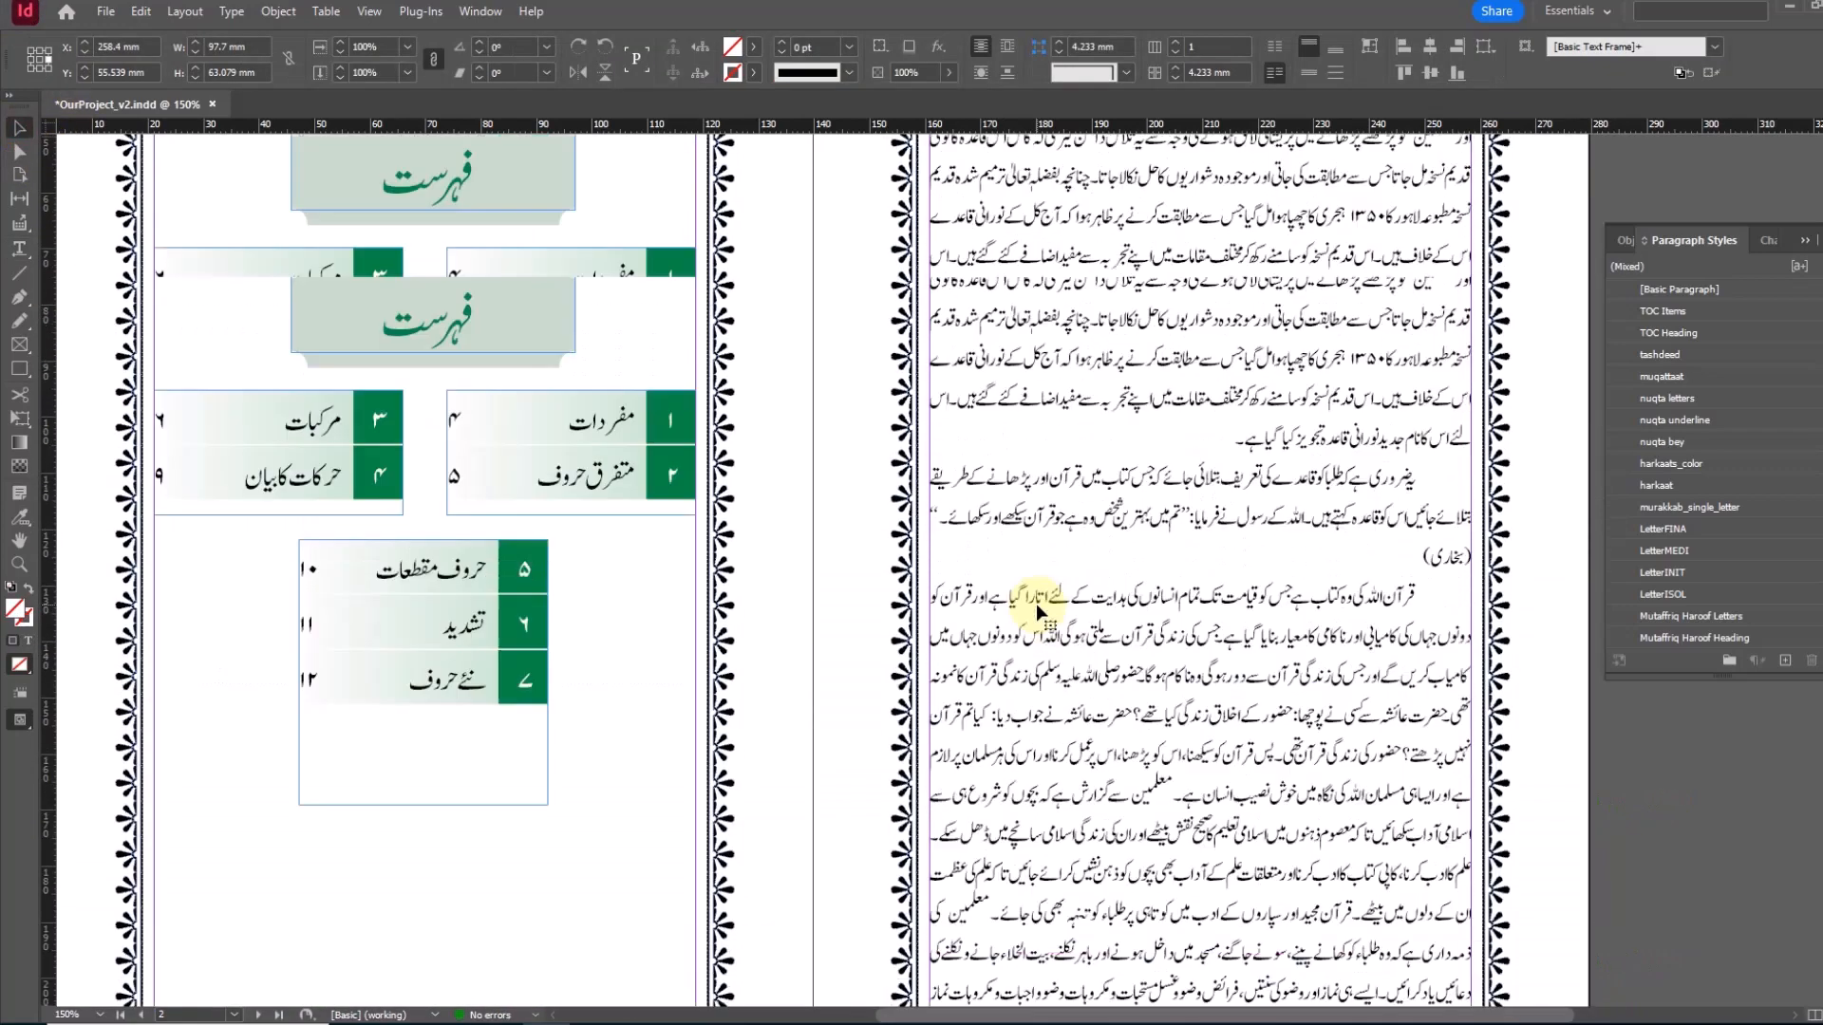
pyautogui.press('t')
pyautogui.click(185, 11)
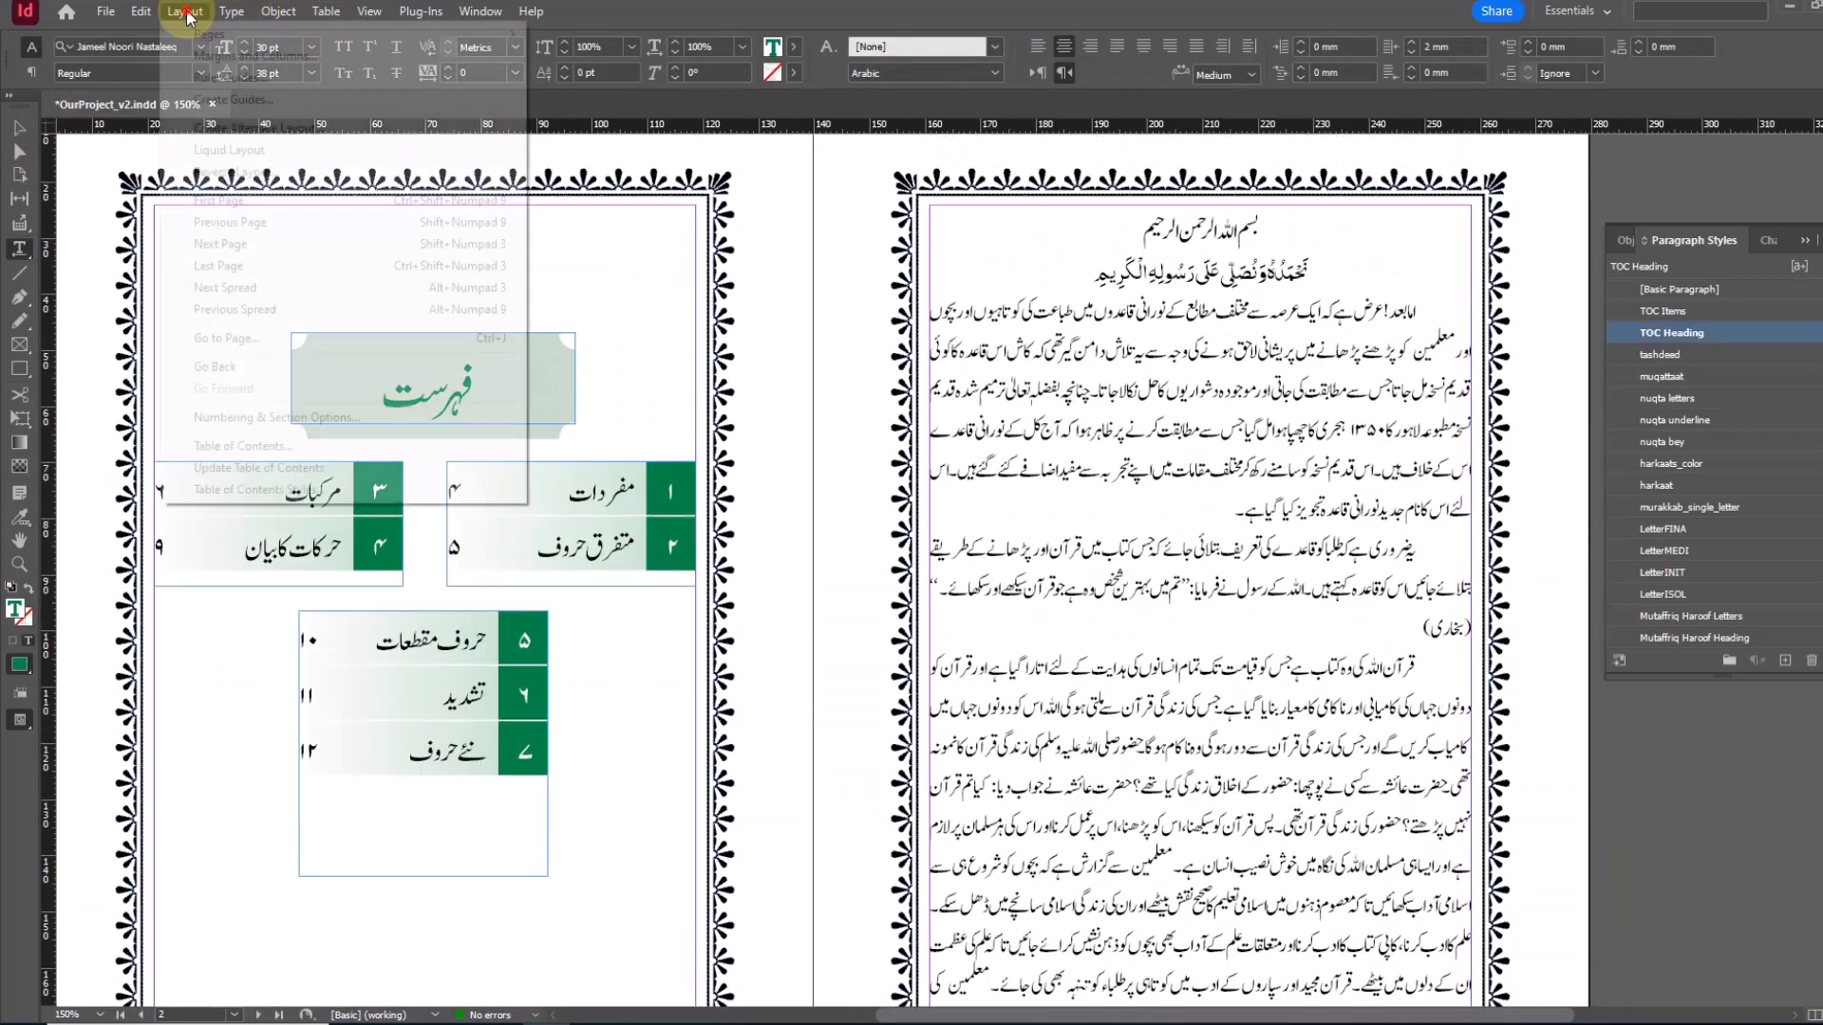
pyautogui.click(340, 467)
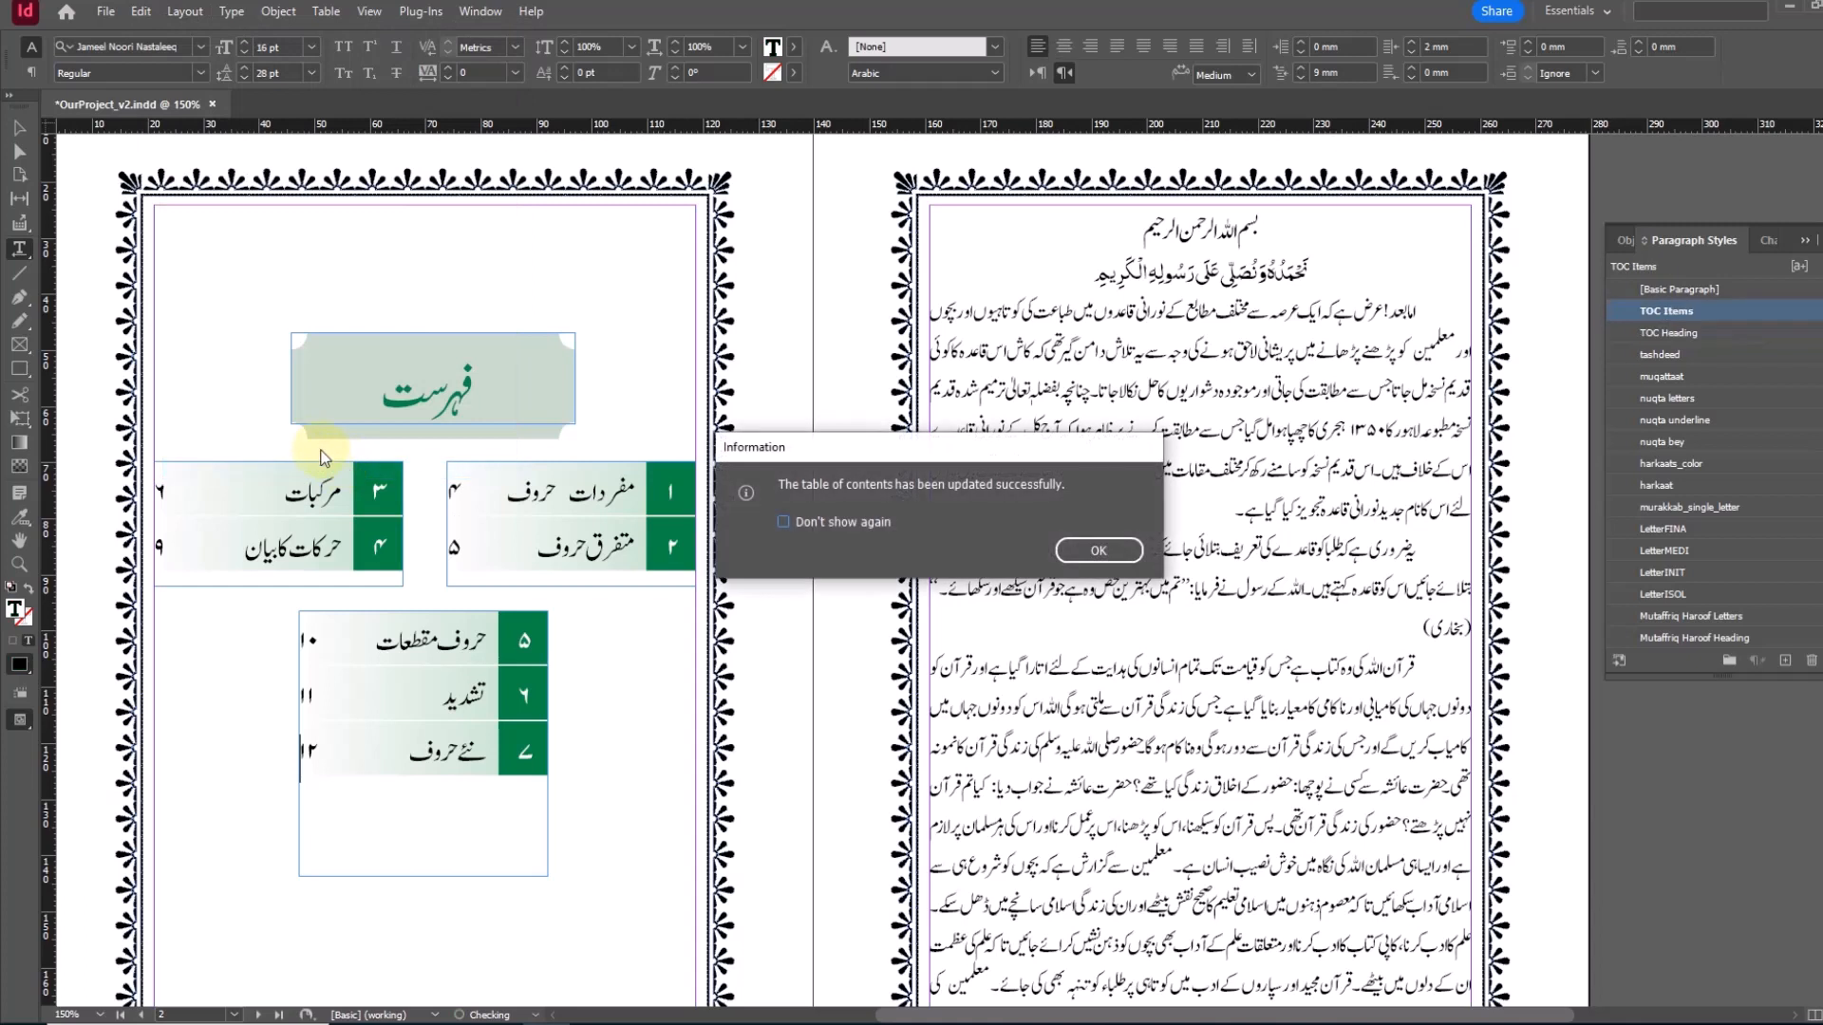
pyautogui.click(1087, 552)
pyautogui.click(564, 494)
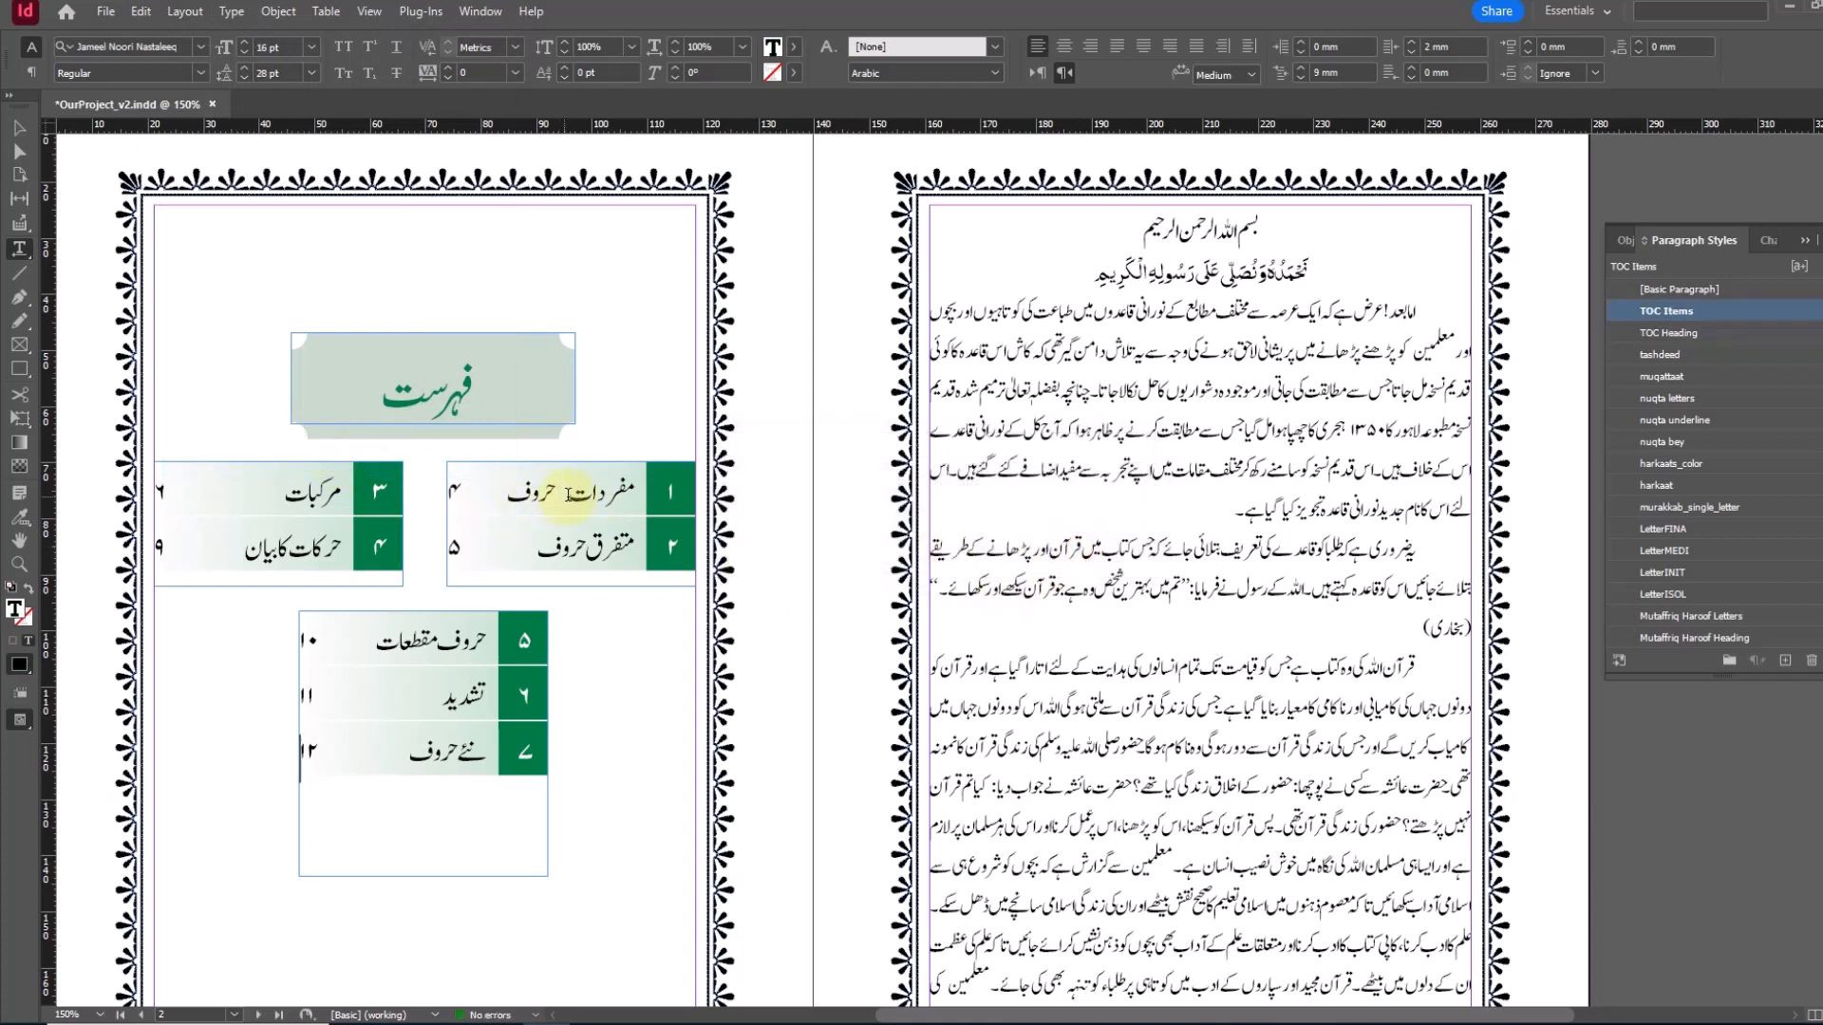